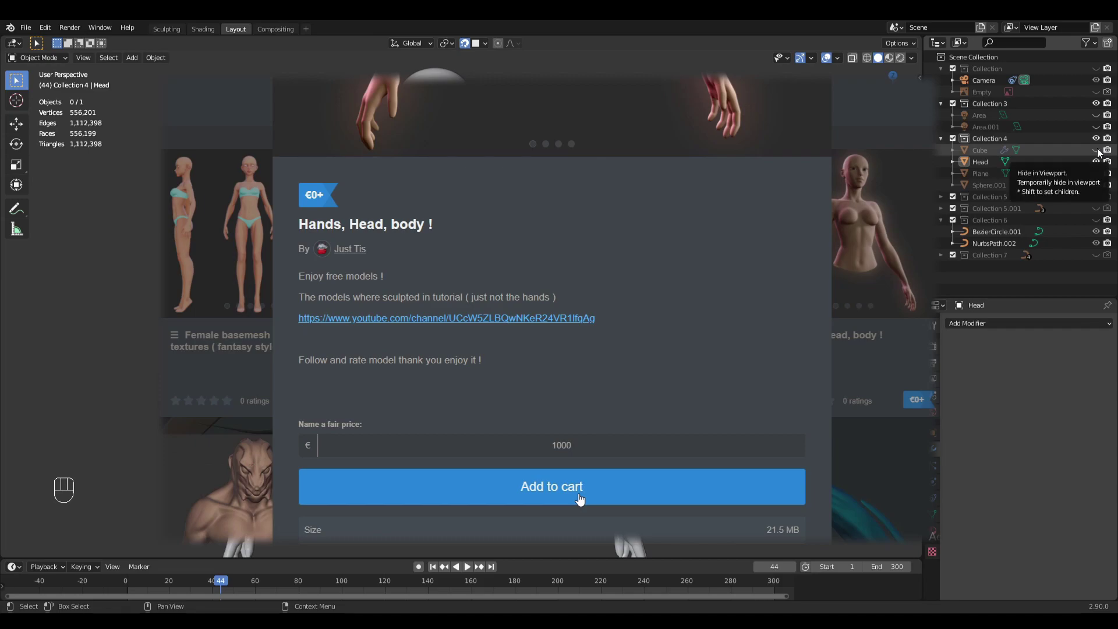
Step: Hide the Head object, show the Cube object in its place, and save the file
click(1098, 162)
key(ctrl+s)
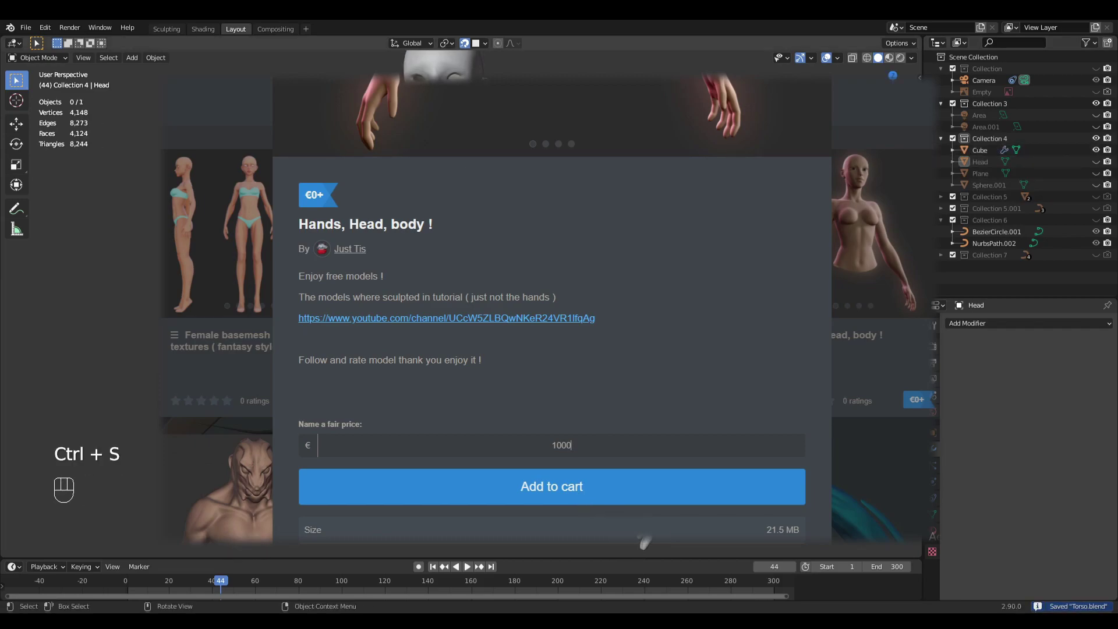
Step: Duplicate the Cube body mesh in place and hide the original Cube
click(980, 151)
key(g)
key(shift+d)
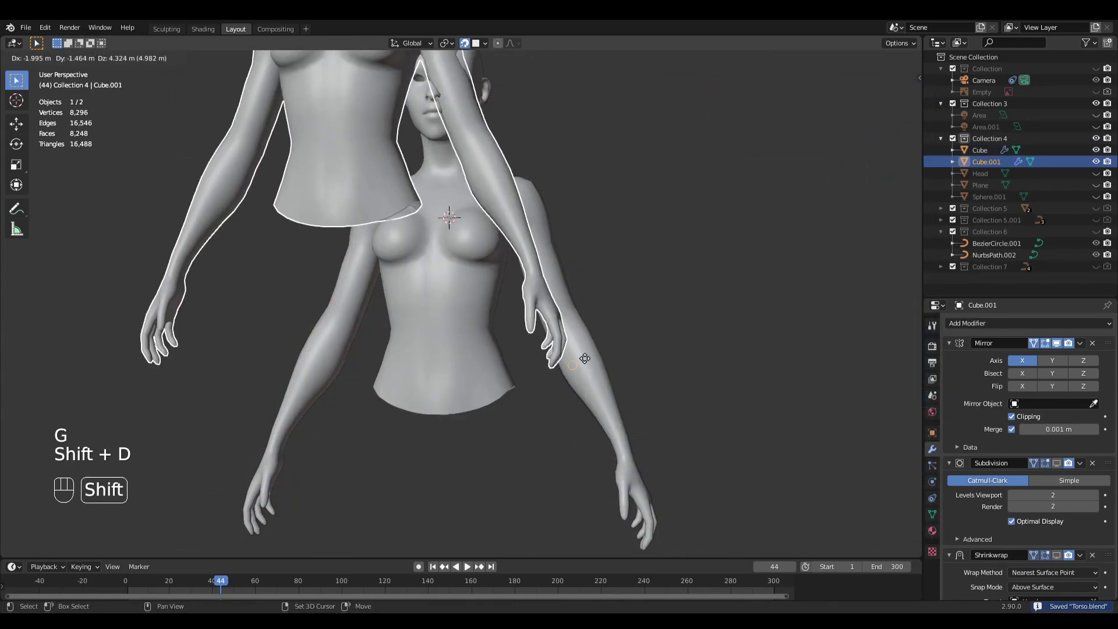
right_click(800, 335)
click(979, 162)
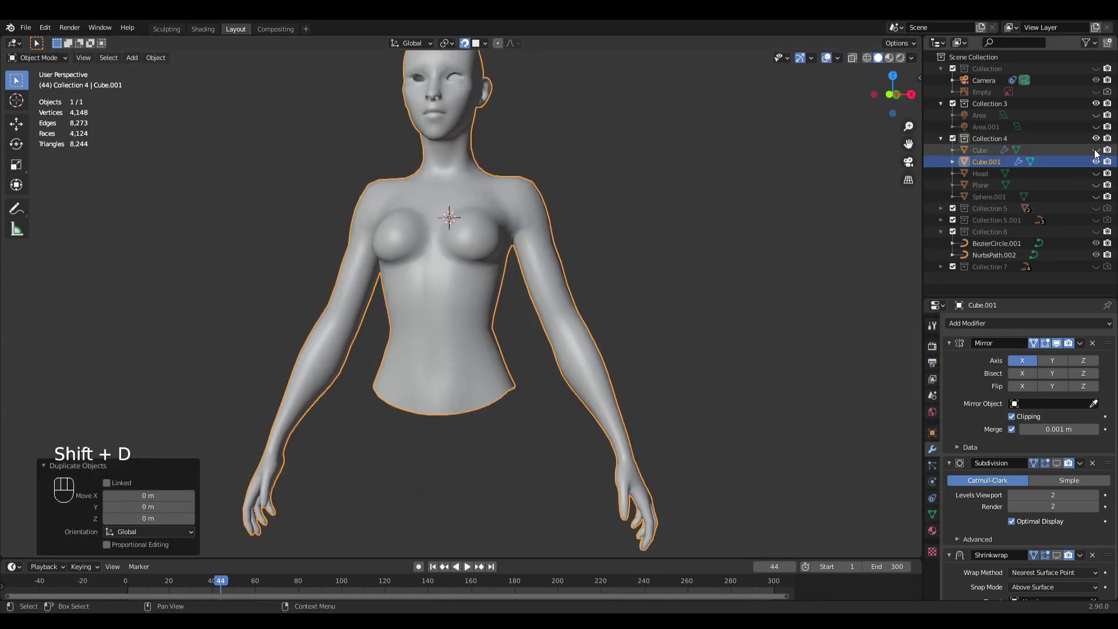
Step: Rename the duplicated body object as BodyUV
double_click(991, 163)
text(Do)
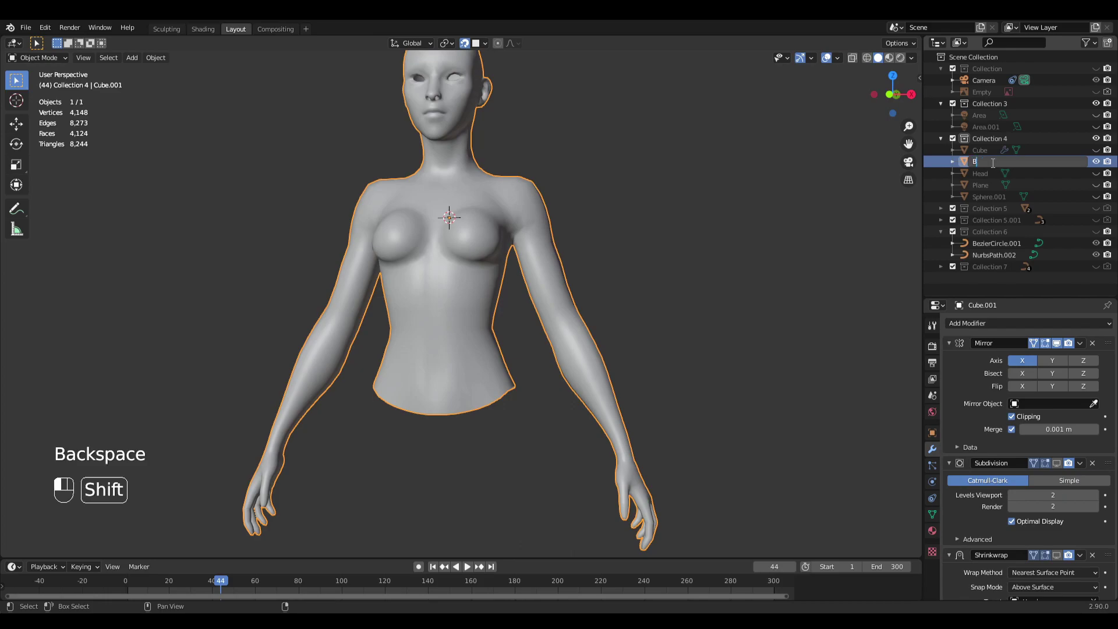
text(dyU)
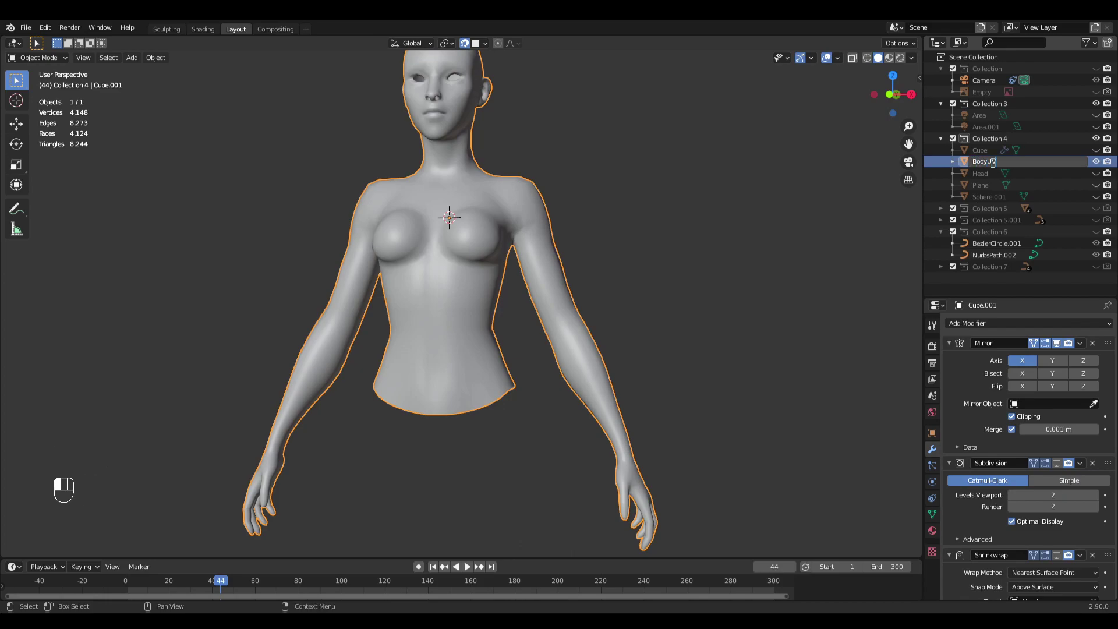
text(V)
key(Return)
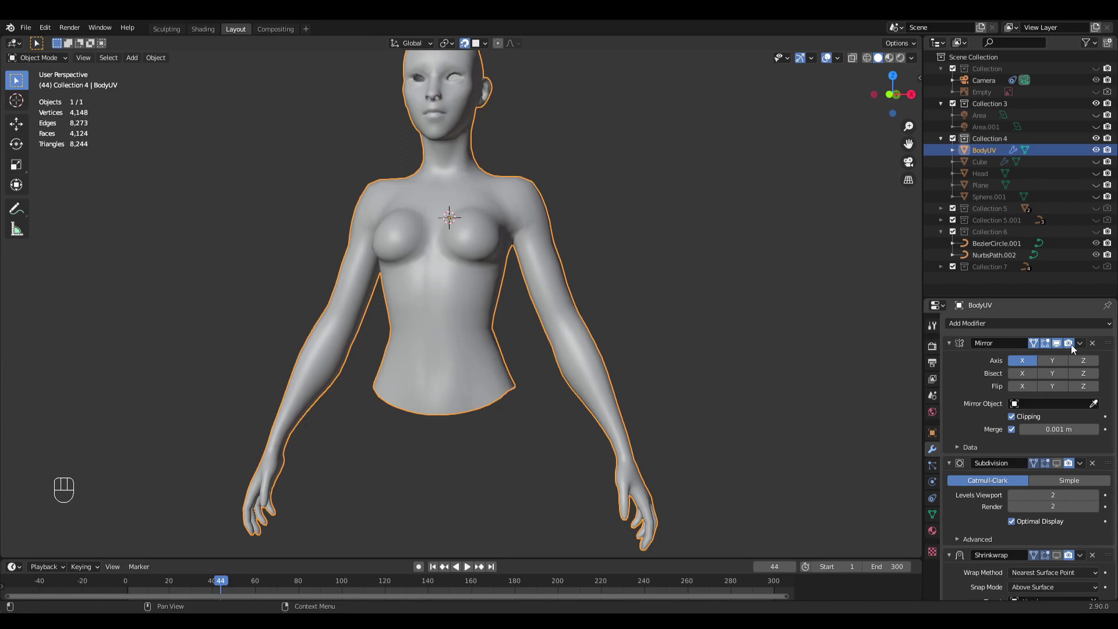
Step: In Edit Mode, select the edge loop around the upper arm just below the armpit and mark it as a seam
key(Tab)
middle_drag(548, 304, 588, 444)
key(alt+a)
key(KP_1)
scroll(557, 268, up, 4)
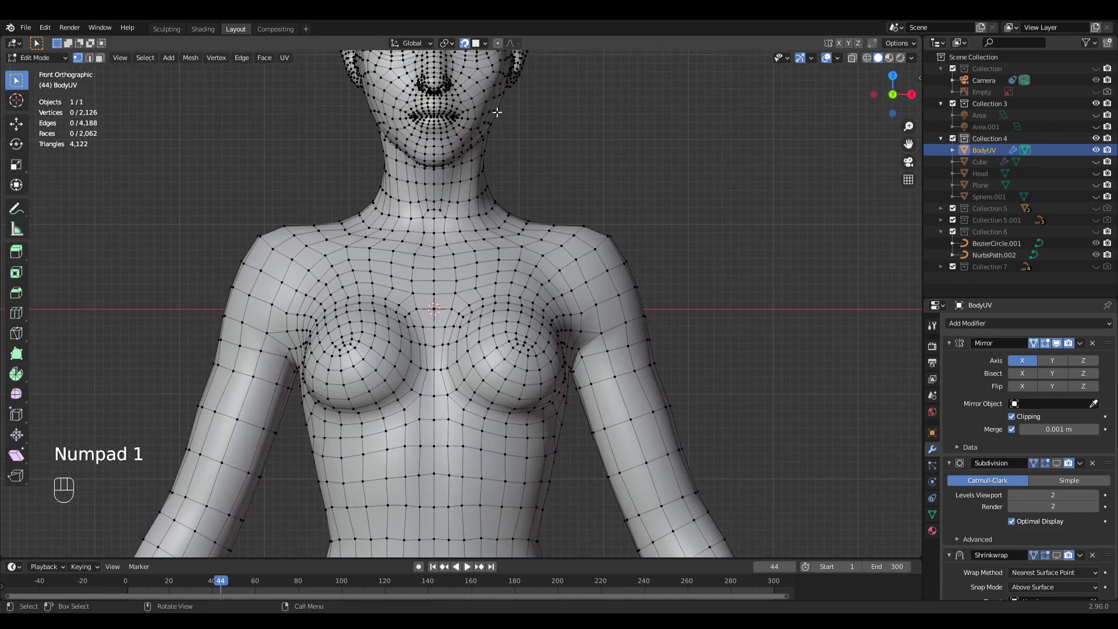
shift+middle_drag(594, 233, 684, 327)
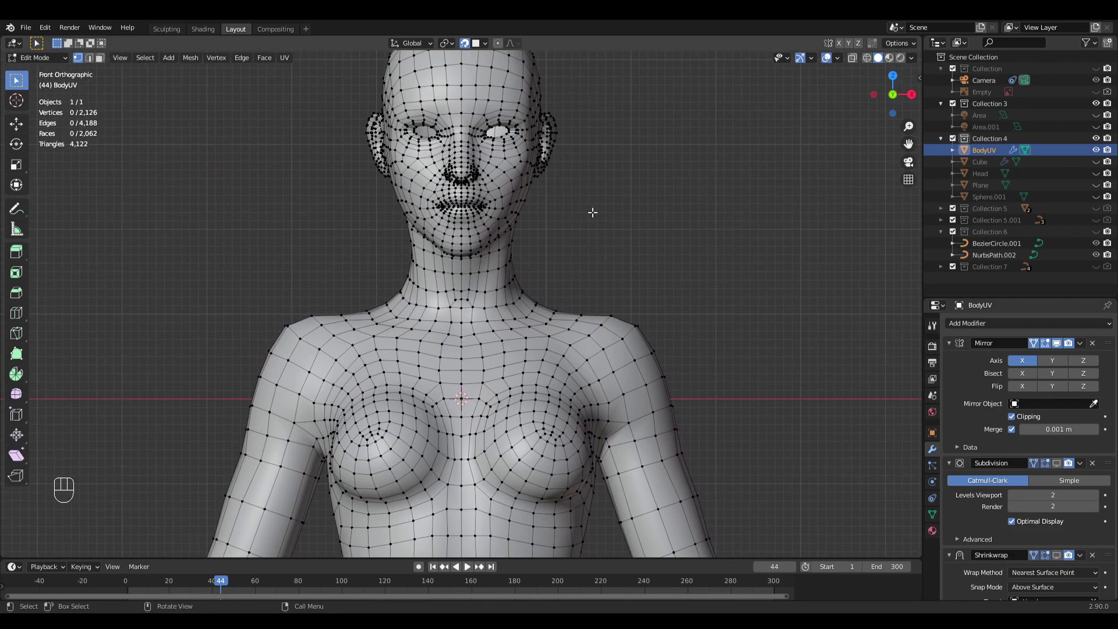
shift+middle_drag(710, 385, 635, 252)
scroll(674, 347, up, 1)
scroll(739, 335, up, 2)
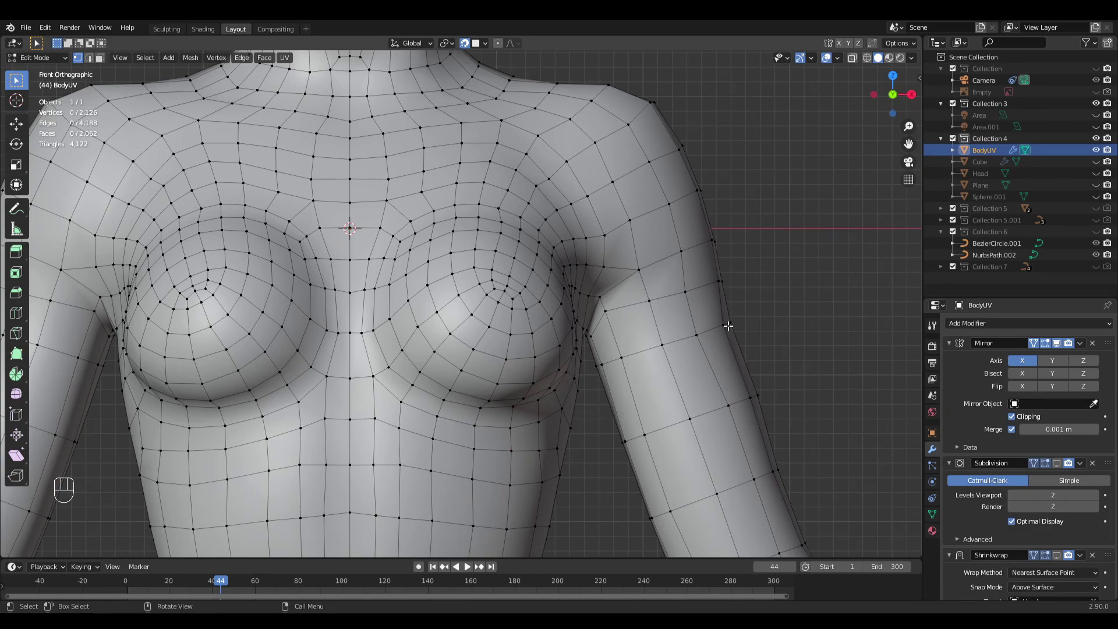
key(shift)
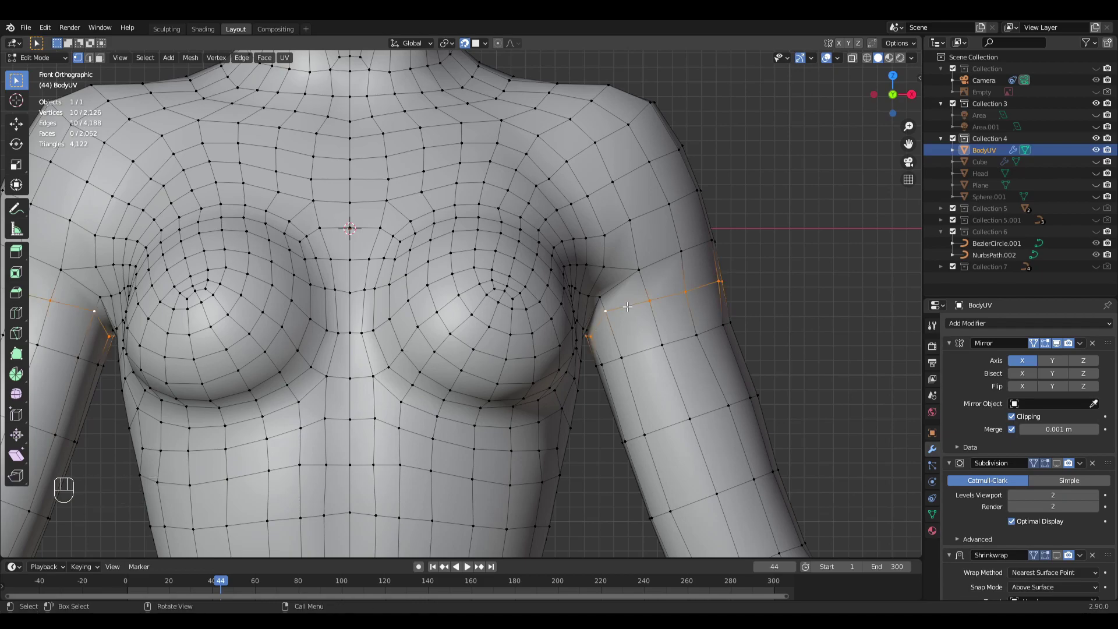
middle_drag(711, 266, 554, 336)
middle_drag(623, 344, 588, 347)
middle_drag(653, 320, 714, 320)
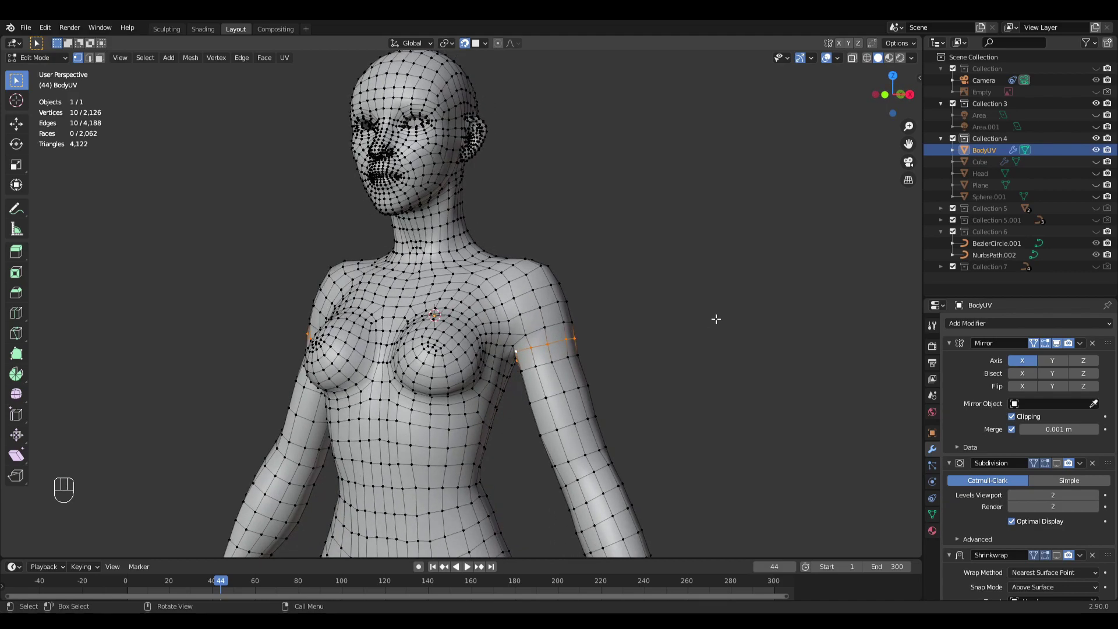
key(ctrl+e)
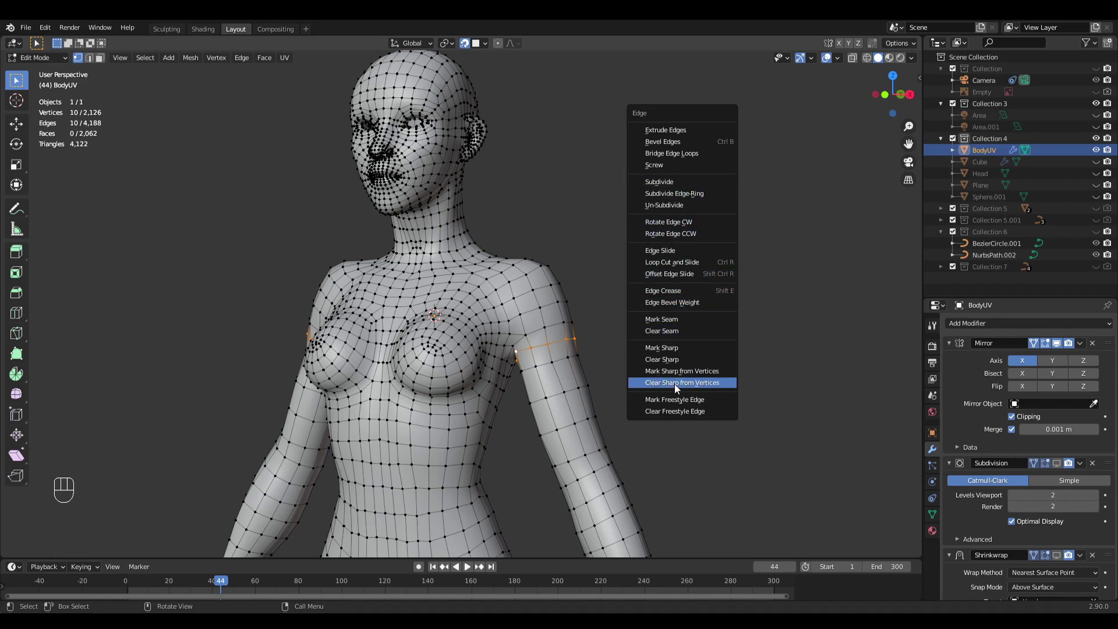
click(671, 321)
Step: Select the edge loop around the neck beneath the jaw, mark it as a seam, and clear the selection
middle_drag(554, 332, 611, 402)
scroll(608, 396, down, 2)
middle_drag(582, 288, 478, 285)
scroll(477, 284, up, 4)
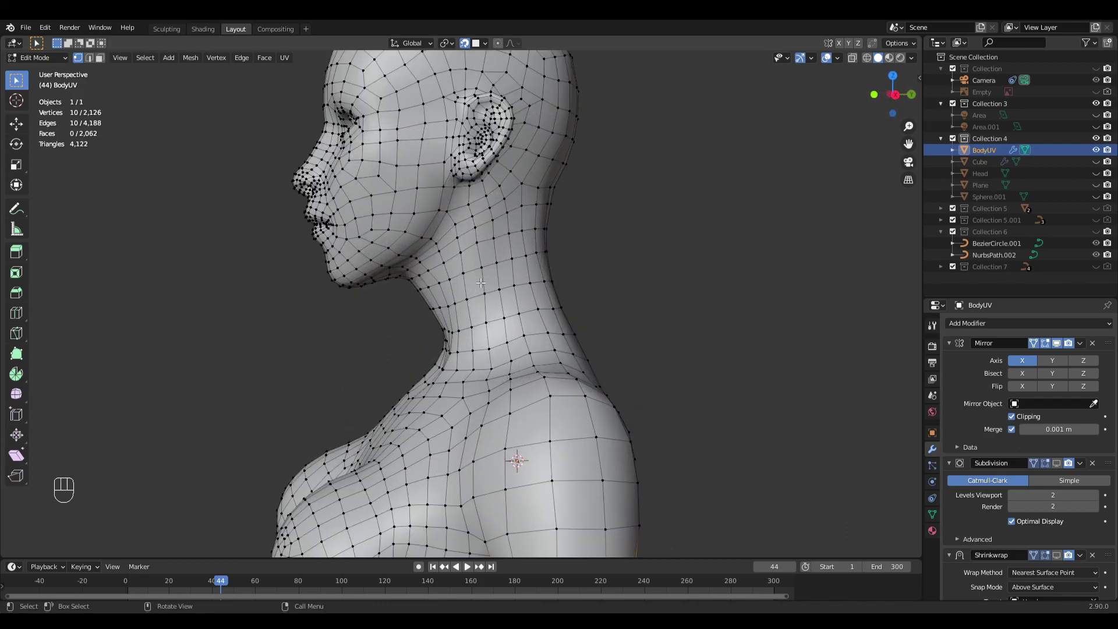
middle_drag(483, 246, 461, 263)
key(ctrl+e)
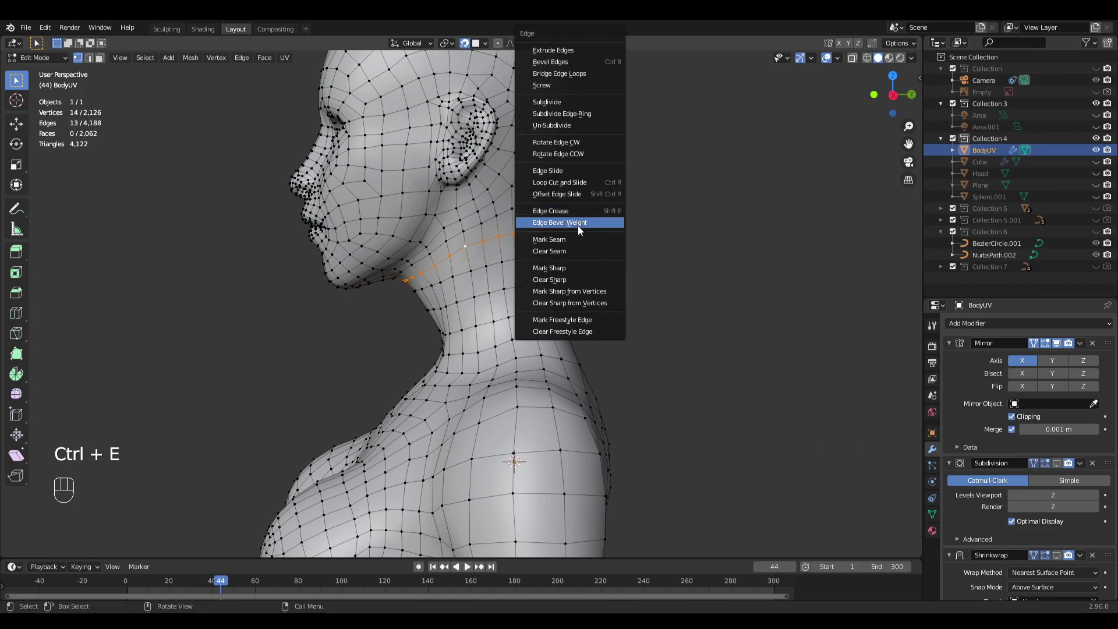
click(561, 239)
middle_drag(579, 245, 451, 240)
key(alt+a)
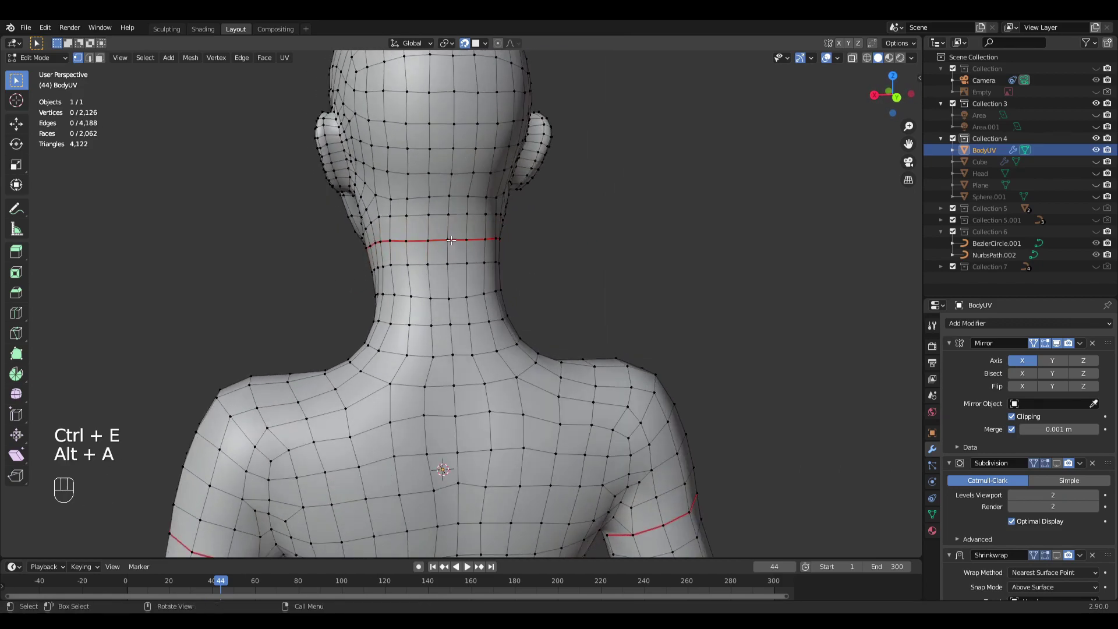
shift+middle_drag(531, 212, 495, 305)
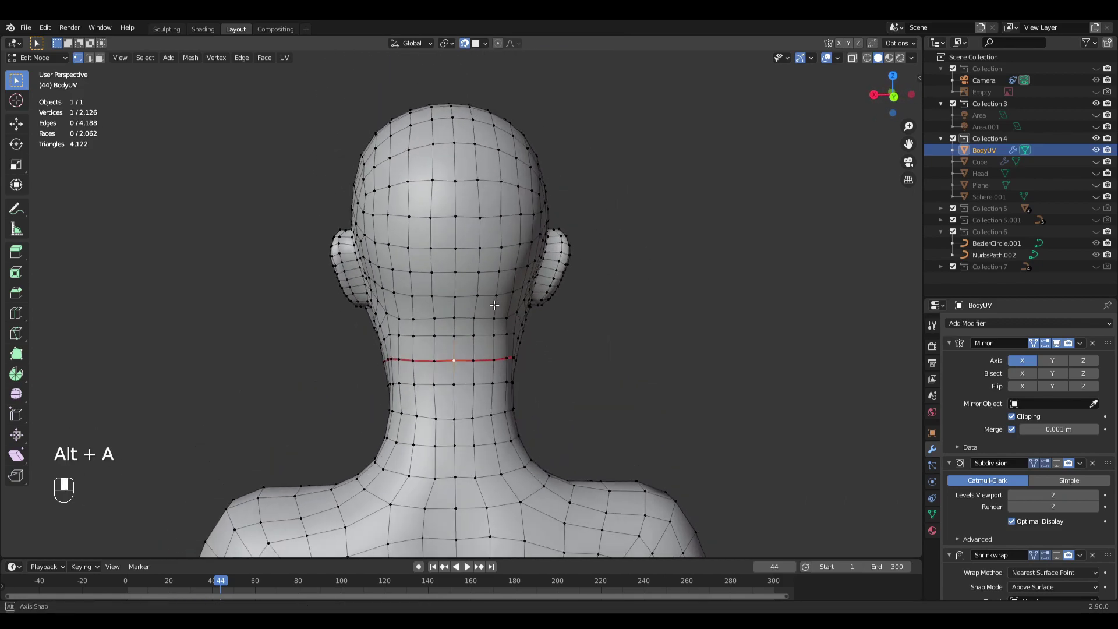
ctrl+click(462, 154)
middle_drag(461, 154, 190, 414)
ctrl+click(440, 232)
mouse_move(483, 368)
middle_down()
mouse_move(477, 321)
mouse_move(474, 365)
middle_up()
key(alt+a)
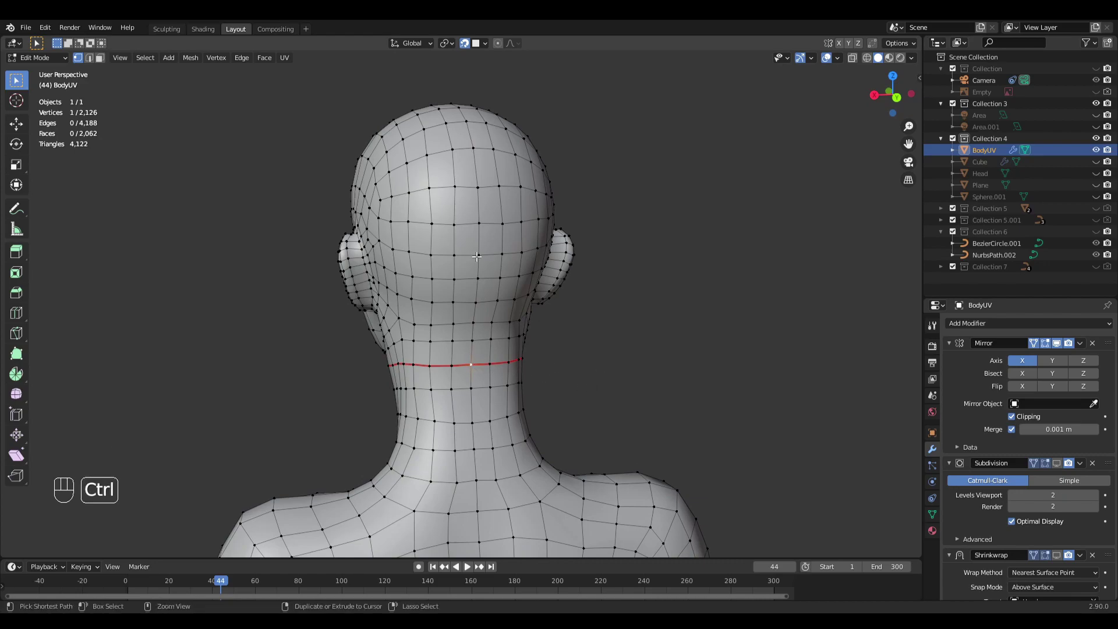
Step: Mark a seam along the edge path from the back of the neck seam up over the crown of the head
ctrl+click(480, 223)
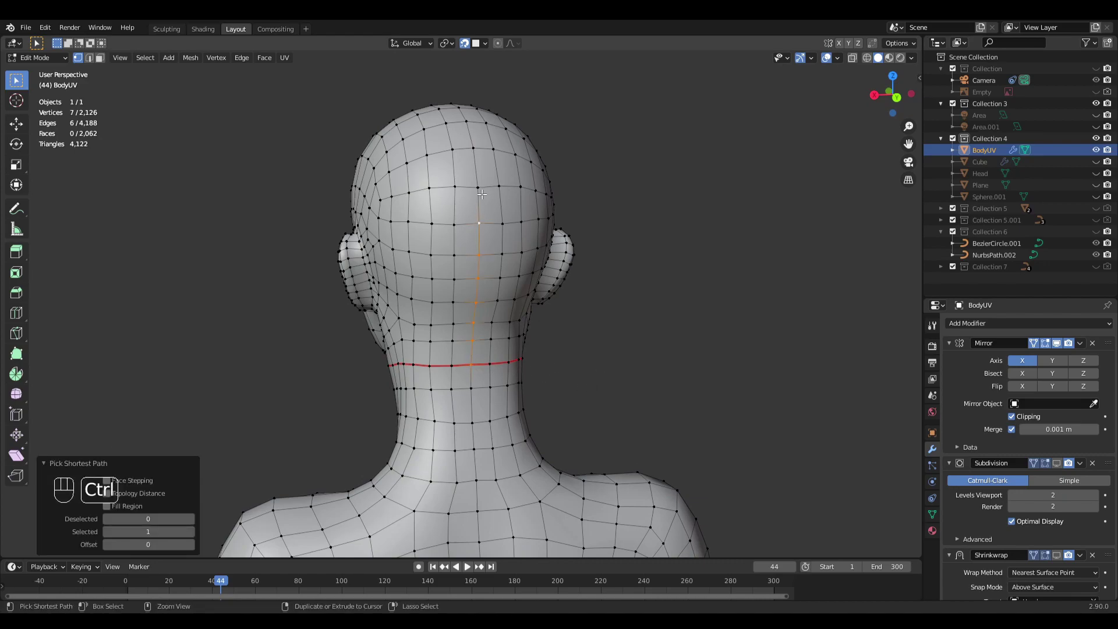
middle_drag(488, 165, 617, 234)
ctrl+click(400, 235)
middle_drag(502, 223, 556, 182)
shift+click(522, 140)
key(ctrl+e)
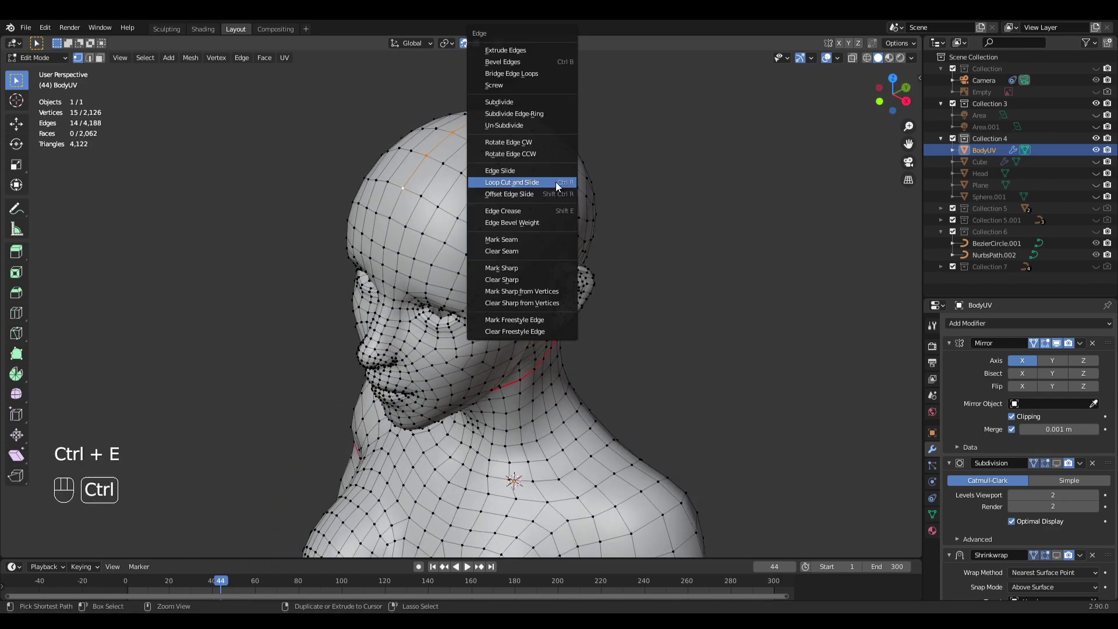
click(514, 241)
middle_drag(624, 265, 480, 247)
key(alt+a)
Step: Select the edge loops running along the inner arm to the wrist and down the side of the torso
middle_drag(496, 295, 596, 287)
shift+middle_drag(584, 341, 530, 182)
middle_drag(526, 300, 445, 169)
scroll(444, 307, down, 3)
middle_drag(373, 241, 469, 298)
scroll(520, 210, up, 2)
alt+scroll(505, 299, up, 1)
middle_drag(527, 342, 515, 291)
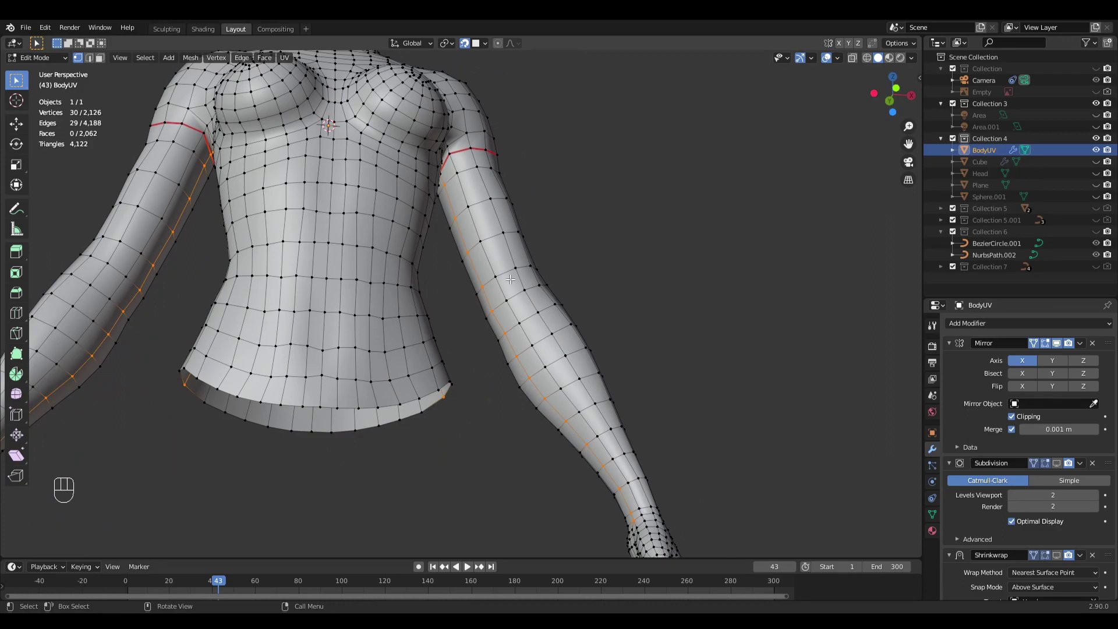
shift+middle_drag(468, 202, 428, 89)
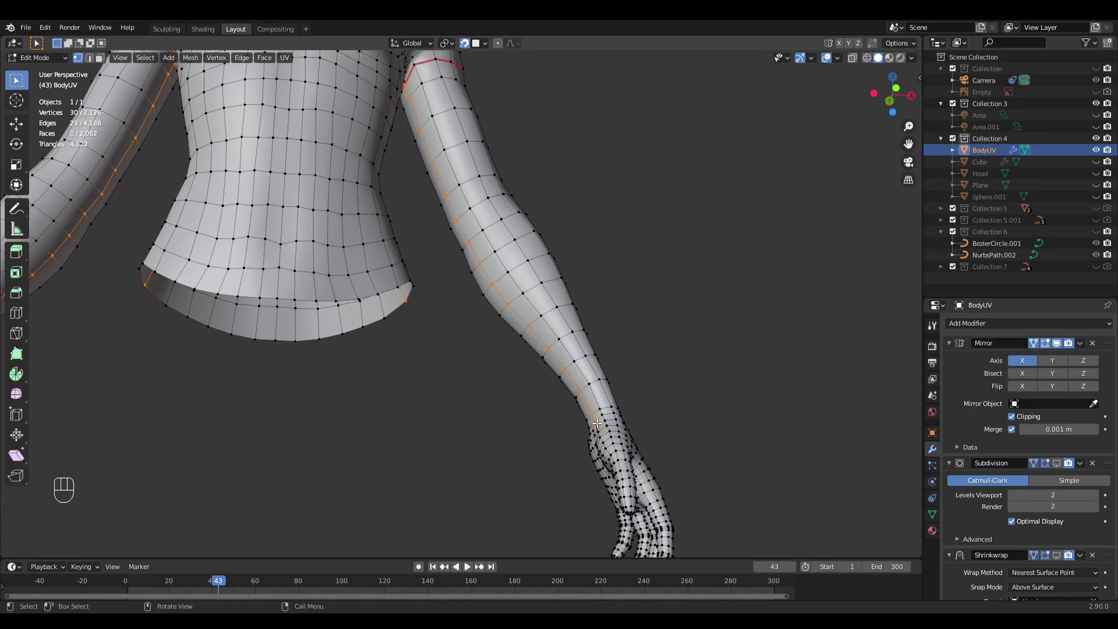
middle_drag(553, 351, 488, 226)
middle_drag(426, 143, 466, 169)
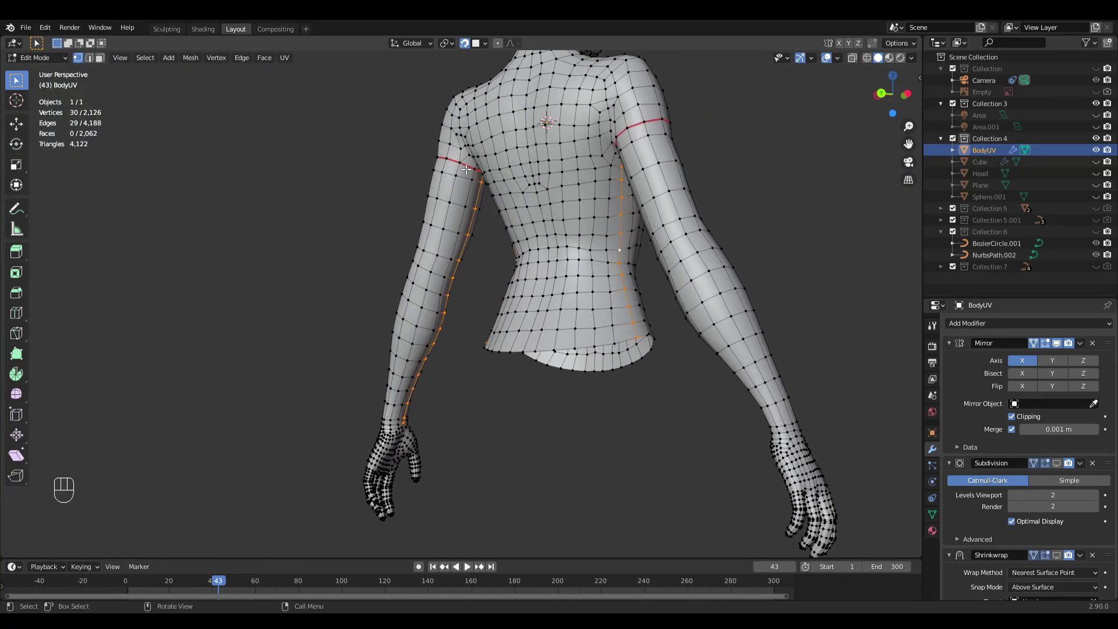
middle_drag(446, 355, 452, 283)
alt+click(434, 342)
alt+click(499, 231)
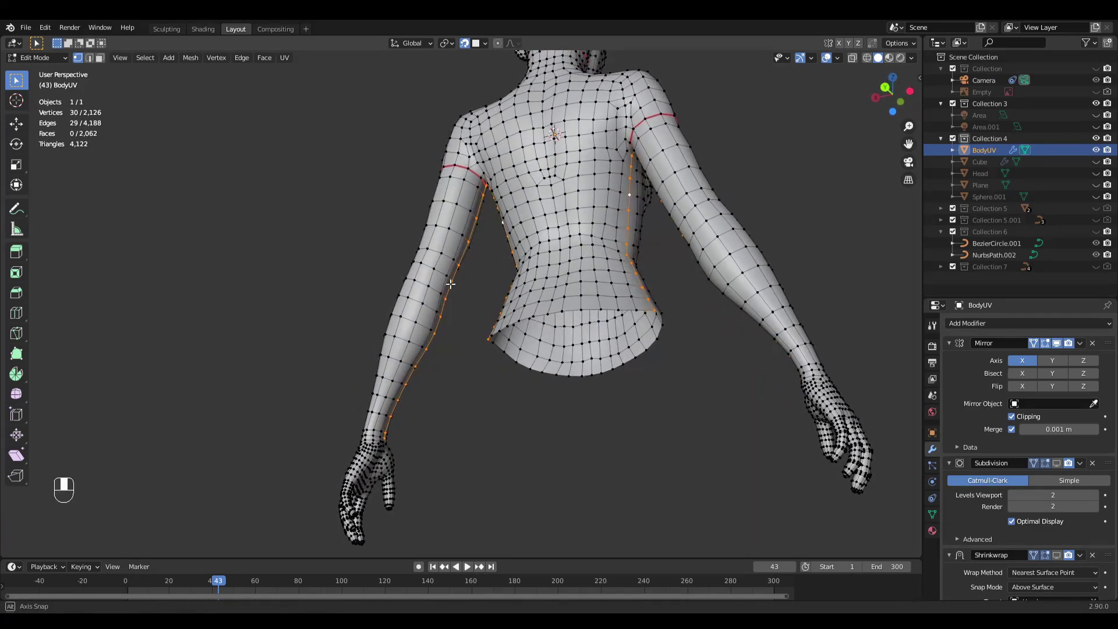
Step: Remove the arm edges from the selection with circle select and mark the remaining torso side edges as a seam
scroll(460, 382, up, 2)
middle_drag(460, 382, 428, 389)
key(c)
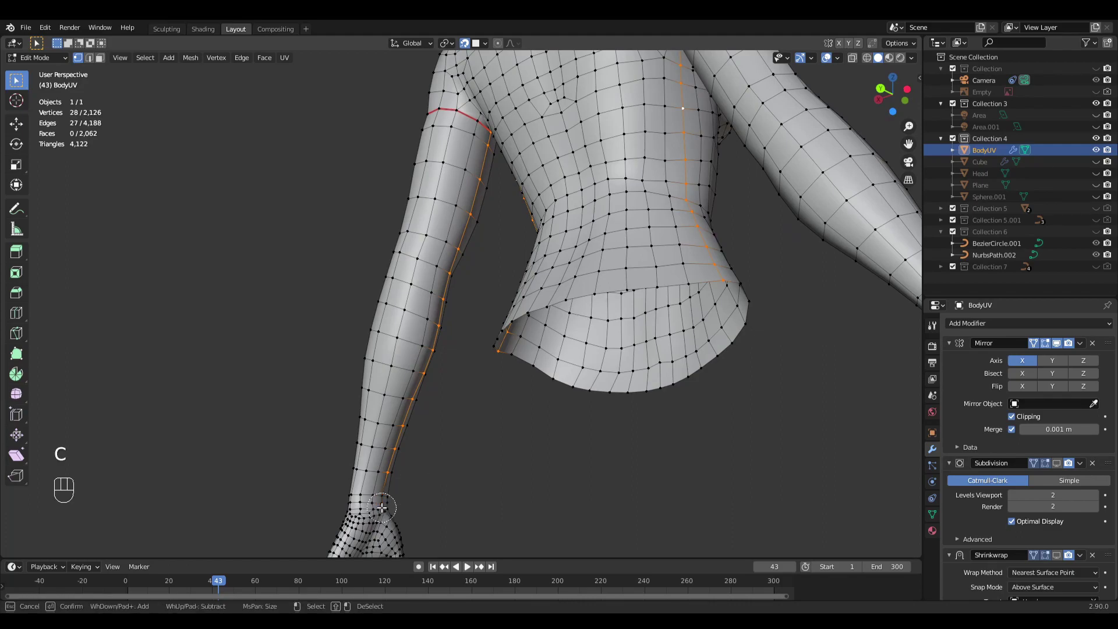
middle_drag(385, 500, 460, 246)
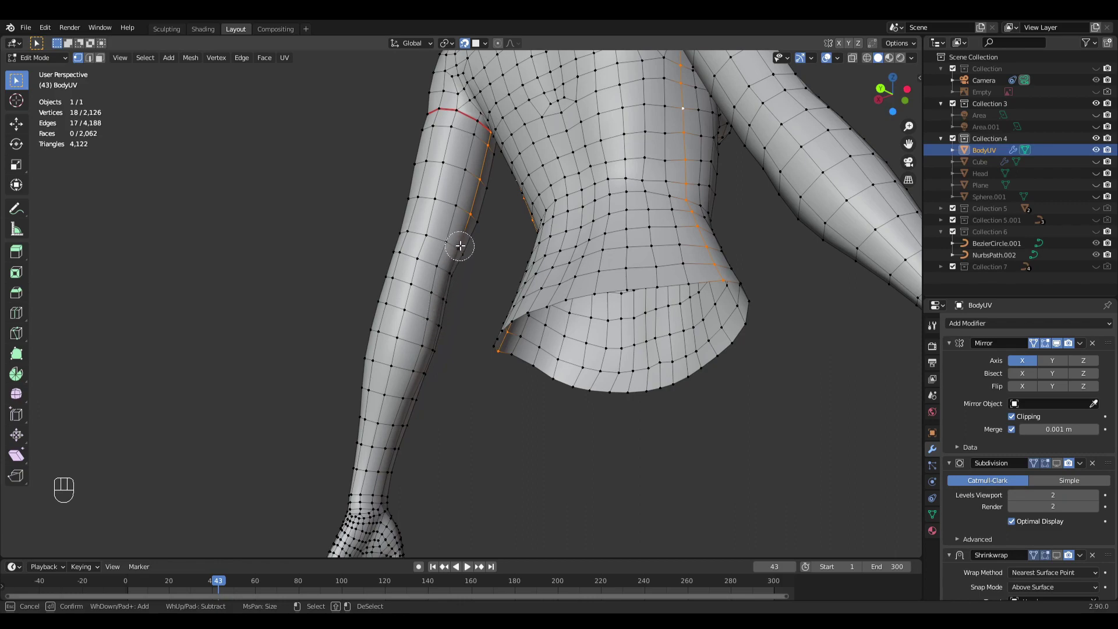
right_click(478, 153)
mouse_move(478, 163)
shift+middle_down()
mouse_move(460, 231)
mouse_move(470, 329)
shift+middle_up()
middle_drag(472, 335, 552, 316)
scroll(456, 261, up, 3)
middle_drag(446, 268, 572, 332)
key(ctrl+e)
click(551, 338)
scroll(551, 337, down, 3)
key(alt+a)
Step: Mark a seam along the edge path from the upper-arm seam over the shoulder and up to the neck seam
scroll(454, 369, up, 3)
middle_drag(454, 369, 430, 363)
scroll(431, 362, down, 3)
middle_drag(496, 297, 556, 326)
shift+middle_drag(547, 280, 530, 383)
middle_drag(533, 350, 572, 332)
scroll(573, 332, up, 2)
alt+click(532, 252)
scroll(507, 326, down, 4)
shift+middle_drag(498, 387, 503, 336)
scroll(496, 332, up, 4)
shift+middle_drag(512, 285, 505, 351)
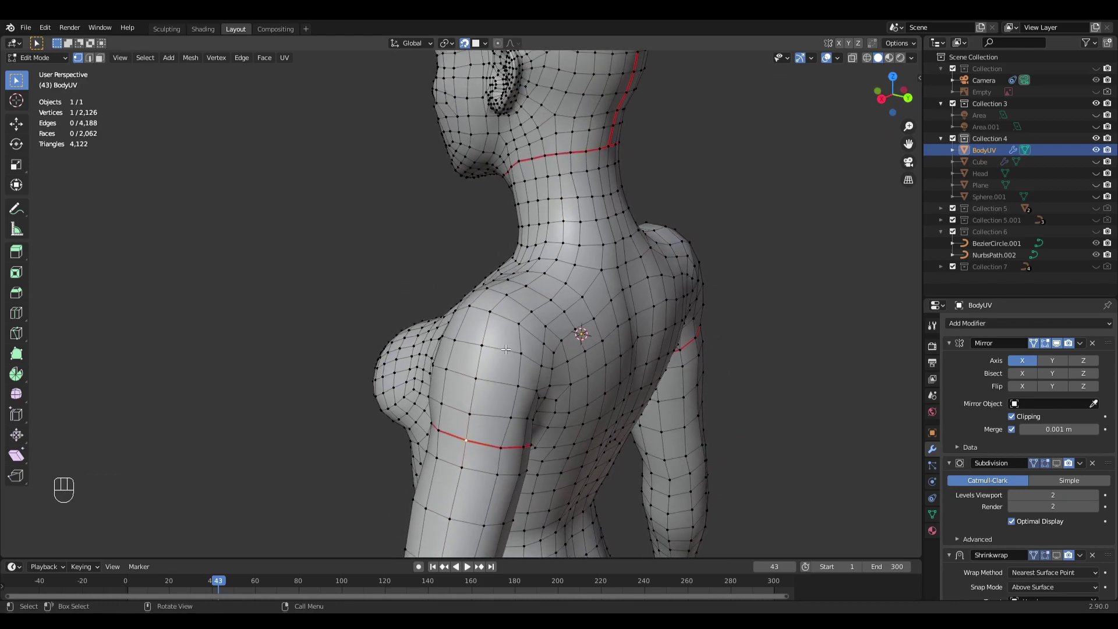
ctrl+click(491, 312)
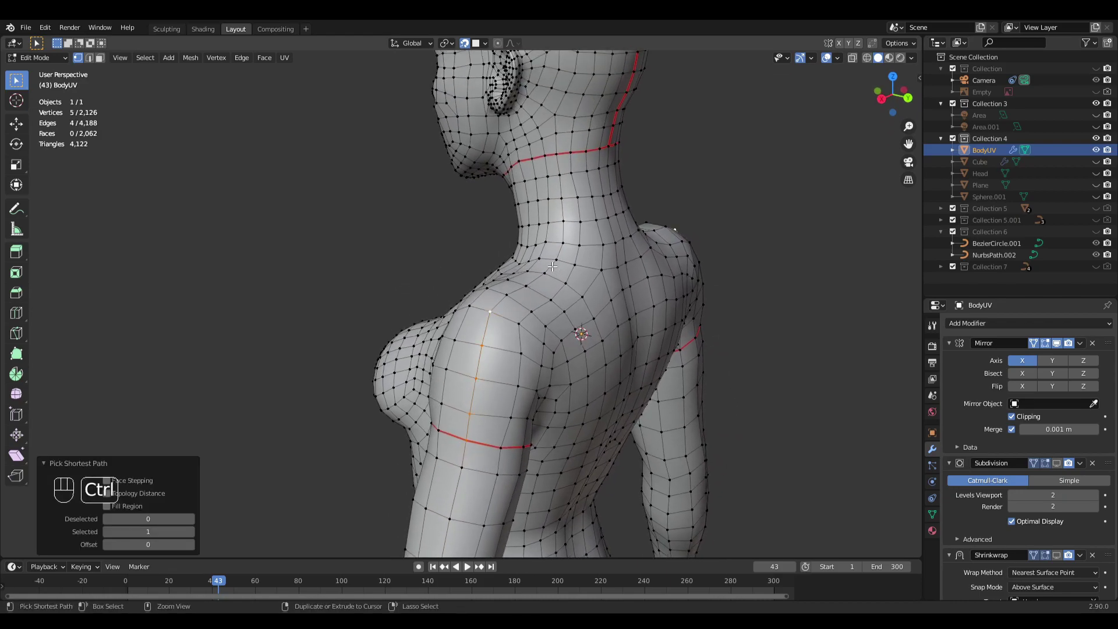
key(ctrl+e)
click(604, 235)
key(alt+a)
Step: Split the 3D viewport in two and change the new area to the UV Editor
middle_drag(530, 160, 611, 264)
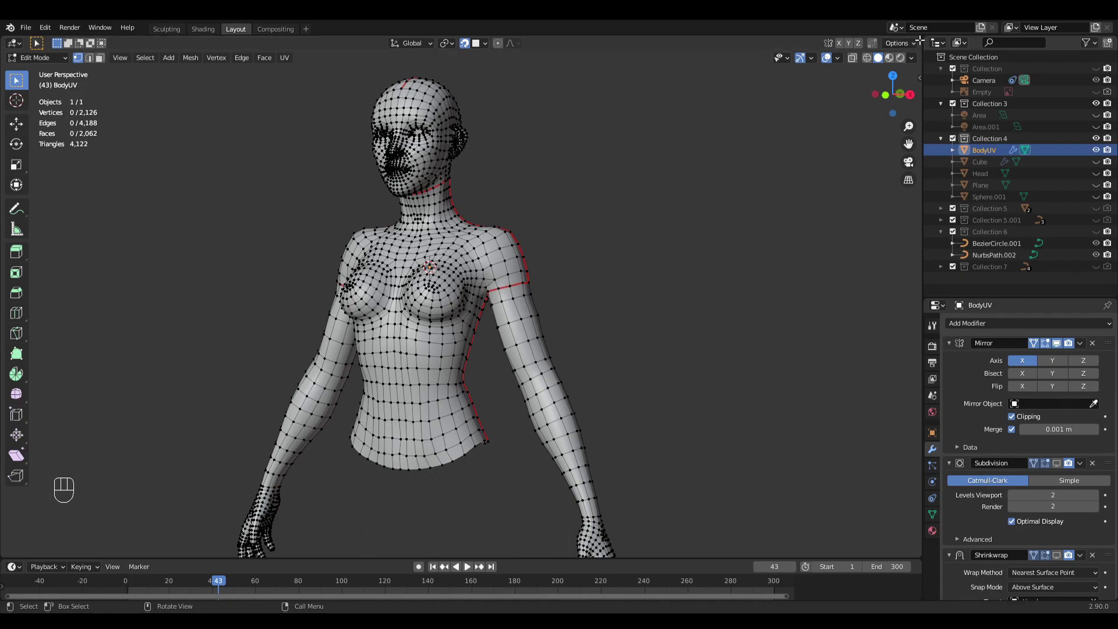
drag(917, 39, 559, 46)
click(572, 43)
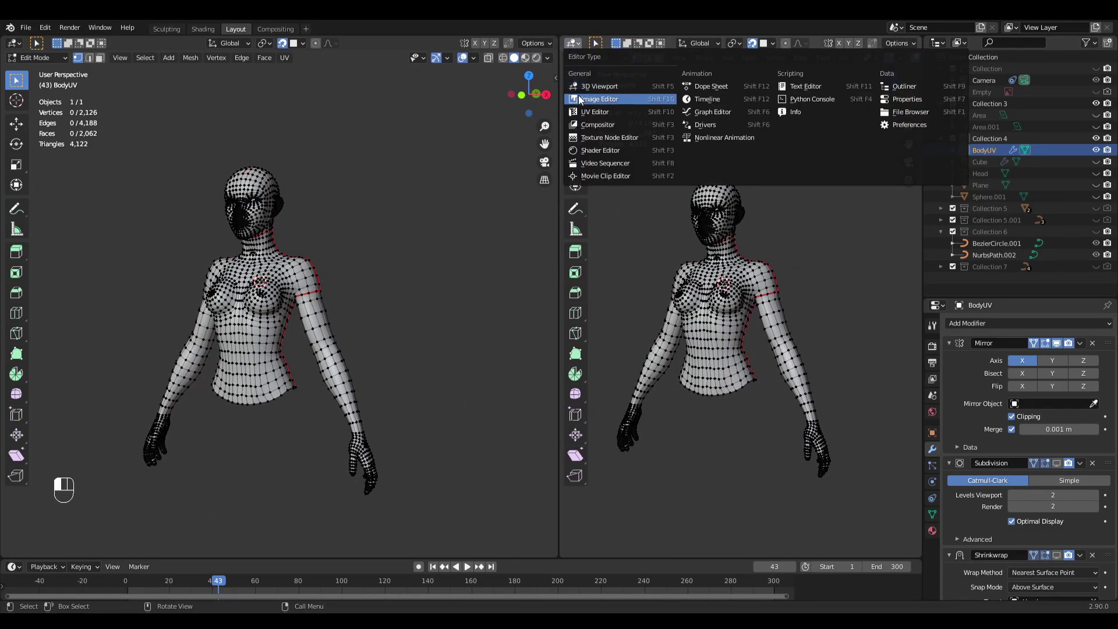
click(592, 110)
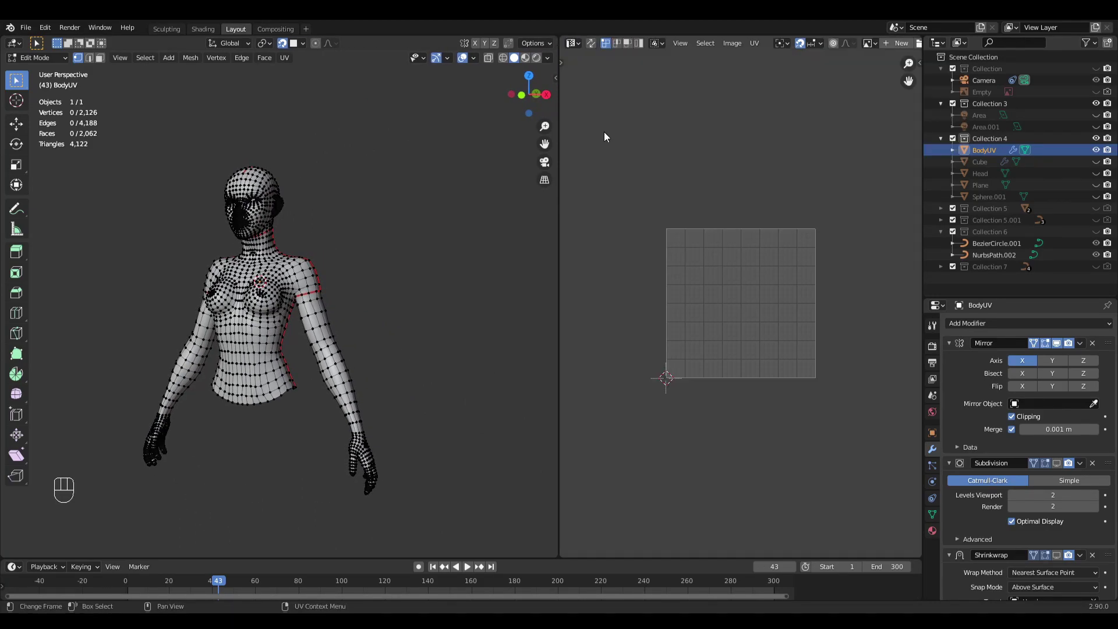
Step: Select the entire BodyUV mesh and unwrap it along the marked seams
key(a)
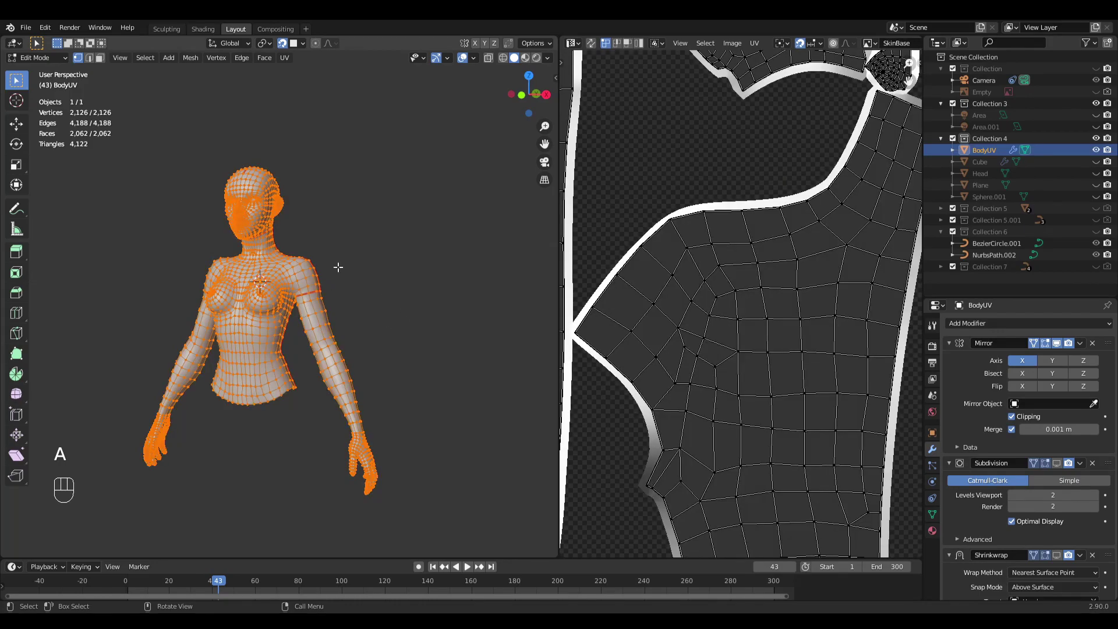
scroll(799, 288, down, 8)
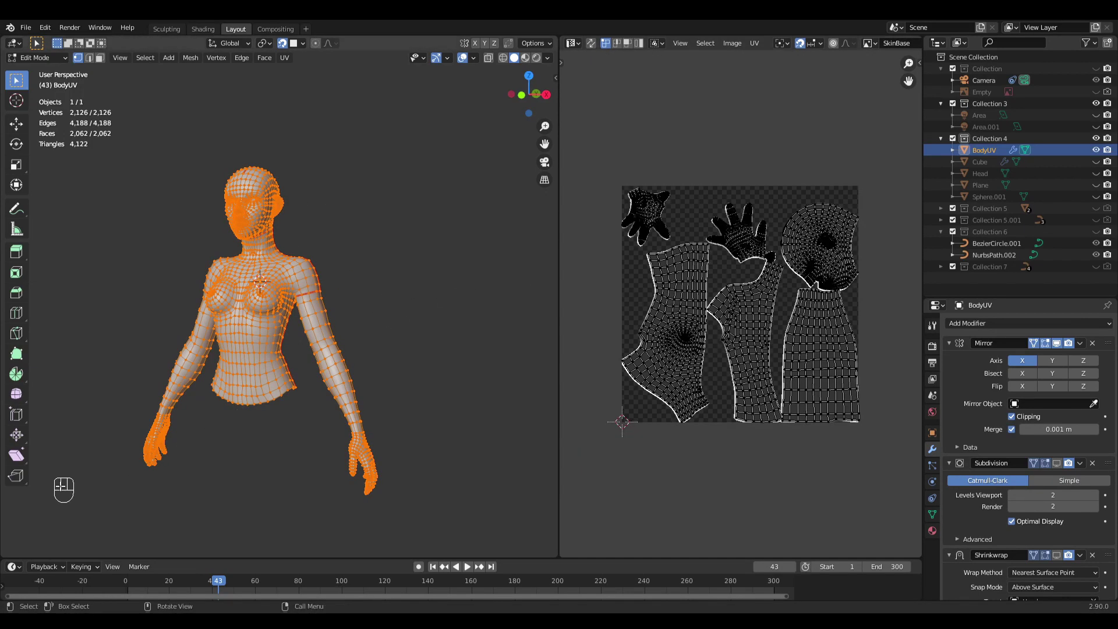
middle_drag(367, 278, 392, 282)
key(u)
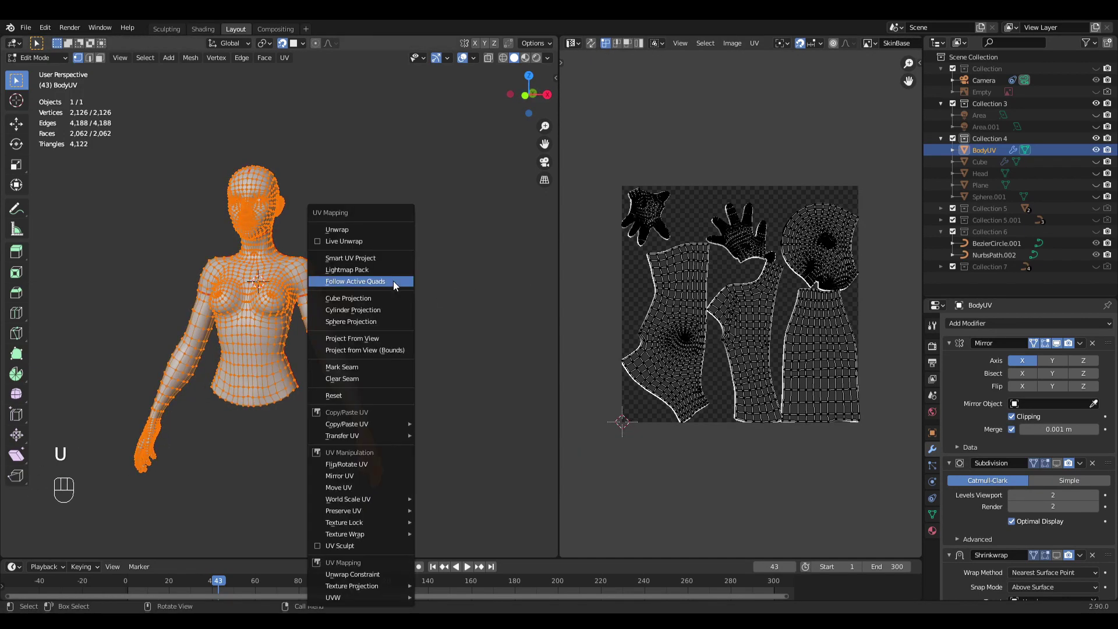
click(351, 229)
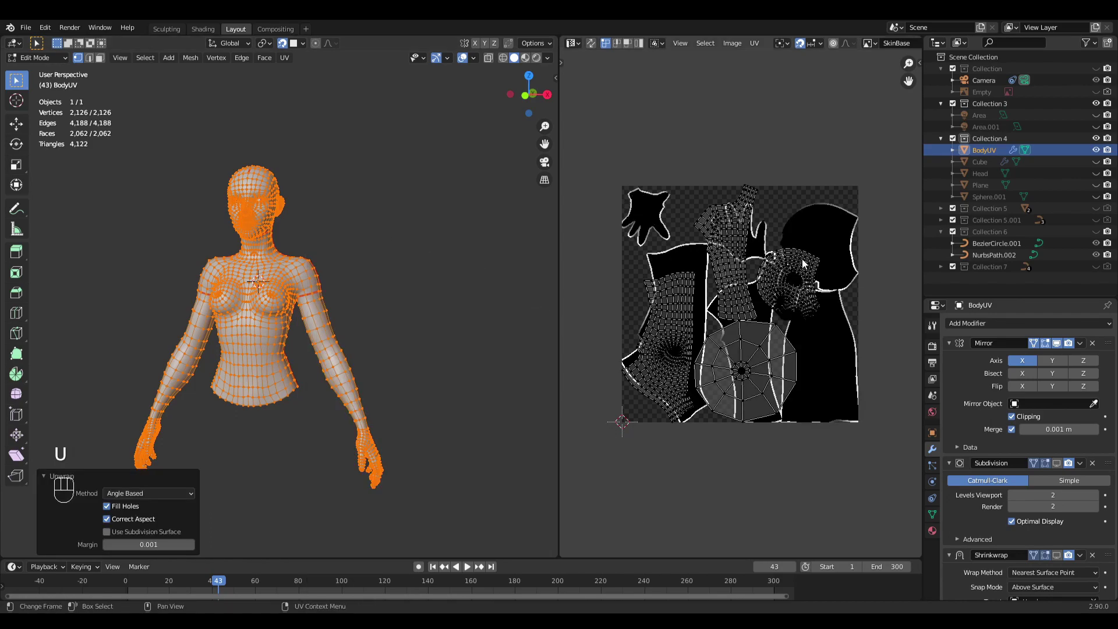
middle_drag(871, 124, 927, 133)
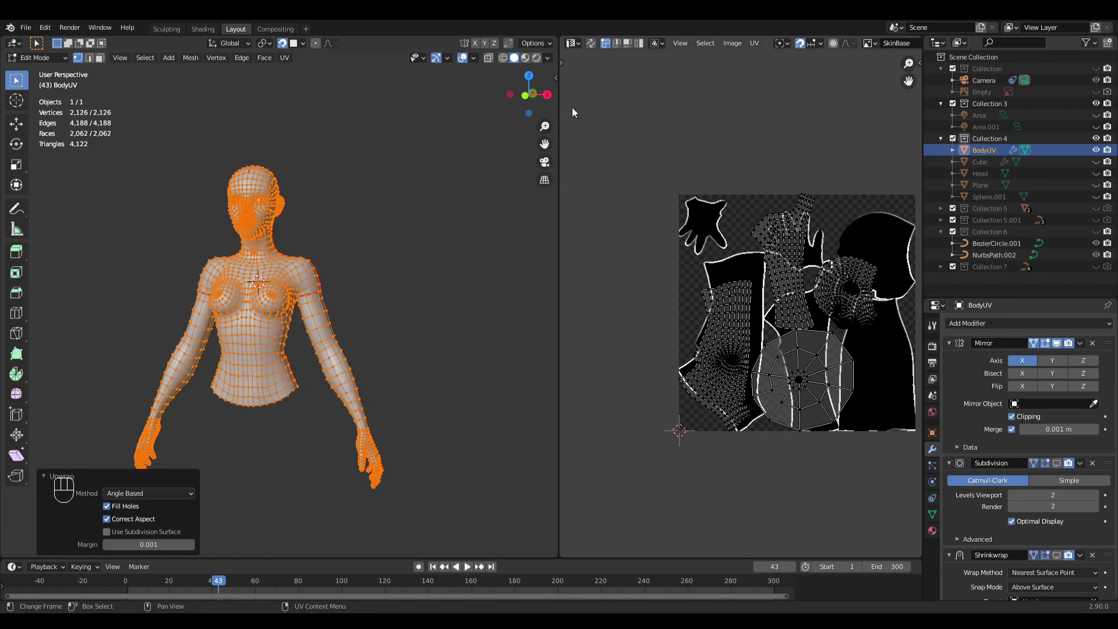
Step: Resize the split between the 3D viewport and the UV Editor, and unlink the SkinBase image from the UV Editor
drag(559, 87, 340, 51)
click(770, 44)
scroll(729, 239, up, 6)
middle_drag(832, 327, 688, 321)
scroll(564, 270, up, 5)
drag(344, 293, 498, 280)
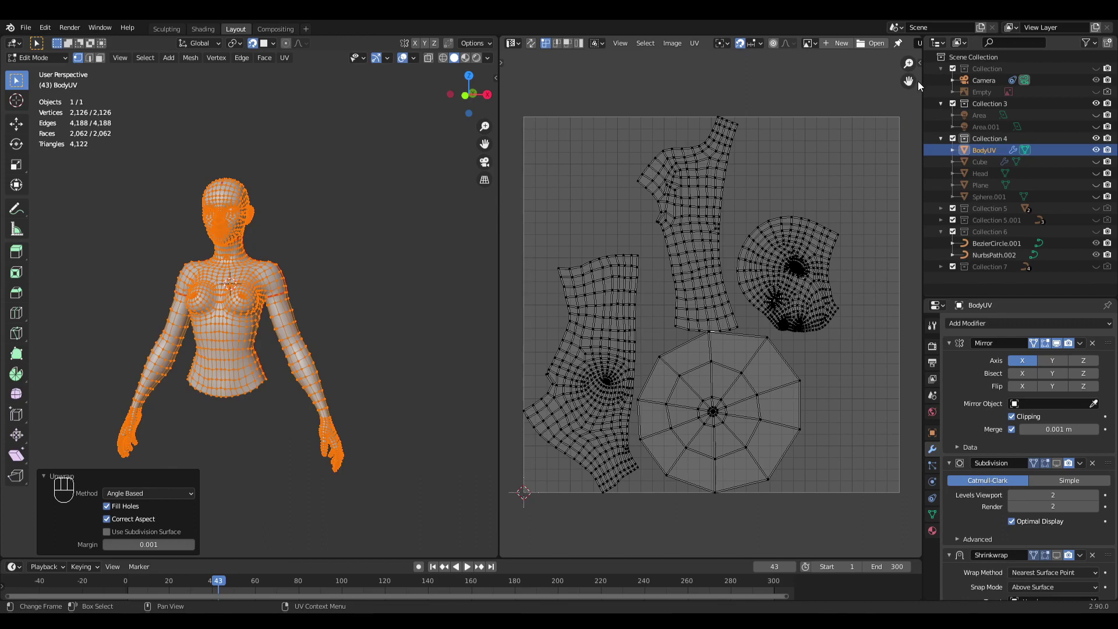
Step: Turn on the Stretching overlay in the UV Editor's display settings and hide the settings sidebar again
drag(908, 70, 908, 63)
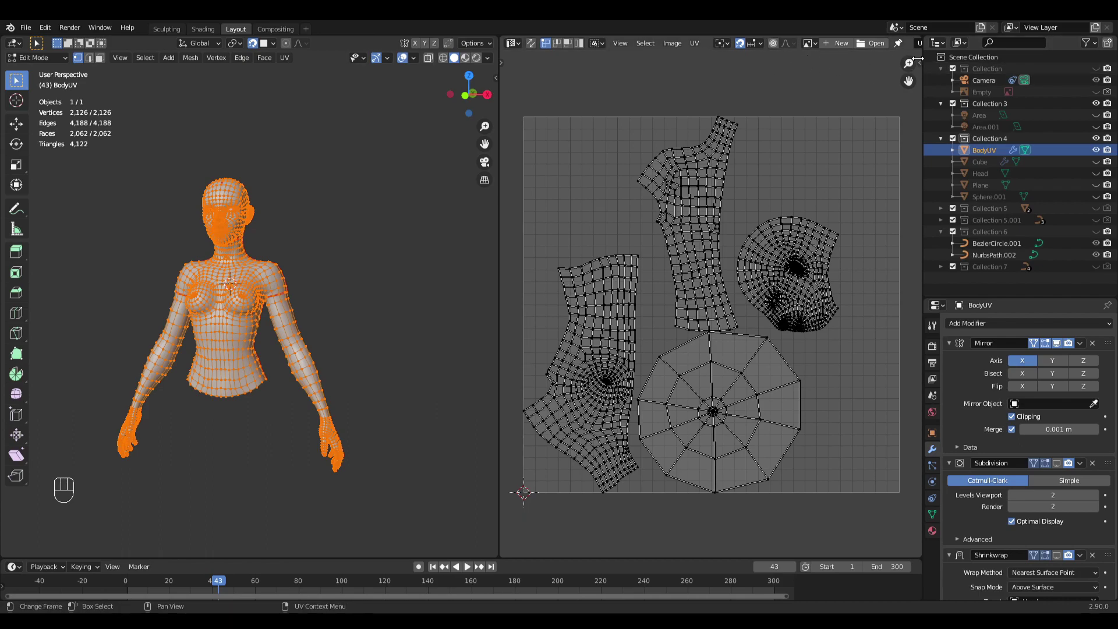
key(n)
key(n)
key(n)
key(n)
key(n)
key(n)
key(n)
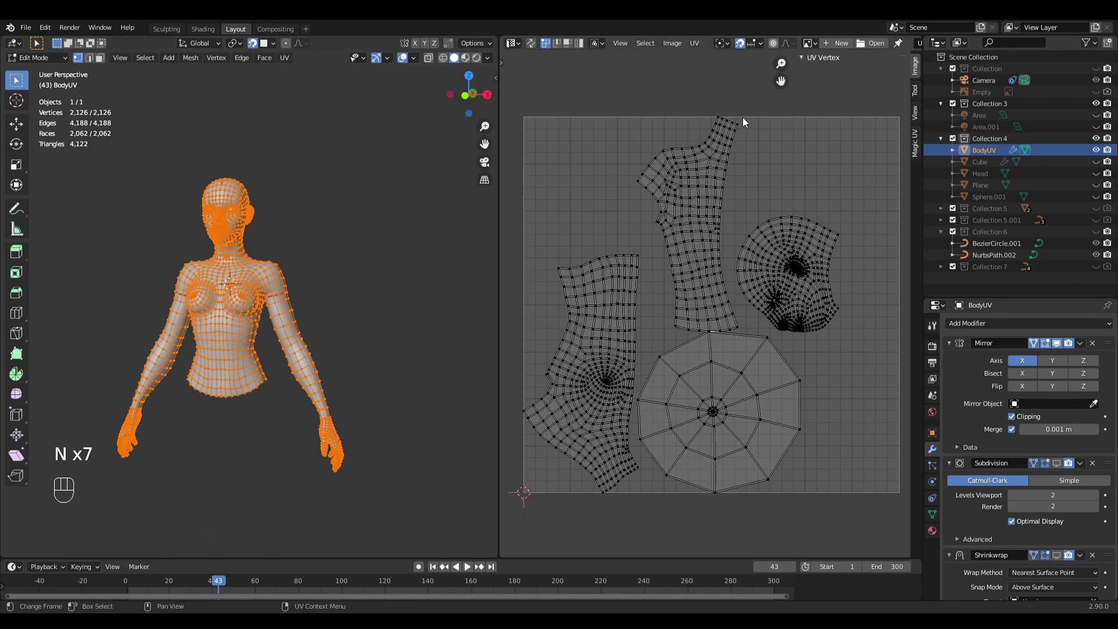
key(n)
key(n)
click(916, 91)
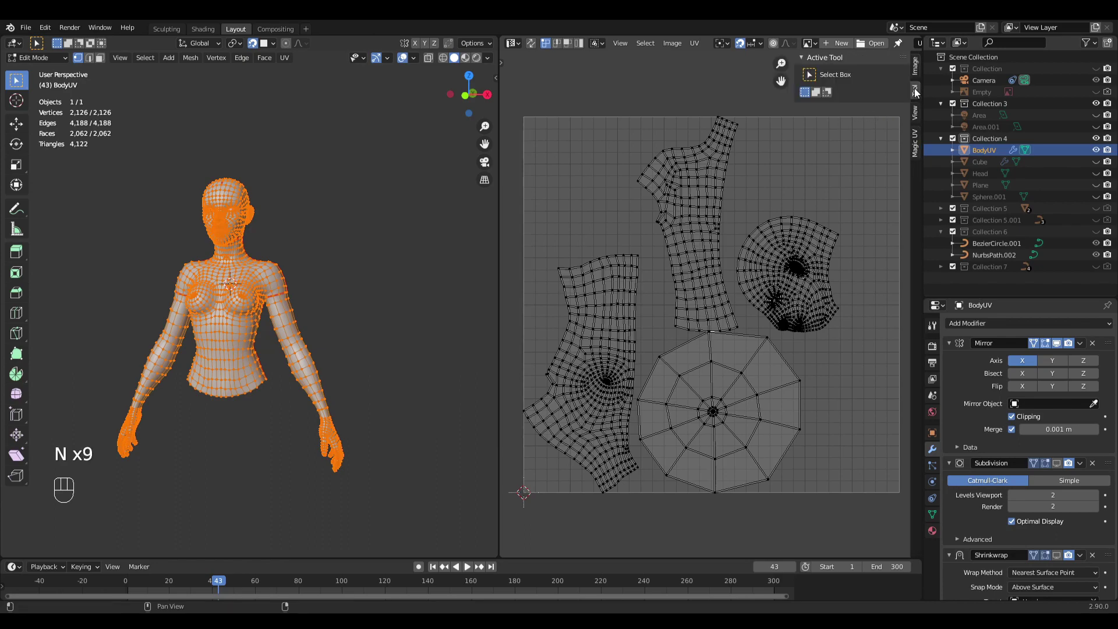
click(915, 112)
click(828, 93)
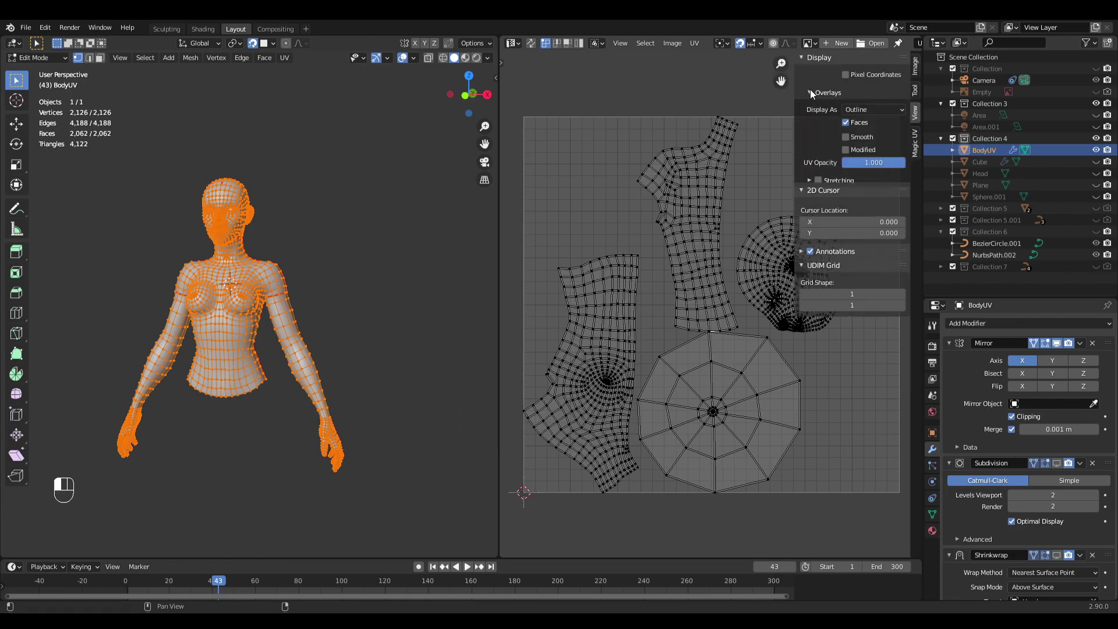
click(818, 180)
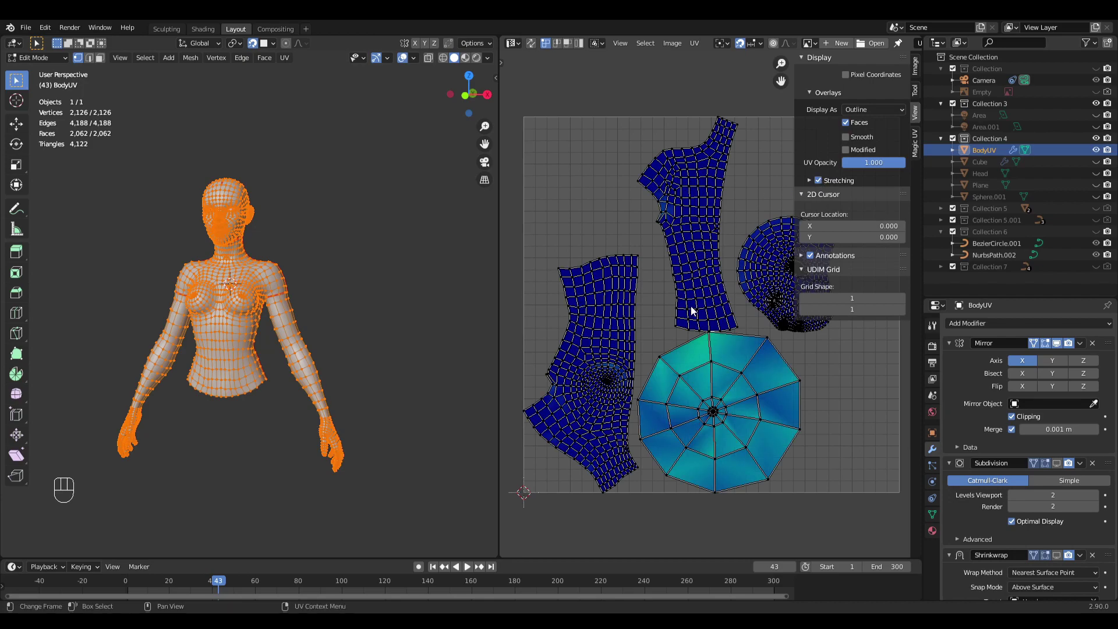
key(n)
Step: Examine the stretching colours across the torso, head and arm UV islands
scroll(711, 399, up, 5)
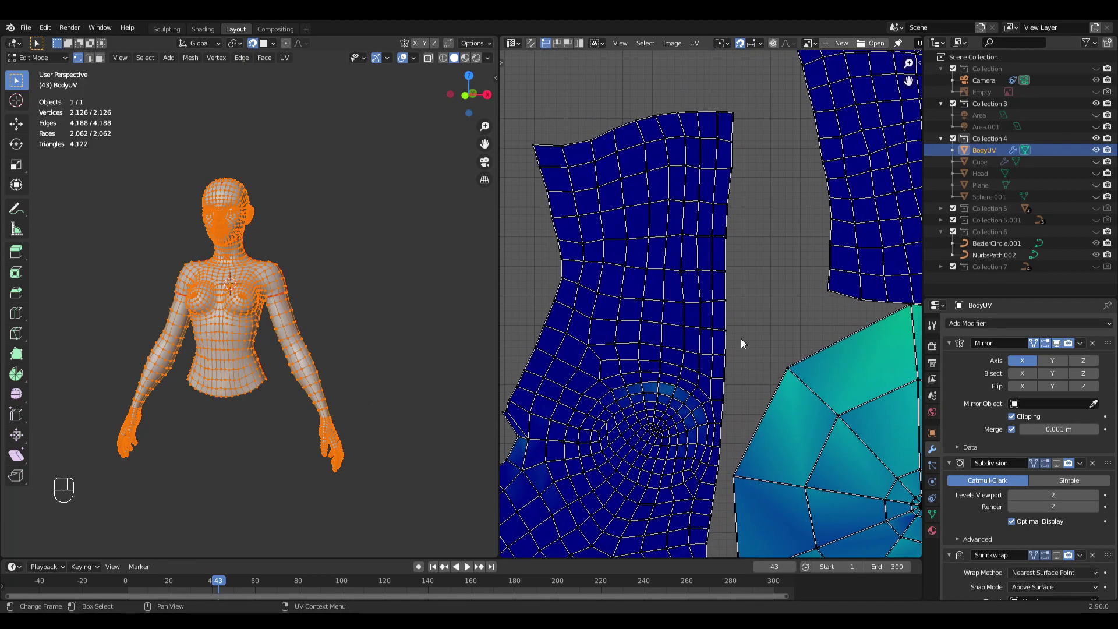
middle_drag(740, 336, 620, 213)
scroll(722, 239, down, 2)
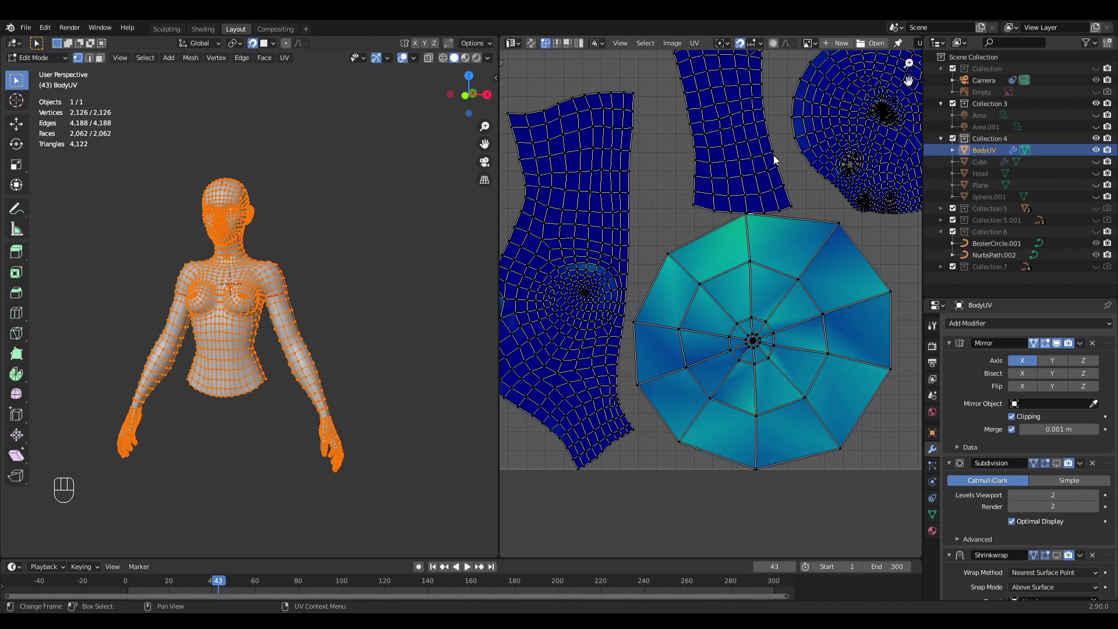
middle_drag(781, 268, 774, 317)
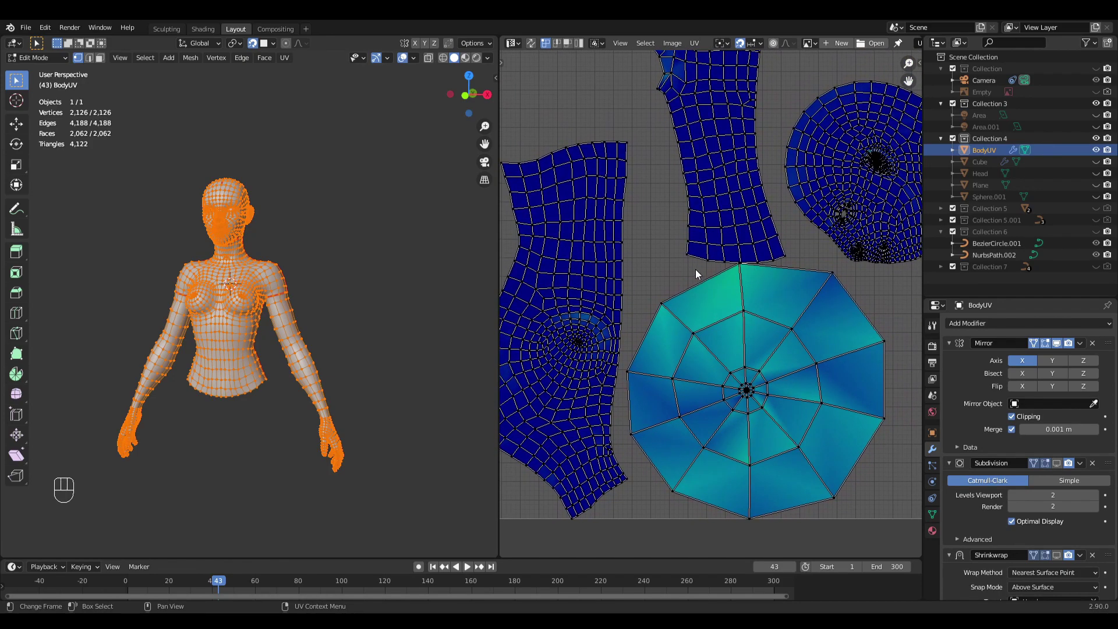
middle_drag(725, 267, 712, 286)
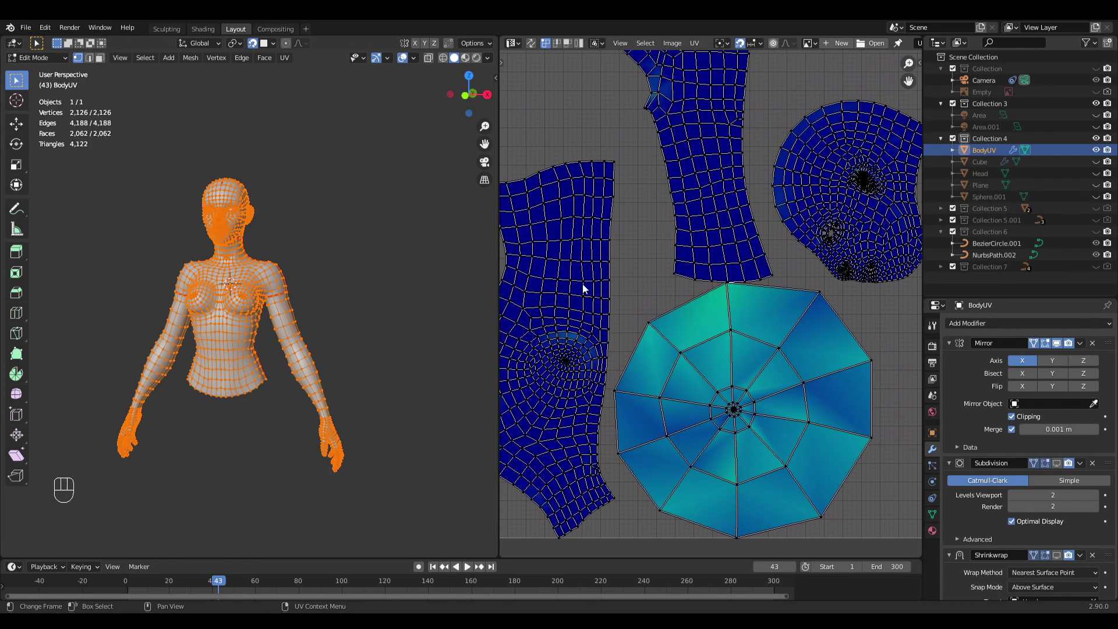
Step: Clear the selection and select the edge loop sections running behind and below the ear
middle_drag(312, 299, 347, 356)
key(alt+a)
scroll(344, 344, up, 6)
middle_drag(343, 315, 273, 306)
shift+middle_drag(291, 256, 268, 313)
scroll(301, 322, up, 5)
alt+click(230, 270)
shift+middle_drag(229, 270, 258, 346)
middle_drag(256, 257, 174, 309)
alt+shift+click(295, 257)
middle_drag(147, 382, 266, 332)
scroll(371, 311, up, 5)
middle_drag(403, 329, 358, 235)
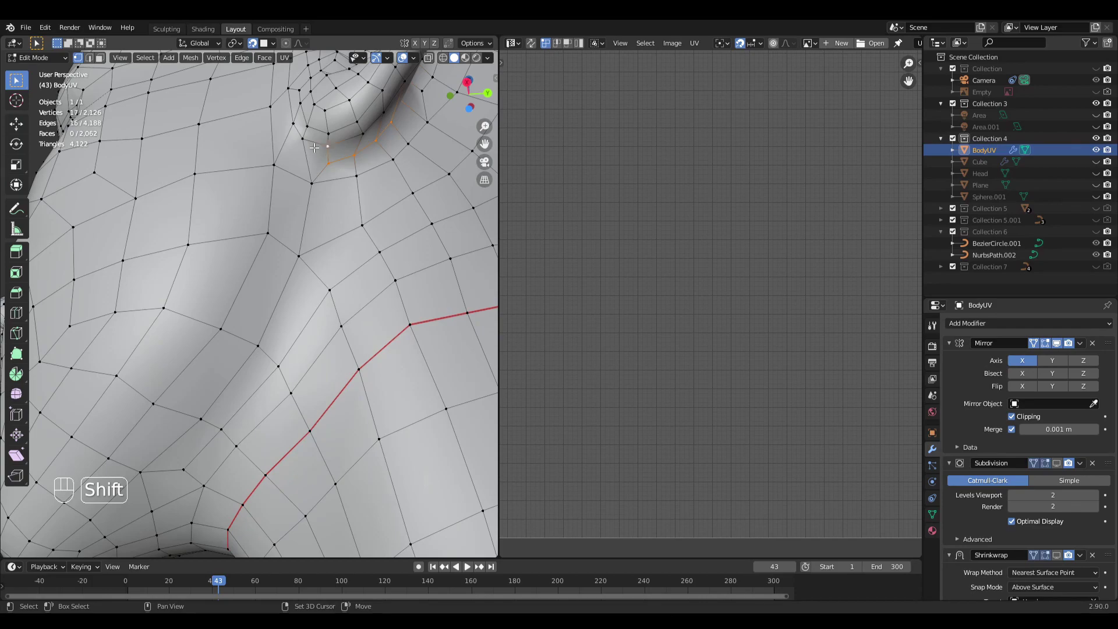
Step: Complete the edge selection around the front and top of the ear with shortest paths, drop the stray vertices, and mark it as a seam
shift+middle_drag(305, 138, 319, 331)
ctrl+click(301, 283)
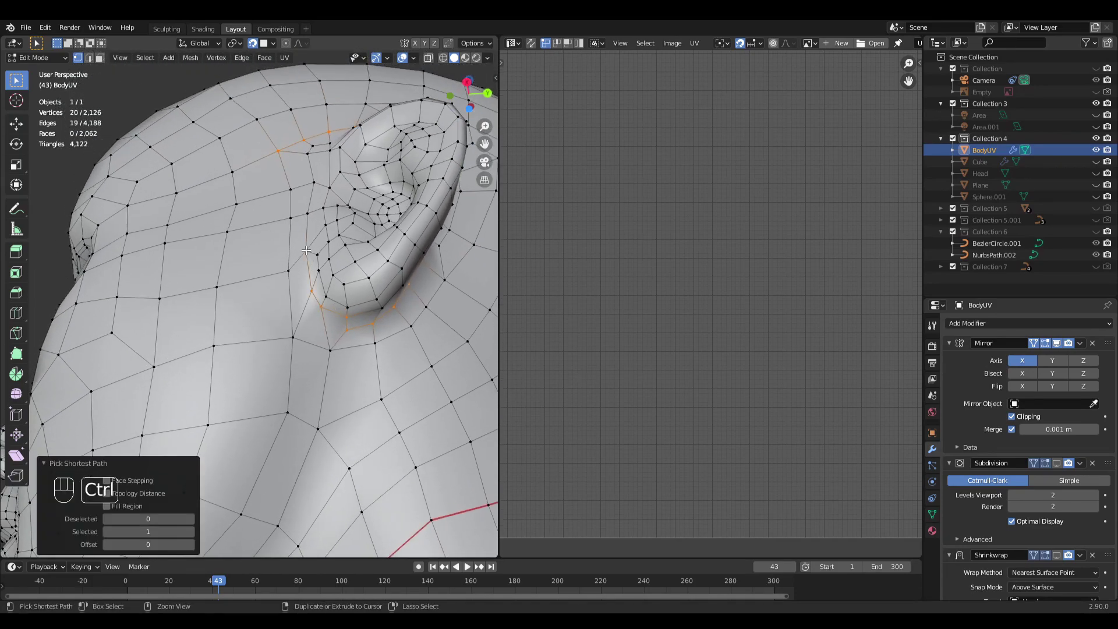
middle_drag(309, 284, 331, 323)
middle_drag(343, 280, 318, 245)
scroll(326, 291, up, 3)
ctrl+click(327, 351)
ctrl+click(357, 350)
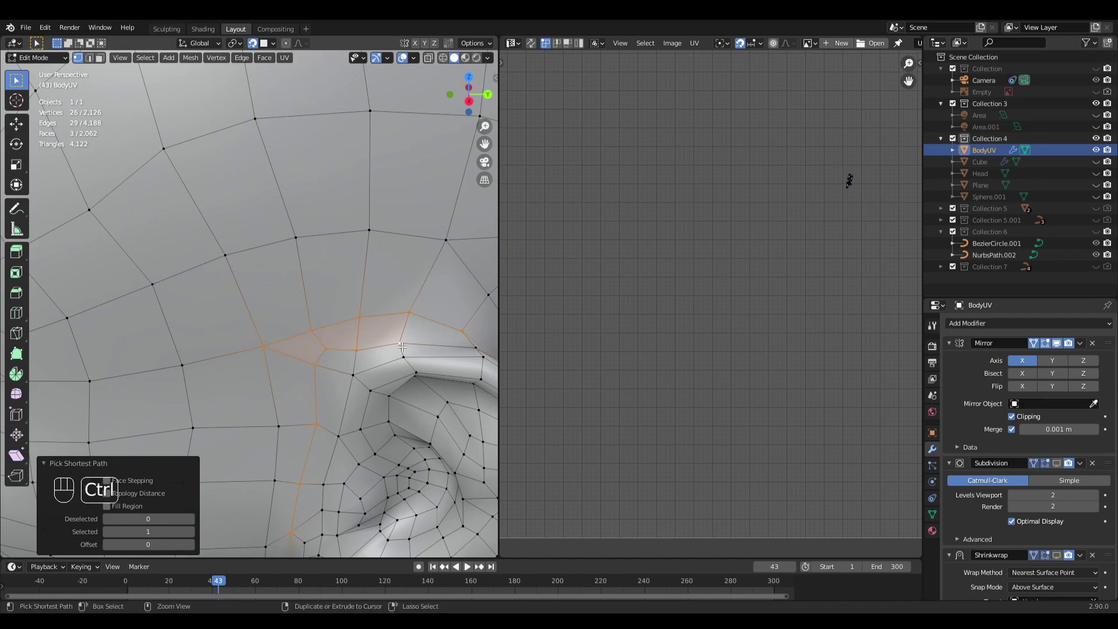
shift+click(272, 346)
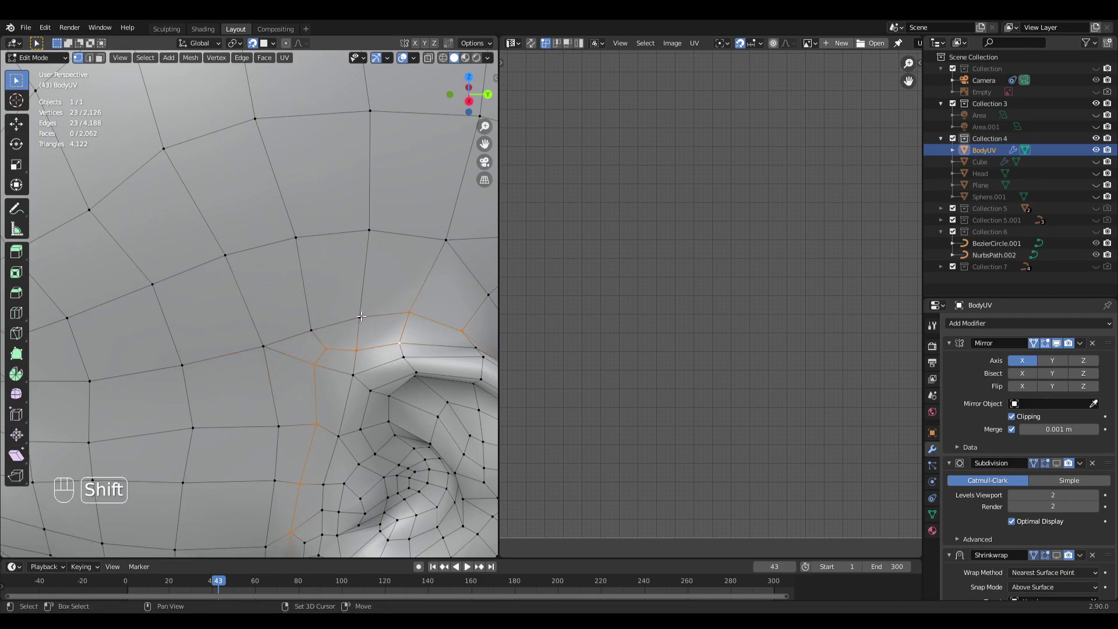
shift+middle_drag(414, 350, 300, 354)
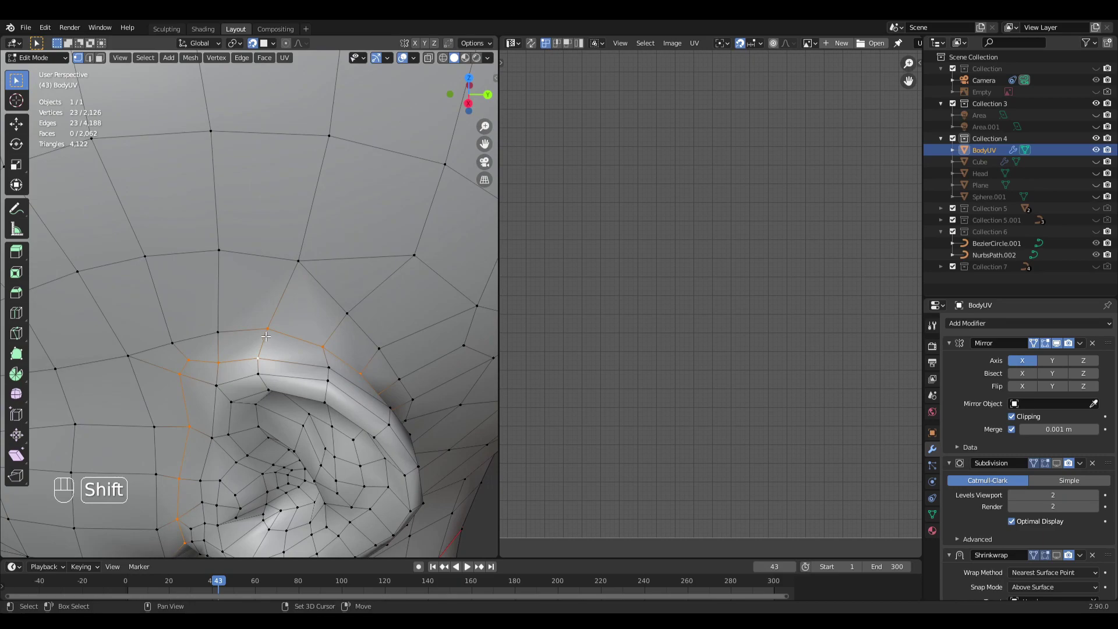
scroll(339, 366, down, 6)
key(ctrl+e)
click(329, 368)
Step: Clear the selection and select the edge loop running along the sides of the fingers
key(alt+a)
middle_drag(287, 365, 276, 148)
scroll(348, 350, up, 2)
shift+middle_drag(352, 347, 195, 322)
scroll(350, 304, up, 3)
shift+middle_drag(195, 322, 282, 242)
alt+click(263, 308)
scroll(282, 251, up, 2)
middle_drag(285, 303, 258, 347)
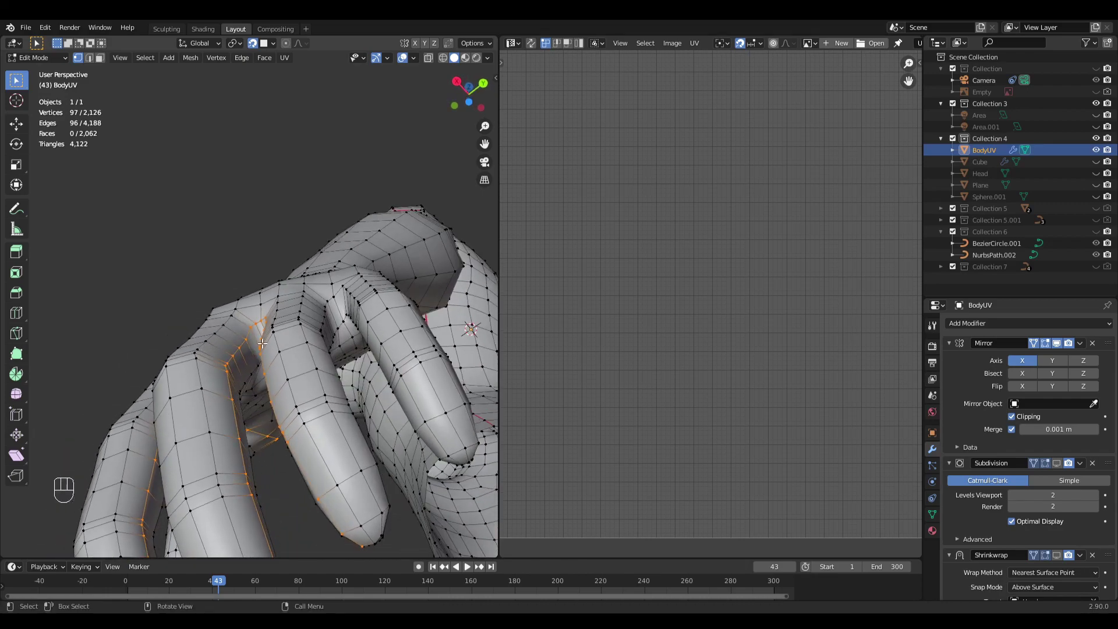
Step: Complete the edge selection along the finger sides and over the fingertips, mark it as a seam, and deselect everything
middle_drag(330, 304, 210, 322)
scroll(359, 360, up, 3)
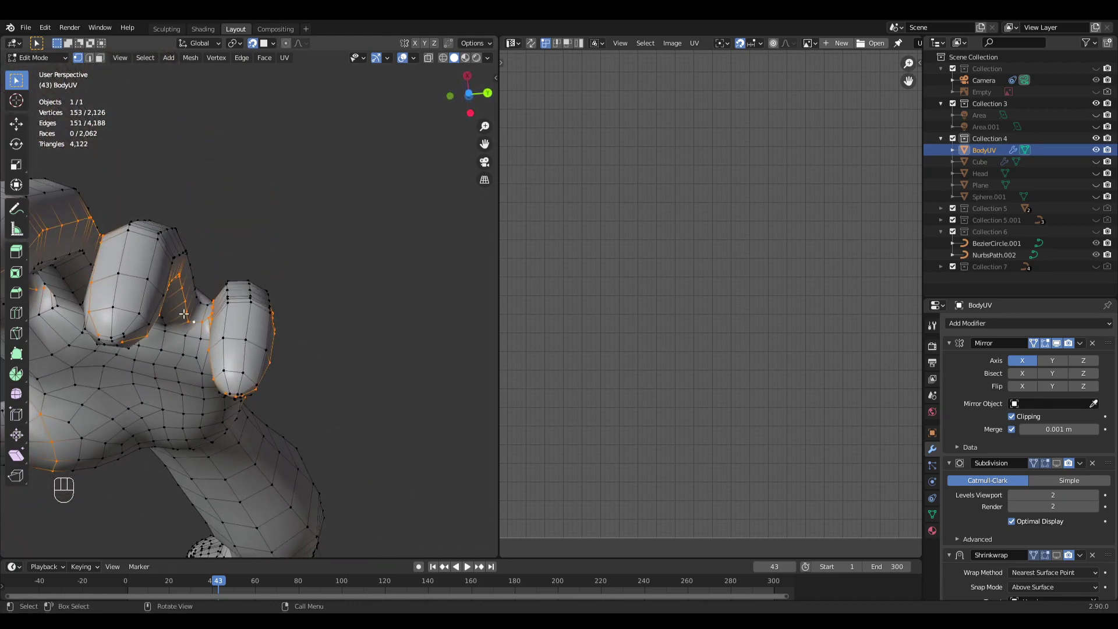
middle_drag(157, 298, 168, 371)
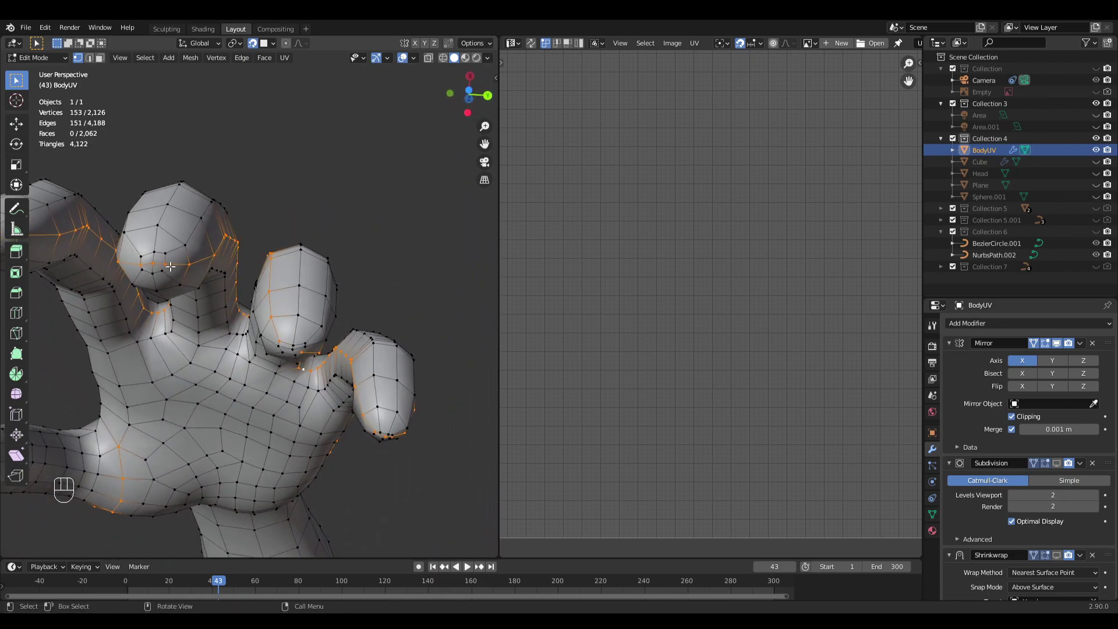
middle_drag(321, 348, 288, 356)
mouse_move(289, 355)
middle_down()
mouse_move(282, 320)
mouse_move(299, 285)
mouse_move(287, 348)
middle_up()
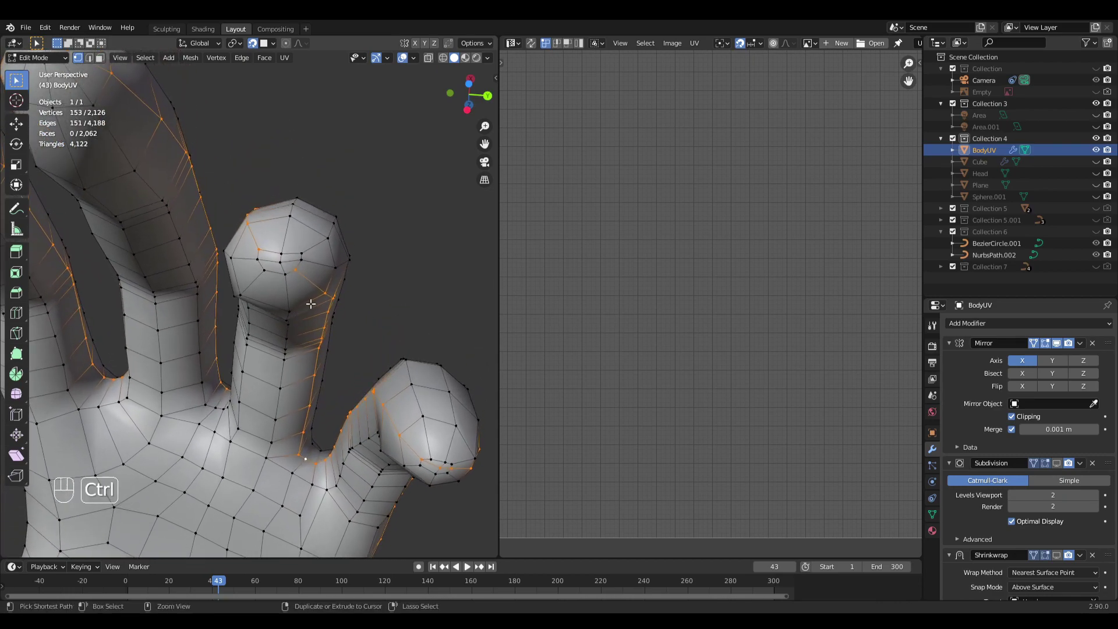
ctrl+middle_drag(309, 304, 311, 277)
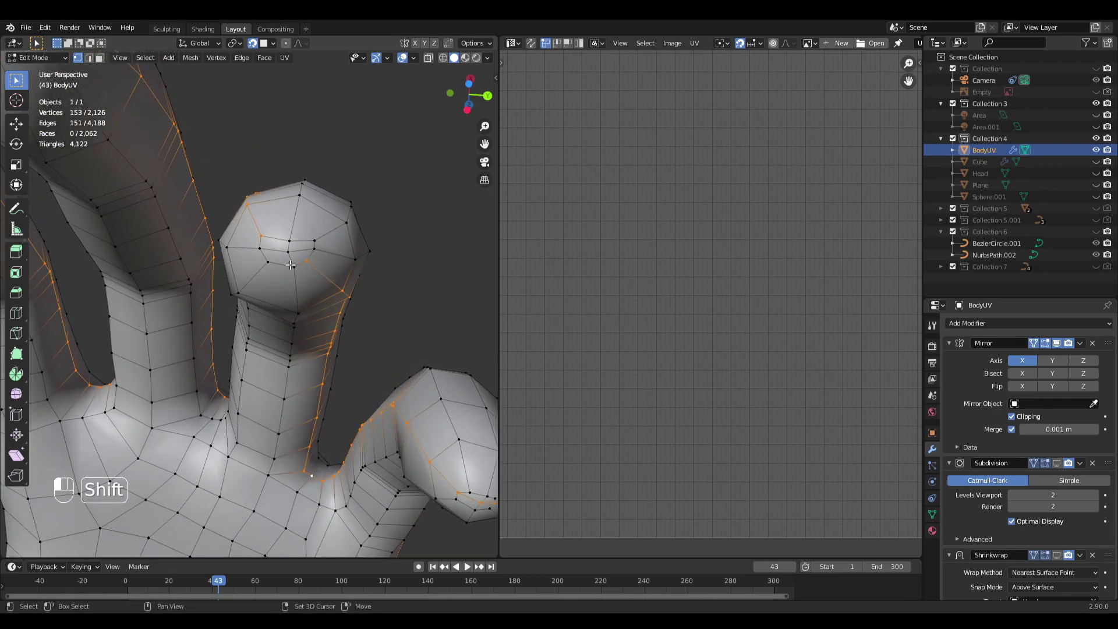
key(ctrl+e)
click(285, 296)
scroll(285, 295, down, 5)
shift+middle_drag(250, 312, 367, 299)
key(alt+a)
Step: Try picking the shortest edge path from the outer edge of the palm along the little finger and over its tip
scroll(315, 301, up, 5)
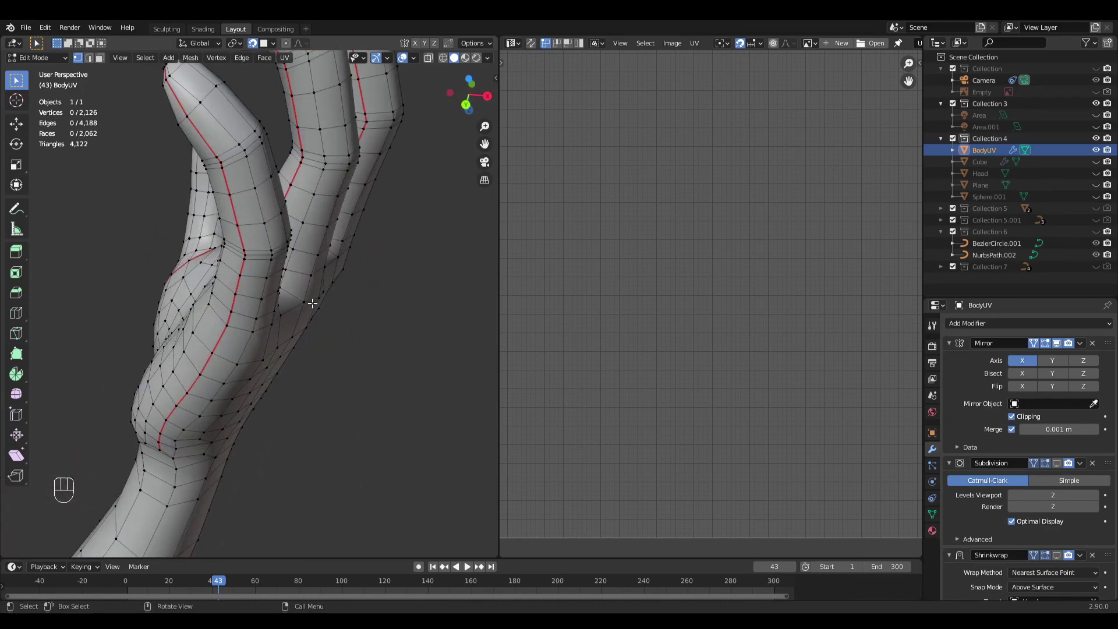
middle_drag(258, 332, 327, 384)
click(342, 350)
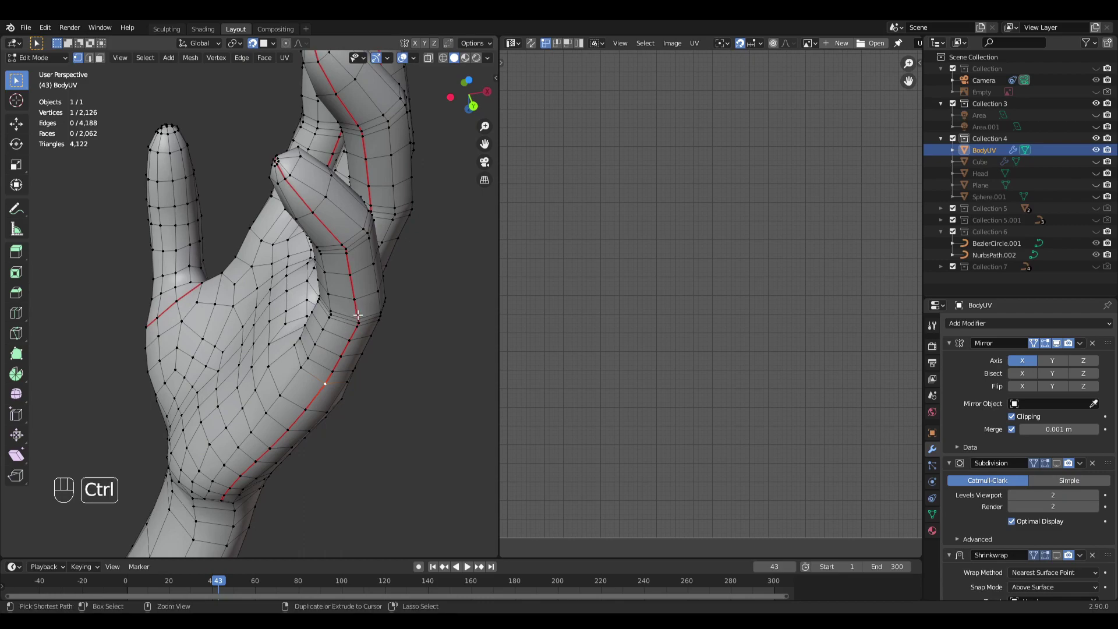
ctrl+click(357, 318)
middle_drag(283, 181, 365, 300)
ctrl+click(371, 255)
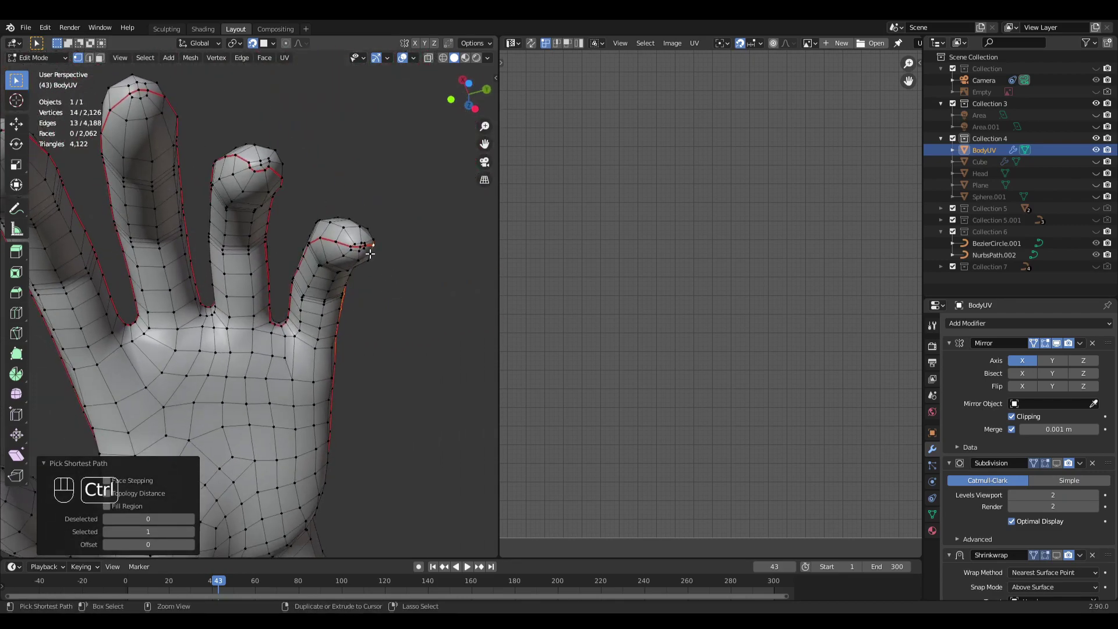
middle_drag(335, 244, 242, 321)
ctrl+click(326, 228)
ctrl+click(326, 251)
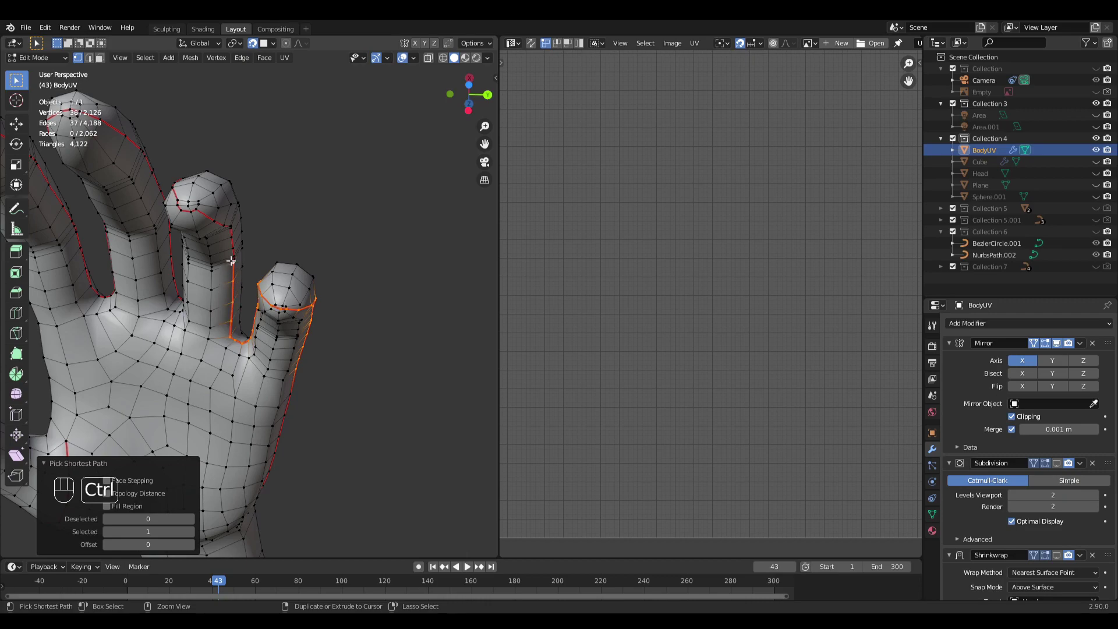
Step: Try extending the shortest edge path over the ring finger to the middle finger, and clear the selection
click(45, 466)
middle_drag(318, 332, 280, 318)
ctrl+click(275, 298)
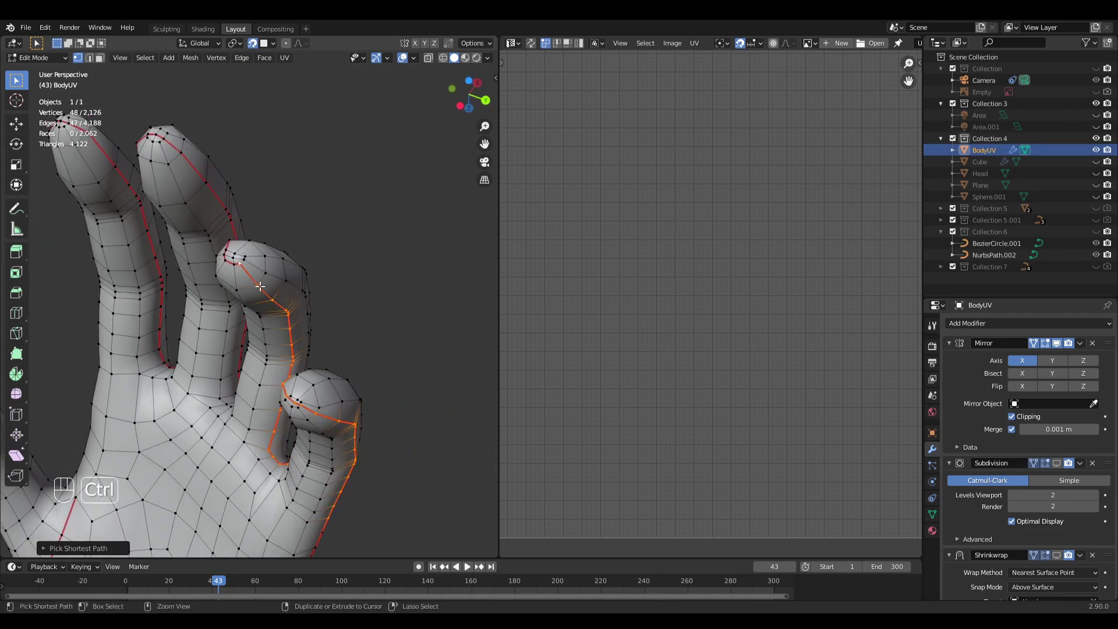
click(44, 548)
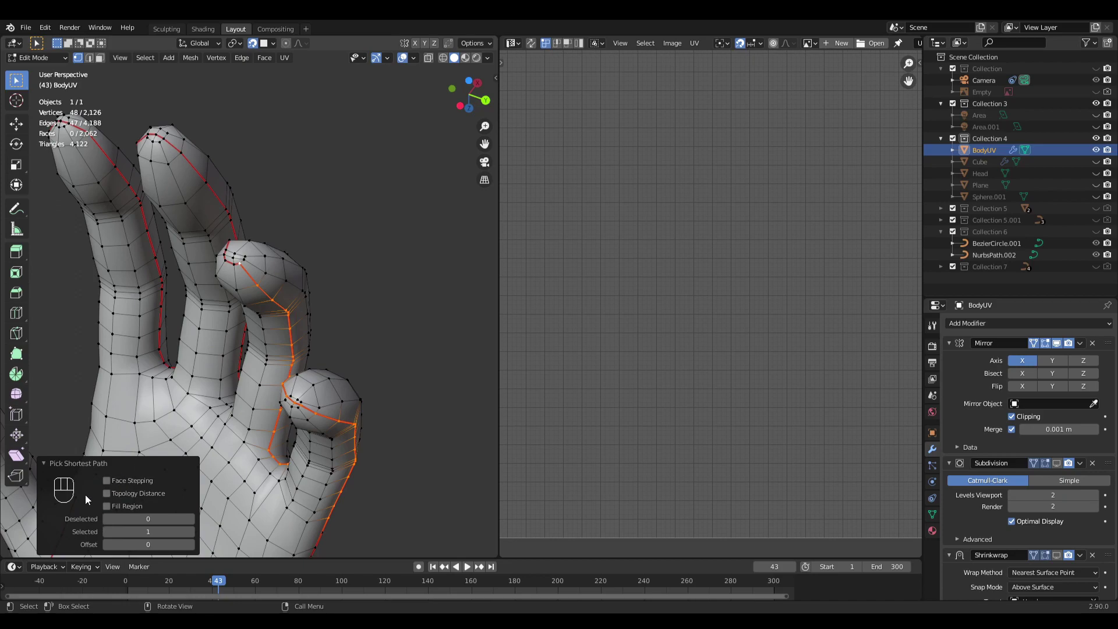
click(44, 464)
middle_drag(285, 333, 390, 337)
scroll(390, 337, up, 2)
ctrl+click(317, 316)
middle_drag(321, 318, 377, 315)
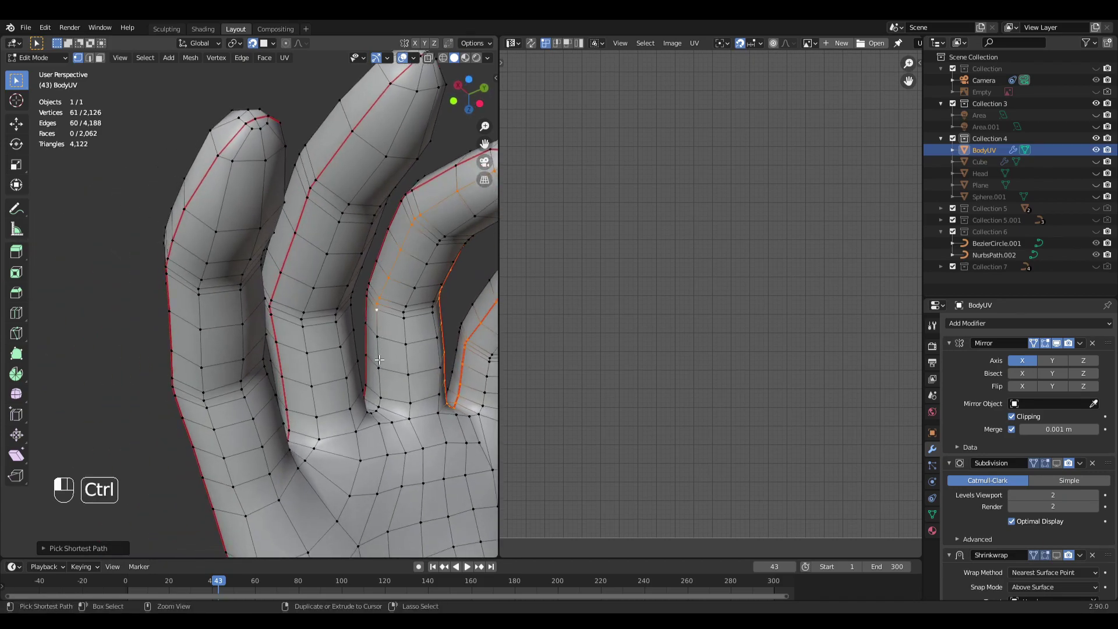
ctrl+click(381, 401)
middle_drag(380, 401, 168, 378)
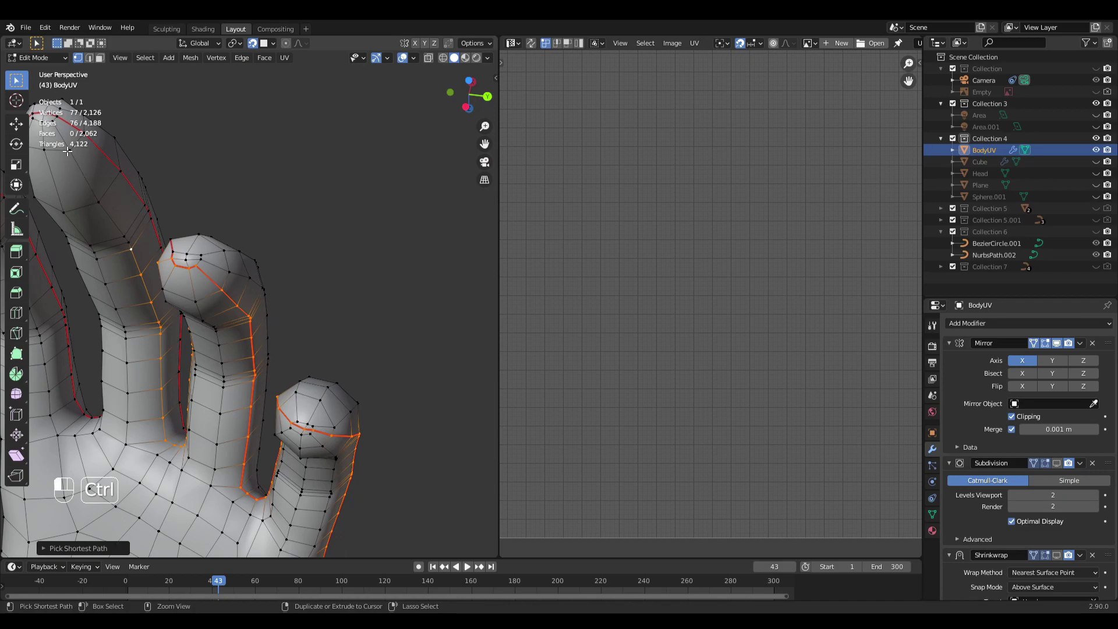
scroll(68, 152, down, 4)
key(alt+a)
Step: Select the seam edges around the base of the thumb, trim the extra edges with circle select, and clear that seam
middle_drag(175, 378, 294, 343)
scroll(299, 323, up, 3)
middle_drag(255, 262, 248, 249)
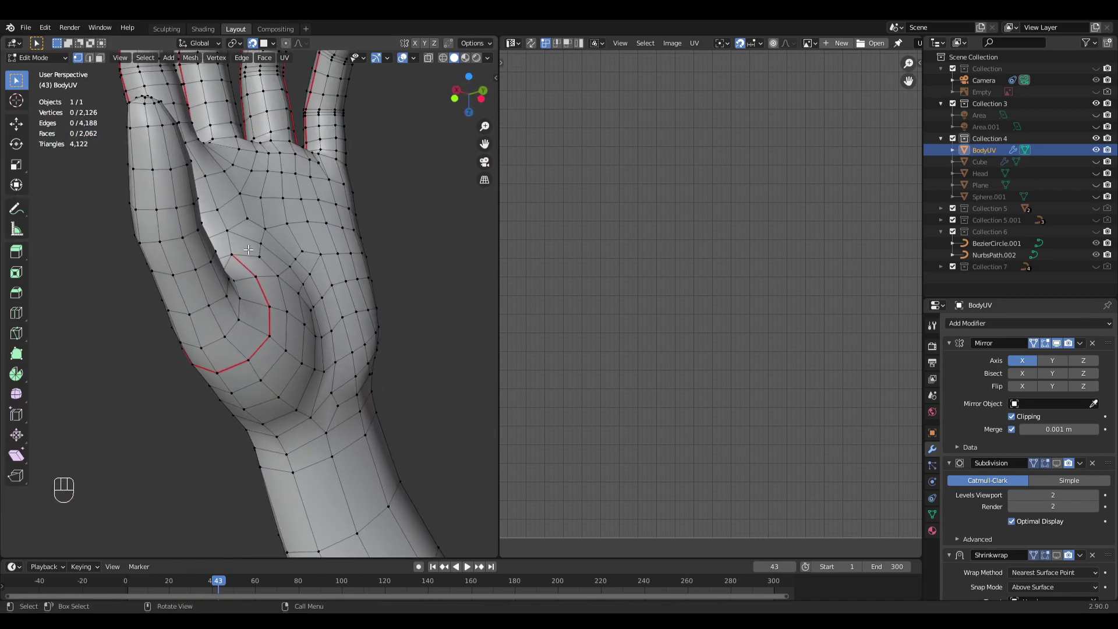
key(c)
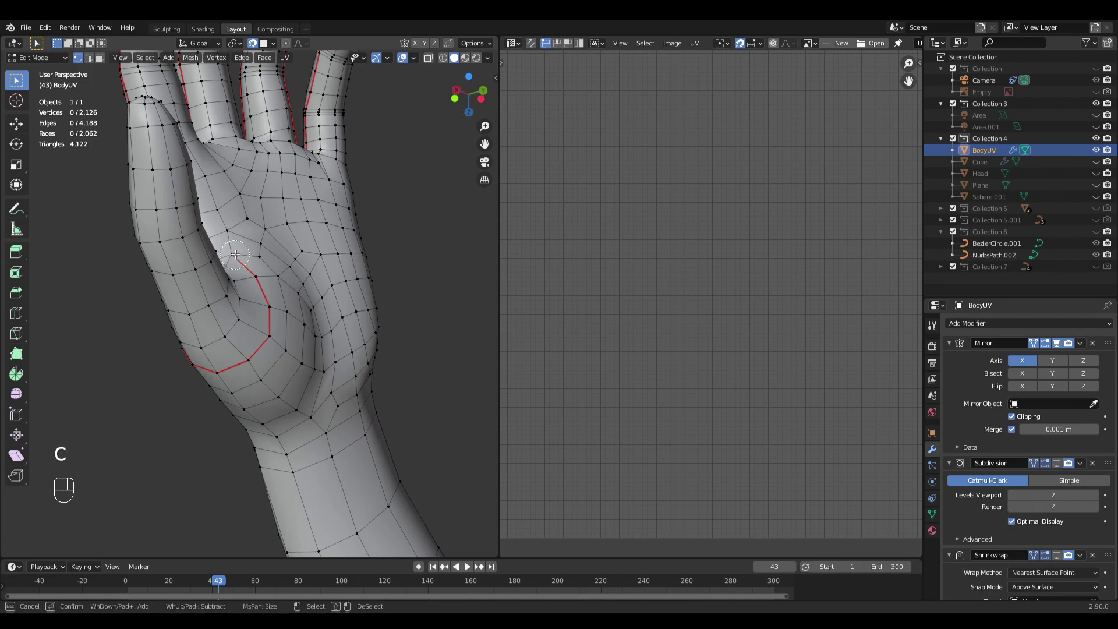
right_click(217, 372)
mouse_move(263, 363)
middle_down()
mouse_move(440, 357)
mouse_move(259, 370)
mouse_move(274, 356)
middle_up()
key(c)
mouse_move(297, 353)
mouse_down()
mouse_move(268, 354)
mouse_move(227, 325)
mouse_move(236, 340)
mouse_up()
right_click(236, 340)
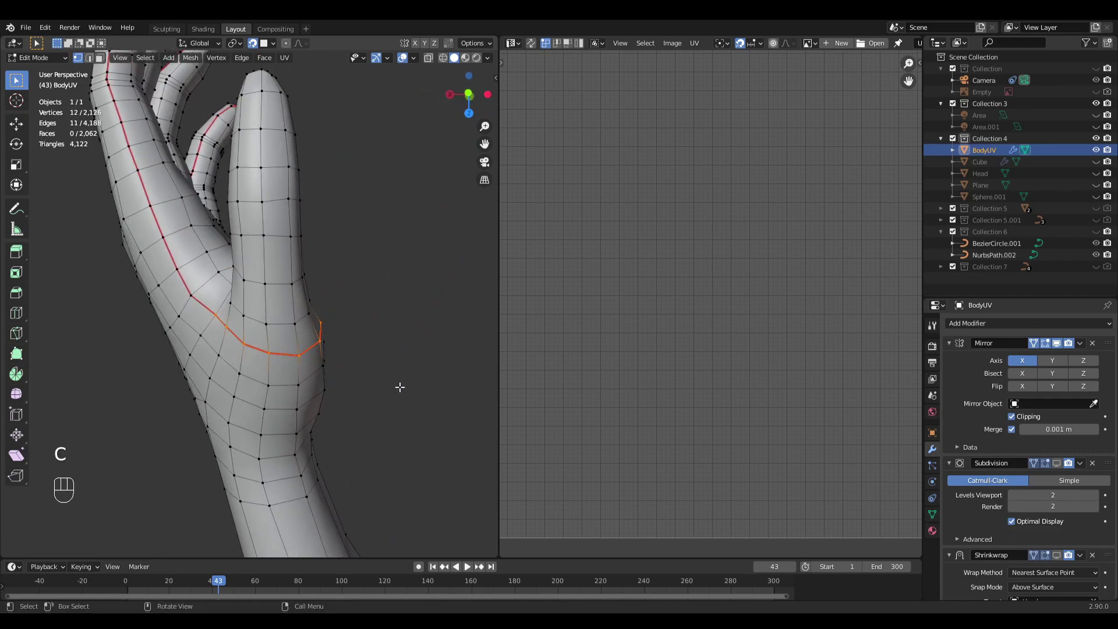
middle_drag(297, 347, 295, 348)
key(c)
right_click(296, 315)
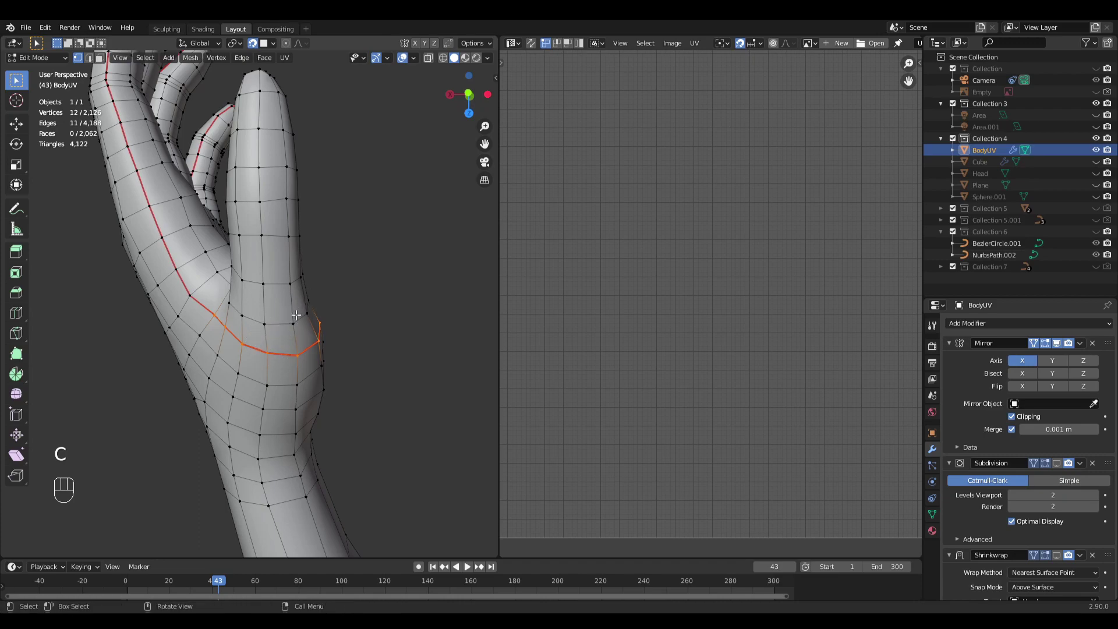
key(ctrl+e)
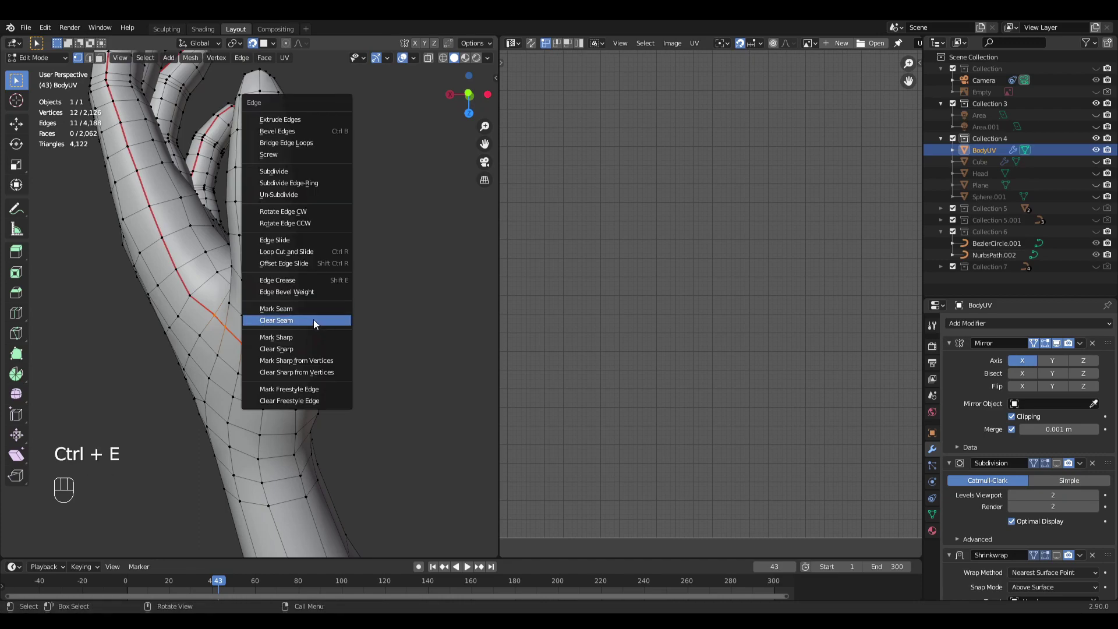
click(313, 320)
key(alt+a)
Step: Trim the selection at the thumb's base, connect it to the index finger seam's end, and mark the inner thumb line as a seam
scroll(385, 334, down, 4)
middle_drag(386, 335, 355, 326)
scroll(353, 317, down, 1)
shift+middle_drag(349, 300, 234, 371)
scroll(322, 324, up, 2)
mouse_move(281, 401)
middle_down()
mouse_move(250, 324)
mouse_move(205, 298)
mouse_move(113, 303)
mouse_move(326, 302)
mouse_move(176, 412)
middle_up()
key(c)
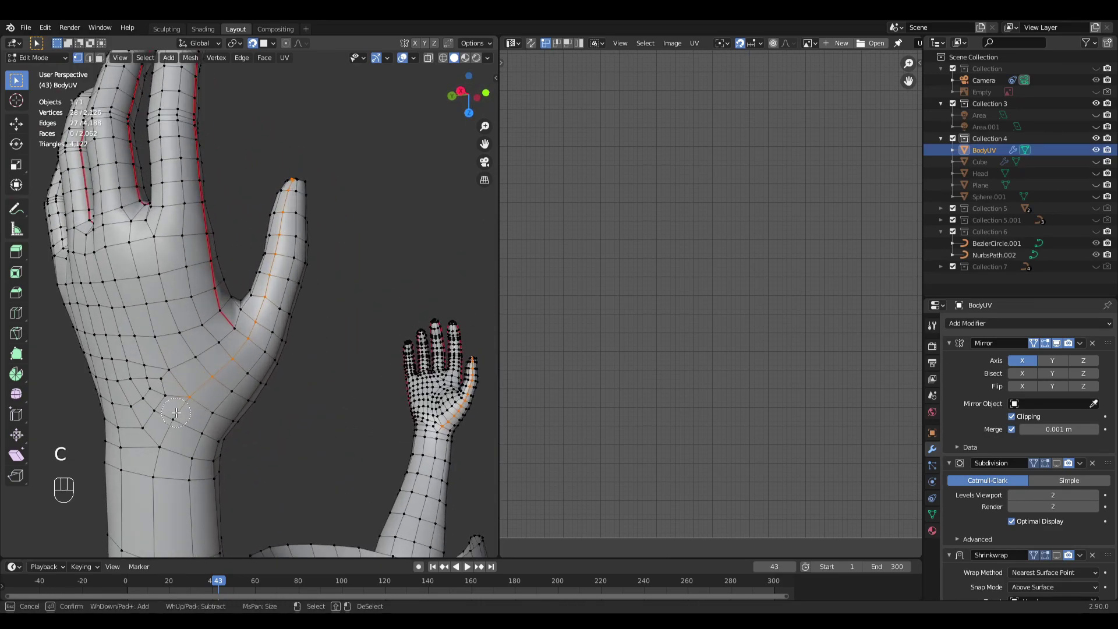
right_click(226, 352)
shift+click(234, 327)
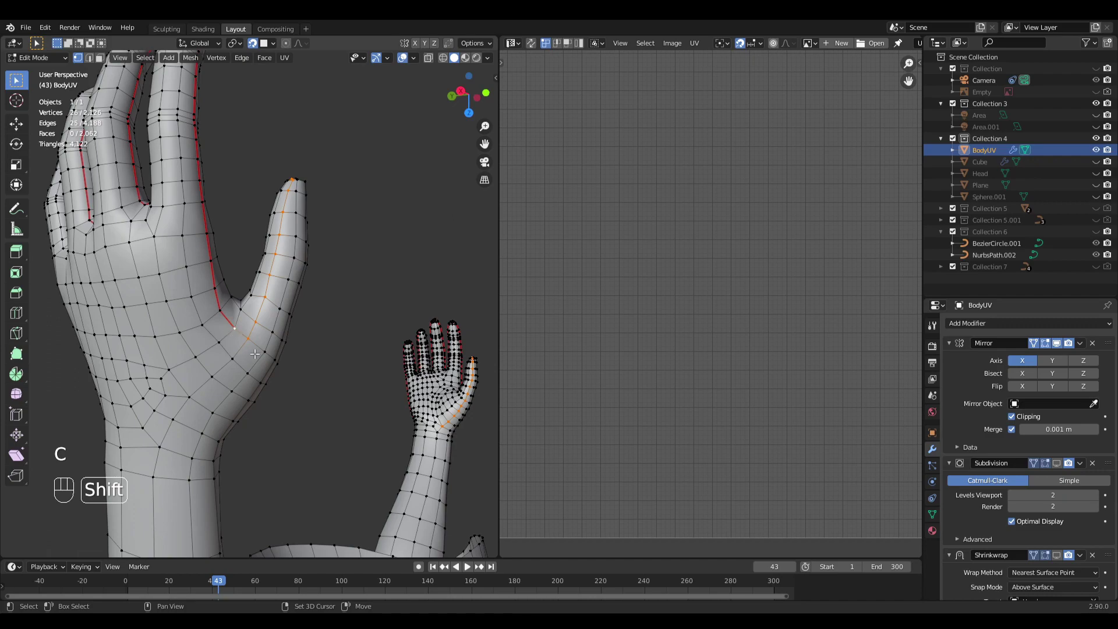
key(ctrl+e)
click(236, 326)
middle_drag(236, 326, 279, 372)
scroll(241, 366, up, 4)
key(alt+a)
Step: Select the edge loop around the wrist and mark it as a seam
scroll(242, 367, down, 5)
scroll(227, 345, up, 1)
alt+click(277, 376)
middle_drag(230, 411, 343, 292)
alt+click(276, 406)
key(ctrl+e)
click(337, 295)
Step: Select the edges joining the outer thumb seam to the wrist loop, mark them as a seam, and clear the selection
scroll(332, 285, up, 2)
shift+middle_drag(273, 273, 286, 333)
mouse_move(287, 333)
middle_down()
mouse_move(306, 336)
mouse_move(257, 324)
mouse_move(274, 342)
mouse_move(295, 339)
middle_up()
key(alt+a)
ctrl+click(231, 273)
key(ctrl+e)
click(295, 339)
middle_drag(219, 329, 254, 331)
key(alt+a)
click(164, 339)
middle_drag(178, 341, 201, 317)
ctrl+click(226, 279)
key(alt+a)
ctrl+click(187, 285)
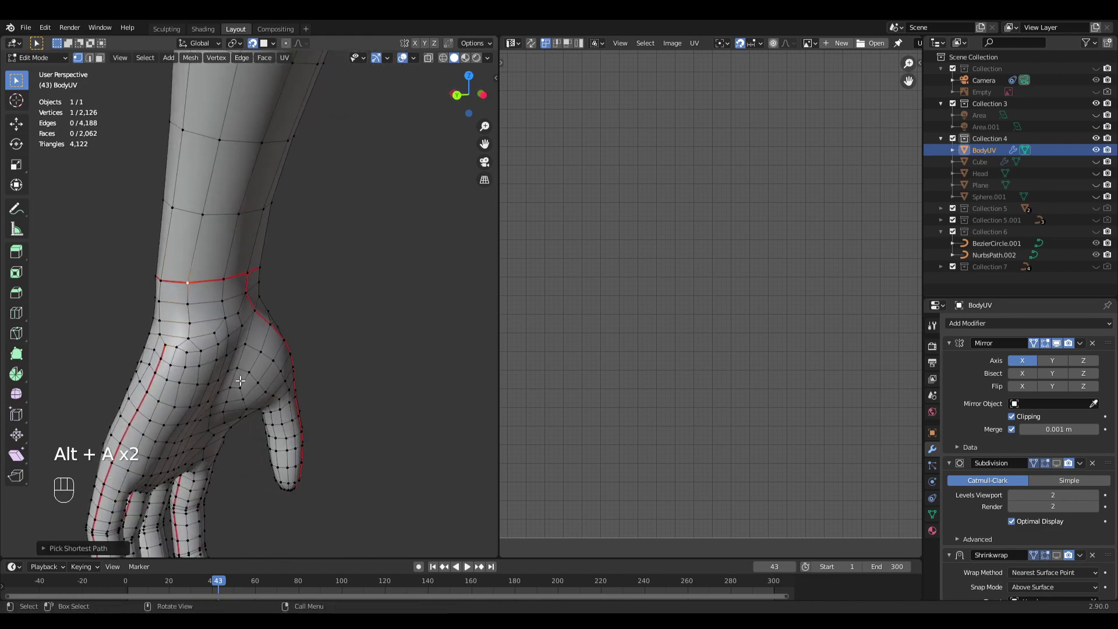
key(alt+a)
Step: Pick the shortest edge path from the end of the little-finger-side palm seam to the wrist loop and mark it as a seam
click(166, 346)
ctrl+click(187, 284)
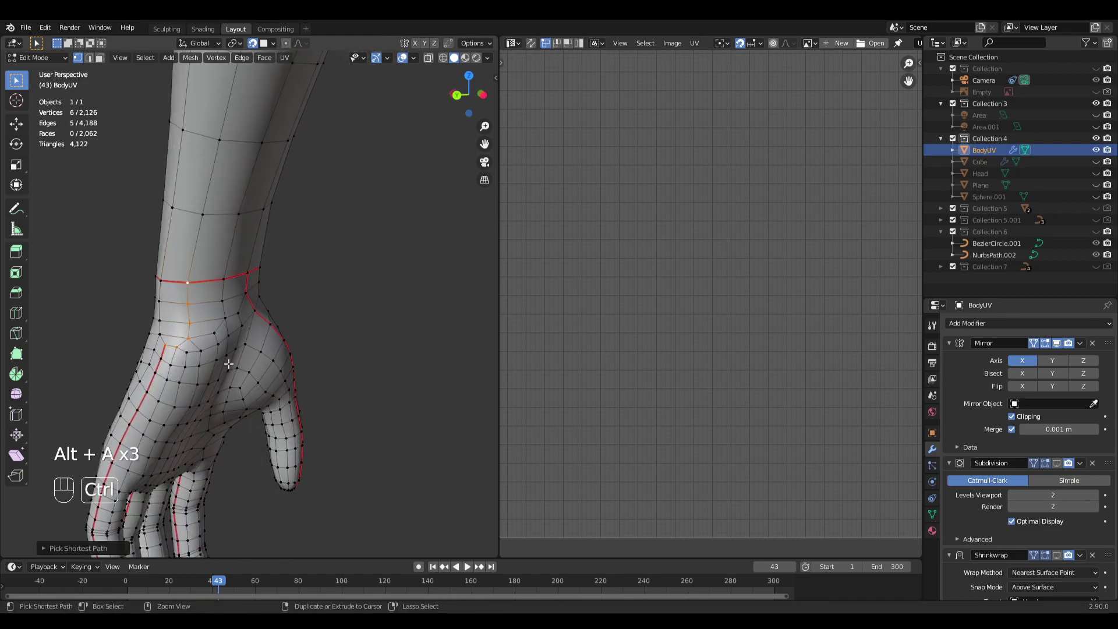
key(ctrl+e)
click(225, 323)
key(alt+a)
Step: Select the whole mesh and unwrap it with the new hand and wrist seams
scroll(332, 369, down, 4)
middle_drag(332, 369, 210, 342)
key(a)
scroll(316, 290, down, 4)
middle_drag(317, 290, 327, 339)
key(u)
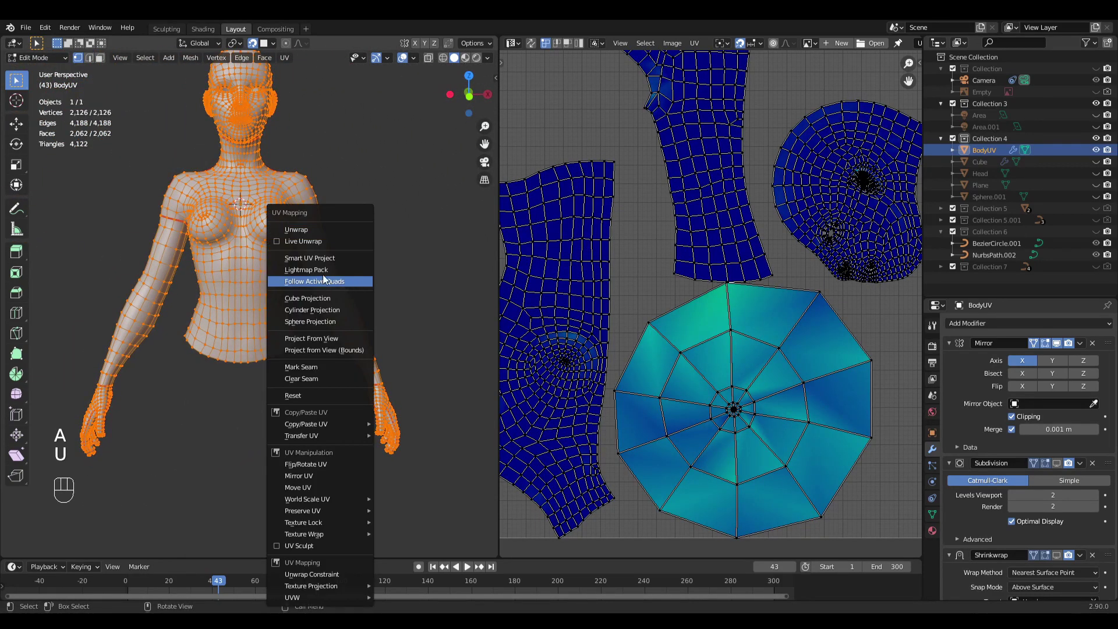
click(309, 233)
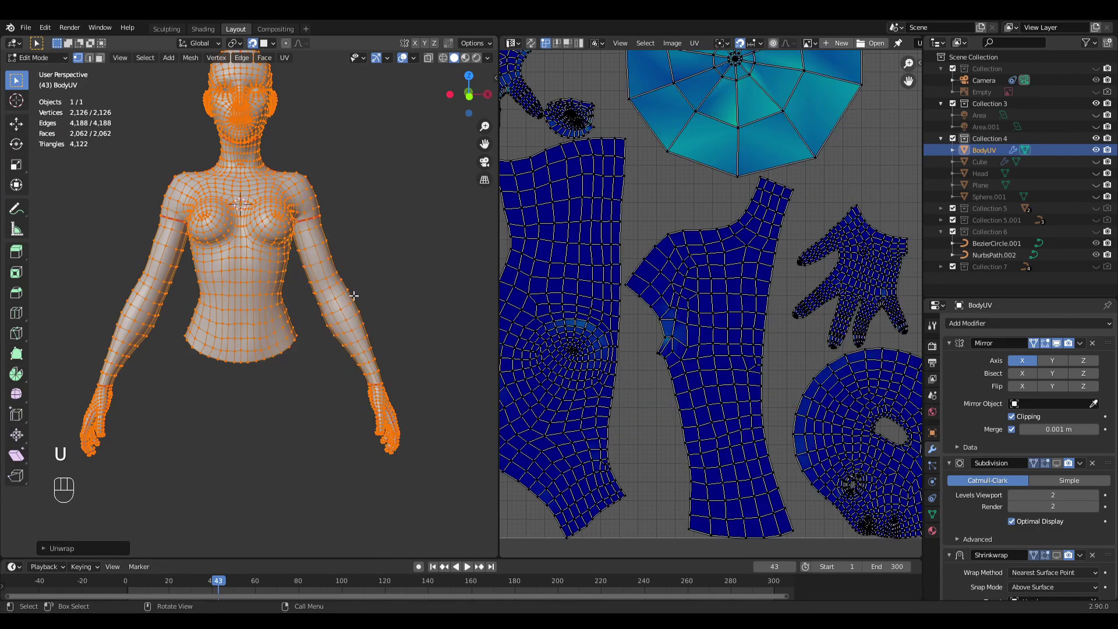
scroll(685, 262, down, 3)
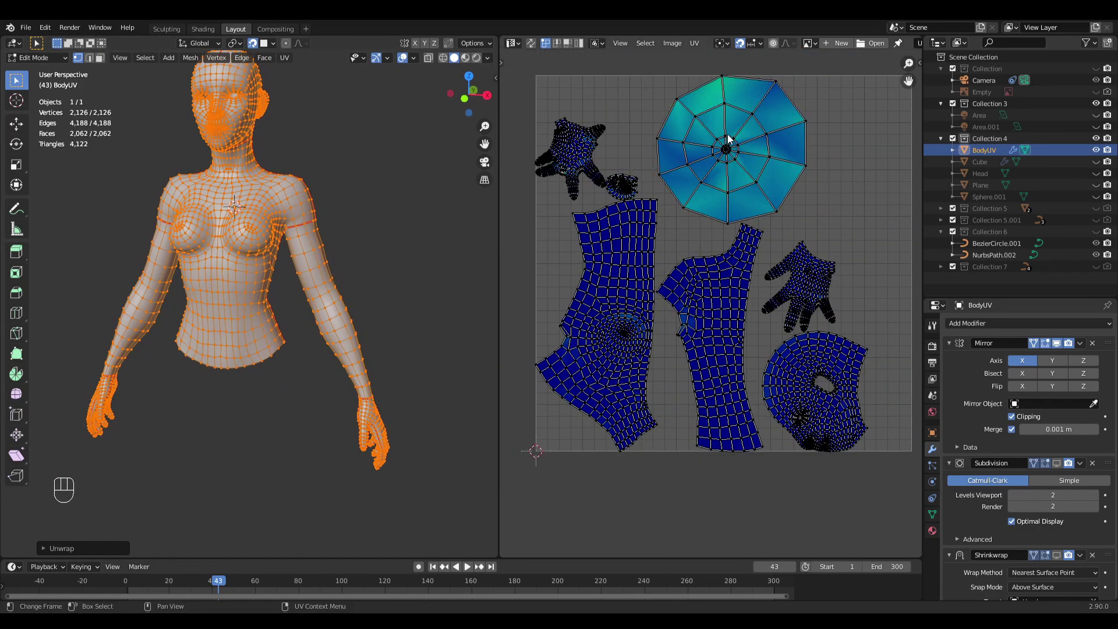
shift+middle_drag(400, 180, 417, 229)
Step: Turn on UV sync selection, deselect everything, and select the stretched round UV island to locate it on the model
key(alt+a)
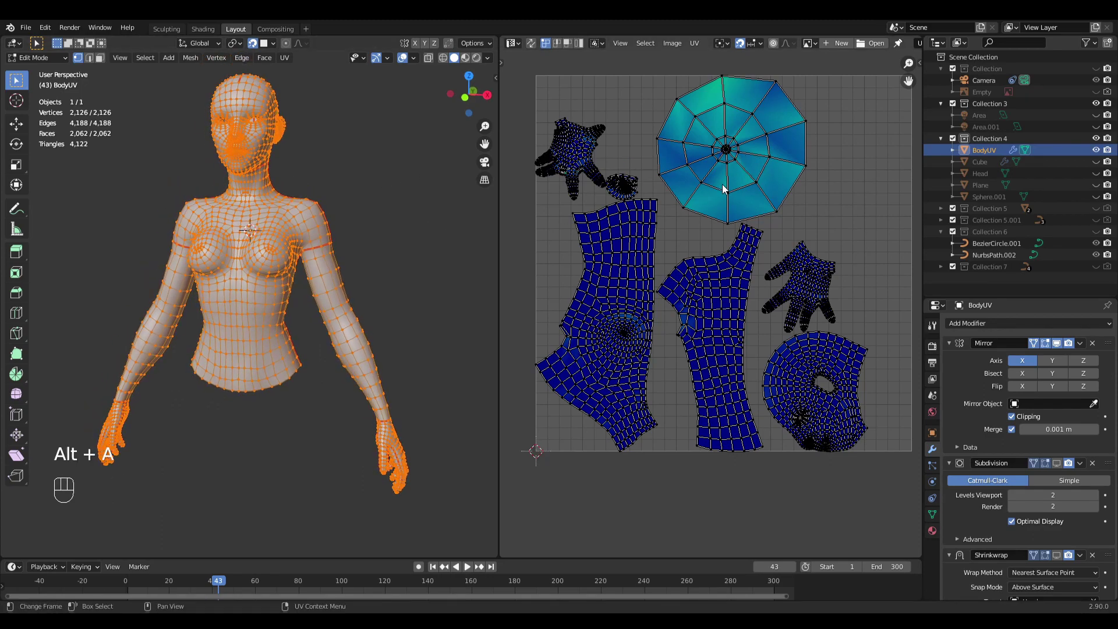
key(alt+a)
key(a)
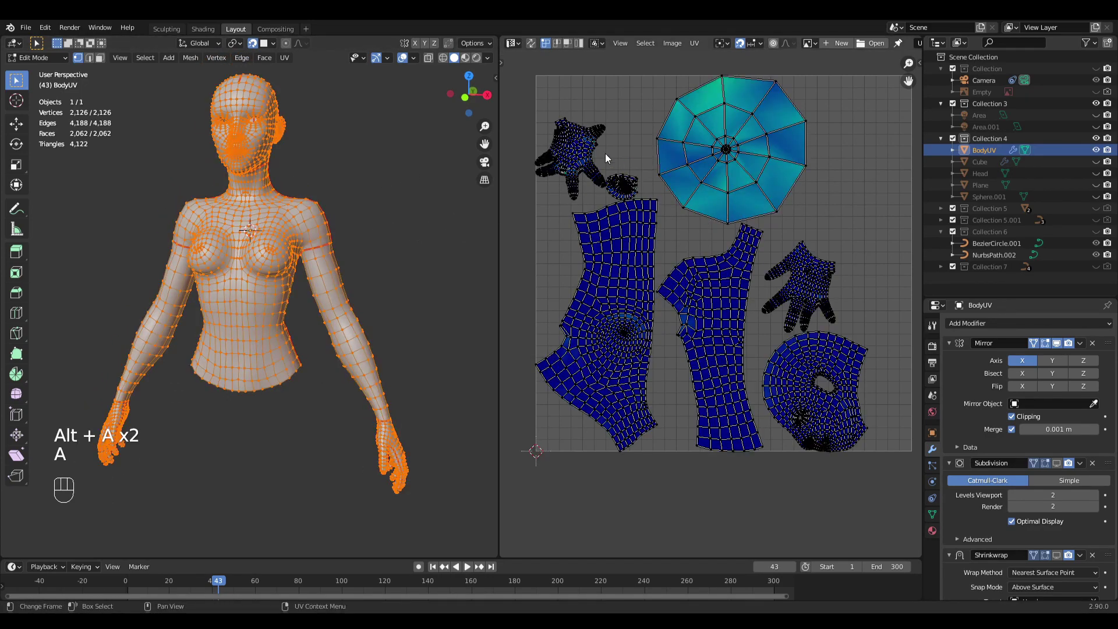
click(530, 43)
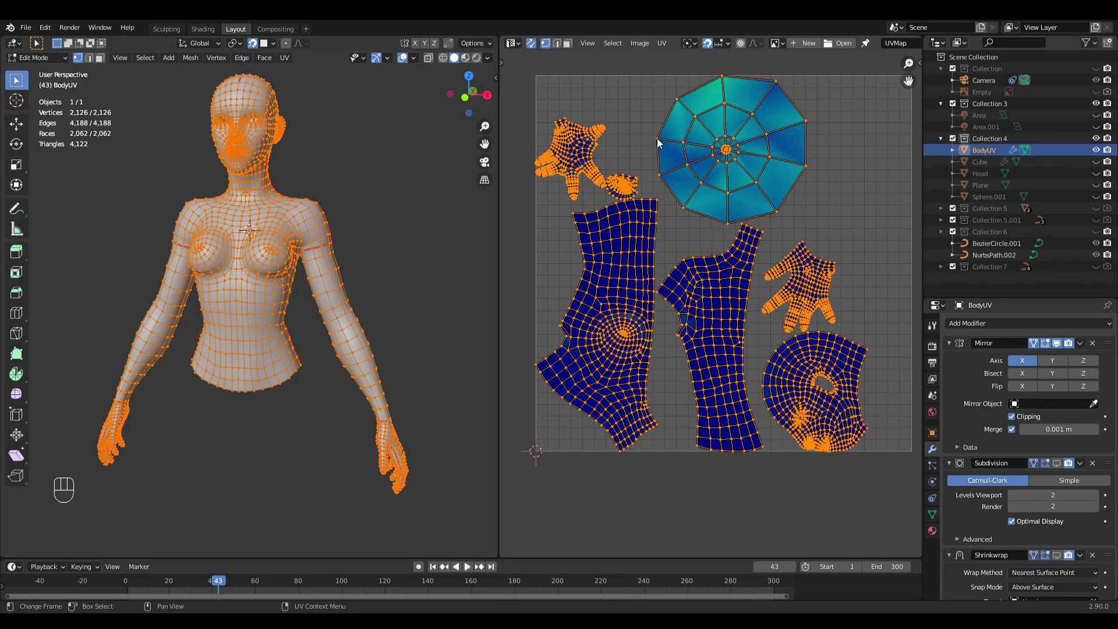
key(alt)
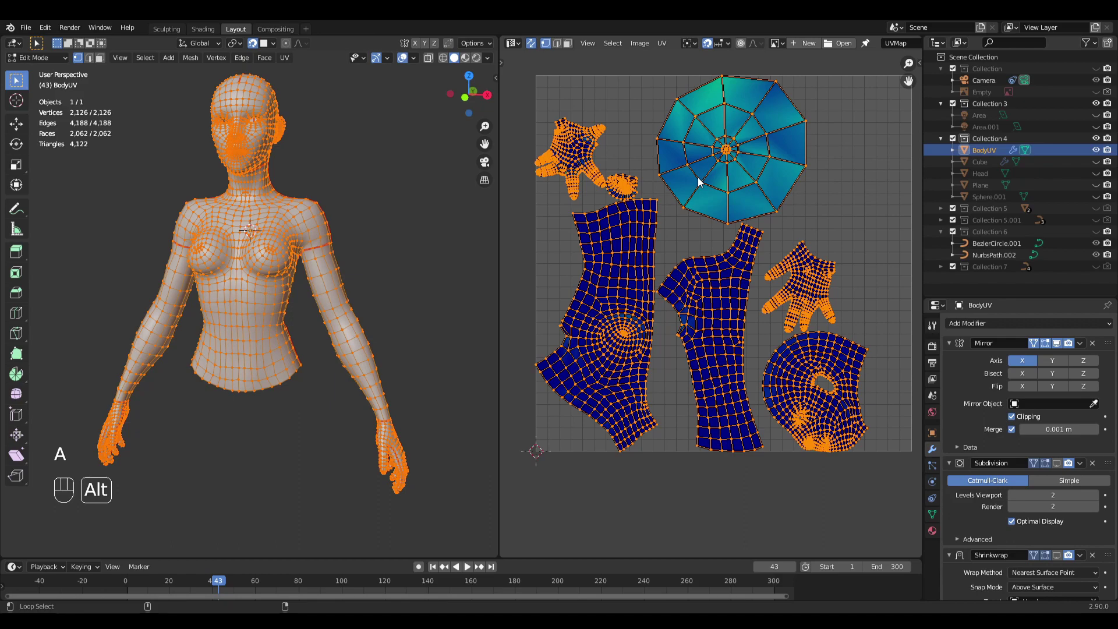
key(alt+a)
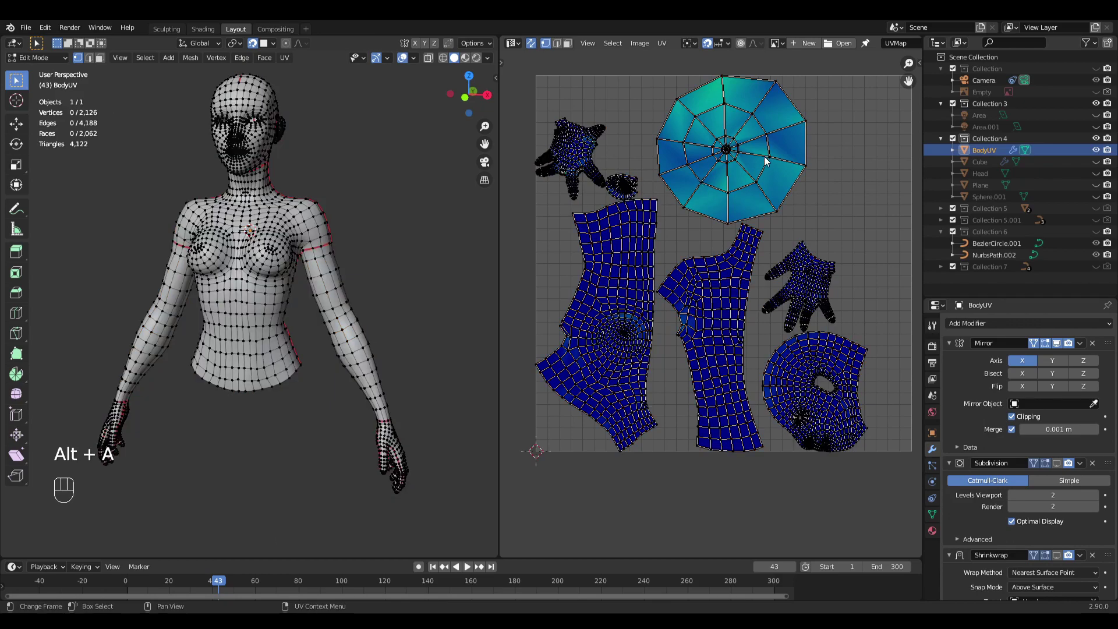
key(l)
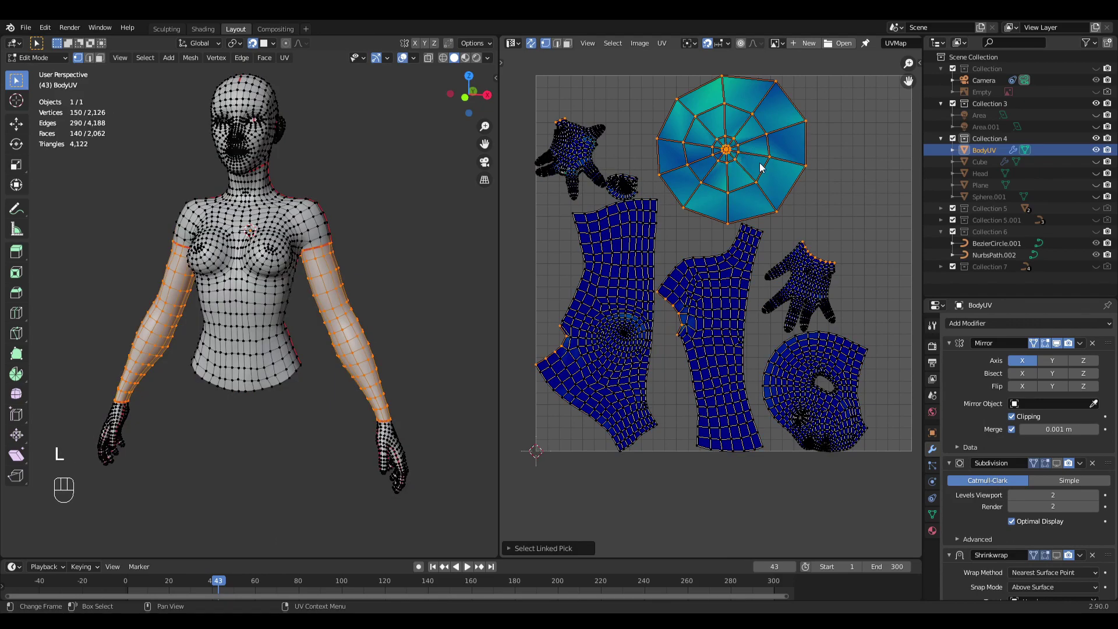
Step: Pick the shortest edge path along the arm's inner side from the armpit seam to the wrist seam and mark it as a seam
middle_drag(382, 297, 235, 186)
scroll(304, 240, up, 3)
middle_drag(353, 333, 274, 227)
scroll(274, 227, up, 2)
middle_drag(292, 180, 253, 110)
click(263, 150)
shift+middle_drag(265, 267, 307, 202)
middle_drag(269, 318, 240, 308)
middle_drag(268, 173, 217, 181)
middle_drag(268, 279, 265, 351)
ctrl+click(210, 456)
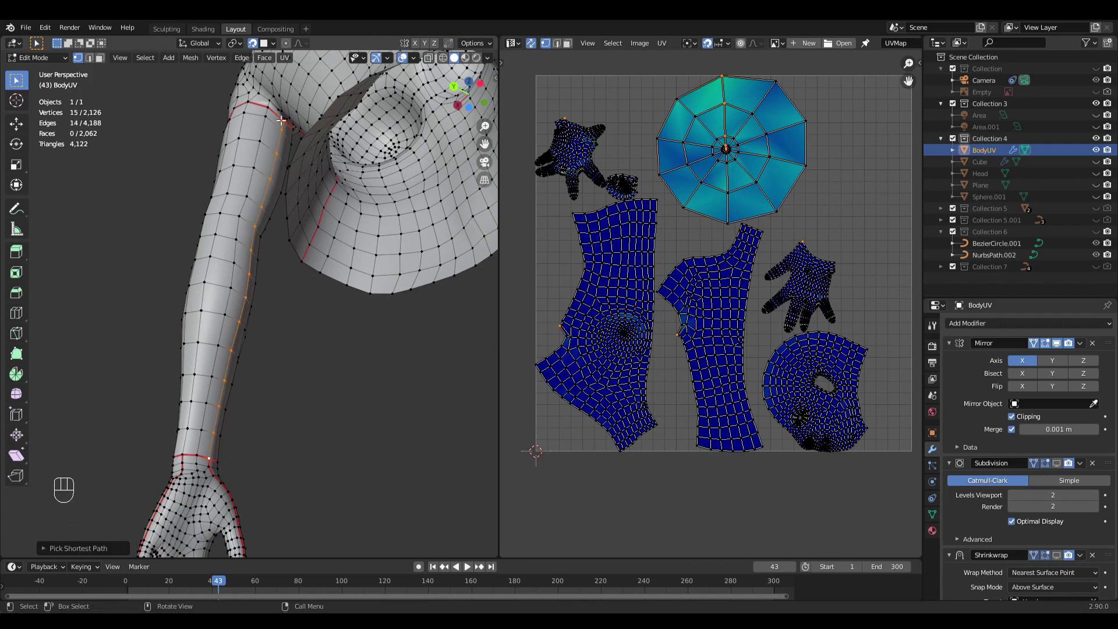
key(ctrl+e)
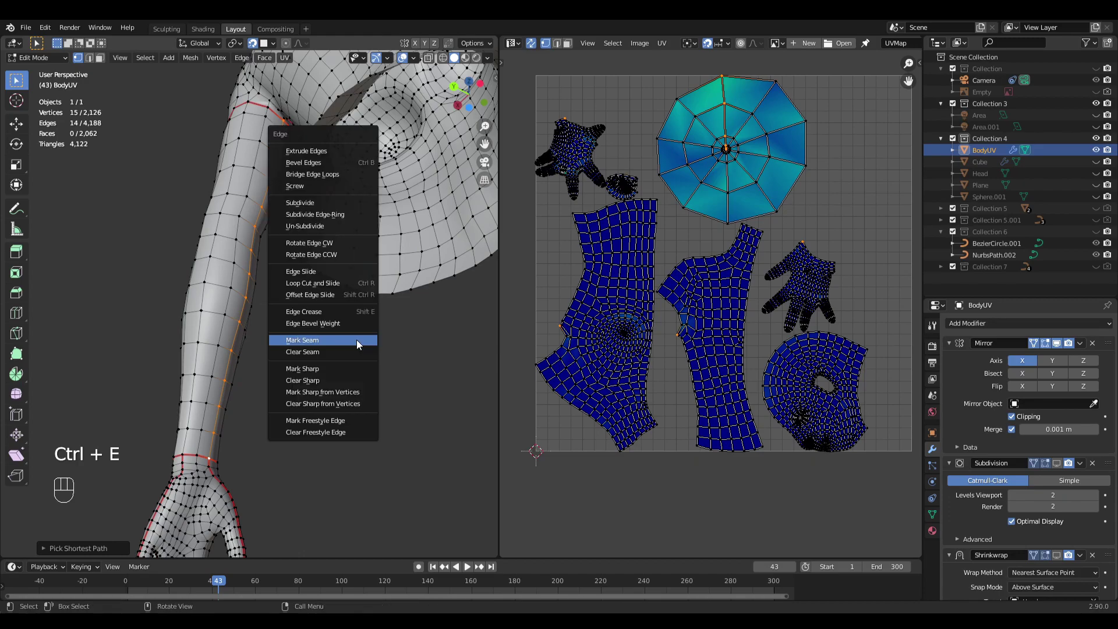
click(347, 339)
key(alt+a)
Step: Select the whole mesh, unwrap it with the arm seam included, and clear the selection
middle_drag(347, 306, 396, 349)
key(a)
key(u)
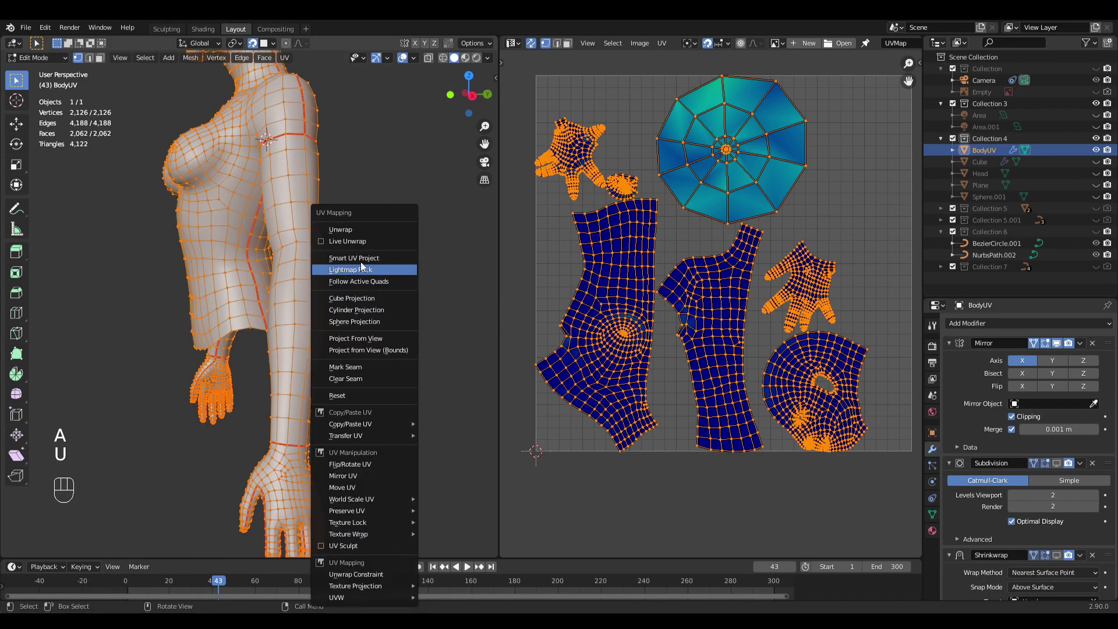
click(358, 231)
key(alt+a)
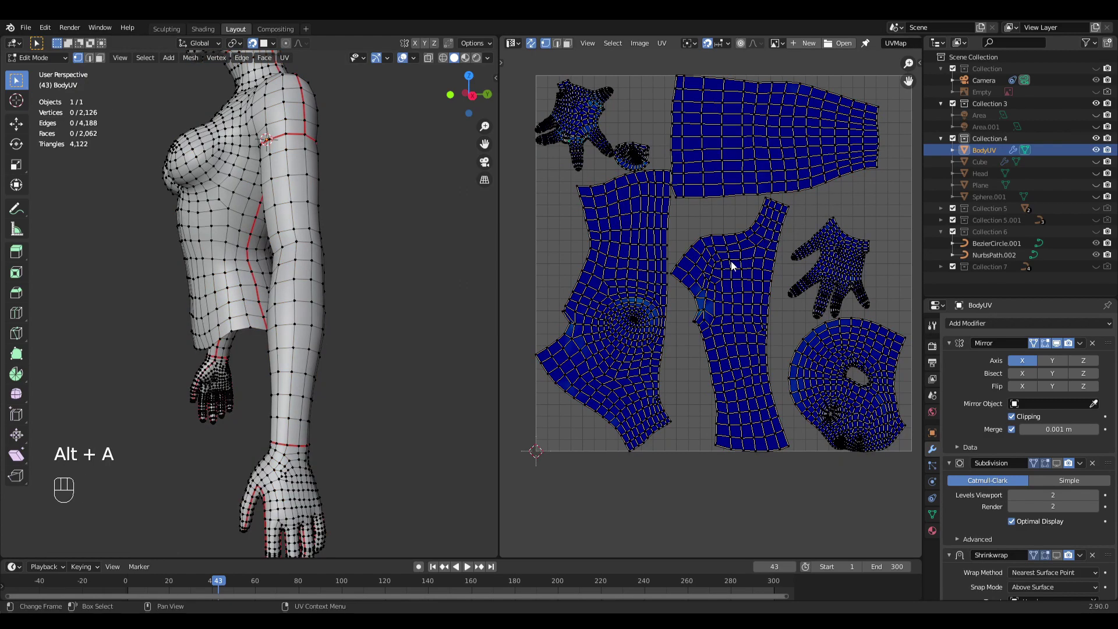
Step: Examine the UV islands of the hands, ear, arm, torso and head for remaining stretching
scroll(629, 203, up, 6)
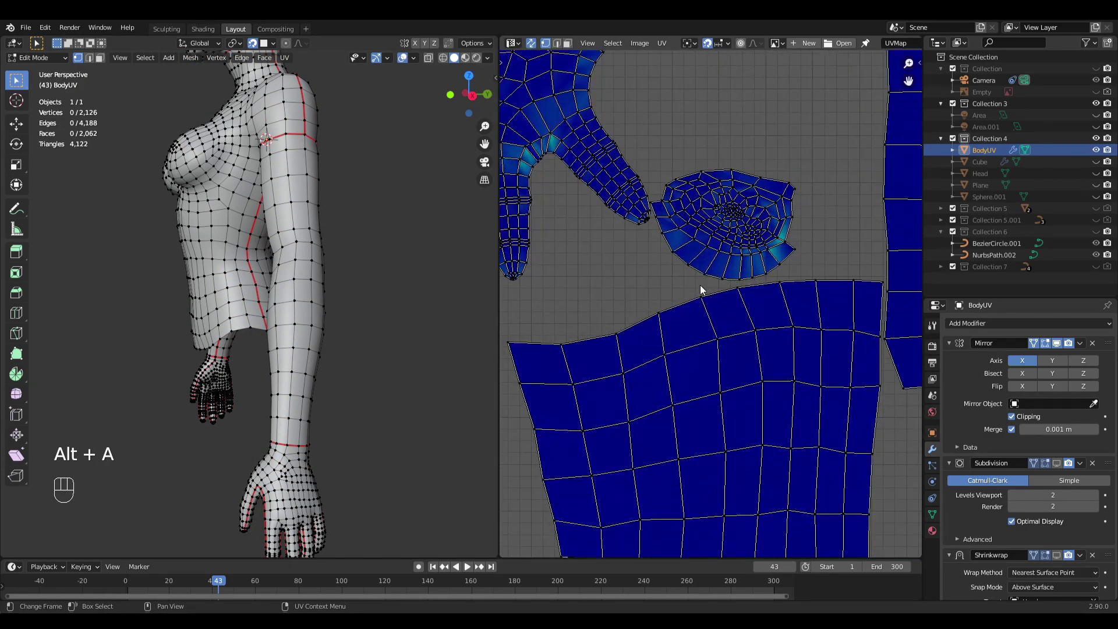
middle_drag(711, 289, 790, 410)
middle_drag(646, 279, 764, 364)
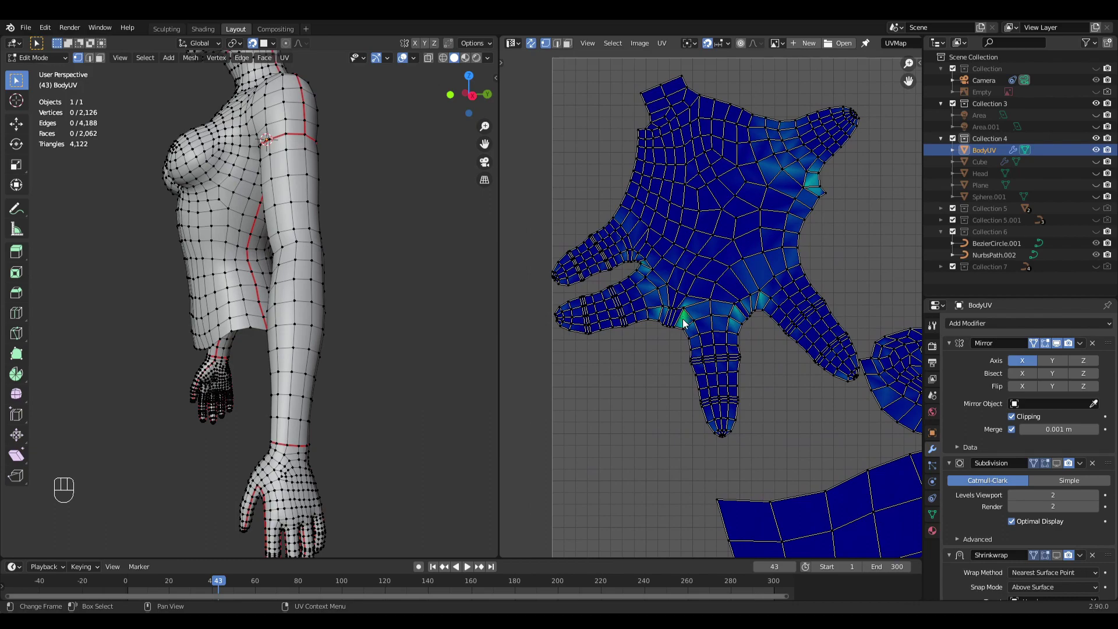
scroll(684, 321, up, 2)
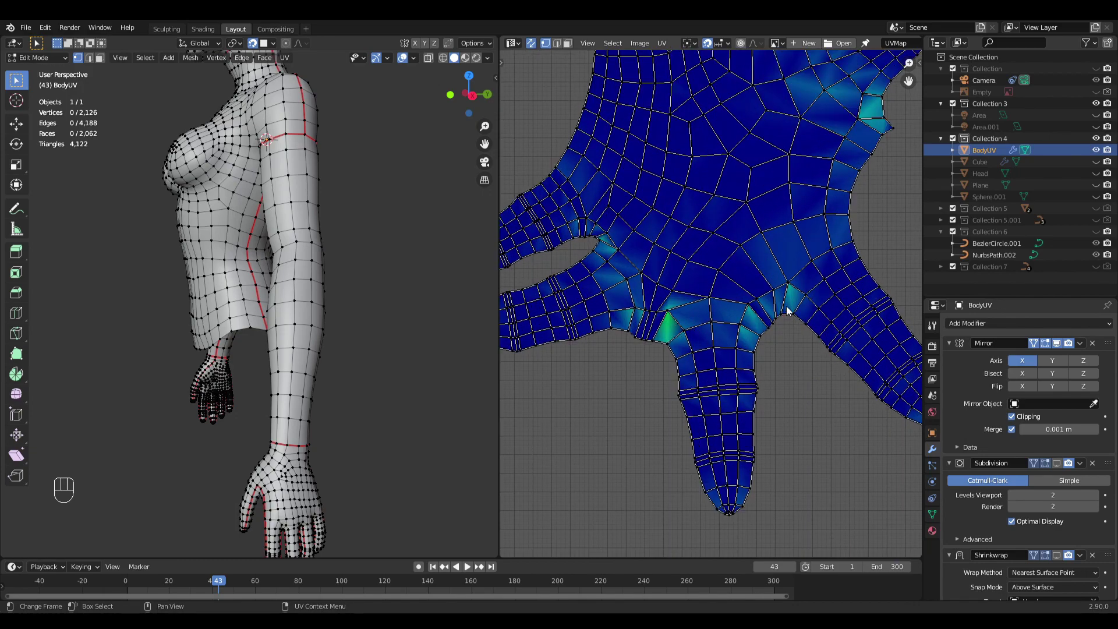
scroll(814, 258, down, 1)
scroll(705, 293, down, 6)
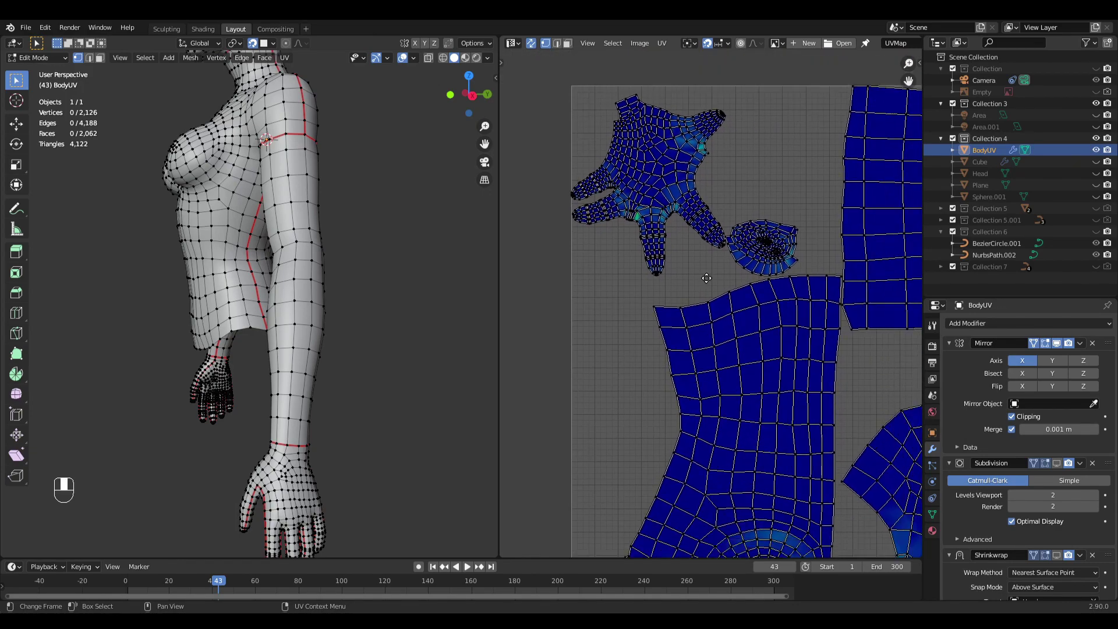
middle_drag(730, 339, 578, 200)
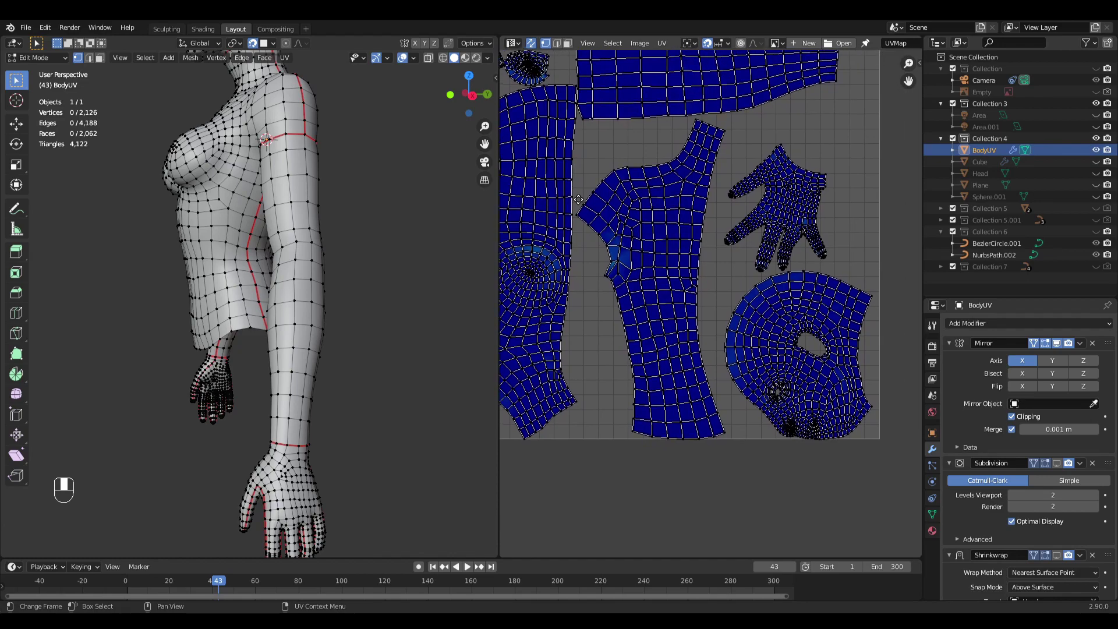
middle_drag(668, 267, 712, 337)
scroll(782, 280, down, 2)
scroll(676, 194, up, 6)
middle_drag(615, 175, 883, 347)
middle_drag(646, 146, 847, 375)
scroll(728, 238, up, 2)
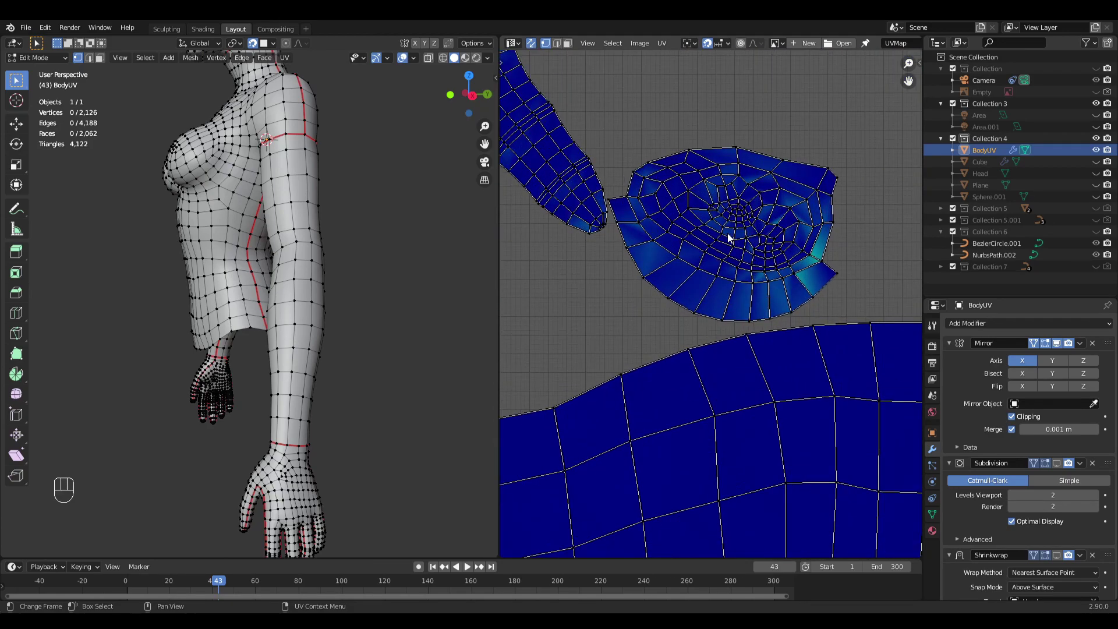
scroll(295, 331, down, 4)
Step: Switch BodyUV to Object Mode, save the file, and apply the Mirror modifier
middle_drag(294, 332, 381, 333)
key(Tab)
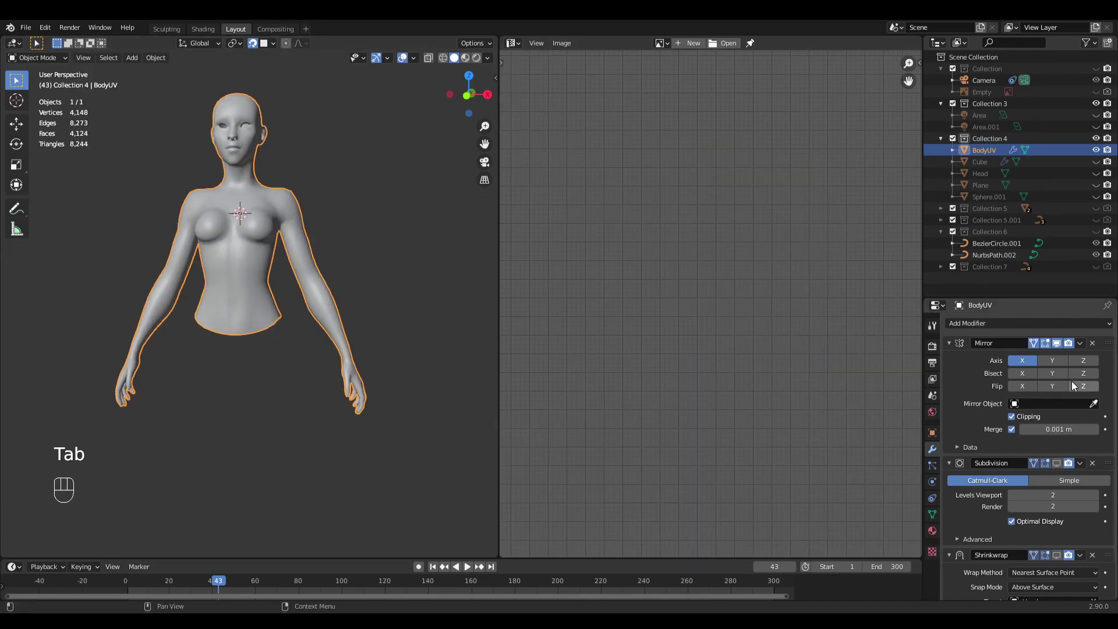
key(ctrl+s)
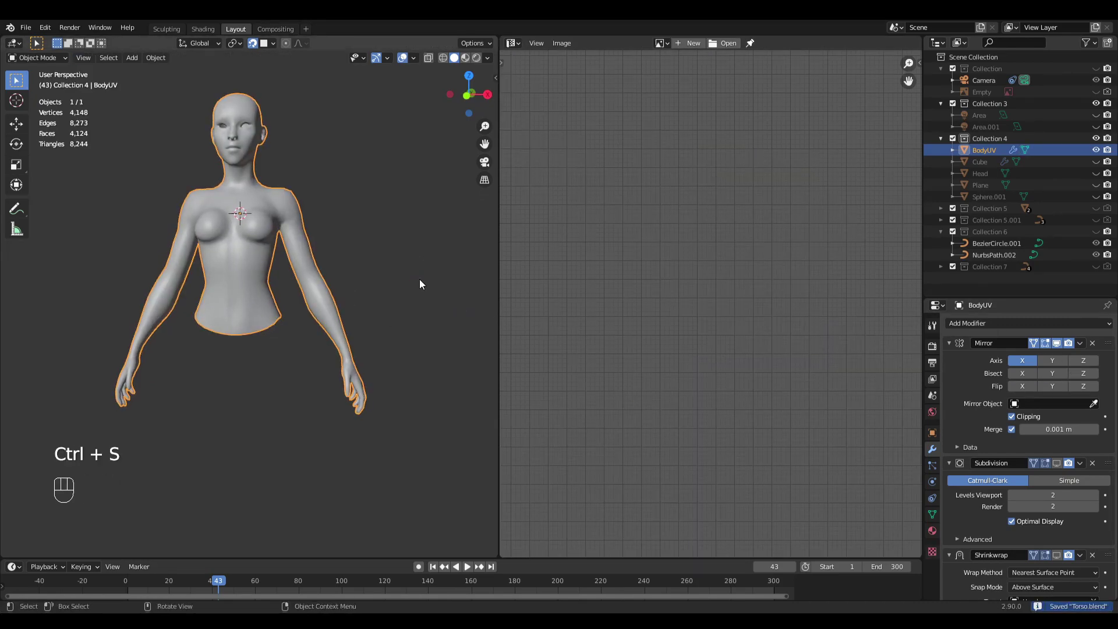
click(1081, 343)
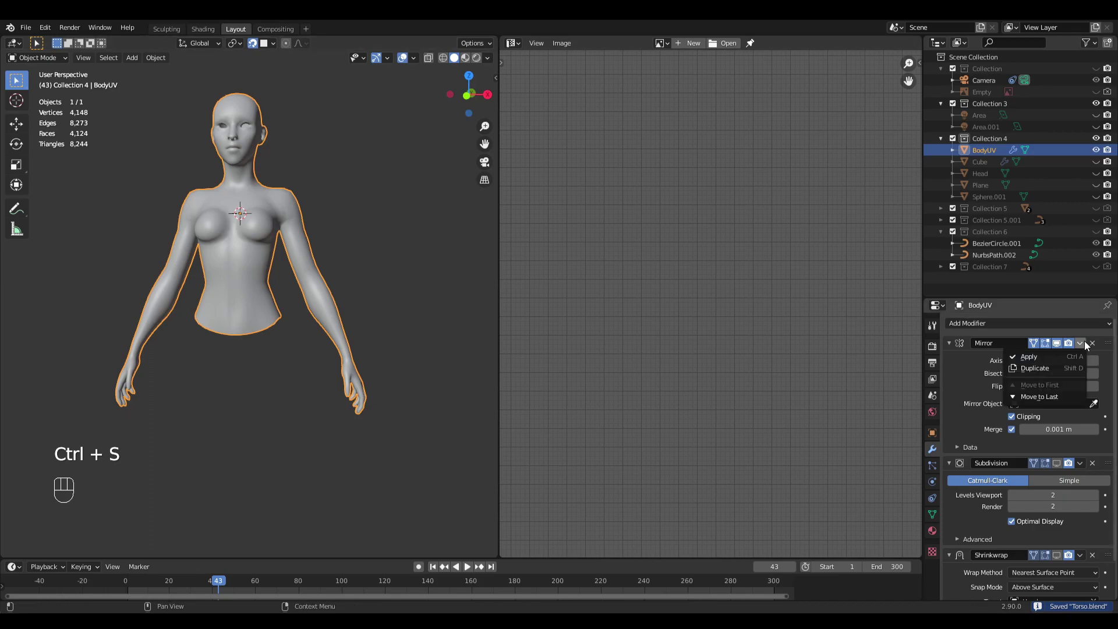
click(1040, 358)
Step: Return to Edit Mode, unwrap all faces of the full mirrored body, and clear the selection
key(Tab)
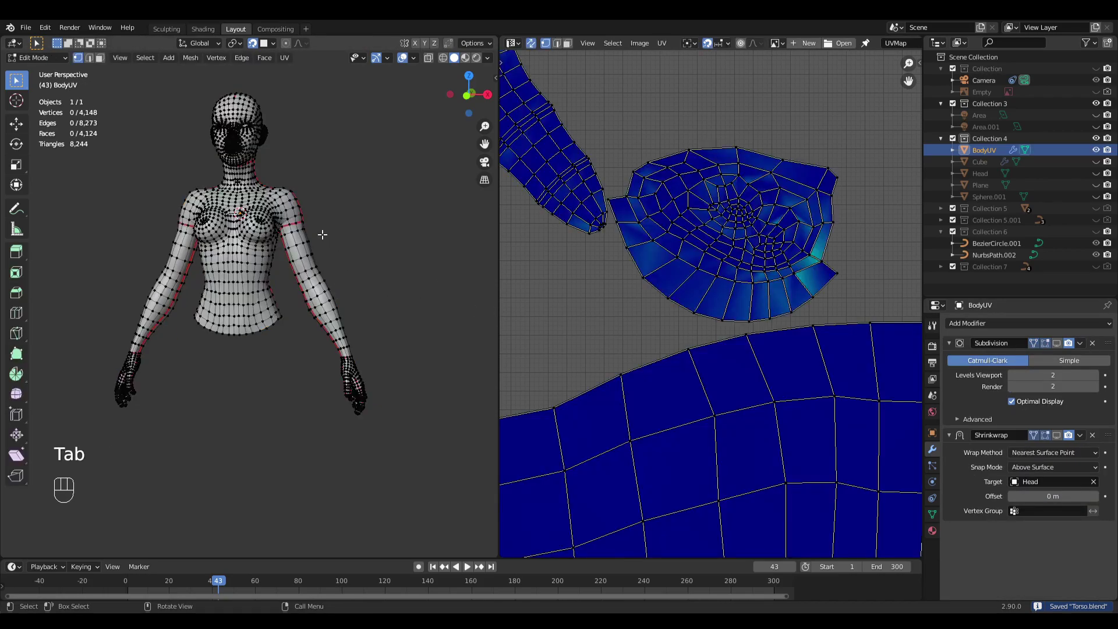
key(a)
key(u)
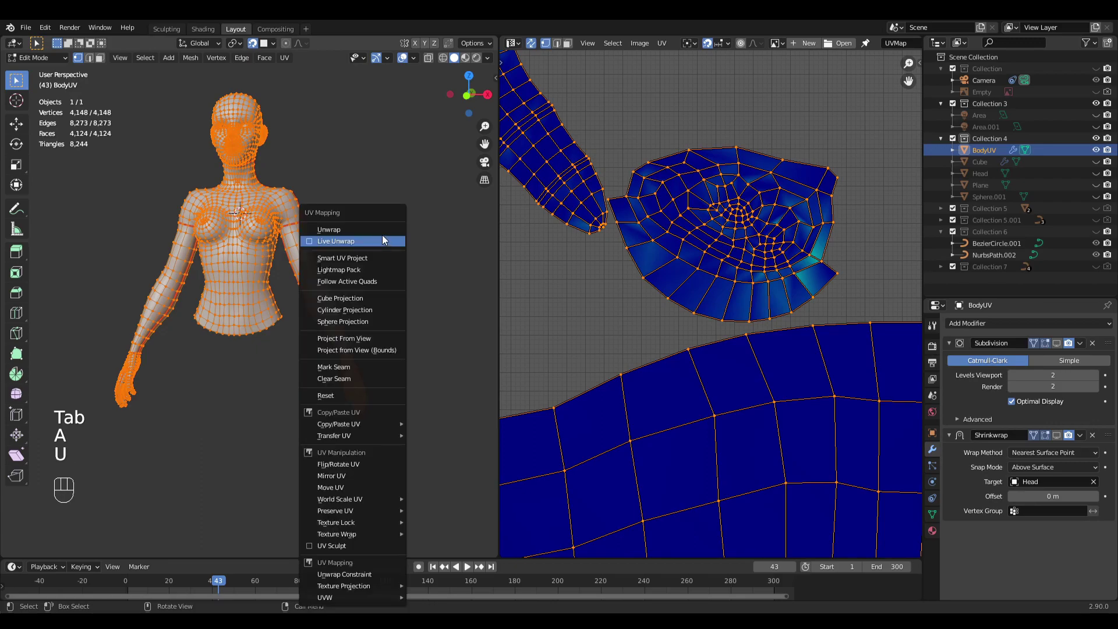
click(378, 233)
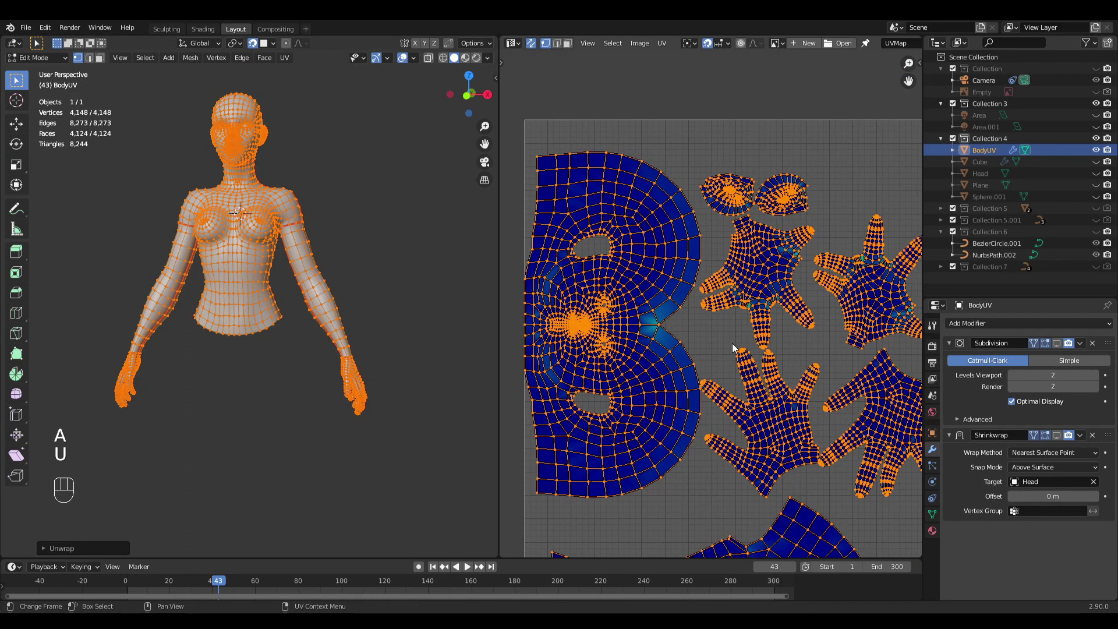
scroll(732, 347, down, 2)
key(alt+a)
Step: Examine the full-body UV layout, checking the head, ear, hand, arm and torso islands for stretching
scroll(632, 262, up, 3)
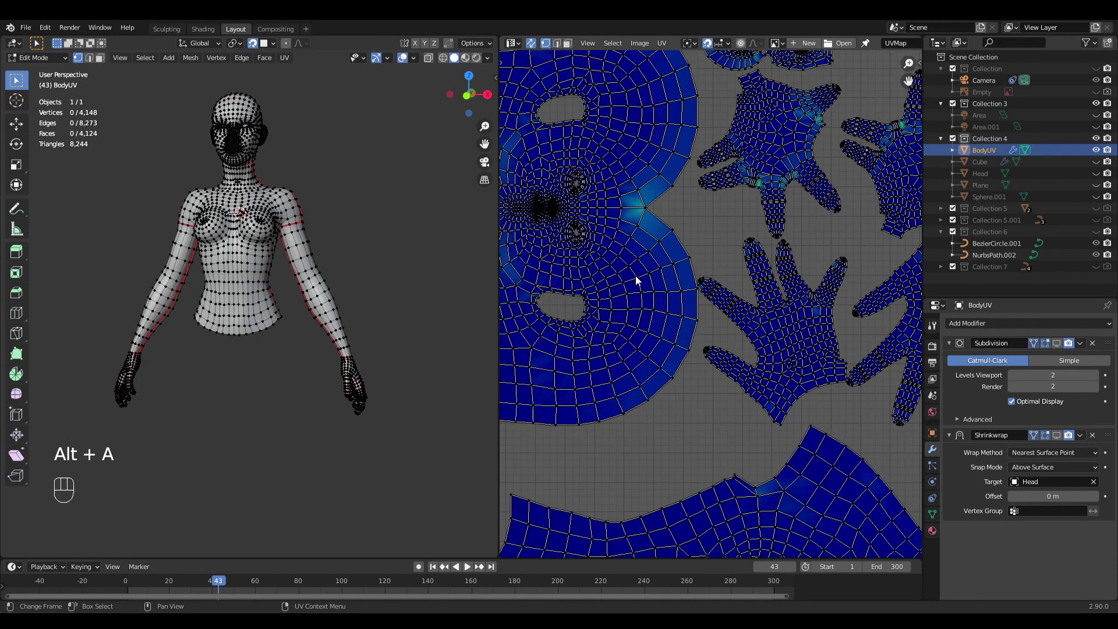
scroll(636, 281, down, 3)
scroll(599, 294, up, 3)
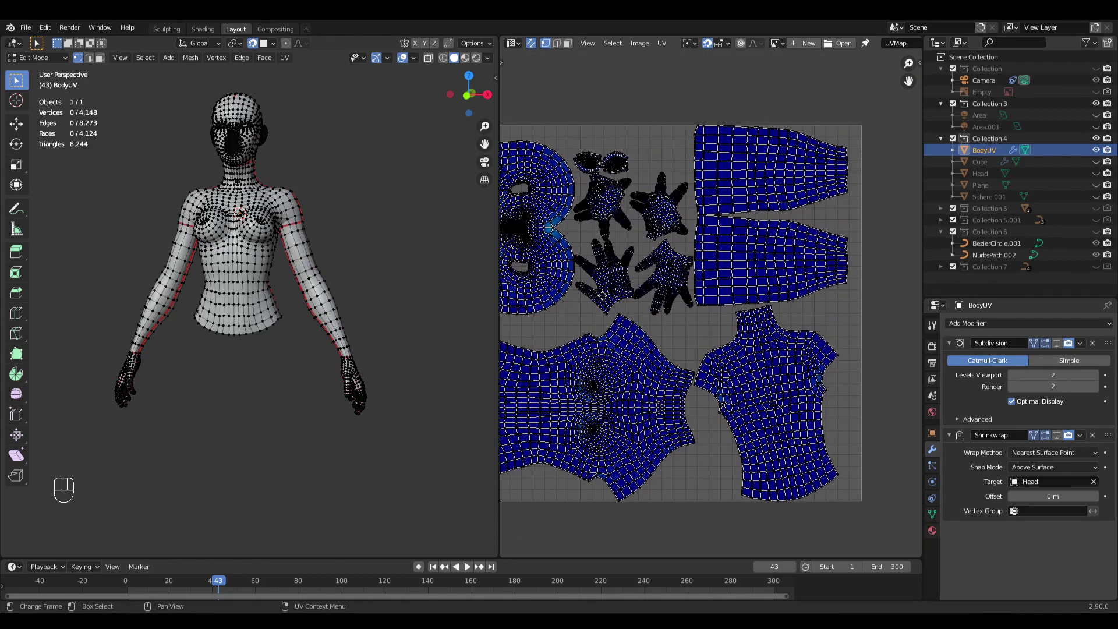
scroll(699, 257, up, 2)
middle_drag(750, 267, 720, 307)
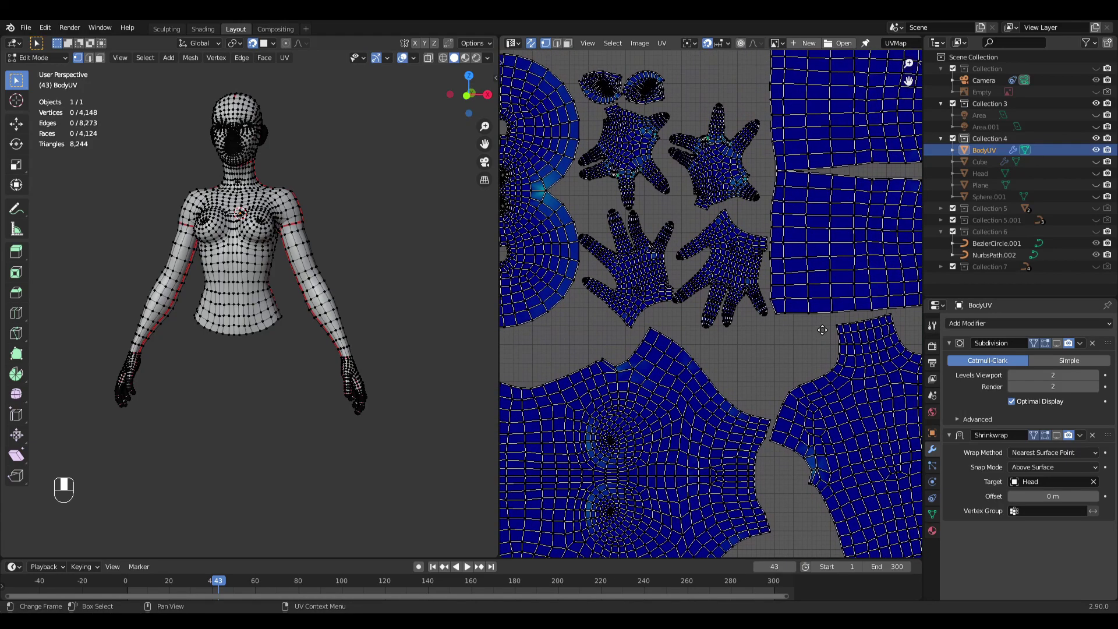
scroll(720, 307, down, 3)
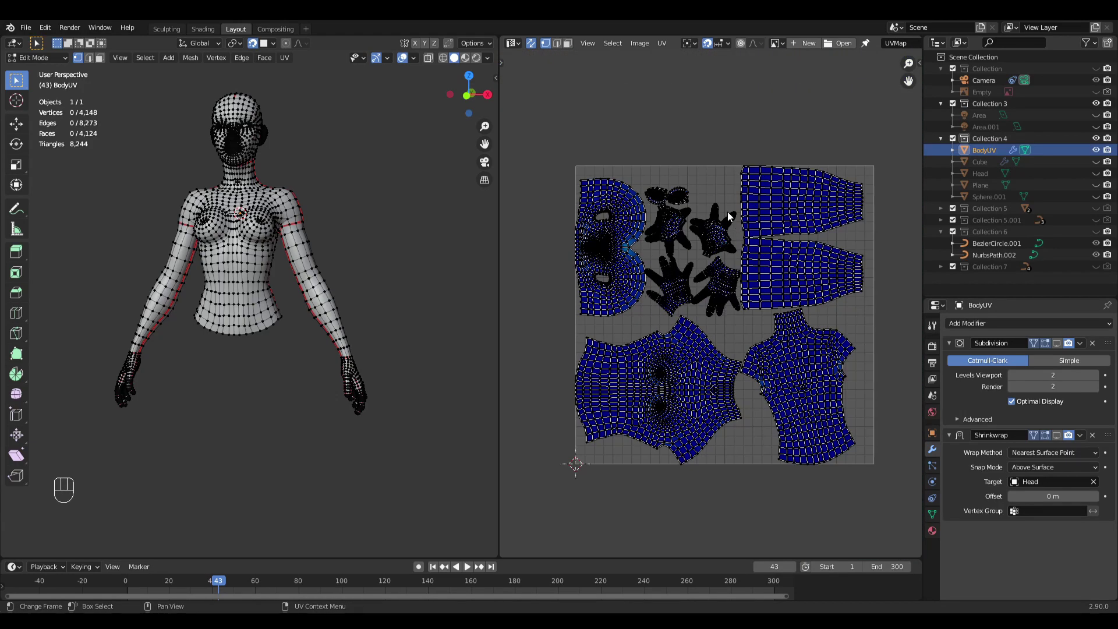
Step: Turn off UV sync selection and select the whole BodyUV mesh so its islands can be picked independently in the UV editor
mouse_move(760, 304)
middle_down()
mouse_move(688, 276)
mouse_move(749, 309)
middle_up()
scroll(687, 276, up, 4)
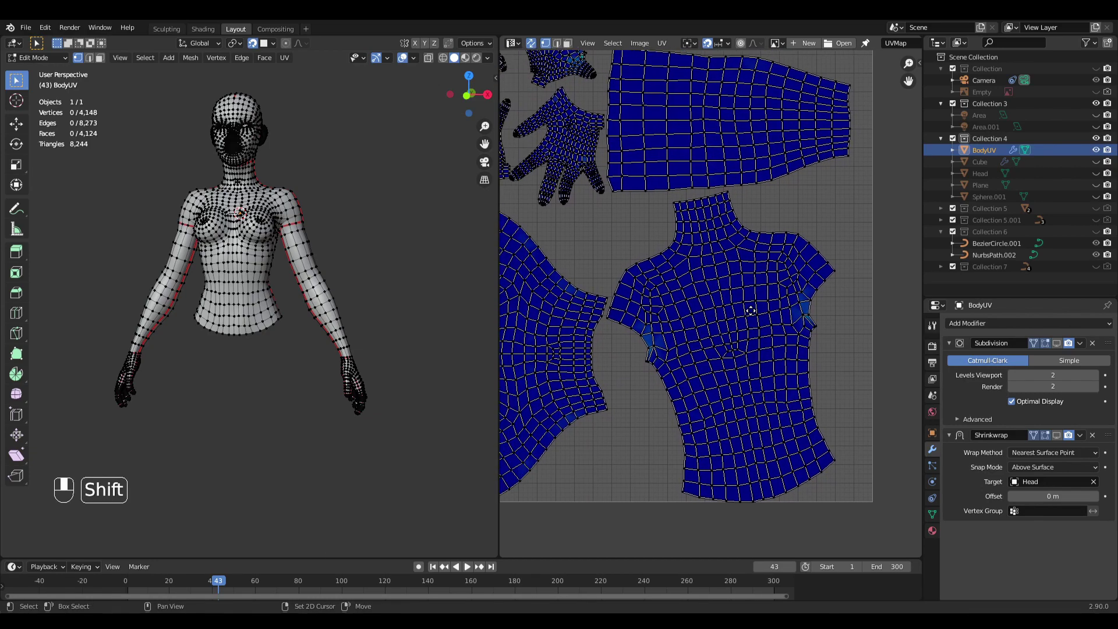
key(l)
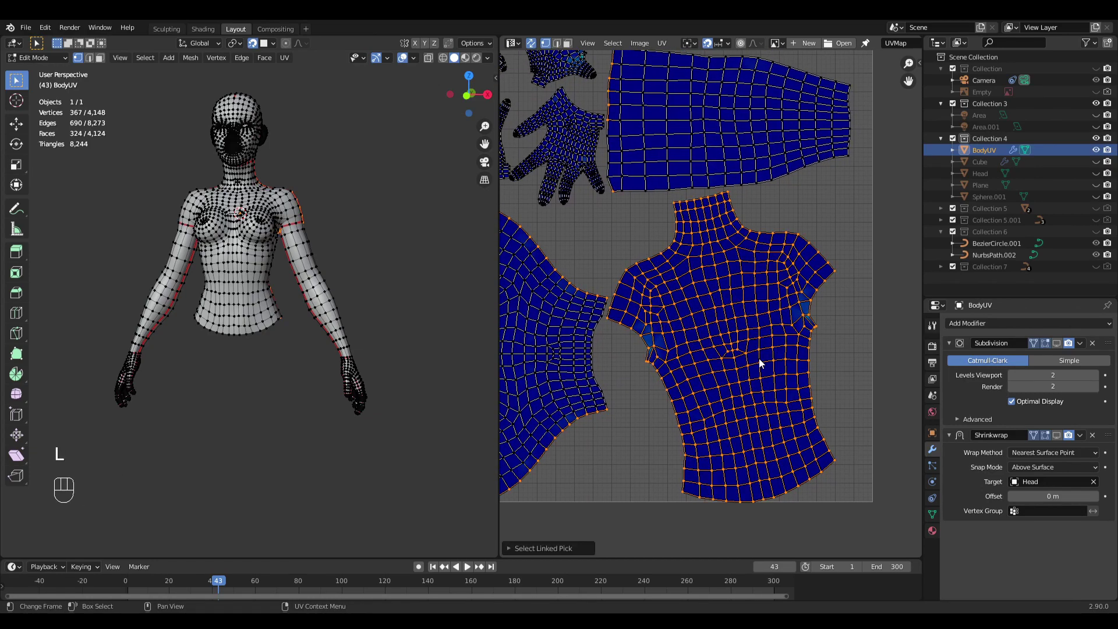
key(alt+a)
click(531, 44)
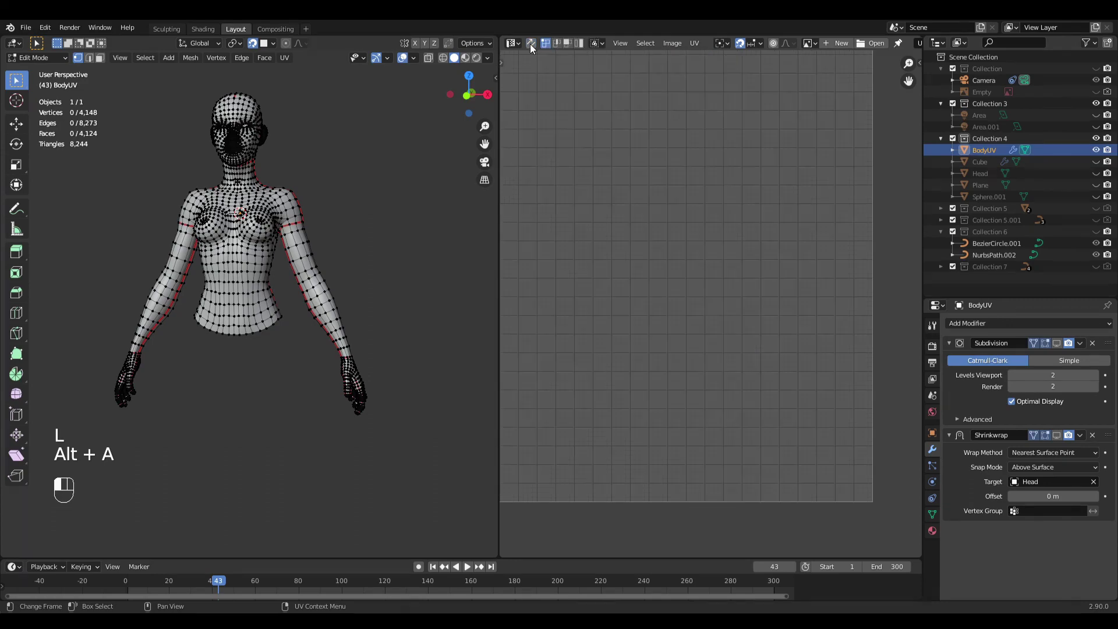
key(a)
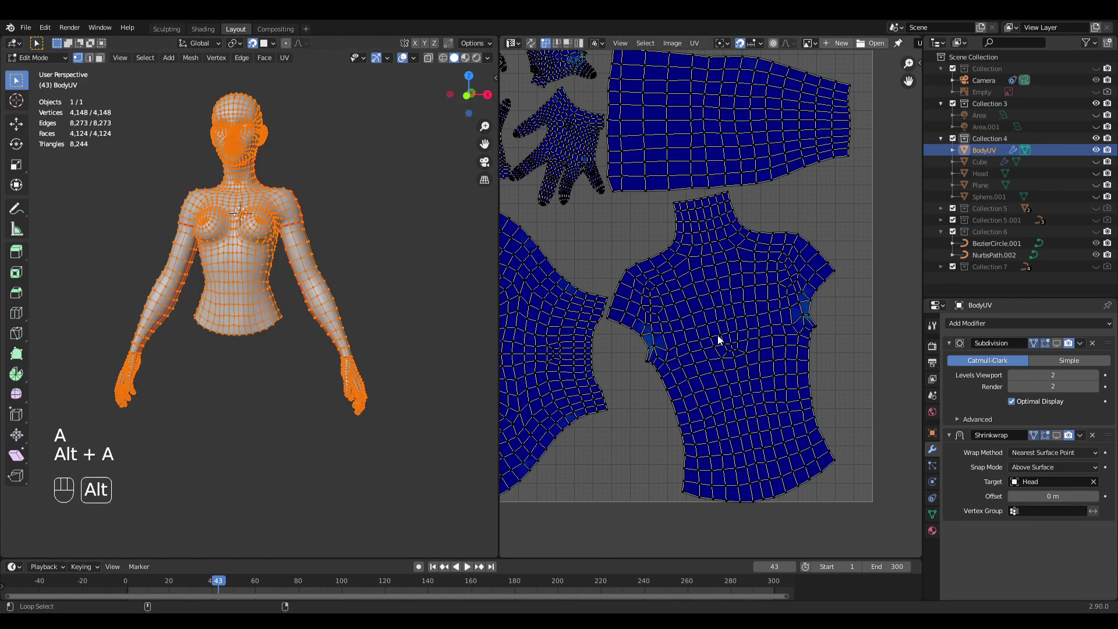
Step: Select the back torso UV island and turn off snapping so it can be moved freely
key(l)
scroll(741, 368, up, 1)
shift+middle_drag(748, 372, 725, 335)
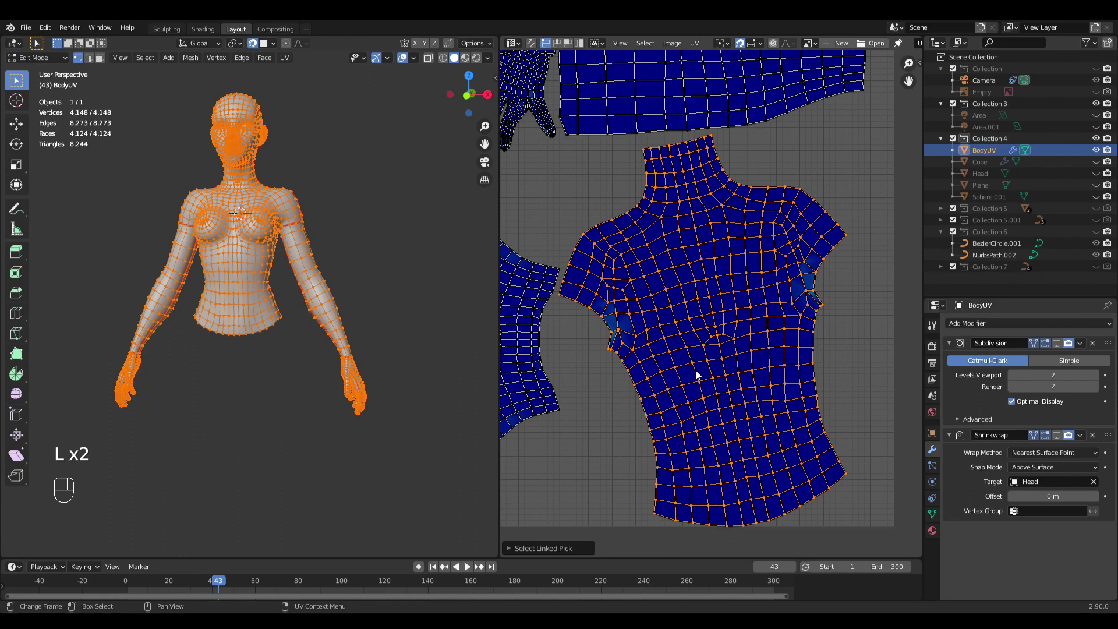
key(g)
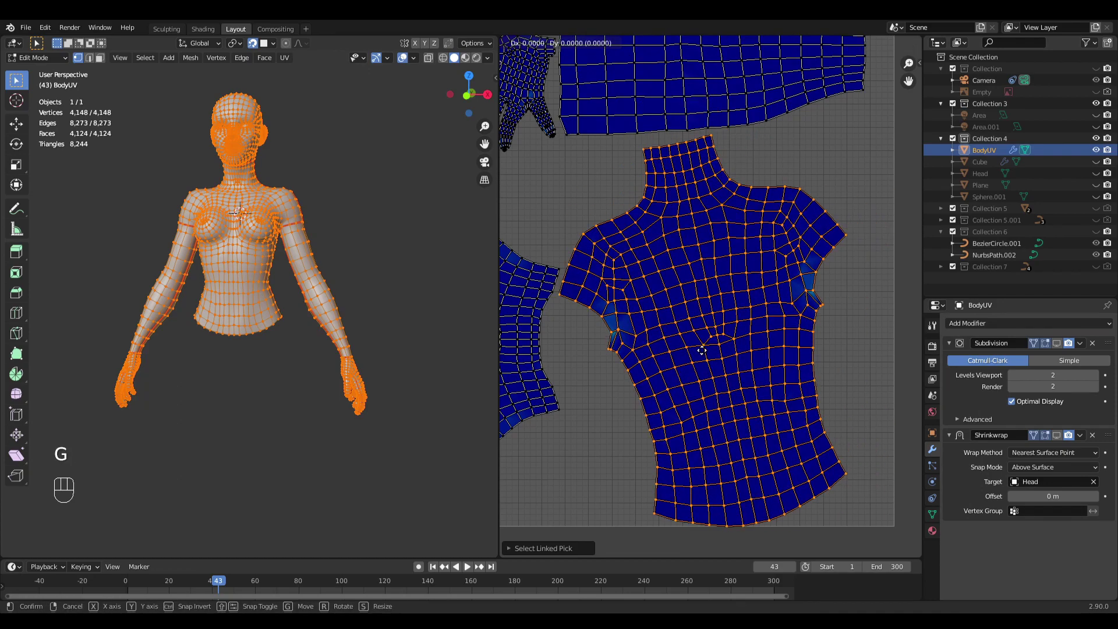
right_click(706, 313)
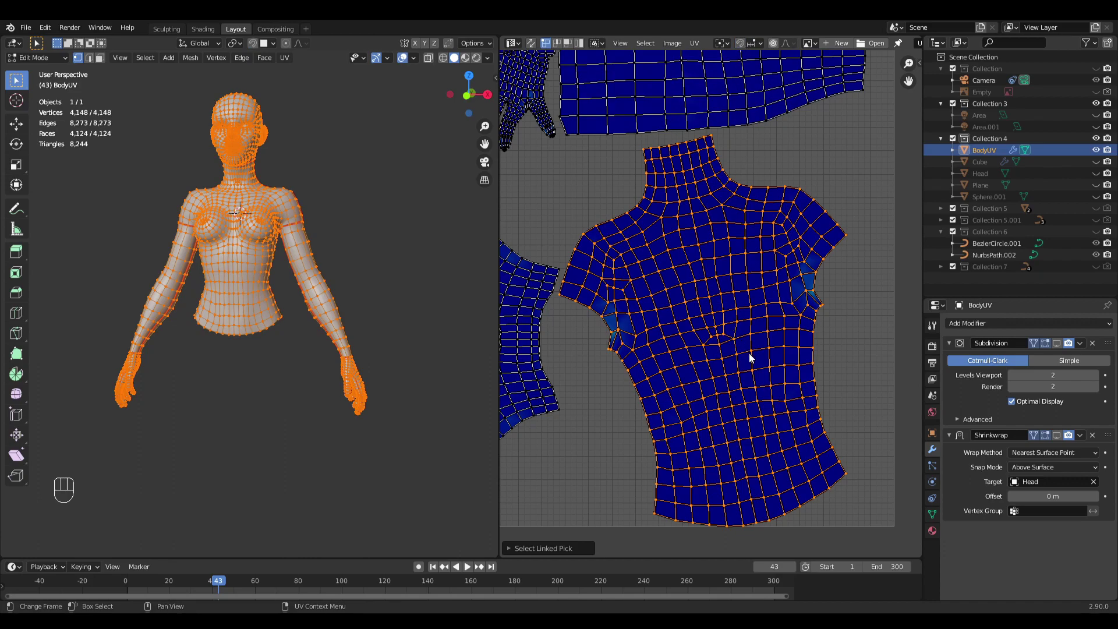
key(g)
right_click(778, 352)
Step: Move the back torso island toward the lower right corner of the UV square, clear of the front torso and arm islands
key(g)
click(772, 366)
key(g)
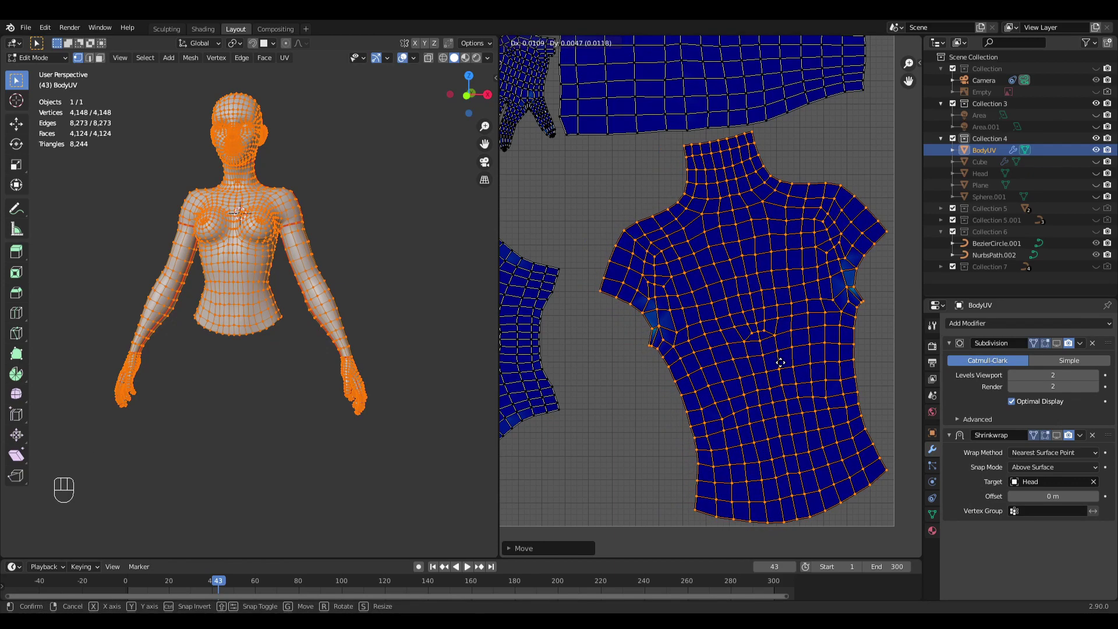
click(782, 368)
scroll(732, 294, down, 2)
shift+middle_drag(734, 255, 728, 298)
scroll(729, 297, up, 1)
scroll(641, 332, down, 1)
shift+middle_drag(629, 346, 765, 209)
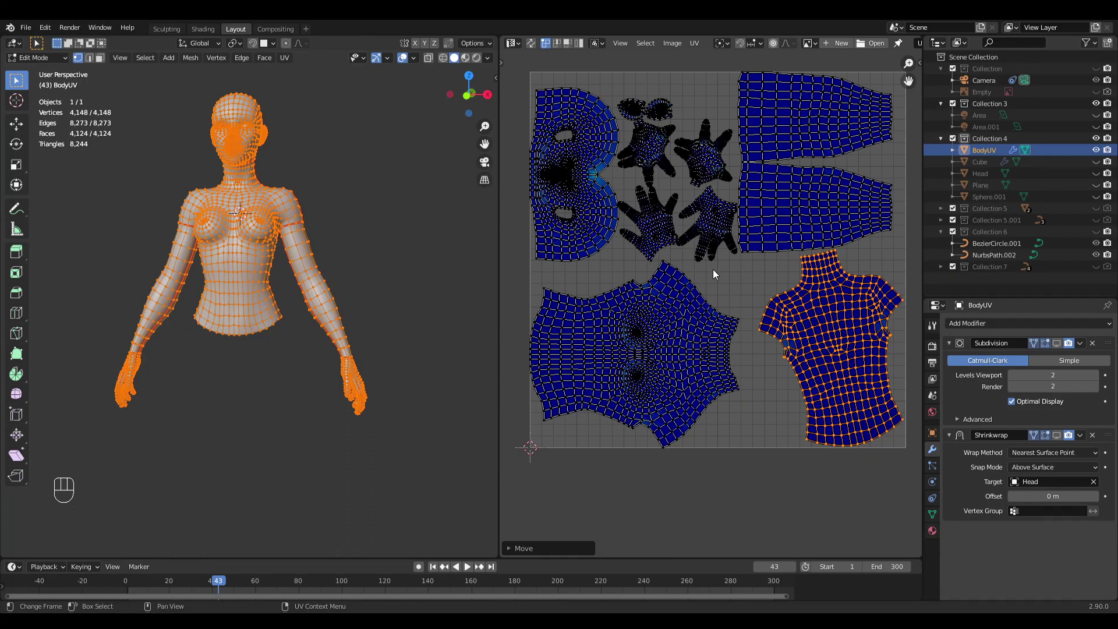
Step: Select the front torso island and nudge it slightly inward from the edge of the UV square
shift+middle_drag(671, 366, 728, 367)
key(alt+a)
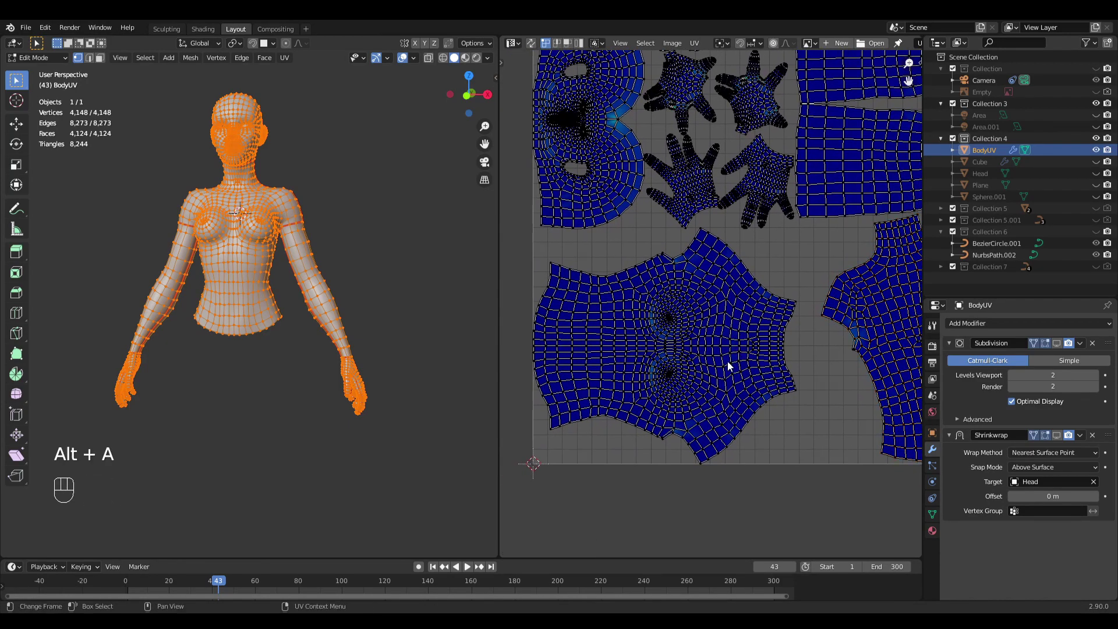
key(l)
key(g)
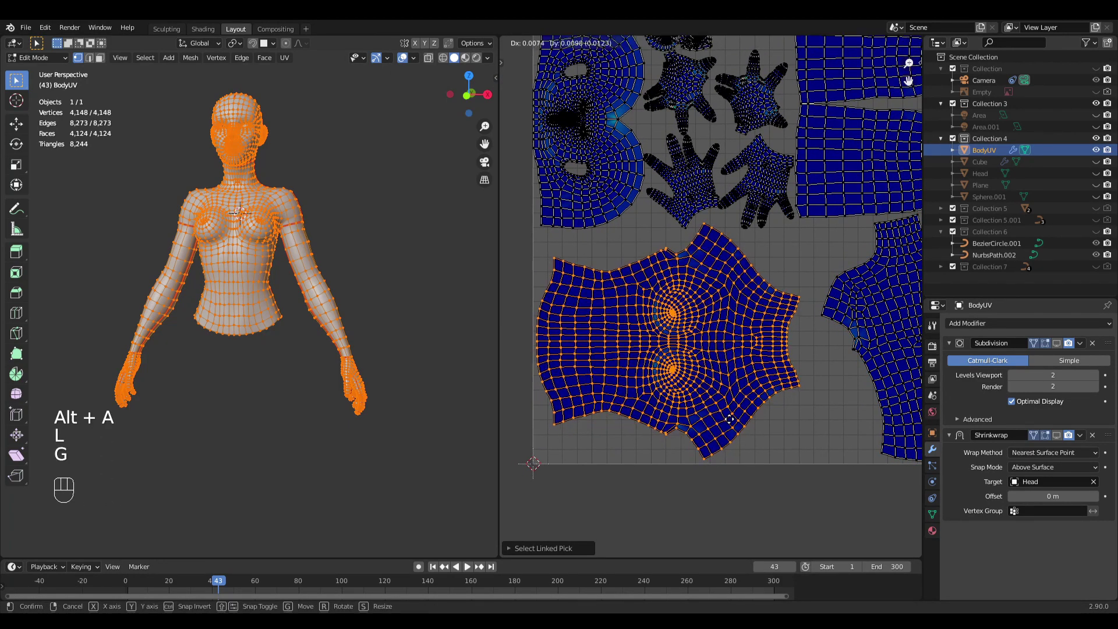
click(730, 425)
Step: Clear the UV selection and select all four hand islands
shift+middle_drag(741, 204, 663, 329)
scroll(677, 291, up, 2)
key(alt+a)
key(l)
key(alt+a)
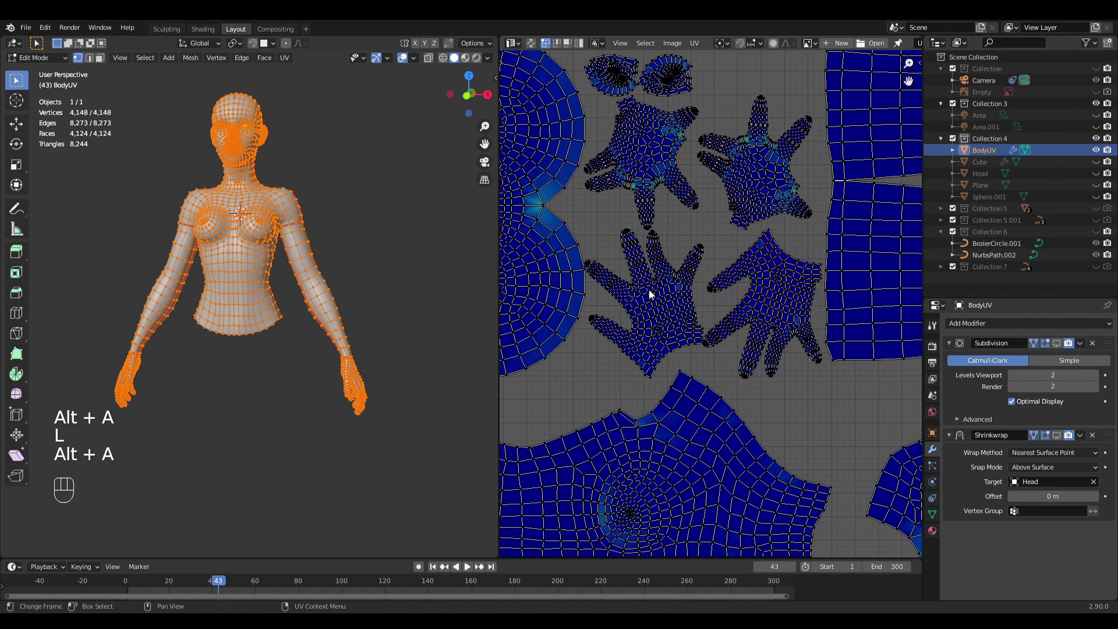
scroll(643, 273, down, 2)
key(alt+a)
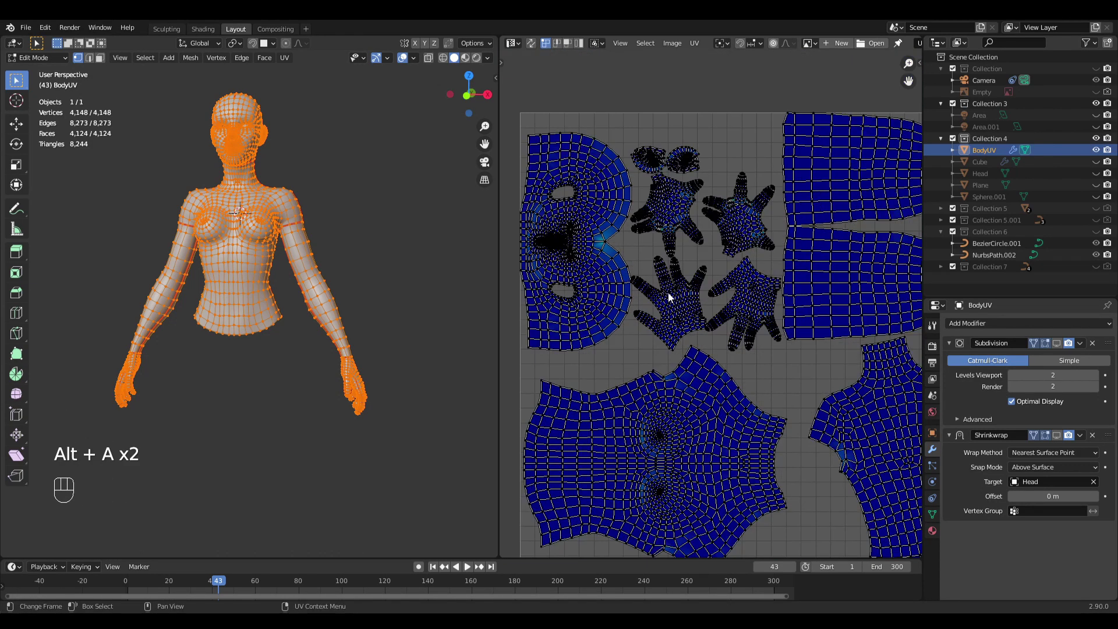
key(l)
key(l)
key(l)
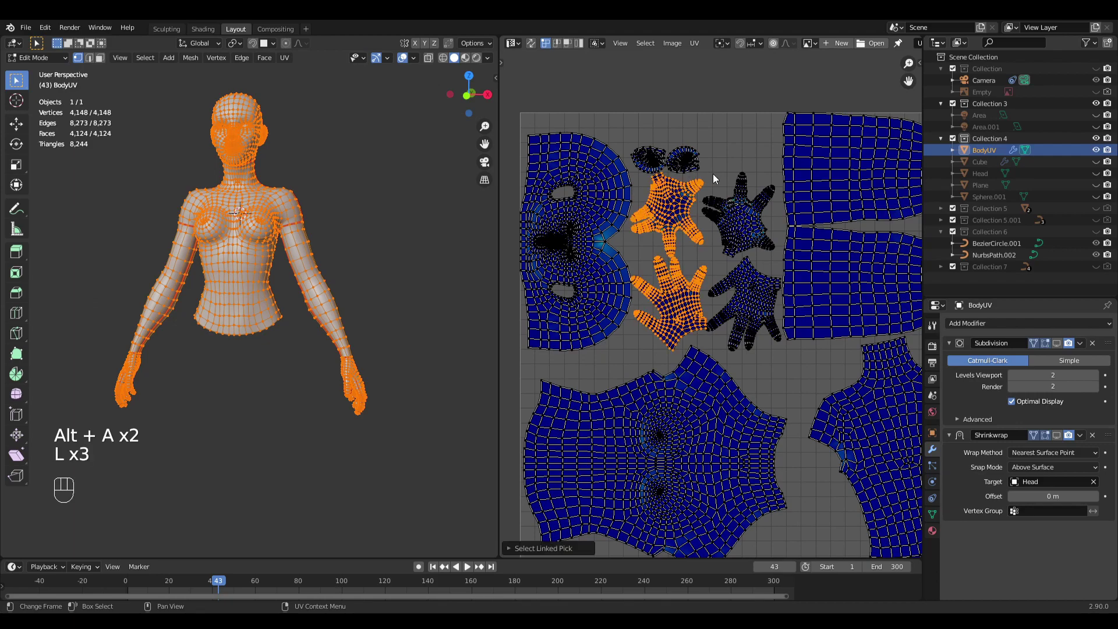
key(l)
key(l)
key(l)
Step: Add both arm islands to the hand island selection
middle_drag(786, 291, 687, 304)
key(l)
key(l)
key(l)
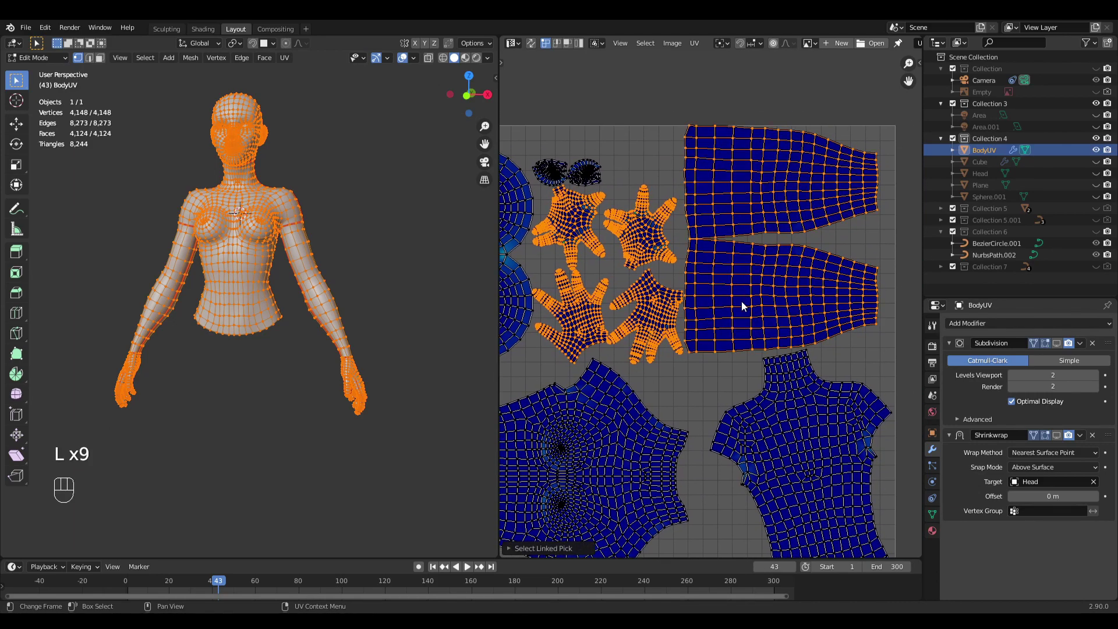
Step: Examine the gaps between the two arm islands and around the neighbouring hand islands
scroll(743, 302, up, 2)
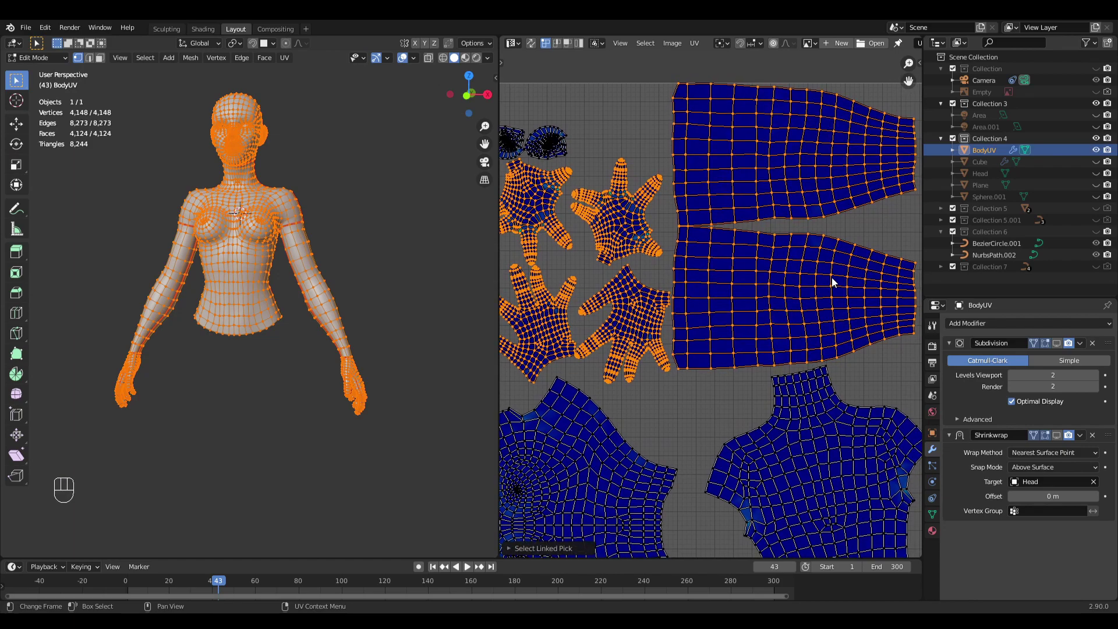
middle_drag(798, 325, 767, 331)
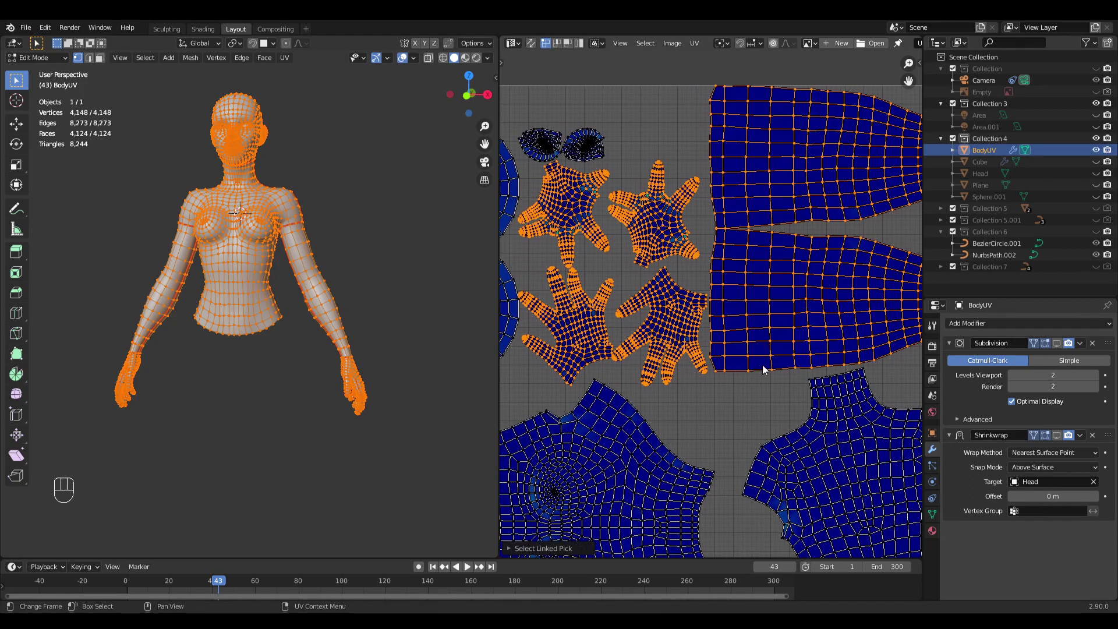
scroll(741, 258, up, 10)
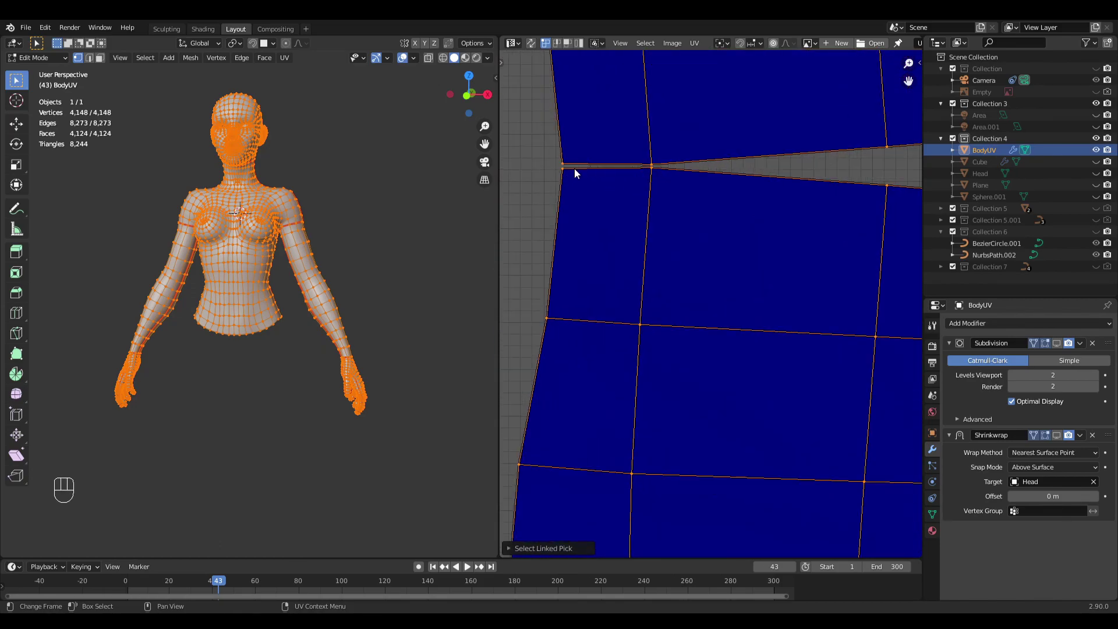
scroll(687, 247, down, 3)
scroll(701, 258, down, 8)
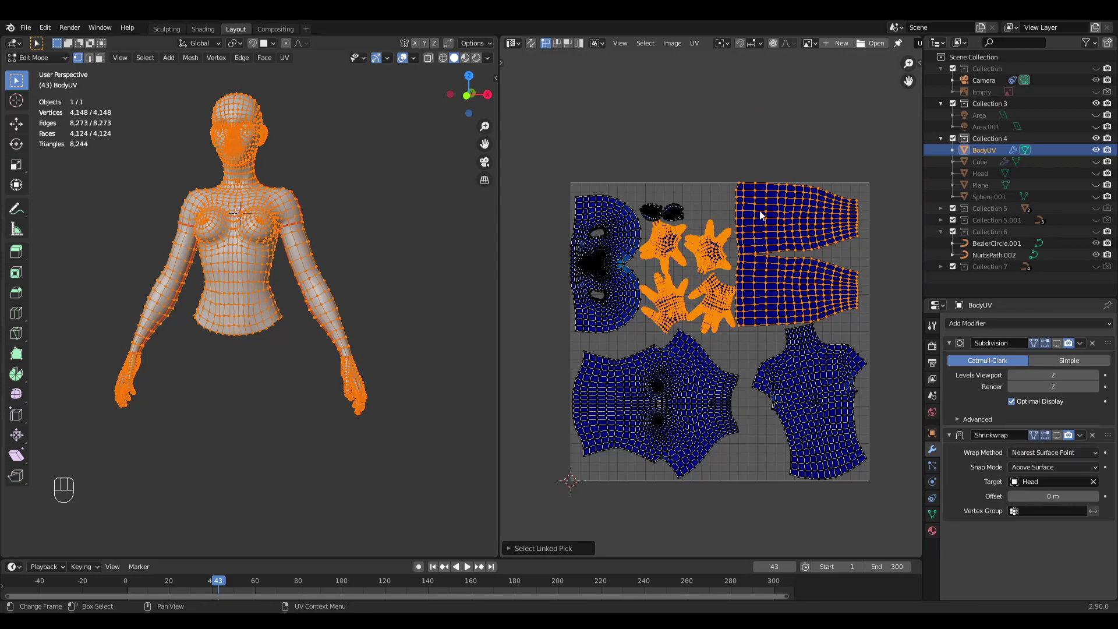
scroll(782, 294, up, 6)
middle_drag(813, 340, 881, 273)
scroll(810, 295, down, 2)
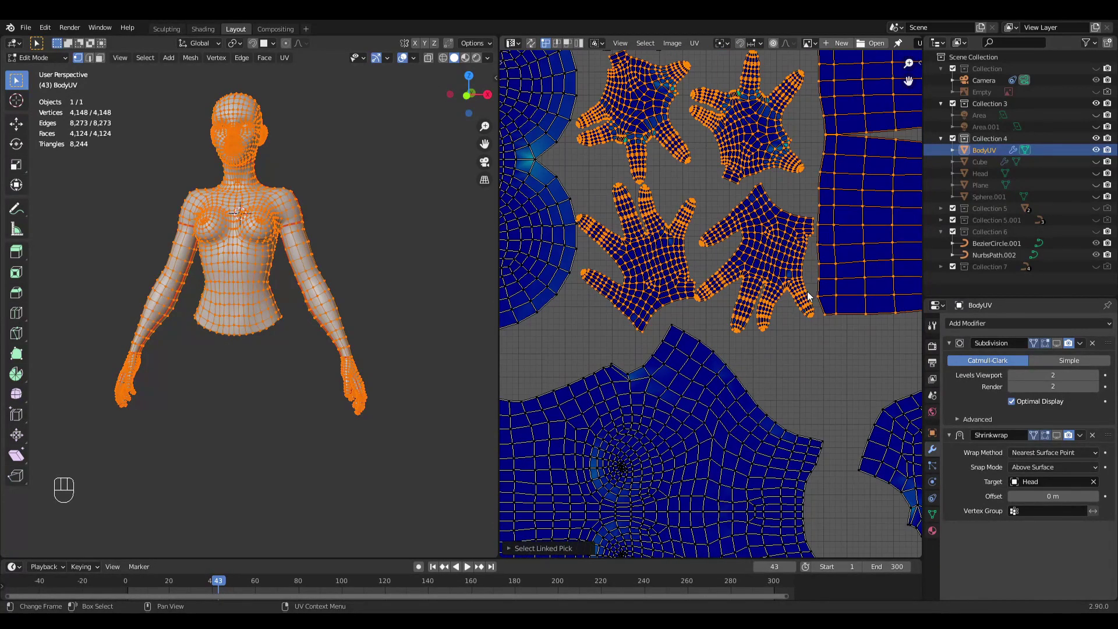
shift+middle_drag(810, 297, 702, 437)
scroll(852, 382, down, 1)
middle_drag(794, 402, 774, 371)
middle_drag(704, 341, 731, 343)
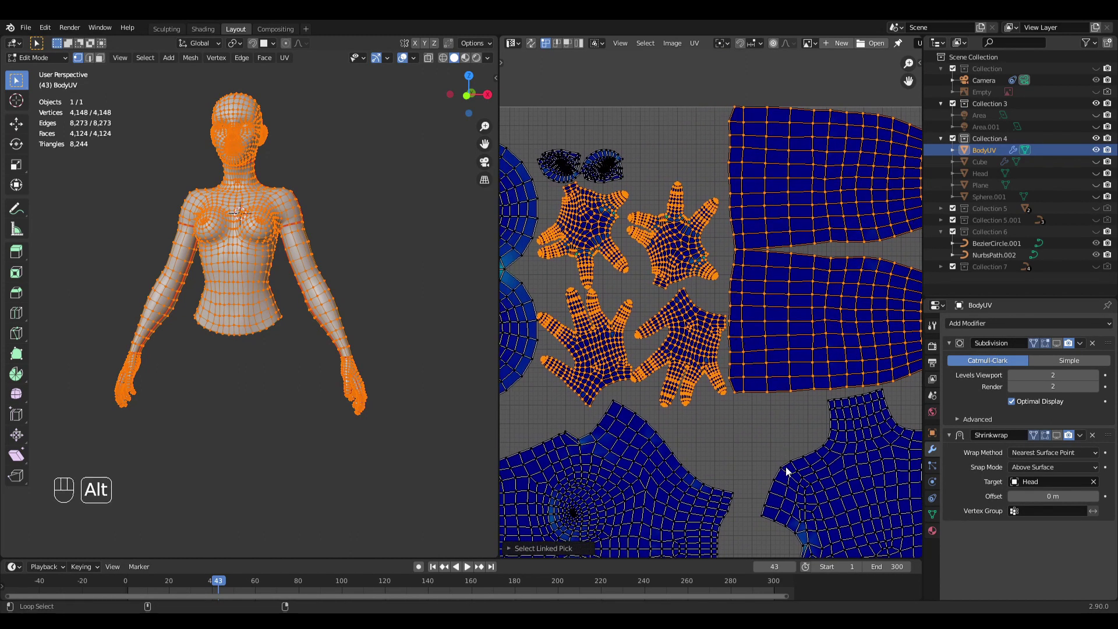
key(alt+s)
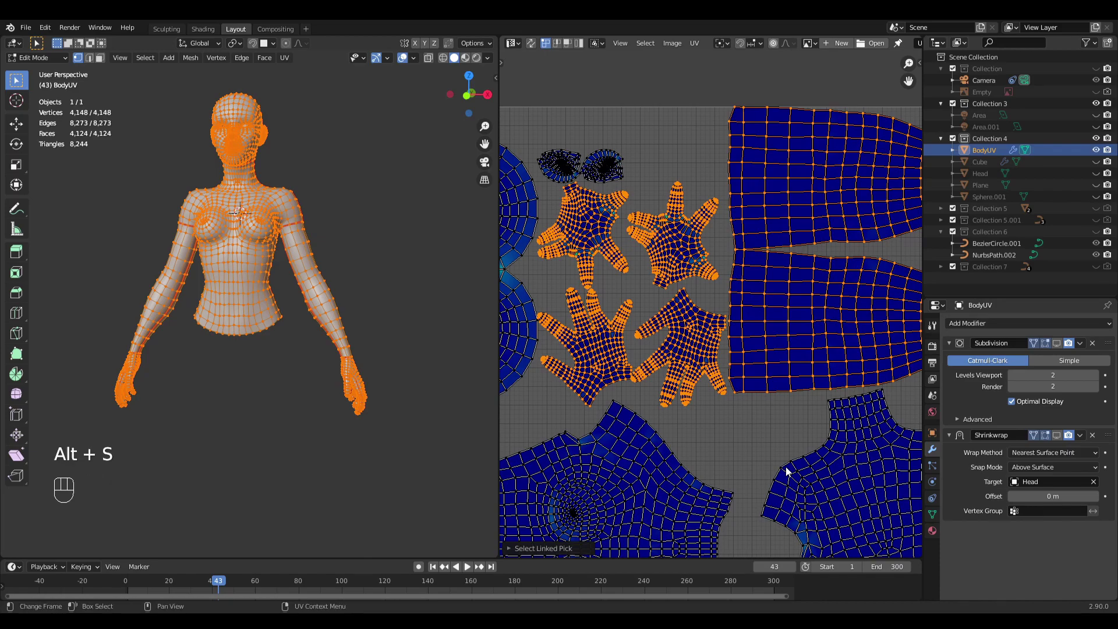
key(alt+s)
scroll(777, 410, down, 5)
key(s)
click(771, 301)
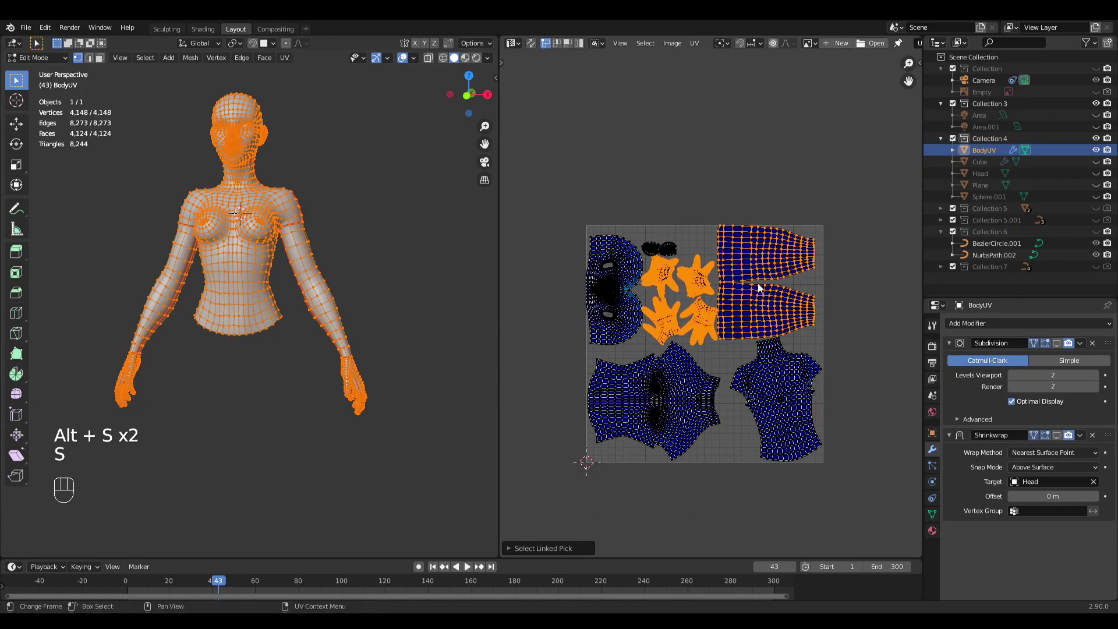
key(alt+s)
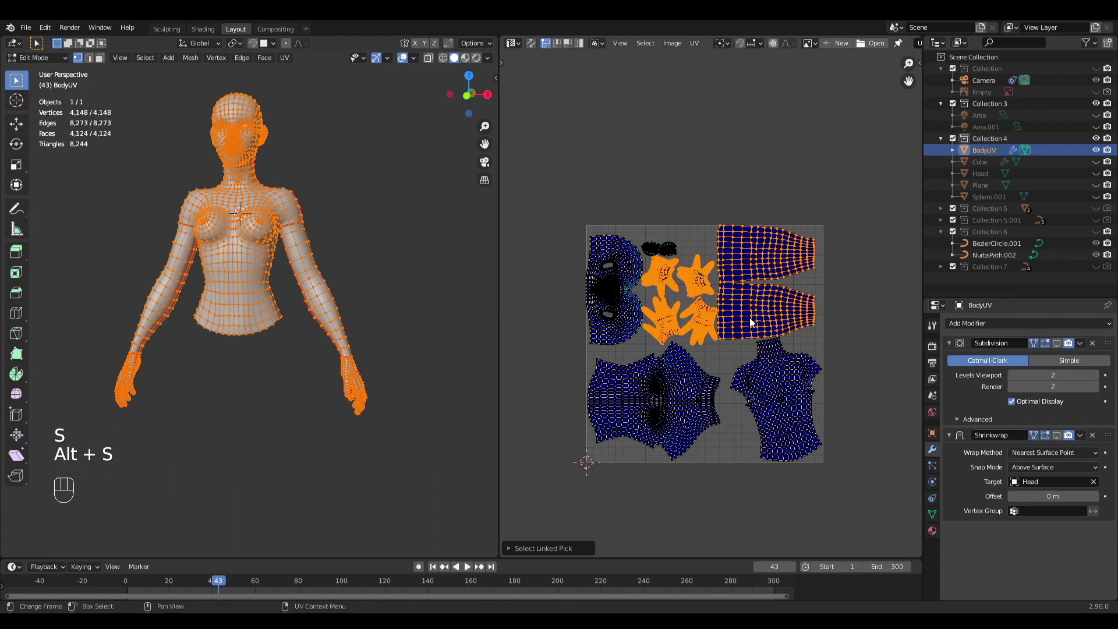
Step: Set the UV pivot to Individual Origins and scale the selected hand and arm islands down to about 0.99
click(723, 43)
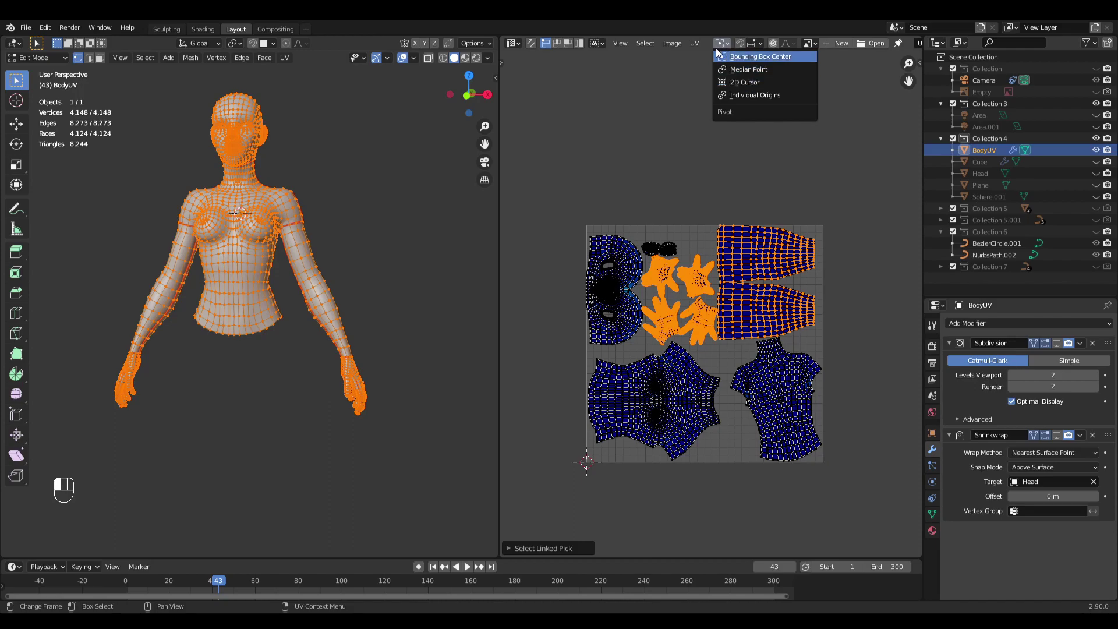
click(745, 94)
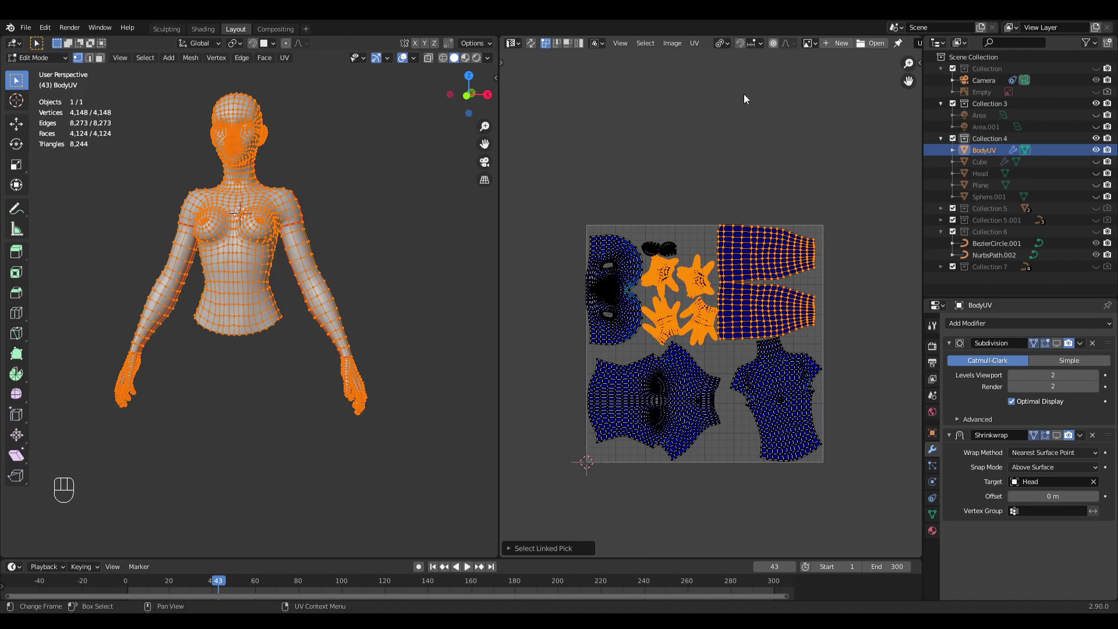
scroll(773, 298, up, 5)
key(s)
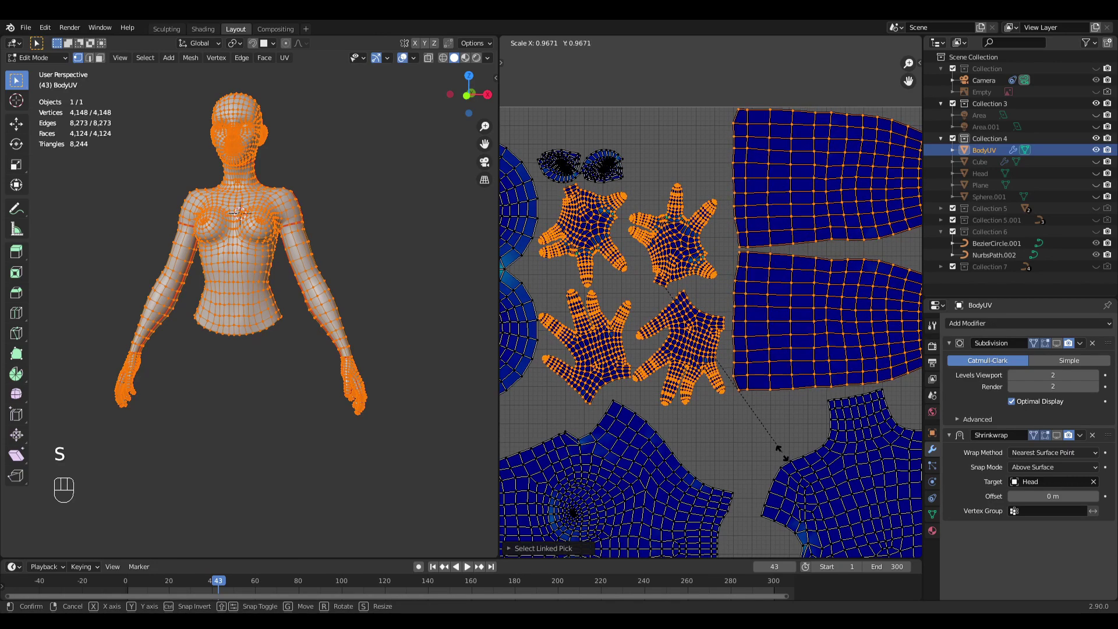
click(795, 484)
key(s)
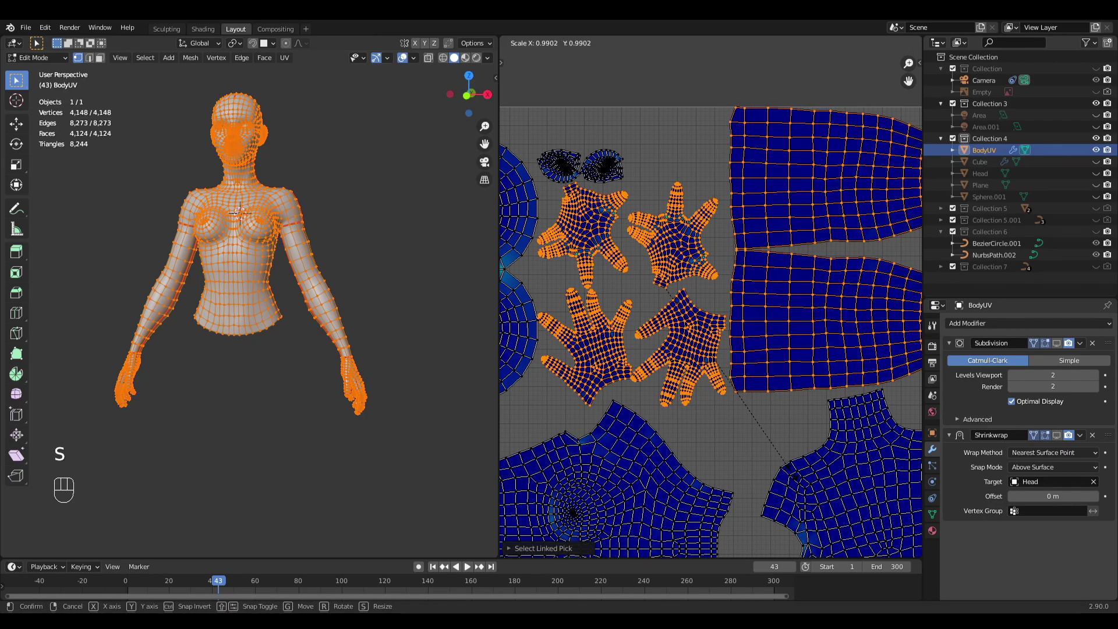
click(793, 476)
shift+middle_drag(815, 424, 690, 440)
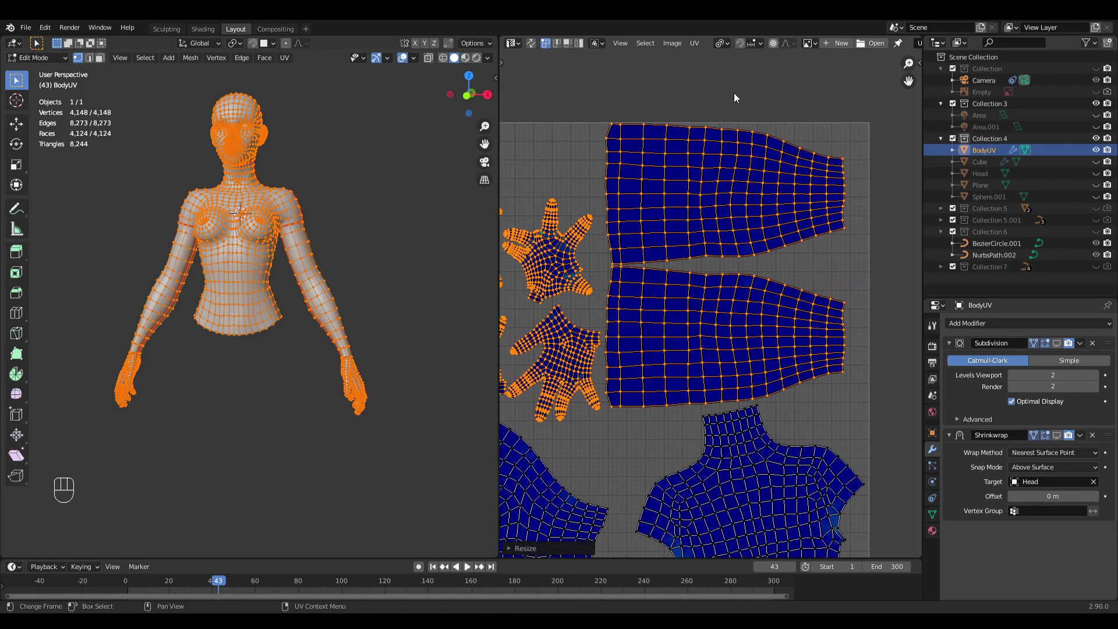
Step: Select only the lower arm island and rotate it slightly counterclockwise to widen its gap to the upper arm island
key(alt+a)
scroll(688, 329, up, 5)
shift+middle_drag(697, 371, 664, 335)
key(l)
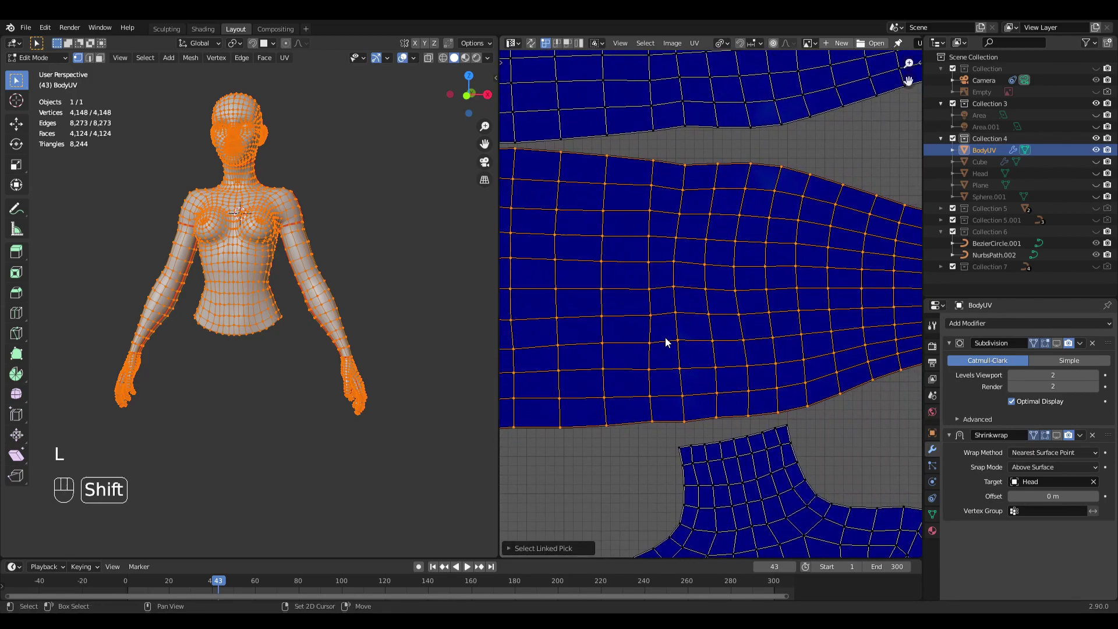
key(l)
key(r)
click(811, 423)
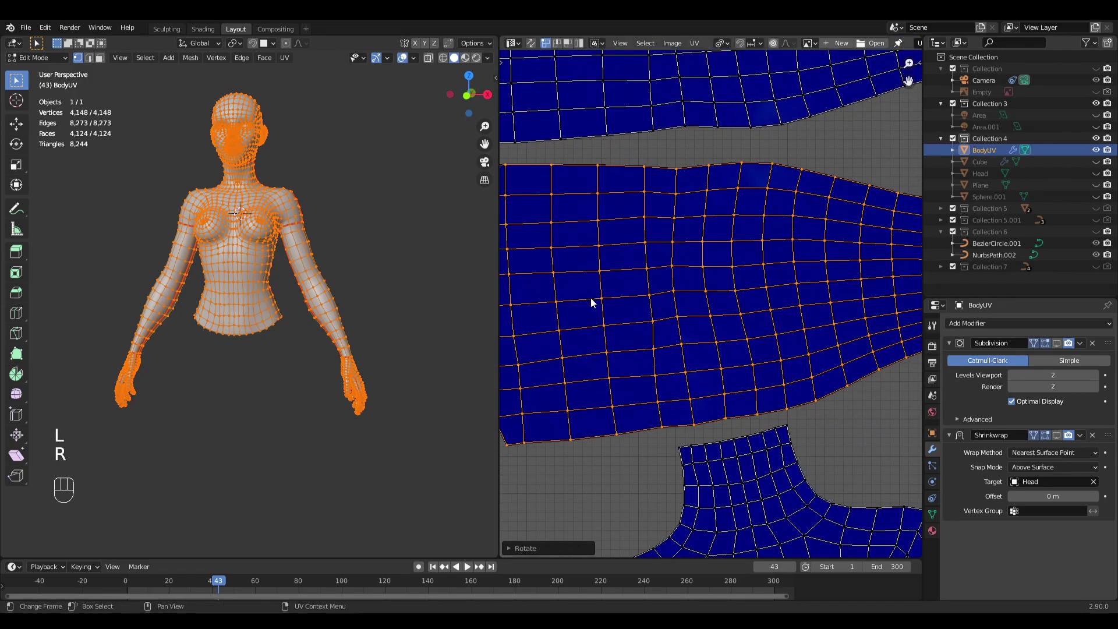
Step: Shift the lower arm island slightly away from the hand islands, keeping it inside the UV square
scroll(591, 302, down, 3)
scroll(719, 279, up, 2)
key(r)
key(r)
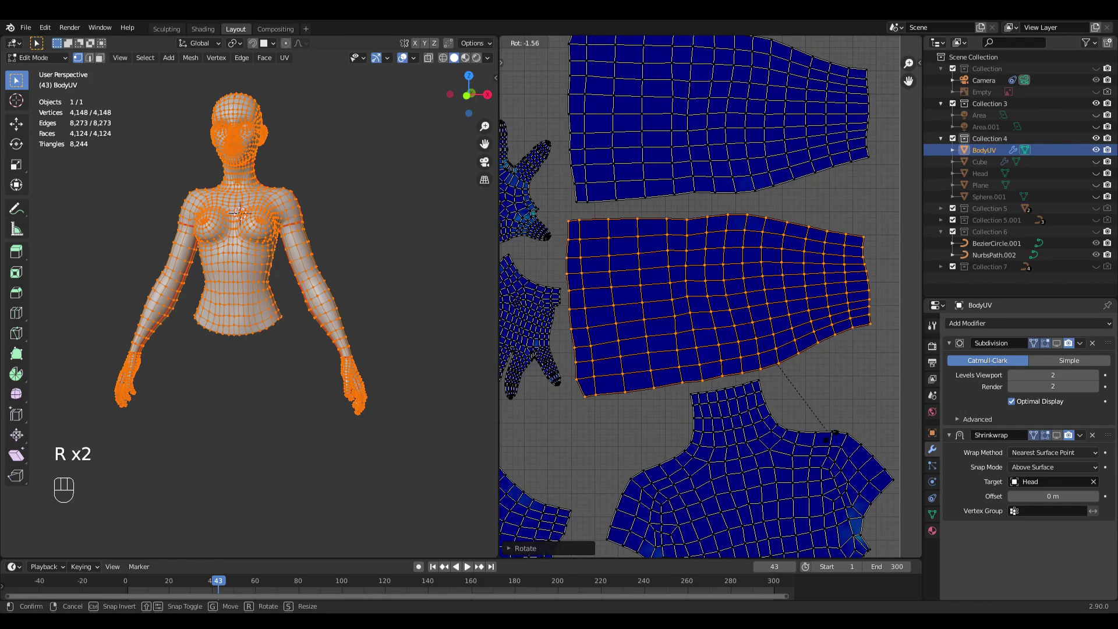
key(g)
click(843, 440)
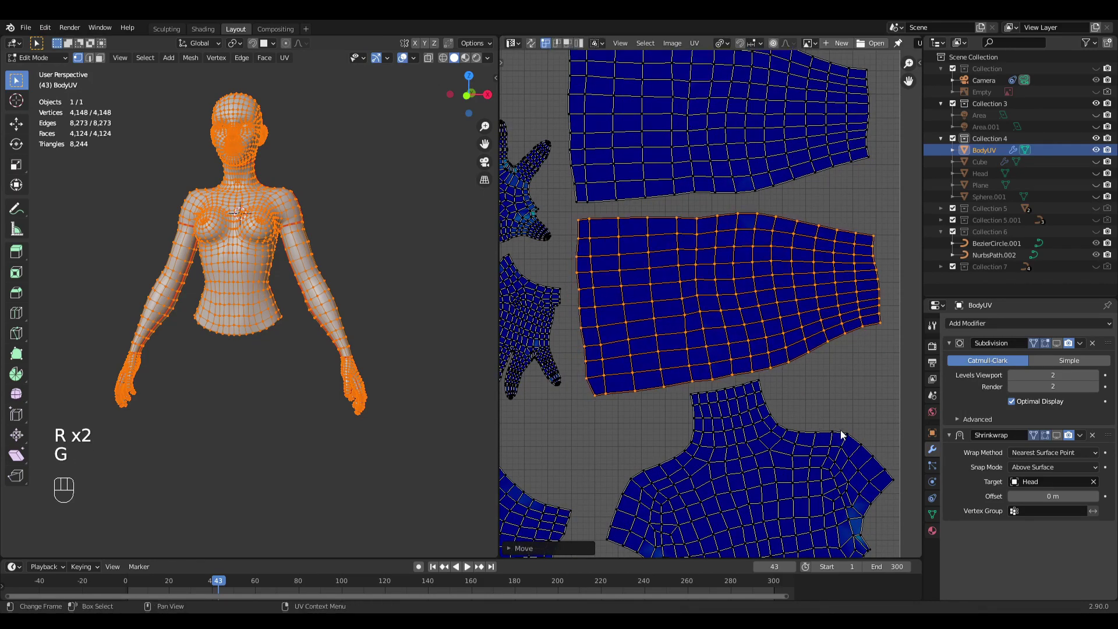
Step: Select only the lower hand island beside the lower arm island and shift it down, away from the hand above it
scroll(724, 320, down, 1)
middle_drag(648, 295, 778, 277)
key(alt+a)
middle_drag(694, 270, 734, 272)
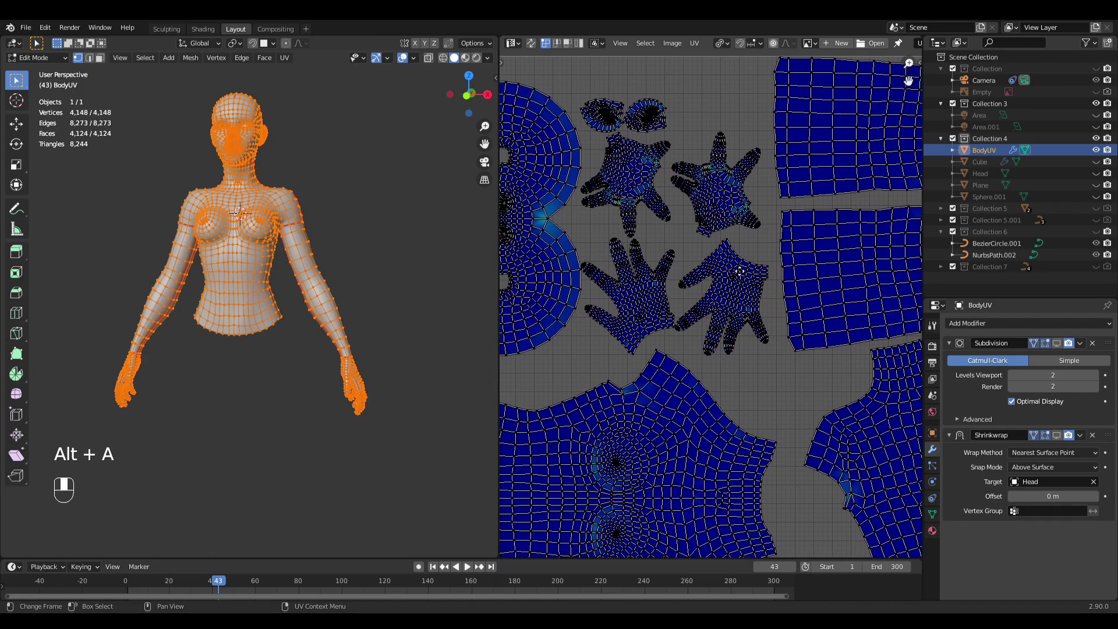
scroll(734, 272, up, 1)
key(l)
scroll(711, 262, up, 2)
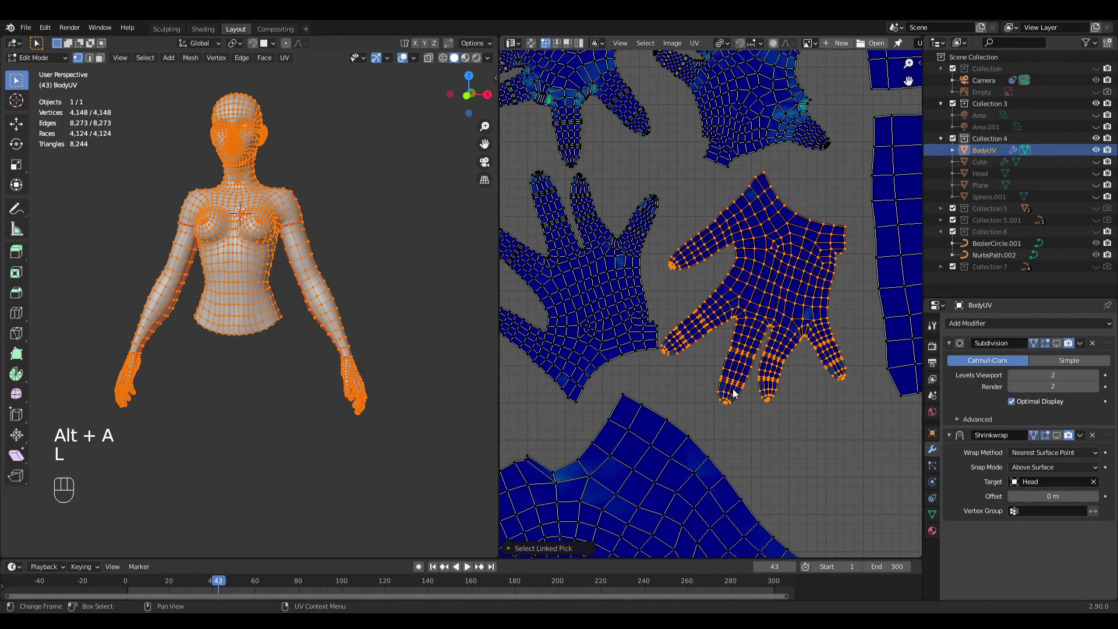
key(g)
click(753, 430)
shift+middle_drag(754, 335, 744, 360)
key(g)
click(764, 397)
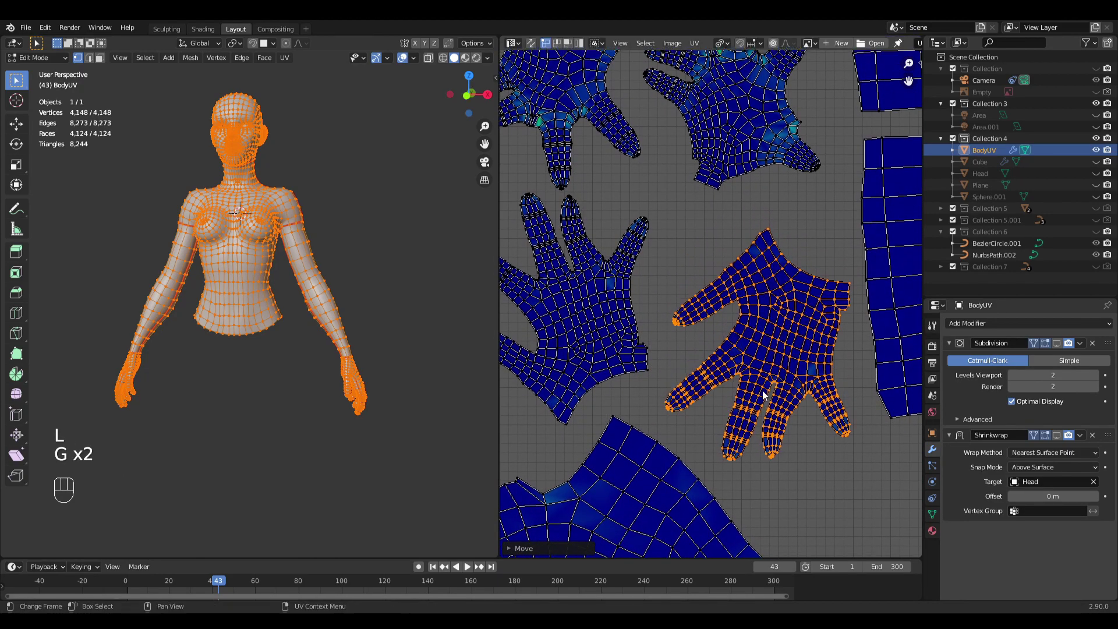
Step: Move the two small oval islands above the hands upward and apart from each other, one at a time
shift+middle_drag(755, 295, 754, 427)
key(alt+a)
middle_drag(589, 265, 714, 251)
key(alt+a)
shift+middle_drag(683, 198, 664, 256)
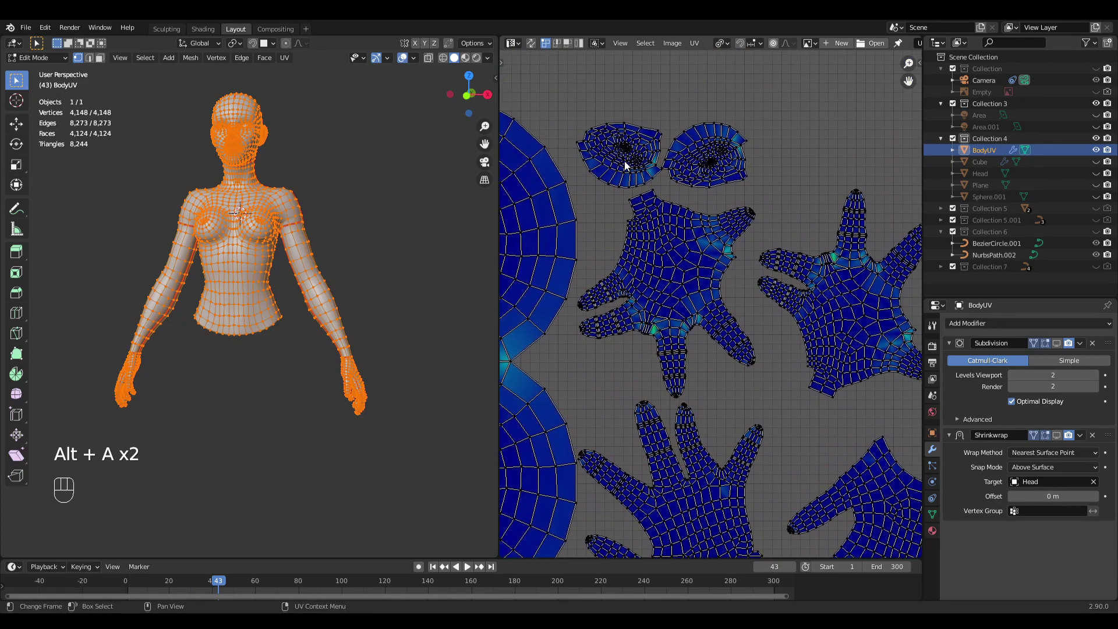
key(l)
key(g)
click(674, 236)
key(alt+a)
key(l)
key(g)
click(721, 102)
Step: Nudge the upper hand island nearest the head island slightly upward, clear the UV selection and save the file
key(alt+a)
key(l)
key(g)
click(701, 317)
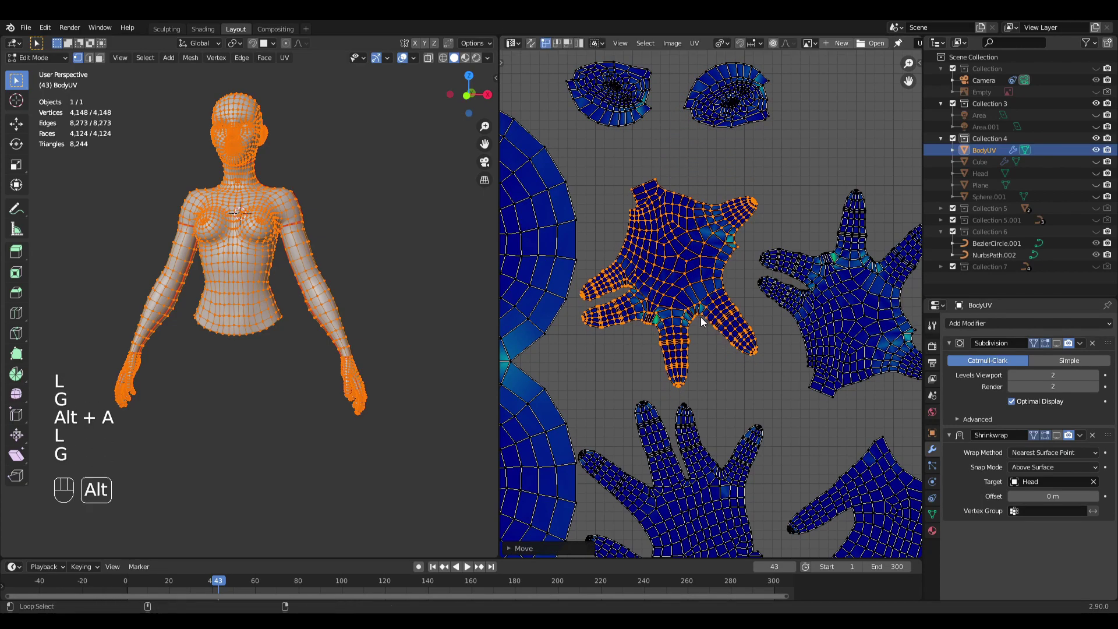
key(alt+a)
scroll(723, 387, down, 5)
middle_drag(729, 409, 663, 330)
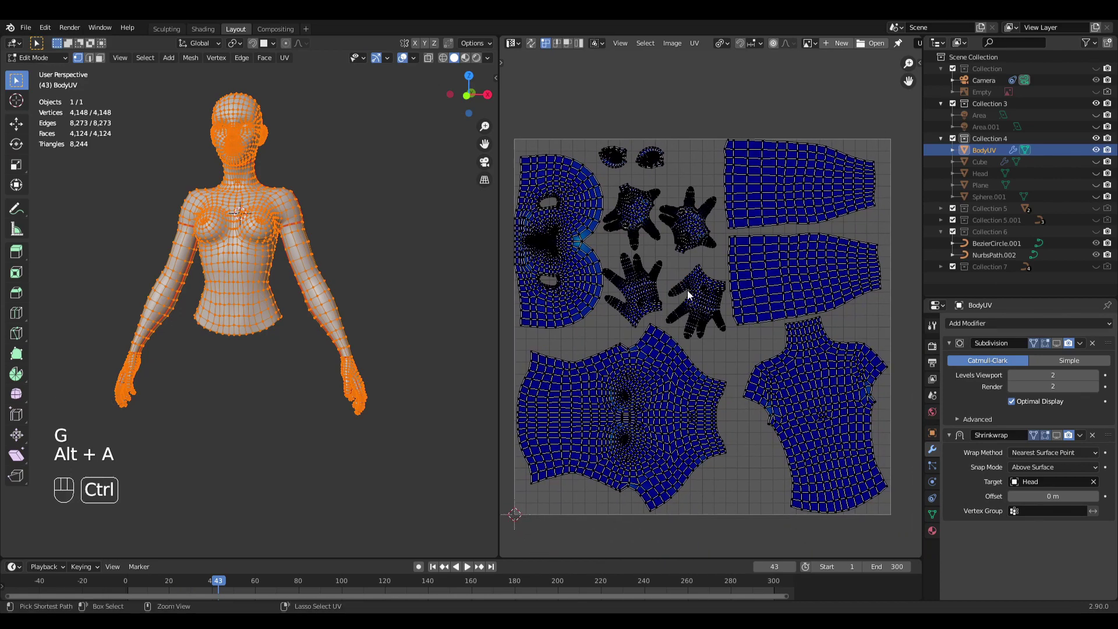
key(ctrl+s)
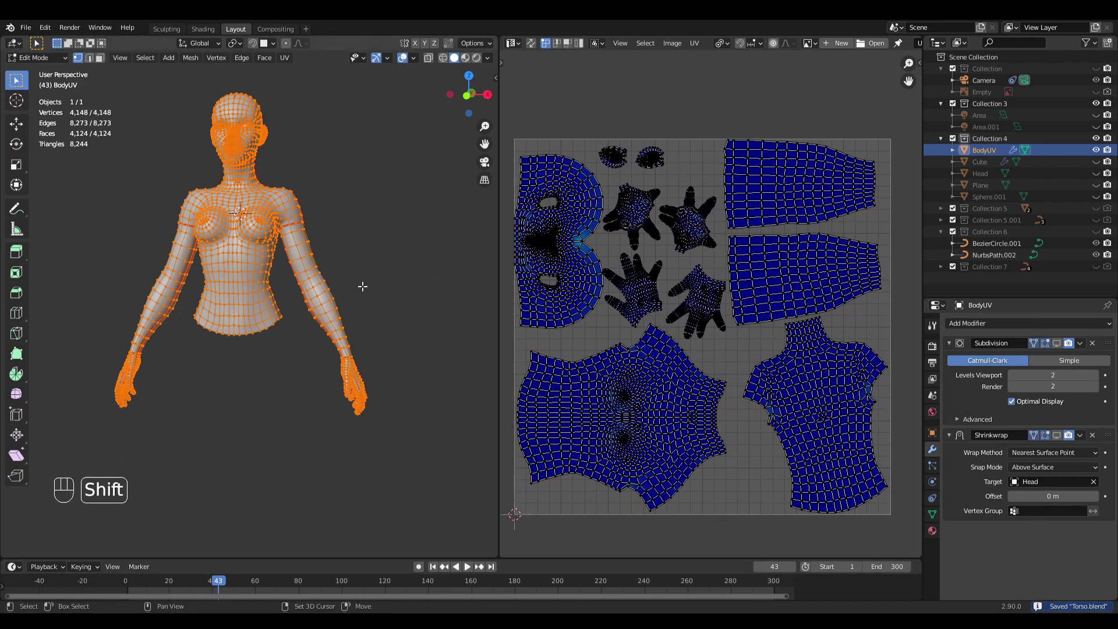
Step: Switch BodyUV to Object Mode and remove its Body material slot
shift+middle_drag(359, 281, 375, 298)
click(932, 531)
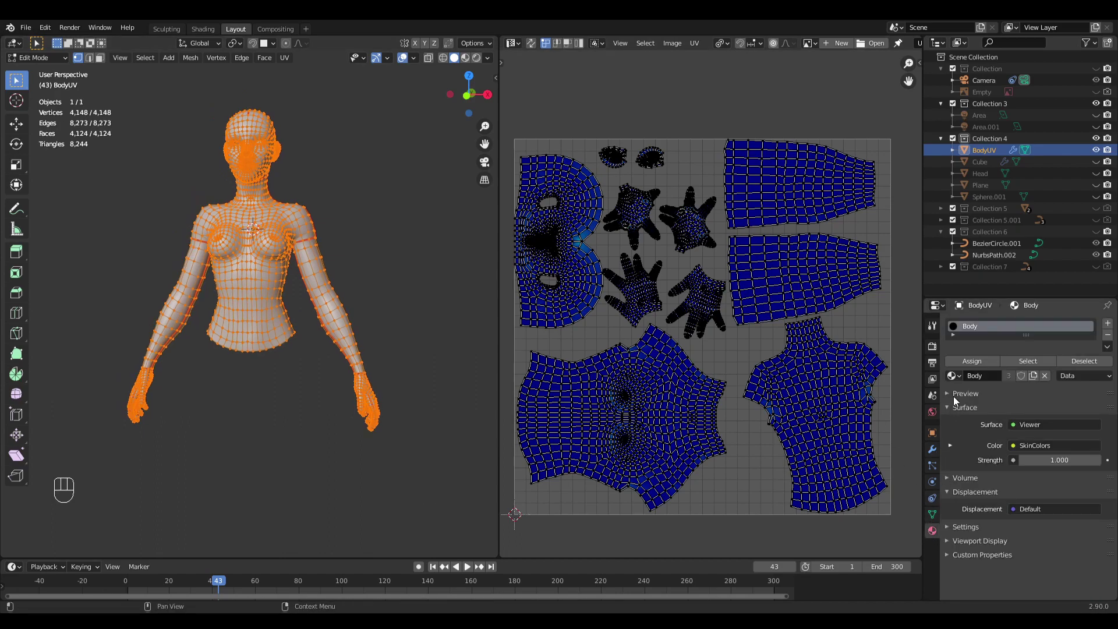
click(1108, 335)
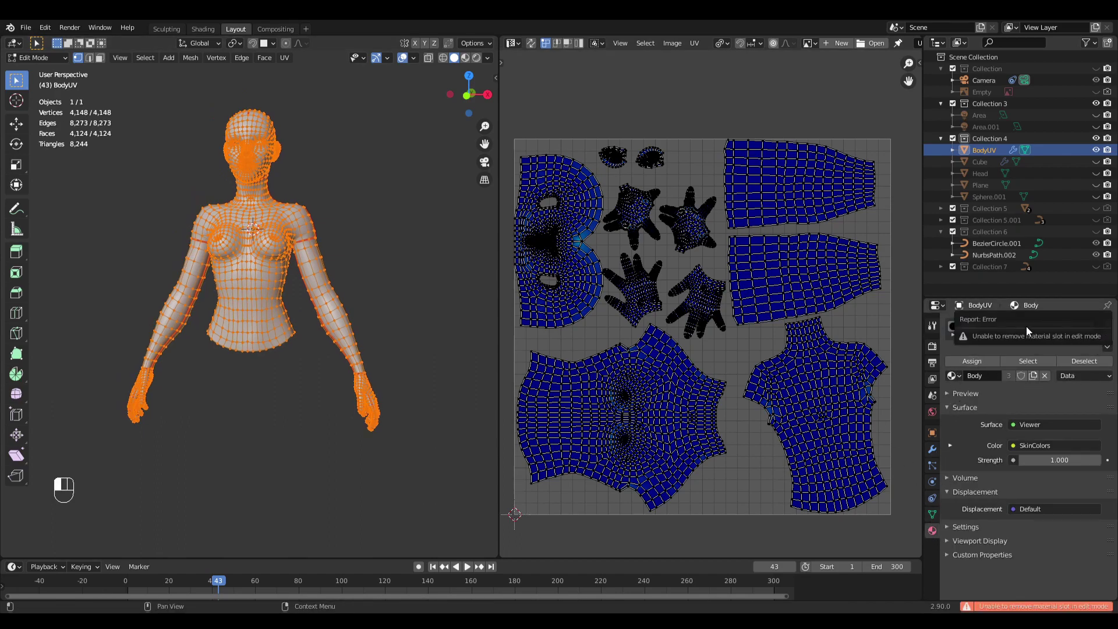
right_click(407, 303)
key(Tab)
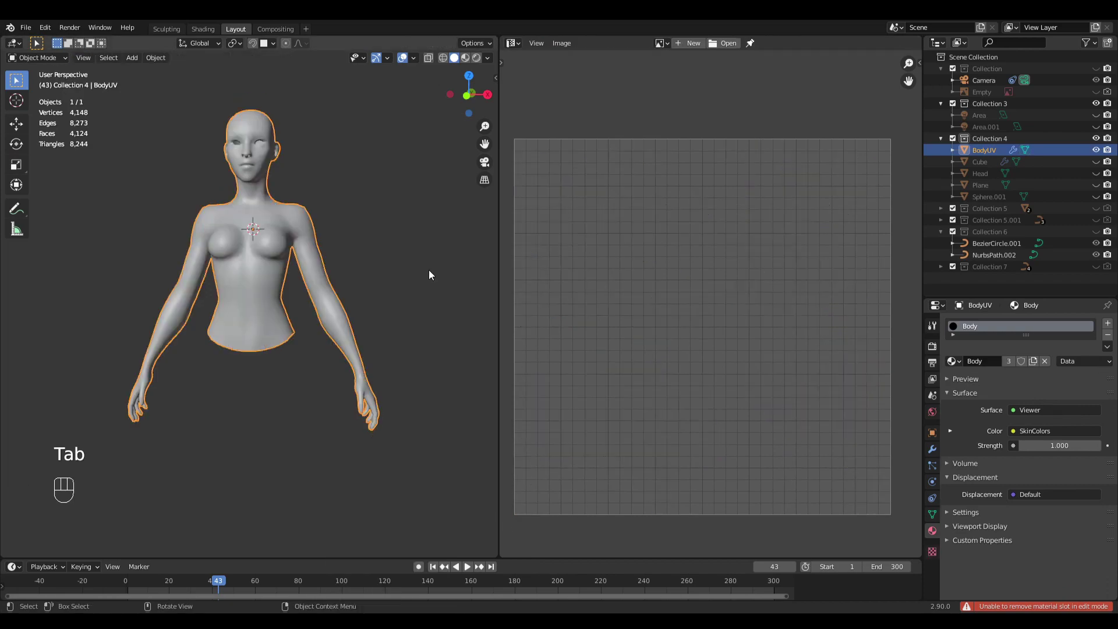
click(1108, 335)
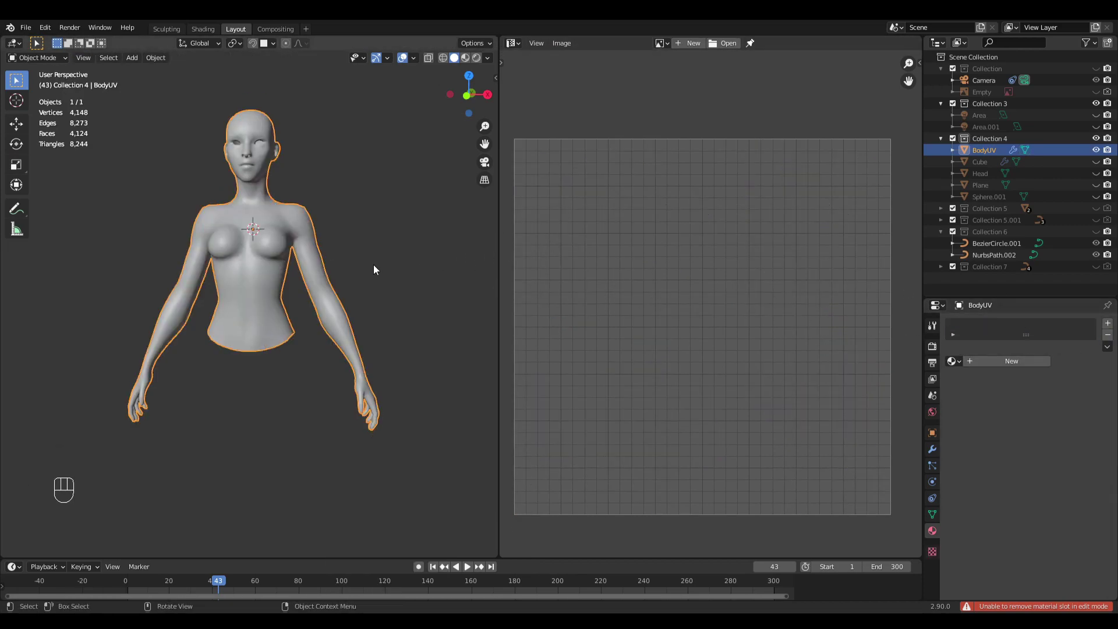
Step: Create a new material on BodyUV and name it SkinTexture
click(1012, 362)
double_click(1000, 361)
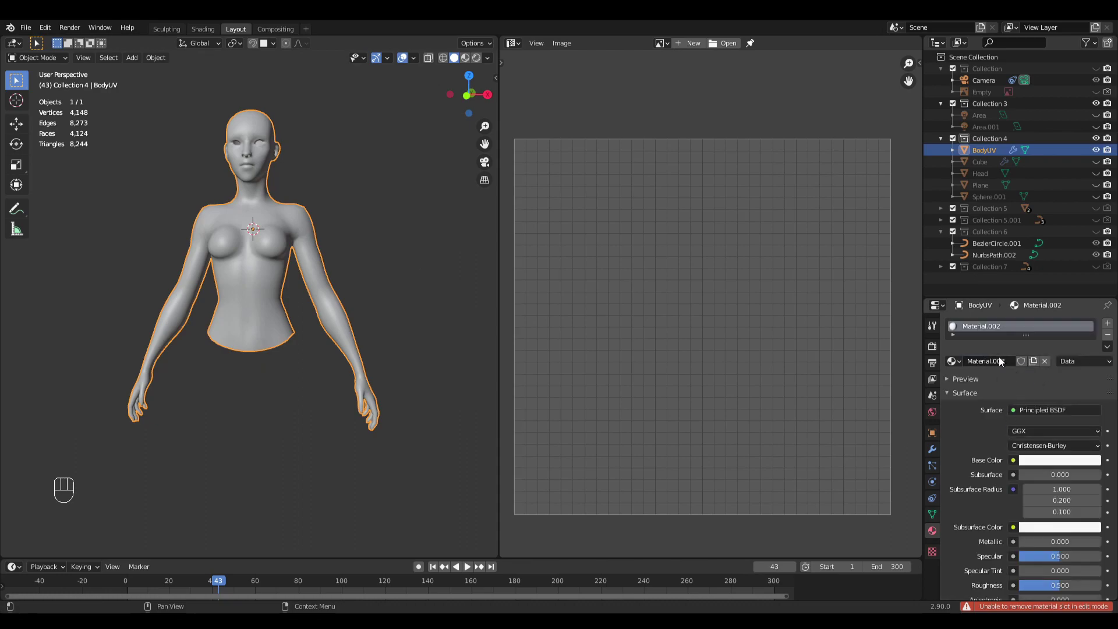
text(SkinTextur)
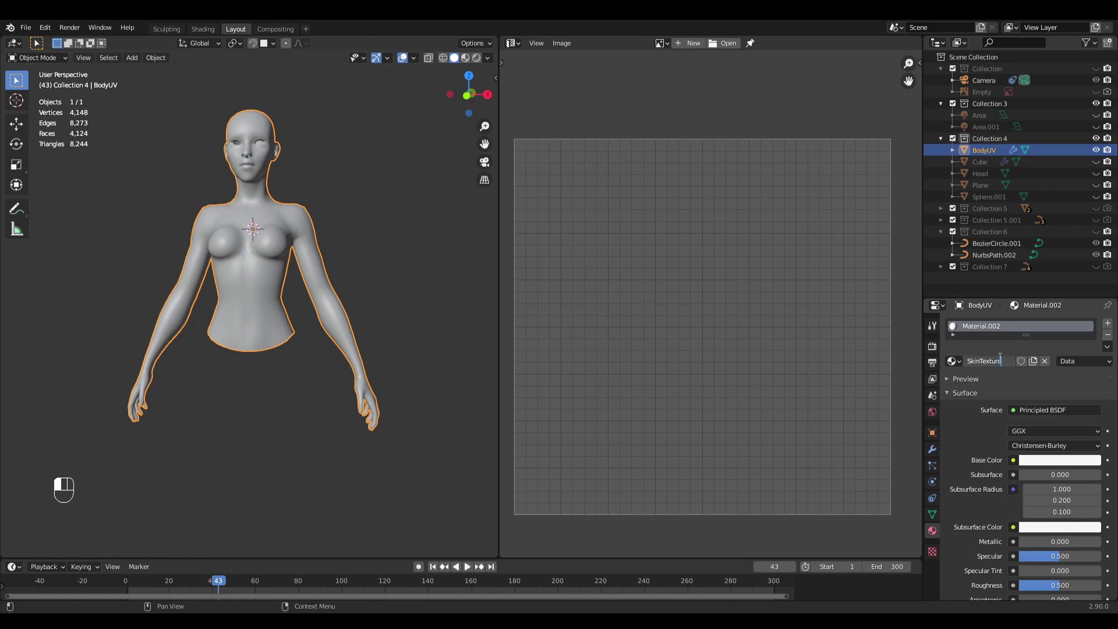
key(Return)
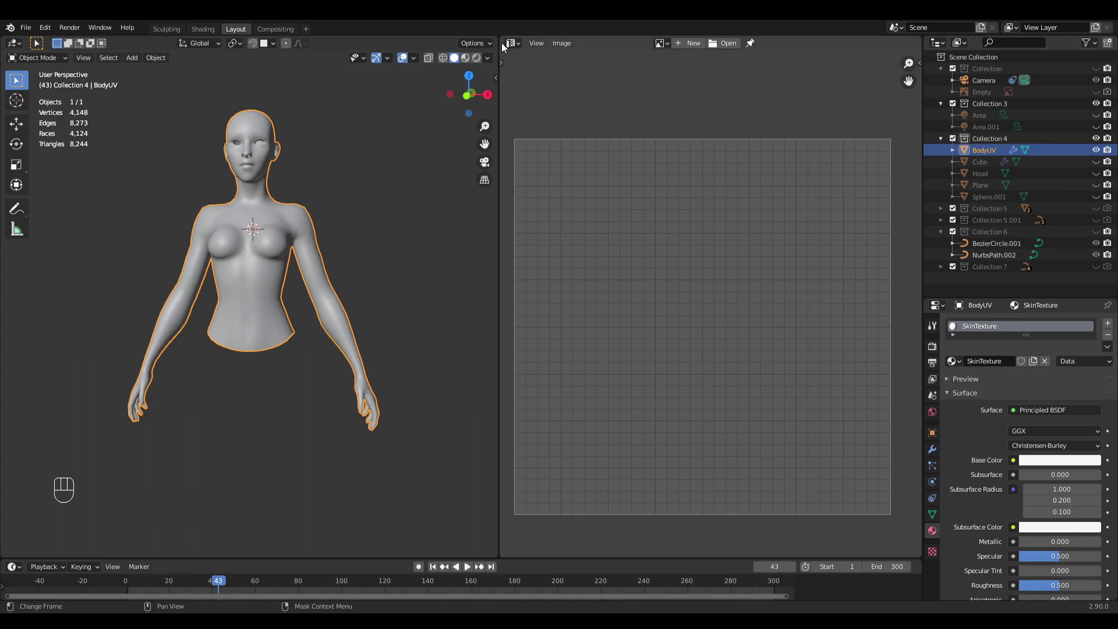
Step: Split the UV editor horizontally and turn the lower area into a Shader Editor
drag(502, 39, 515, 281)
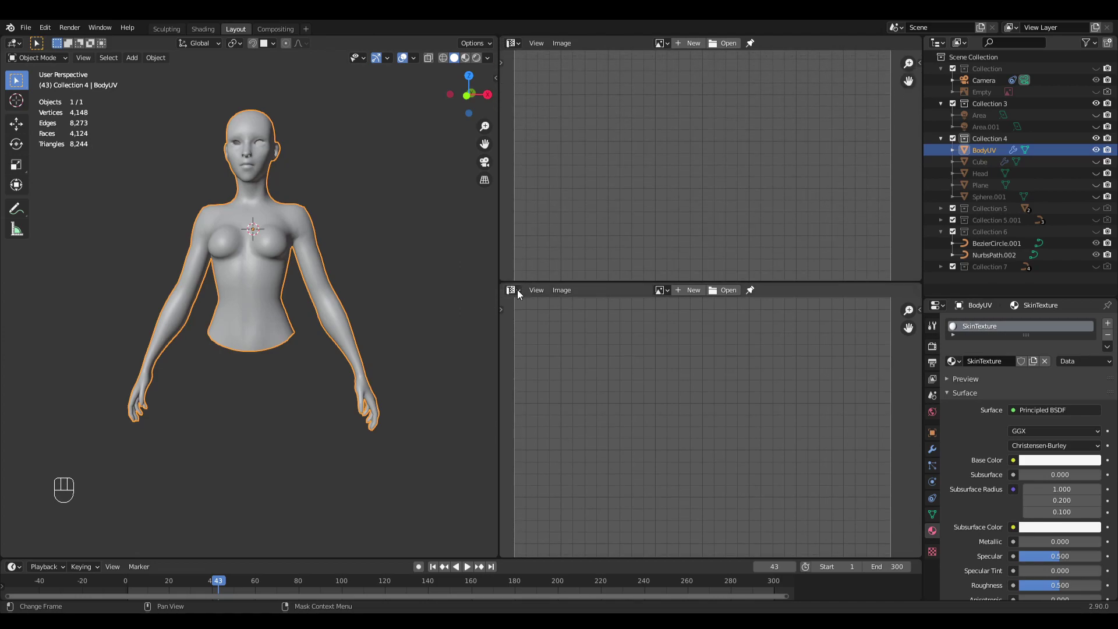
click(514, 290)
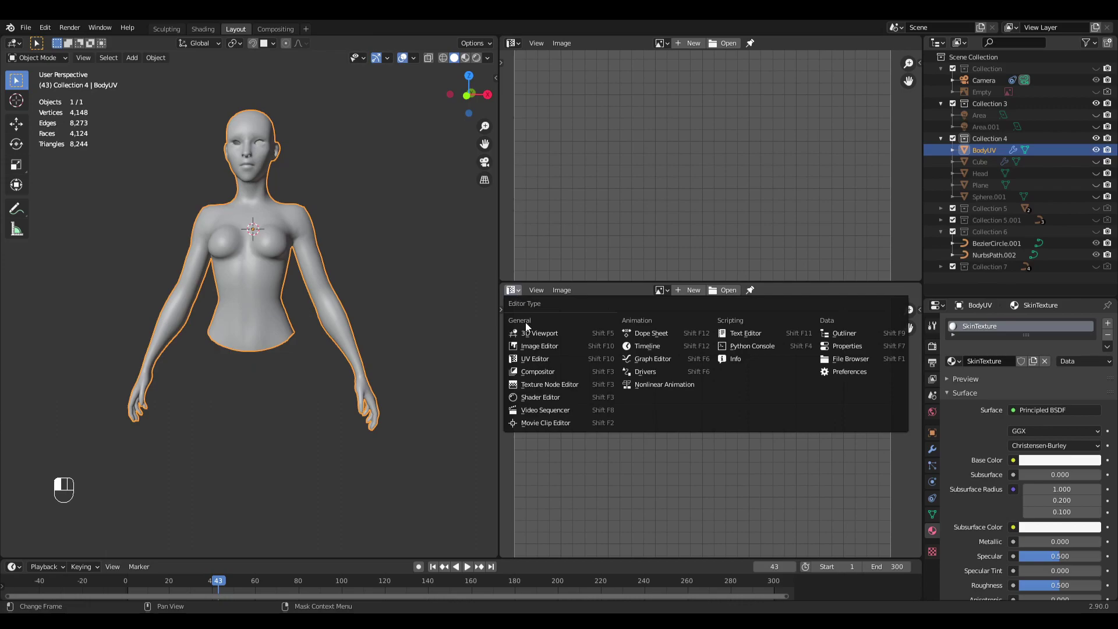
click(541, 395)
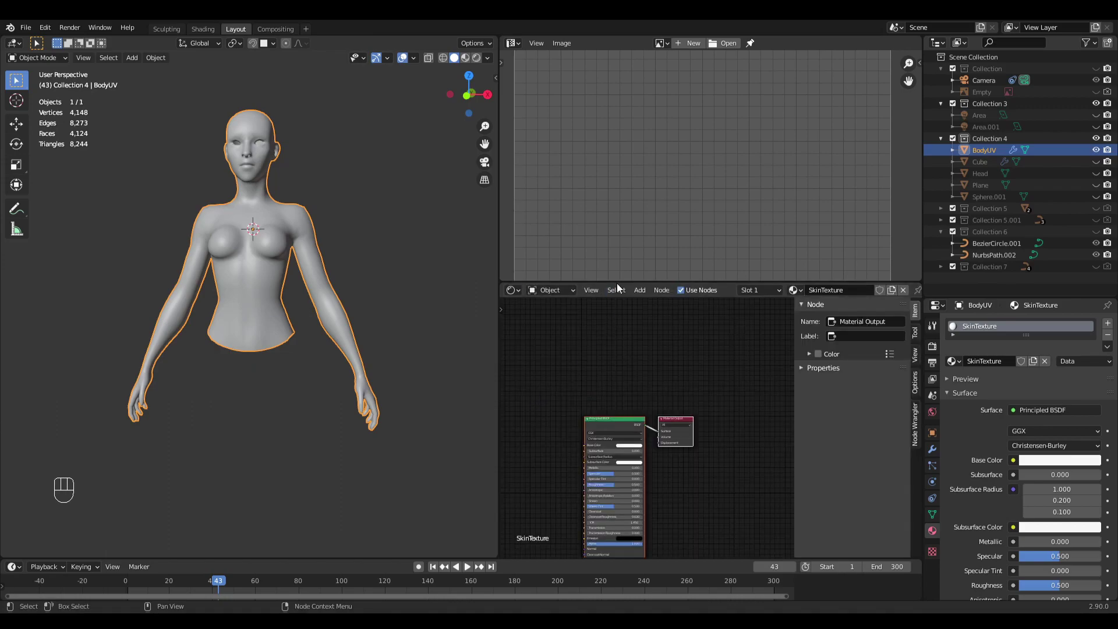
Step: Enlarge the Shader Editor upward and hide its sidebar to make room for the SkinTexture nodes
drag(638, 281, 722, 143)
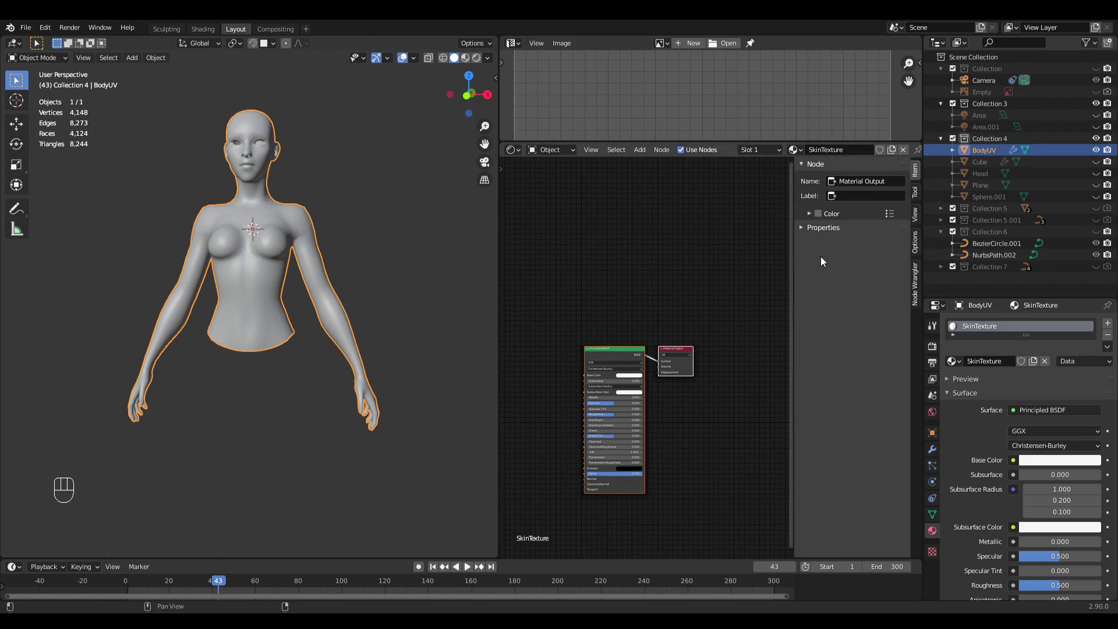
key(n)
middle_drag(724, 416, 799, 322)
scroll(675, 324, up, 3)
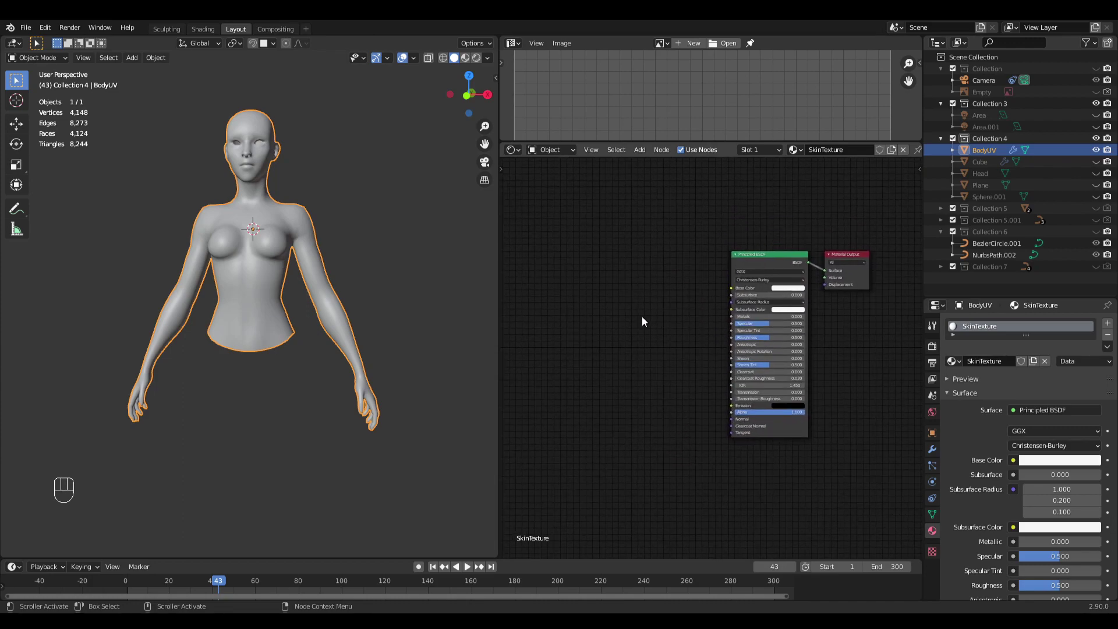
Step: Deselect the body, save the file and switch the 3D viewport to Material Preview shading
shift+middle_drag(393, 177, 403, 221)
key(alt+a)
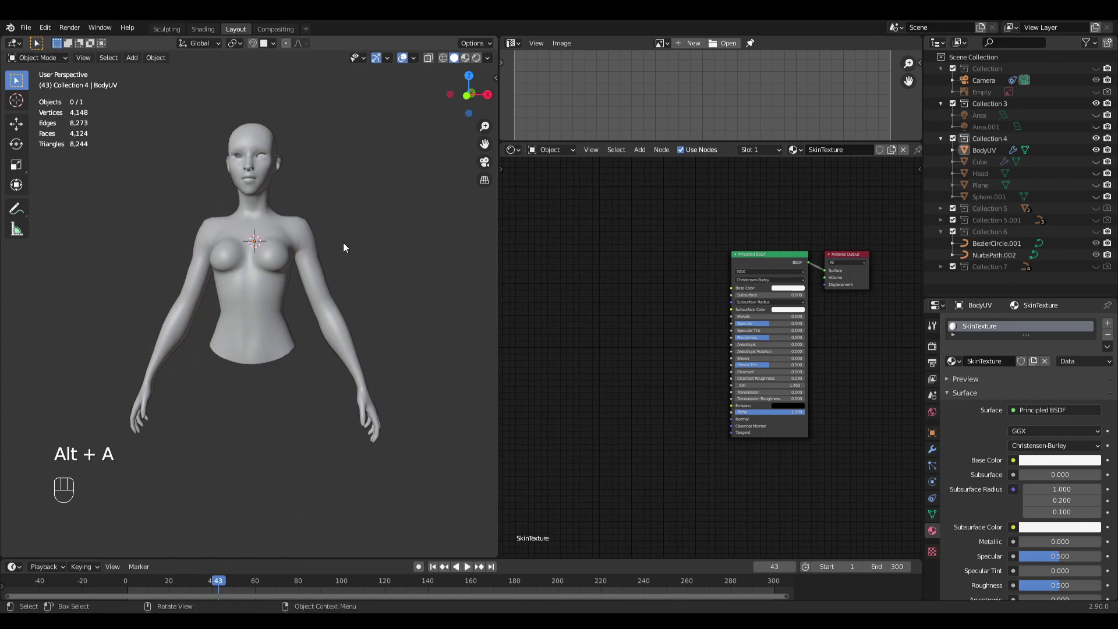
key(ctrl+s)
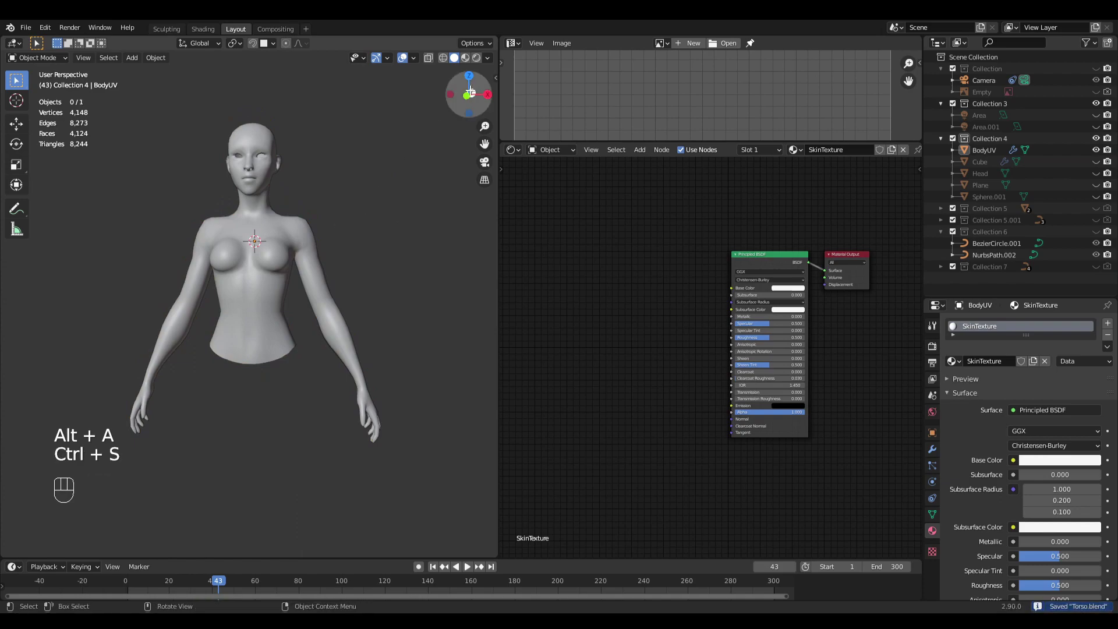
click(466, 58)
scroll(356, 208, up, 2)
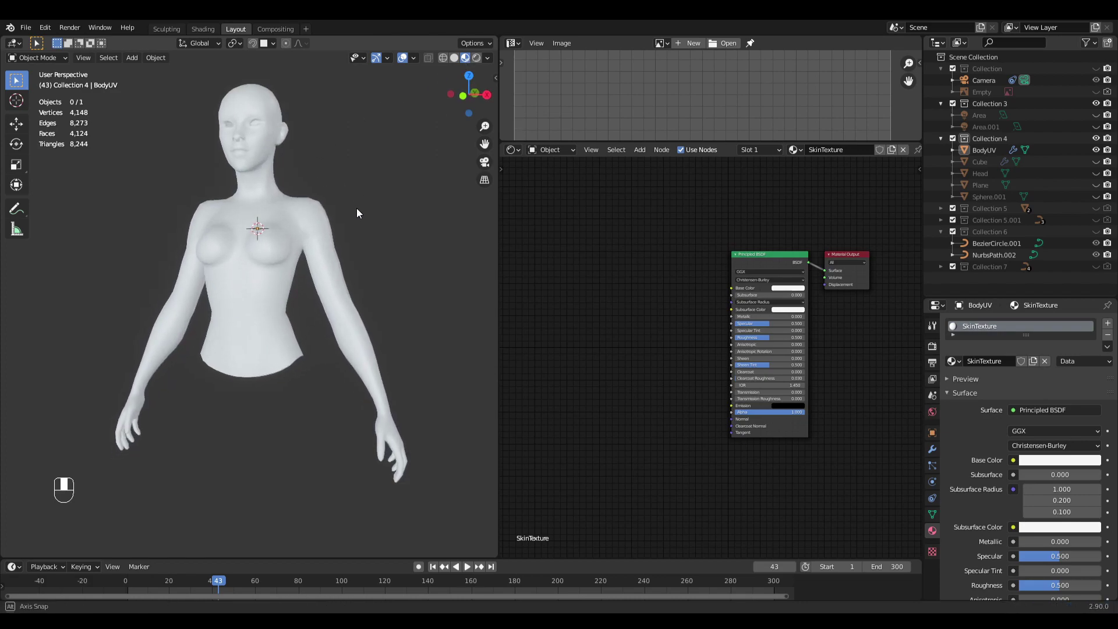
Step: Choose another HDRI for the Material Preview lighting and set its strength to 1
click(488, 58)
click(482, 165)
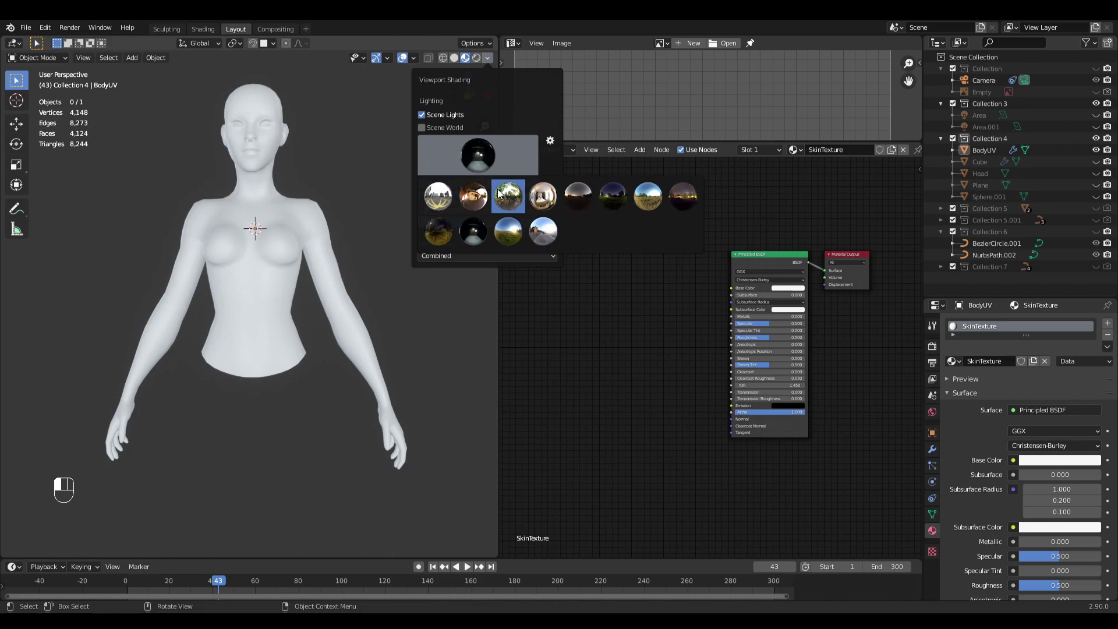
click(488, 58)
click(484, 196)
text(1)
key(Return)
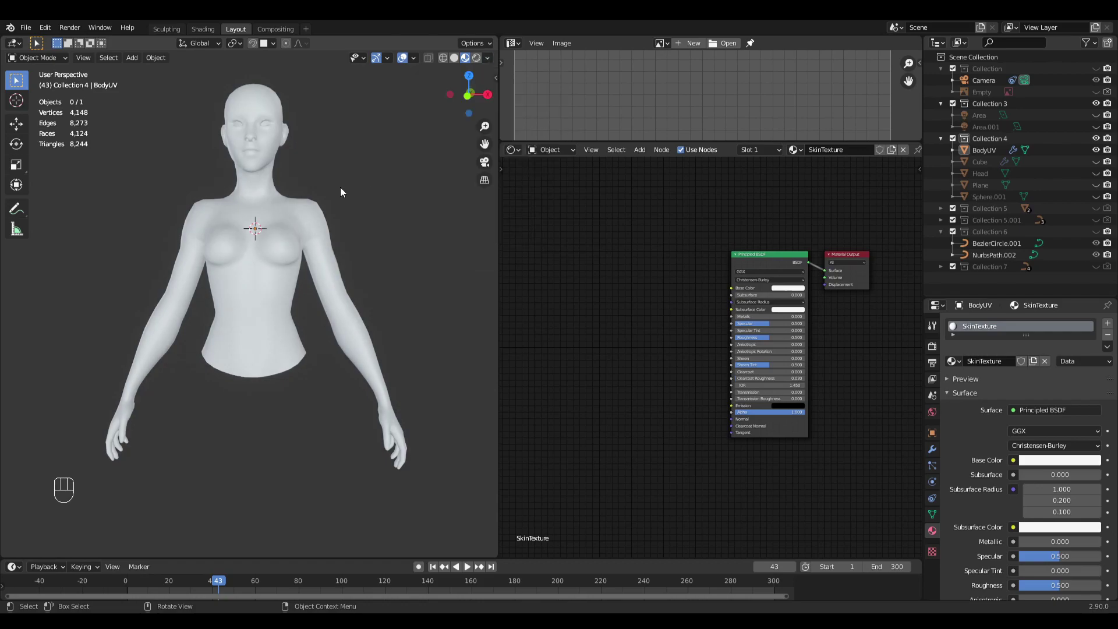
Step: Frame the Principled BSDF with free space for texture nodes beside it and save the file
shift+middle_drag(410, 284, 424, 288)
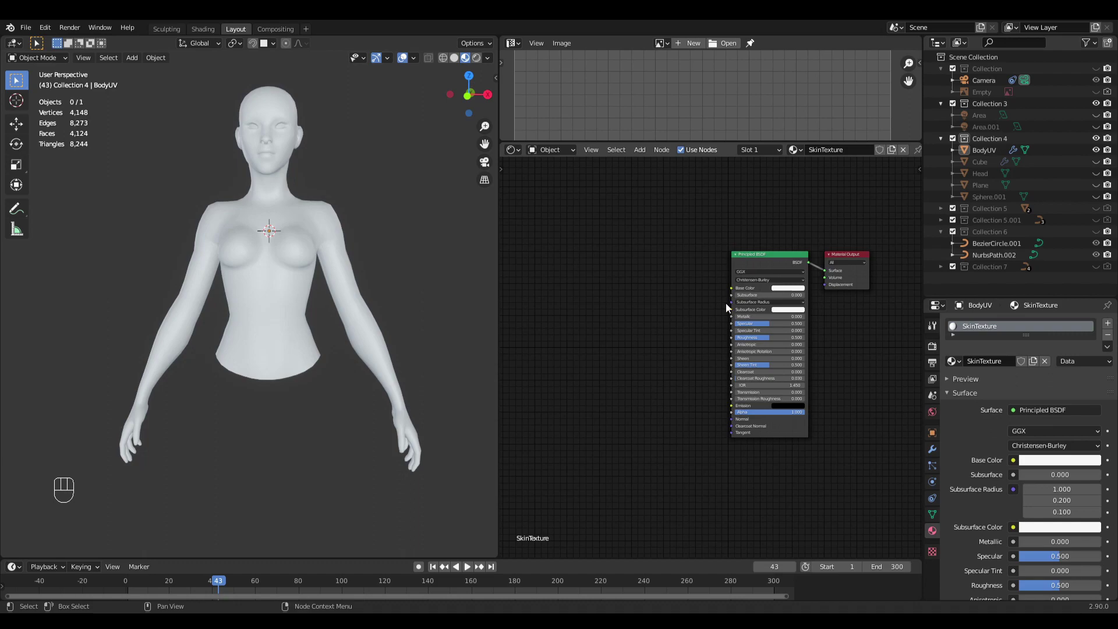
scroll(726, 303, up, 2)
middle_drag(399, 299, 404, 298)
key(ctrl+s)
key(shift)
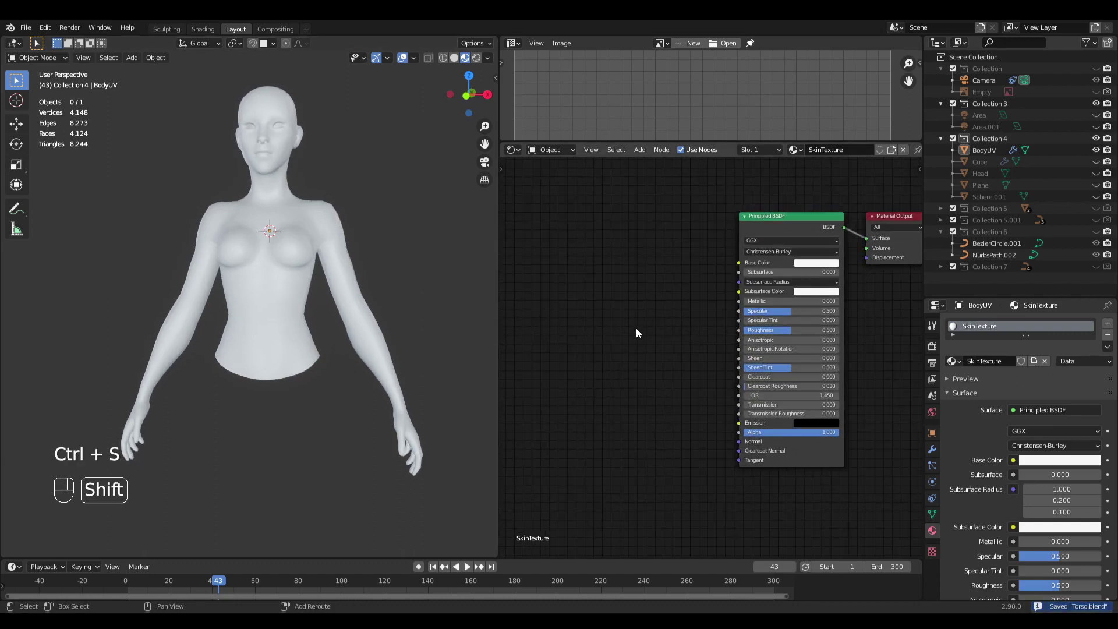
key(shift+a)
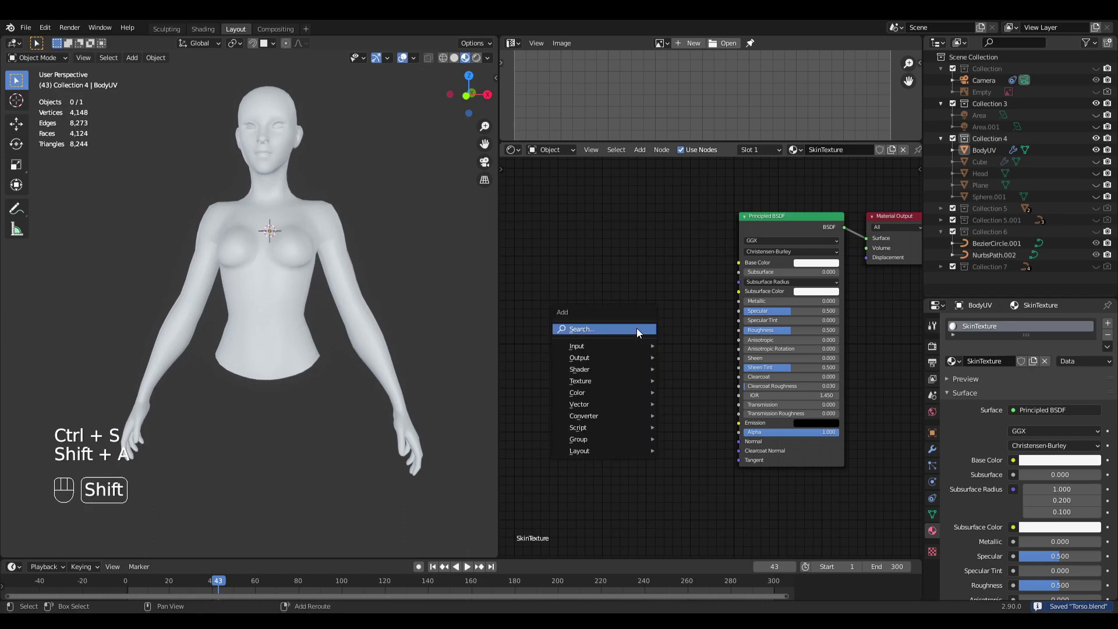
click(45, 28)
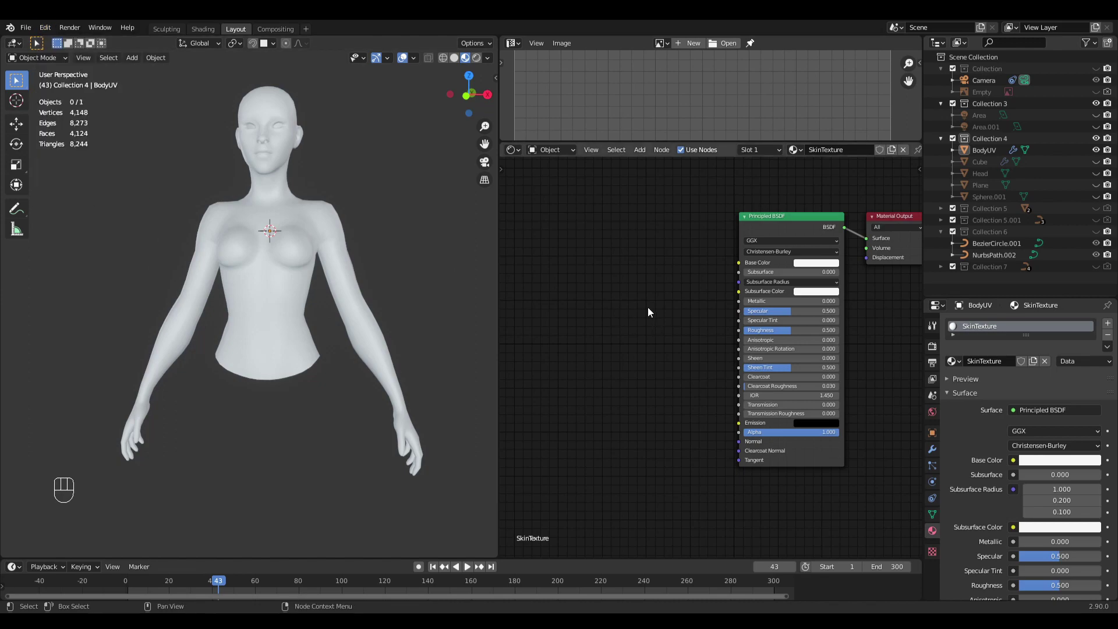
middle_drag(655, 310, 679, 315)
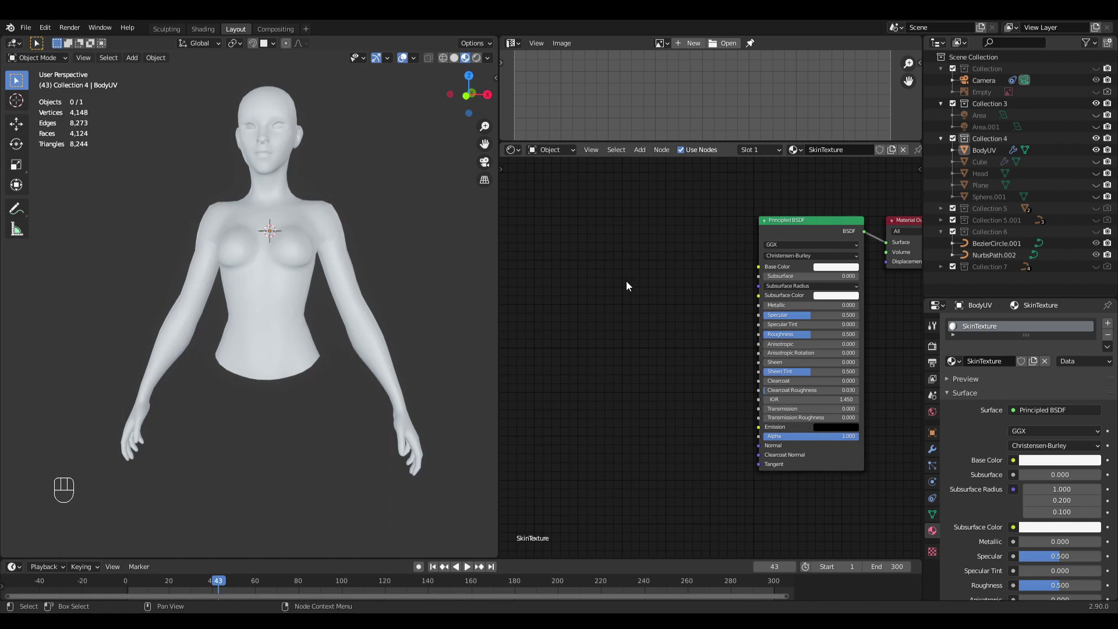
key(ctrl+s)
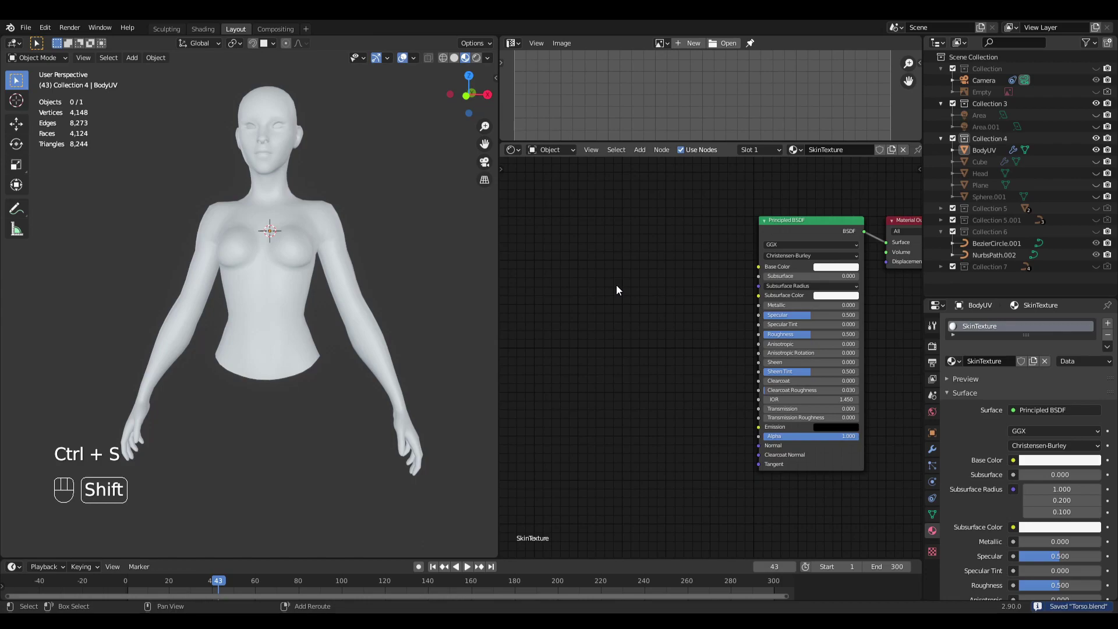
Step: Add an Image Texture node in front of the Principled BSDF, near the top of the node graph
key(shift+a)
mouse_move(600, 339)
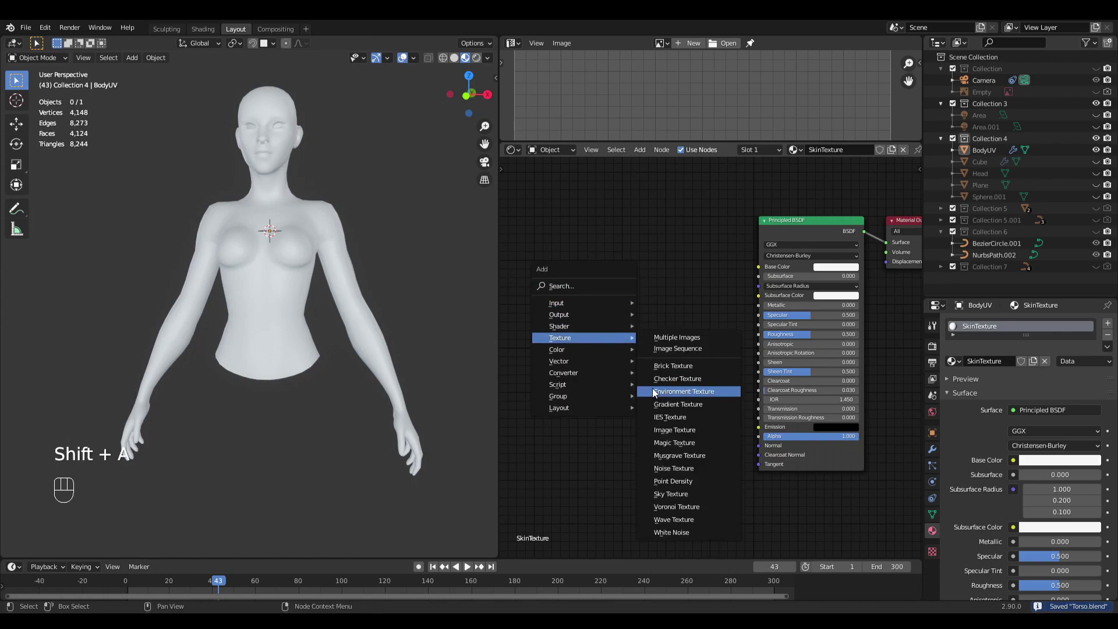
click(663, 429)
click(552, 202)
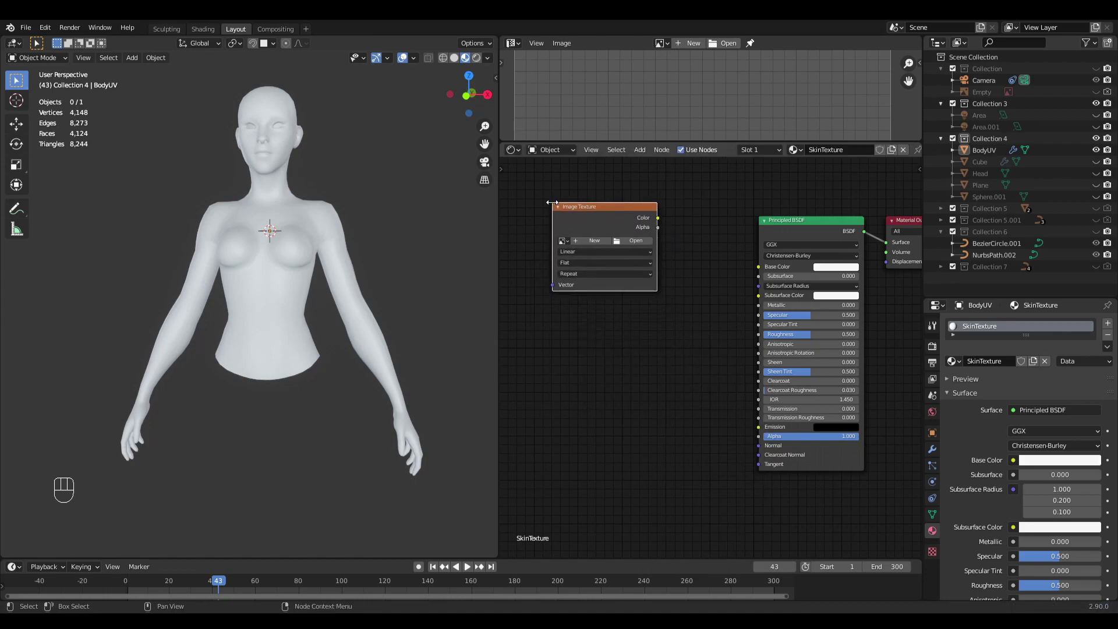
Step: Duplicate the Image Texture node three times, stacking the copies in a column below the original
key(shift+d)
click(598, 317)
middle_drag(660, 363, 659, 299)
key(shift+d)
click(643, 401)
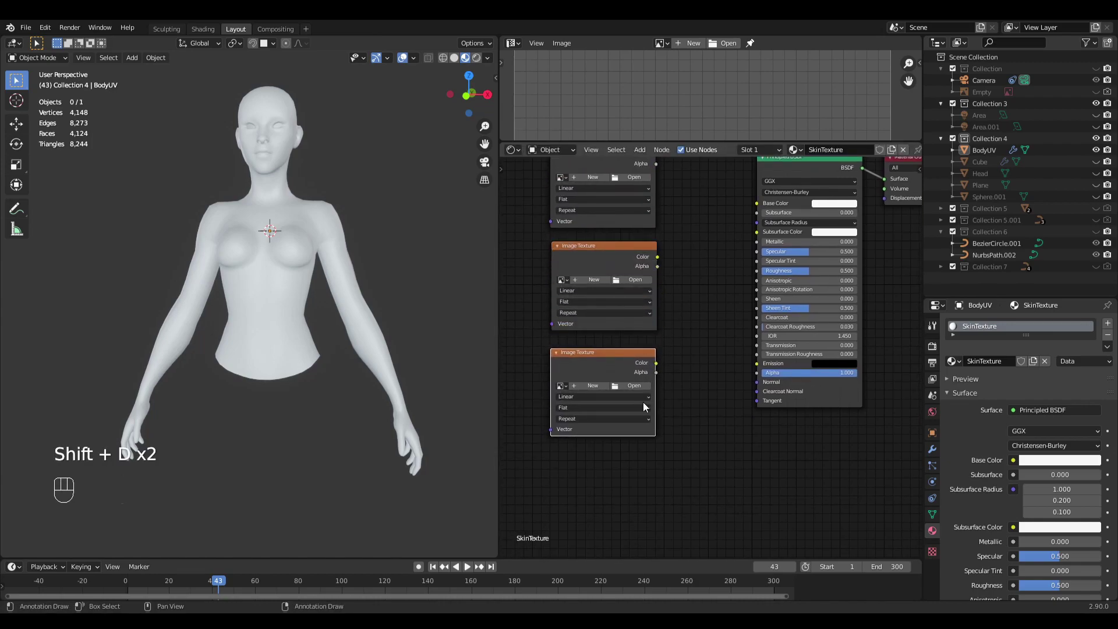
key(shift+d)
click(644, 501)
key(Home)
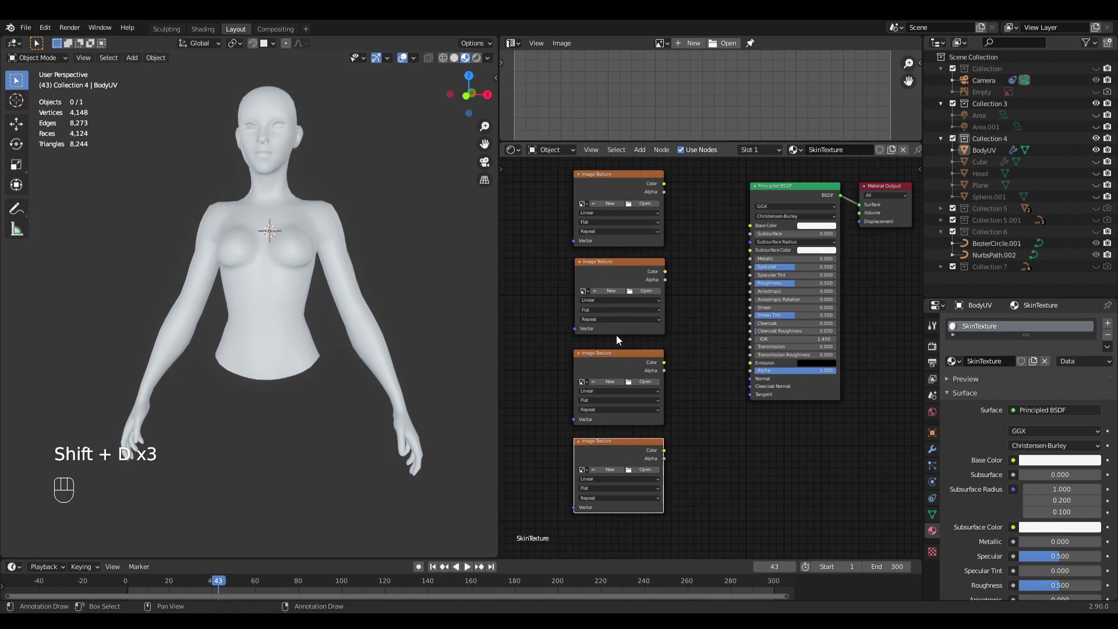
Step: Connect the topmost Image Texture's Color output to the Principled BSDF's Base Color and select that texture node
scroll(668, 319, up, 3)
drag(640, 220, 739, 269)
middle_drag(700, 300, 754, 353)
drag(638, 282, 639, 277)
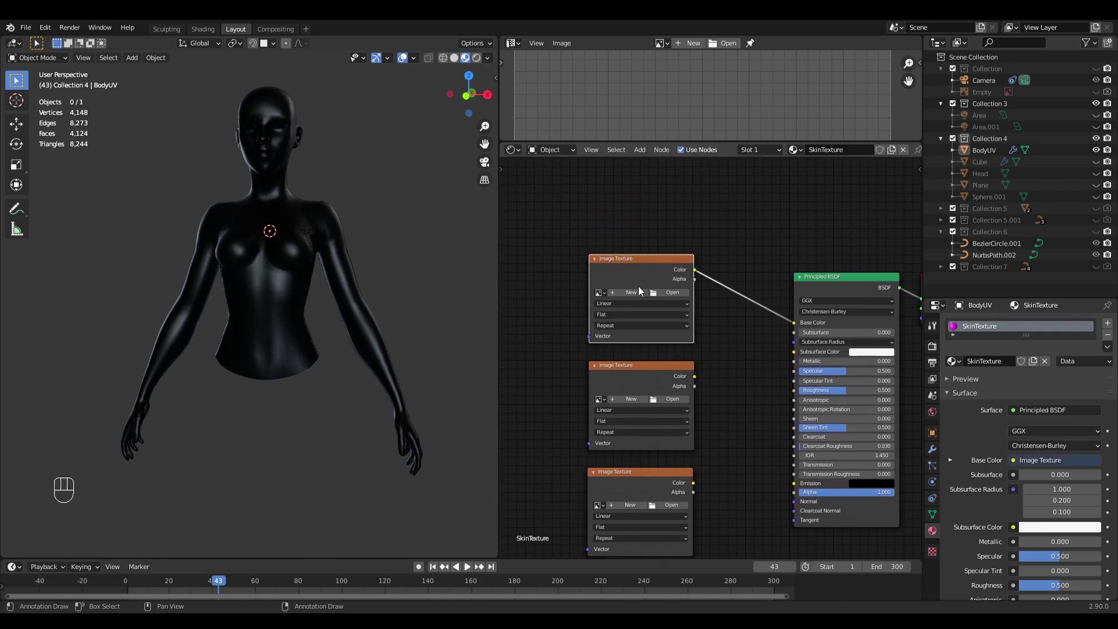
Step: Create a new 2048 × 2048 px image named Skin_Color in the topmost Image Texture node
click(638, 288)
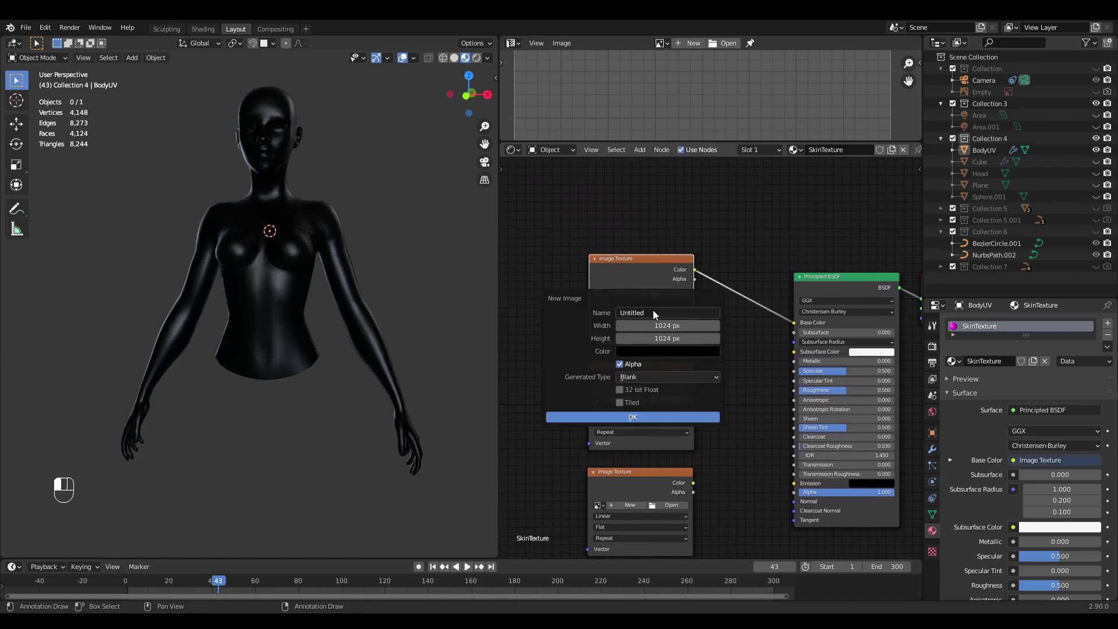
click(653, 313)
text(Skin )
text(Color)
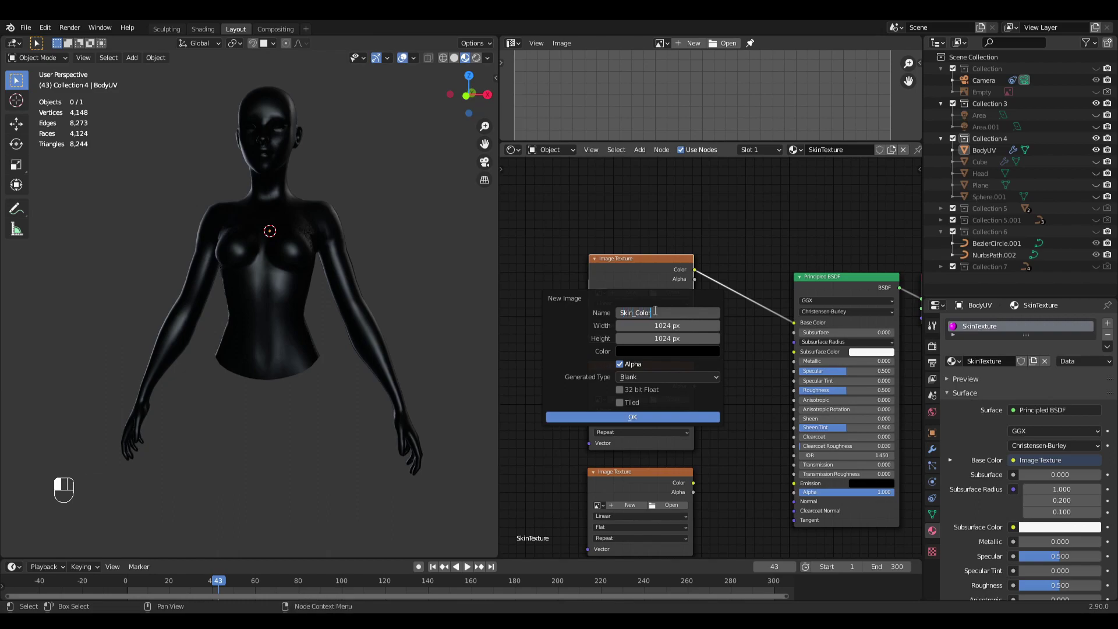
key(Tab)
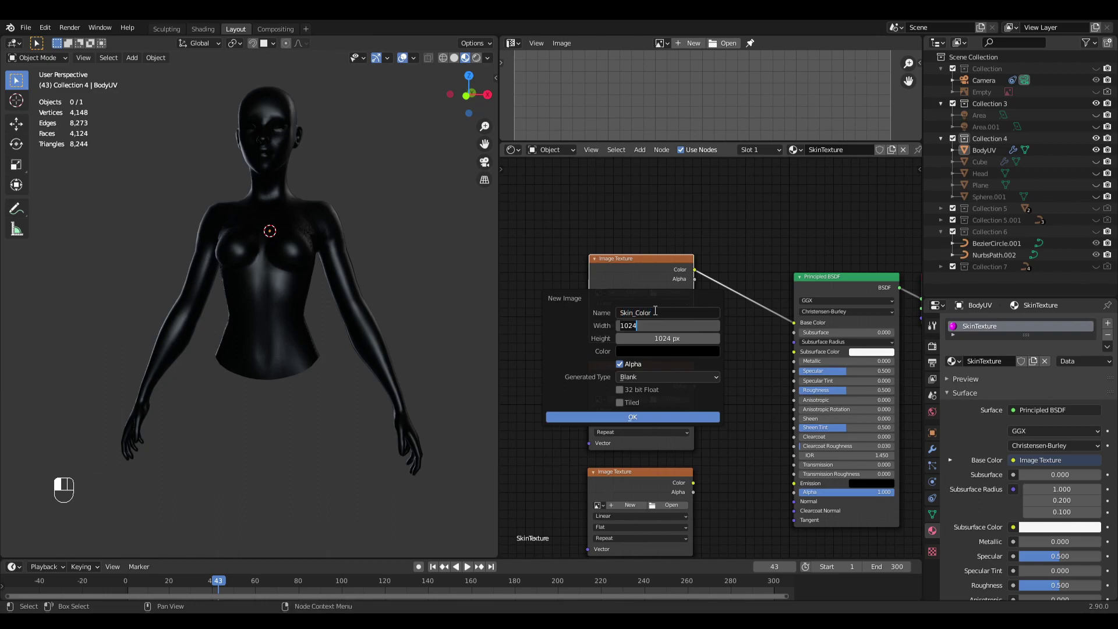
text(2048)
key(Tab)
text(20)
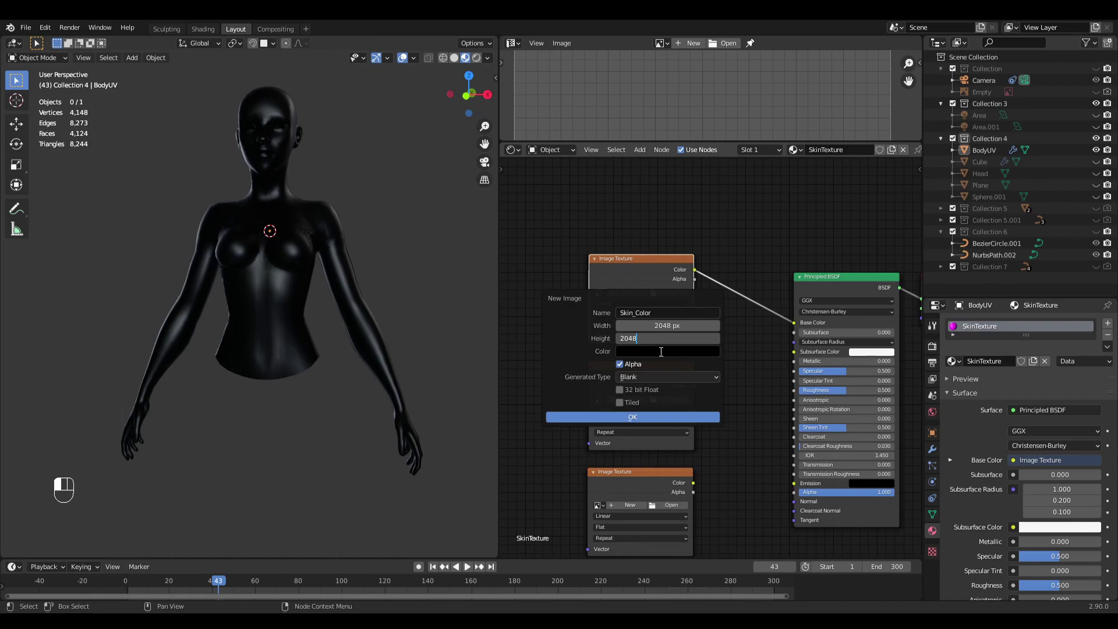
click(647, 415)
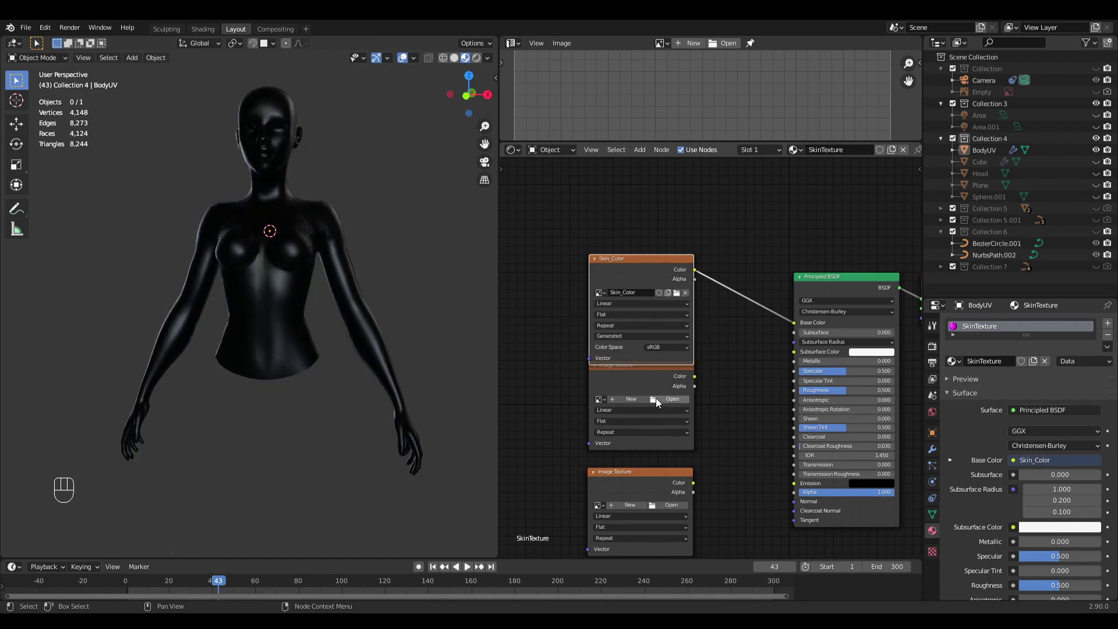
Step: Move the Skin_Color node up so it sits clear of the empty Image Texture node below it
middle_drag(349, 344, 319, 351)
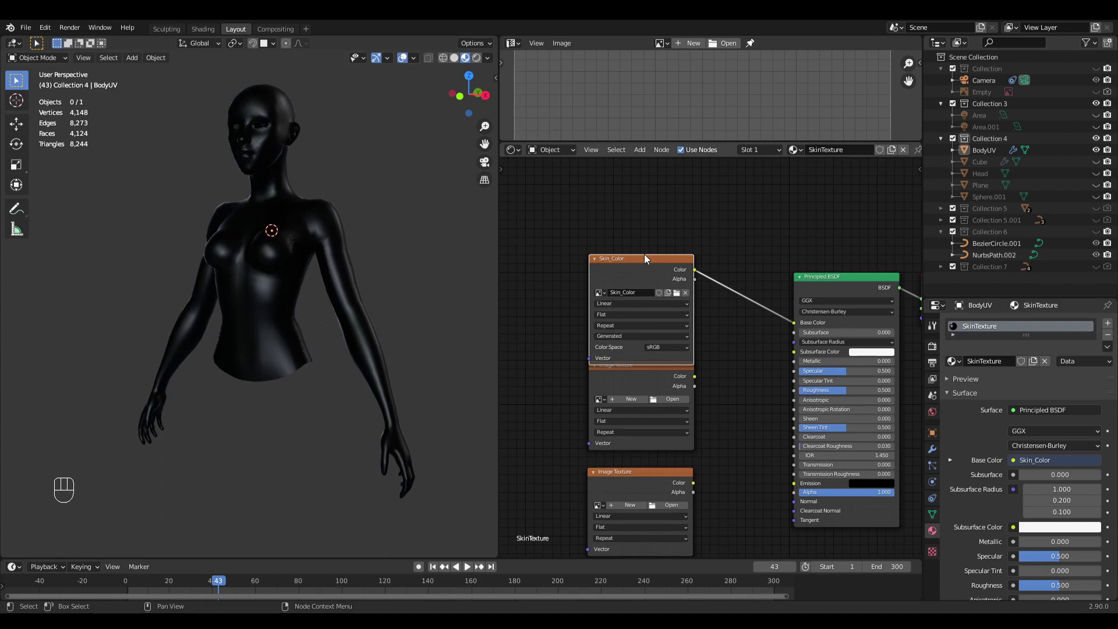
drag(641, 261, 641, 251)
drag(637, 369, 638, 373)
drag(655, 260, 657, 209)
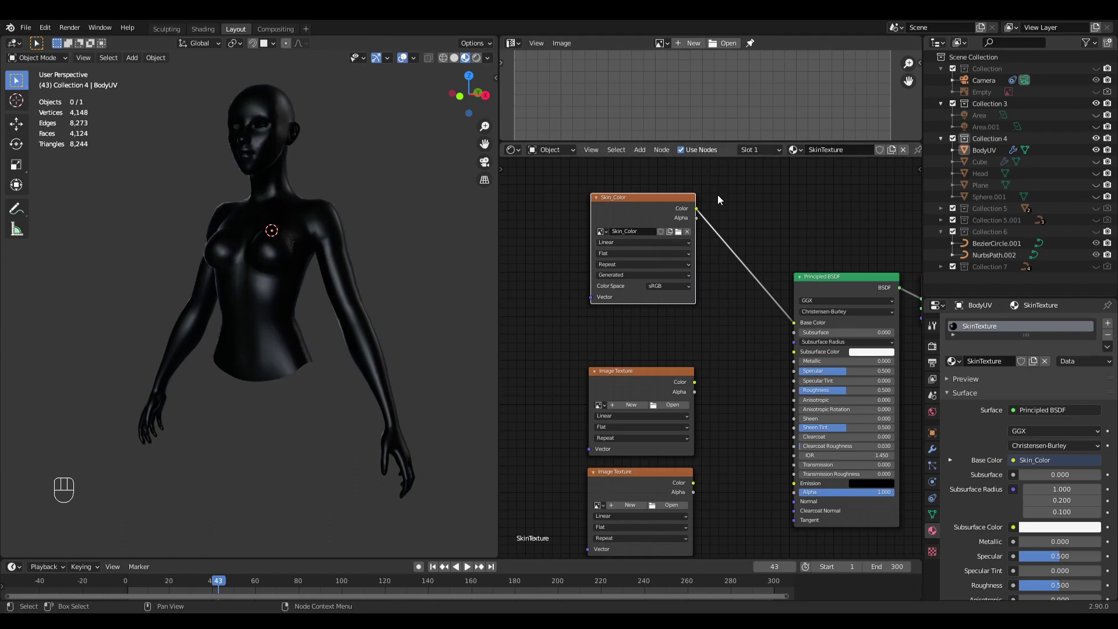
Step: Change the area above the node graph to an Image Editor showing Skin_Color and make it taller
click(660, 43)
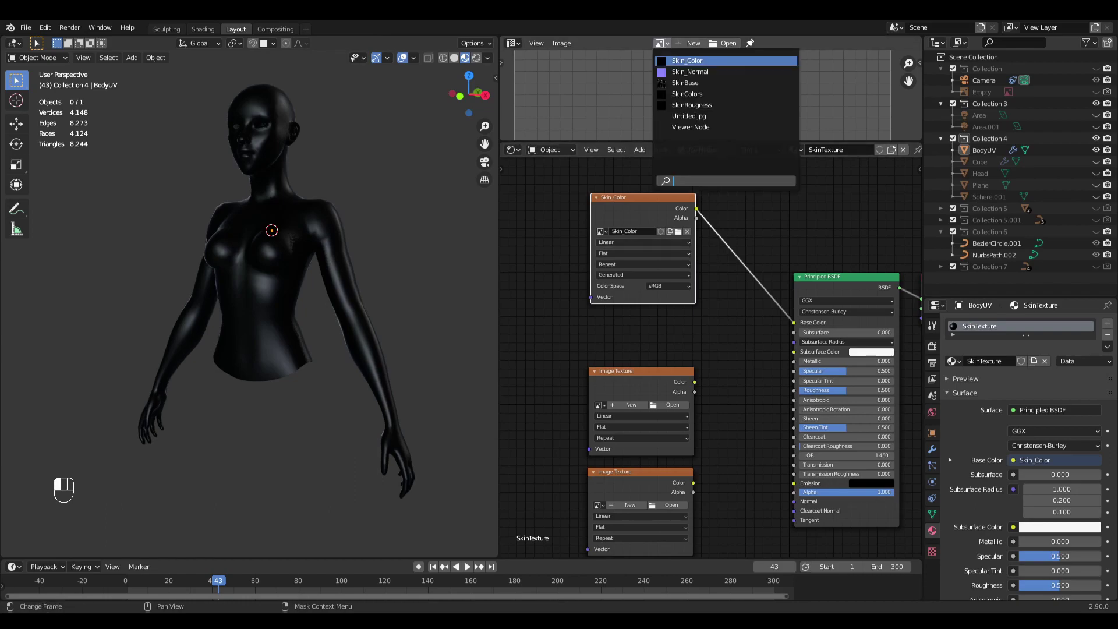
click(512, 43)
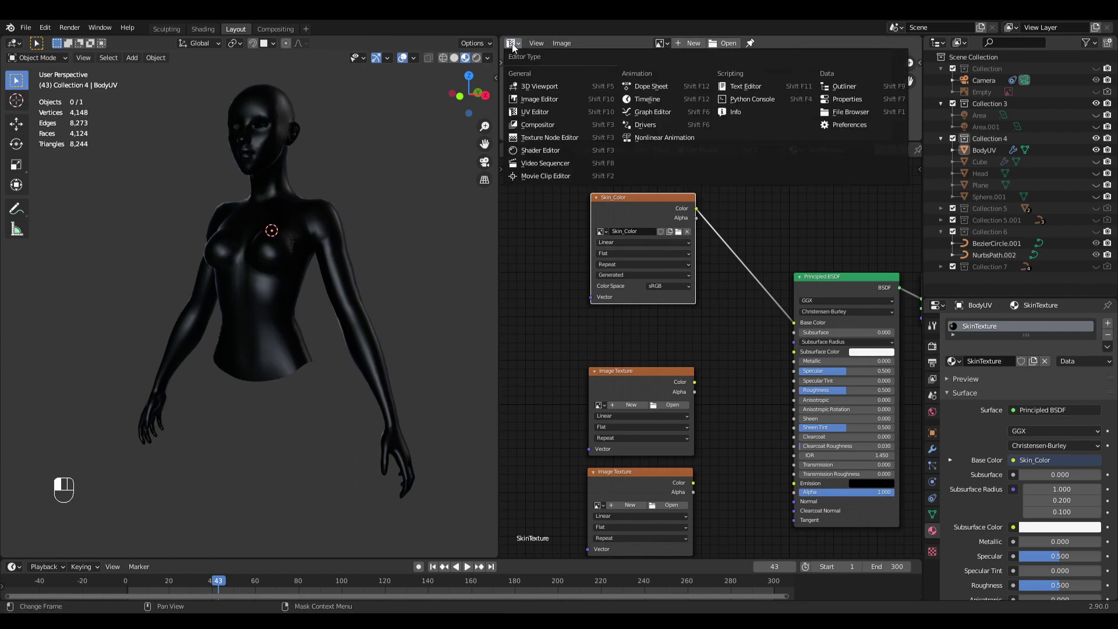
click(541, 99)
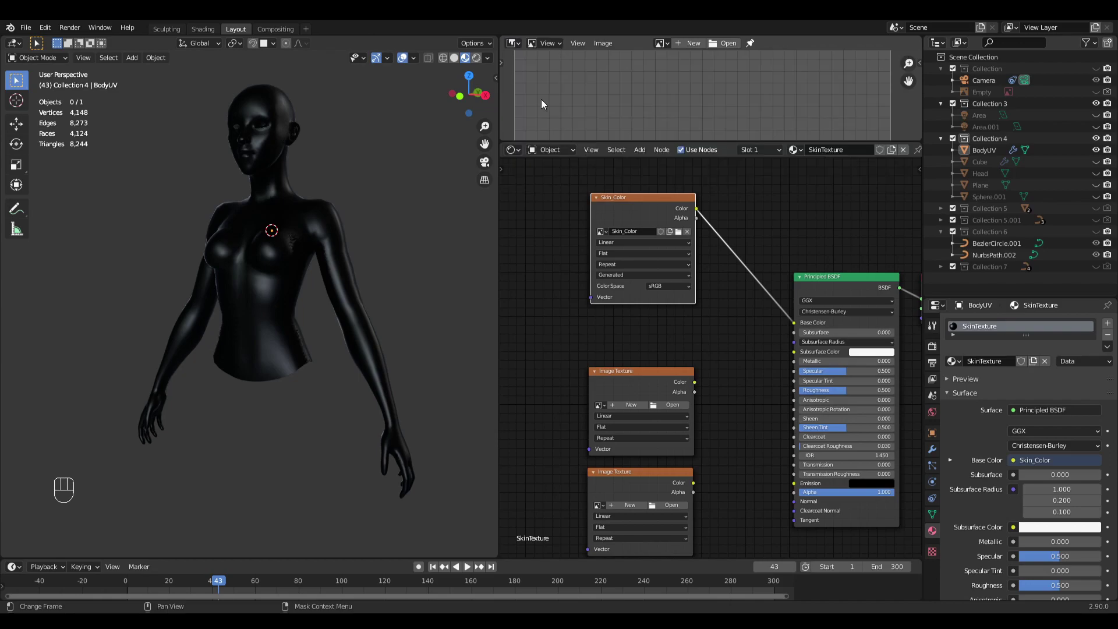
click(514, 41)
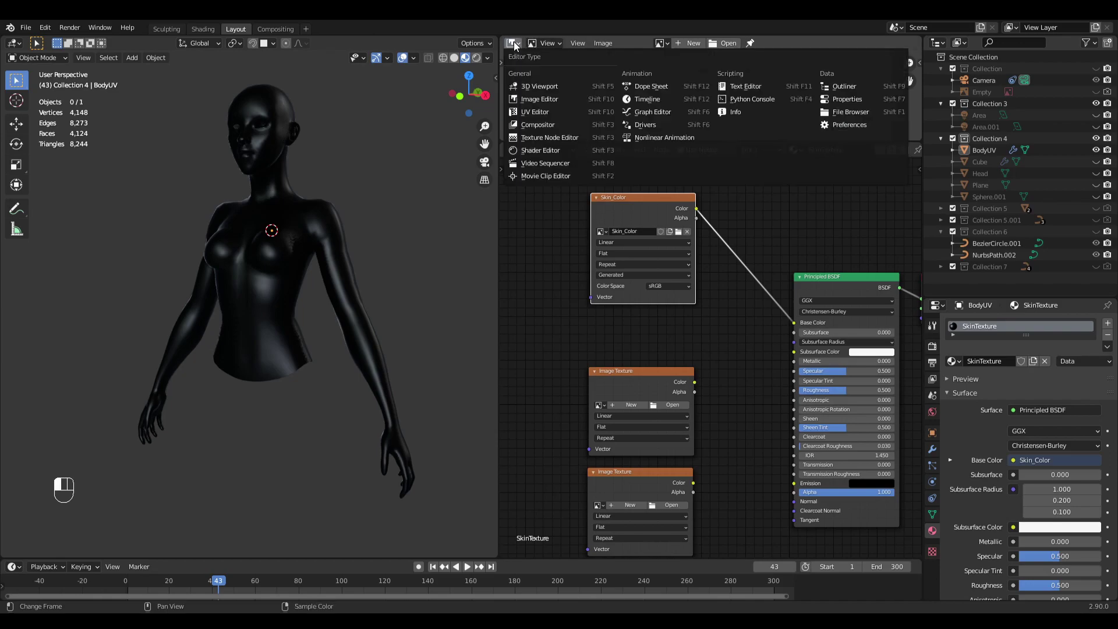
click(543, 100)
drag(669, 143, 670, 171)
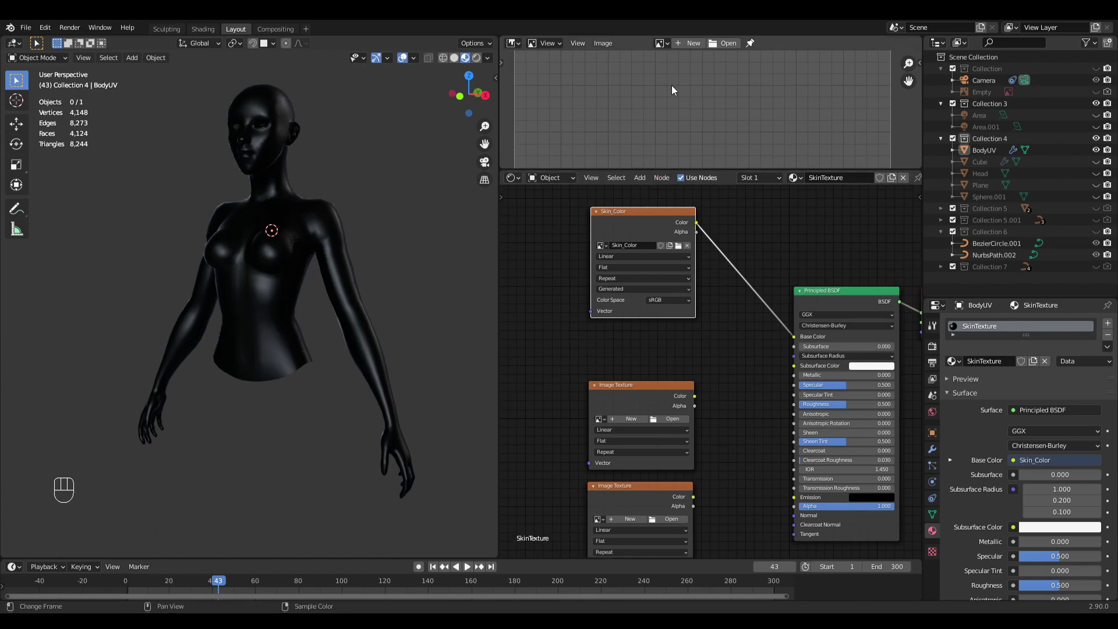
click(661, 42)
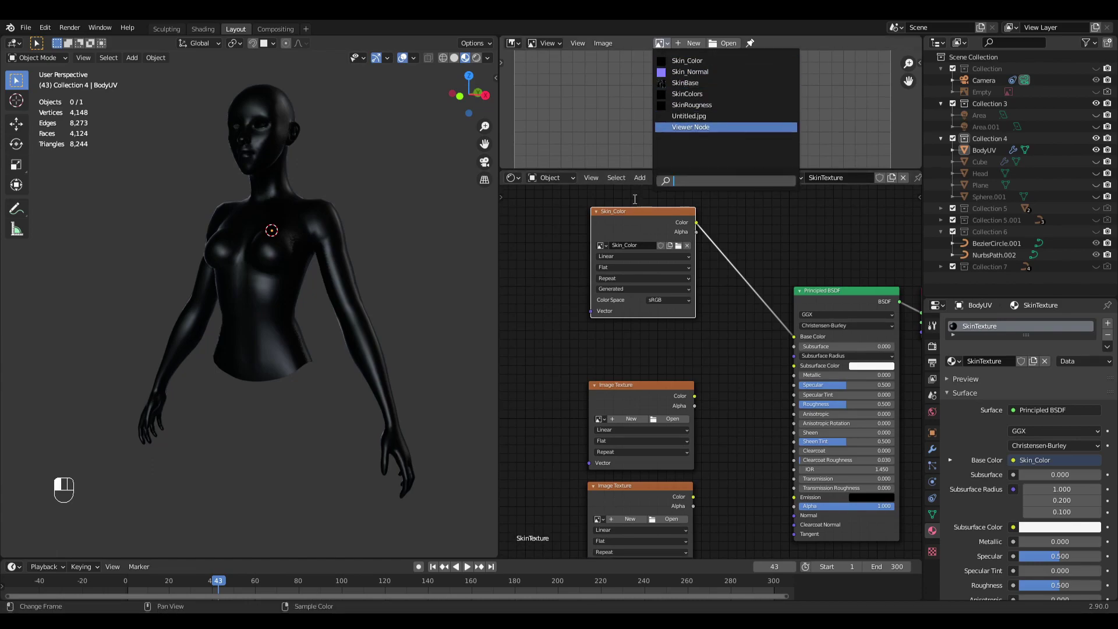
click(687, 60)
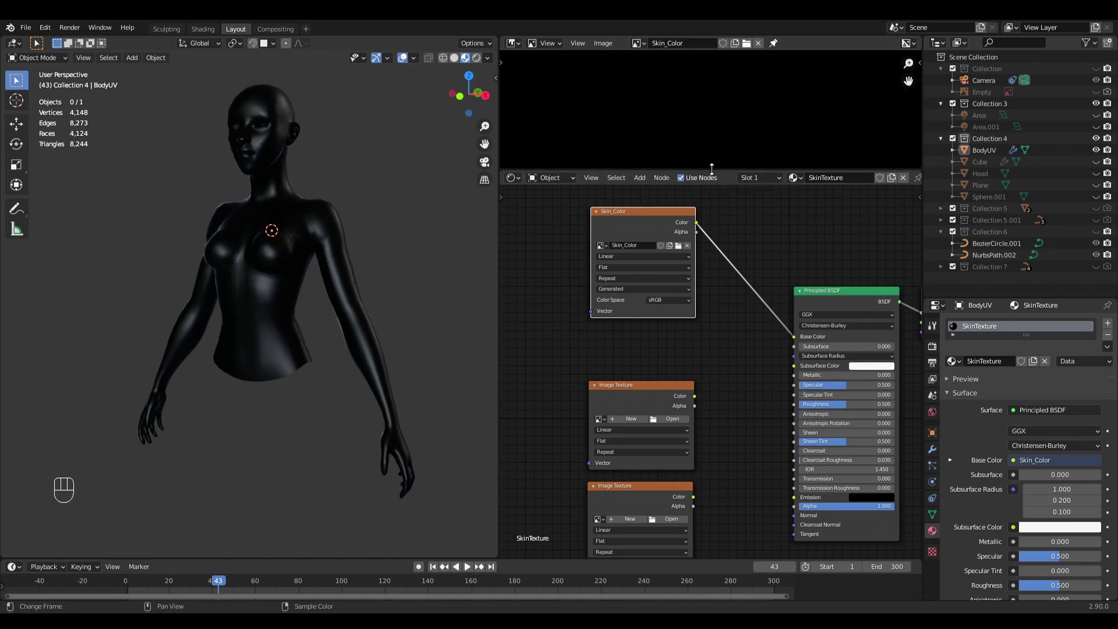
drag(714, 170, 708, 233)
Step: Reposition the Skin_Color node in open space above the other texture nodes and save the file
scroll(729, 319, down, 2)
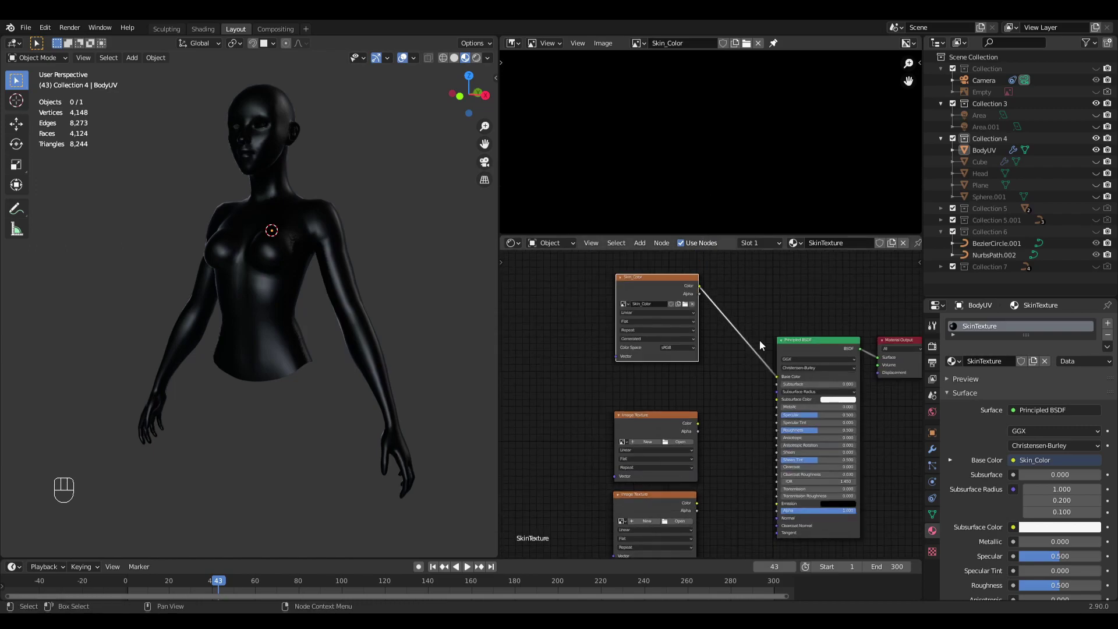
middle_drag(760, 341, 745, 418)
drag(666, 328, 668, 337)
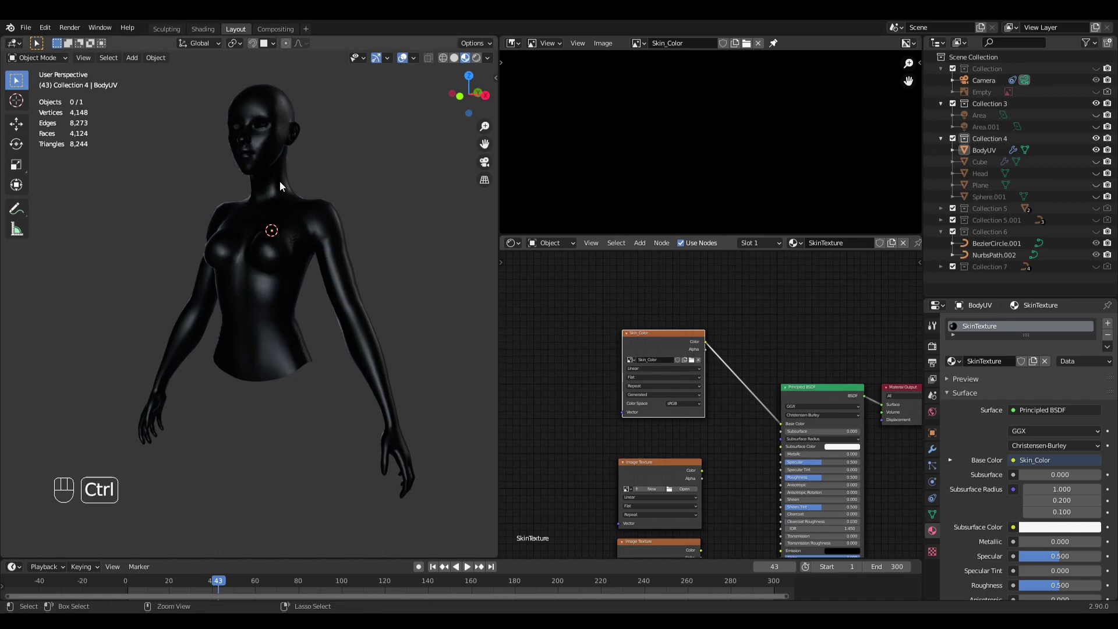
key(ctrl+s)
drag(644, 335, 642, 318)
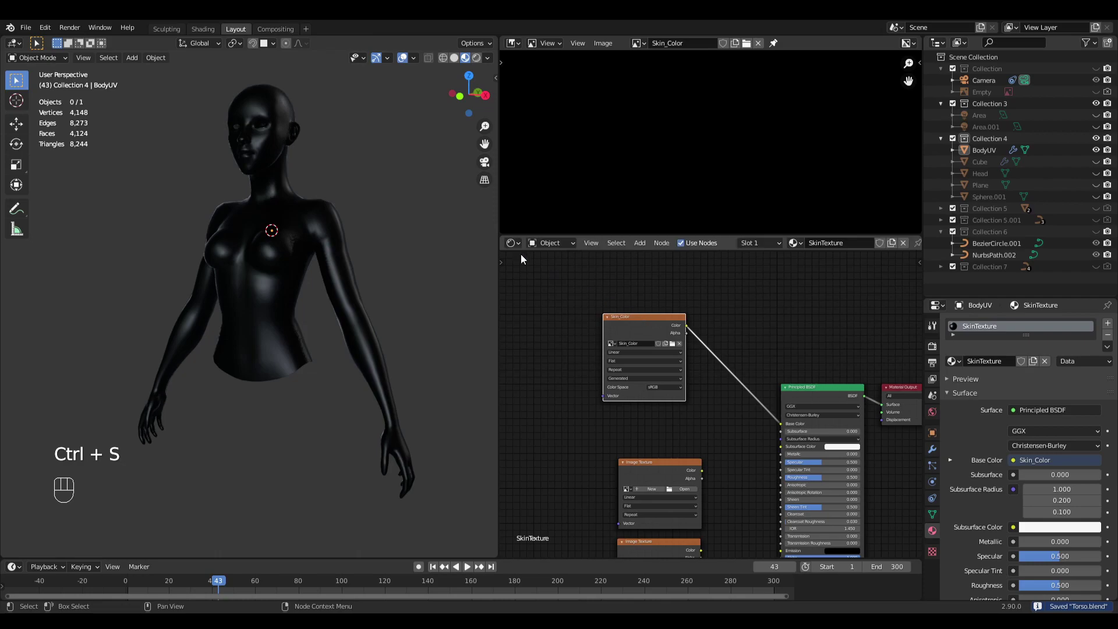
Step: Set the 3D viewport to Solid shading and switch BodyUV to Texture Paint mode
click(447, 57)
click(454, 57)
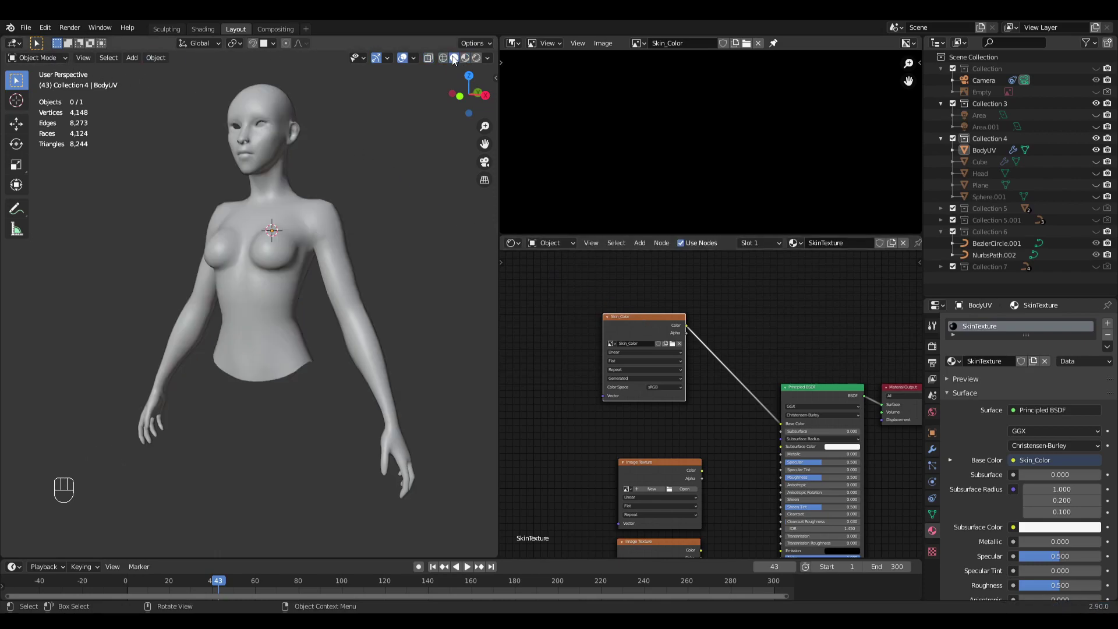
click(36, 53)
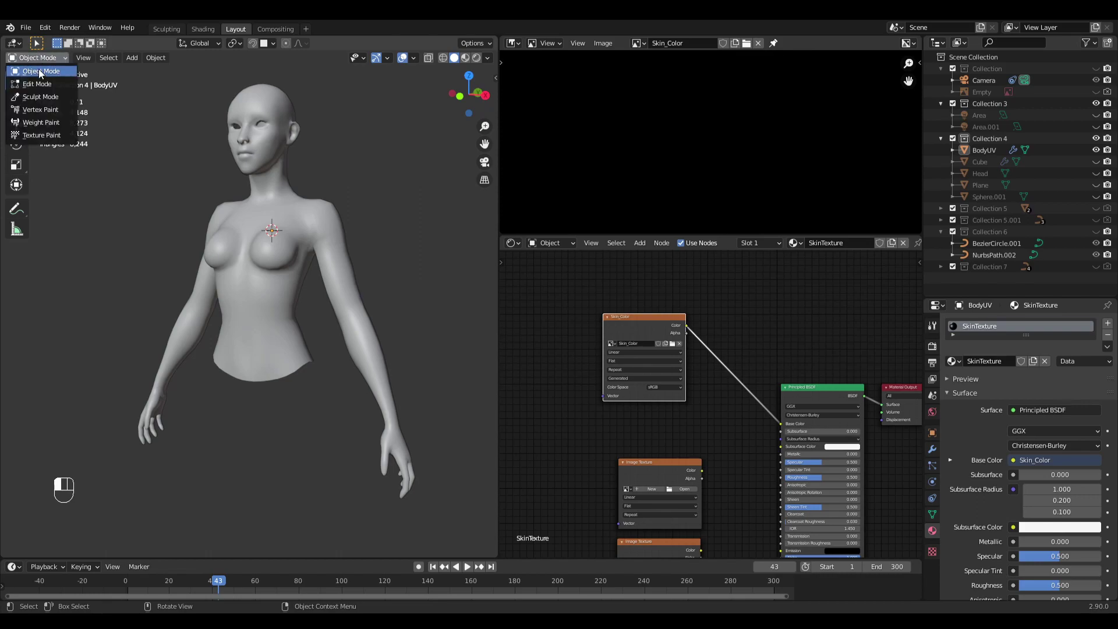
click(43, 135)
middle_drag(306, 239, 335, 259)
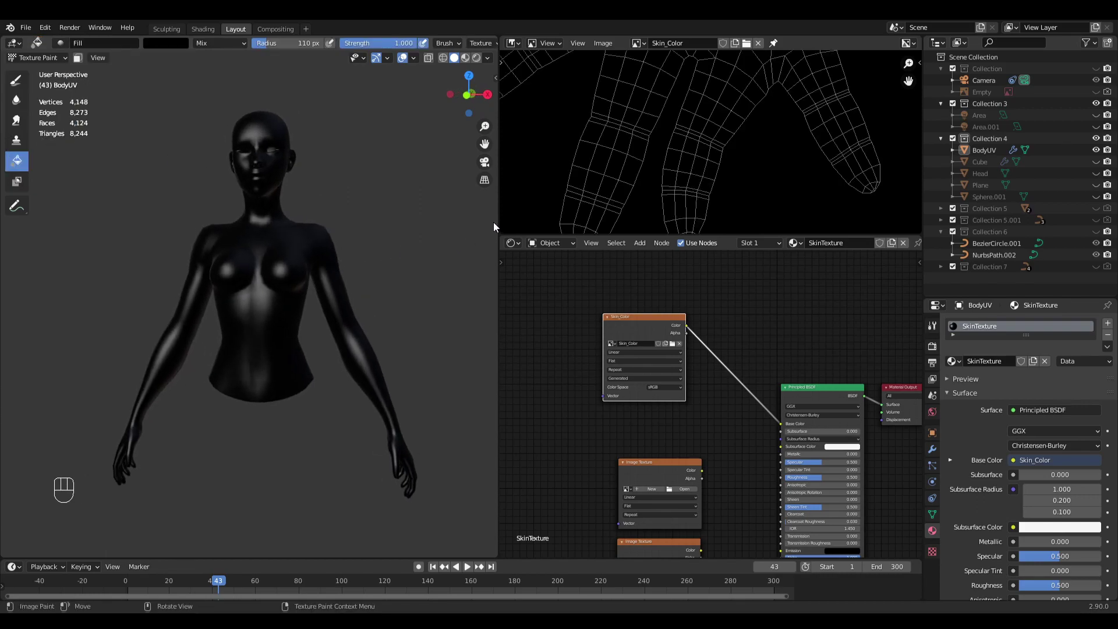
Step: Widen the 3D viewport and create a new color palette in the Fill brush settings
drag(498, 201, 782, 208)
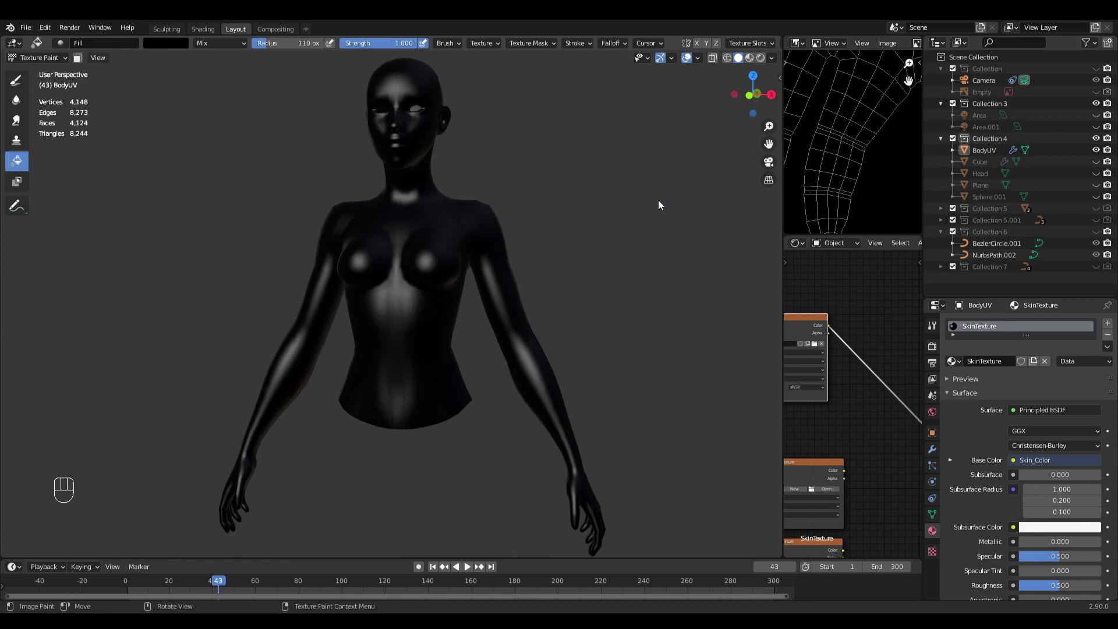
key(n)
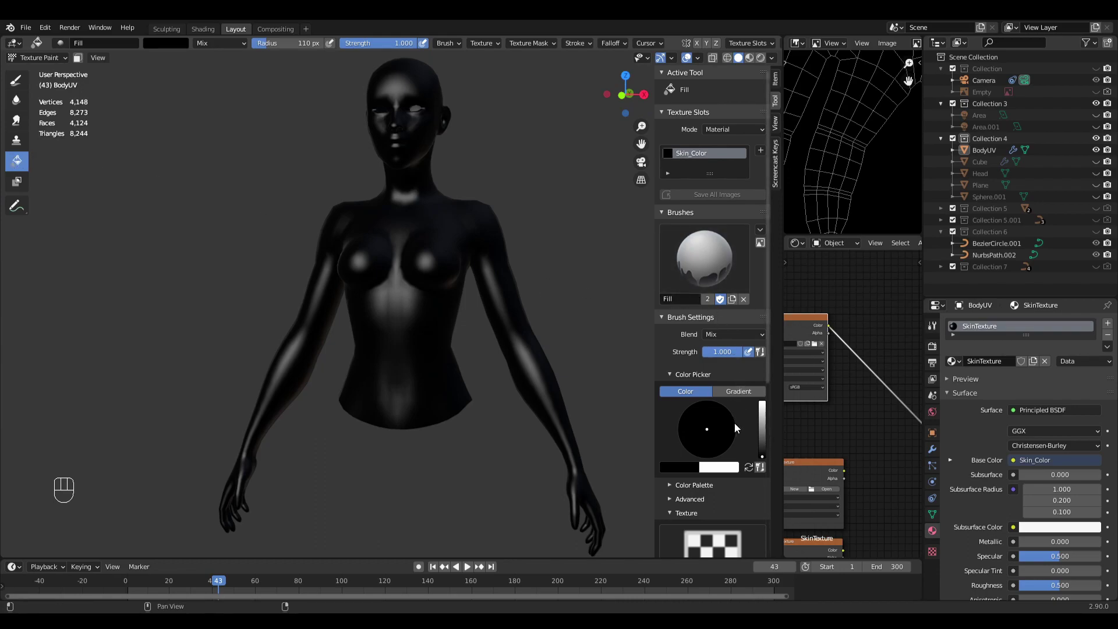
scroll(689, 382, down, 2)
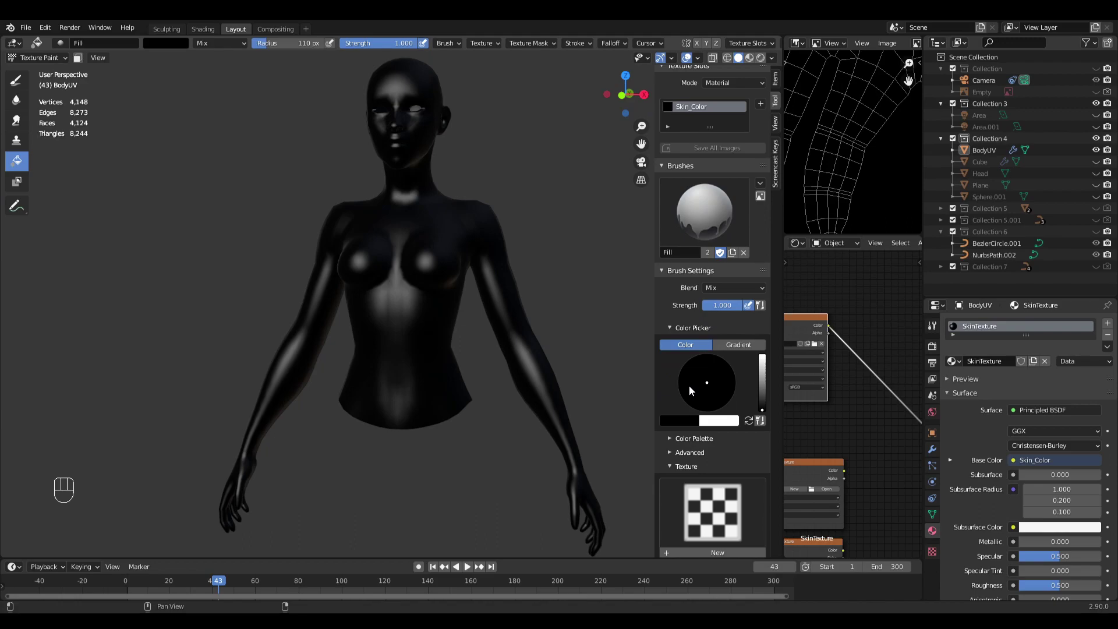
click(670, 438)
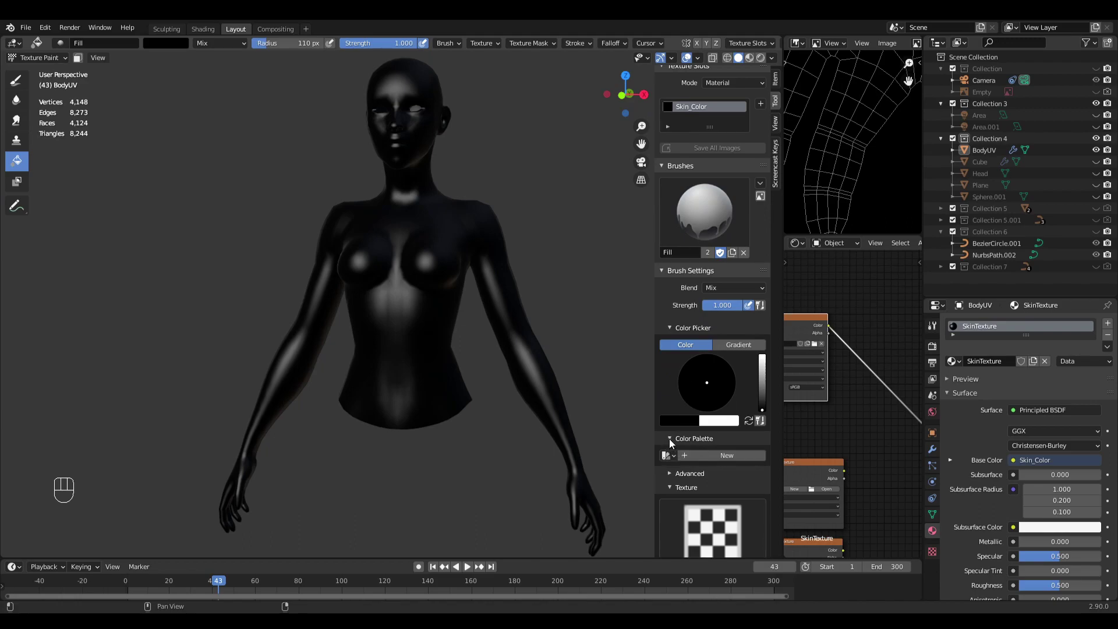
click(705, 455)
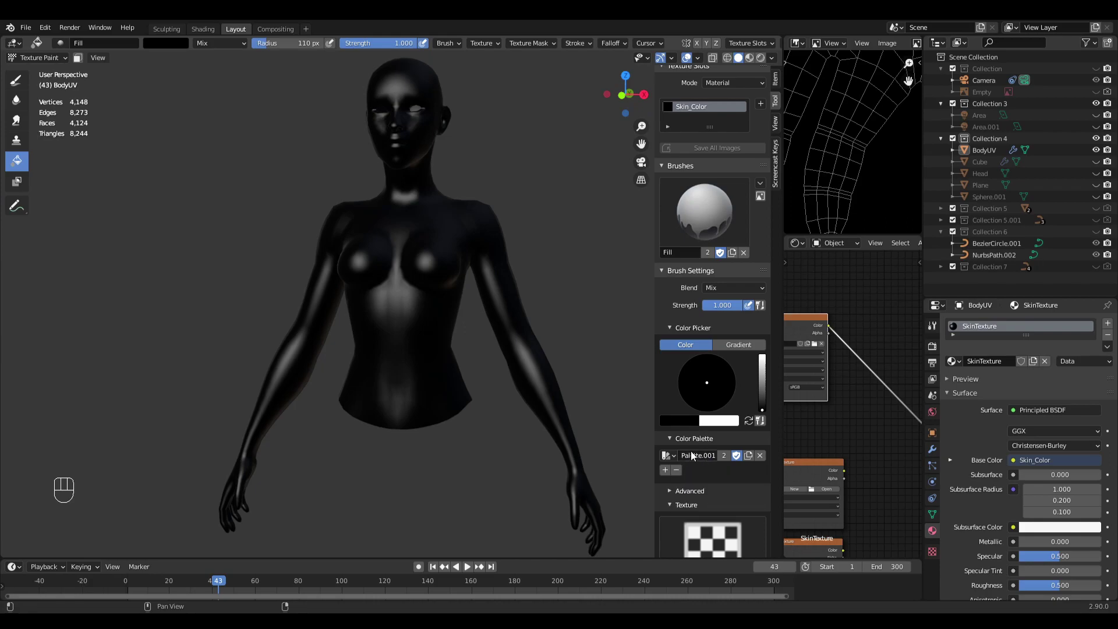
Step: Set the Fill brush color to a pale skin tone with hue 0.106, saturation 0.323 and value 1.000
click(684, 421)
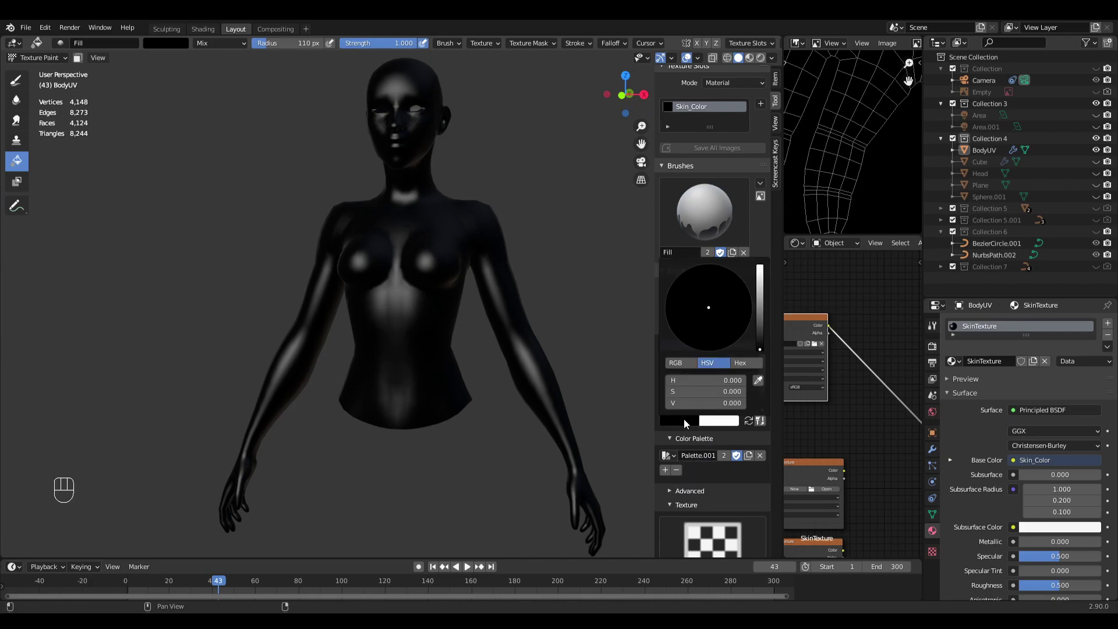
drag(759, 301, 759, 265)
click(702, 315)
drag(701, 316, 701, 317)
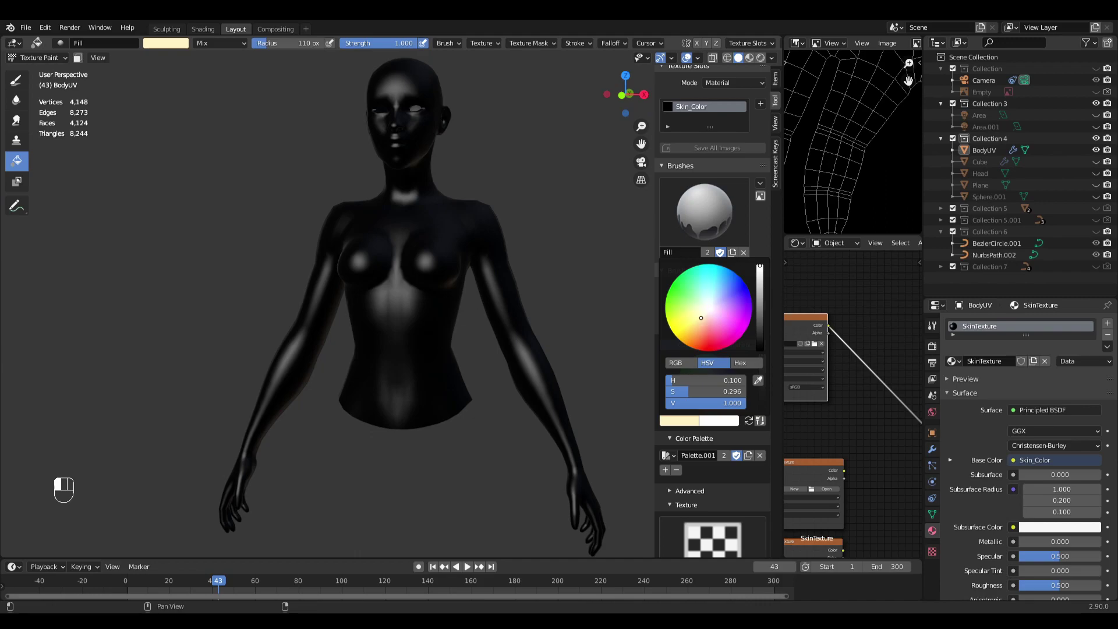
drag(700, 317, 701, 317)
click(700, 318)
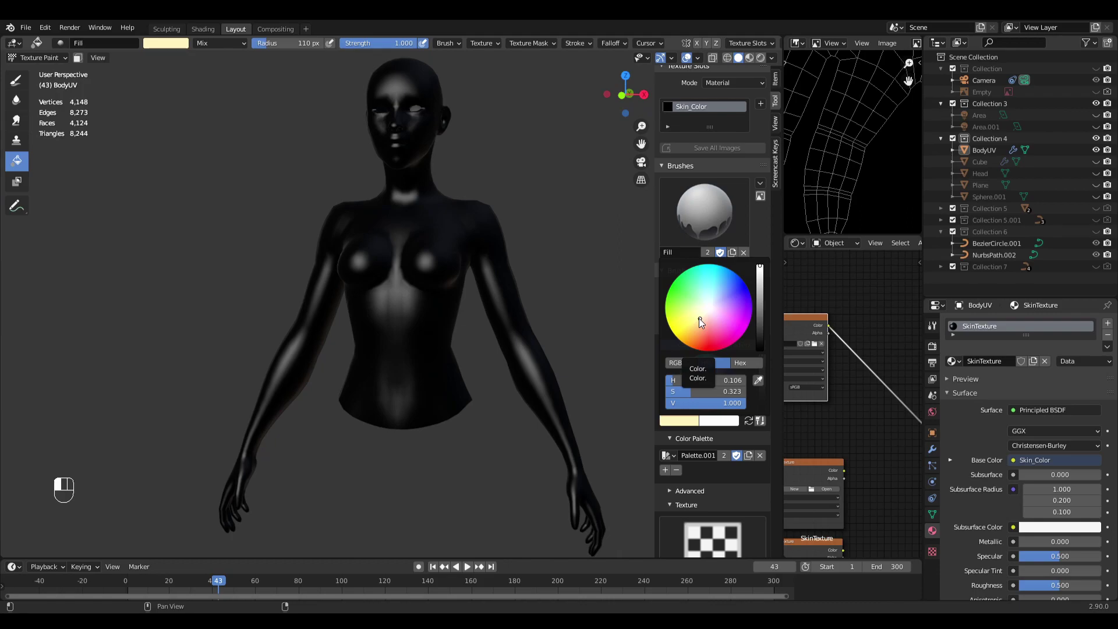
Step: Save the file and fill the whole body with the pale skin color
key(ctrl)
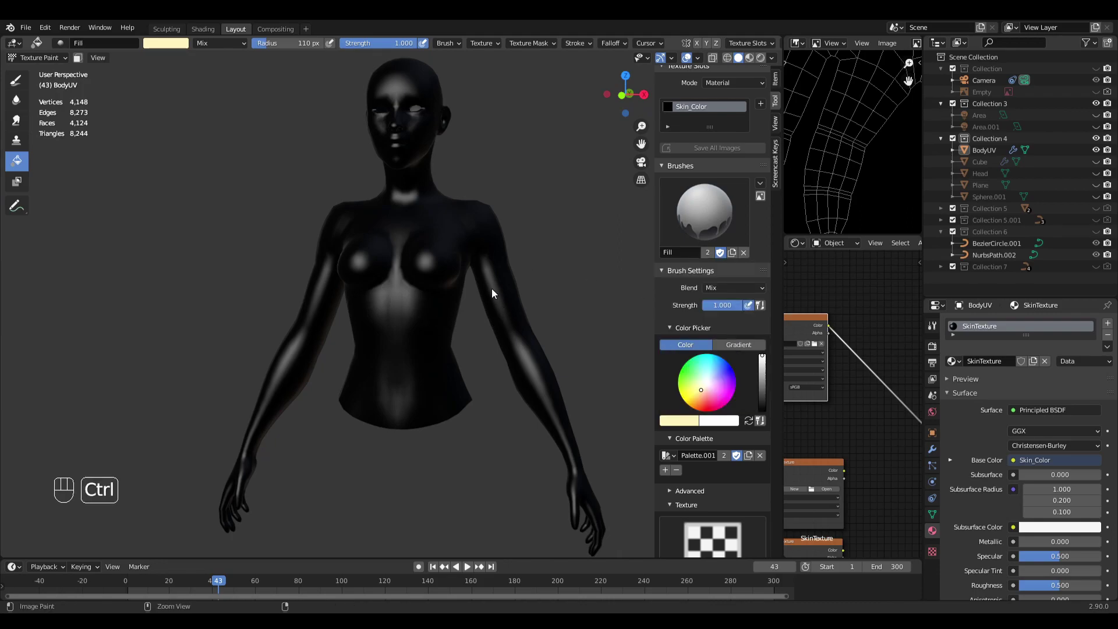
key(ctrl+s)
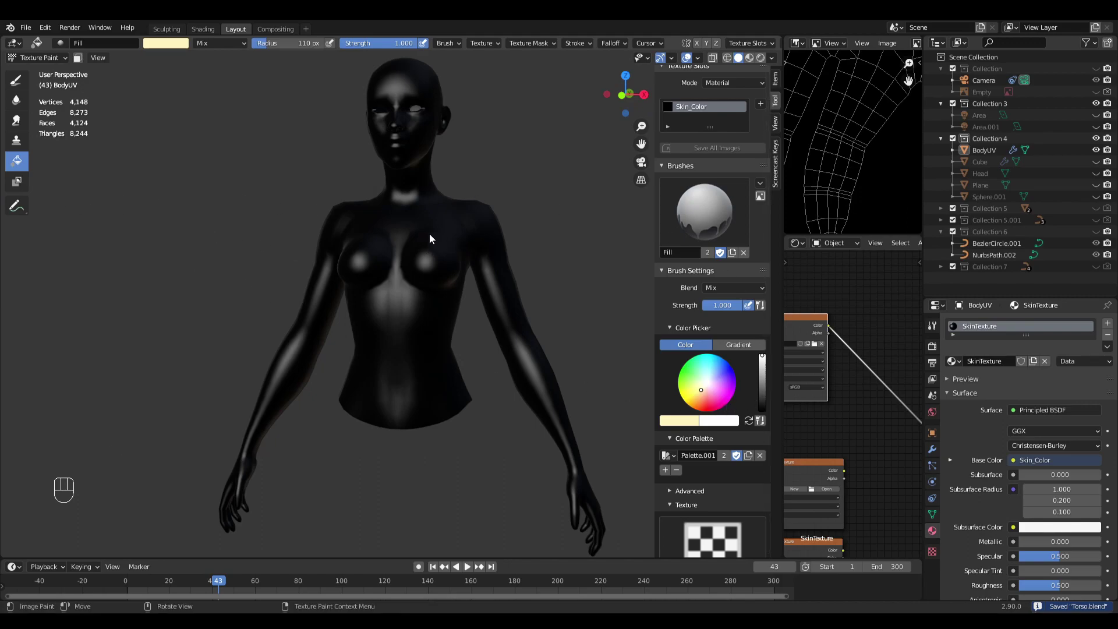
click(399, 228)
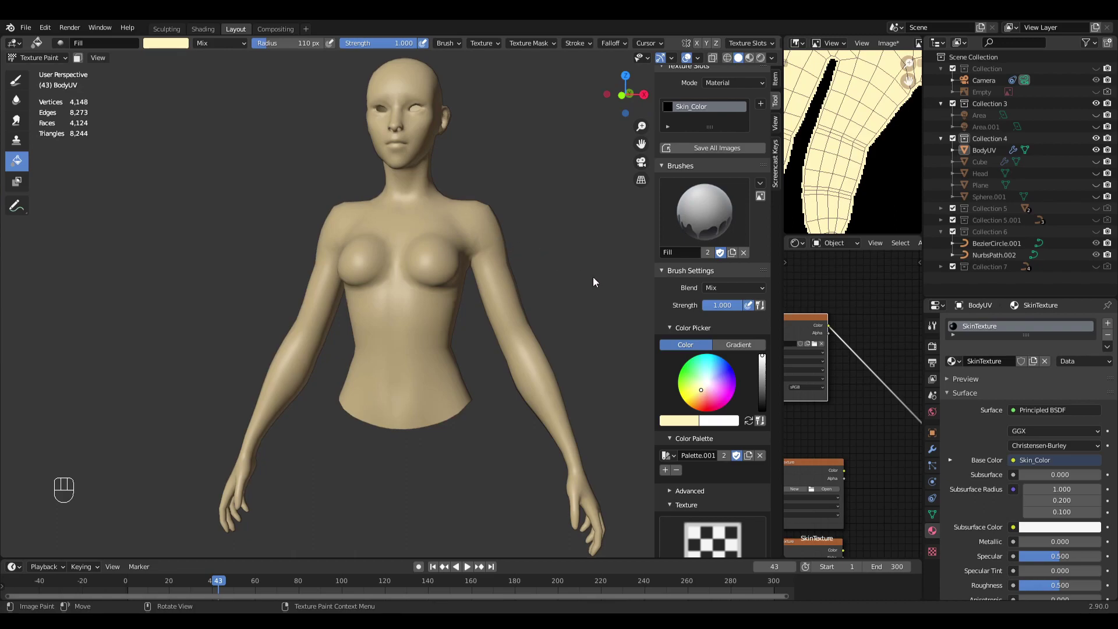
click(419, 222)
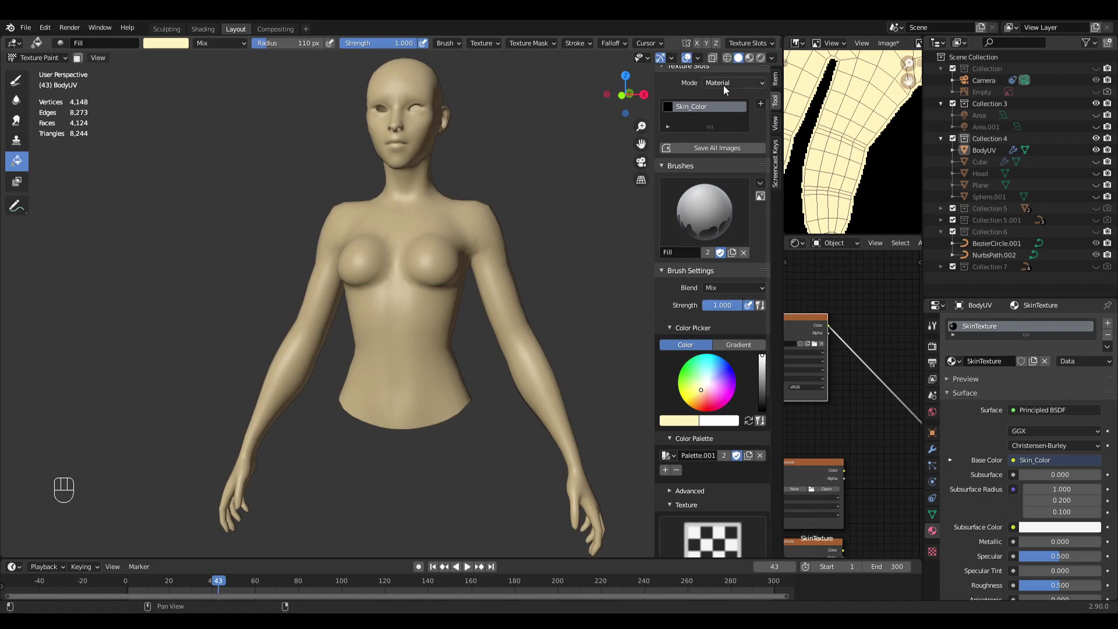
Step: Widen the 3D viewport and set the texture paint Bleed to 5 px
click(752, 43)
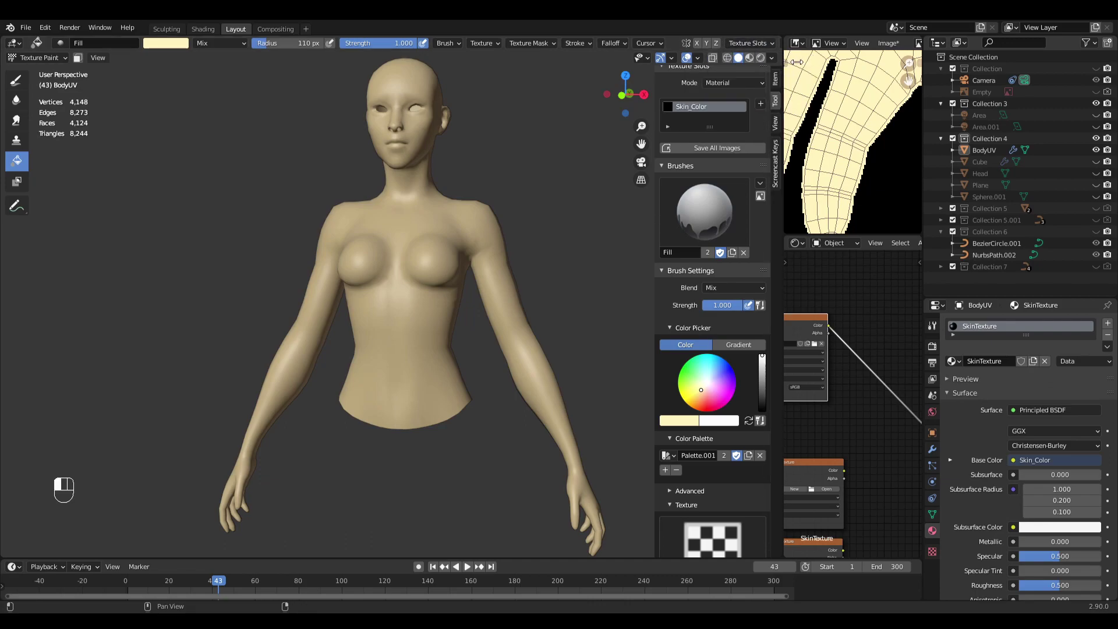
drag(783, 137, 891, 135)
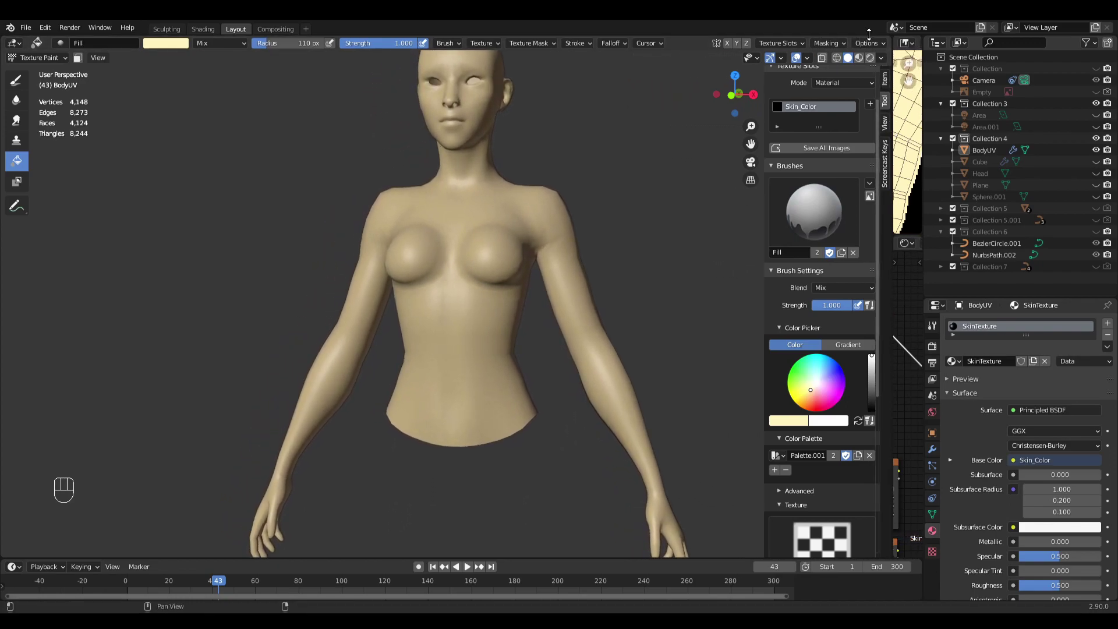
click(871, 43)
click(882, 67)
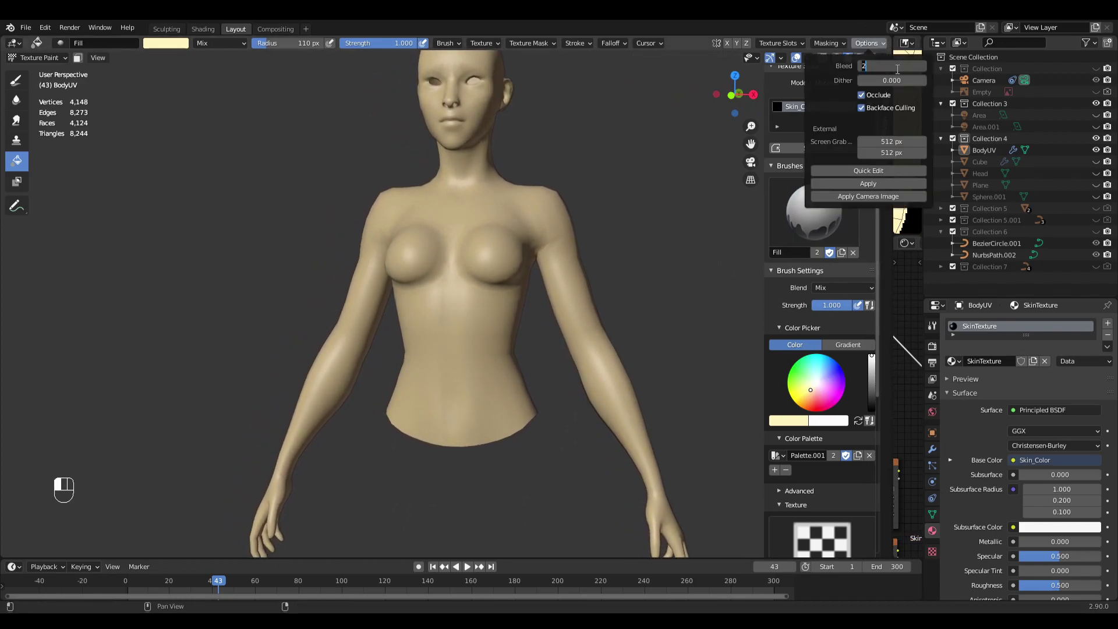
text(5)
key(Return)
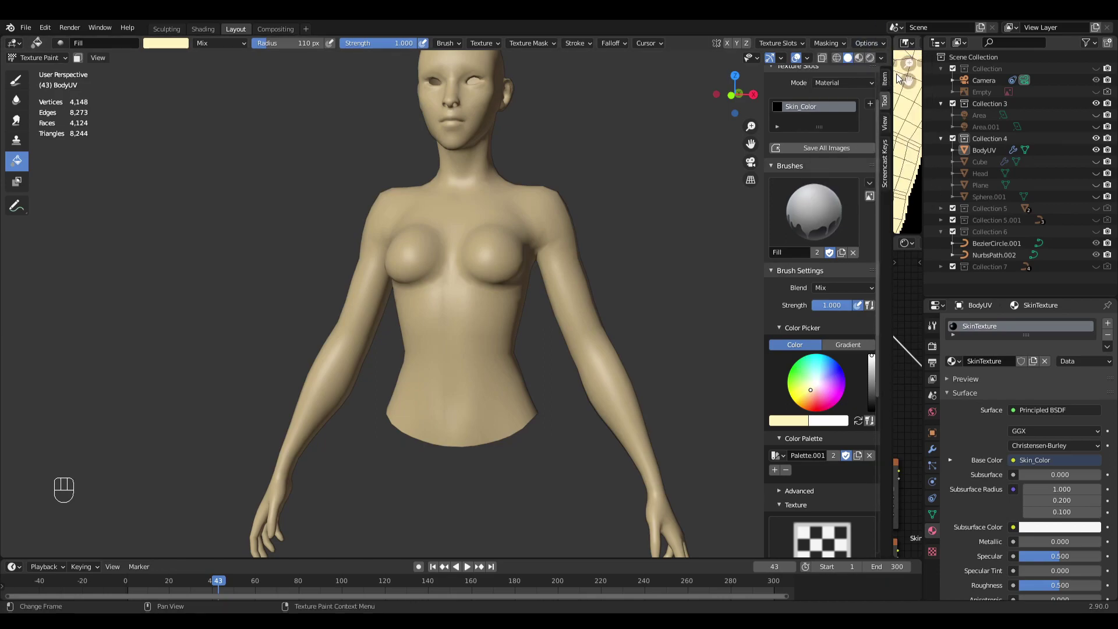
Step: Enlarge the image editor and fill the body again with the pale skin color using the new bleed margin
drag(893, 73, 706, 74)
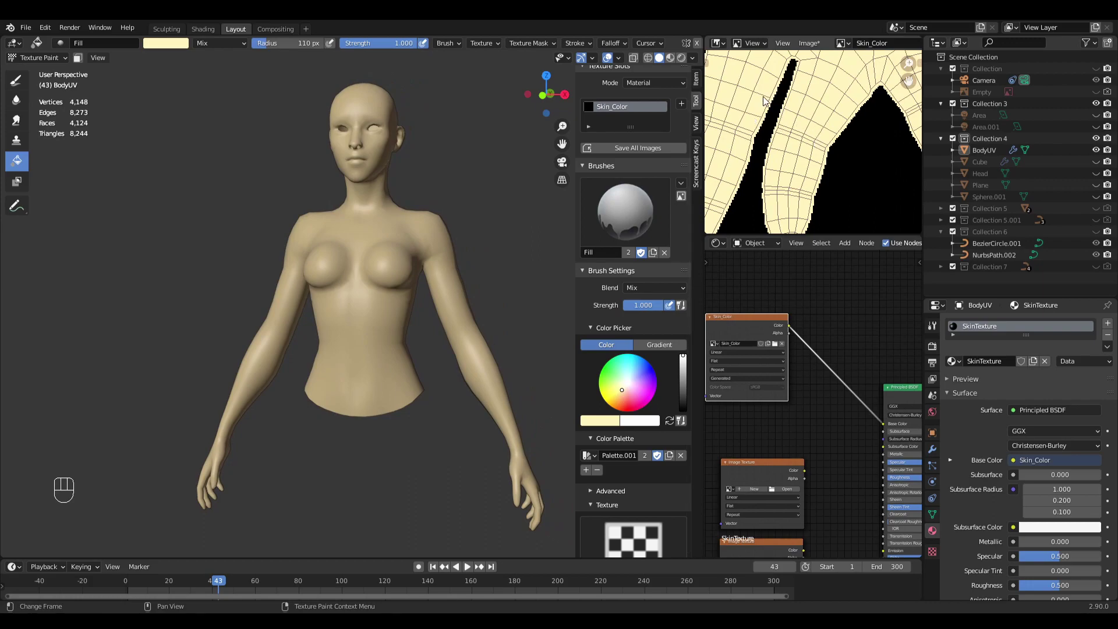
scroll(802, 152, down, 2)
scroll(802, 153, up, 3)
scroll(809, 153, down, 4)
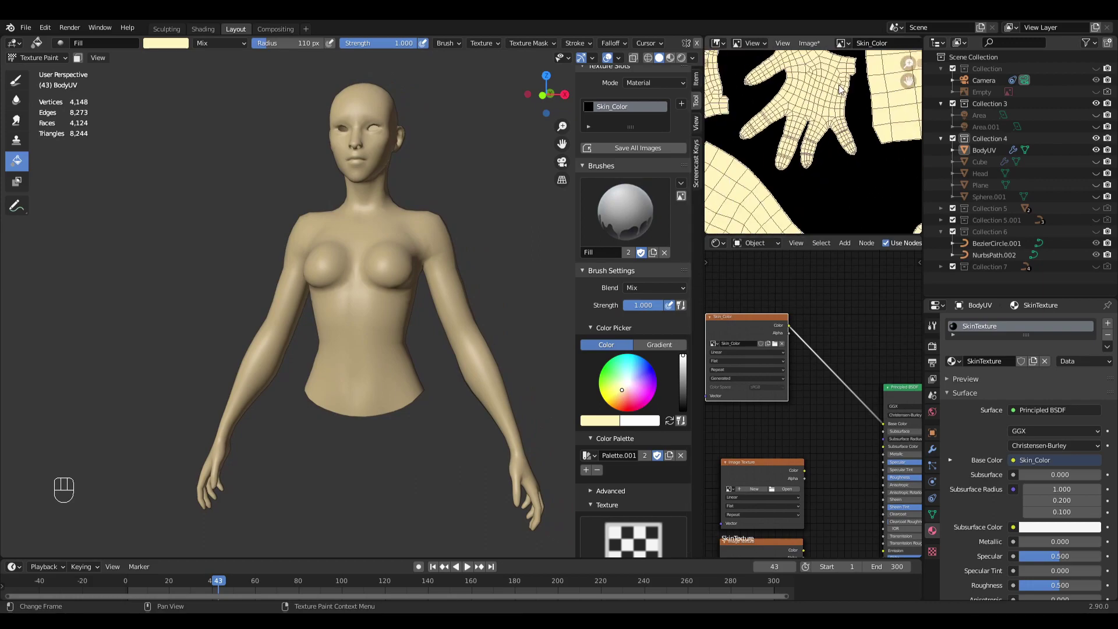
scroll(837, 154, up, 6)
scroll(837, 153, up, 2)
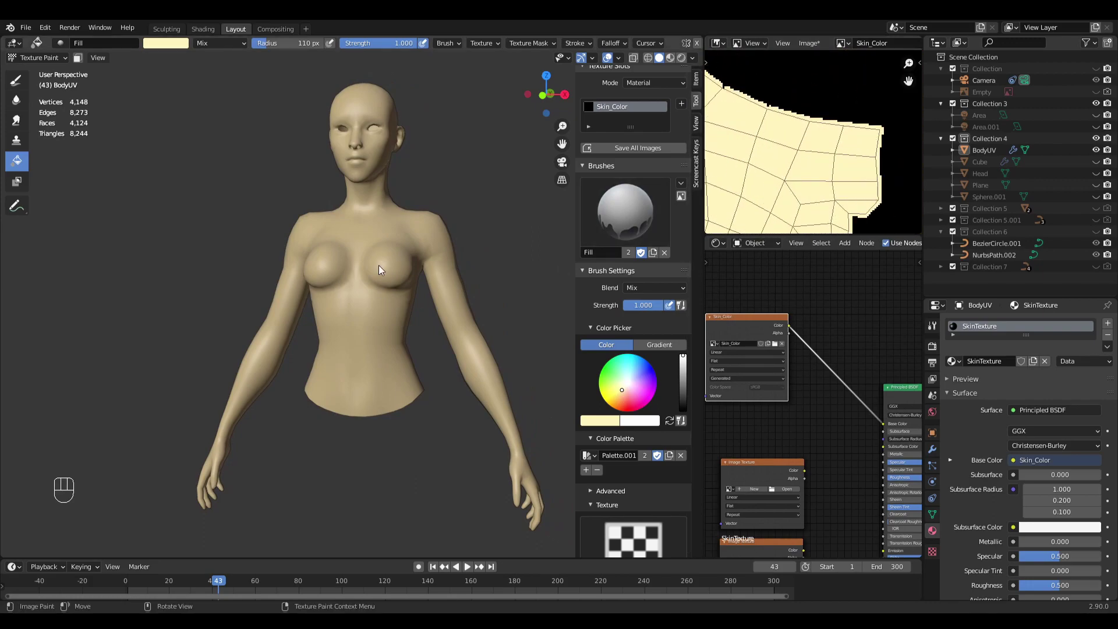
click(385, 236)
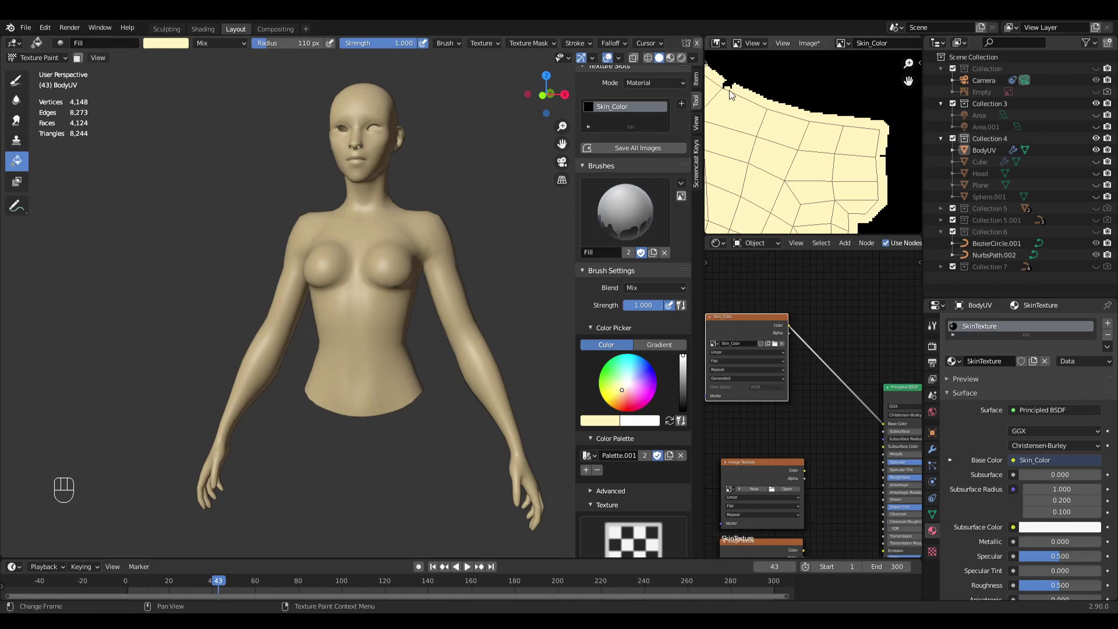
Step: Examine the painted margins around the hand and finger UV islands in the Skin_Color image
scroll(828, 131, down, 6)
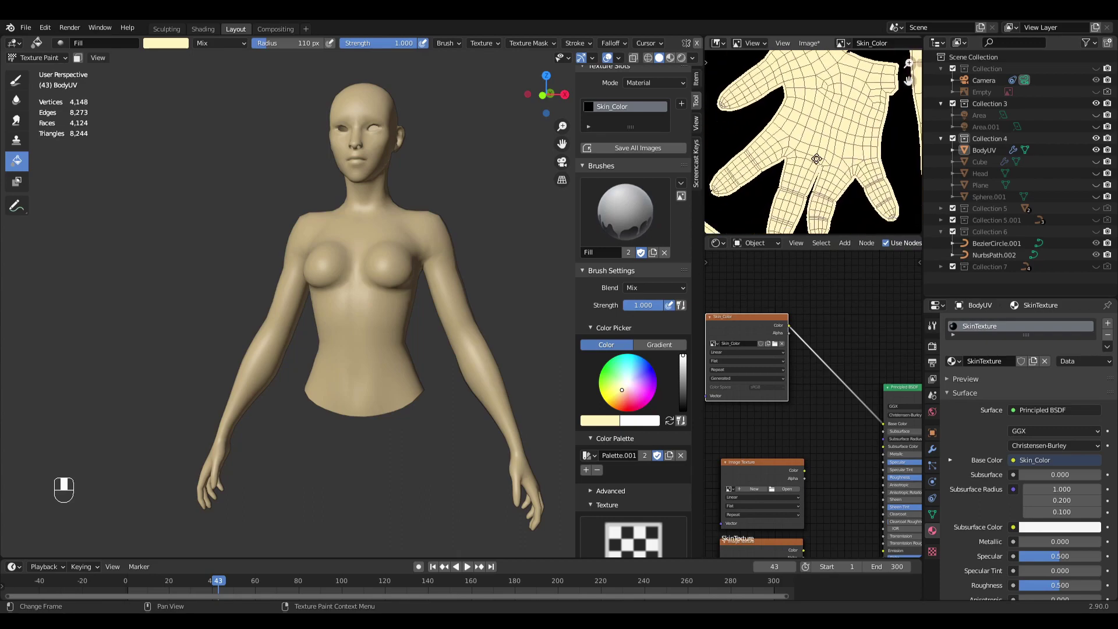
scroll(825, 143, down, 4)
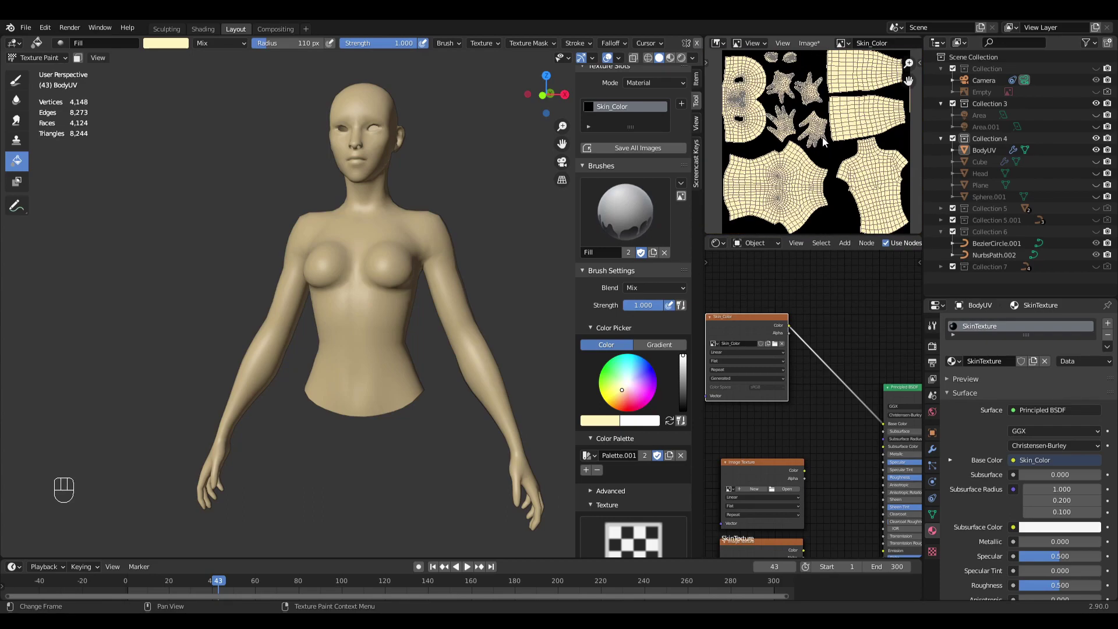
scroll(829, 122, up, 5)
scroll(830, 119, up, 6)
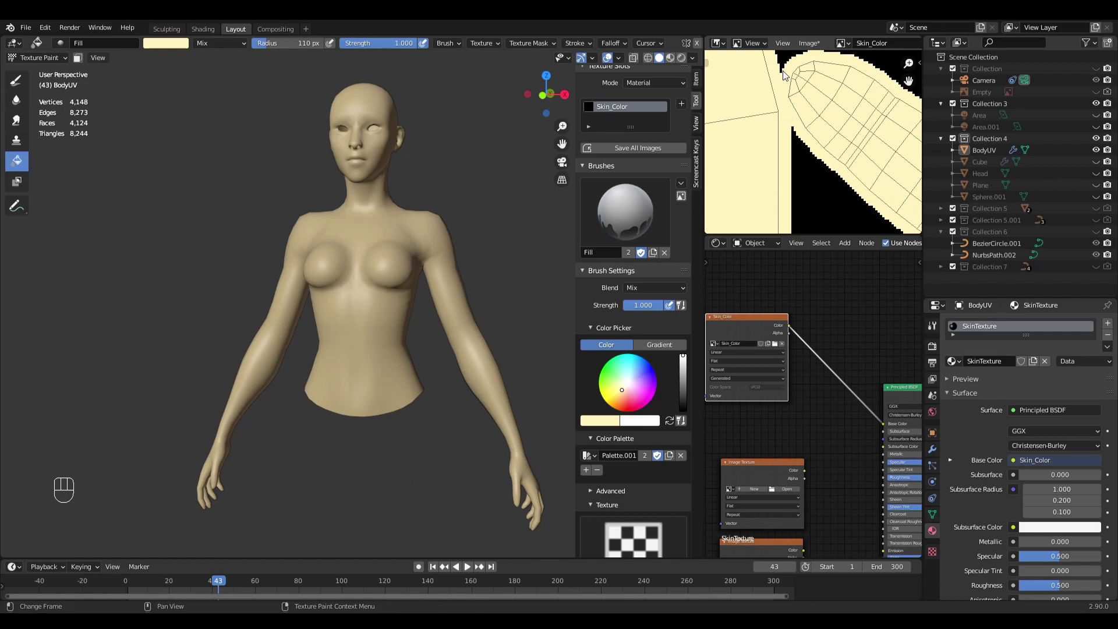
scroll(787, 110, down, 5)
middle_drag(848, 93, 801, 141)
scroll(821, 115, down, 1)
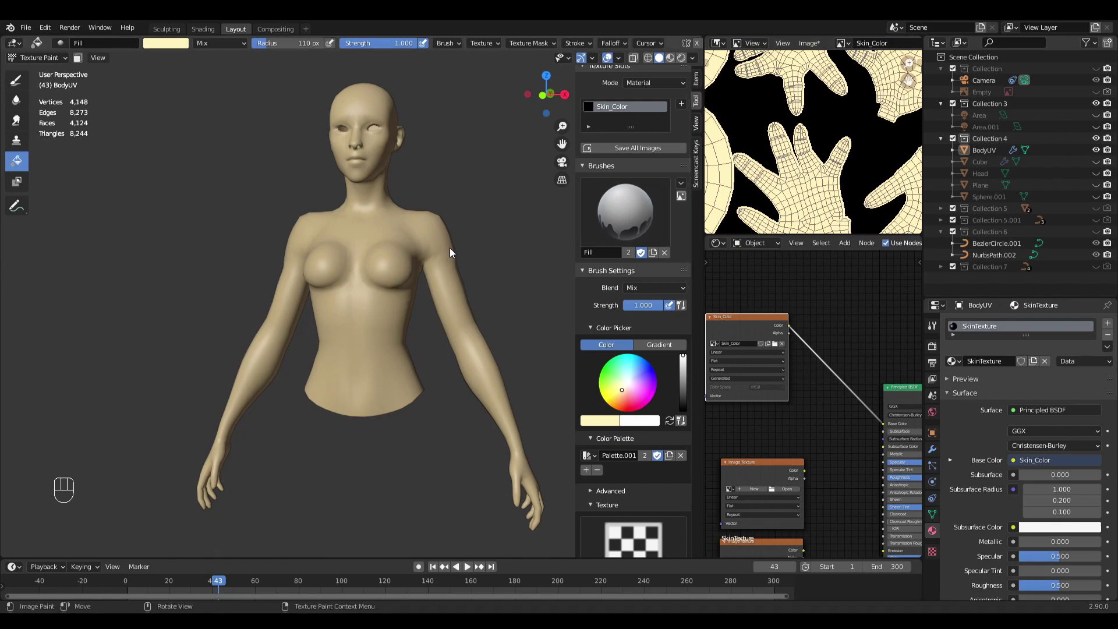
Step: Switch to the Draw brush, sample the body's skin color and add it to the color palette
click(17, 80)
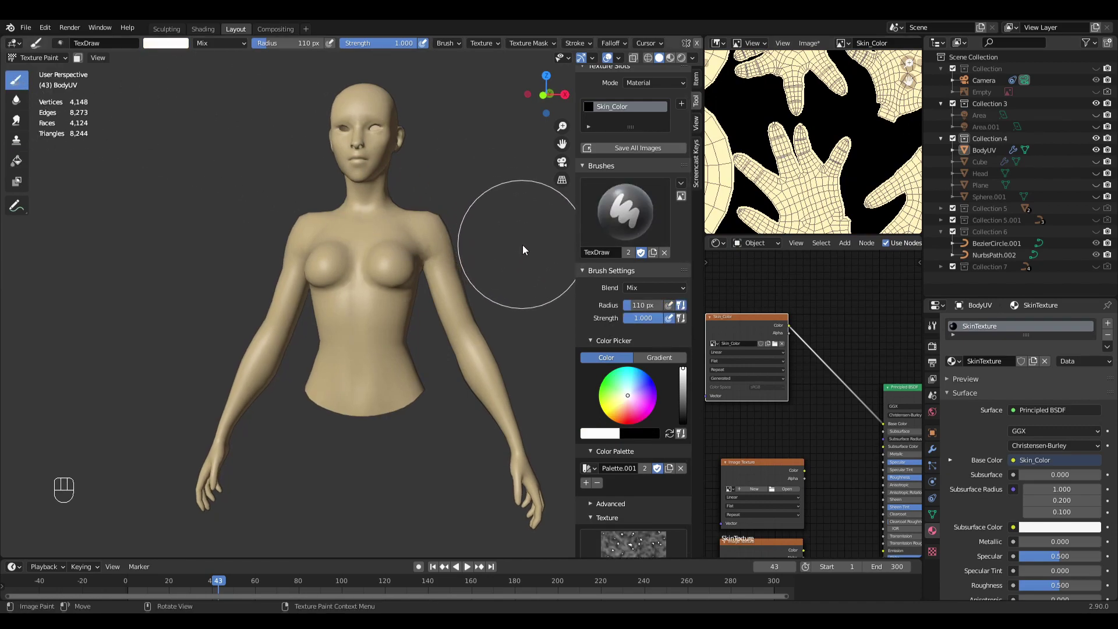
key(shift)
middle_drag(502, 253, 452, 292)
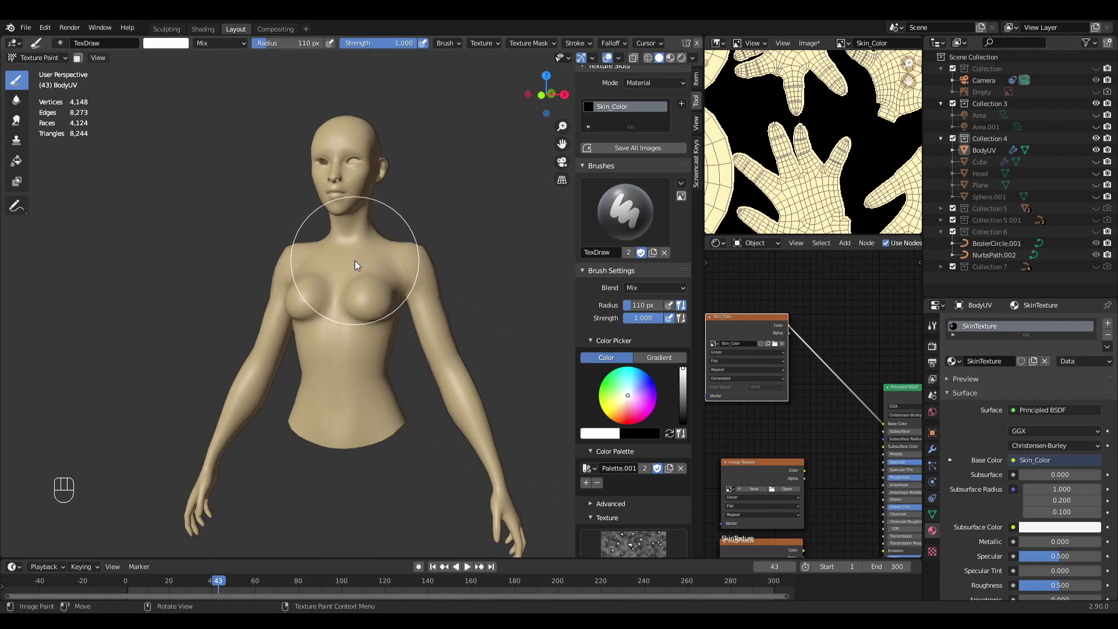
key(s)
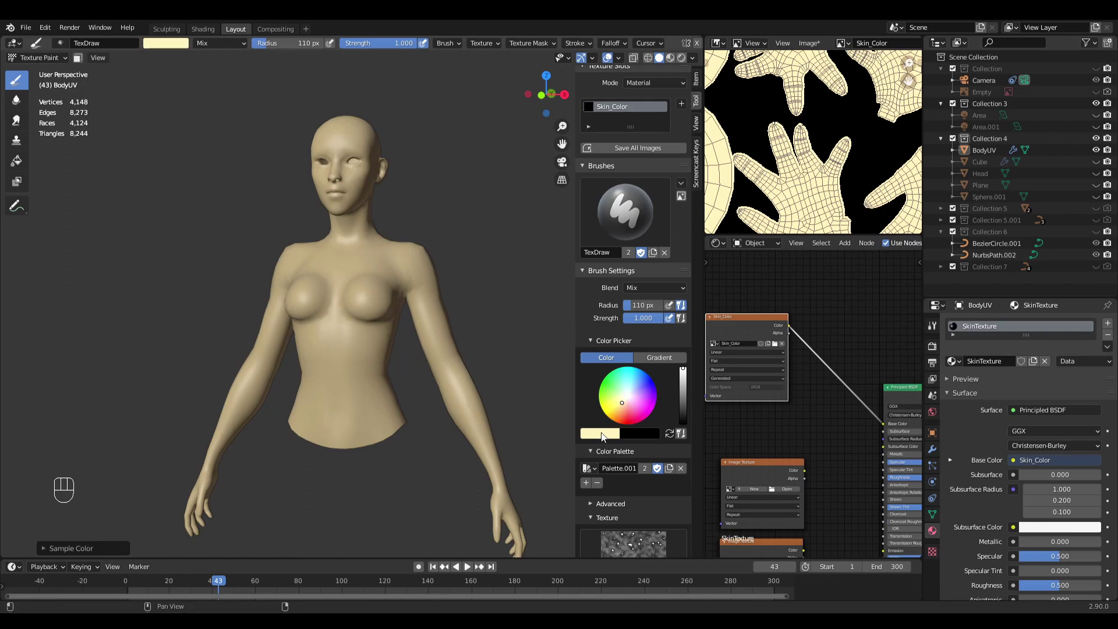
click(587, 483)
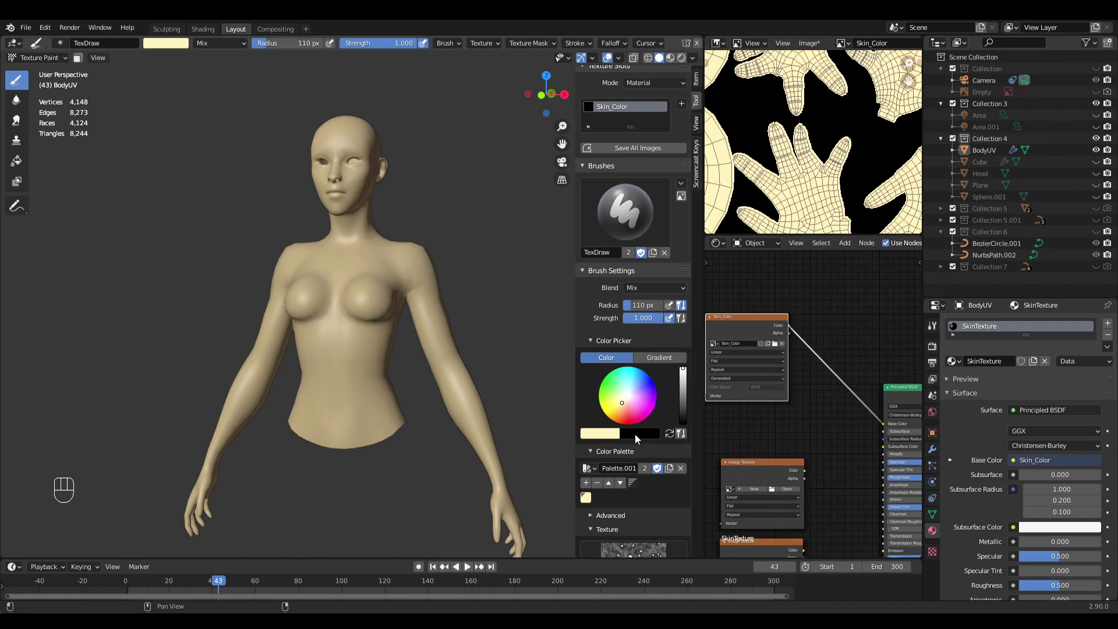
Step: Set the Draw brush color to a saturated red
click(628, 418)
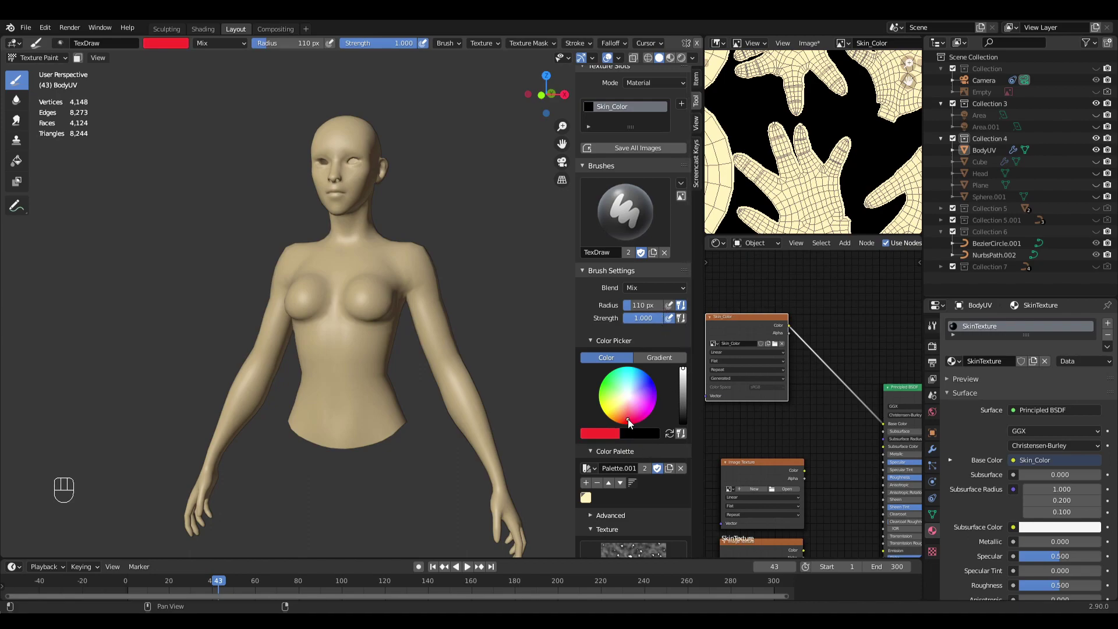
click(628, 419)
click(628, 420)
middle_drag(380, 255, 403, 331)
scroll(410, 282, up, 2)
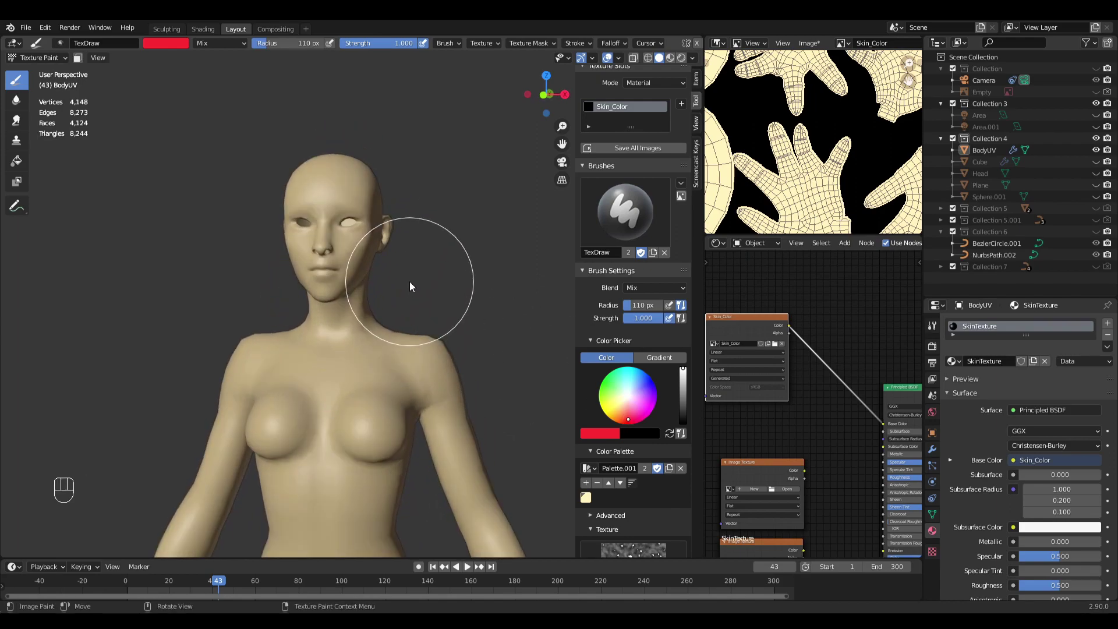
Step: Create a new texture for the Draw brush
scroll(641, 330, down, 2)
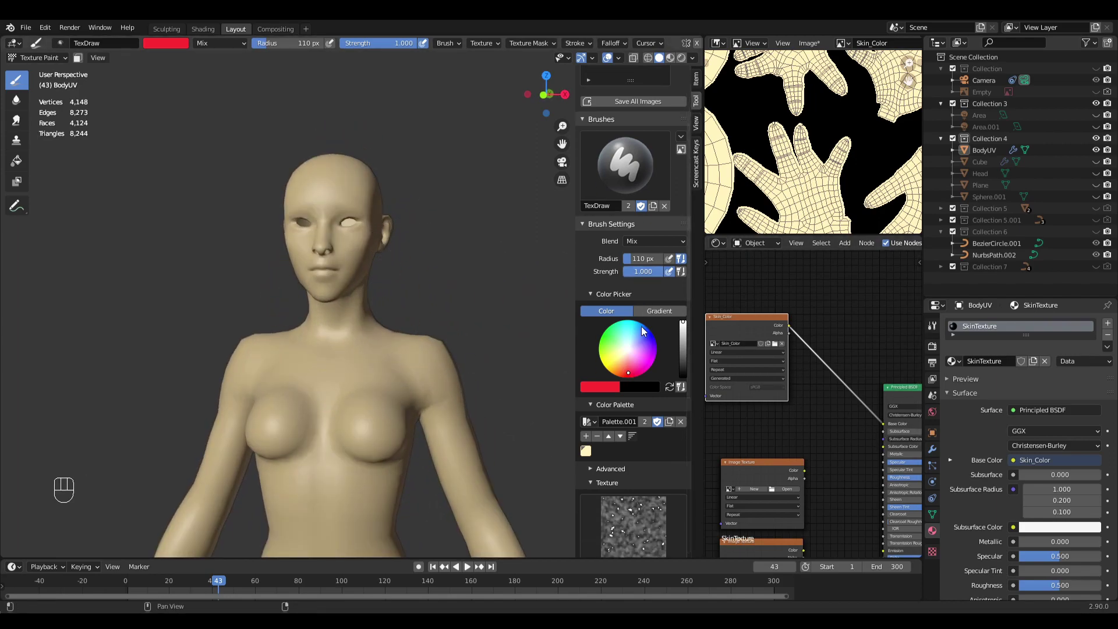
scroll(641, 329, down, 4)
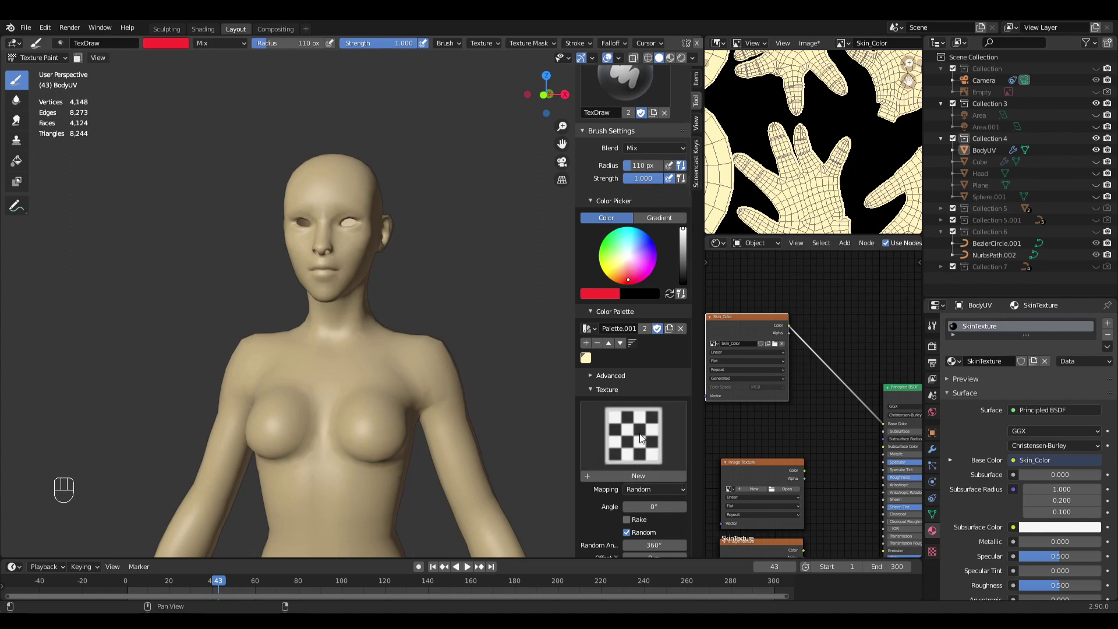
scroll(642, 438, down, 2)
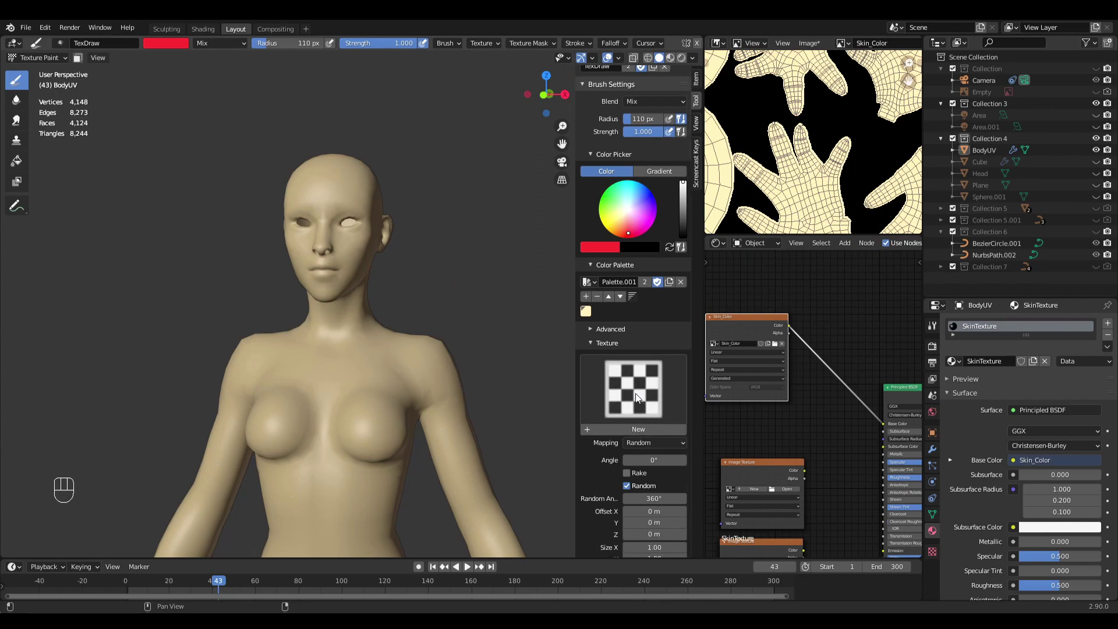
click(638, 429)
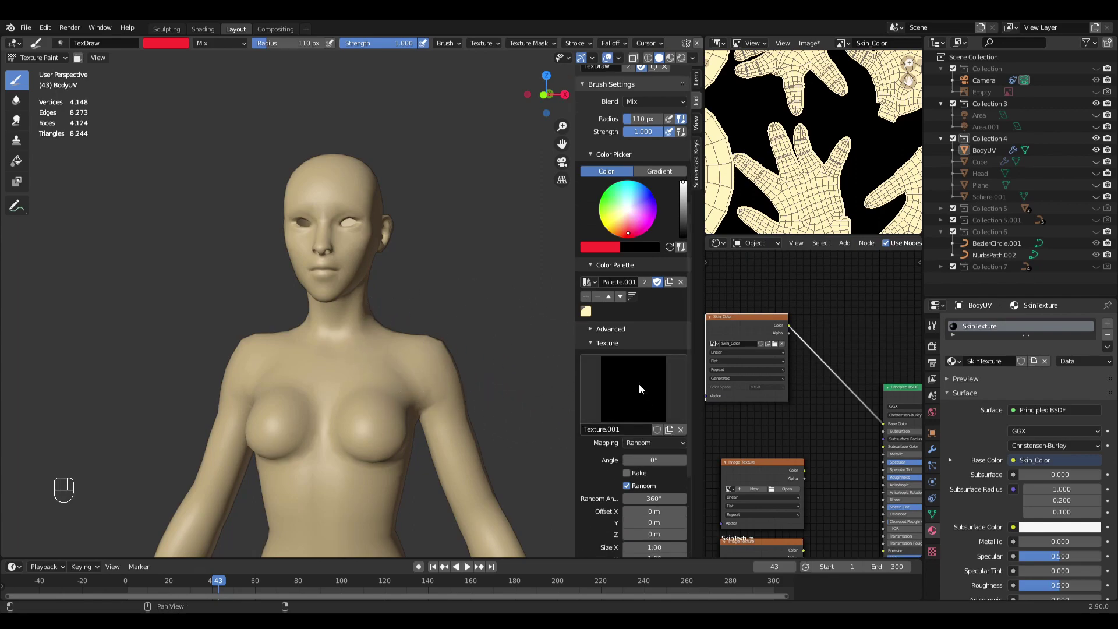
Step: Change the Draw brush texture's type to Clouds
click(932, 551)
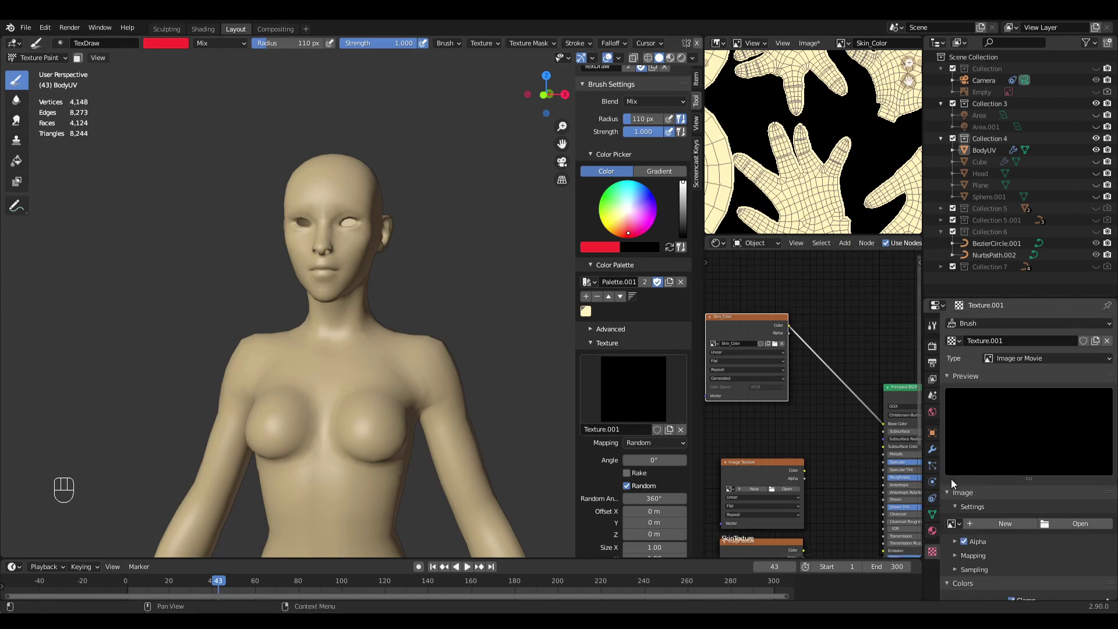
click(987, 322)
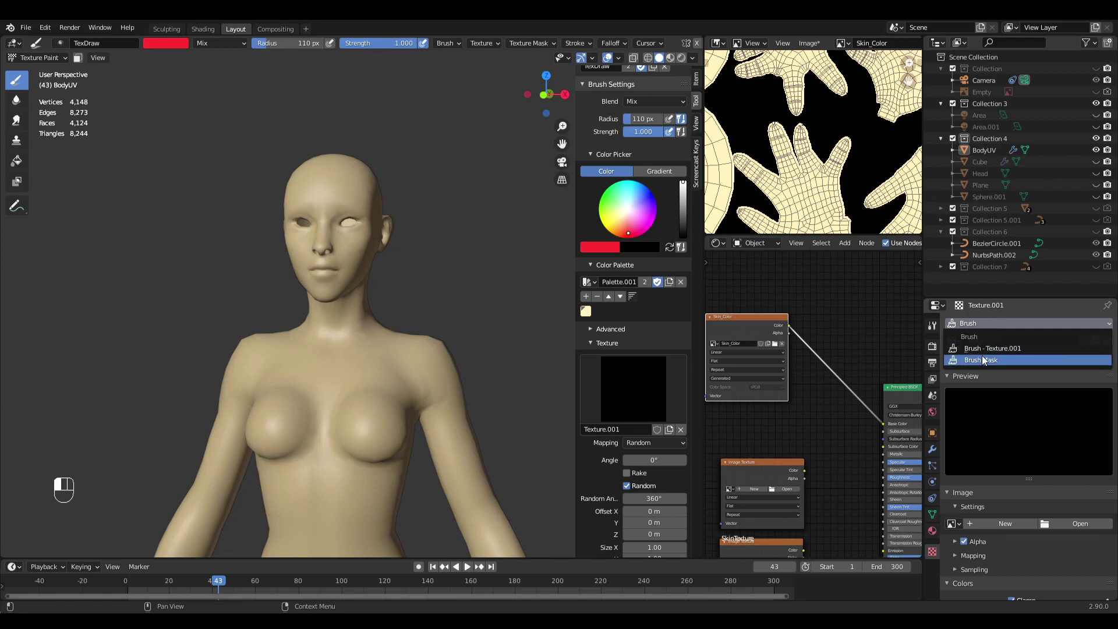
click(1011, 348)
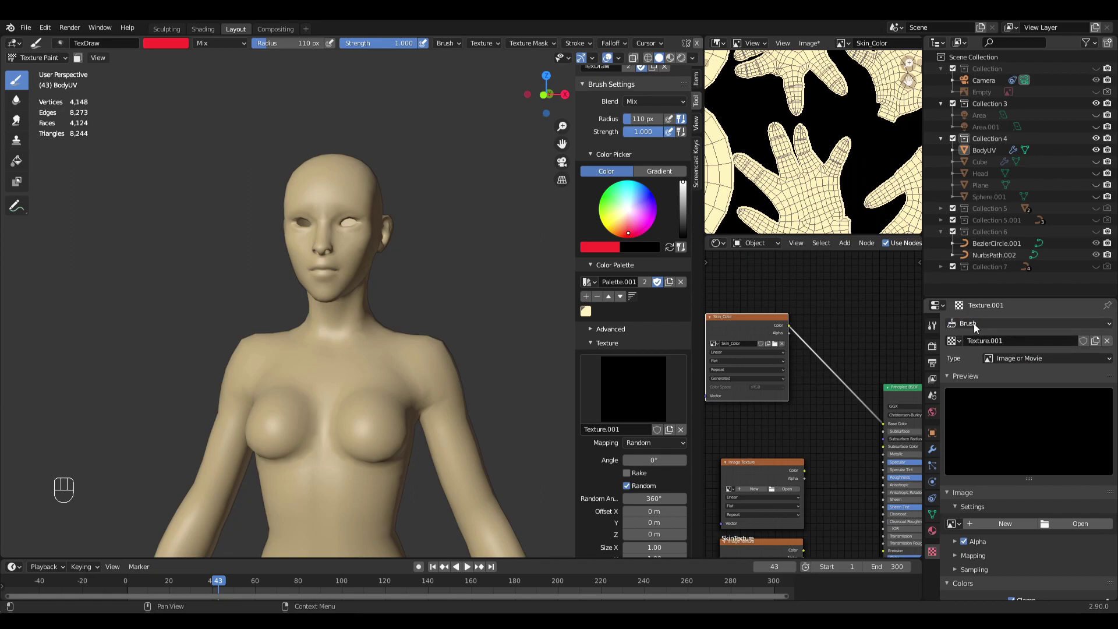
click(994, 322)
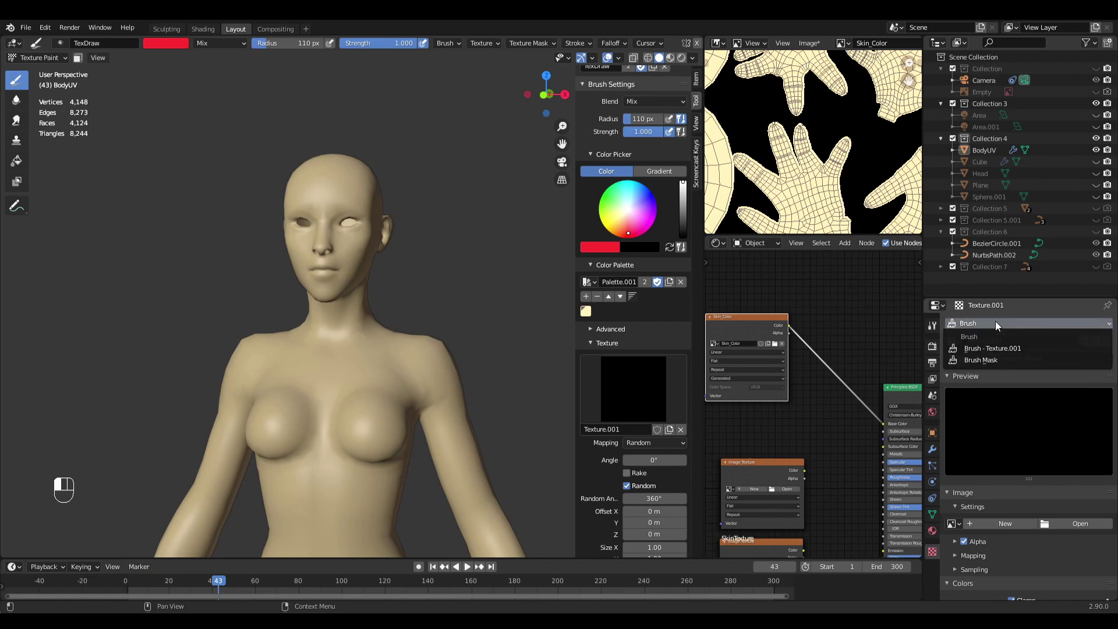
click(1003, 347)
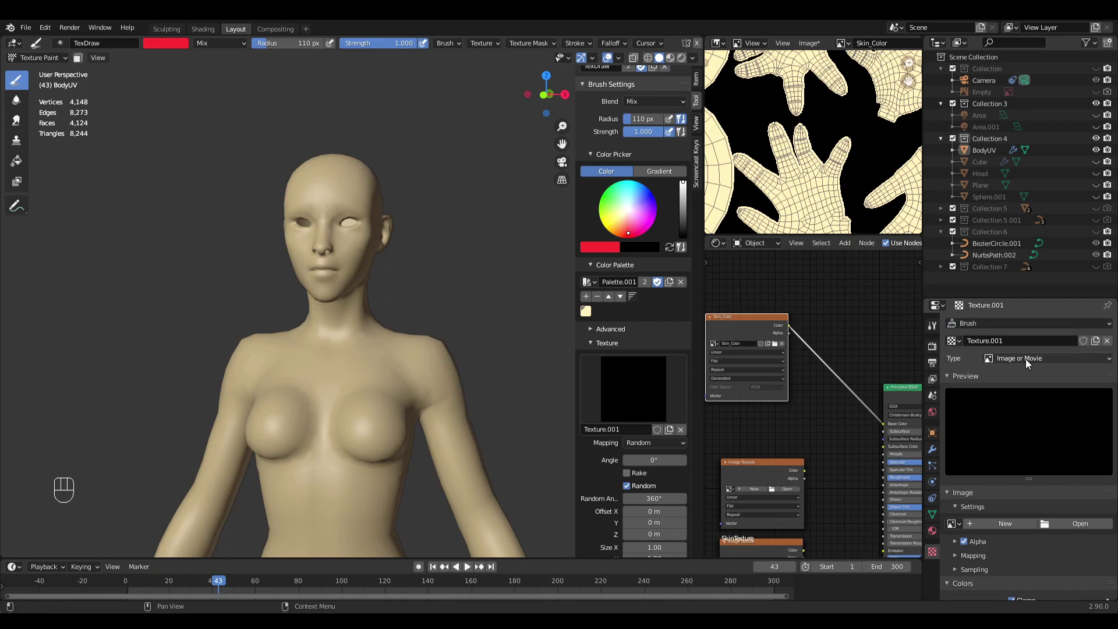
click(1026, 359)
click(1010, 394)
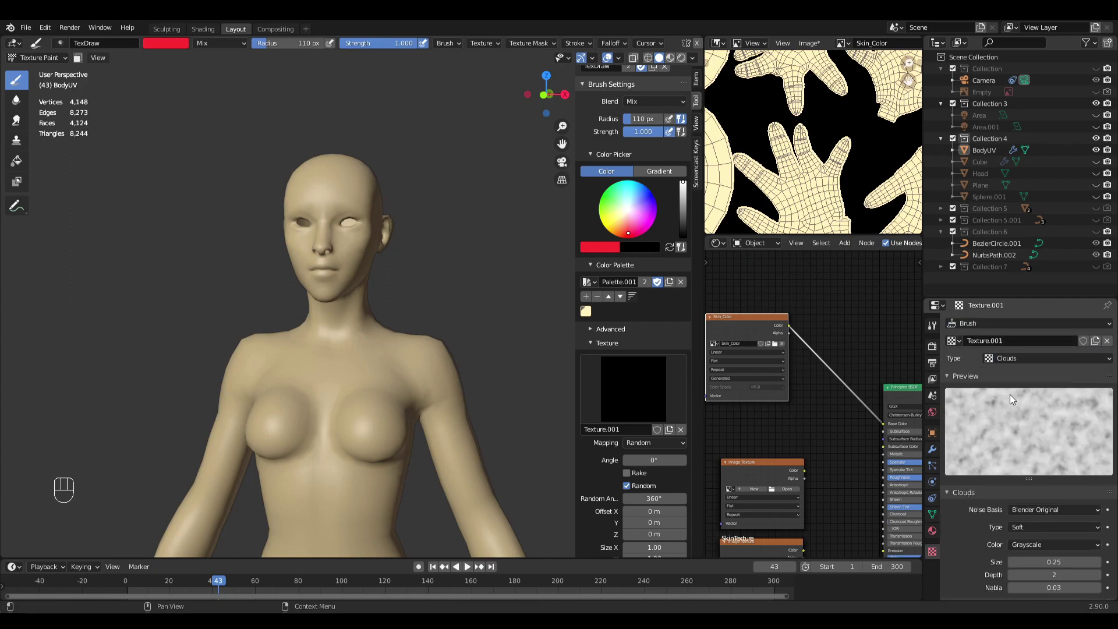
Step: Enable the Color Ramp in the Clouds texture's color settings
scroll(1008, 399, down, 5)
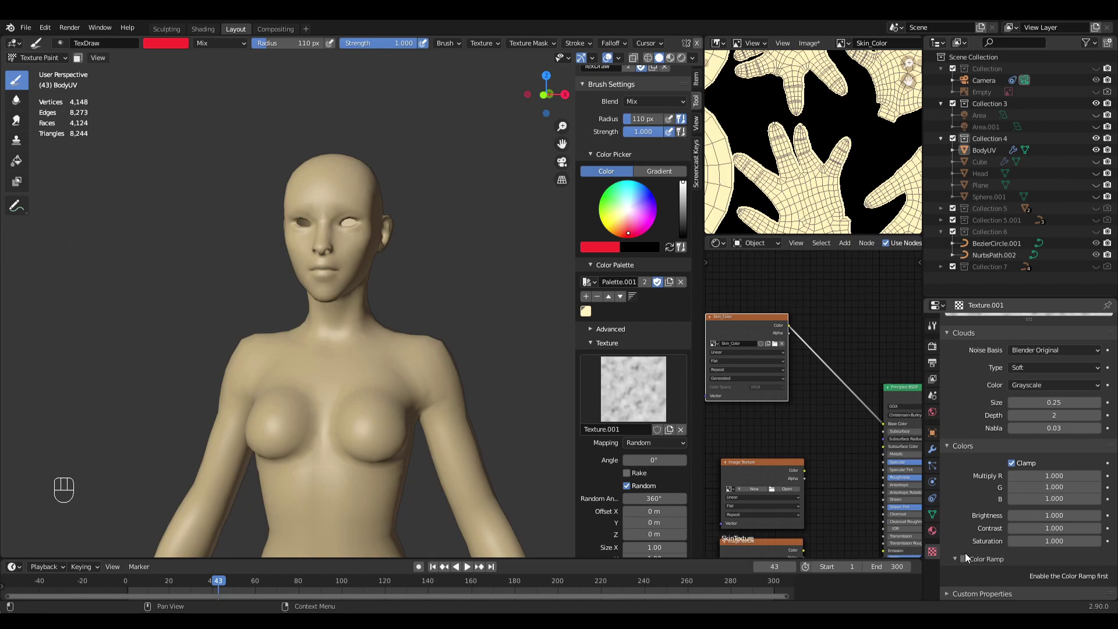
click(948, 444)
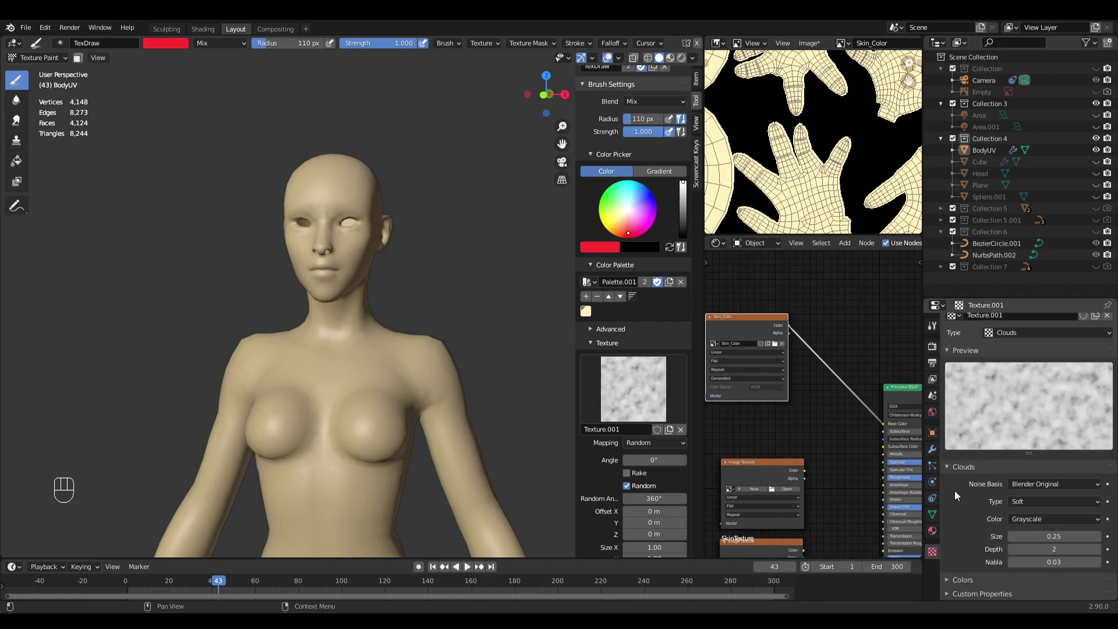
click(949, 580)
scroll(973, 554, down, 5)
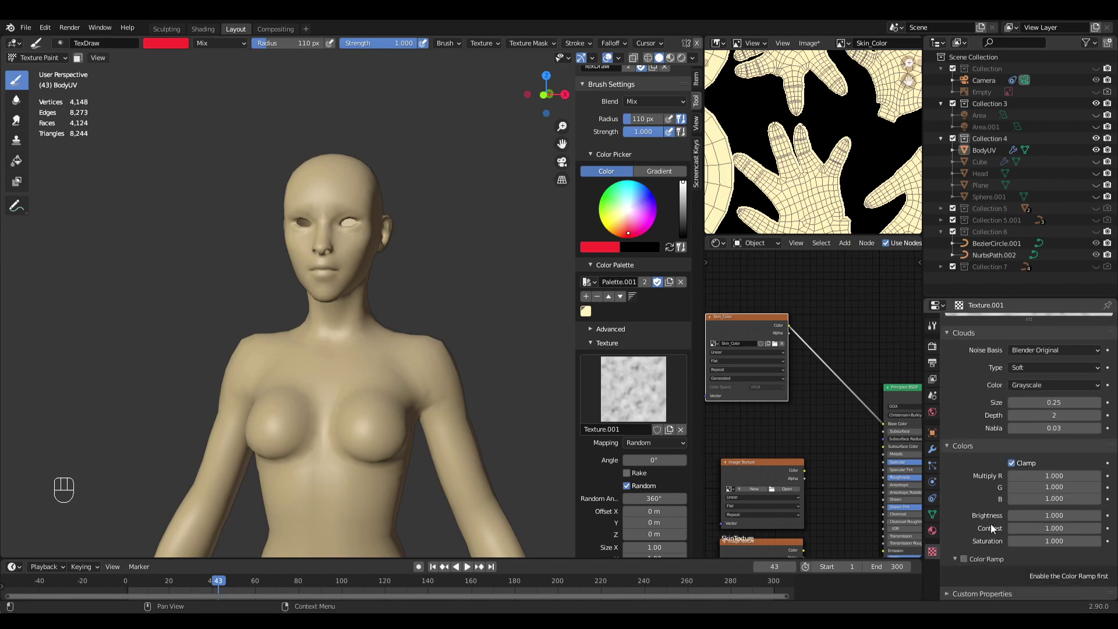
click(962, 559)
scroll(967, 551, down, 2)
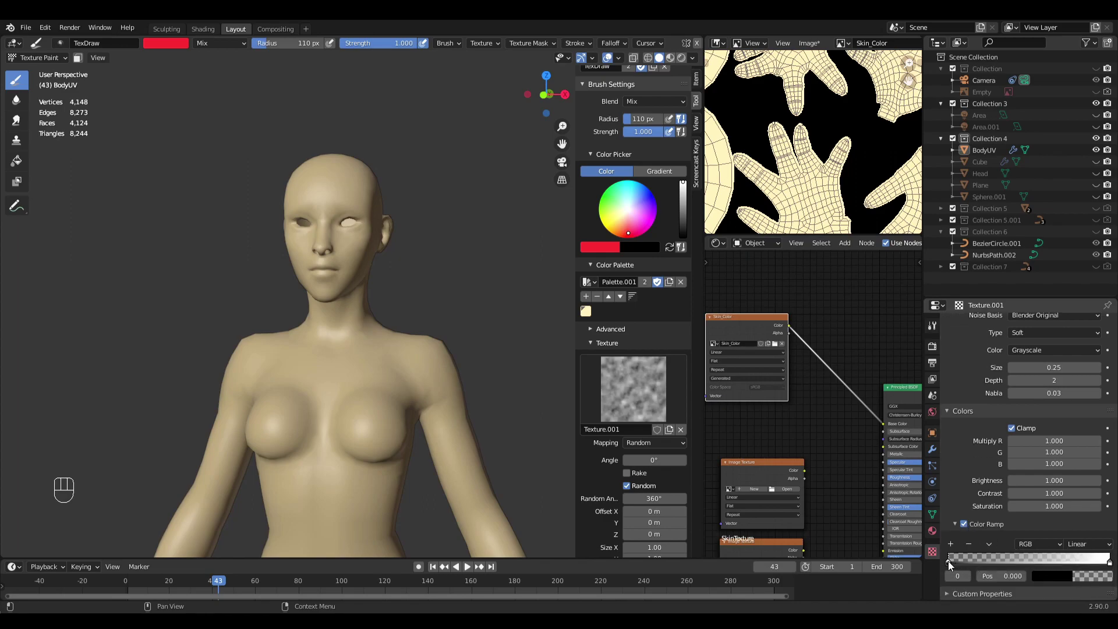
Step: Try a red cloud-textured stroke on the face and undo it
scroll(387, 288, up, 3)
mouse_move(396, 265)
shift+middle_down()
mouse_move(476, 368)
mouse_move(446, 355)
shift+middle_up()
scroll(431, 332, up, 2)
mouse_move(403, 290)
mouse_down()
mouse_move(386, 328)
mouse_move(337, 268)
mouse_move(446, 316)
mouse_up()
key(ctrl+z)
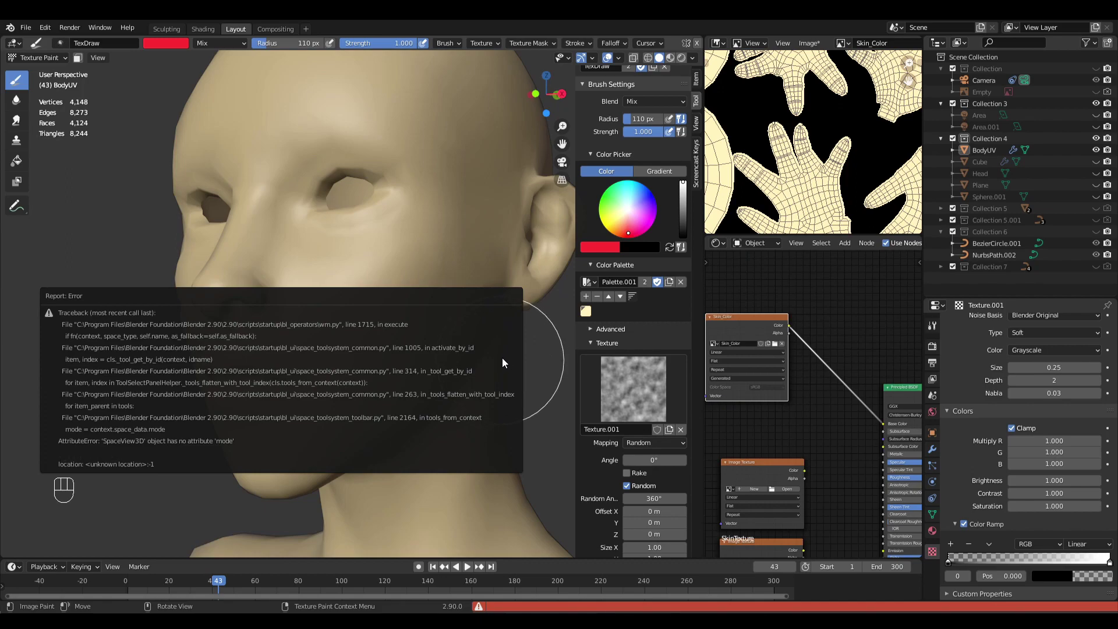
key(Escape)
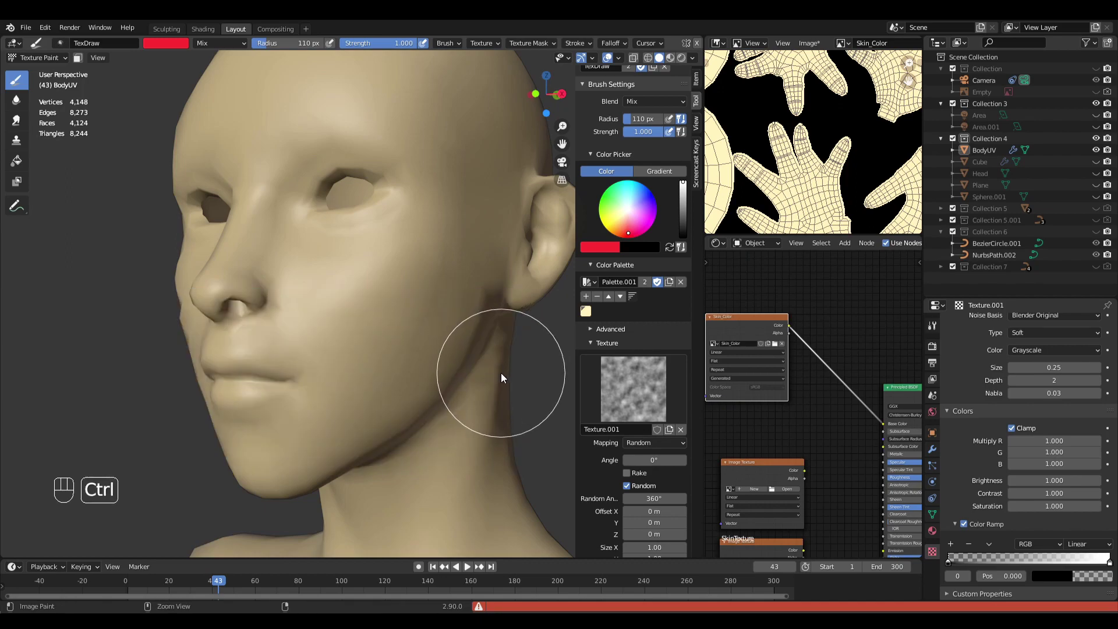
Step: Save the file and set the Draw brush radius to 93 px
key(ctrl+s)
key(f)
click(483, 326)
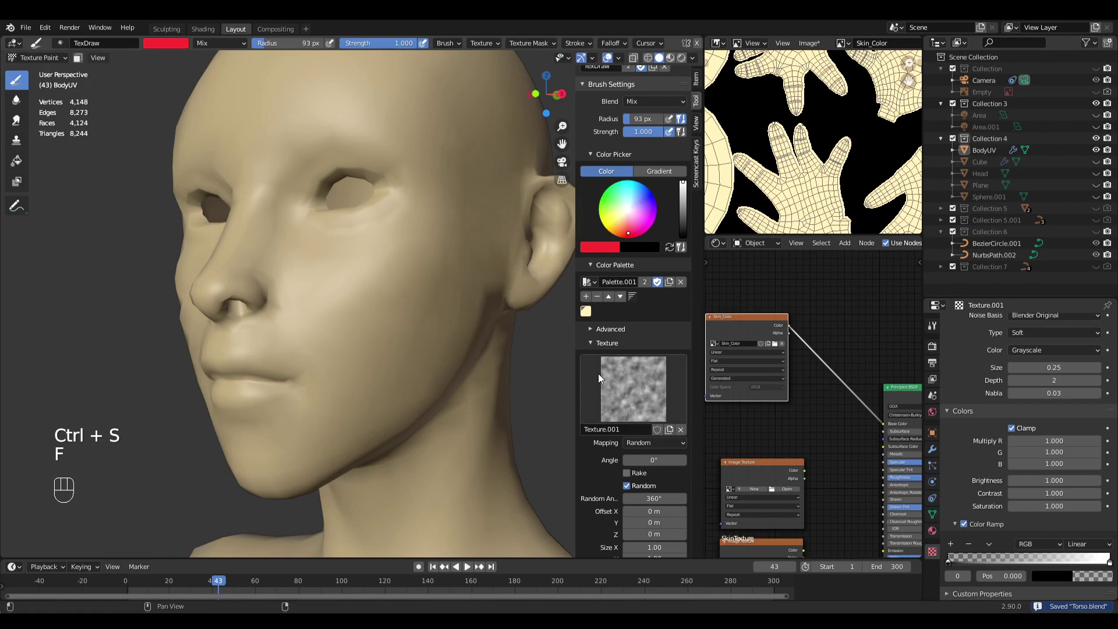
Step: Turn off the brush texture's random angle, switch its mapping to Tiled, and undo a test stroke on the cheek
click(627, 486)
click(644, 440)
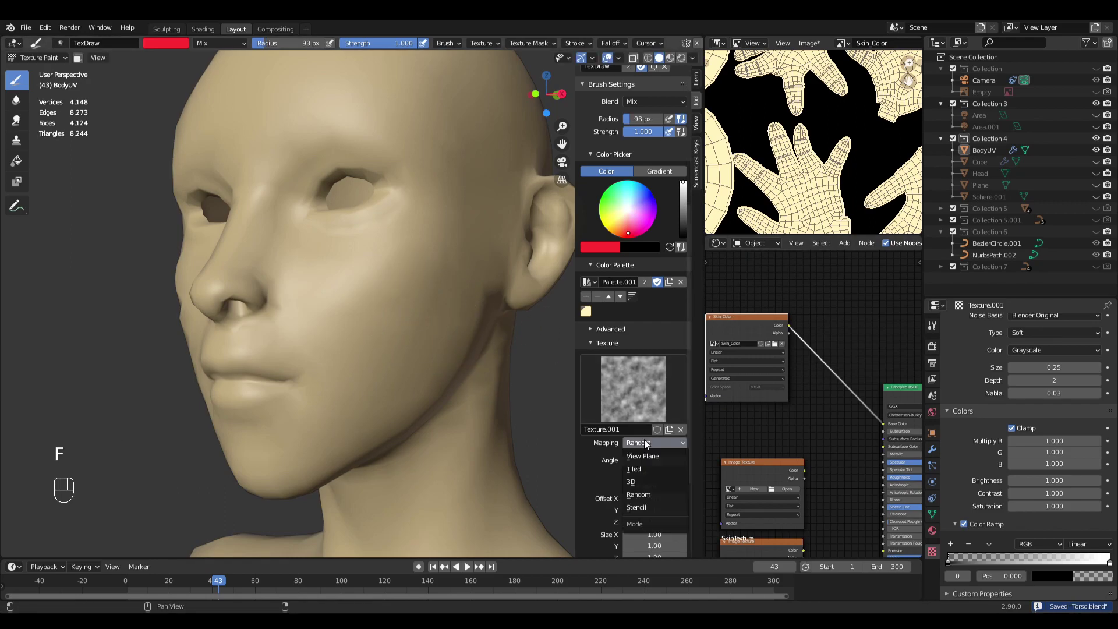
click(641, 464)
mouse_move(359, 271)
mouse_down()
mouse_move(414, 285)
mouse_move(387, 311)
mouse_move(328, 249)
mouse_move(396, 118)
mouse_move(346, 252)
mouse_move(369, 368)
mouse_move(402, 370)
mouse_up()
key(ctrl+z)
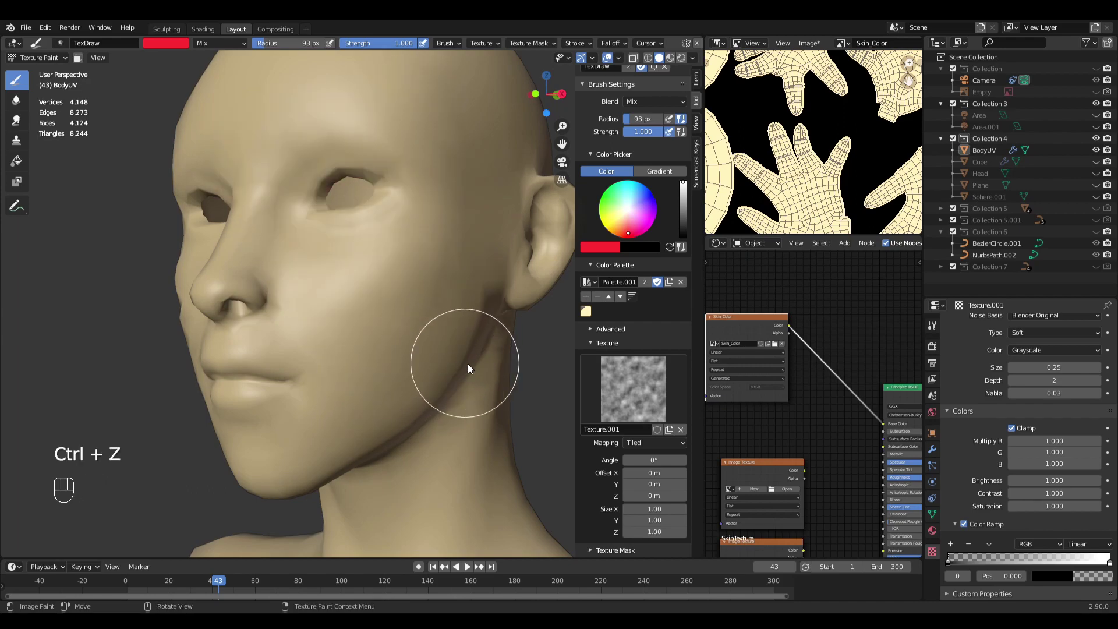
Step: Restore the brush texture's Random mapping with random angle enabled, and undo a red test stroke on the cheek
click(645, 444)
click(648, 491)
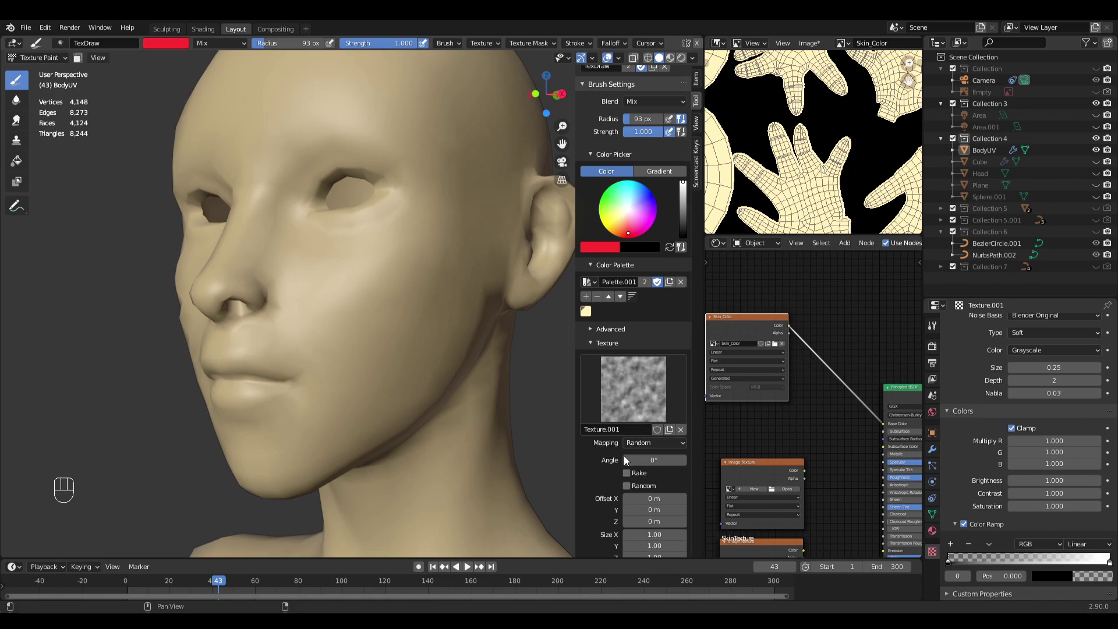
click(627, 485)
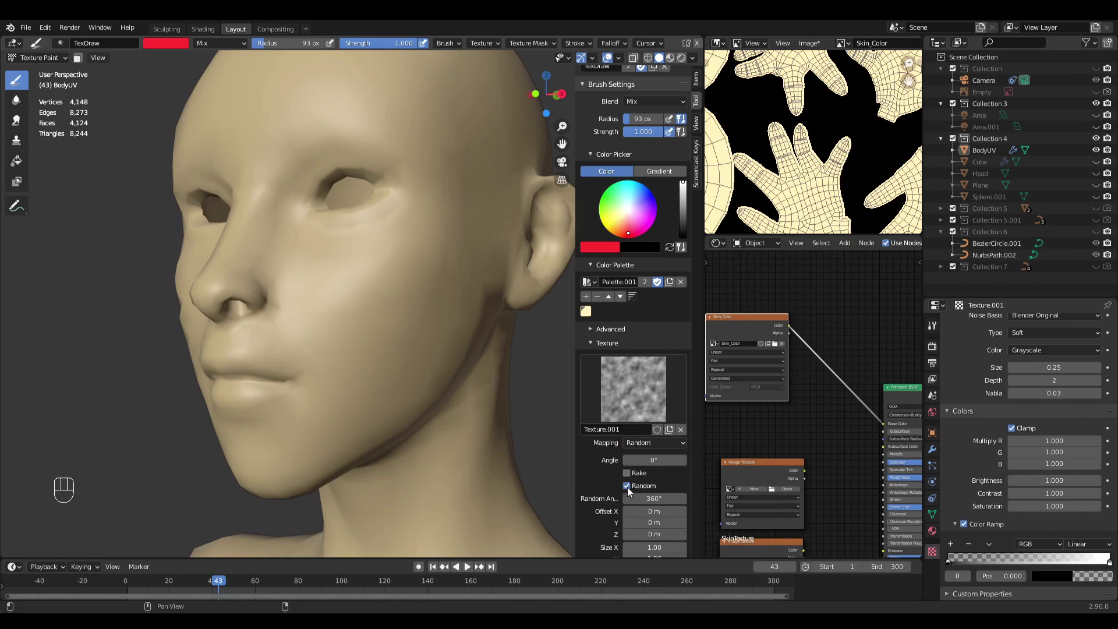
mouse_move(386, 326)
mouse_down()
mouse_move(376, 335)
mouse_move(431, 301)
mouse_move(370, 305)
mouse_move(385, 400)
mouse_move(414, 312)
mouse_move(394, 366)
mouse_move(424, 347)
mouse_up()
middle_drag(442, 352, 429, 351)
key(ctrl+z)
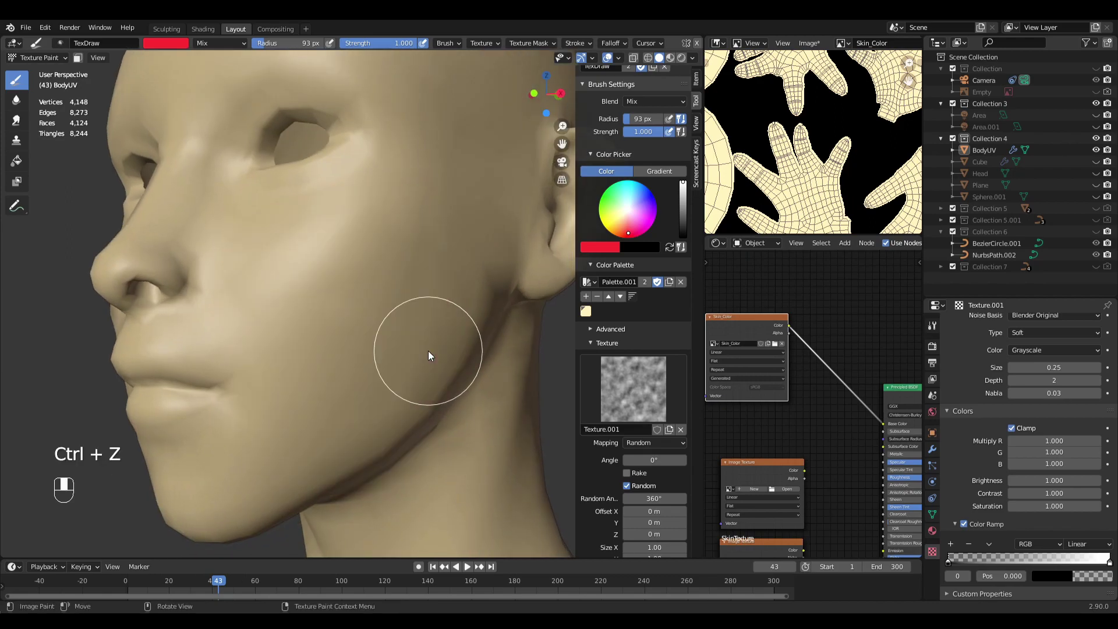
Step: Change the Color Ramp's first stop from black to white with value 1.000, and undo a test stroke on the cheek
click(1056, 575)
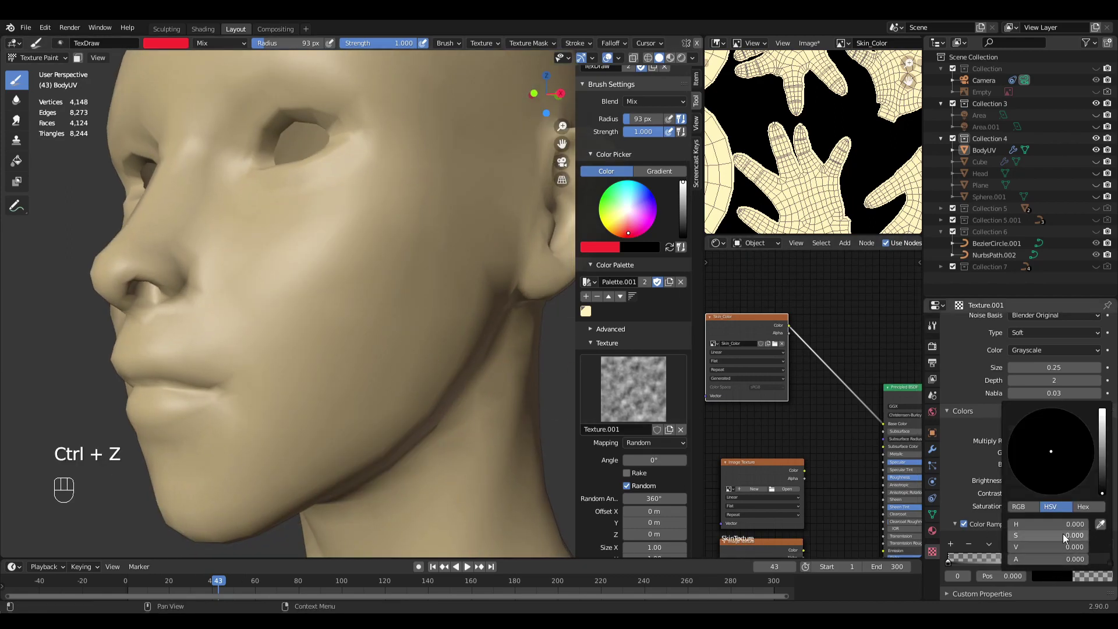
drag(1102, 460, 1101, 411)
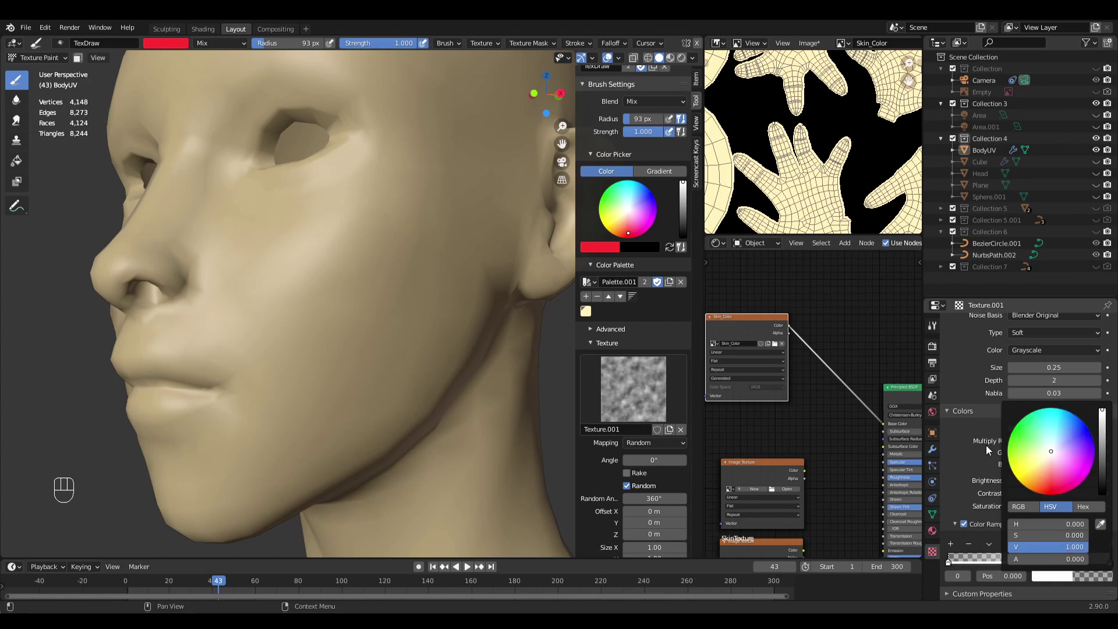
mouse_move(396, 247)
mouse_down()
mouse_move(350, 312)
mouse_move(372, 302)
mouse_up()
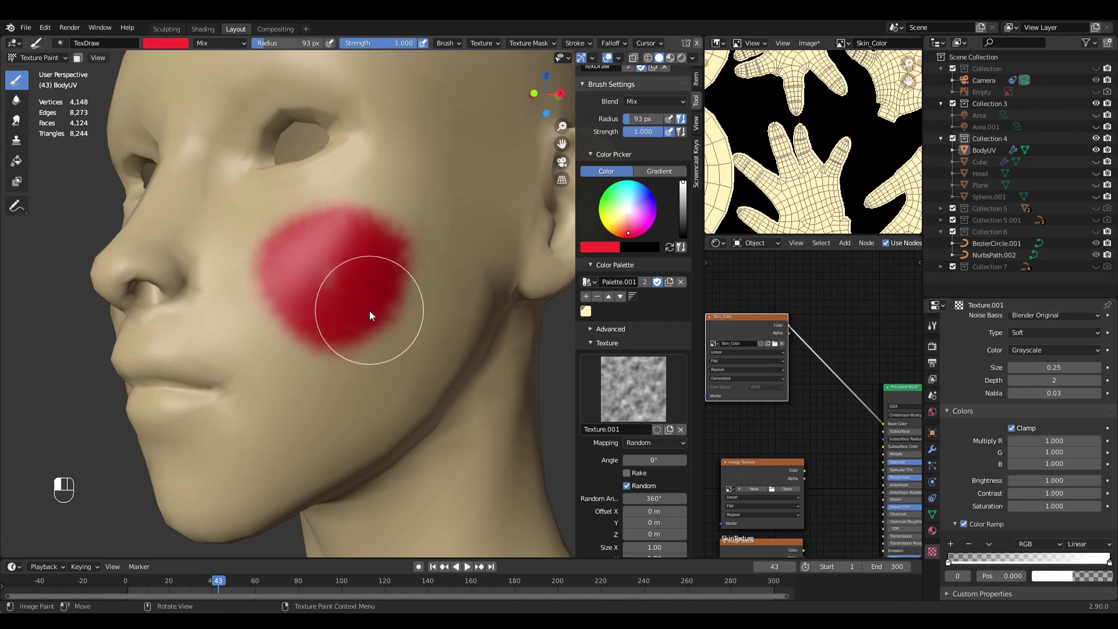
key(ctrl+z)
Step: Set the Draw brush's radius to 83 px and its strength to 0.521
key(f)
click(395, 312)
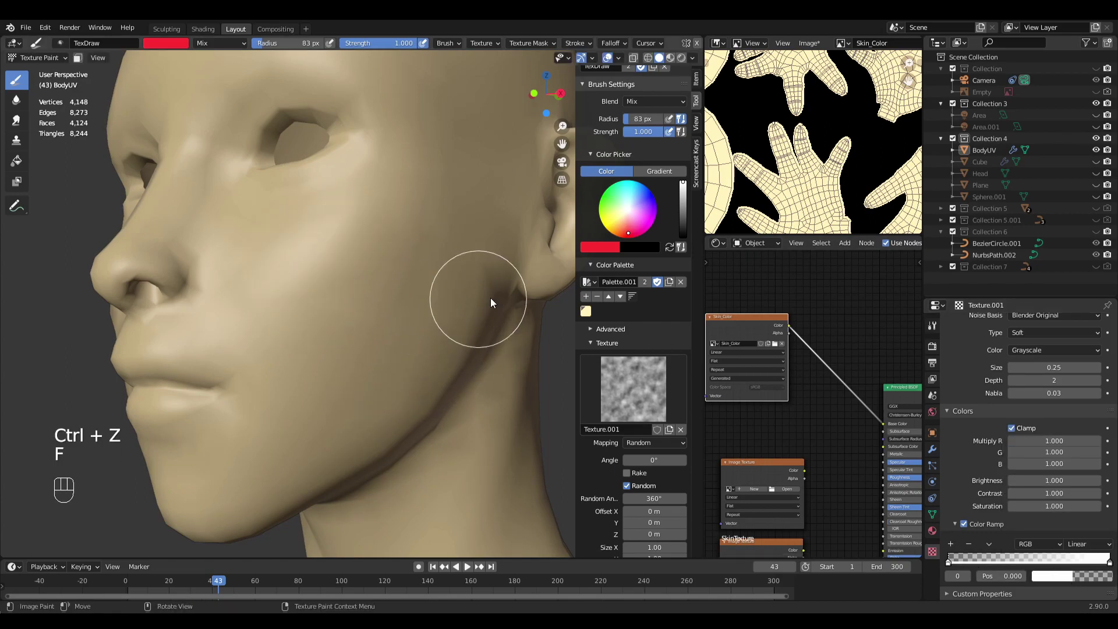
scroll(638, 228, up, 4)
drag(641, 228, 622, 224)
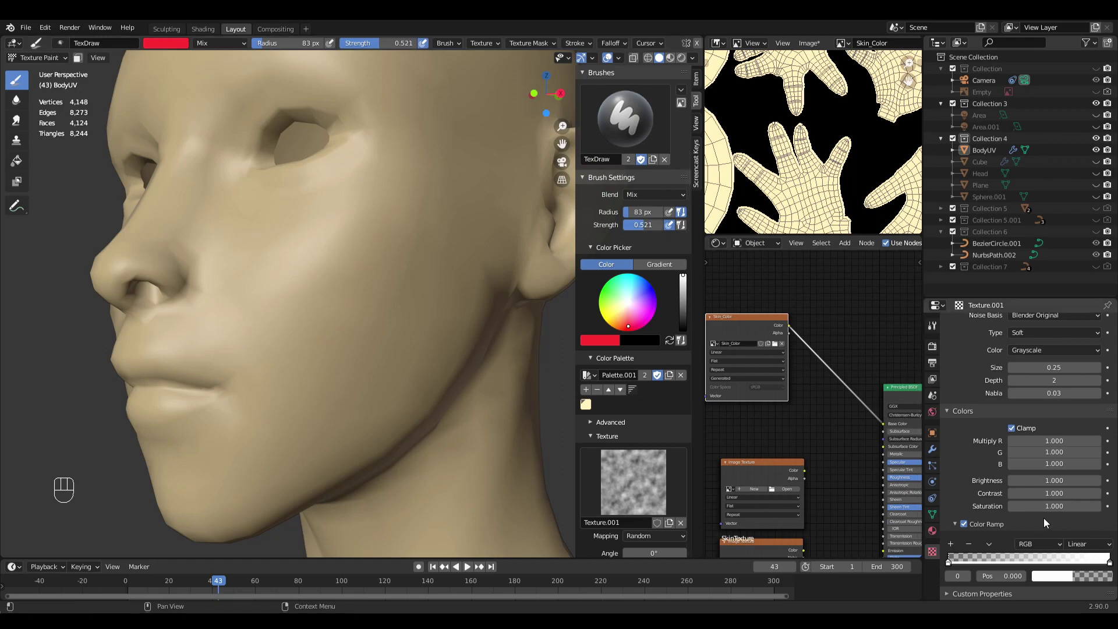
Step: Try adjusting the alpha of the Color Ramp's first stop
click(1057, 576)
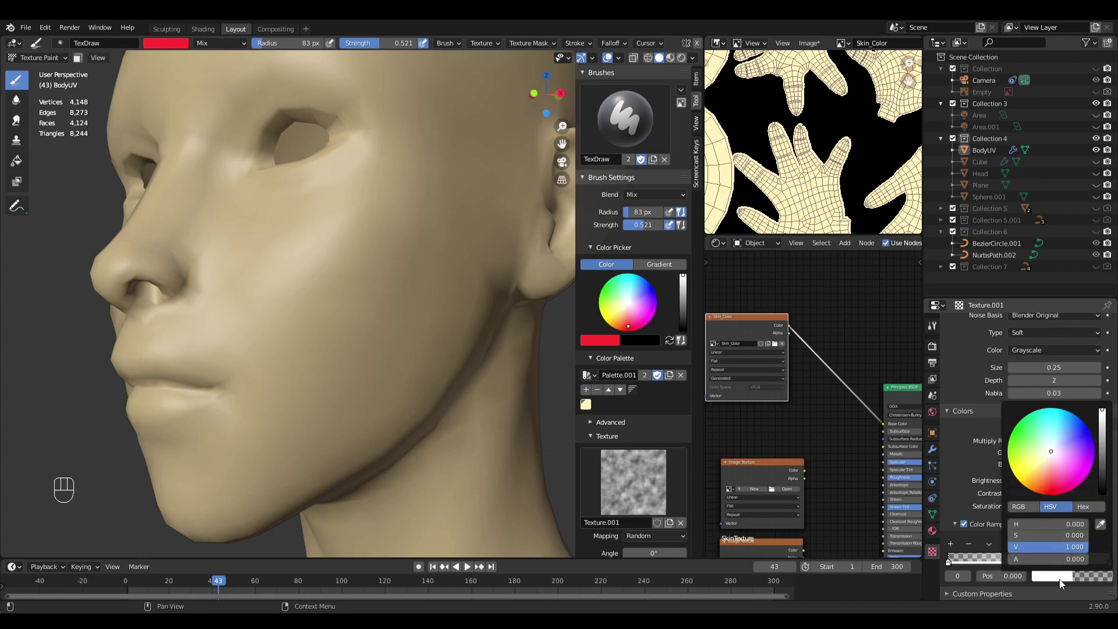
mouse_move(1029, 560)
mouse_down()
mouse_move(1077, 559)
mouse_move(1023, 560)
mouse_up()
click(1049, 576)
click(1049, 576)
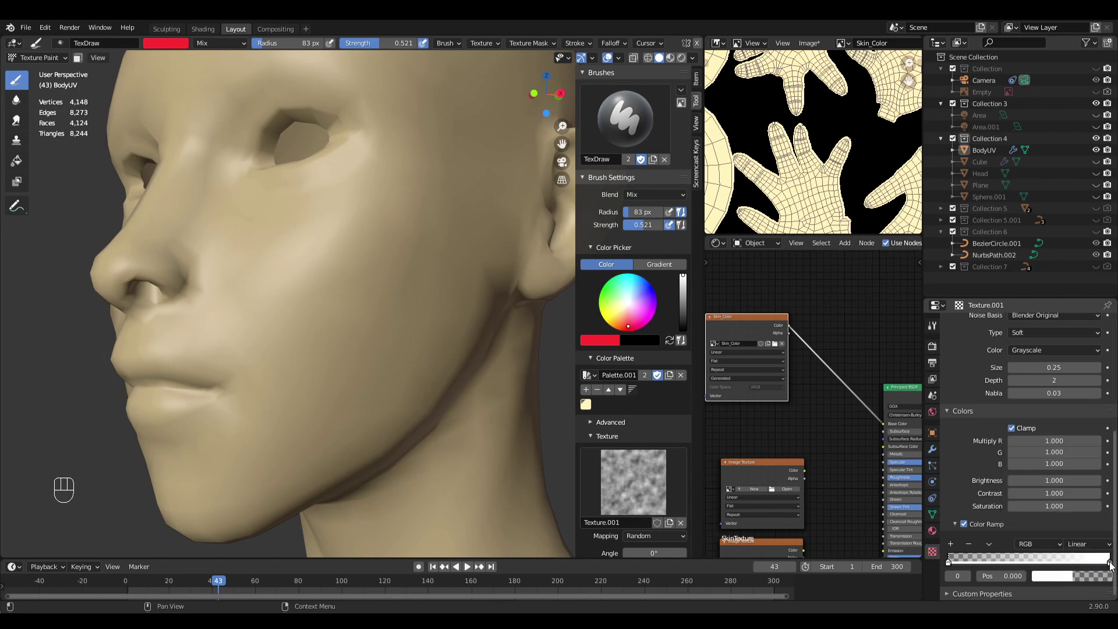
Step: Lower the alpha of the Color Ramp's last stop, and undo a test stroke on the cheek
click(1110, 562)
click(1103, 576)
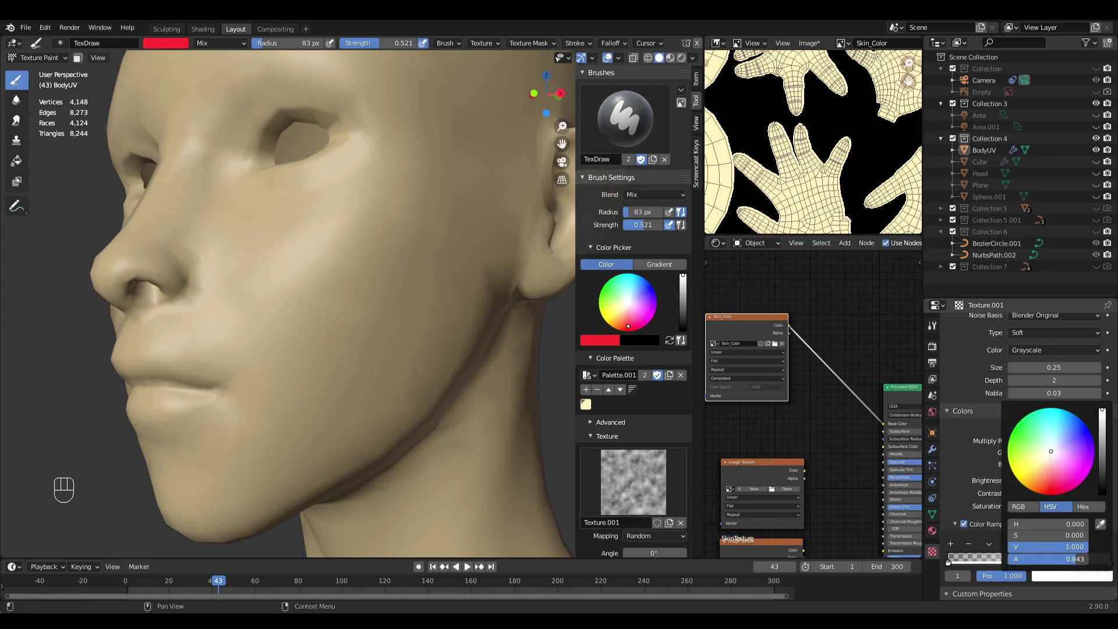
drag(1048, 559, 1043, 559)
mouse_move(456, 327)
mouse_down()
mouse_move(290, 319)
mouse_move(410, 330)
mouse_up()
key(ctrl+z)
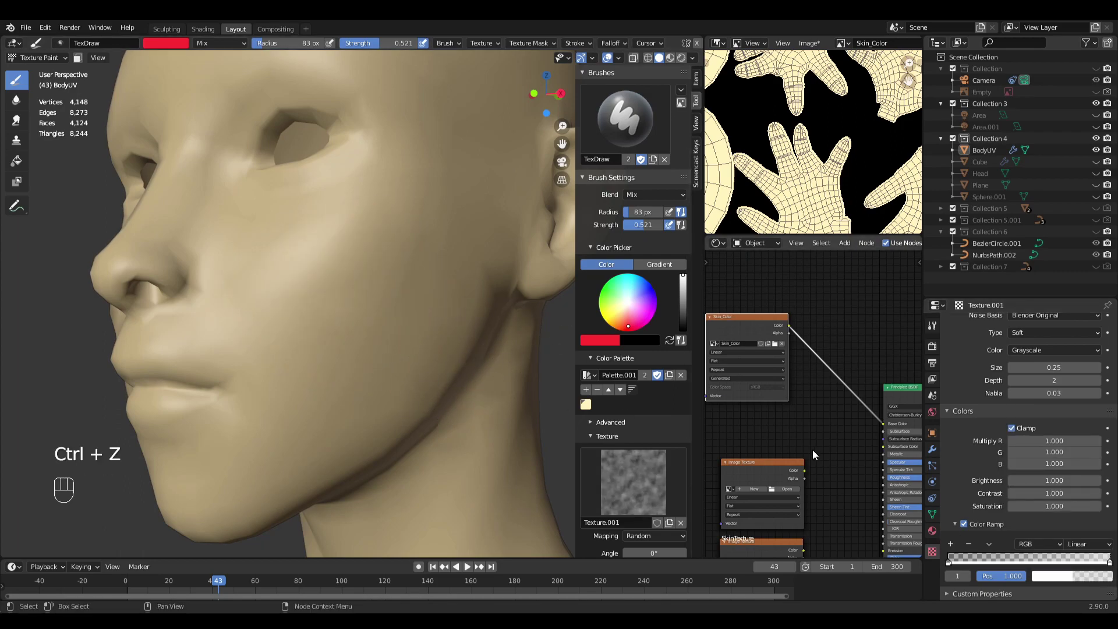
Step: Try alpha 0 on the Color Ramp's last stop, restore it to opaque white, and undo a test stroke on the cheek
click(1082, 575)
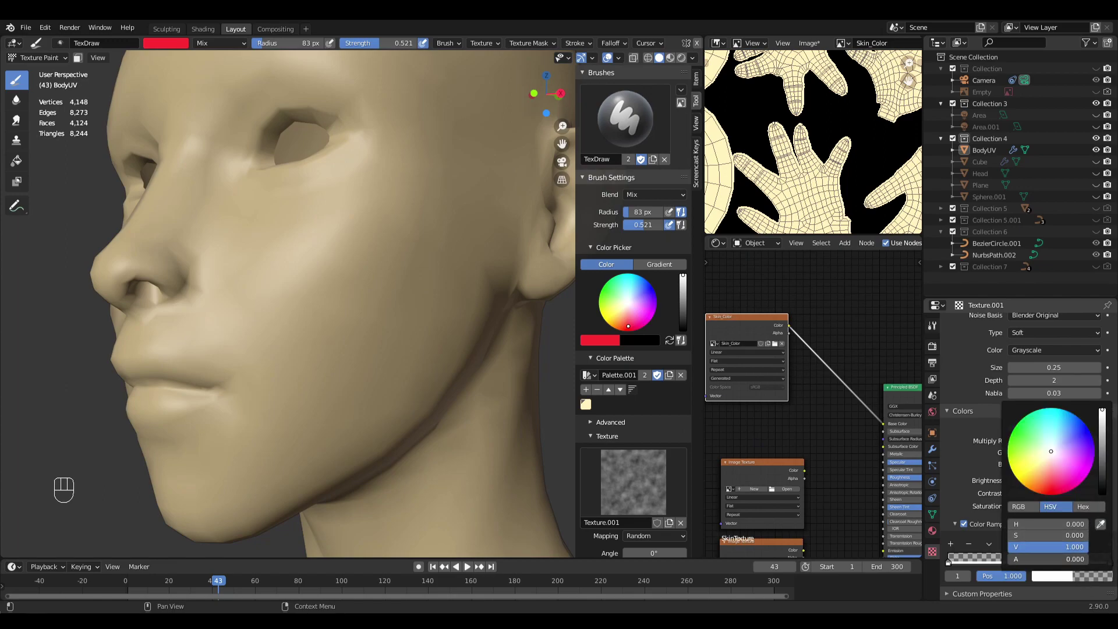
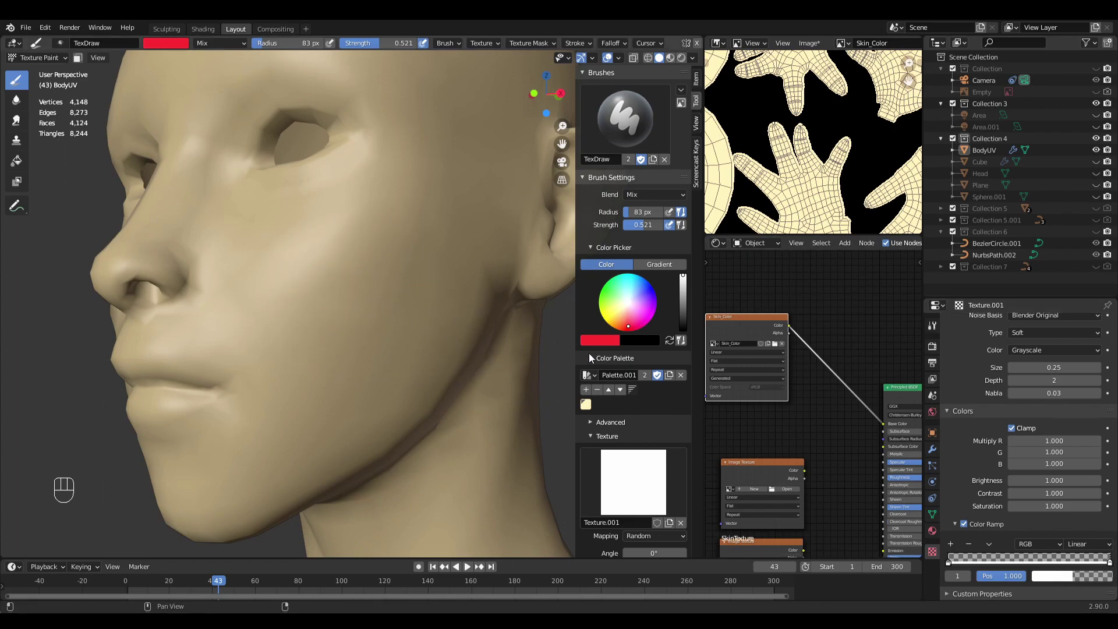
click(1082, 575)
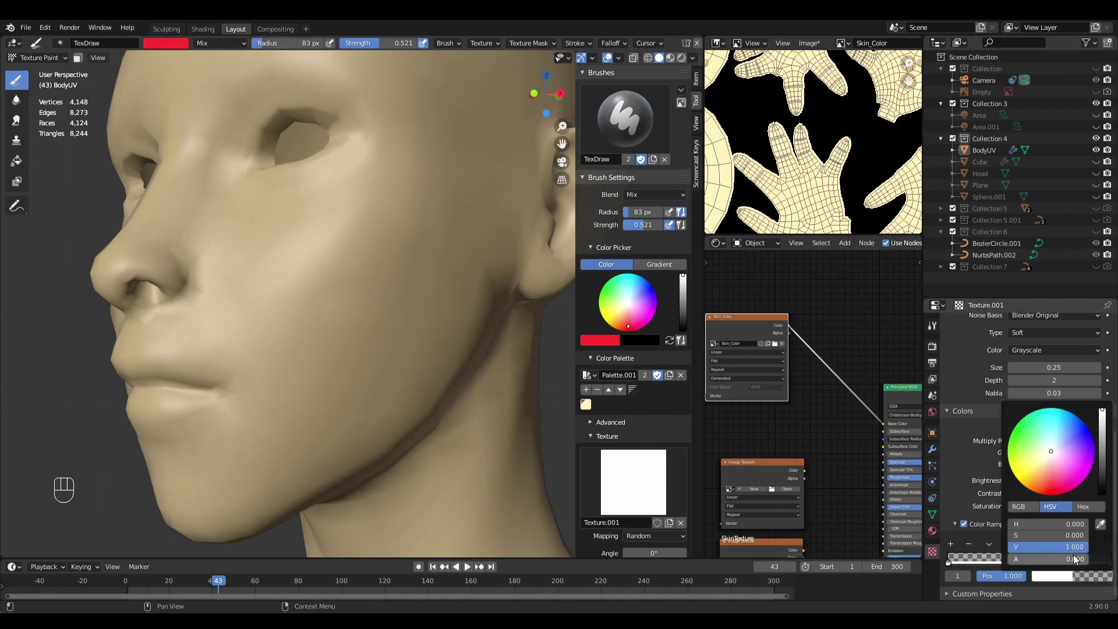
mouse_move(399, 250)
mouse_down()
mouse_move(362, 200)
mouse_move(377, 325)
mouse_up()
key(ctrl+z)
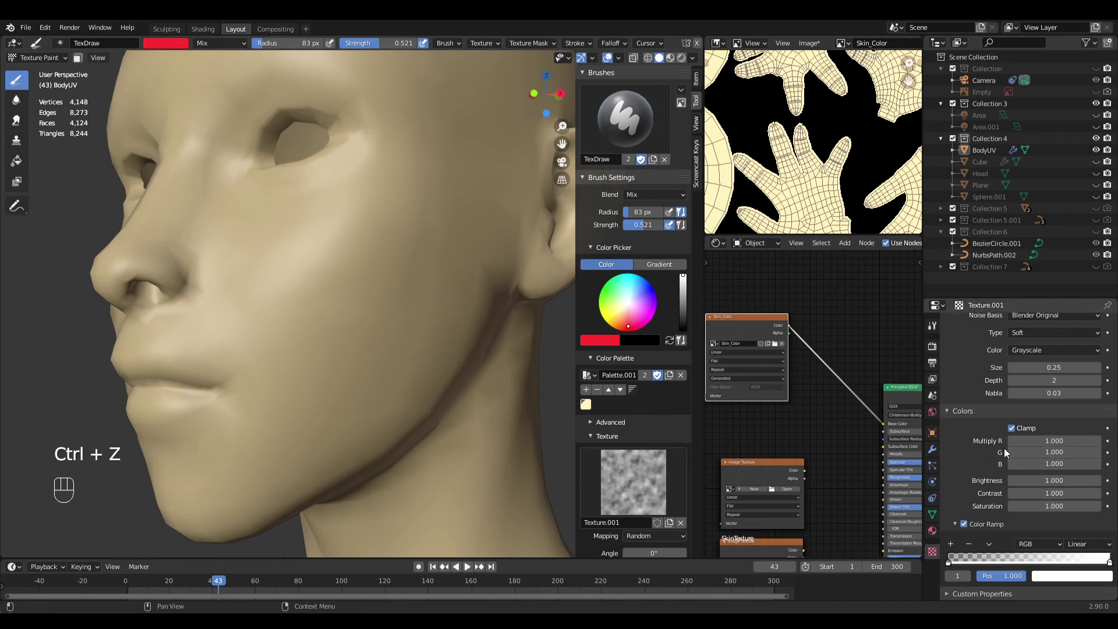
Step: Set the Clouds texture's size to 0.16 and its color contrast to 0.5
scroll(1004, 441, up, 4)
scroll(1004, 440, up, 4)
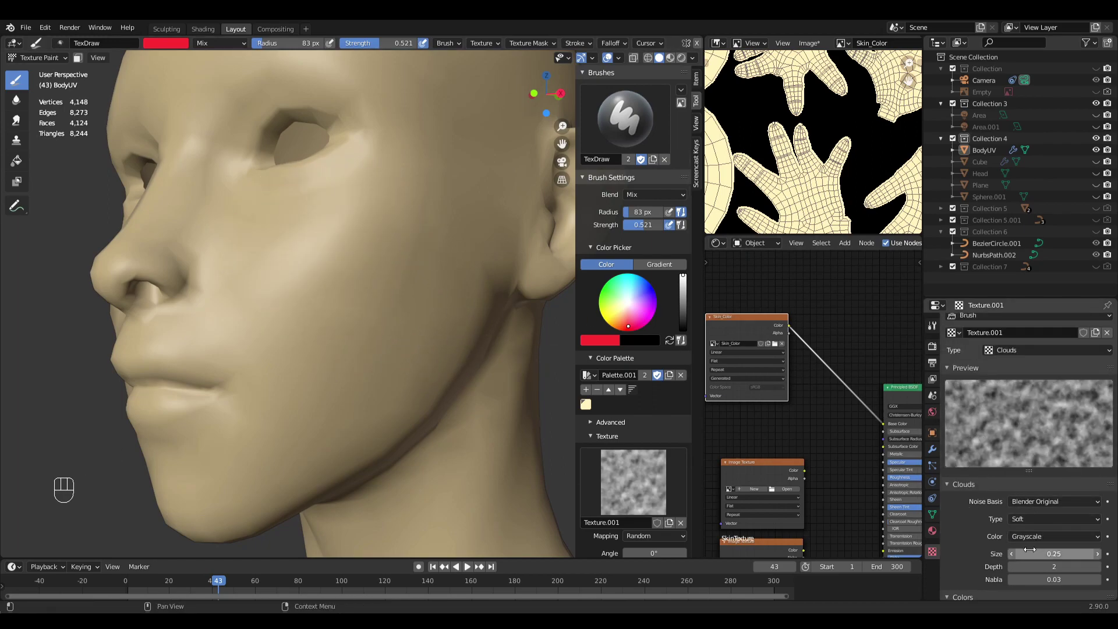
drag(1017, 558, 1008, 555)
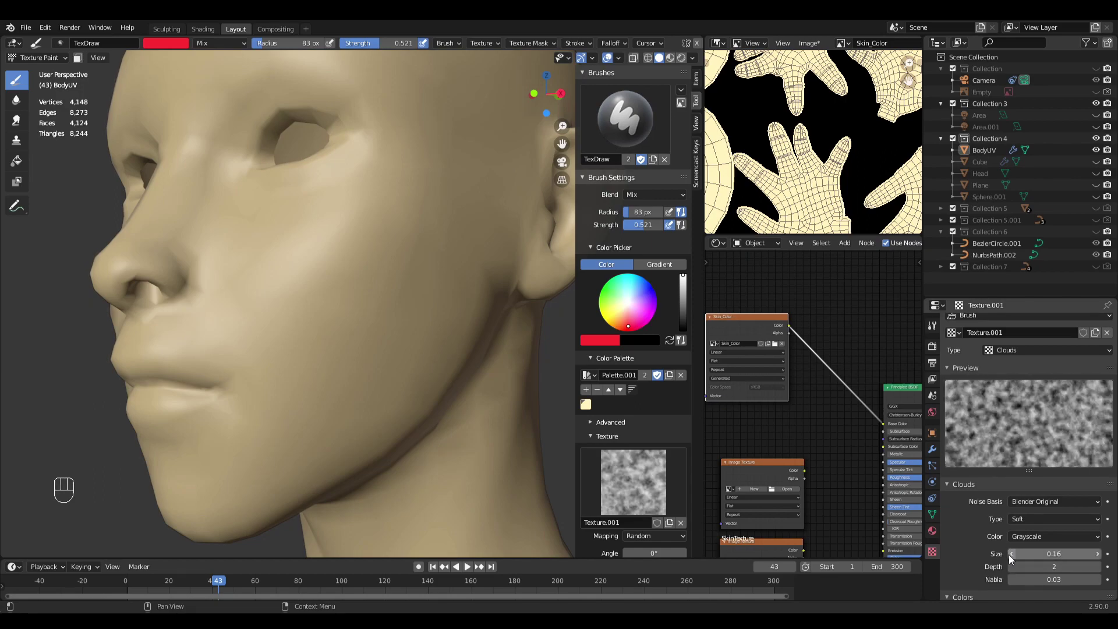
scroll(964, 512, down, 6)
drag(1015, 540, 1013, 541)
click(1047, 541)
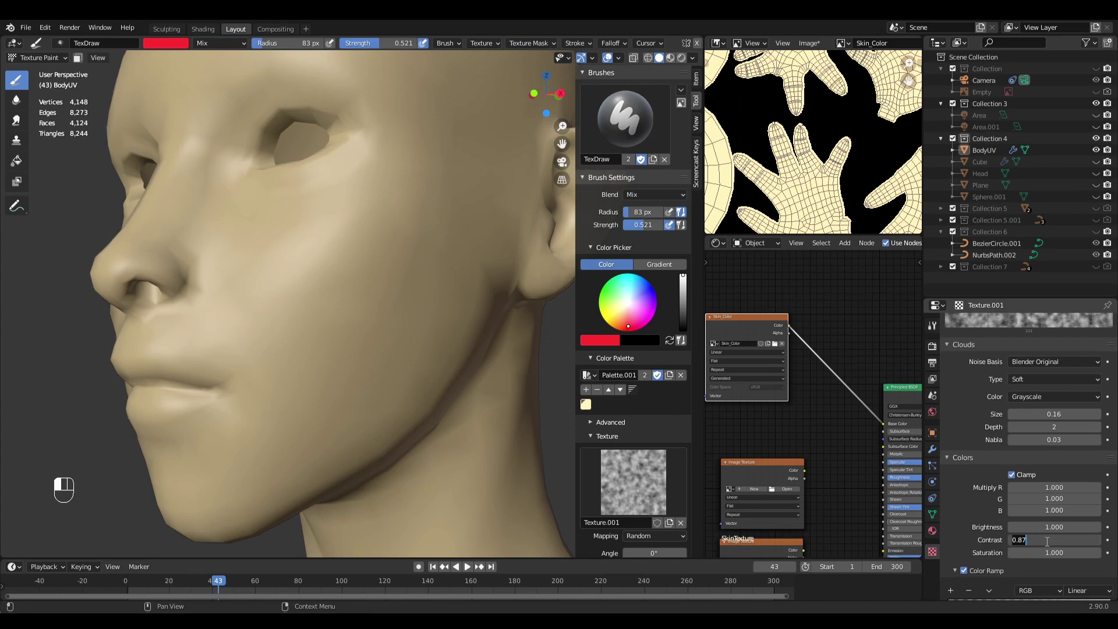
text(0.5)
key(Return)
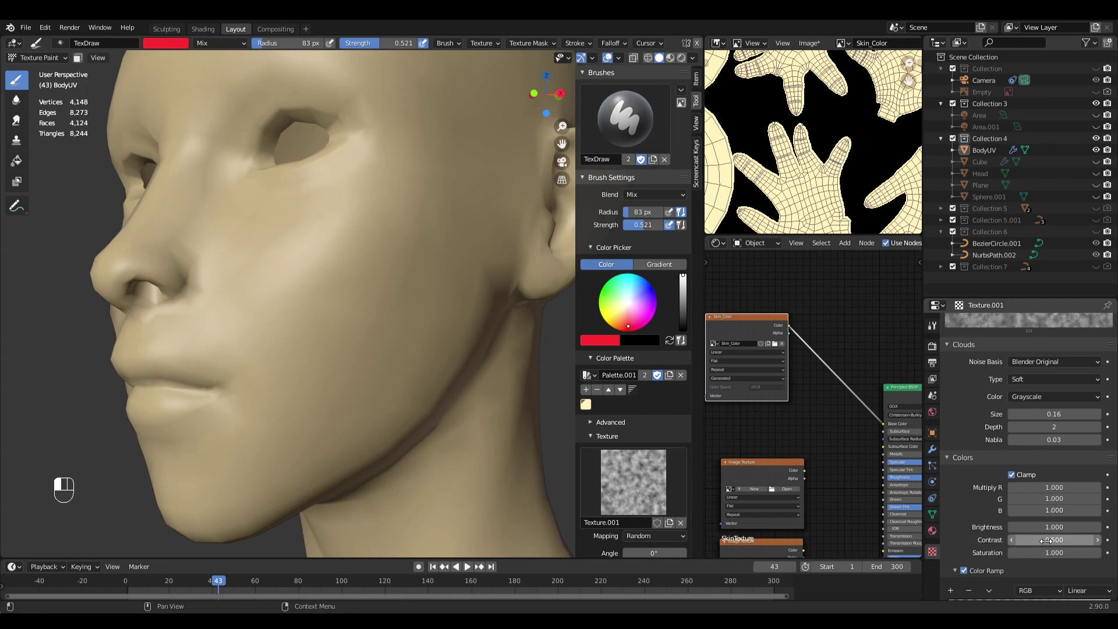
Step: Try several red cloud-textured strokes on the cheek, undoing each one
scroll(959, 506, up, 5)
mouse_move(380, 262)
mouse_down()
mouse_move(320, 334)
mouse_move(367, 321)
mouse_up()
key(ctrl+z)
drag(320, 255, 383, 274)
key(ctrl+z)
drag(335, 248, 421, 257)
key(ctrl+z)
Step: Move the Color Ramp's transparent first stop to position 0.352, and undo the red test strokes made on the face
scroll(1011, 450, down, 1)
scroll(1011, 451, down, 5)
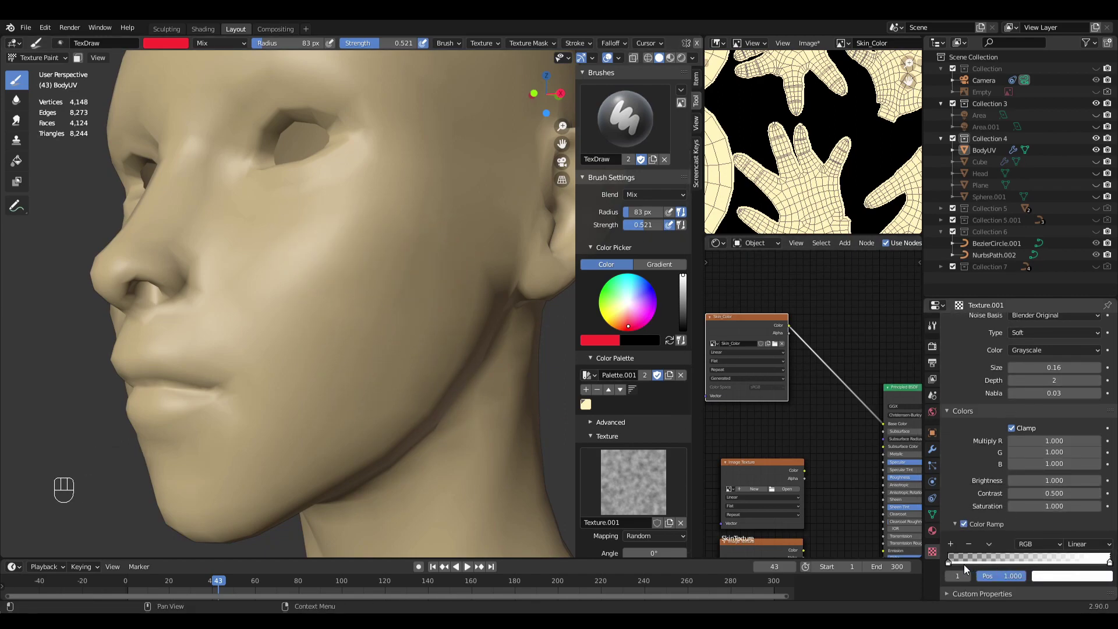
drag(948, 563, 996, 562)
drag(419, 245, 327, 333)
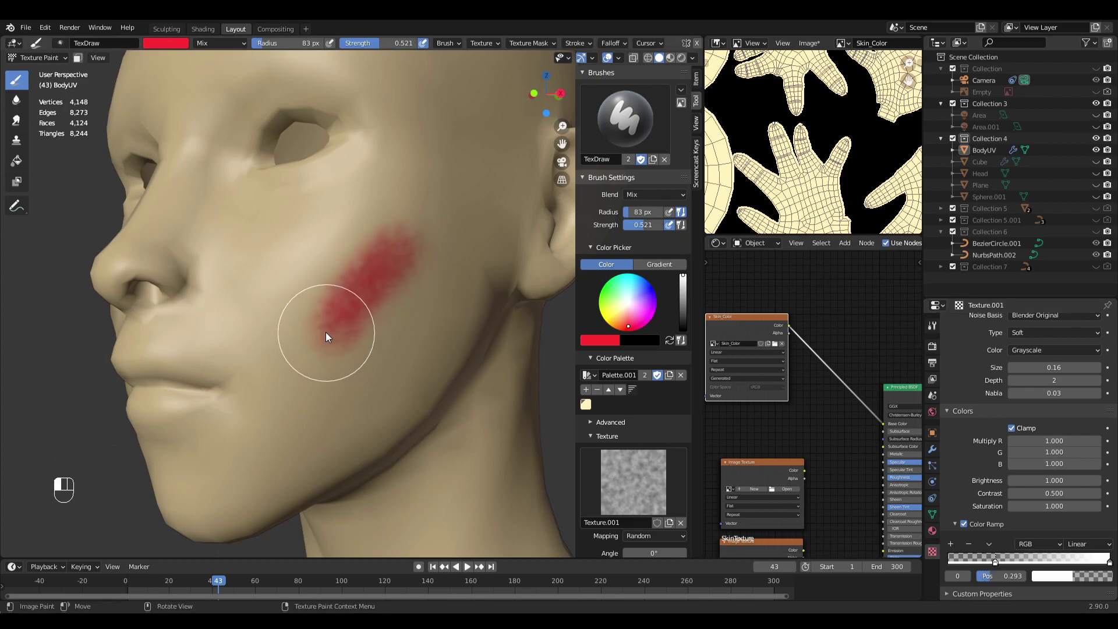
key(ctrl+z)
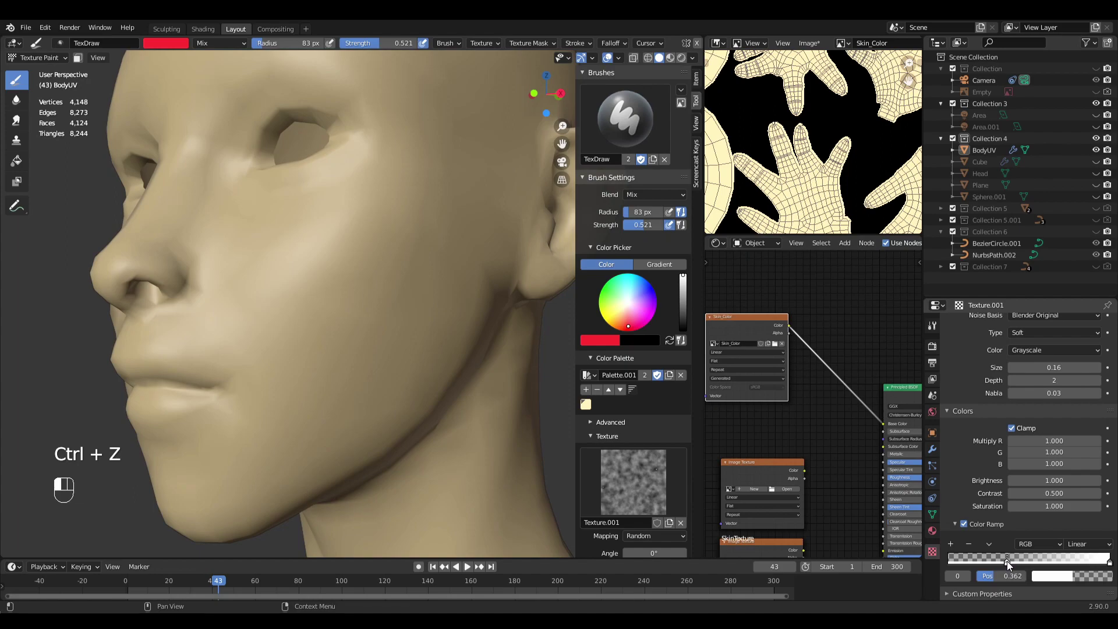
mouse_move(343, 251)
mouse_down()
mouse_move(270, 292)
mouse_move(330, 362)
mouse_move(358, 309)
mouse_up()
middle_drag(382, 291, 418, 334)
key(ctrl+z)
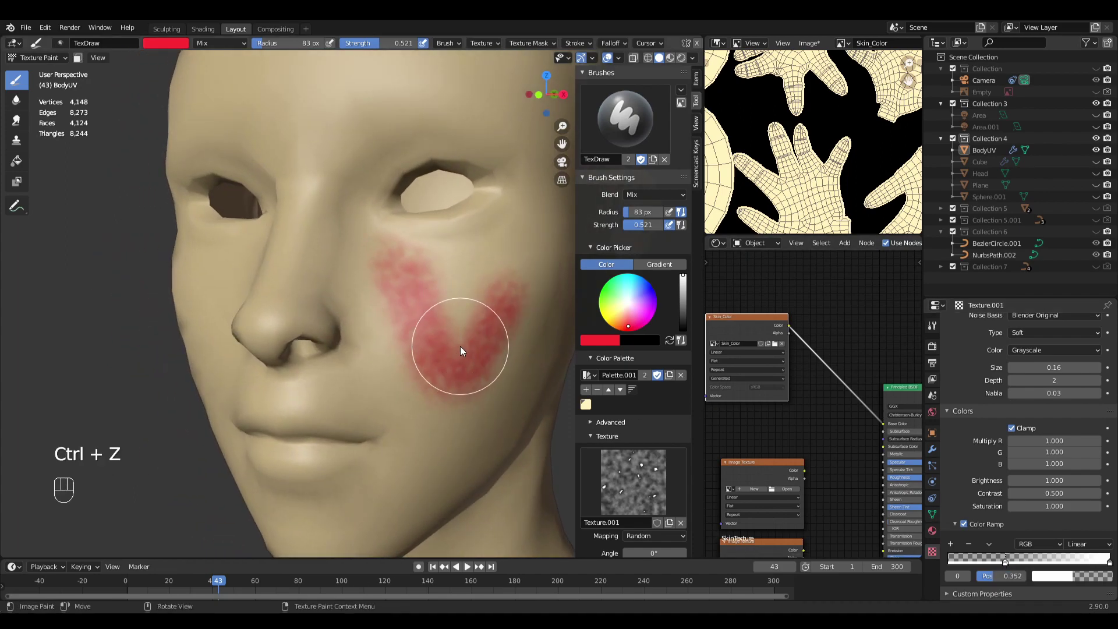
key(ctrl+z)
key(ctrl+z)
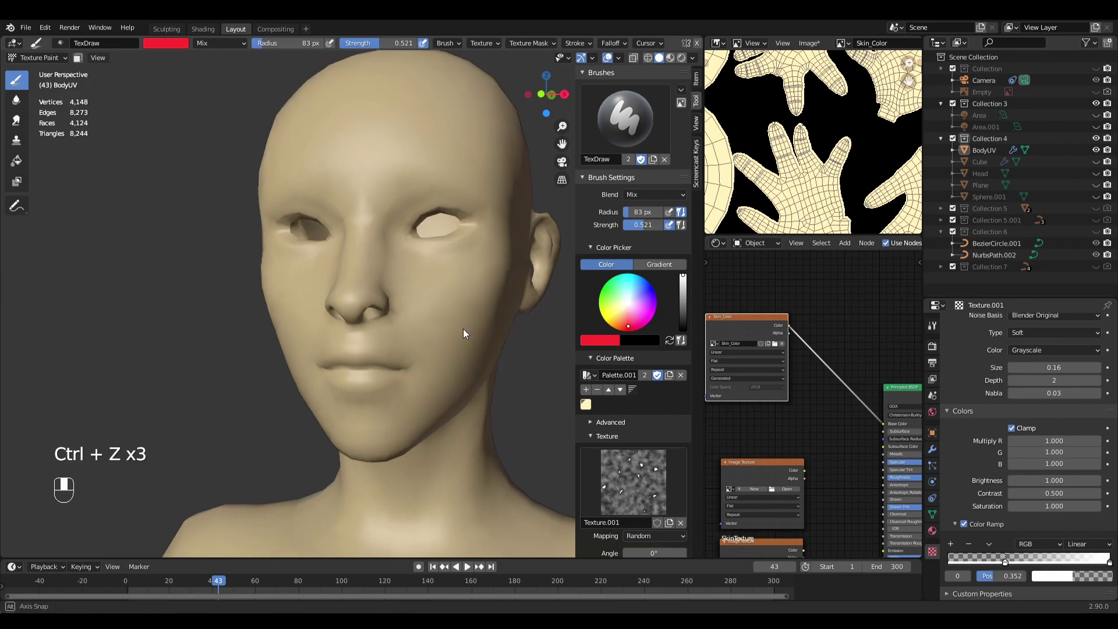
mouse_move(381, 261)
mouse_down()
mouse_move(427, 328)
mouse_move(491, 326)
mouse_move(464, 295)
mouse_move(449, 315)
mouse_move(468, 309)
mouse_up()
key(ctrl+z)
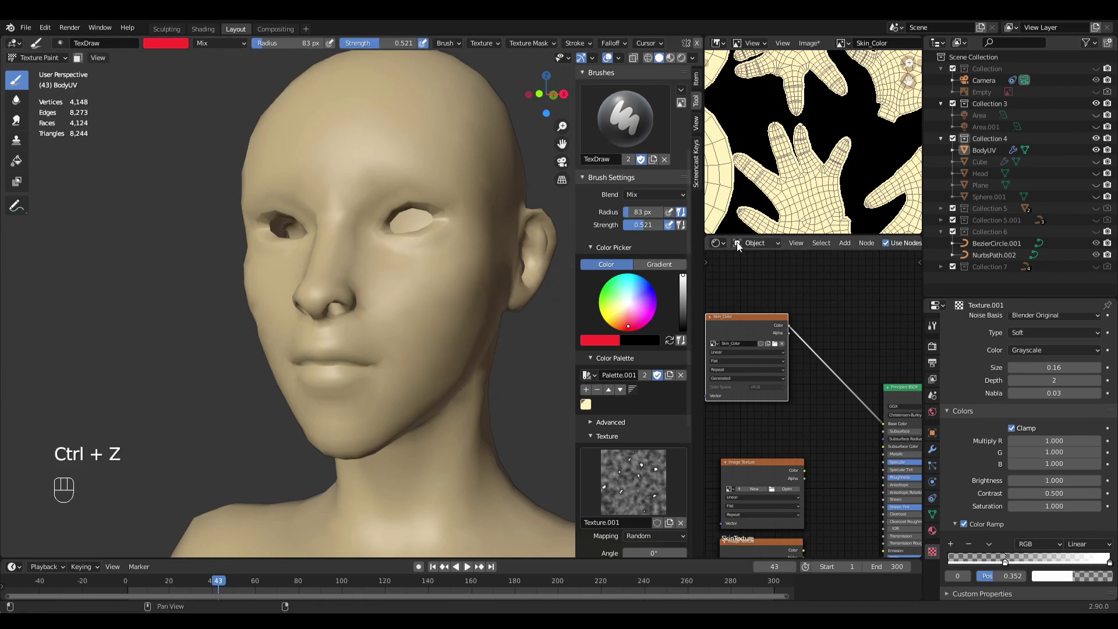
Step: Widen the 3D viewport, enable X-axis mirroring for texture painting, and undo a mirrored test stroke on the cheeks
scroll(628, 325, down, 10)
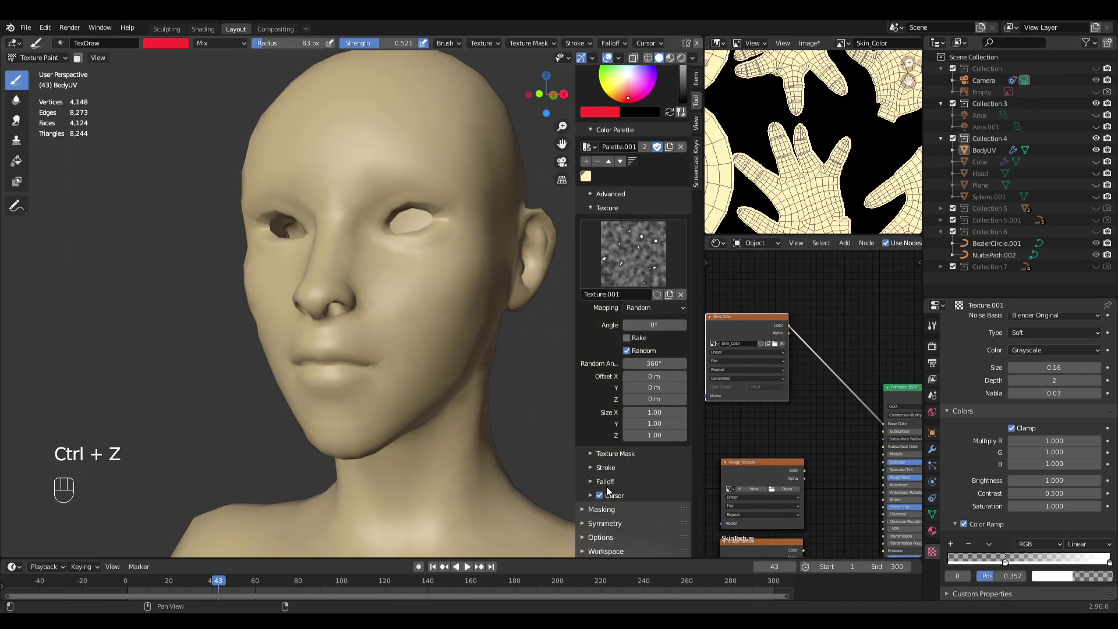
click(598, 524)
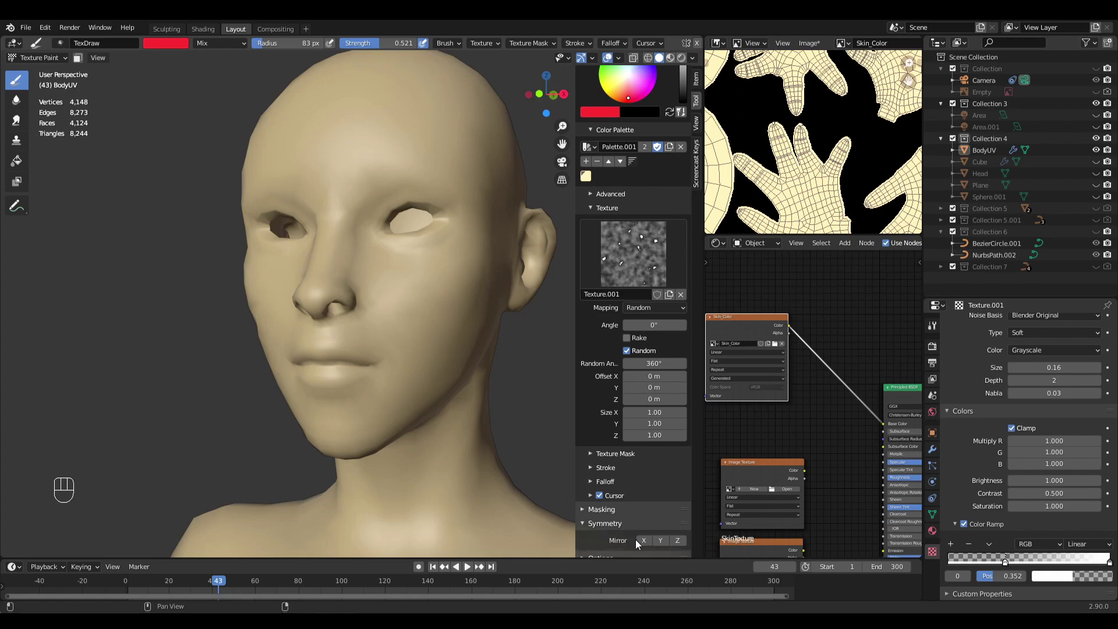
click(606, 523)
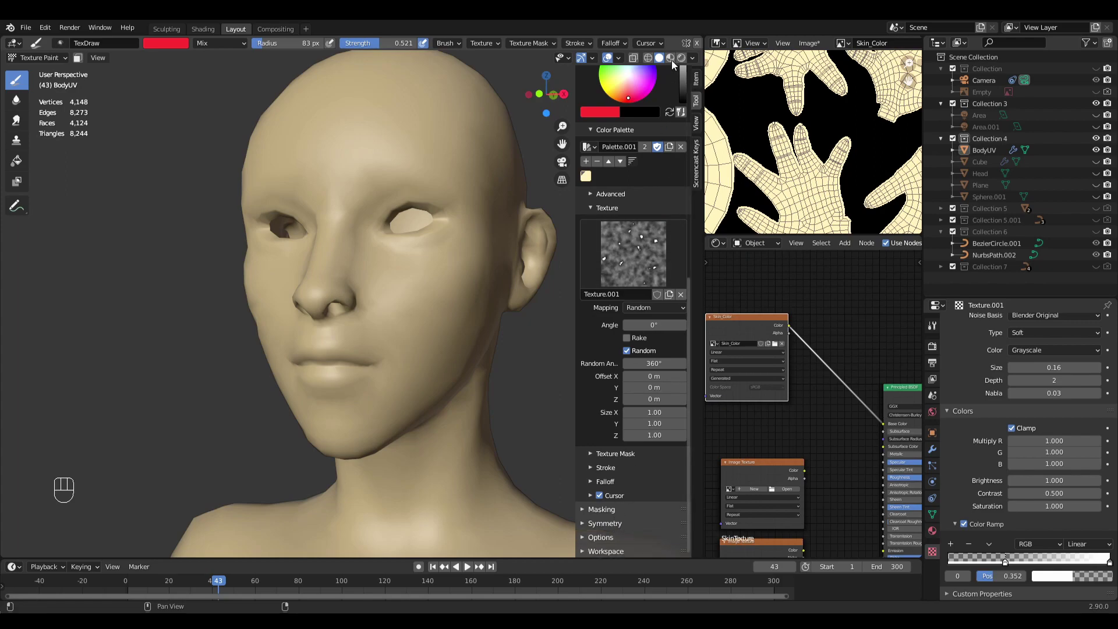
drag(703, 71, 850, 69)
click(696, 43)
drag(505, 262, 532, 333)
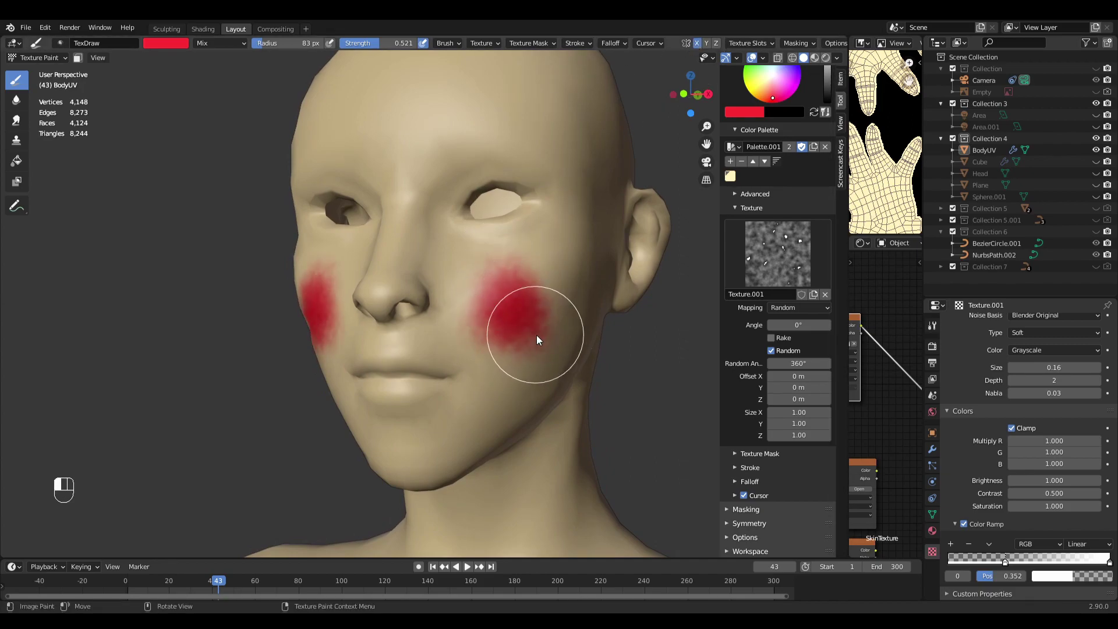
key(ctrl+z)
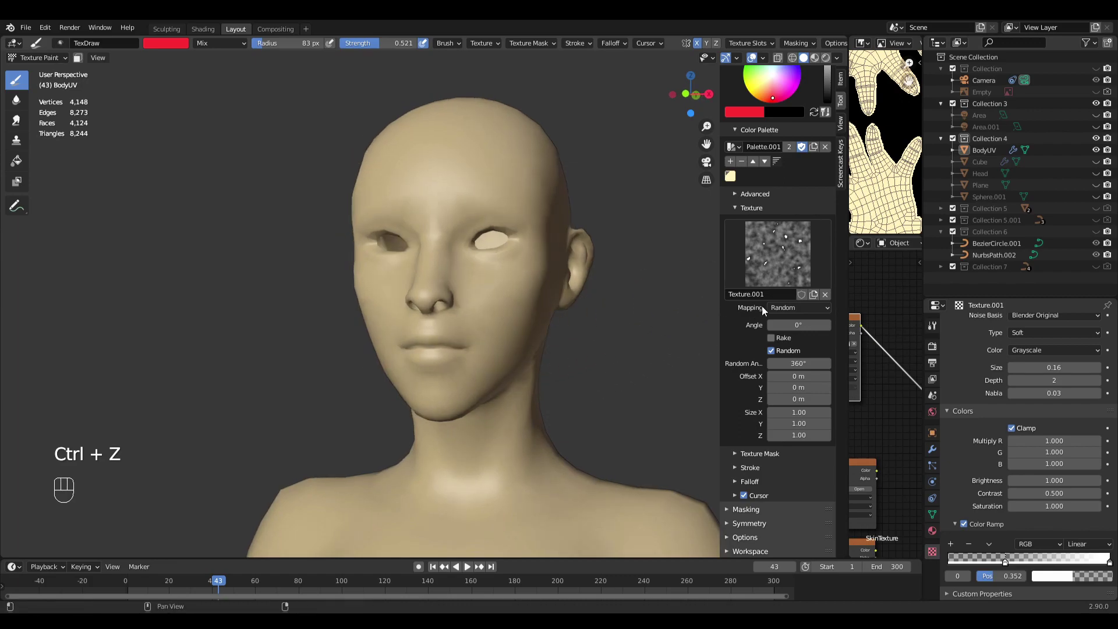
Step: Set the brush strength to 0.070 and paint a faint, mirrored red blush on the cheeks
scroll(774, 268, up, 10)
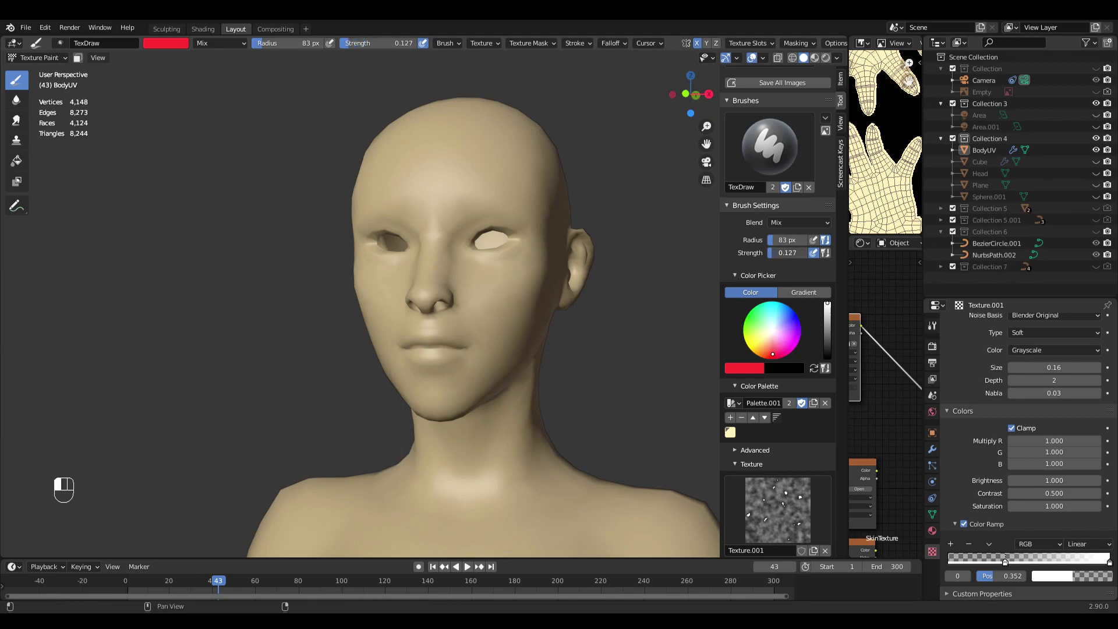
drag(788, 253, 786, 253)
drag(476, 283, 534, 305)
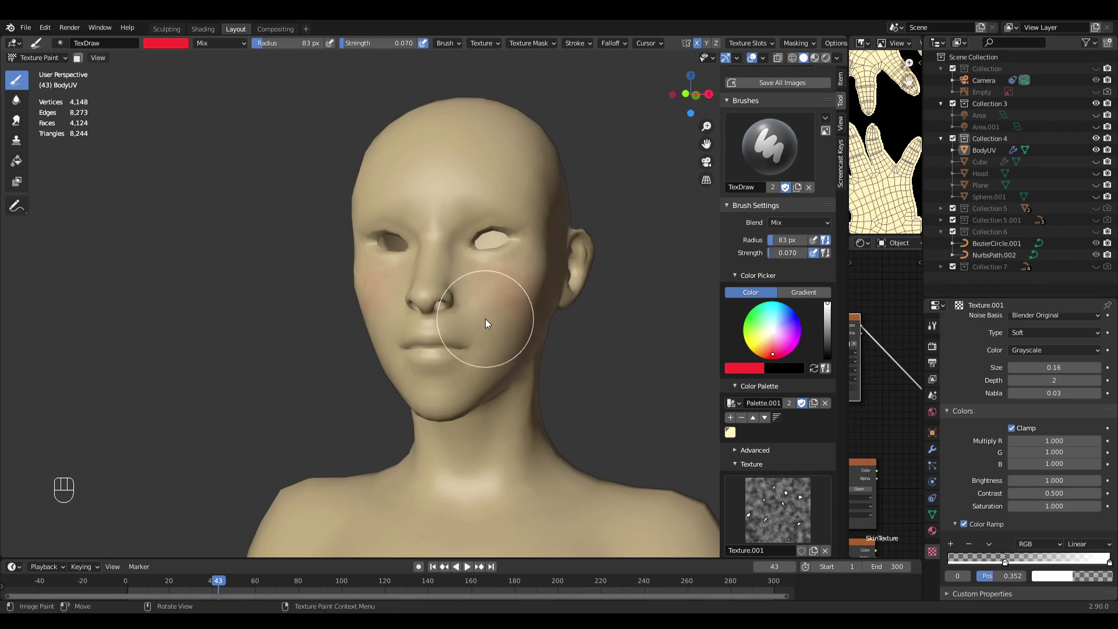
Step: Undo the faint blush strokes on the cheeks and set the brush strength to 0.324
middle_drag(523, 327, 483, 312)
key(ctrl+z)
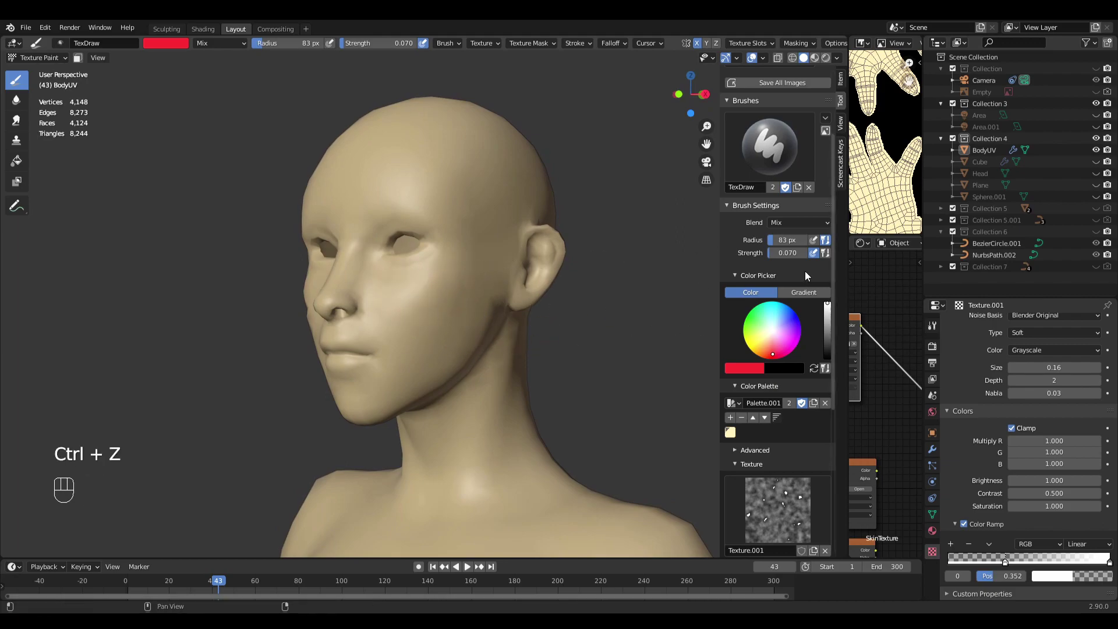
drag(787, 253, 794, 253)
middle_drag(610, 316, 624, 316)
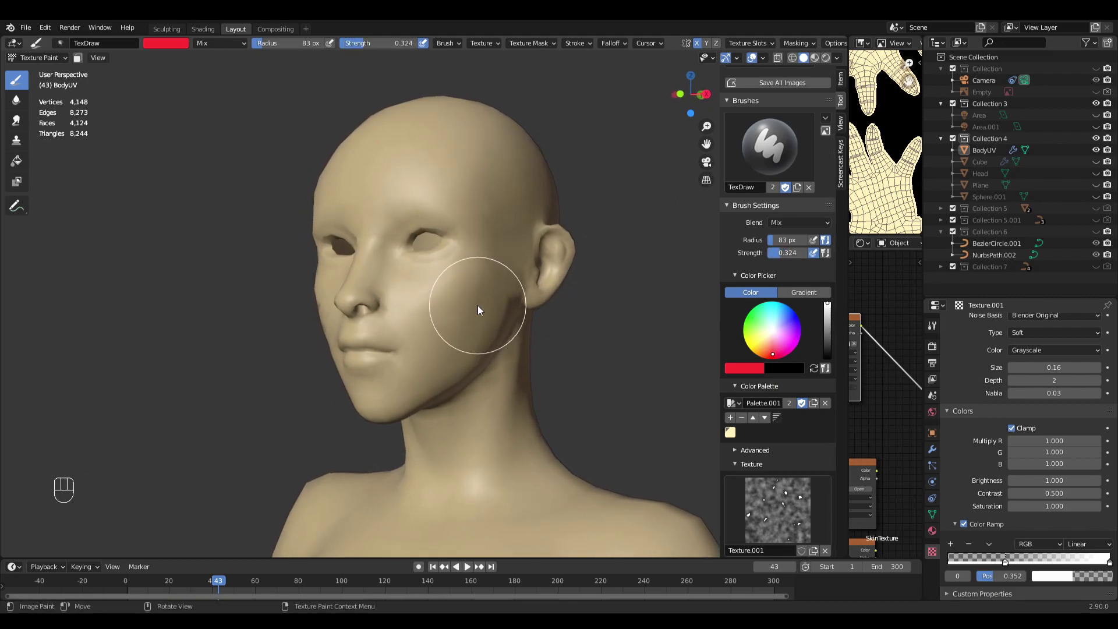
mouse_move(477, 310)
middle_down()
mouse_move(564, 333)
mouse_move(658, 323)
middle_up()
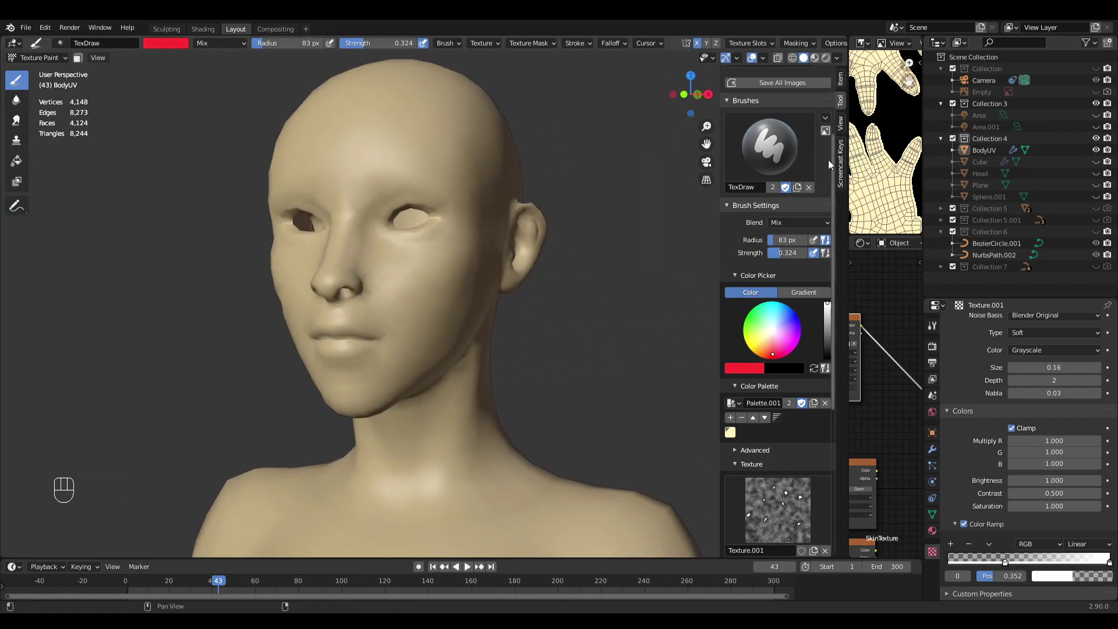
Step: Delete all the existing notes from the scene's Annotations data
scroll(800, 262, down, 8)
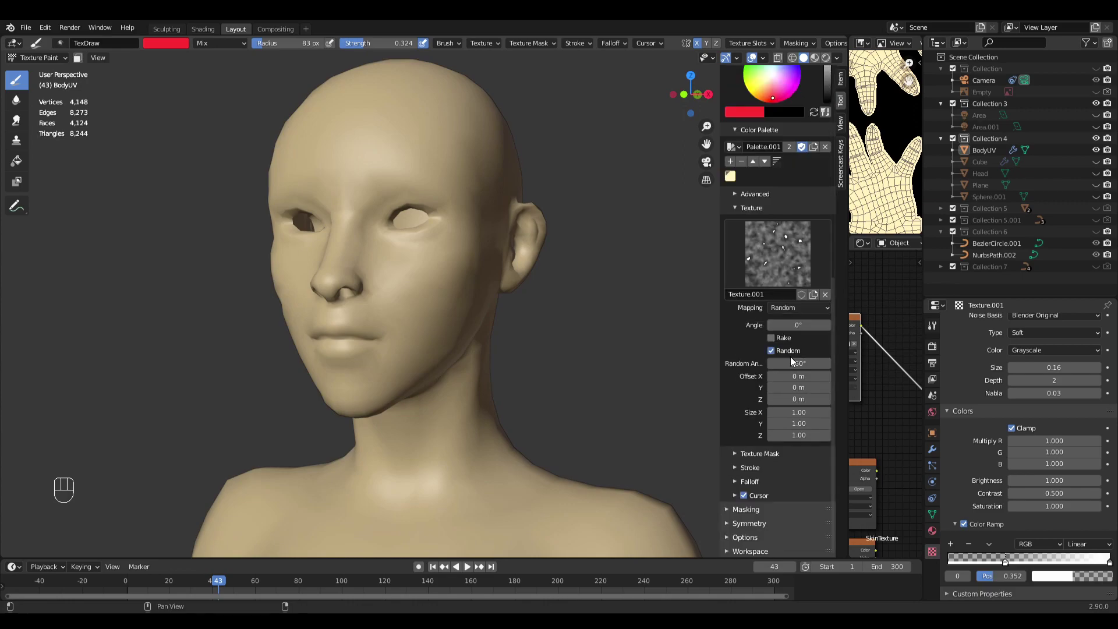
scroll(806, 227, up, 2)
click(843, 130)
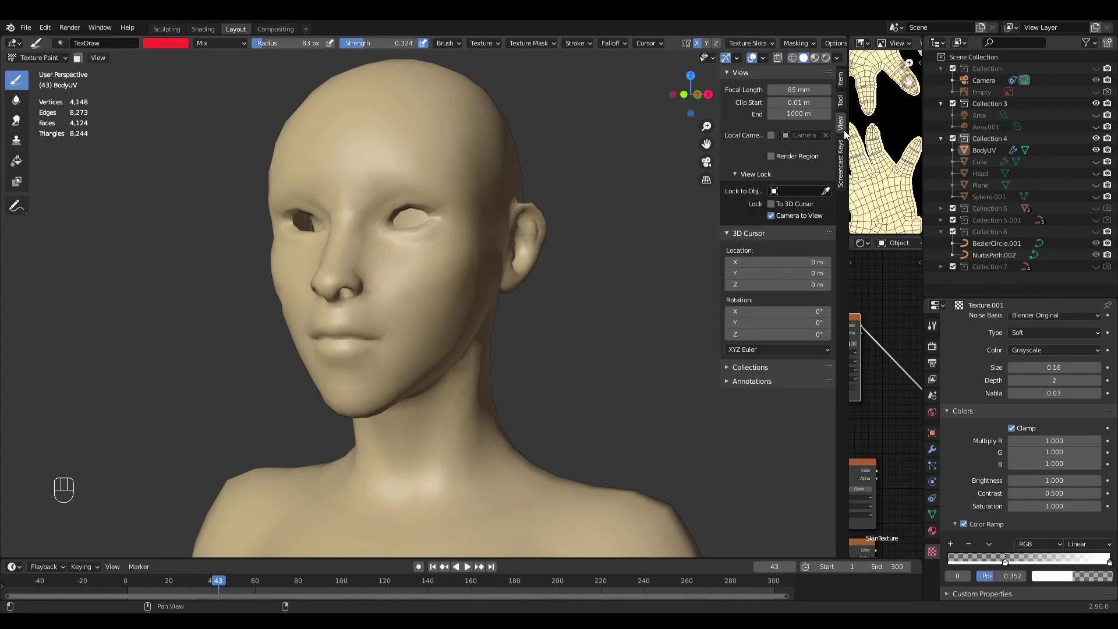
click(733, 381)
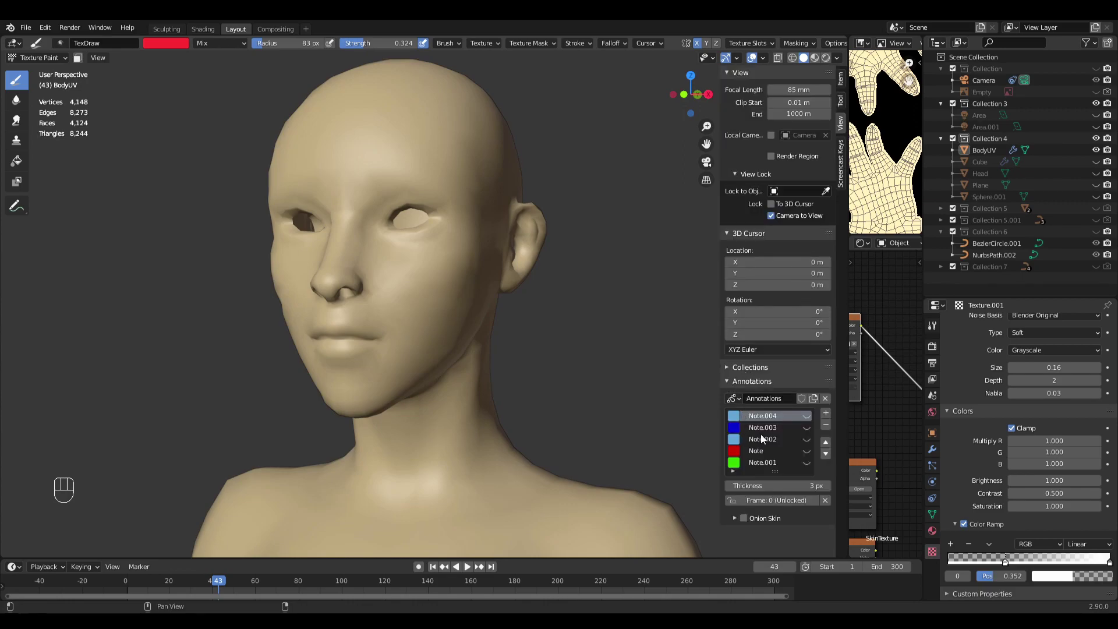
click(826, 426)
click(826, 426)
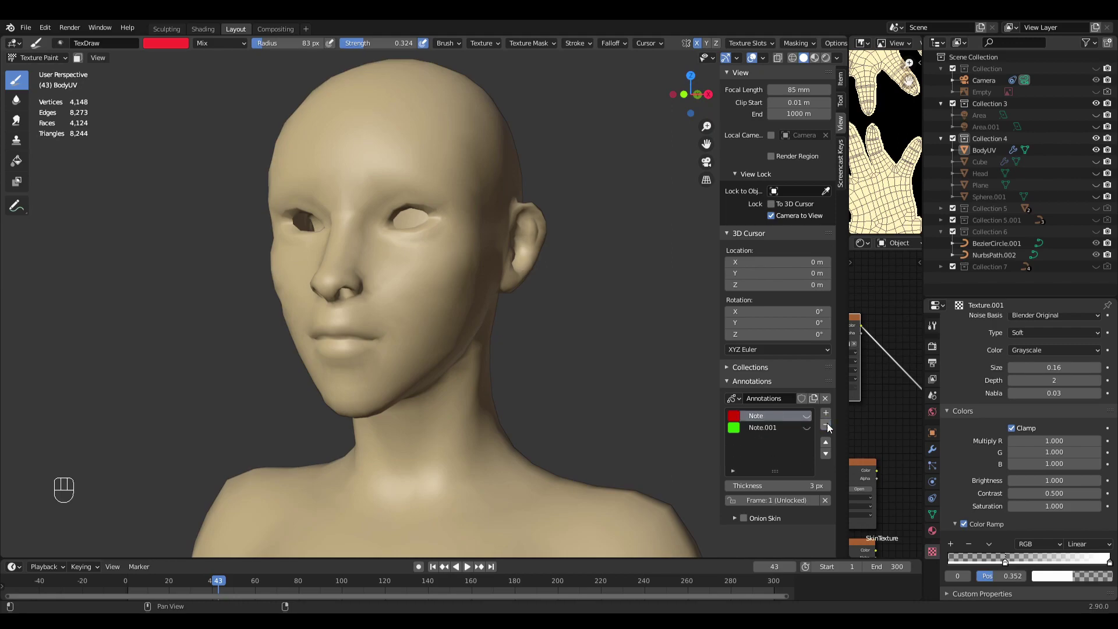
click(826, 426)
click(826, 425)
click(827, 425)
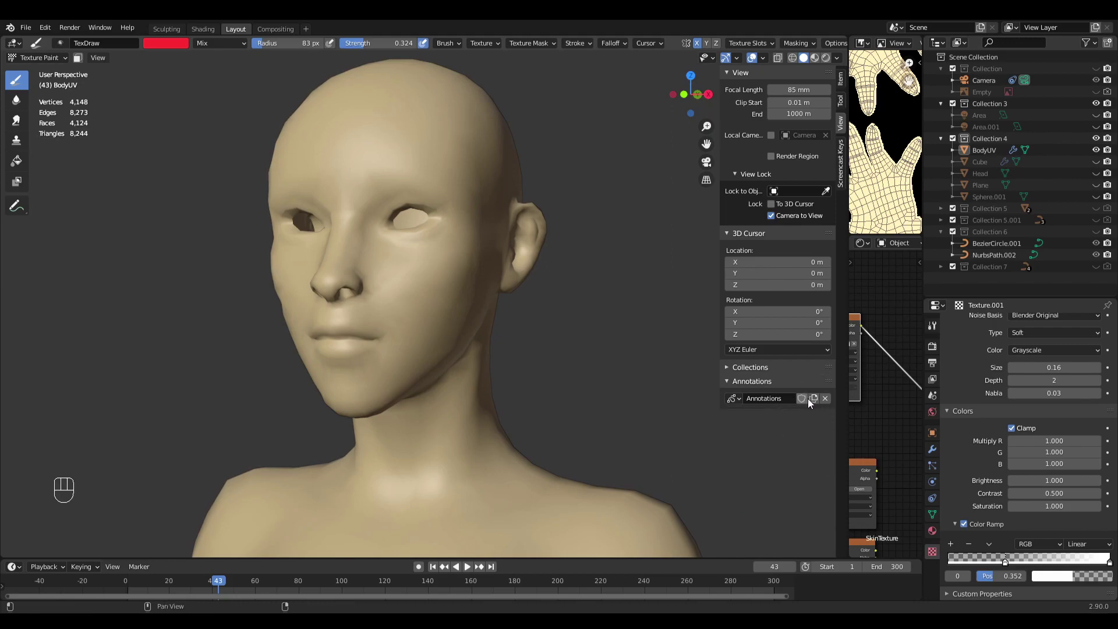
Step: Create a new annotation set with three notes, keeping the first blue and coloring the second yellow and the third red
click(814, 399)
click(825, 413)
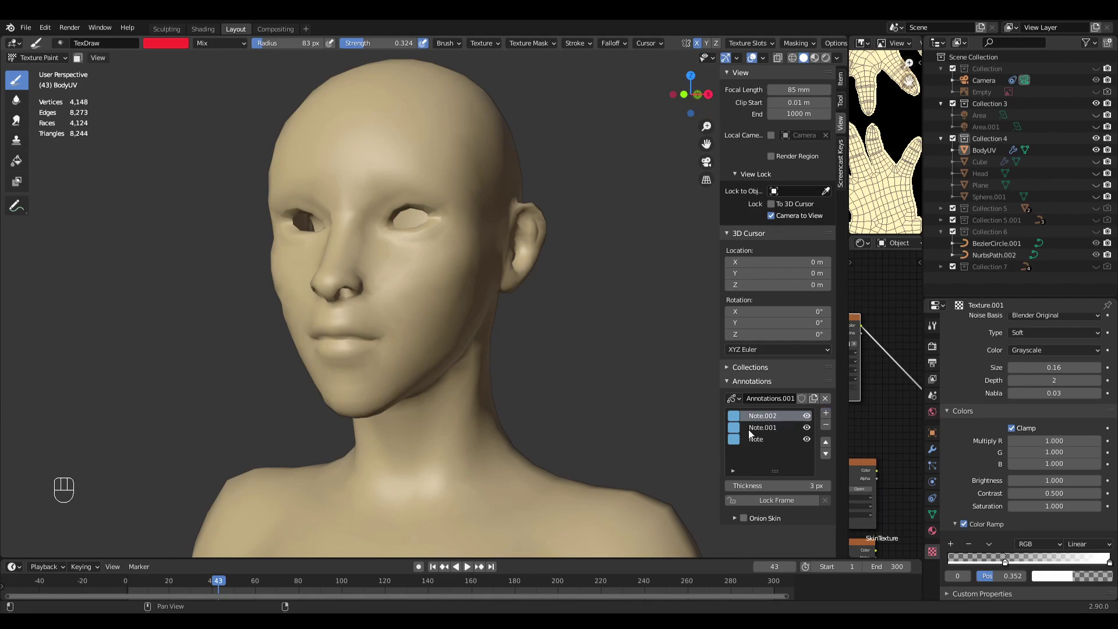
click(735, 428)
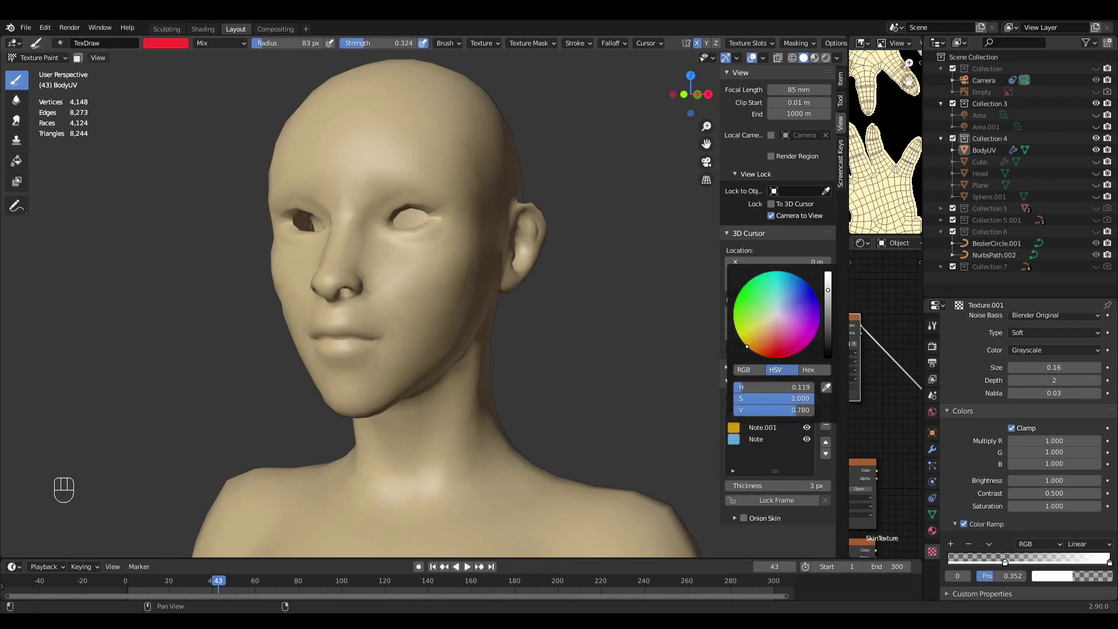
click(734, 441)
click(778, 366)
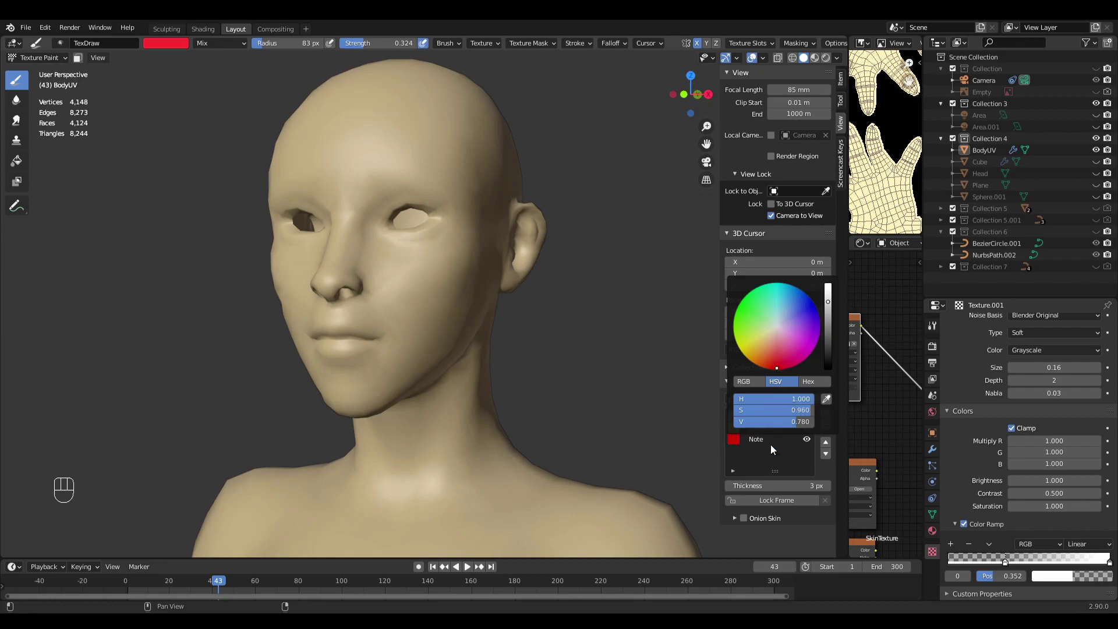
mouse_move(607, 349)
middle_down()
mouse_move(574, 357)
mouse_move(600, 353)
middle_up()
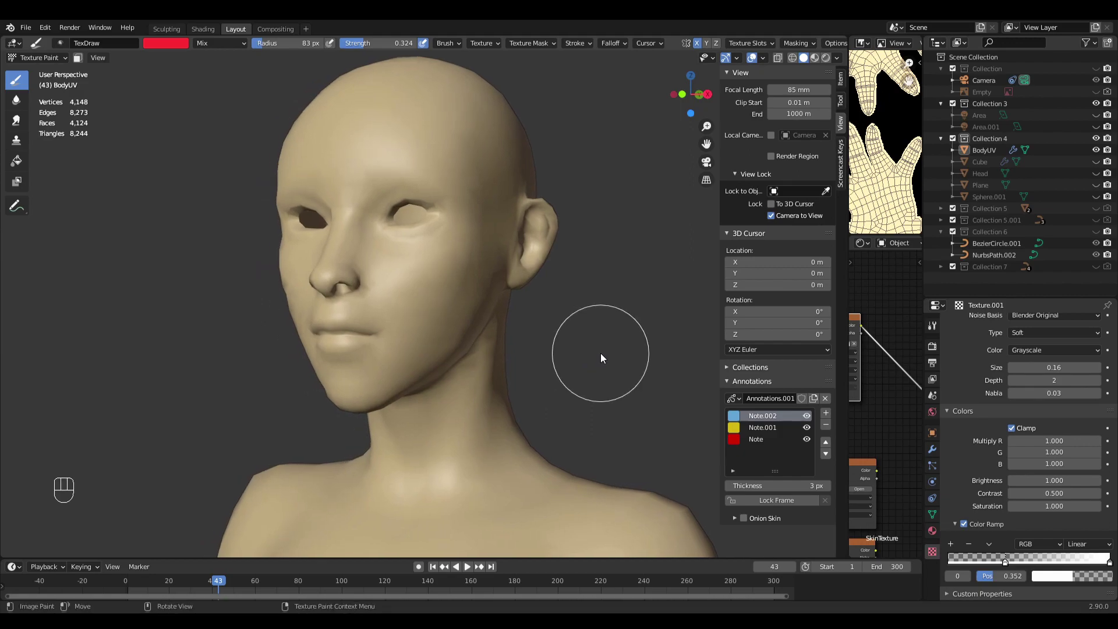
Step: Annotate the face's color zones on the surface, outlining the jaw in blue, the forehead in yellow and the eye-to-cheek band in red
click(16, 206)
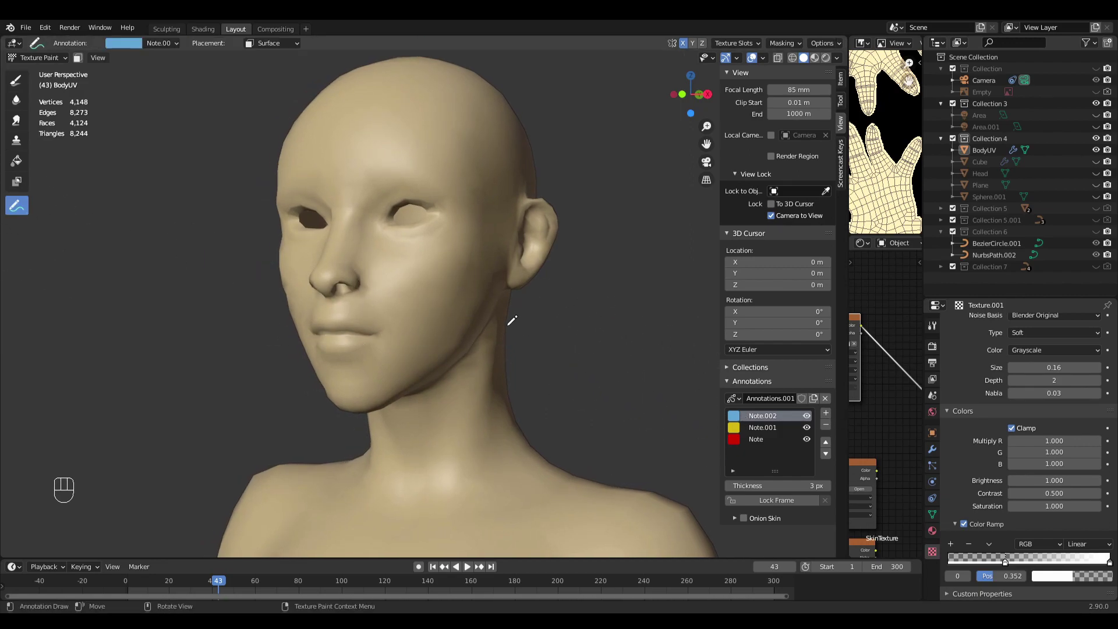
middle_drag(511, 311, 500, 355)
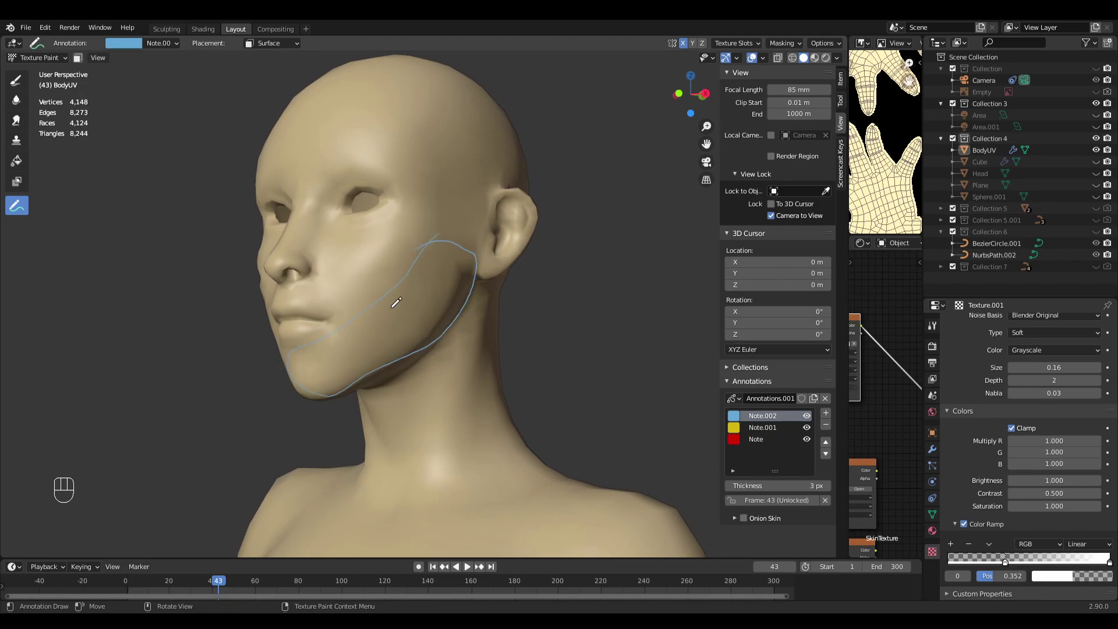
click(763, 427)
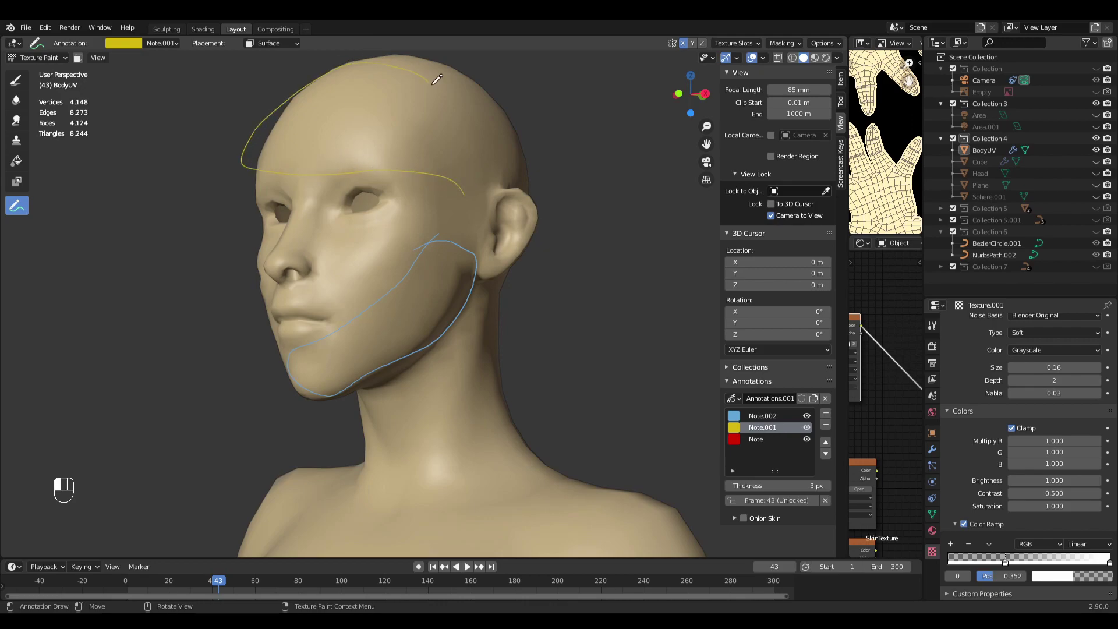
drag(478, 191, 475, 196)
click(756, 440)
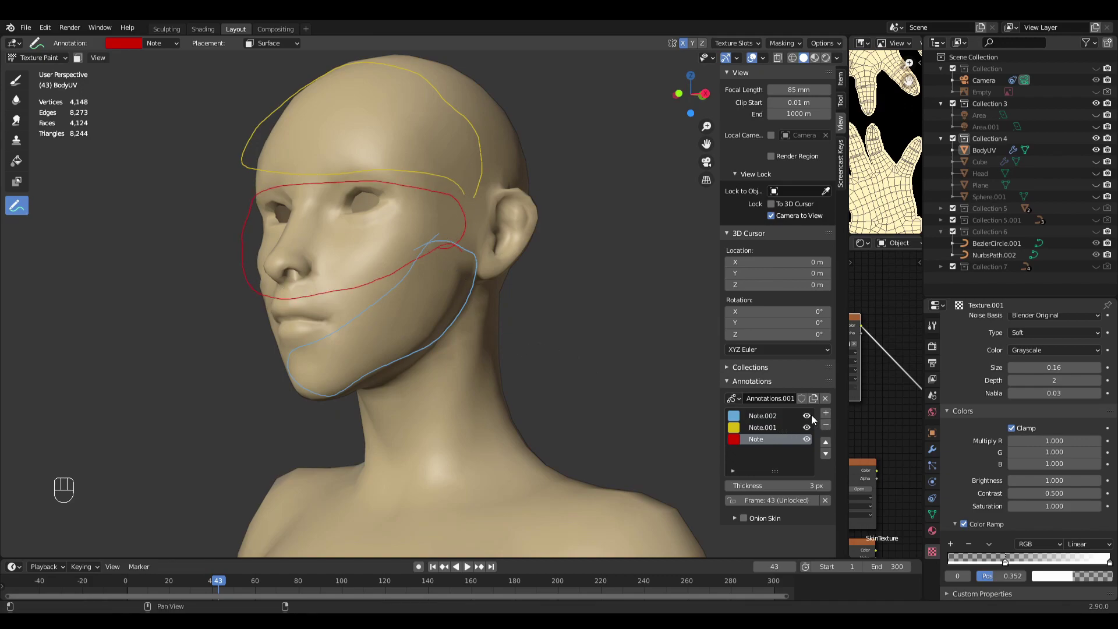
Step: Hide all three annotation notes and return to the Draw brush with its settings shown
drag(807, 417, 806, 442)
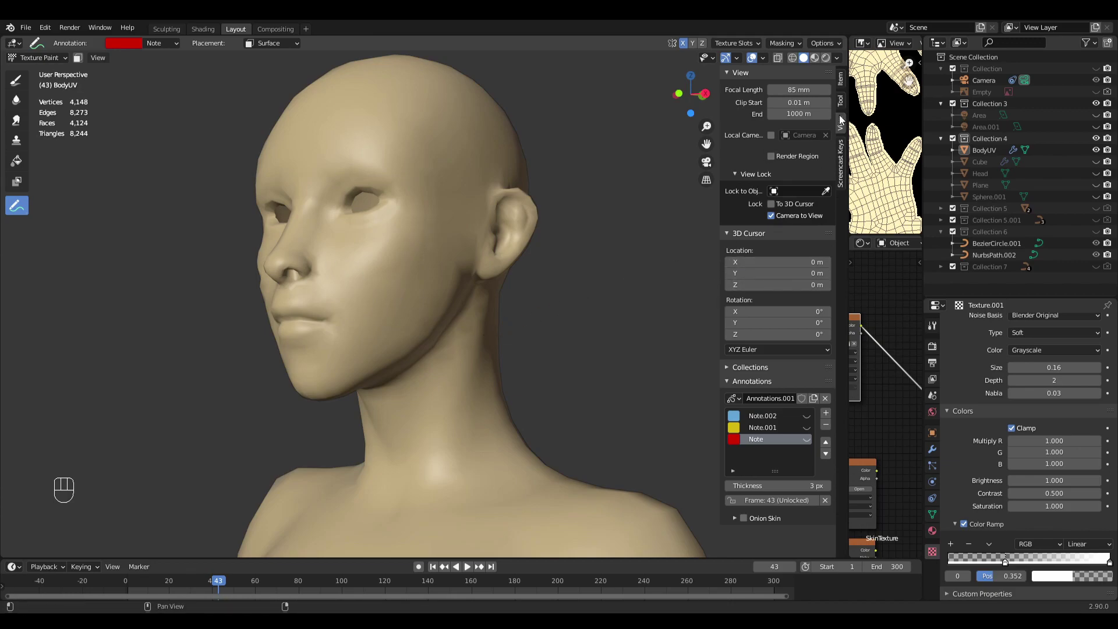
click(17, 82)
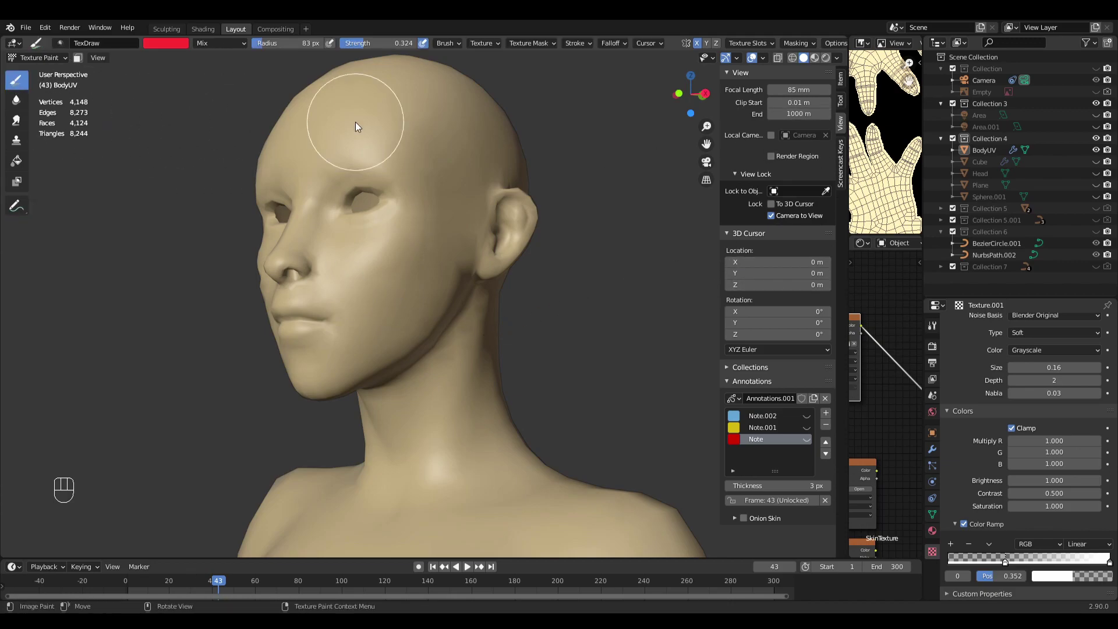
click(840, 79)
click(840, 101)
Step: Set the brush radius to 110 px and paint a mirrored red blush across the cheeks toward the ears
middle_drag(537, 279, 567, 285)
shift+middle_drag(566, 285, 429, 303)
scroll(425, 298, up, 1)
key(f)
click(423, 296)
key(f)
click(410, 295)
drag(398, 295, 473, 291)
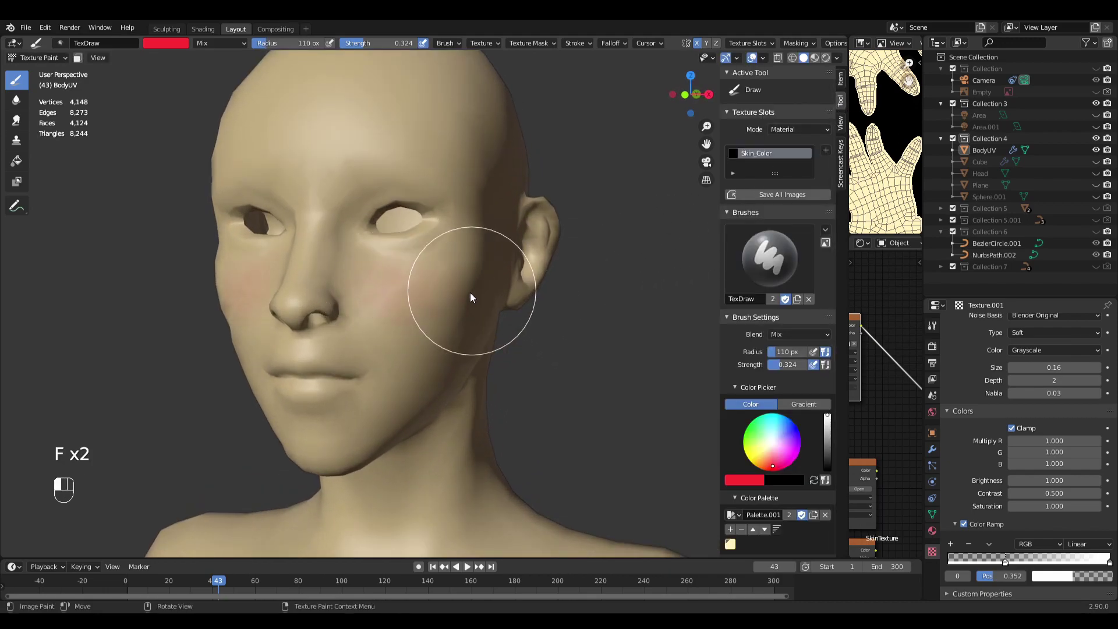
middle_drag(377, 275, 367, 258)
drag(361, 250, 452, 245)
middle_drag(400, 282, 365, 287)
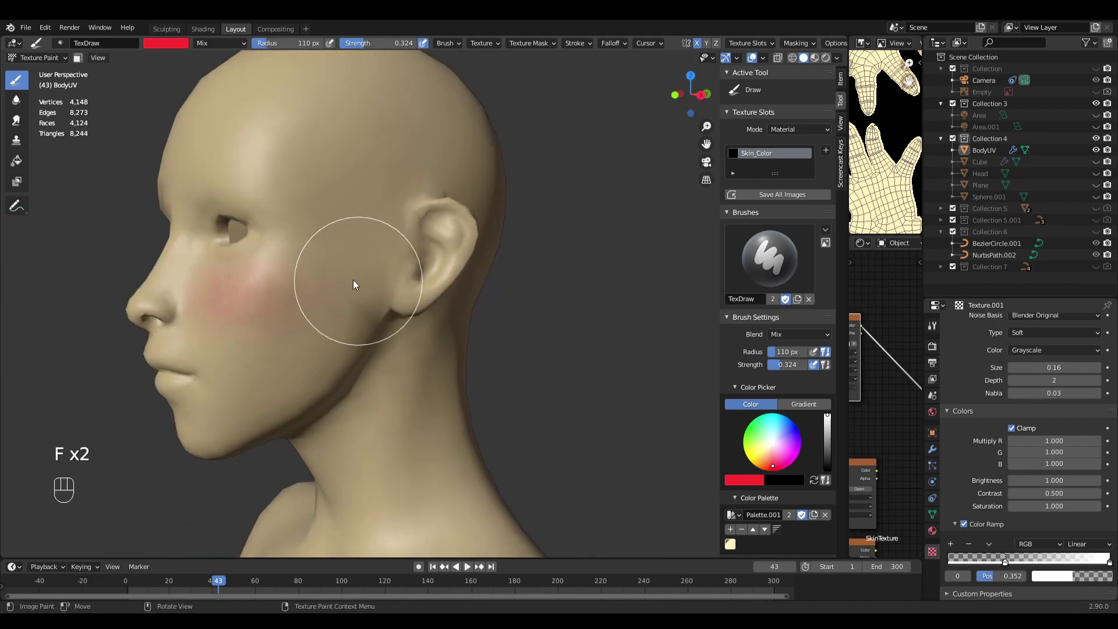
mouse_move(292, 308)
mouse_down()
mouse_move(232, 325)
mouse_move(357, 280)
mouse_up()
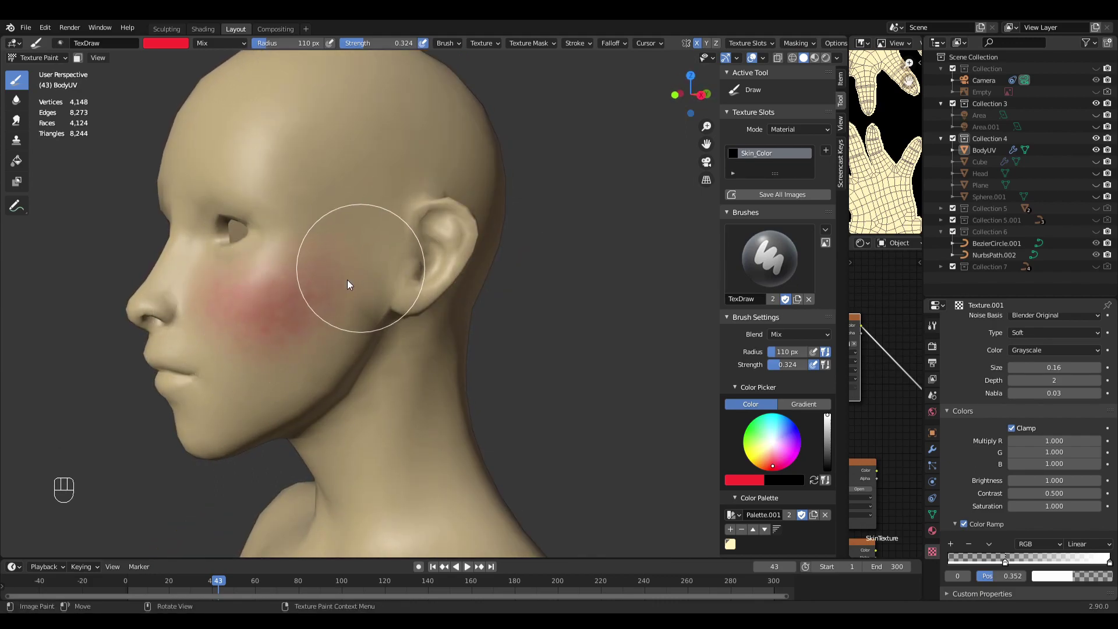
Step: Extend the mirrored red over the ears and sides of the face, using brush radii of 102 px and 129 px
key(f)
mouse_move(418, 270)
middle_down()
mouse_move(349, 272)
mouse_move(362, 251)
middle_up()
click(362, 274)
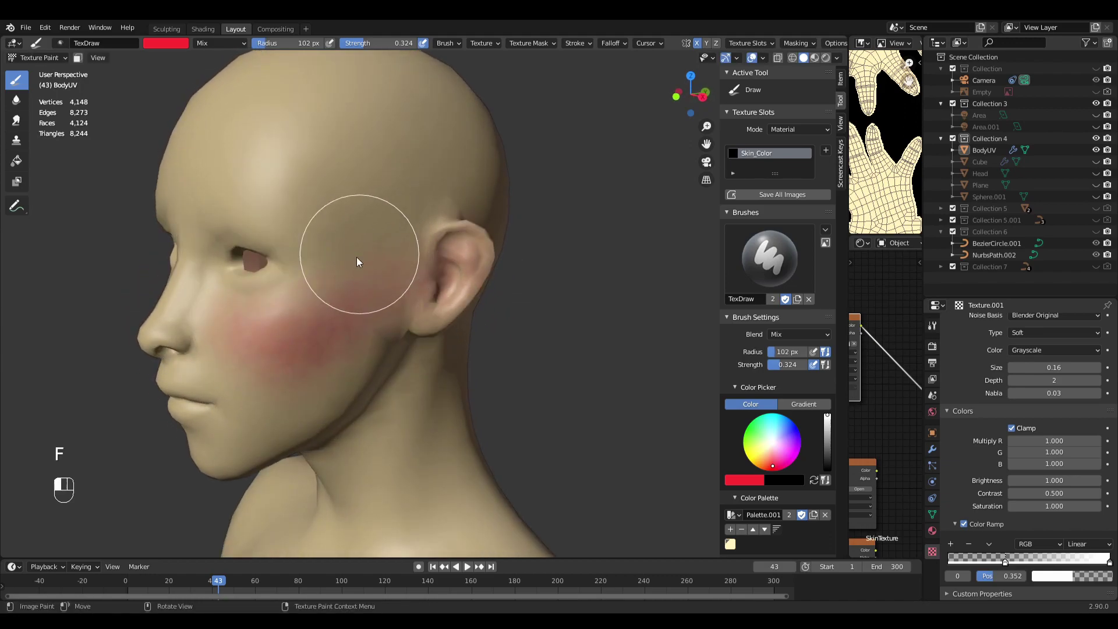
middle_drag(289, 280, 371, 242)
key(f)
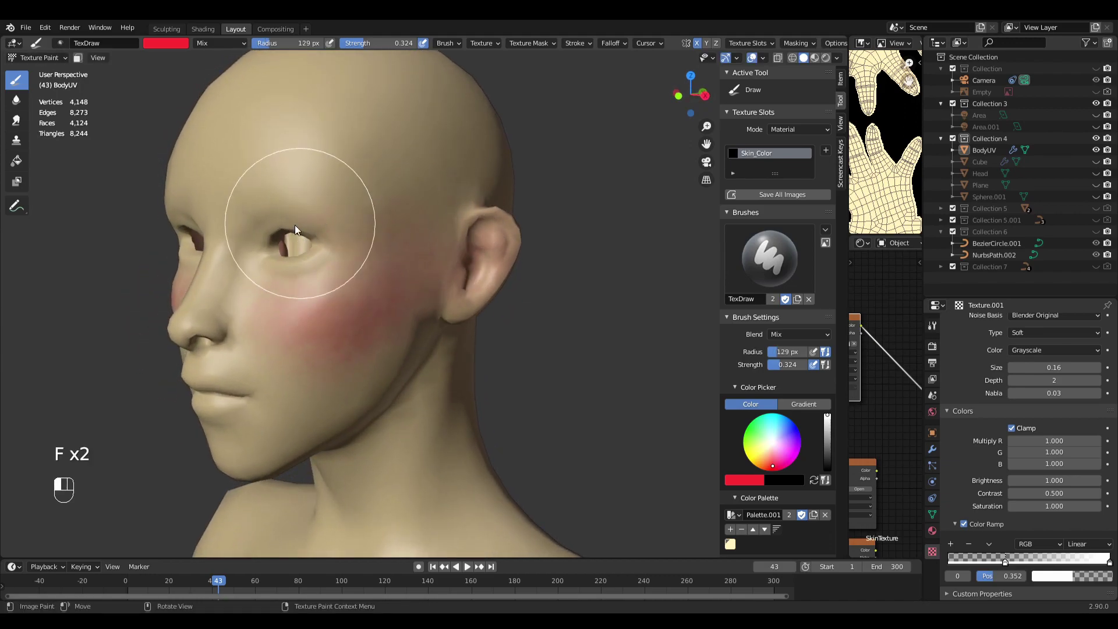
middle_drag(306, 221, 369, 219)
key(f)
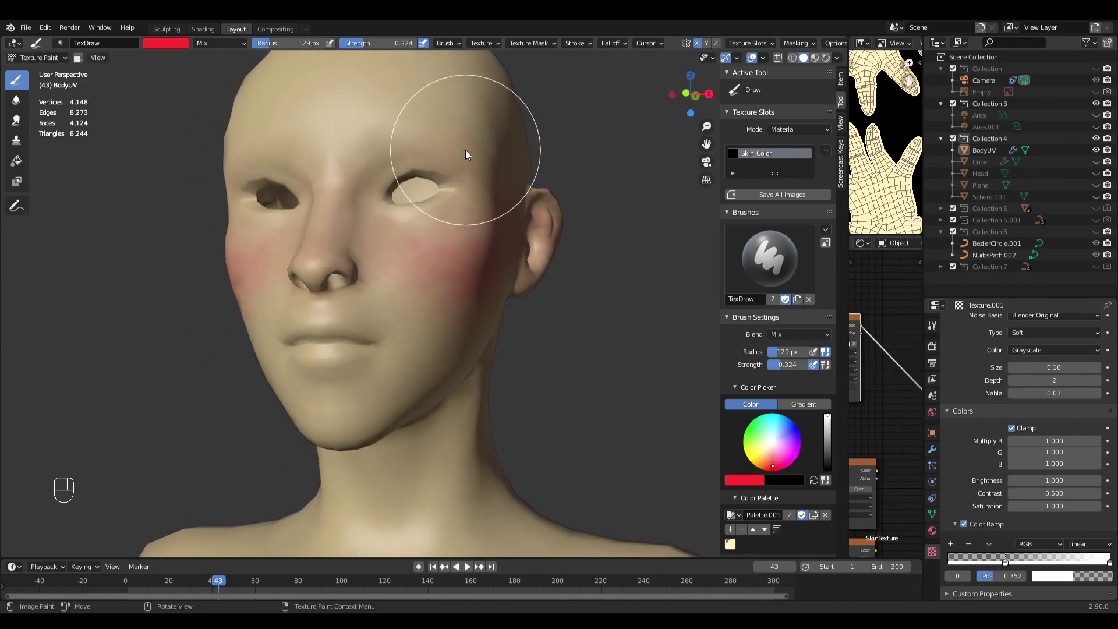
mouse_move(431, 306)
shift+middle_down()
mouse_move(452, 286)
mouse_move(386, 250)
shift+middle_up()
key(f)
click(450, 217)
Step: Set the brush radius to 120 px and paint faint mirrored red tones over the chest, breasts and abdomen
ctrl+middle_drag(453, 195, 420, 302)
mouse_move(420, 302)
middle_down()
mouse_move(408, 284)
mouse_move(397, 298)
mouse_move(432, 286)
middle_up()
middle_drag(459, 251, 397, 306)
mouse_move(392, 306)
mouse_down()
mouse_move(444, 297)
mouse_move(452, 252)
mouse_move(350, 257)
mouse_move(396, 299)
mouse_up()
mouse_move(397, 298)
middle_down()
mouse_move(425, 290)
mouse_move(391, 250)
mouse_move(456, 197)
mouse_move(477, 269)
mouse_move(426, 334)
mouse_move(433, 348)
mouse_move(418, 351)
mouse_move(430, 330)
mouse_move(517, 333)
mouse_move(484, 327)
mouse_move(457, 266)
middle_up()
key(f)
click(375, 294)
key(f)
click(428, 284)
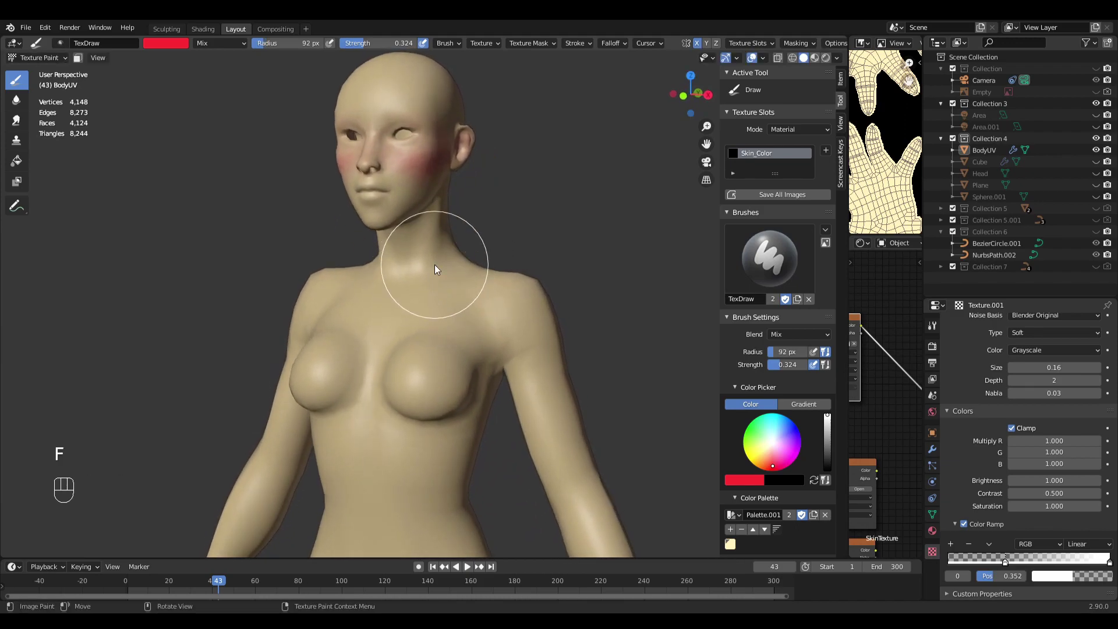
key(f)
click(429, 279)
mouse_move(436, 256)
mouse_down()
mouse_move(432, 303)
mouse_move(517, 310)
mouse_up()
shift+middle_drag(516, 309, 524, 238)
mouse_move(417, 357)
mouse_down()
mouse_move(453, 451)
mouse_move(449, 378)
mouse_up()
middle_drag(449, 378, 415, 371)
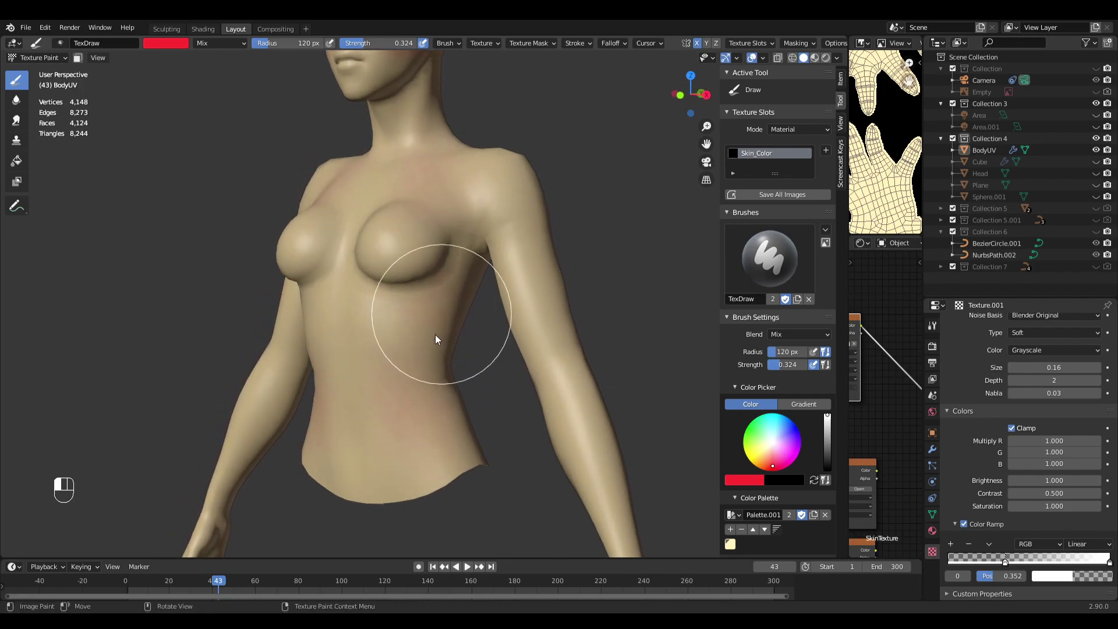
middle_drag(435, 334, 491, 258)
middle_drag(440, 468, 501, 299)
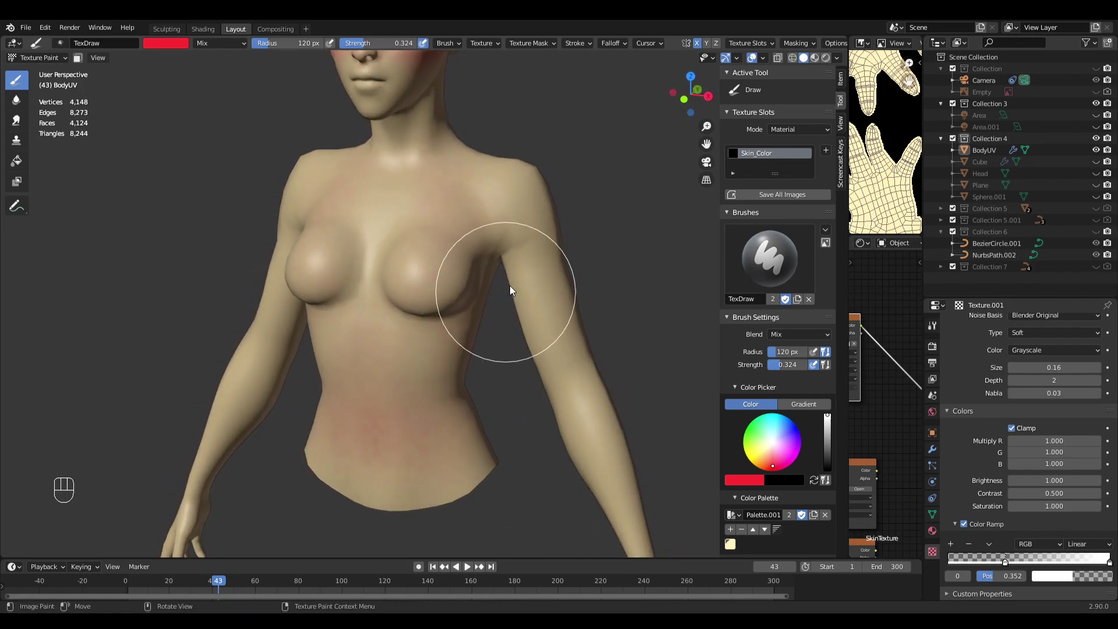
shift+middle_drag(569, 309, 508, 295)
Step: Paint faint mirrored red tones along the back and up the nape of the neck
mouse_move(572, 455)
shift+middle_down()
mouse_move(432, 220)
mouse_move(399, 250)
mouse_move(277, 256)
shift+middle_up()
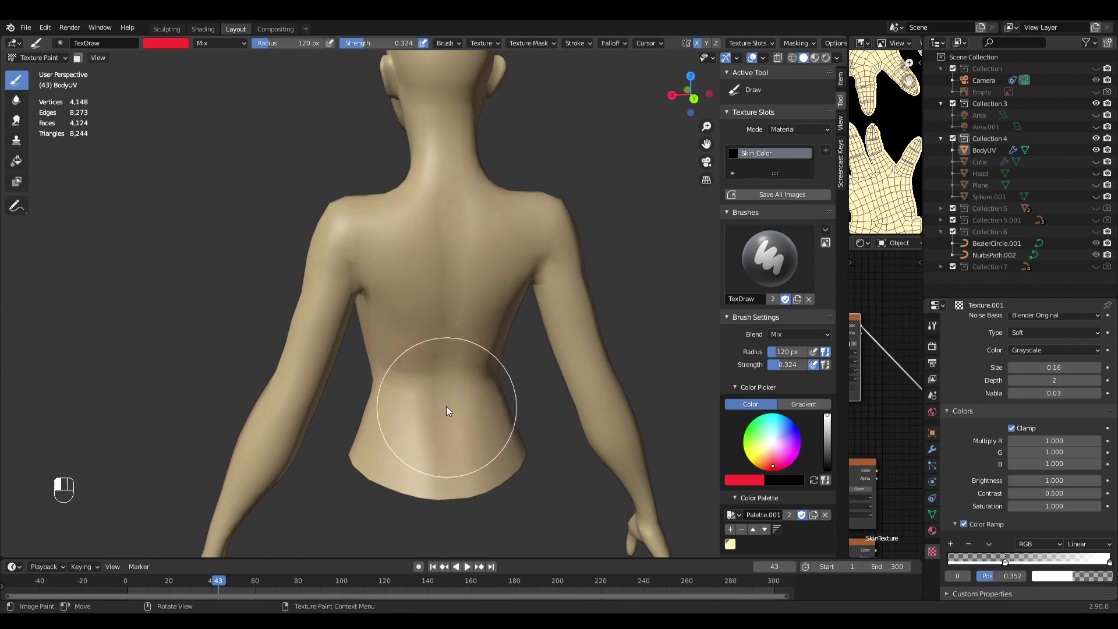
mouse_move(437, 215)
shift+middle_down()
mouse_move(445, 390)
mouse_move(484, 375)
shift+middle_up()
mouse_move(442, 274)
mouse_down()
mouse_move(438, 194)
mouse_move(448, 208)
mouse_up()
mouse_move(425, 204)
middle_down()
mouse_move(466, 256)
mouse_move(406, 219)
middle_up()
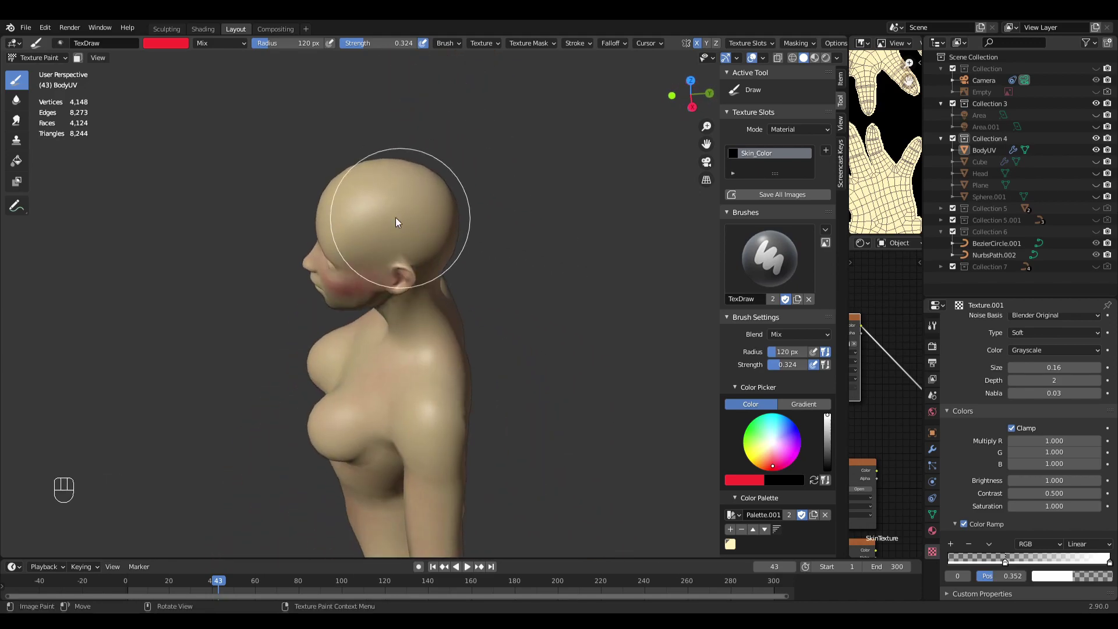
middle_drag(405, 295, 479, 274)
Step: Paint faint mirrored red tones down the arm and over the hand, reducing the brush radius to 51 px
shift+middle_drag(482, 386, 458, 243)
middle_drag(458, 244, 424, 234)
shift+middle_drag(473, 380, 456, 217)
mouse_move(469, 402)
ctrl+middle_down()
mouse_move(455, 352)
mouse_move(479, 314)
ctrl+middle_up()
mouse_move(488, 453)
ctrl+middle_down()
mouse_move(460, 317)
mouse_move(412, 324)
ctrl+middle_up()
mouse_move(337, 244)
mouse_down()
mouse_move(365, 321)
mouse_move(318, 288)
mouse_up()
key(f)
click(258, 385)
mouse_move(261, 385)
middle_down()
mouse_move(295, 382)
mouse_move(276, 376)
middle_up()
drag(319, 417, 322, 426)
drag(358, 285, 371, 436)
drag(396, 296, 396, 394)
Step: Paint soft mirrored red tones on the thumb and across the palm of the hand
mouse_move(454, 285)
middle_down()
mouse_move(505, 296)
mouse_move(559, 285)
middle_up()
drag(635, 240, 641, 297)
mouse_move(676, 272)
shift+middle_down()
mouse_move(323, 288)
mouse_move(494, 292)
mouse_move(544, 249)
shift+middle_up()
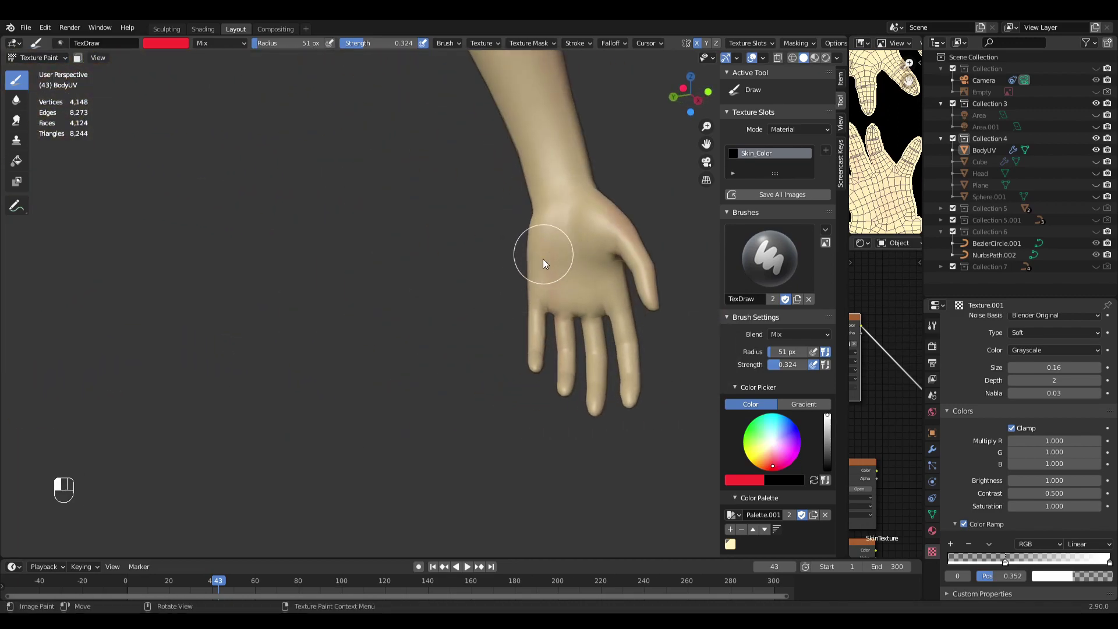
drag(584, 309, 605, 304)
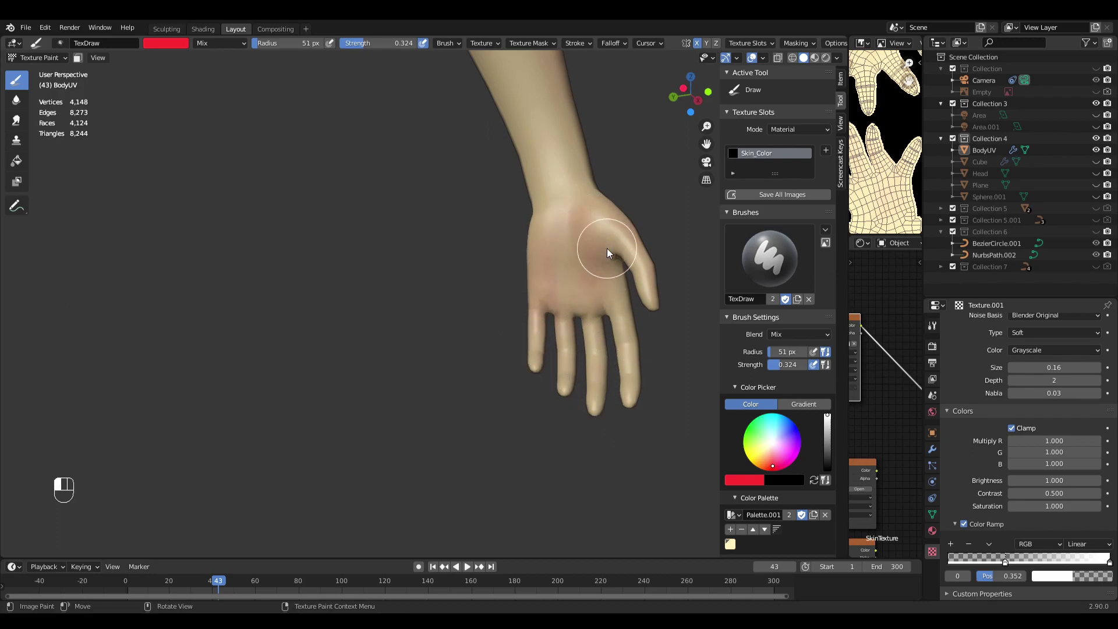
Step: Set the brush radius to 87 px with the front of the torso in view
mouse_move(537, 211)
ctrl+middle_down()
mouse_move(476, 309)
mouse_move(446, 278)
mouse_move(522, 322)
mouse_move(516, 299)
mouse_move(489, 290)
mouse_move(506, 300)
mouse_move(470, 243)
ctrl+middle_up()
key(f)
click(416, 330)
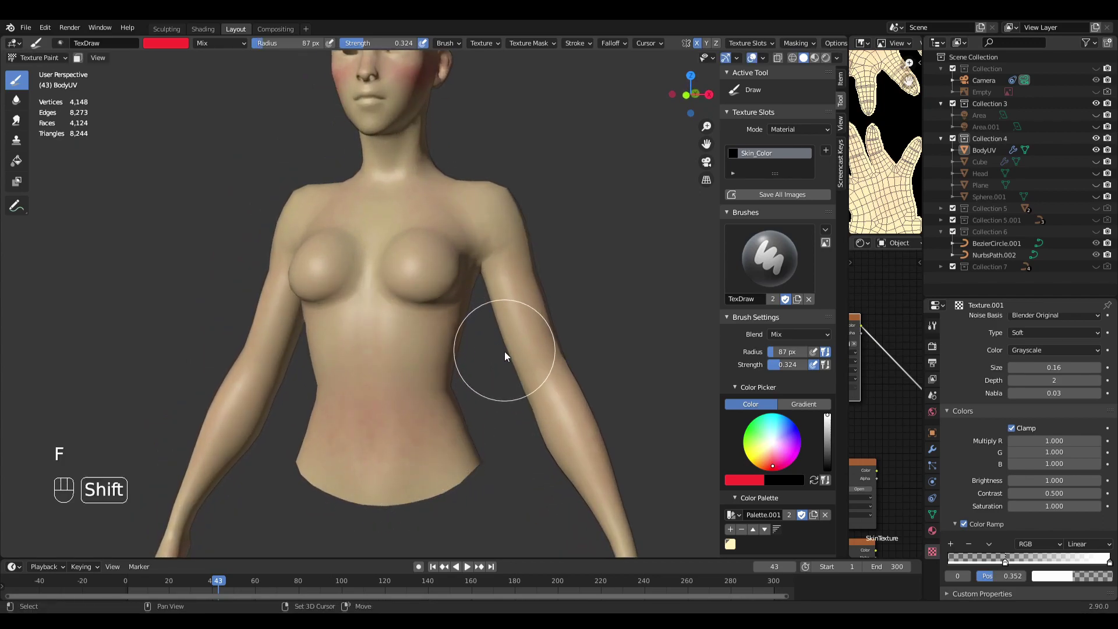
shift+middle_drag(504, 349, 530, 317)
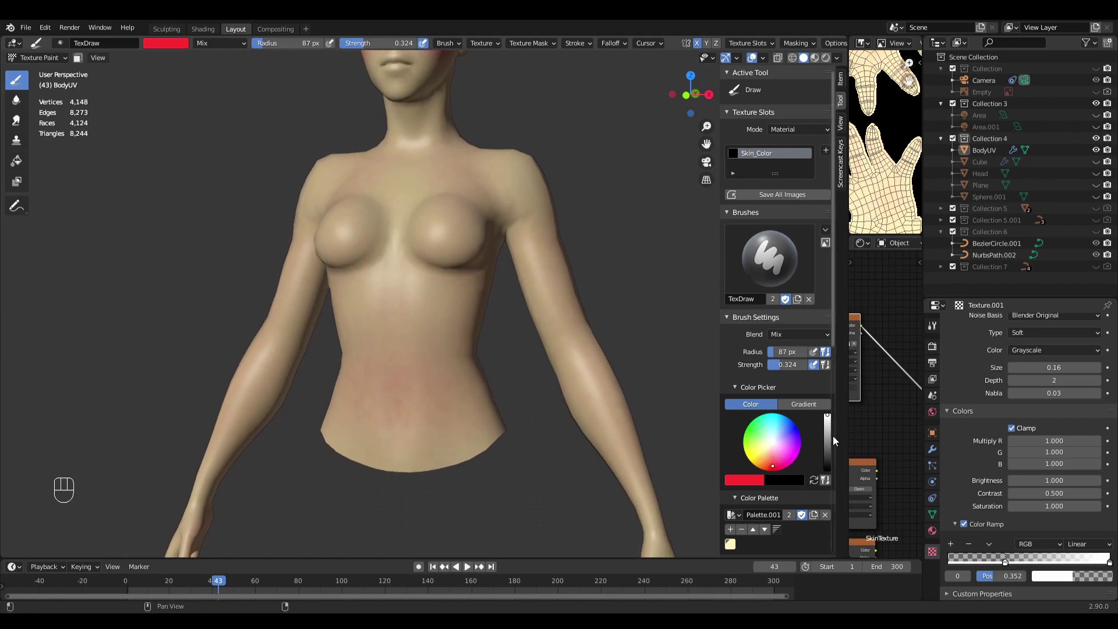
Step: Add the current red to Palette.001 and switch the brush to the pale skin swatch
scroll(834, 338, down, 3)
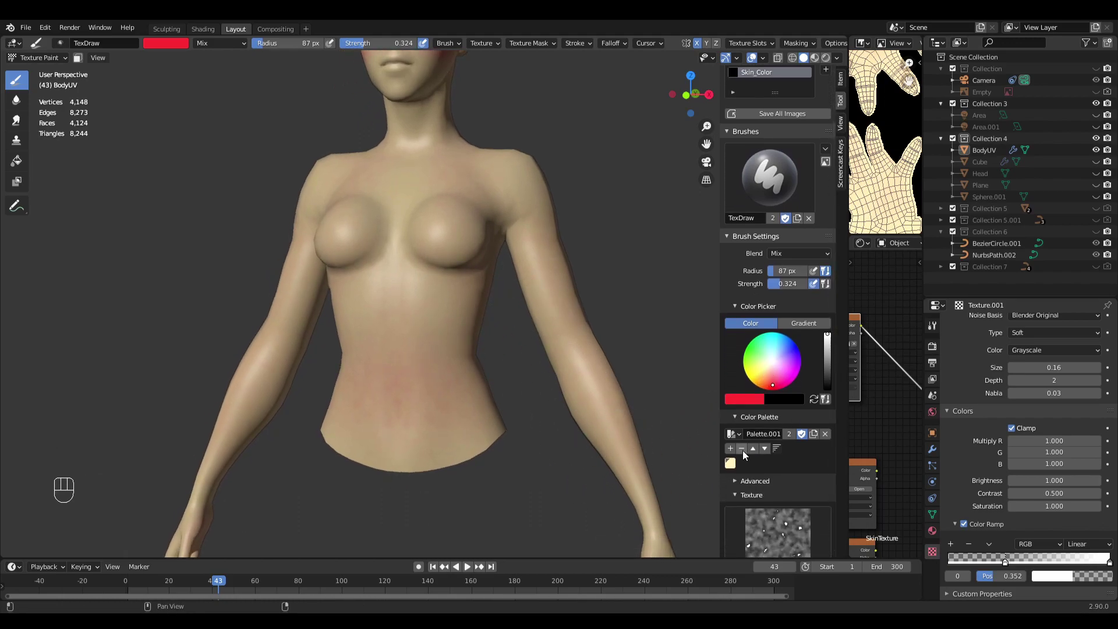
click(731, 448)
click(731, 463)
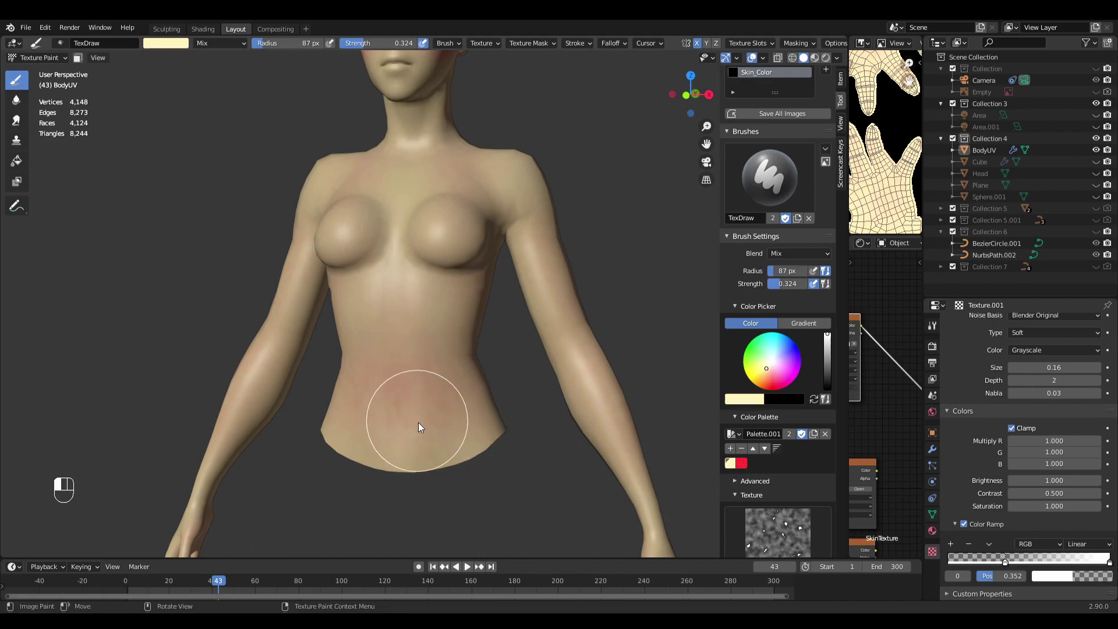
Step: Paint a soft pale skin stroke across the lower abdomen
mouse_move(437, 367)
mouse_down()
mouse_move(470, 386)
mouse_move(398, 371)
mouse_move(470, 426)
mouse_move(403, 360)
mouse_up()
mouse_move(438, 400)
middle_down()
mouse_move(463, 406)
mouse_move(474, 386)
middle_up()
Step: Tint the forehead with a yellow tone at a 134 px brush radius and add that yellow to Palette.001
mouse_move(474, 387)
ctrl+middle_down()
mouse_move(485, 377)
mouse_move(425, 389)
mouse_move(488, 415)
mouse_move(460, 430)
mouse_move(498, 403)
mouse_move(491, 344)
mouse_move(478, 387)
mouse_move(498, 309)
mouse_move(484, 393)
mouse_move(504, 376)
ctrl+middle_up()
mouse_move(505, 376)
ctrl+middle_down()
mouse_move(490, 471)
mouse_move(492, 360)
mouse_move(509, 369)
mouse_move(503, 432)
ctrl+middle_up()
ctrl+middle_drag(504, 432, 516, 373)
mouse_move(516, 373)
shift+middle_down()
mouse_move(523, 400)
mouse_move(517, 363)
shift+middle_up()
middle_drag(518, 362, 619, 431)
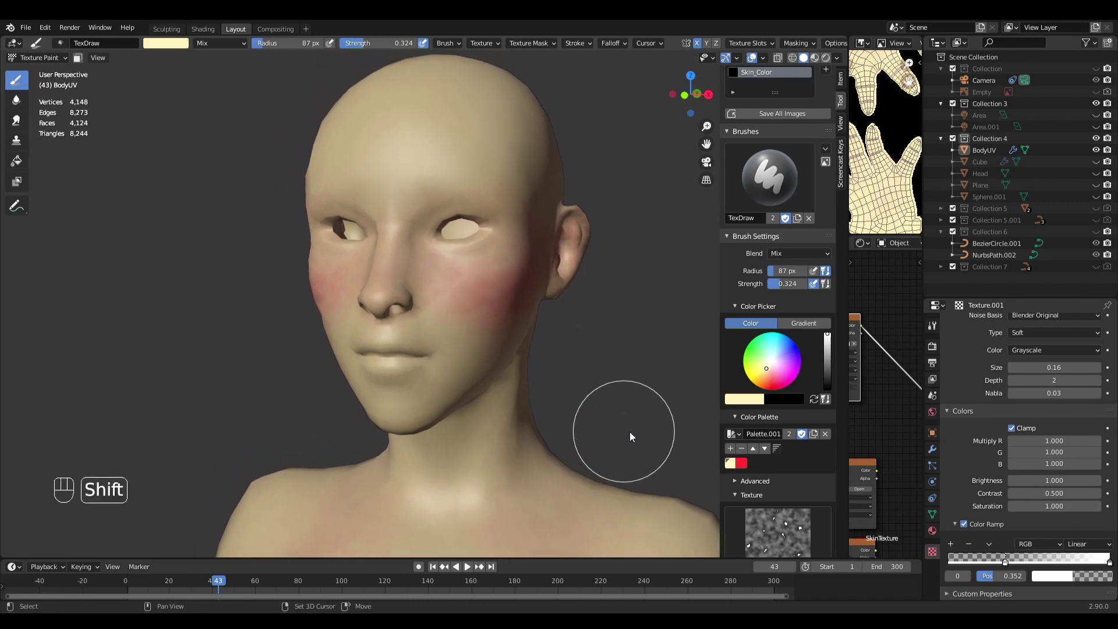
click(757, 372)
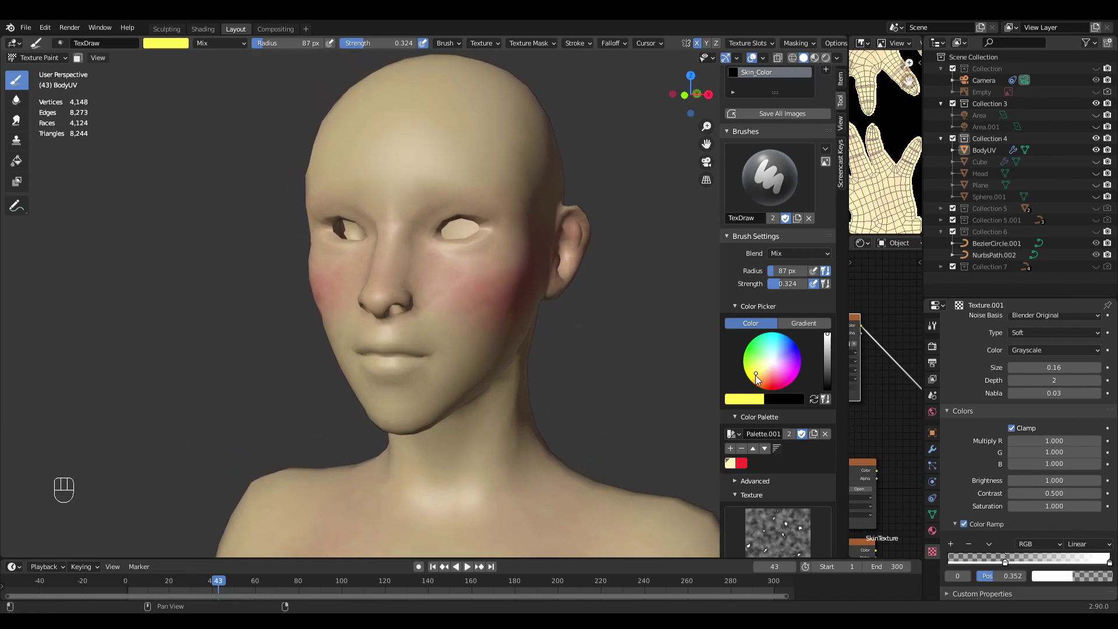
shift+middle_drag(436, 262, 450, 331)
key(f)
click(434, 204)
mouse_move(439, 169)
mouse_down()
mouse_move(470, 226)
mouse_move(530, 231)
mouse_move(416, 195)
mouse_up()
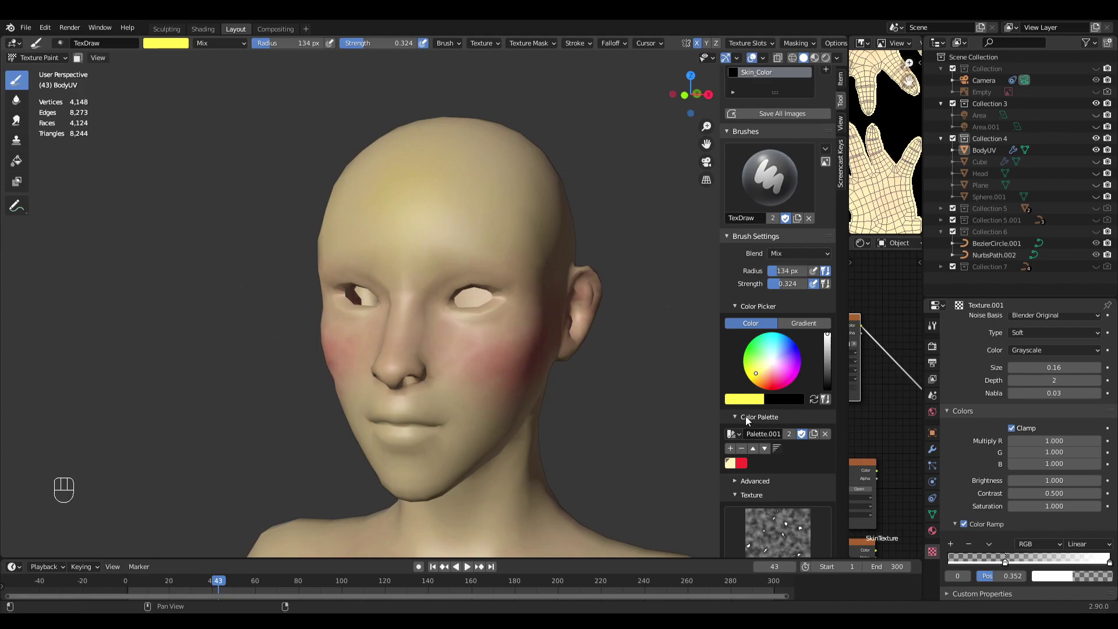
click(731, 449)
Step: Set the brush radius to 123 px and paint faint yellow tones over the upper chest
shift+middle_drag(523, 533, 491, 240)
scroll(491, 262, down, 2)
mouse_move(480, 384)
middle_down()
mouse_move(492, 414)
mouse_move(474, 369)
middle_up()
key(f)
click(466, 370)
drag(487, 354, 533, 395)
mouse_move(454, 325)
mouse_down()
mouse_move(457, 387)
mouse_move(463, 337)
mouse_move(517, 367)
mouse_up()
Step: Extend the faint mirrored yellow tone over the top of the shoulder
middle_drag(519, 369, 477, 370)
shift+middle_drag(478, 369, 436, 305)
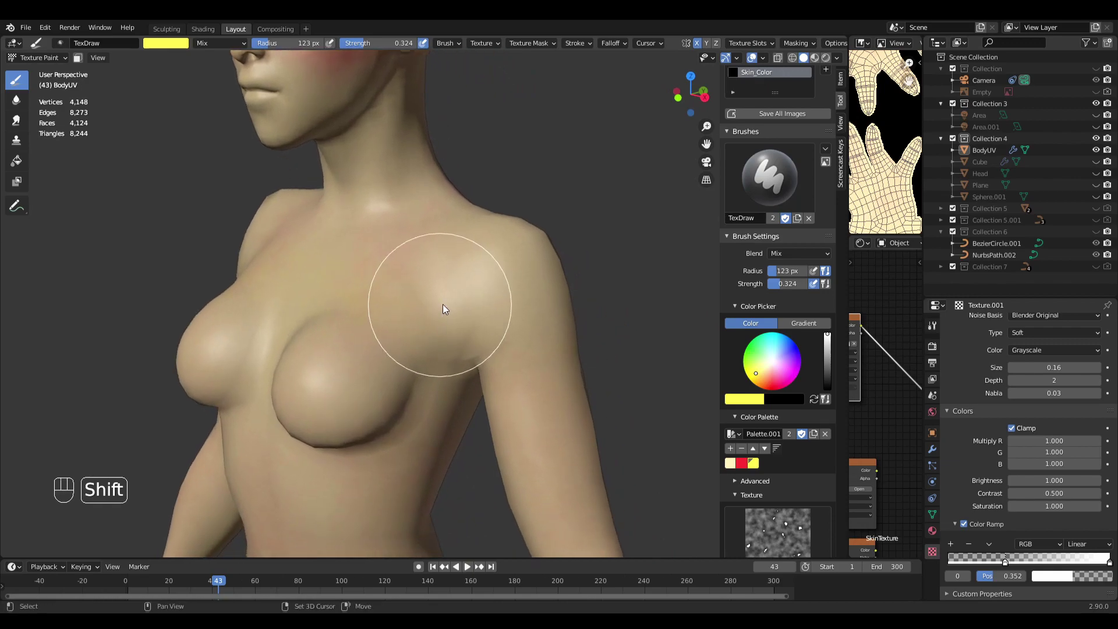
drag(472, 235, 496, 236)
mouse_move(521, 277)
middle_down()
mouse_move(489, 291)
mouse_move(490, 242)
middle_up()
middle_drag(511, 326, 501, 390)
shift+middle_drag(435, 280, 508, 335)
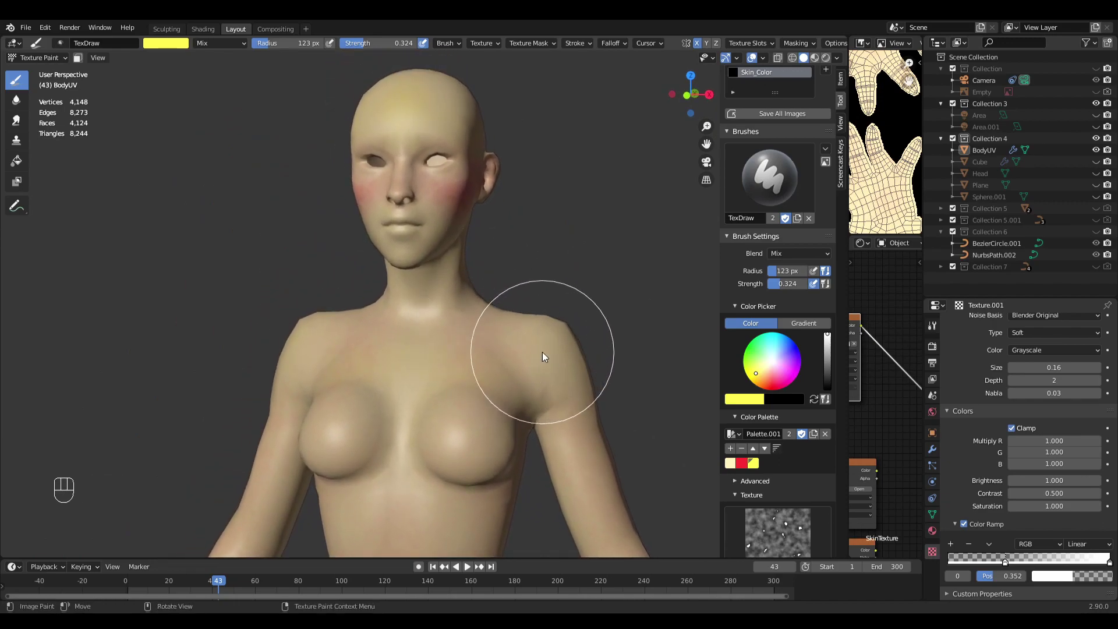
Step: Switch the brush to the pale skin swatch and soften the tones on the shoulder
click(731, 464)
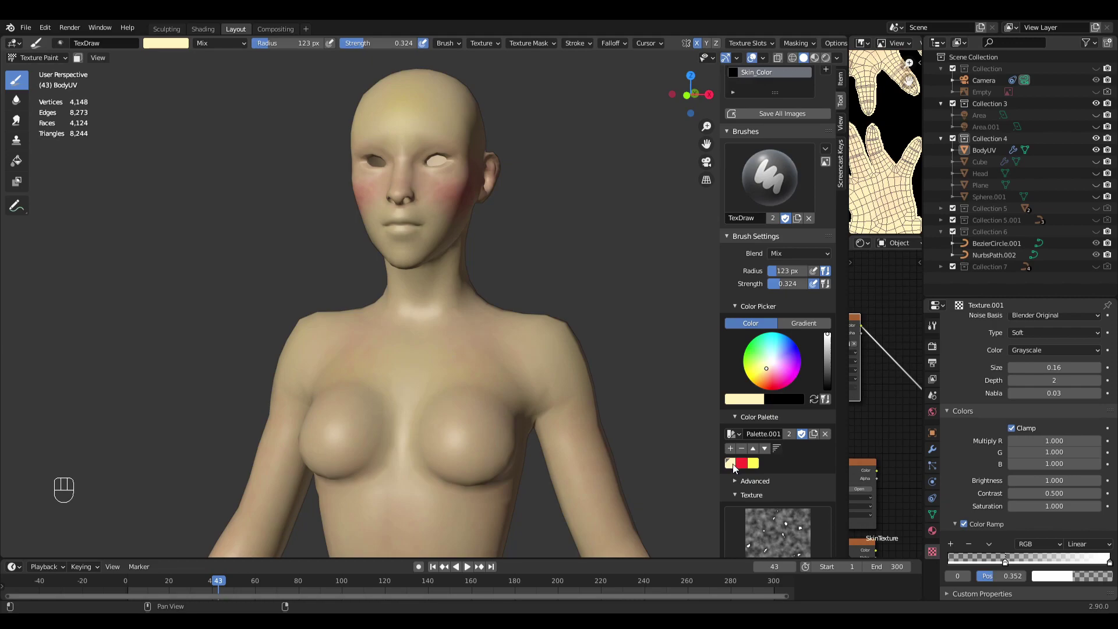
middle_drag(506, 367, 426, 368)
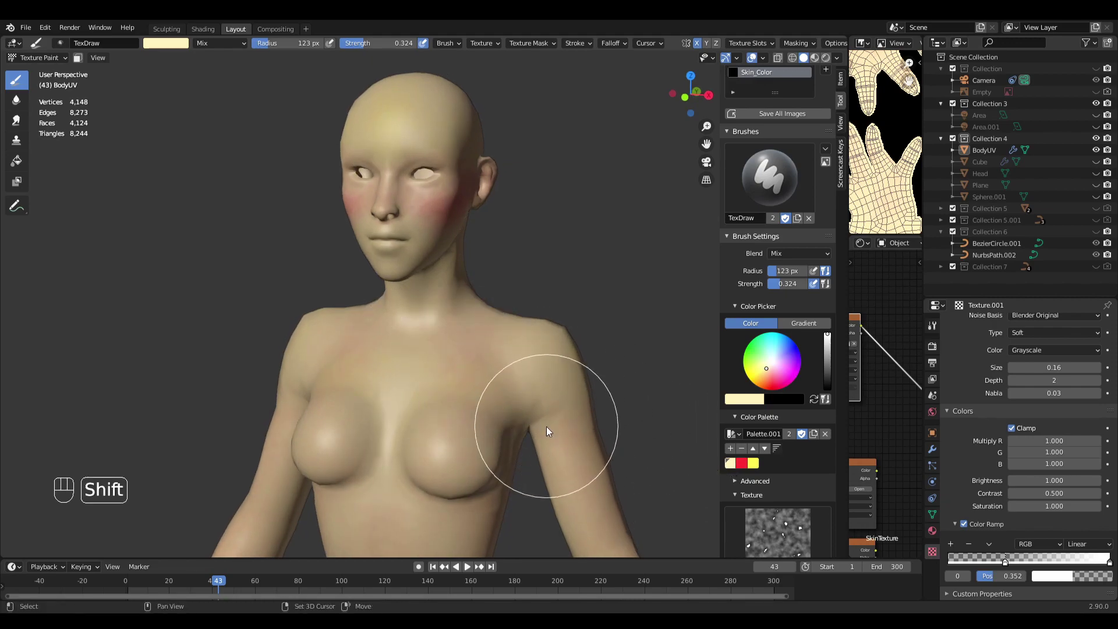
middle_drag(544, 430, 474, 349)
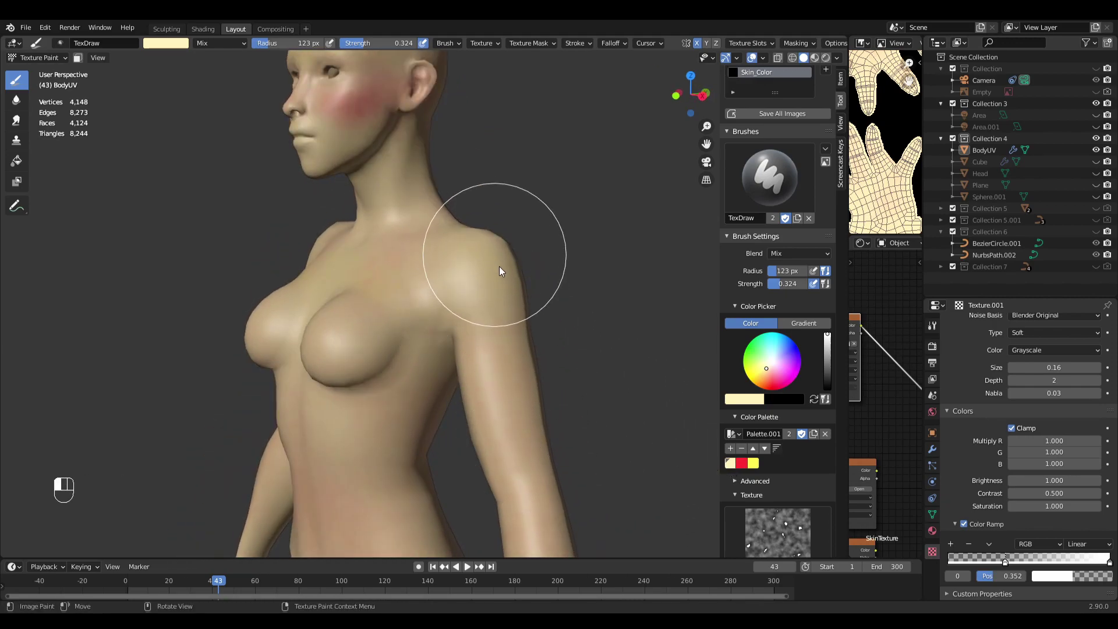
mouse_move(383, 303)
middle_down()
mouse_move(414, 305)
mouse_move(456, 402)
mouse_move(495, 346)
mouse_move(445, 345)
middle_up()
ctrl+middle_drag(454, 361, 466, 308)
middle_drag(461, 347, 488, 300)
middle_drag(477, 300, 475, 328)
middle_drag(463, 350, 485, 354)
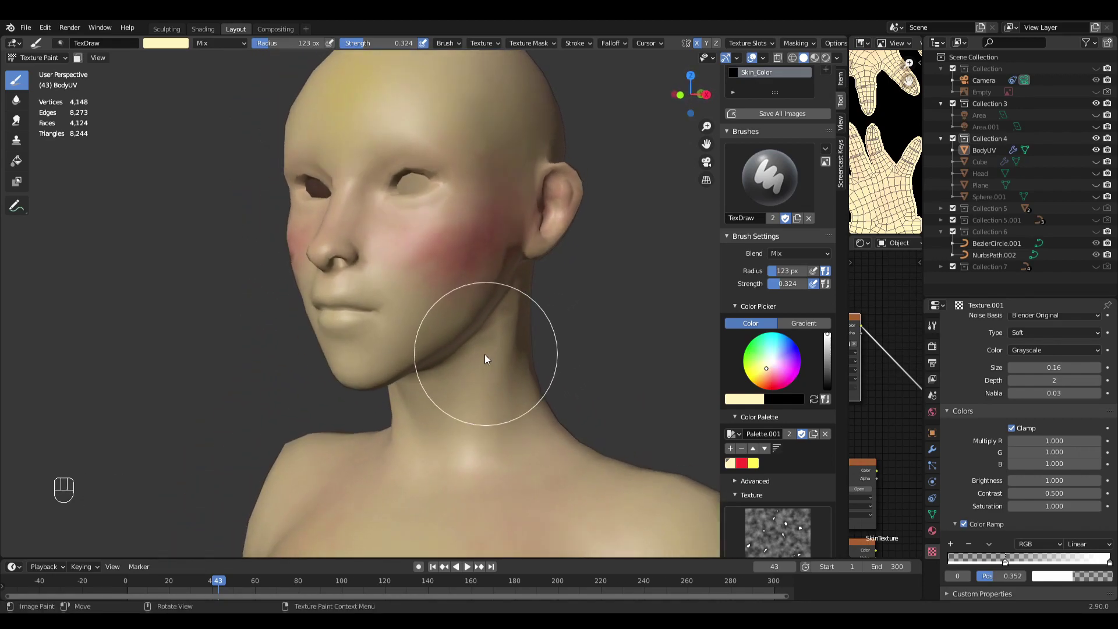
Step: Try tinting the jaw and lower face with a blue tone at a 104 px brush radius
click(789, 350)
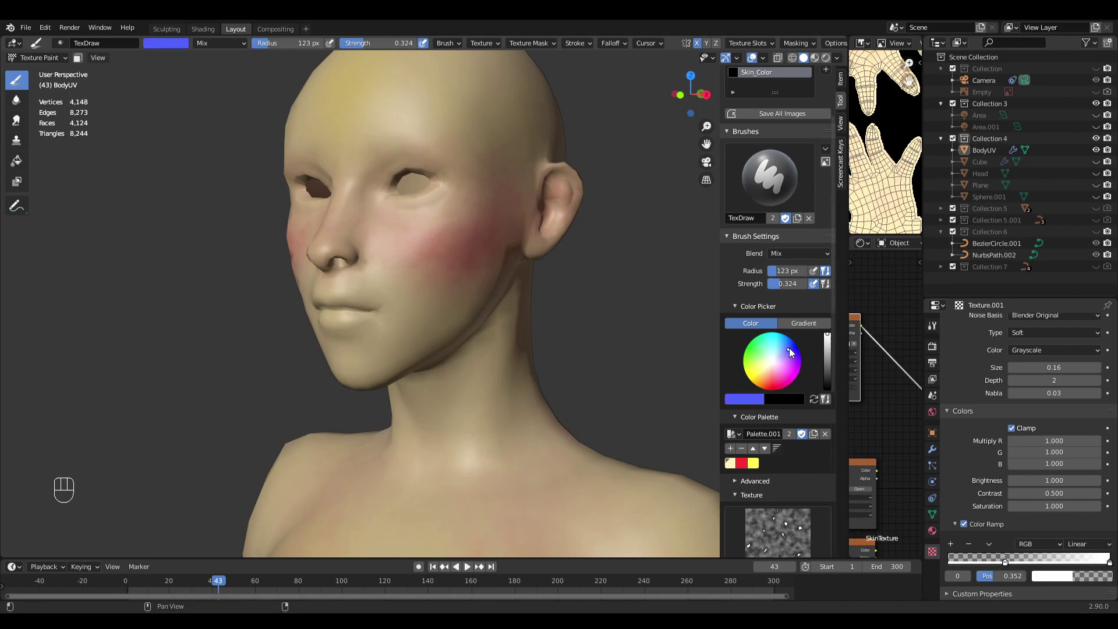
middle_drag(500, 318, 412, 298)
key(f)
click(350, 285)
middle_drag(291, 313, 467, 302)
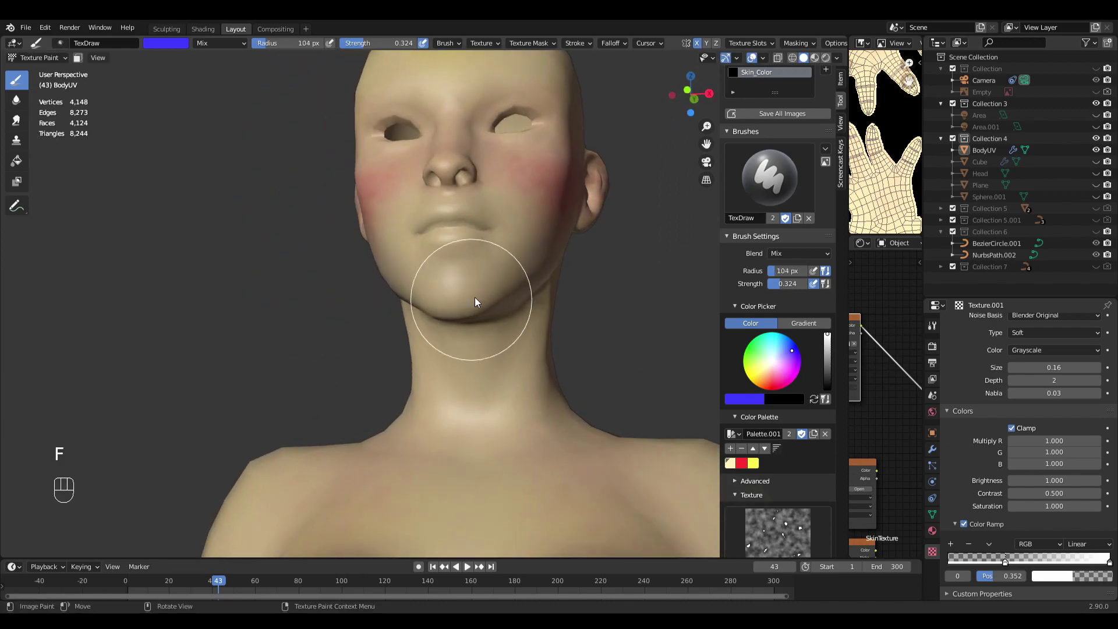
middle_drag(527, 261, 418, 285)
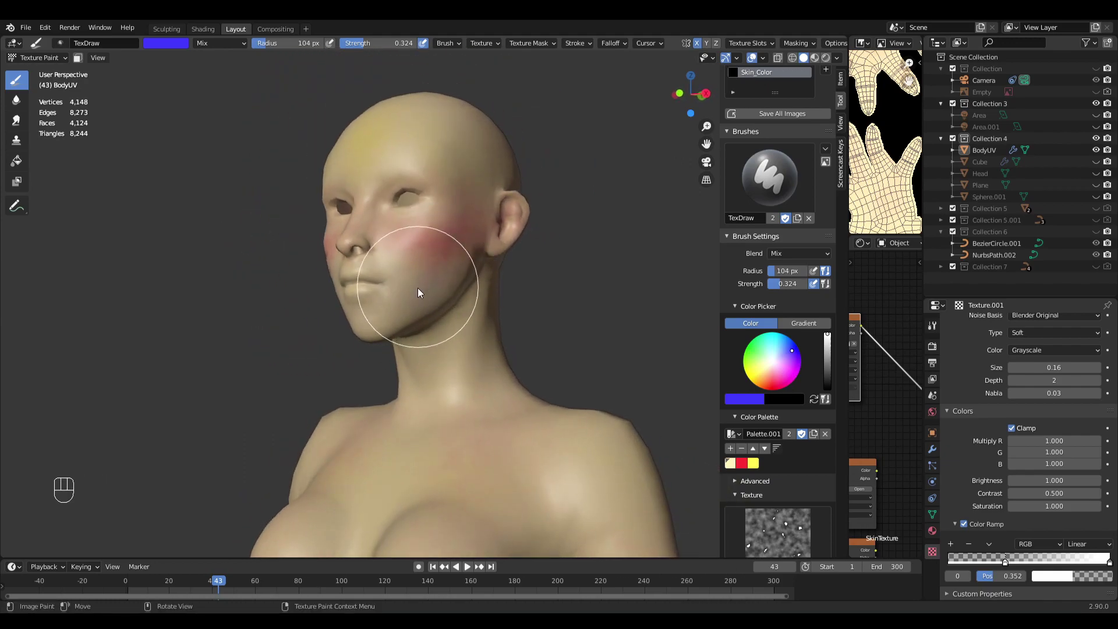
ctrl+middle_drag(563, 357, 579, 330)
Step: Undo the blue strokes on the face and save Torso.blend
key(ctrl+z)
key(ctrl+z)
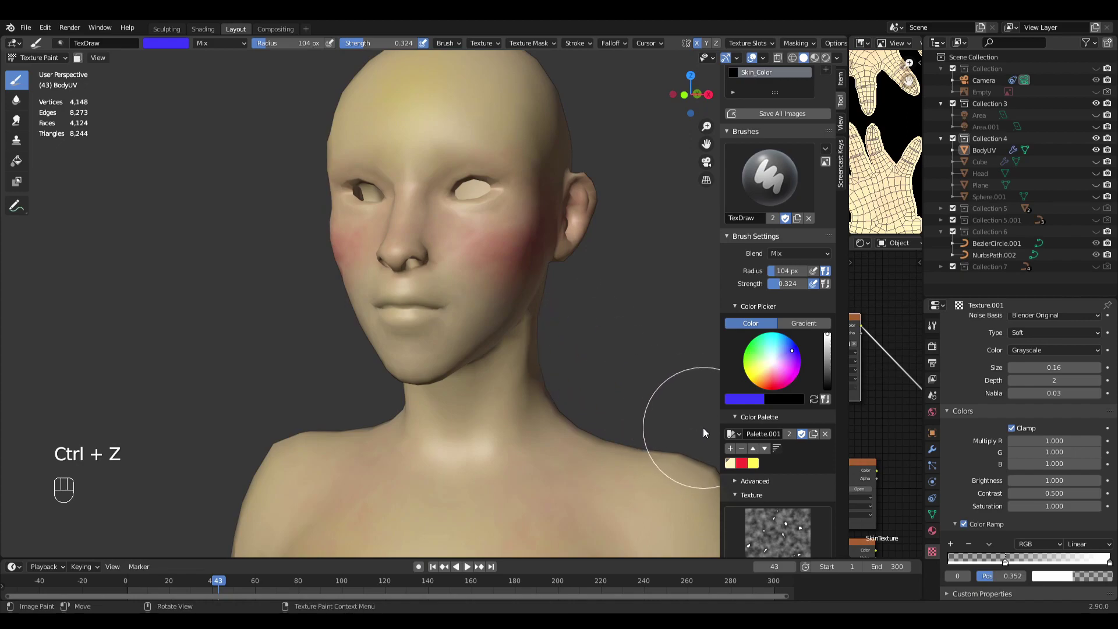
middle_drag(610, 386, 707, 469)
key(ctrl+z)
key(ctrl+z)
key(ctrl+z)
key(ctrl+z)
key(ctrl+s)
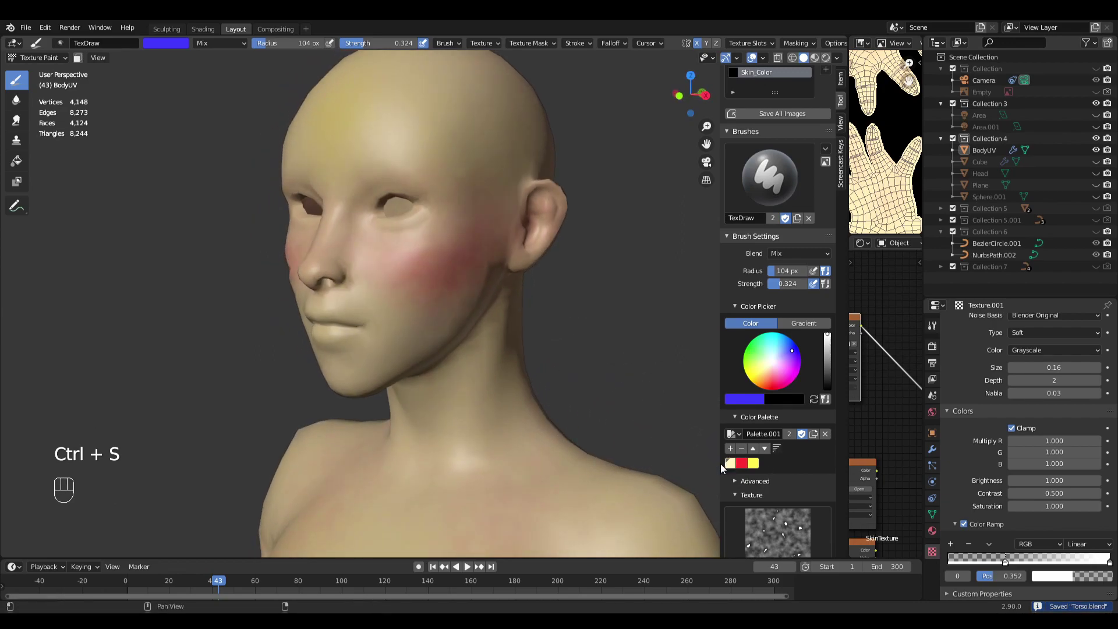
middle_drag(439, 317, 442, 331)
mouse_move(442, 330)
mouse_down()
mouse_move(374, 330)
mouse_move(438, 344)
mouse_up()
key(ctrl+z)
Step: Switch to the pale skin swatch and paint a light stroke from the cheek toward the chin
click(730, 463)
mouse_move(448, 305)
mouse_down()
mouse_move(432, 290)
mouse_move(364, 334)
mouse_up()
mouse_move(414, 337)
middle_down()
mouse_move(513, 350)
mouse_move(438, 308)
mouse_move(530, 279)
mouse_move(506, 261)
middle_up()
middle_drag(496, 295, 451, 297)
Step: Set the brush radius to 125 px and soften the yellow on the forehead and scalp with the pale skin tone
key(f)
click(462, 297)
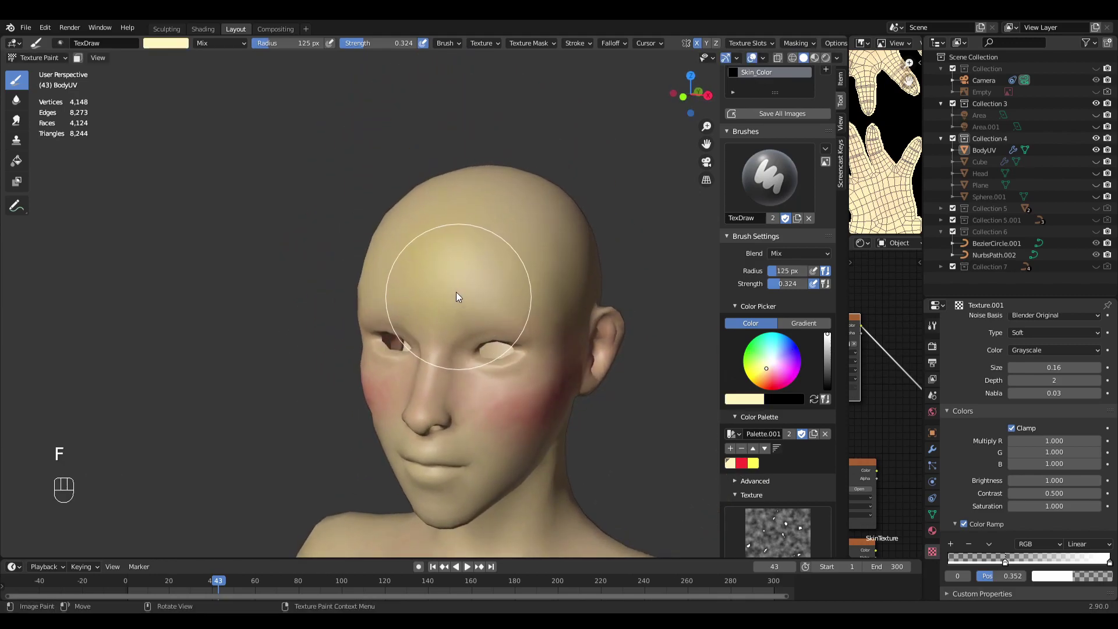
mouse_move(532, 244)
mouse_down()
mouse_move(467, 229)
mouse_move(424, 297)
mouse_move(403, 263)
mouse_move(472, 245)
mouse_move(502, 263)
mouse_up()
middle_drag(548, 282, 505, 261)
mouse_move(489, 204)
mouse_down()
mouse_move(501, 246)
mouse_move(477, 190)
mouse_up()
middle_drag(448, 265, 475, 280)
shift+middle_drag(473, 305, 537, 338)
mouse_move(537, 344)
middle_down()
mouse_move(603, 345)
mouse_move(533, 344)
mouse_move(539, 351)
middle_up()
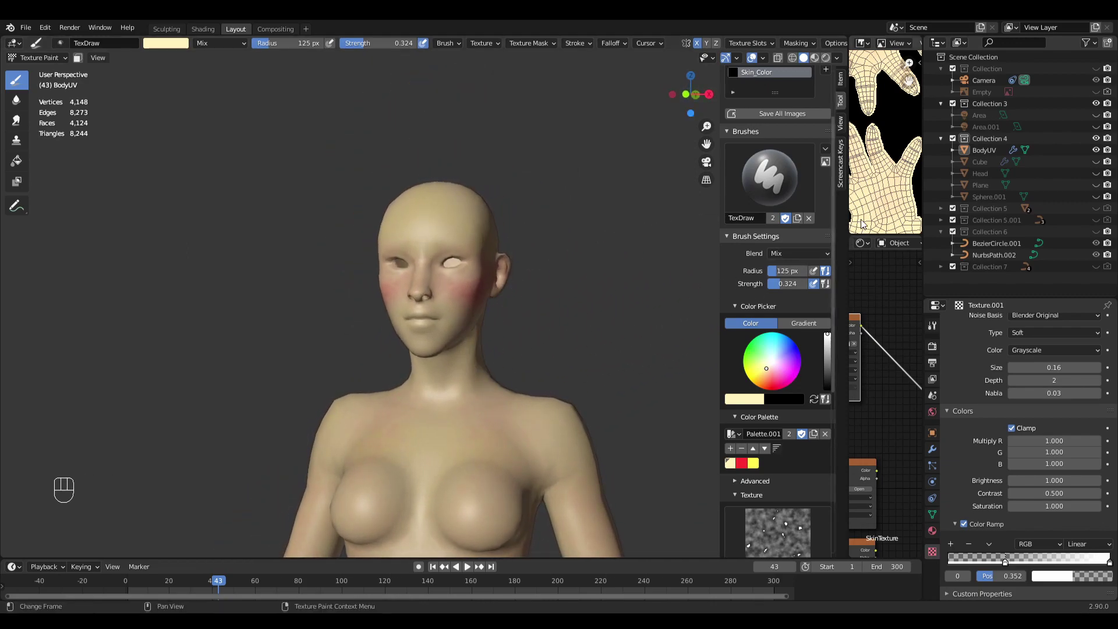
Step: Widen the image editor area and save the painted Skin_Color image
drag(848, 216, 759, 216)
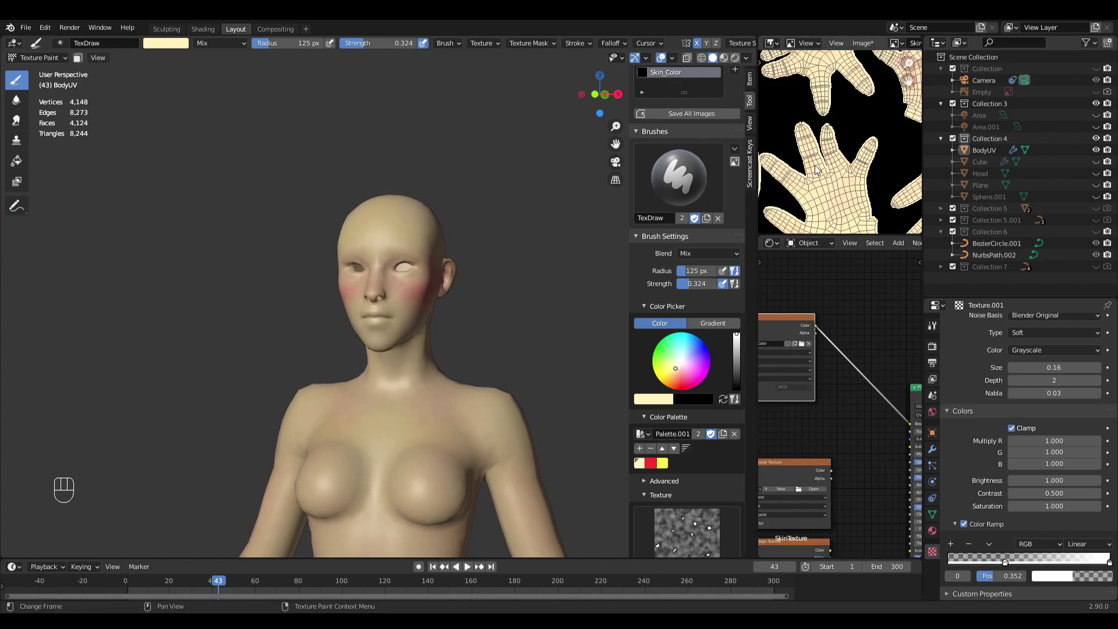
key(alt)
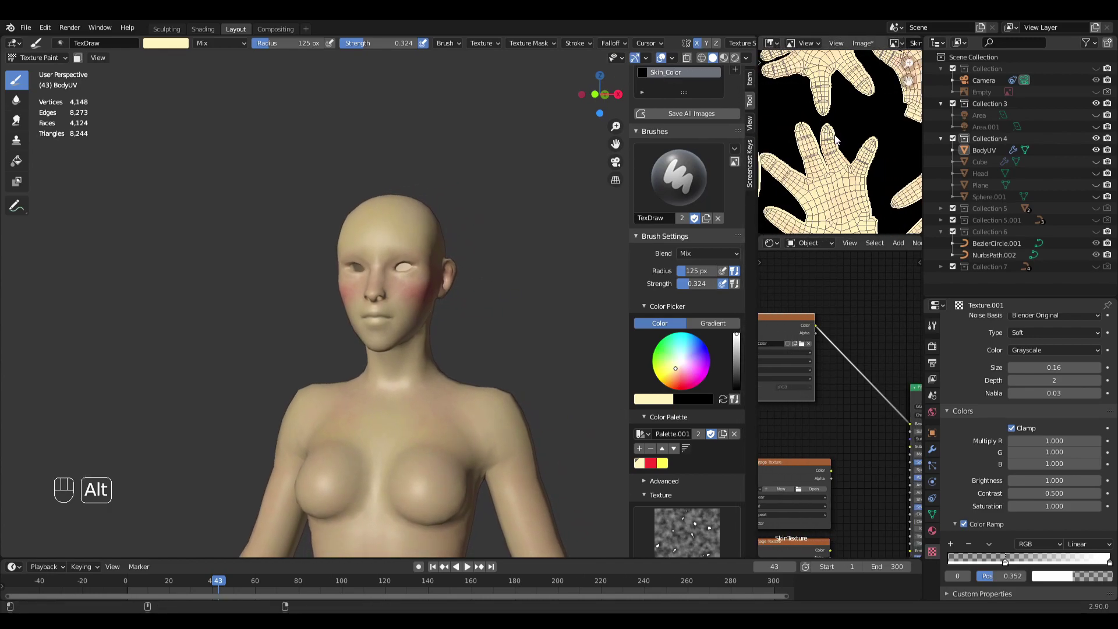
key(alt+s)
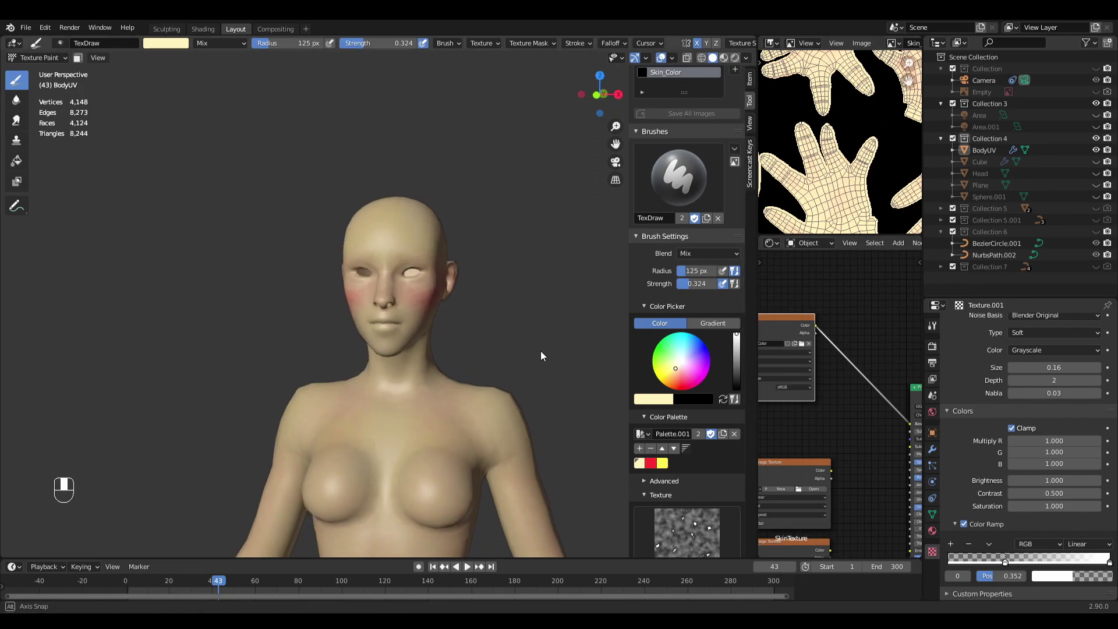
mouse_move(523, 380)
middle_down()
mouse_move(523, 354)
mouse_move(547, 326)
middle_up()
scroll(523, 344, up, 1)
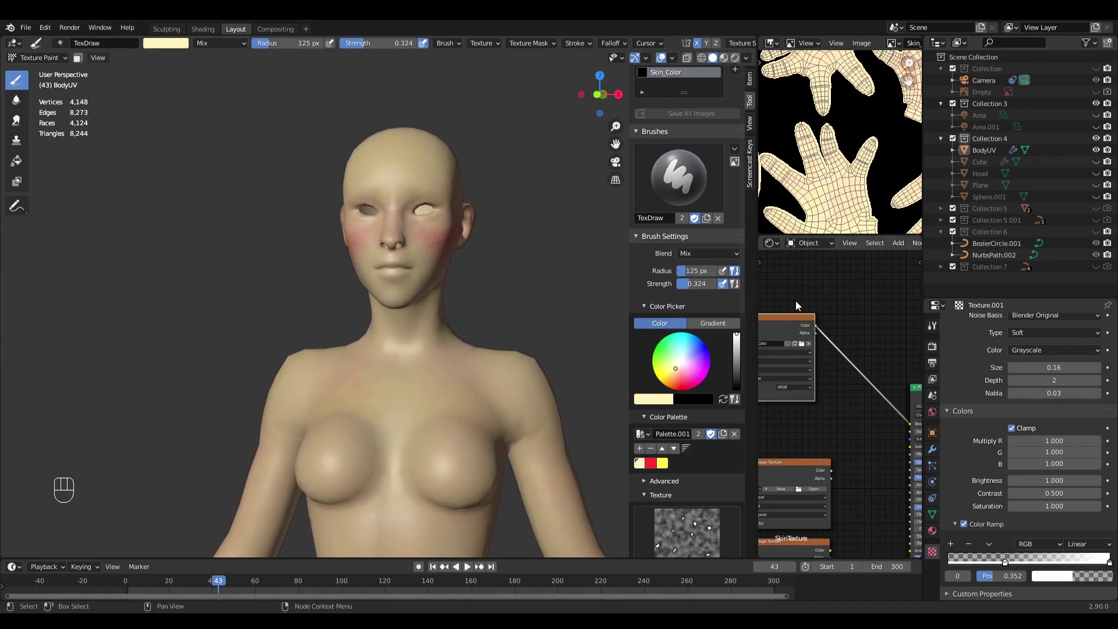
Step: Shift the Skin_Color image node slightly and save Torso.blend
middle_drag(795, 293, 847, 286)
drag(820, 313, 789, 298)
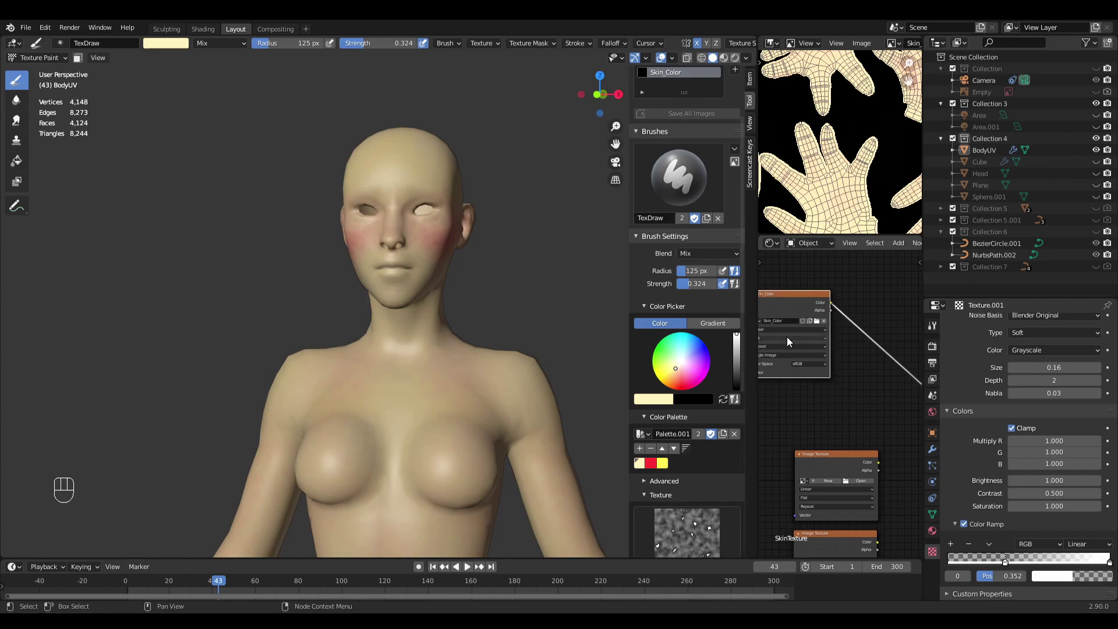
key(ctrl+s)
Step: Switch BodyUV from Texture Paint to Object Mode and save the file again
click(50, 58)
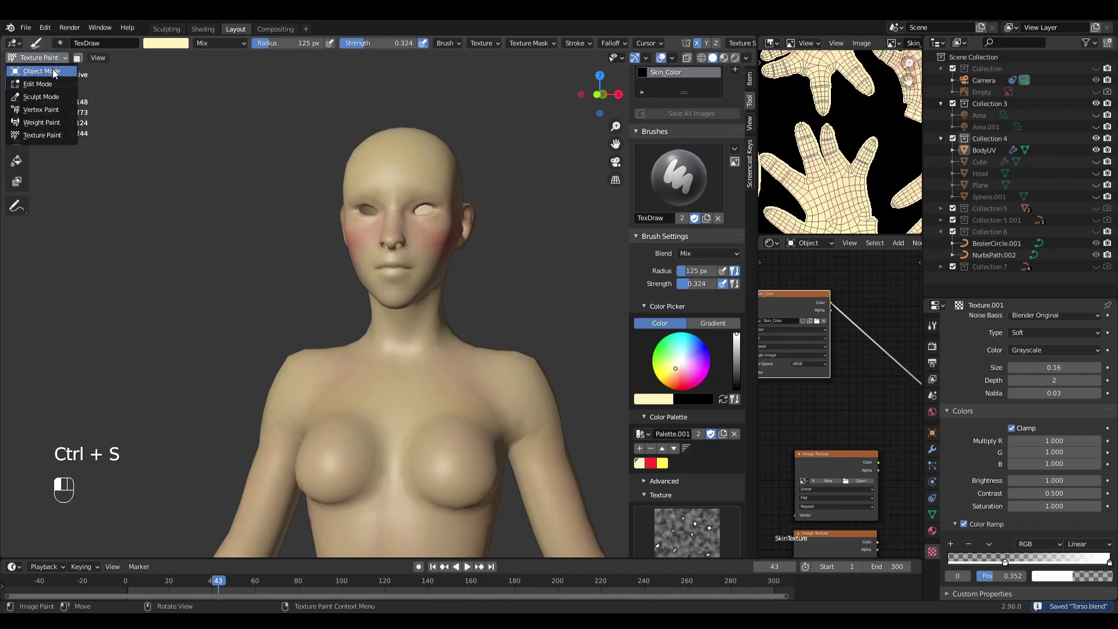
click(54, 71)
key(ctrl+s)
Step: Reposition a texture node and widen the shader editor area showing the SkinTexture nodes
ctrl+middle_drag(832, 390, 876, 434)
middle_drag(877, 434, 868, 362)
ctrl+middle_drag(868, 363, 852, 442)
drag(857, 331, 820, 309)
drag(855, 378, 522, 364)
Step: Add a Normal Map node and connect its Normal output to the shader node's Normal input
middle_drag(791, 378, 729, 423)
key(alt+a)
key(shift+a)
mouse_move(728, 408)
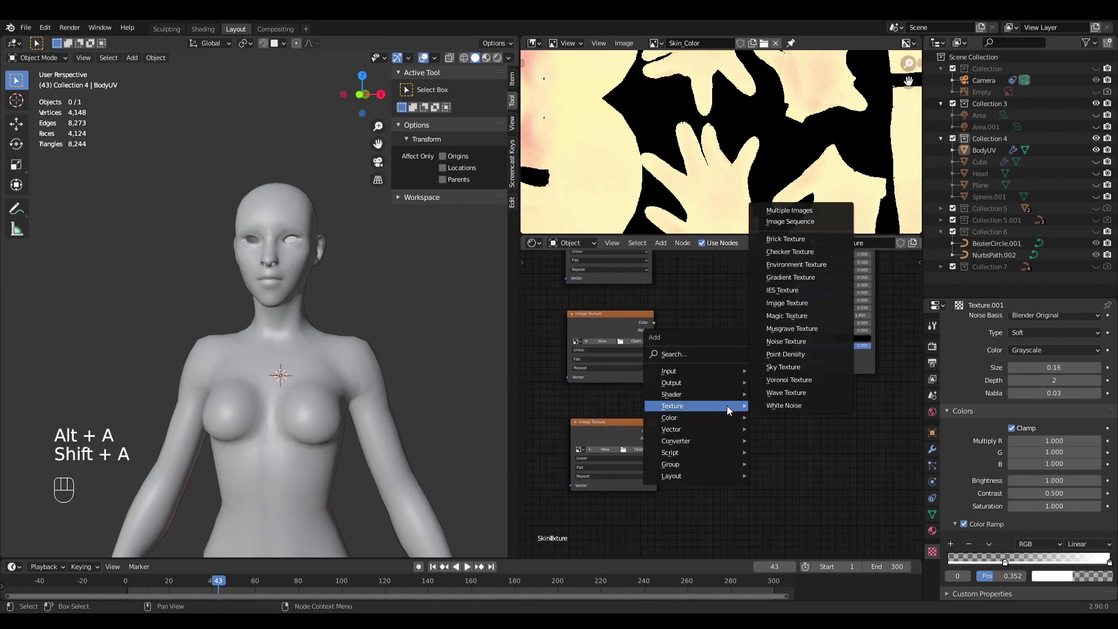
mouse_move(717, 429)
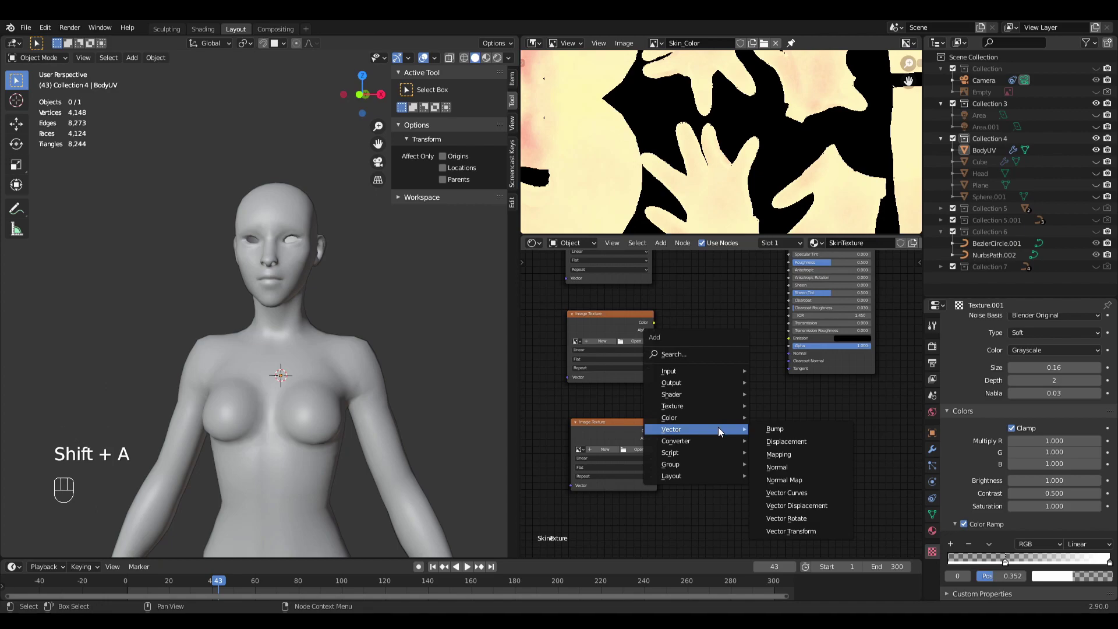
click(792, 481)
click(727, 396)
drag(753, 389, 789, 353)
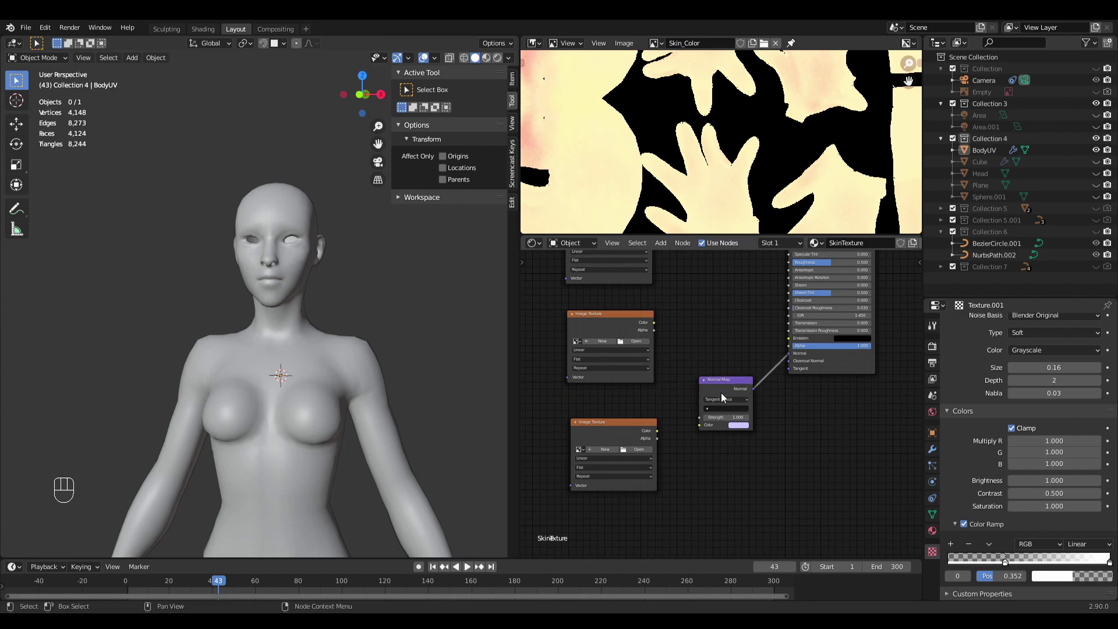
Step: Connect the lowest empty Image Texture node's Color output to the Normal Map node's Color input
mouse_move(656, 430)
mouse_down()
mouse_move(700, 425)
mouse_move(647, 423)
mouse_up()
ctrl+middle_drag(645, 460, 752, 458)
middle_drag(645, 457, 724, 424)
Step: Create a new blank image named Skin_NOrmal in the texture node feeding the Normal Map, and nudge that node
click(639, 436)
click(663, 454)
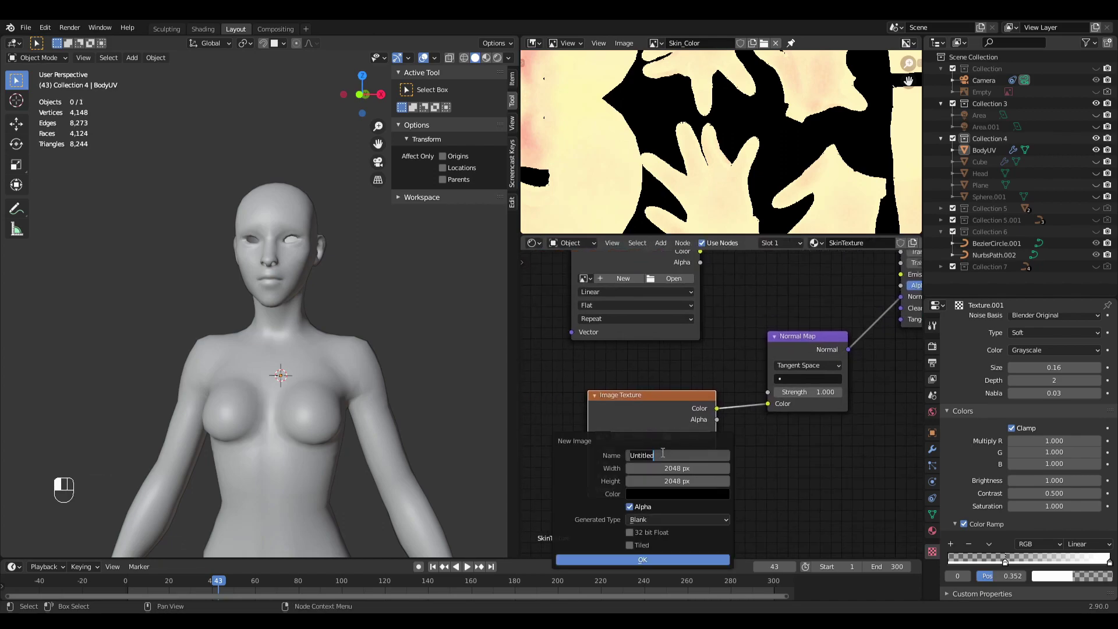
key(shift)
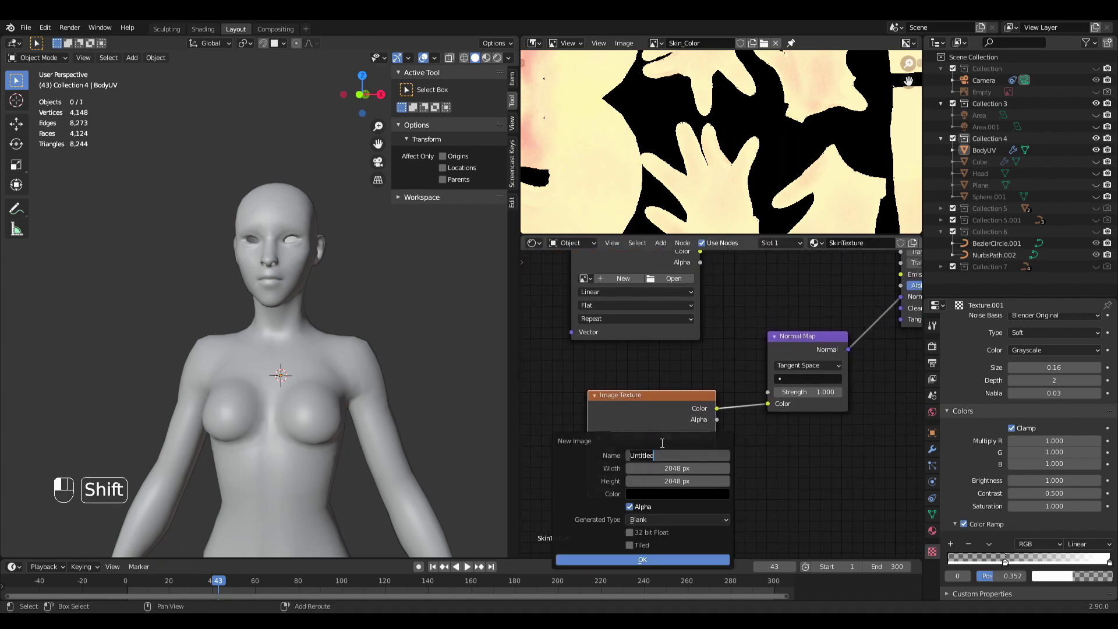
text(Skin_NOrmal)
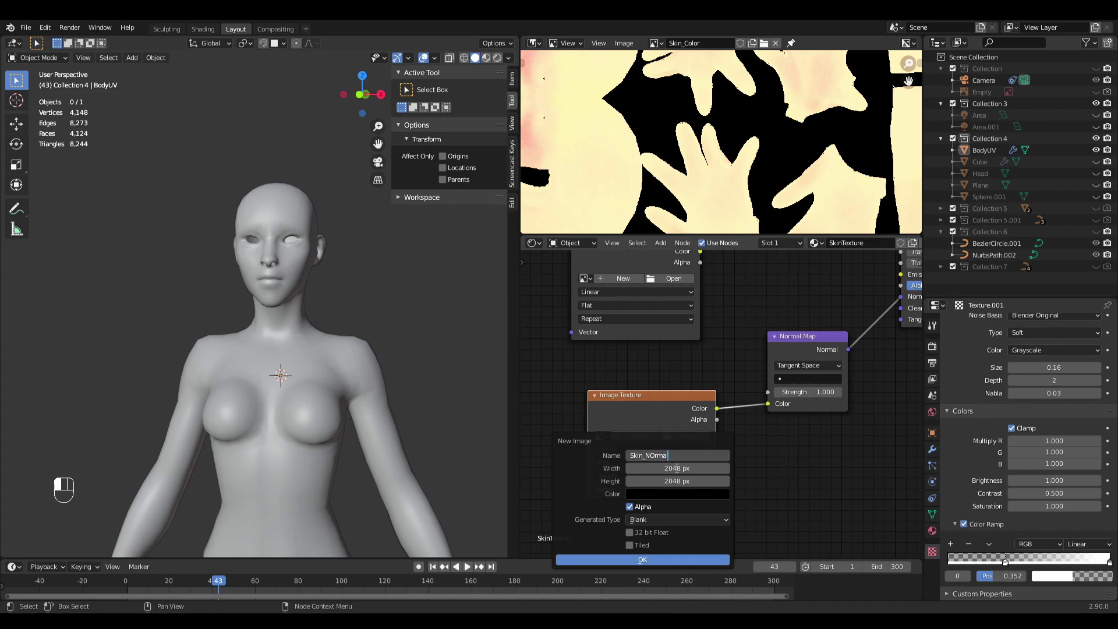
click(643, 561)
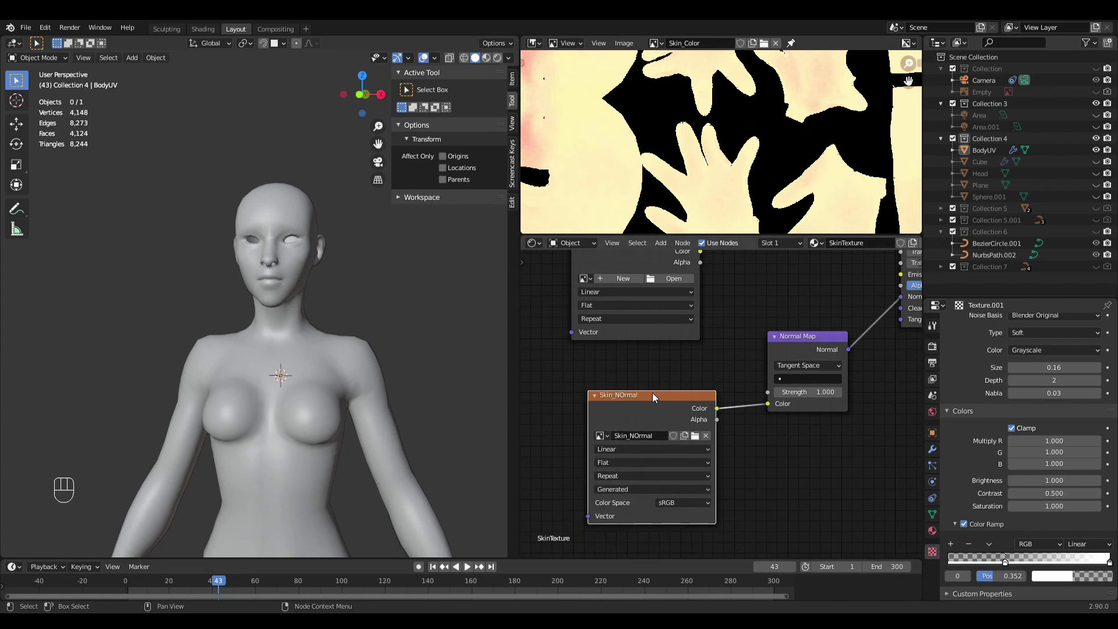
mouse_move(648, 401)
mouse_down()
mouse_move(654, 393)
mouse_move(641, 397)
mouse_up()
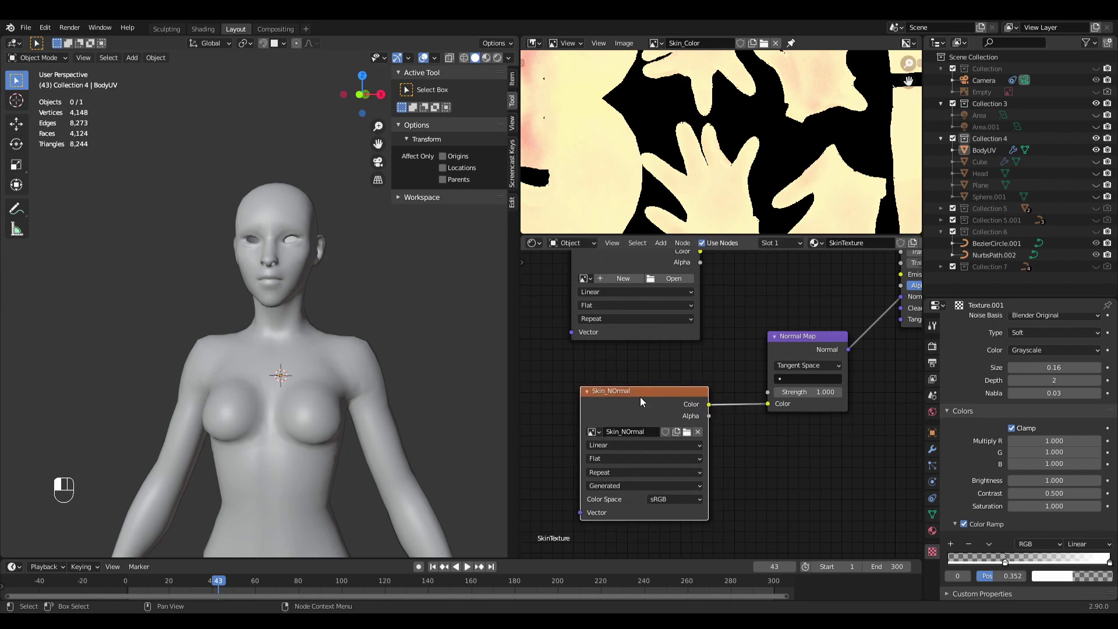
Step: Show the existing Skin_Normal image in the image editor and save it
click(657, 43)
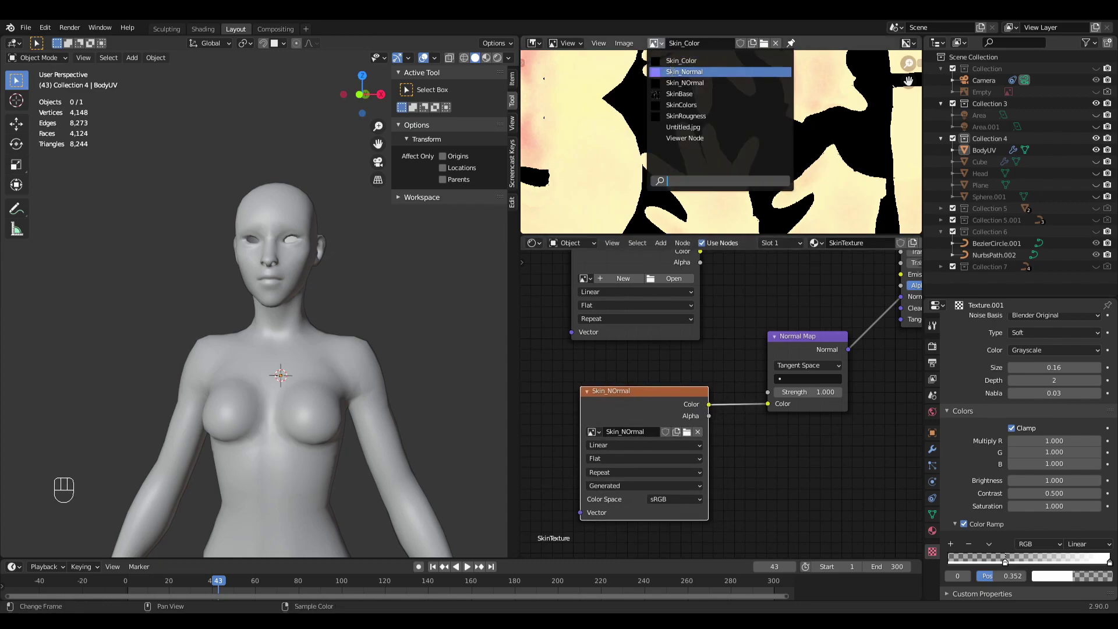
click(679, 72)
ctrl+middle_drag(681, 105, 679, 198)
middle_drag(729, 160, 708, 124)
key(alt+s)
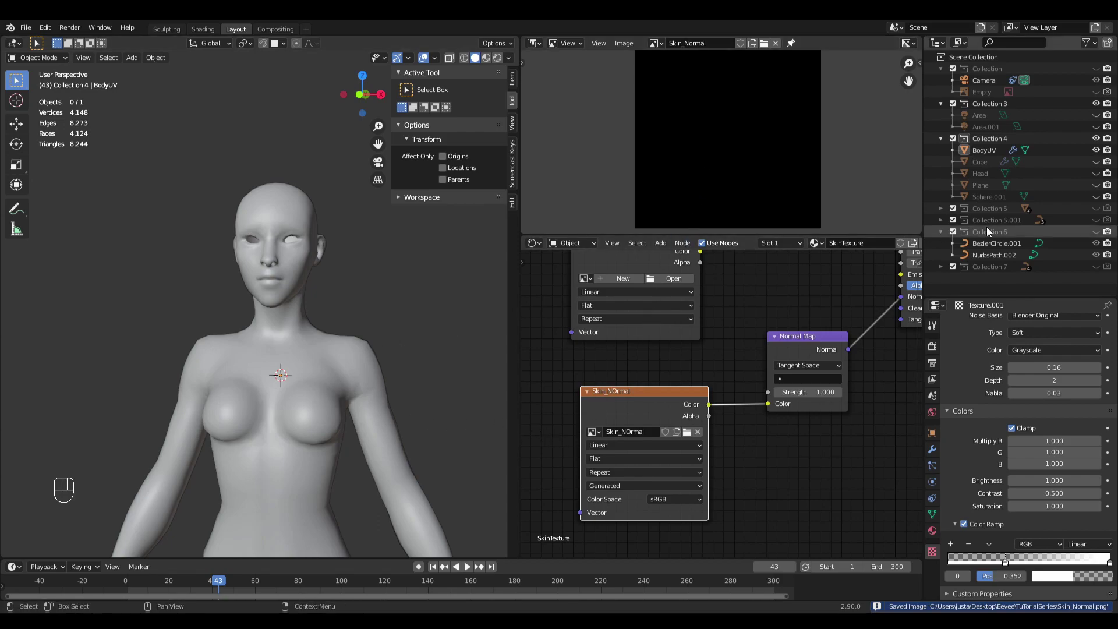
Step: Unhide the high-poly Head object in Collection 4 and select it
click(1095, 173)
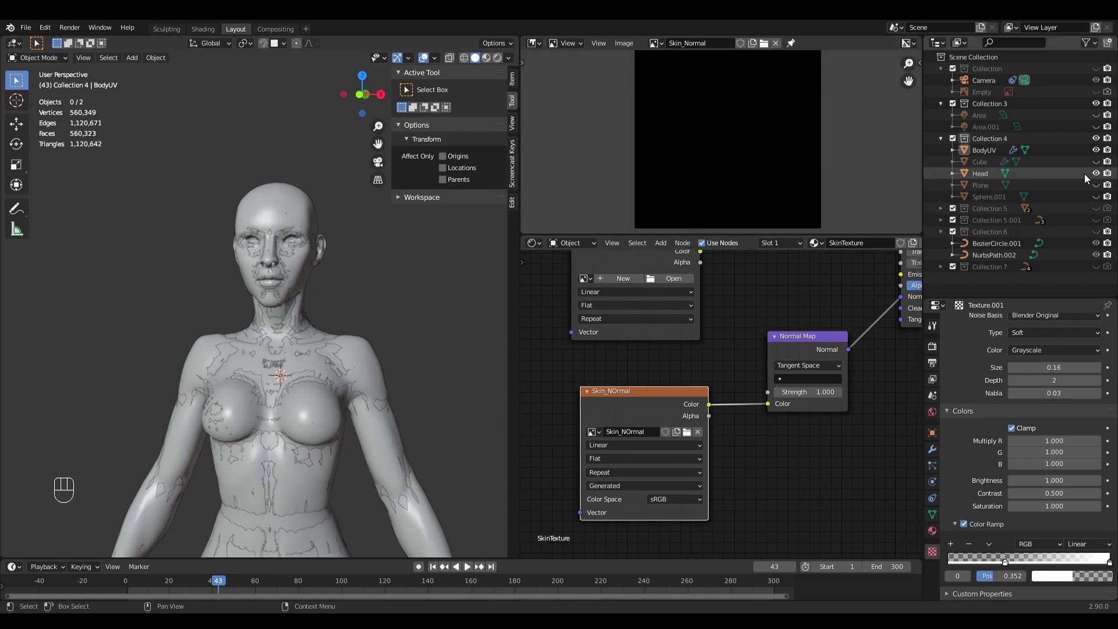
shift+middle_drag(388, 439, 403, 305)
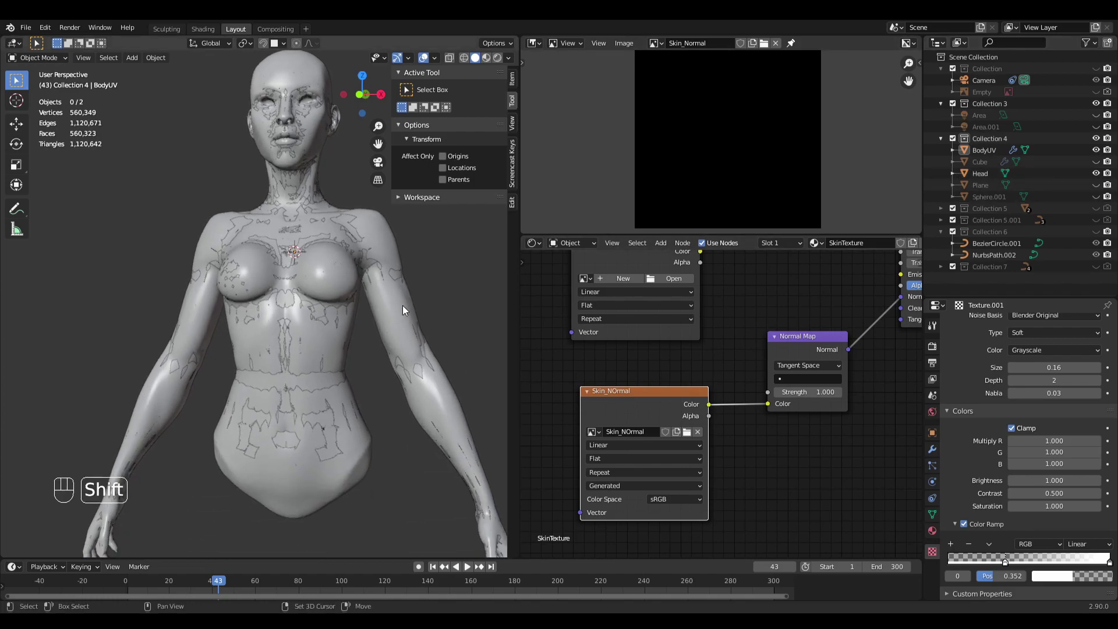
click(341, 479)
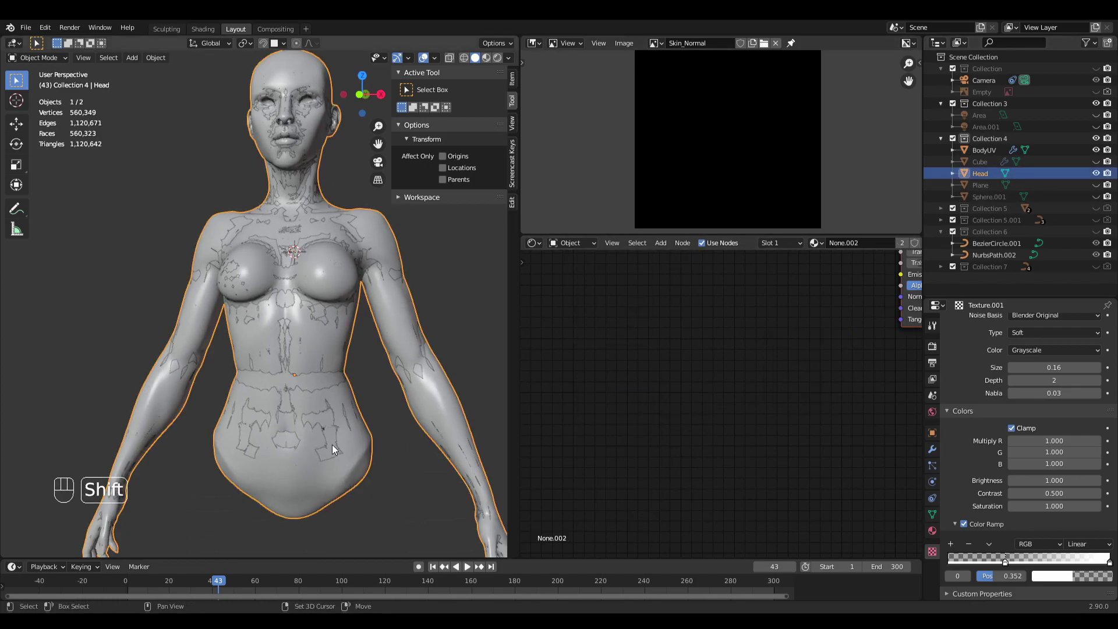
Step: Add BodyUV to the selection as the active object alongside Head and save the file
shift+click(331, 446)
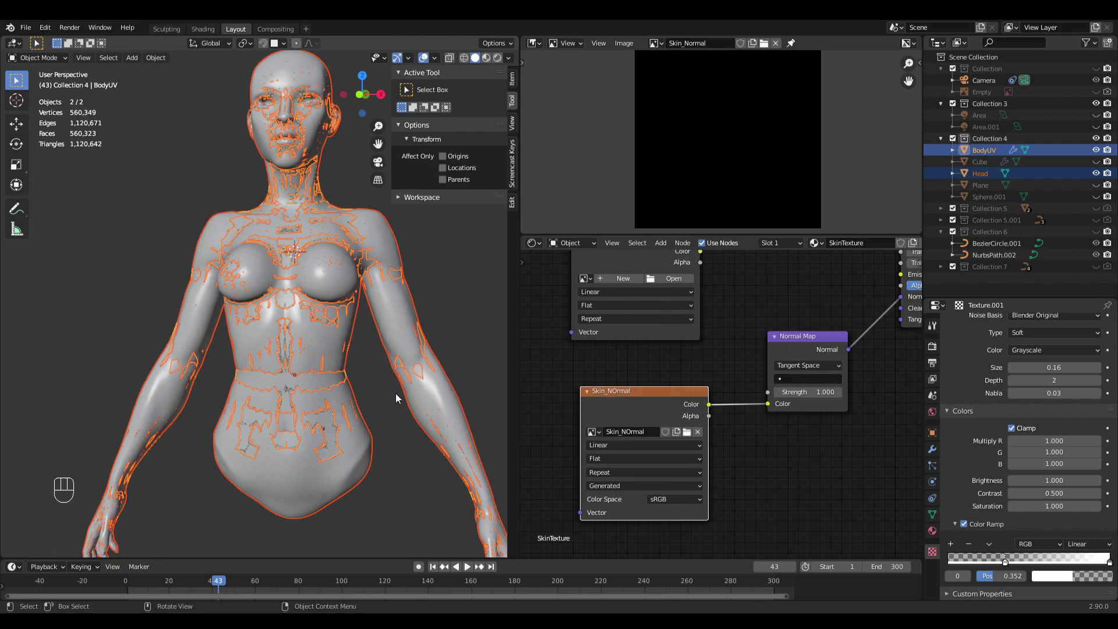
key(ctrl+s)
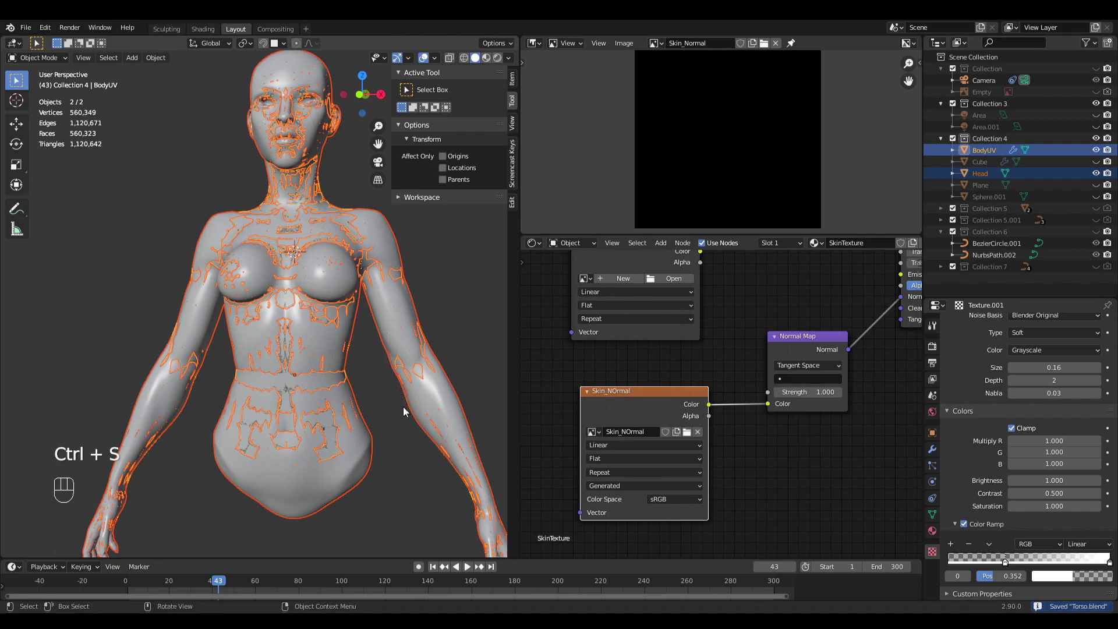
Step: Set the scene's render engine to Cycles
click(933, 326)
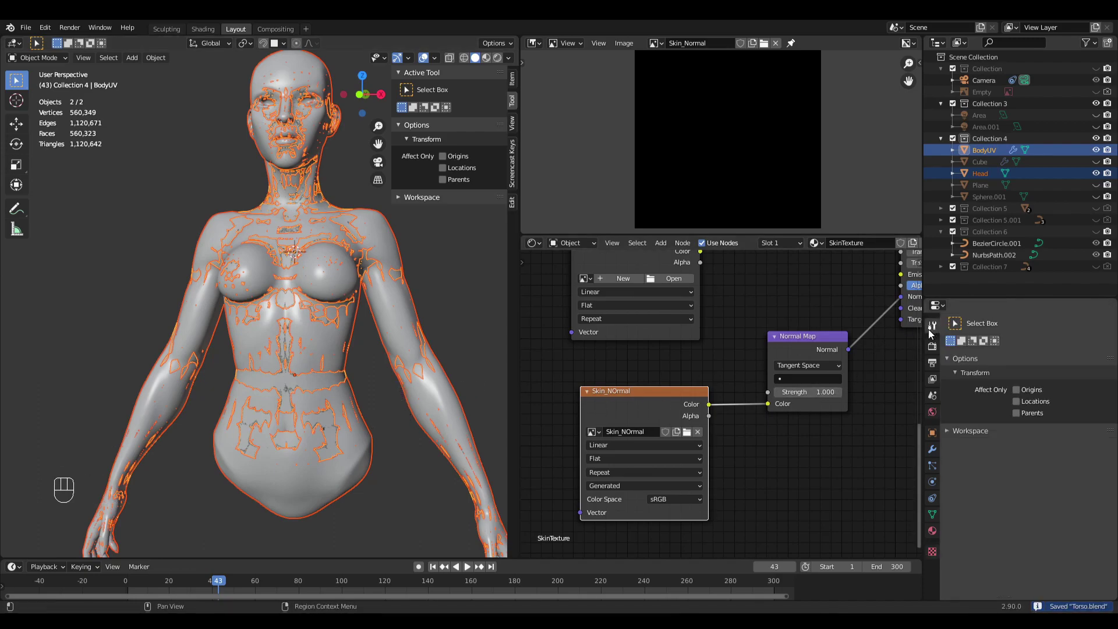
click(932, 346)
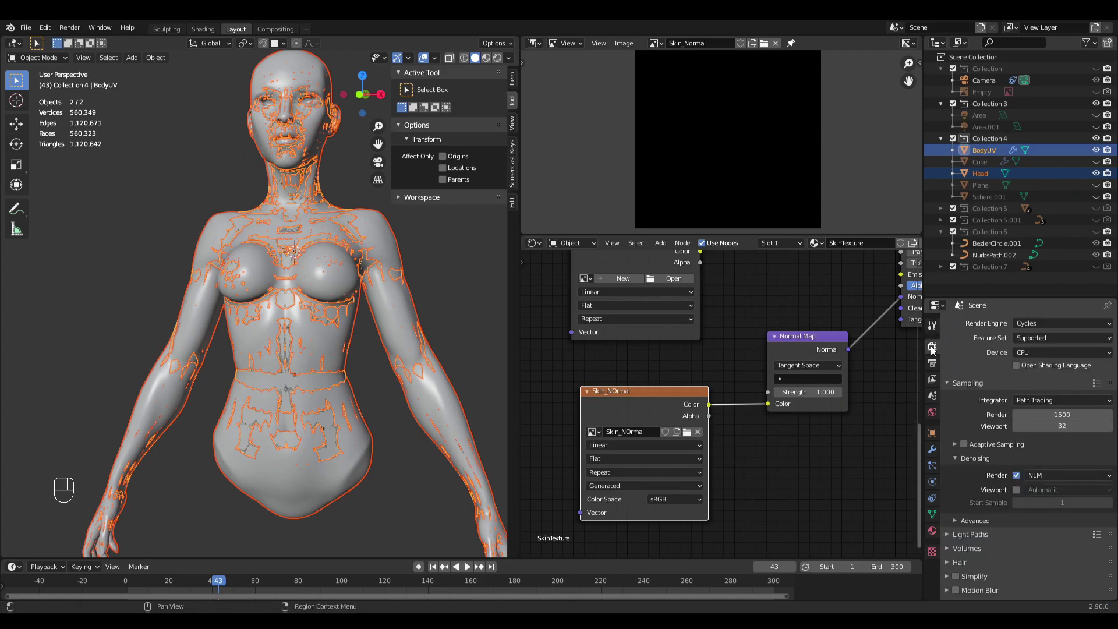
click(1032, 323)
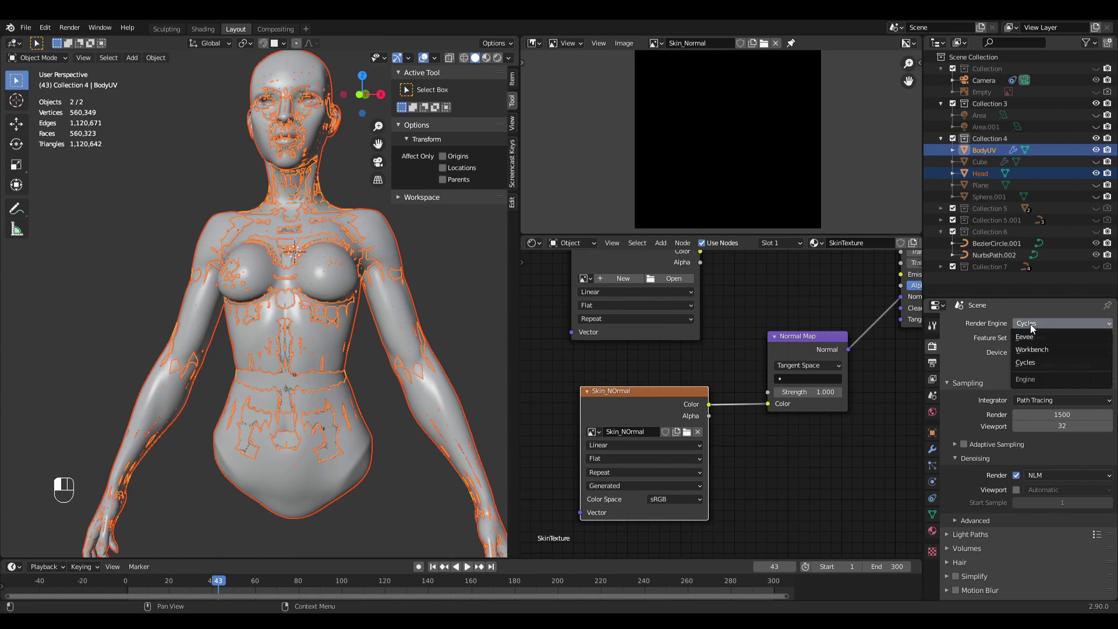
click(1029, 363)
Step: Locate the scene's bake settings and set the bake type to Normal
click(932, 363)
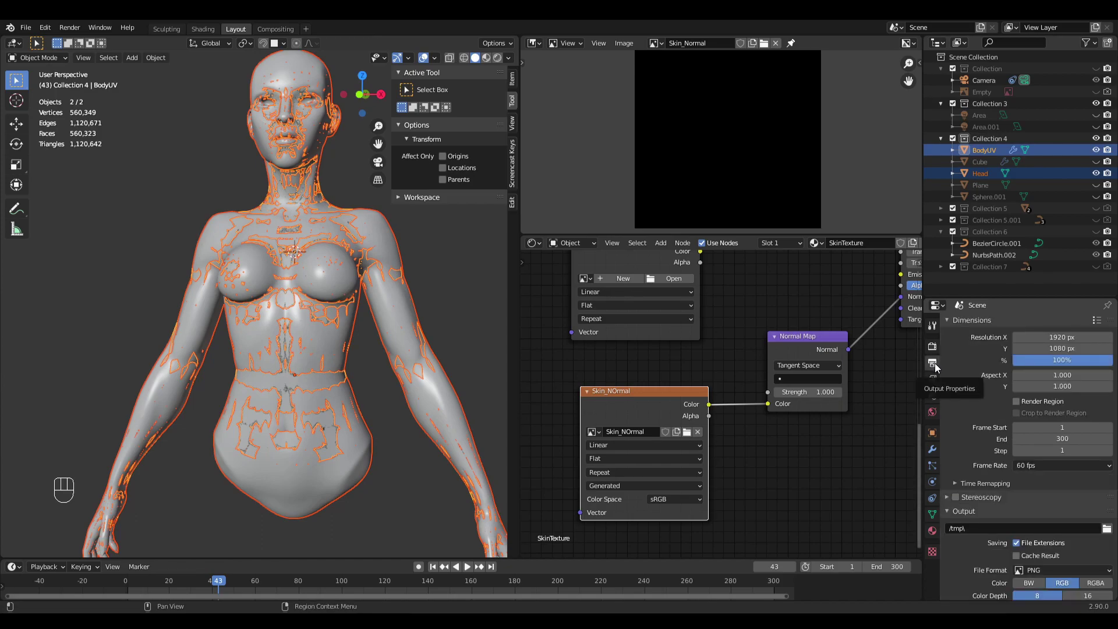
scroll(969, 412, down, 3)
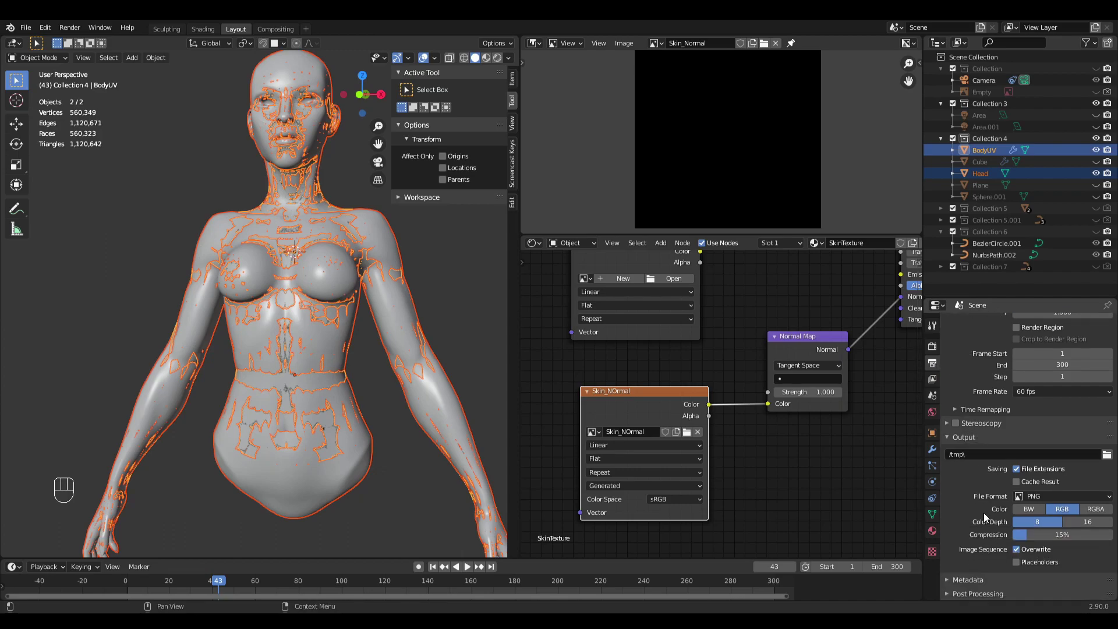
scroll(984, 509, up, 3)
scroll(972, 361, down, 5)
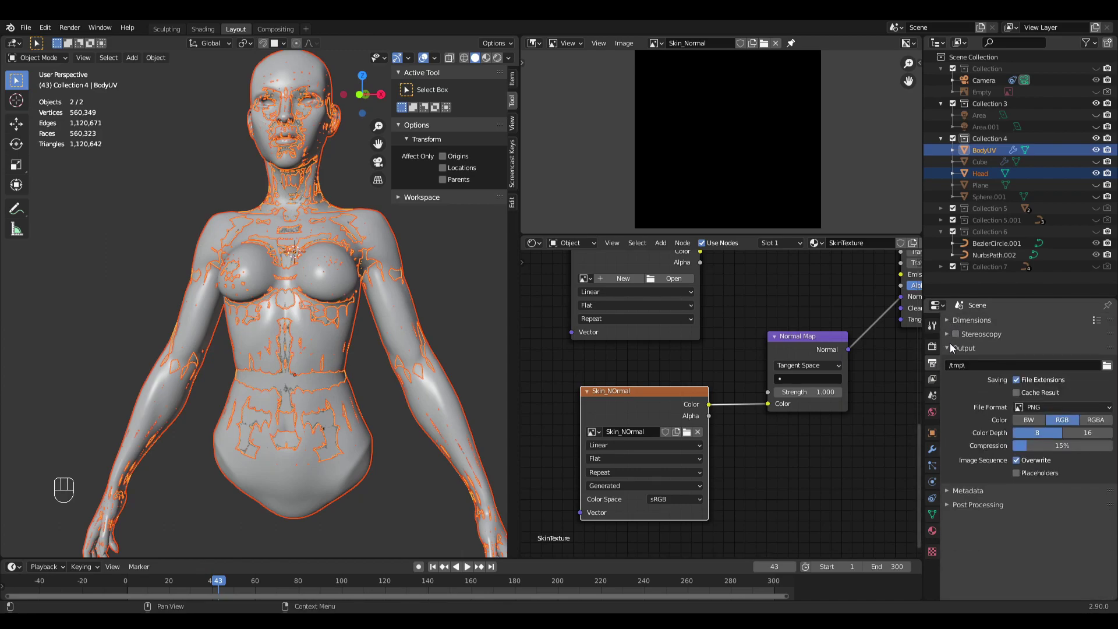
click(932, 328)
click(932, 347)
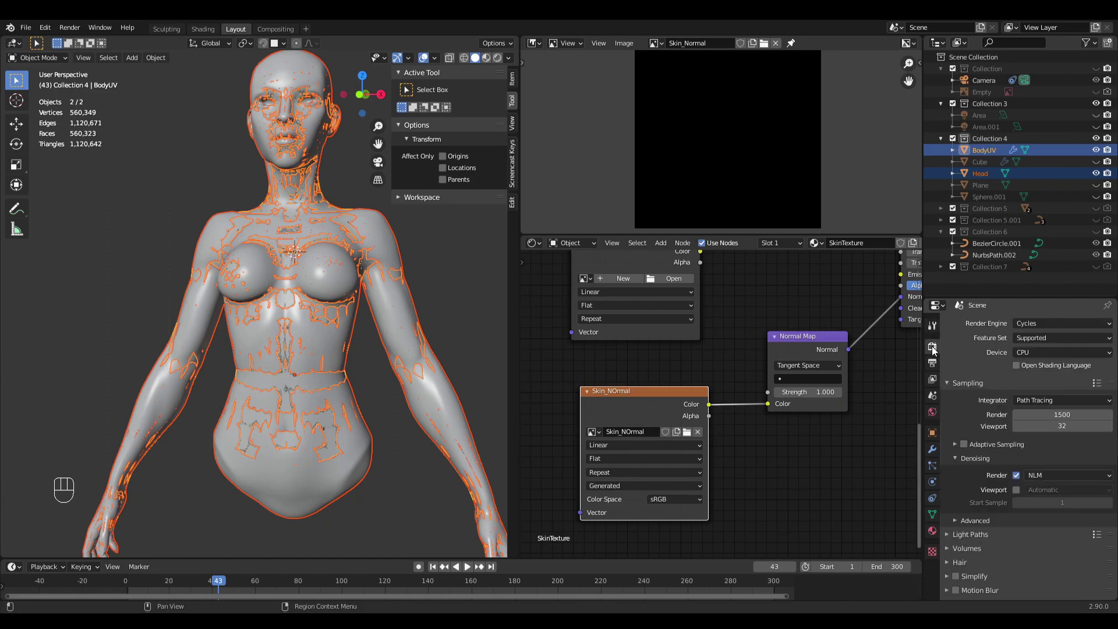
scroll(979, 387, down, 6)
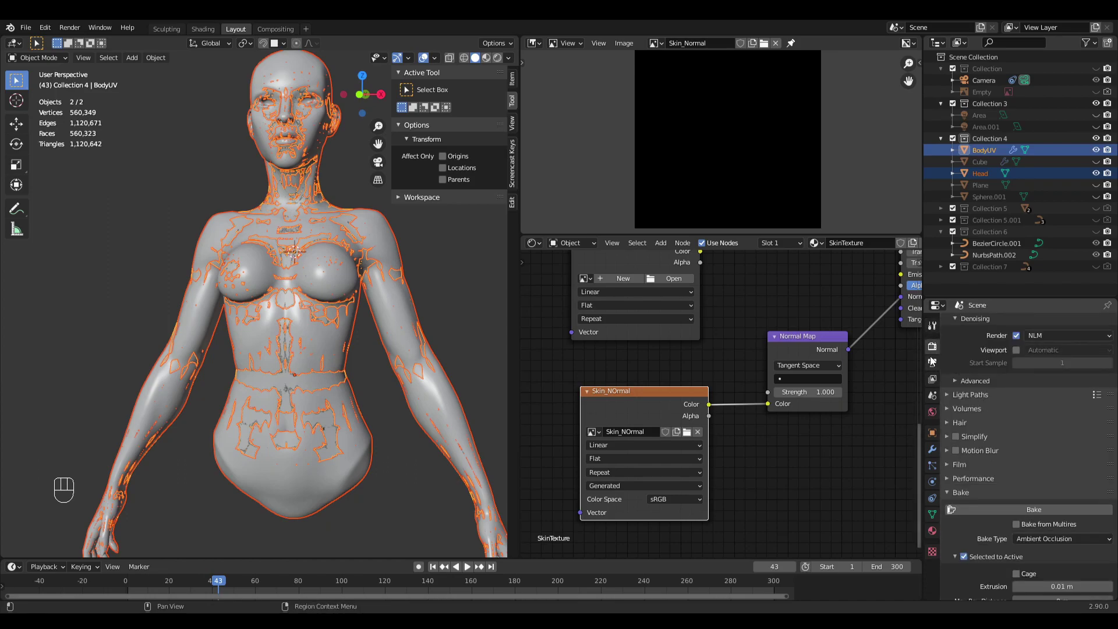
scroll(967, 370, up, 6)
scroll(984, 392, down, 6)
scroll(987, 390, down, 5)
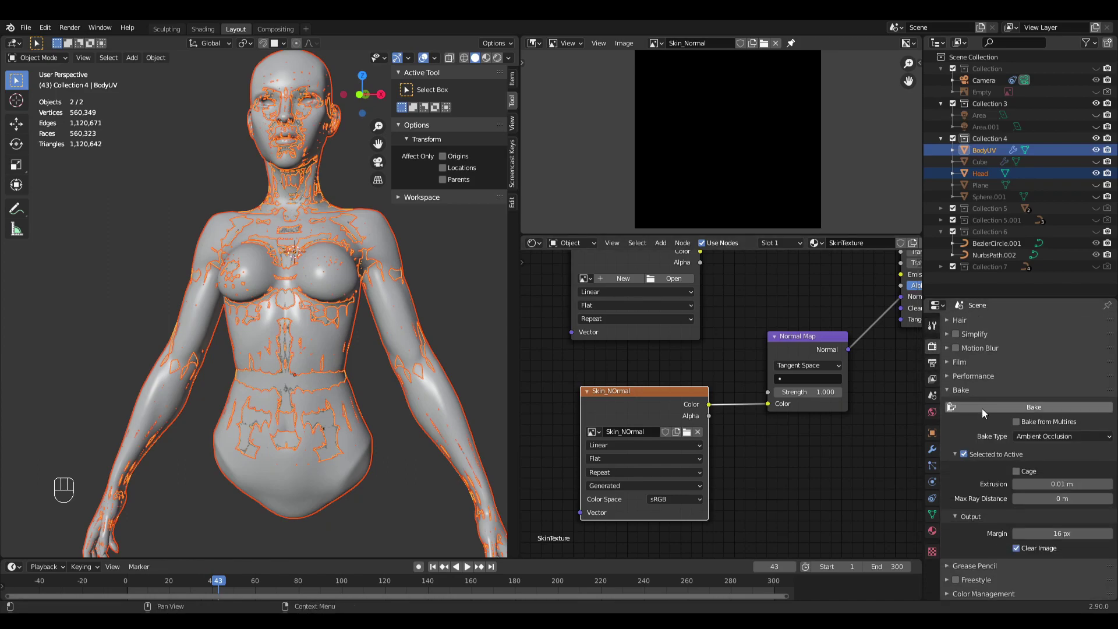
click(1047, 437)
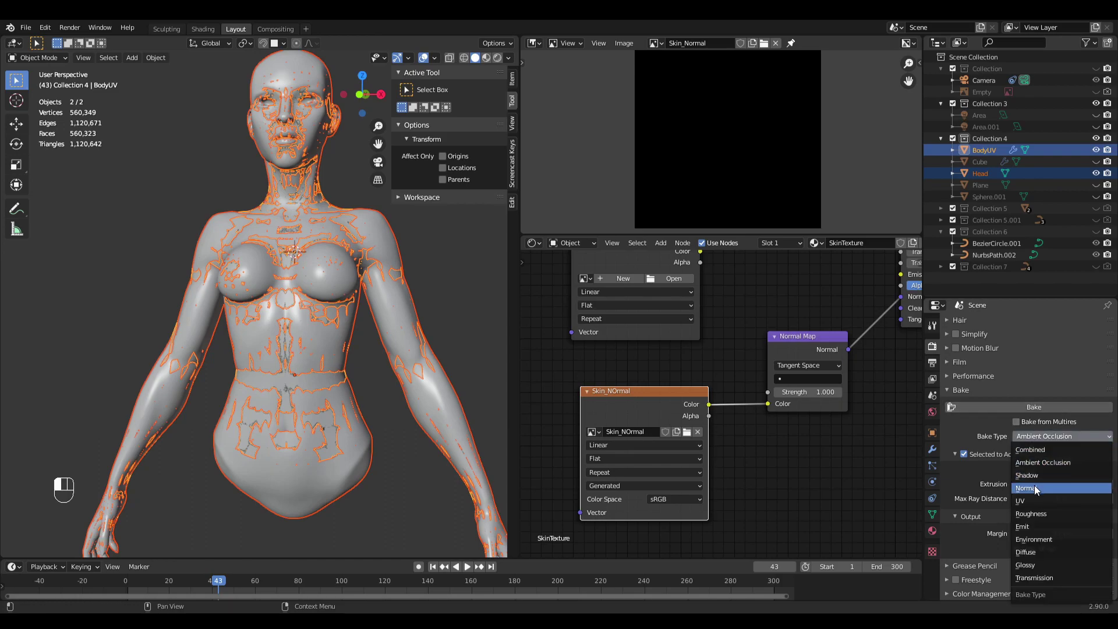
click(1034, 487)
Step: Set the Selected to Active bake extrusion to 0.04 m and save the file
scroll(1008, 446, down, 3)
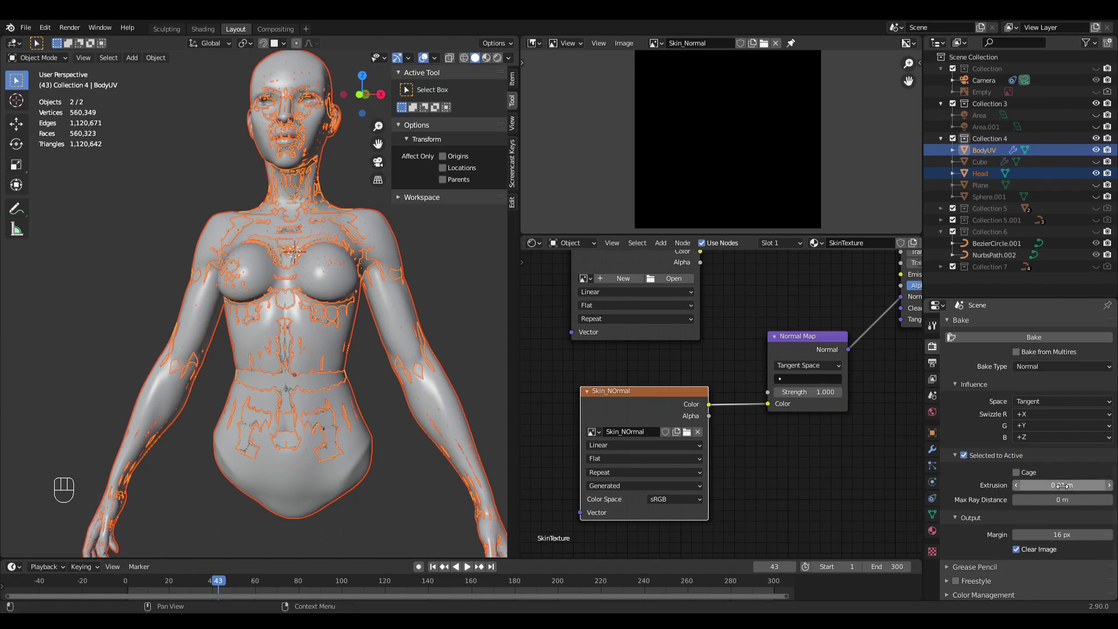
click(1109, 486)
click(1111, 485)
shift+middle_drag(442, 448, 412, 435)
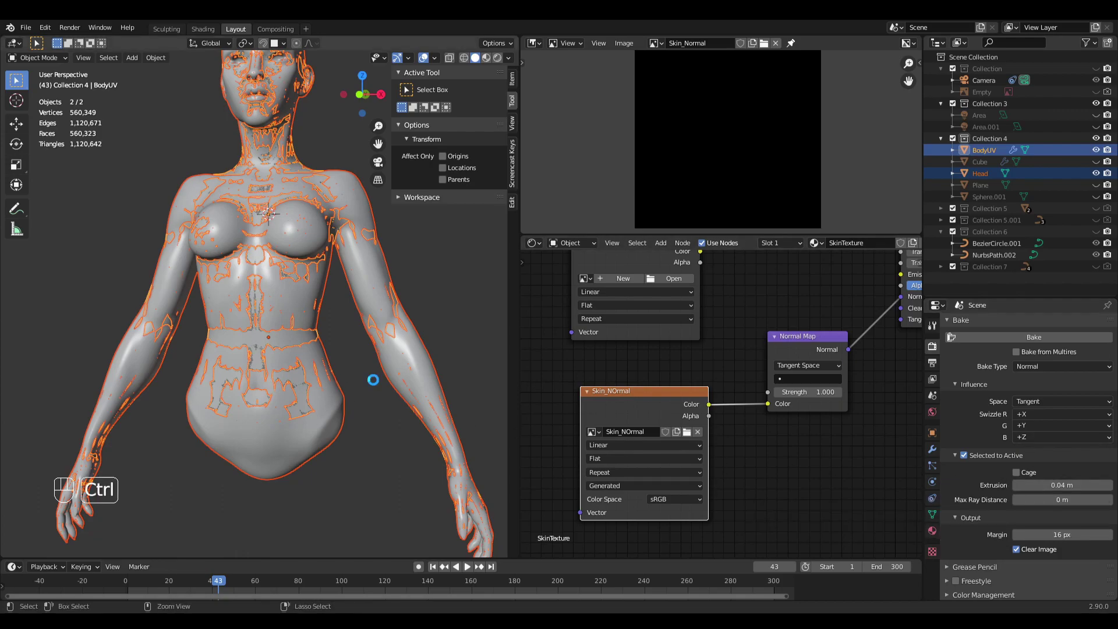
key(ctrl+s)
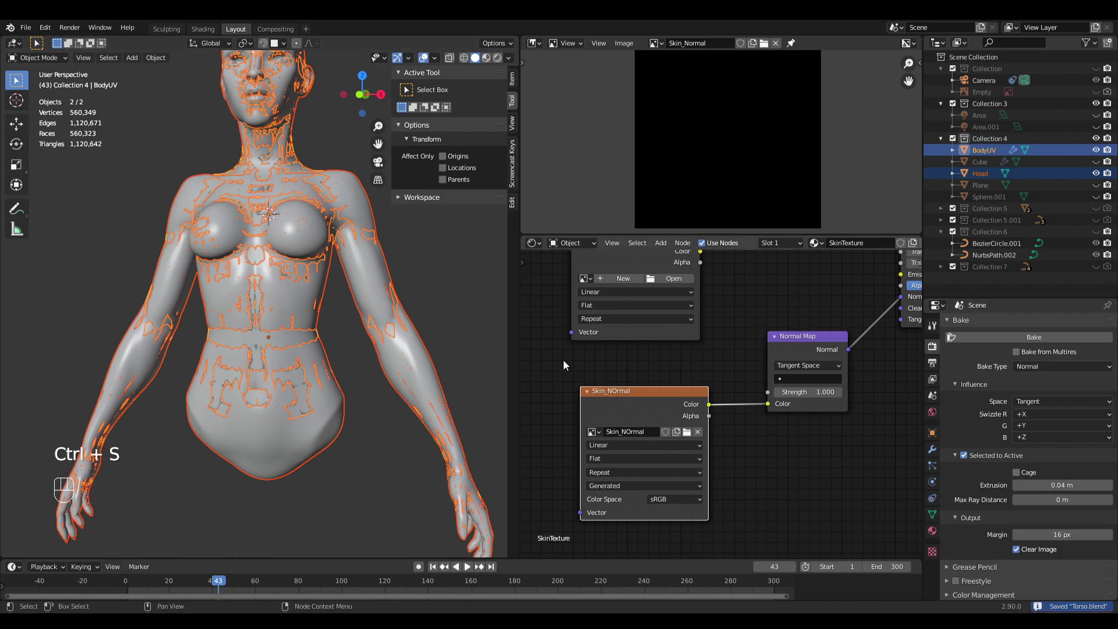
Step: Bake Head's normals onto BodyUV's Skin_NOrmal image and save the baked image
click(1029, 336)
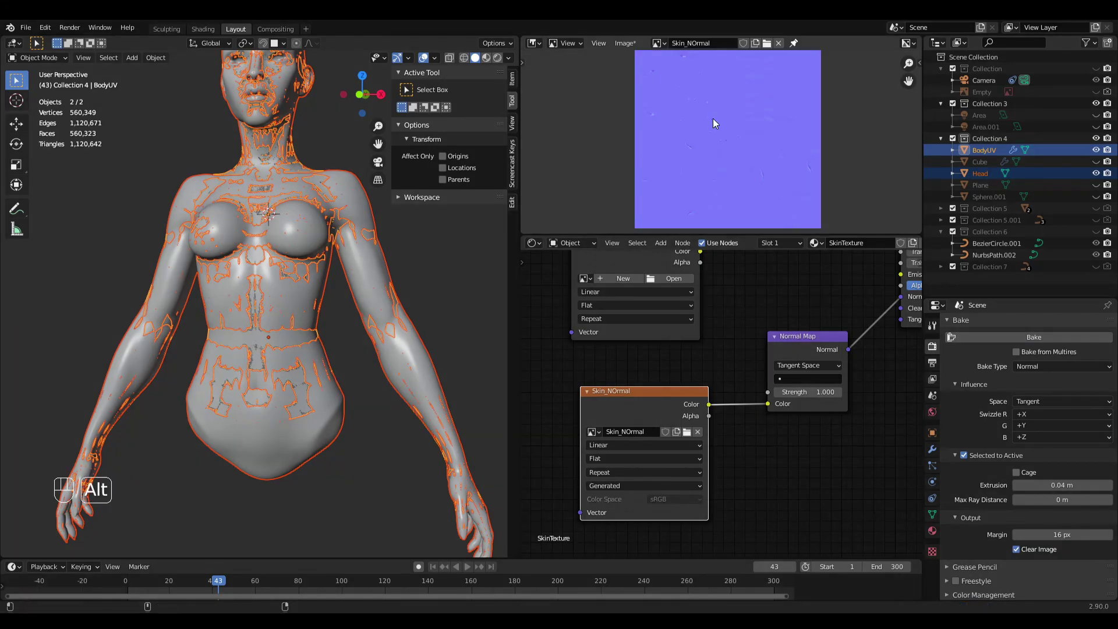
key(alt+s)
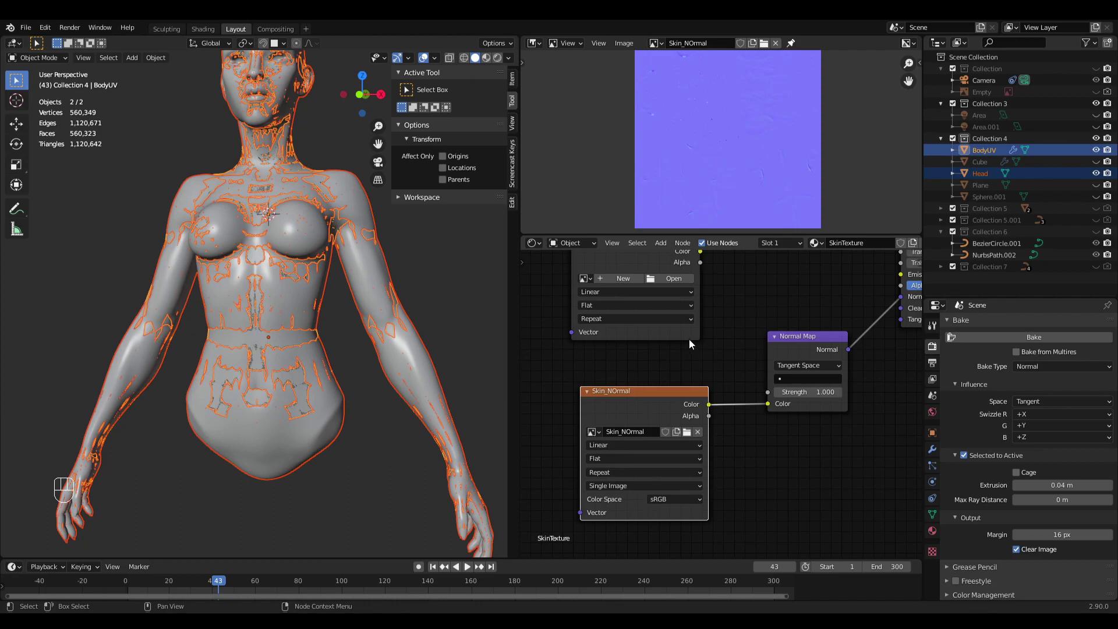
Step: Hide the Head object, select only BodyUV and save the file
key(alt+a)
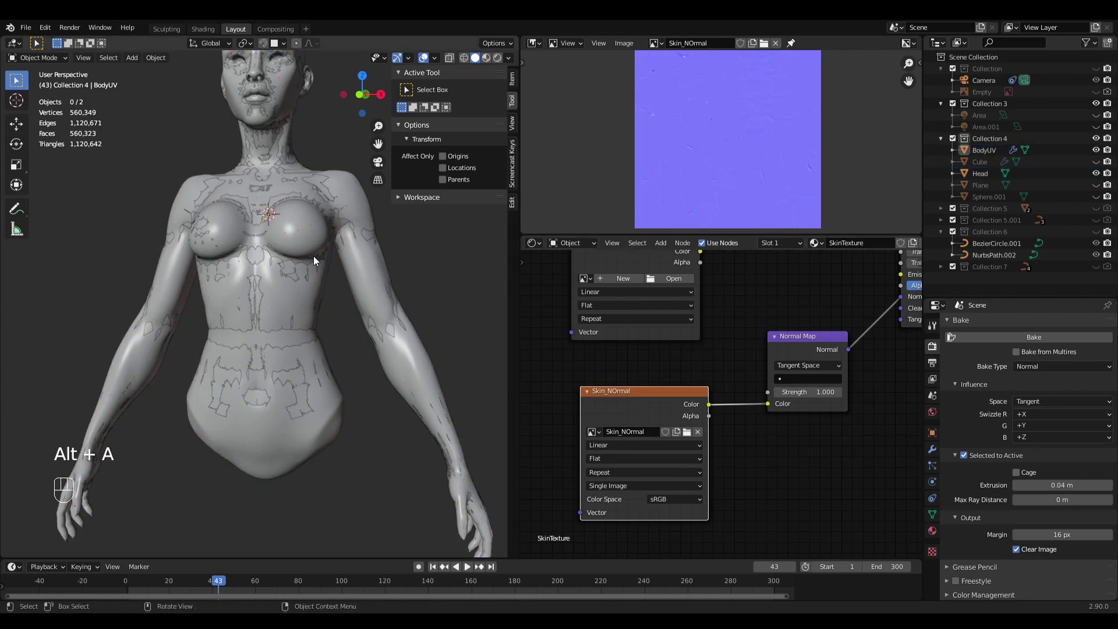
click(1096, 173)
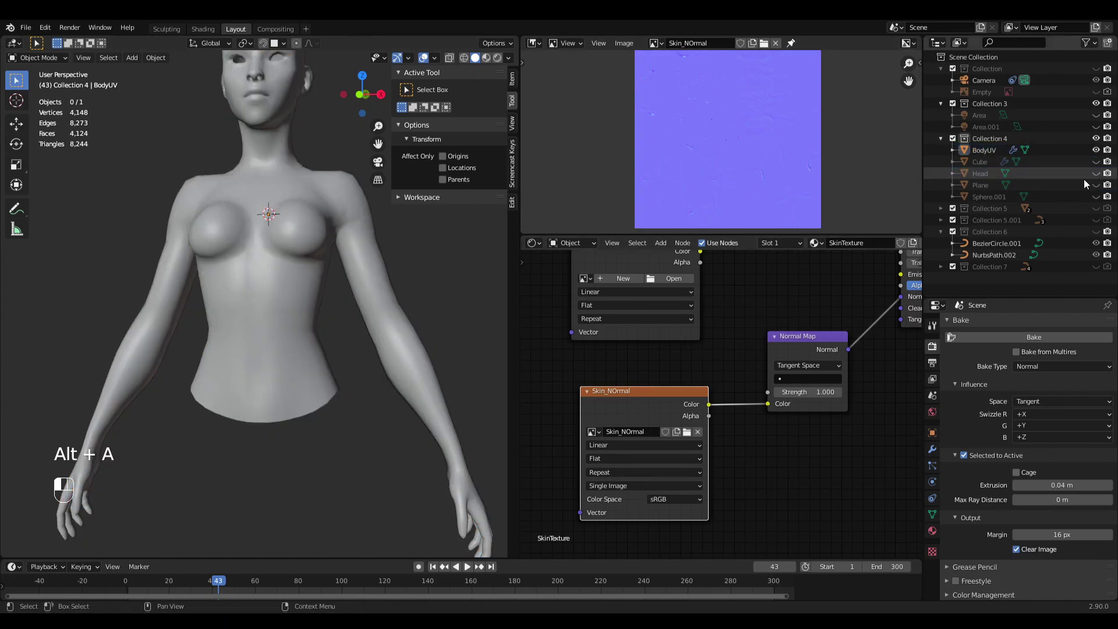
click(295, 183)
shift+middle_drag(294, 183, 311, 257)
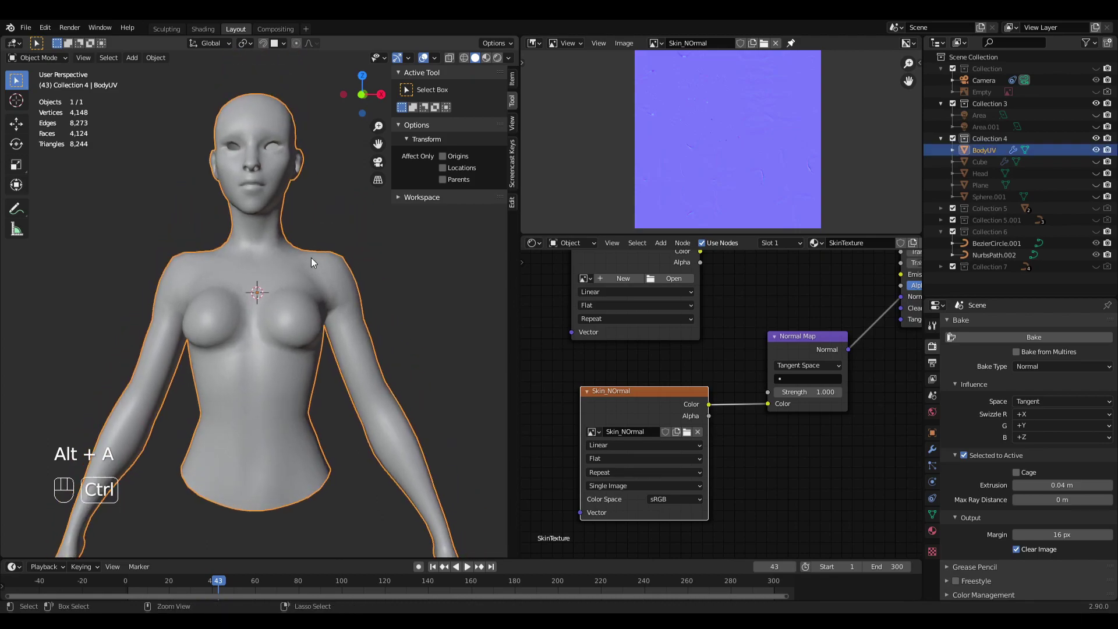
key(ctrl+s)
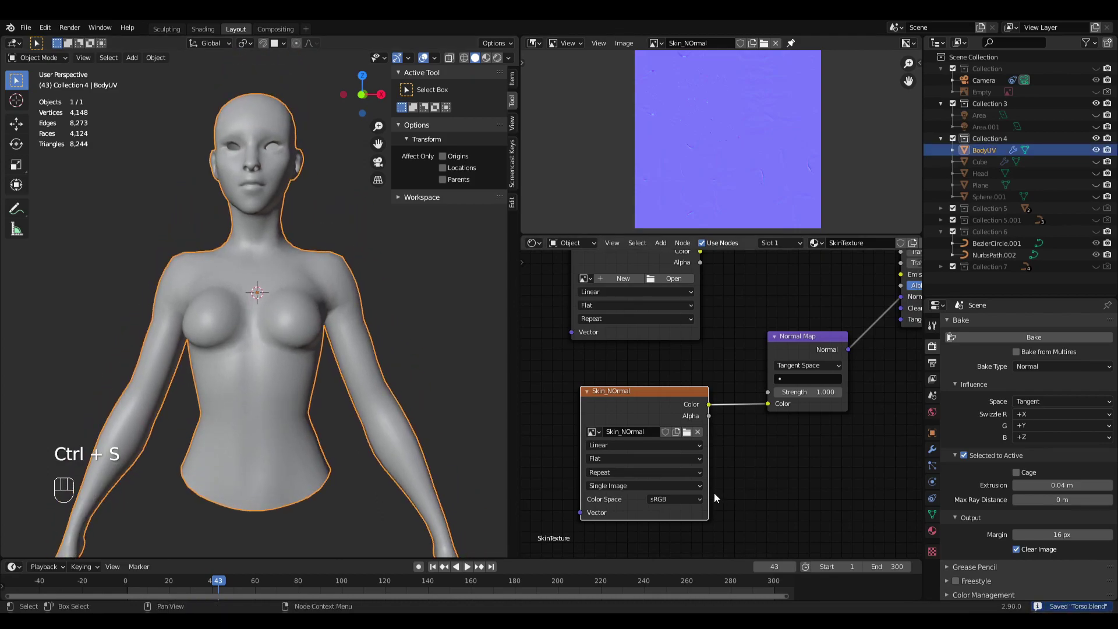
Step: Nudge the Skin_NOrmal texture node and set its color space to Non-Color
drag(645, 399, 639, 403)
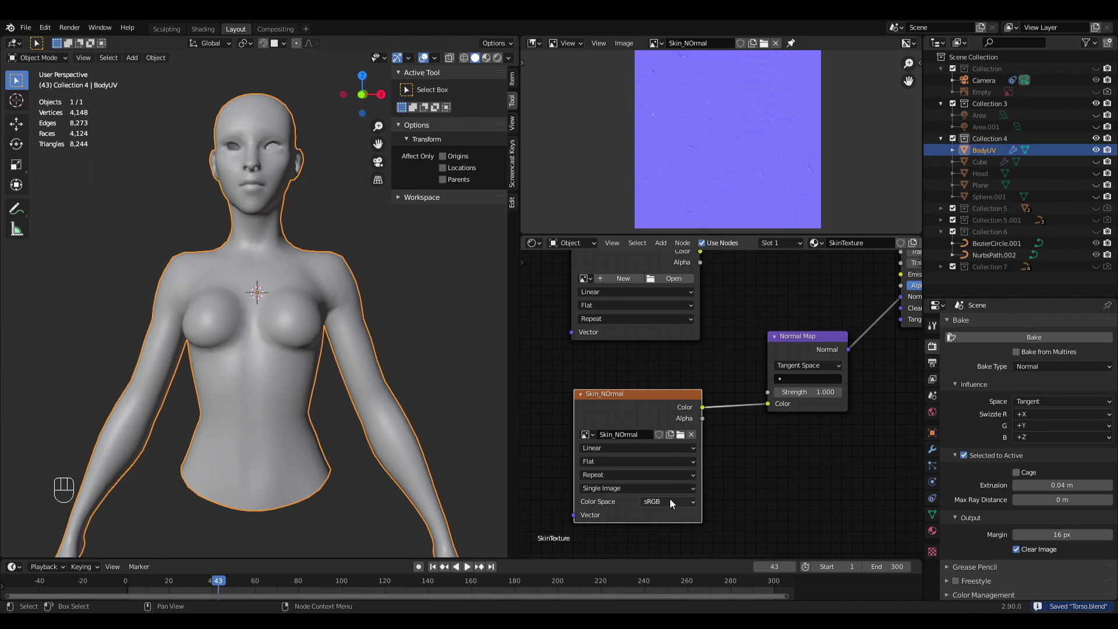
click(657, 501)
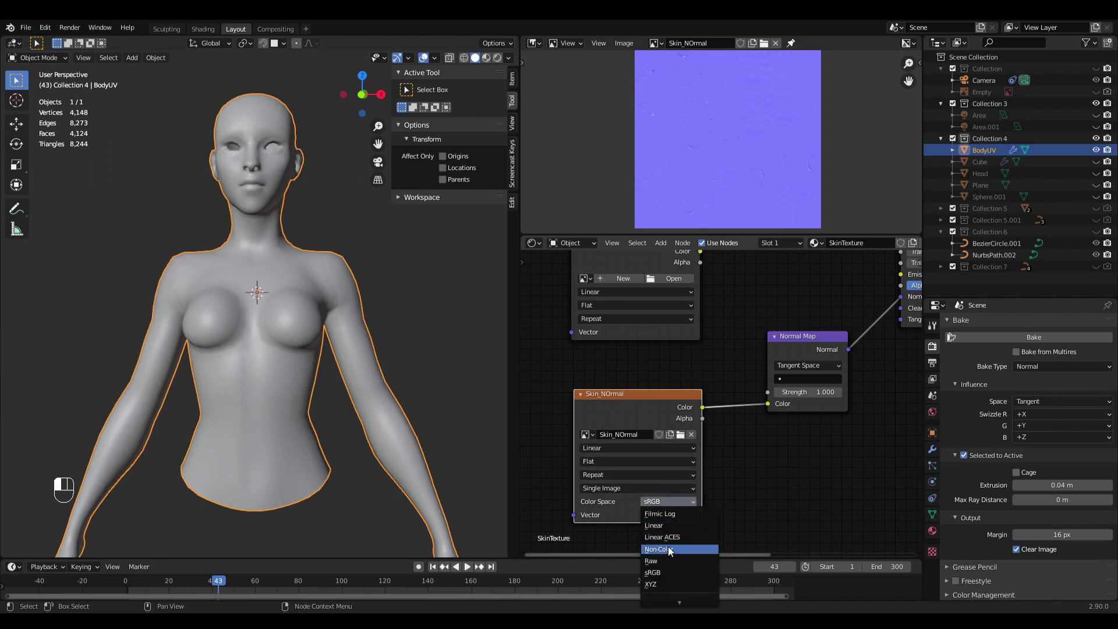
click(668, 523)
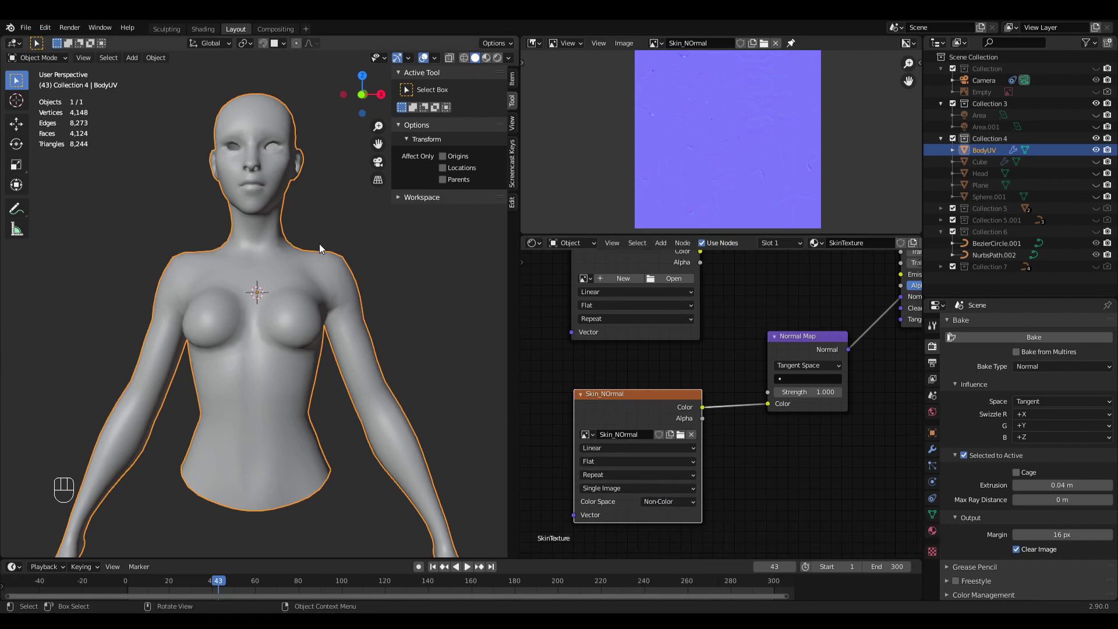
Step: Display BodyUV in Material Preview shading and hide the 3D viewport's sidebar
click(486, 57)
mouse_move(357, 261)
middle_down()
mouse_move(397, 262)
mouse_move(366, 269)
middle_up()
key(n)
middle_drag(355, 222, 374, 361)
scroll(348, 219, up, 3)
Step: Set the Normal Map node's strength to 10 and examine the baked detail around the face and mouth
drag(798, 393, 1060, 393)
scroll(382, 316, up, 5)
shift+middle_drag(382, 316, 320, 205)
scroll(311, 303, down, 3)
shift+middle_drag(310, 312, 337, 317)
scroll(358, 323, up, 3)
scroll(336, 317, up, 6)
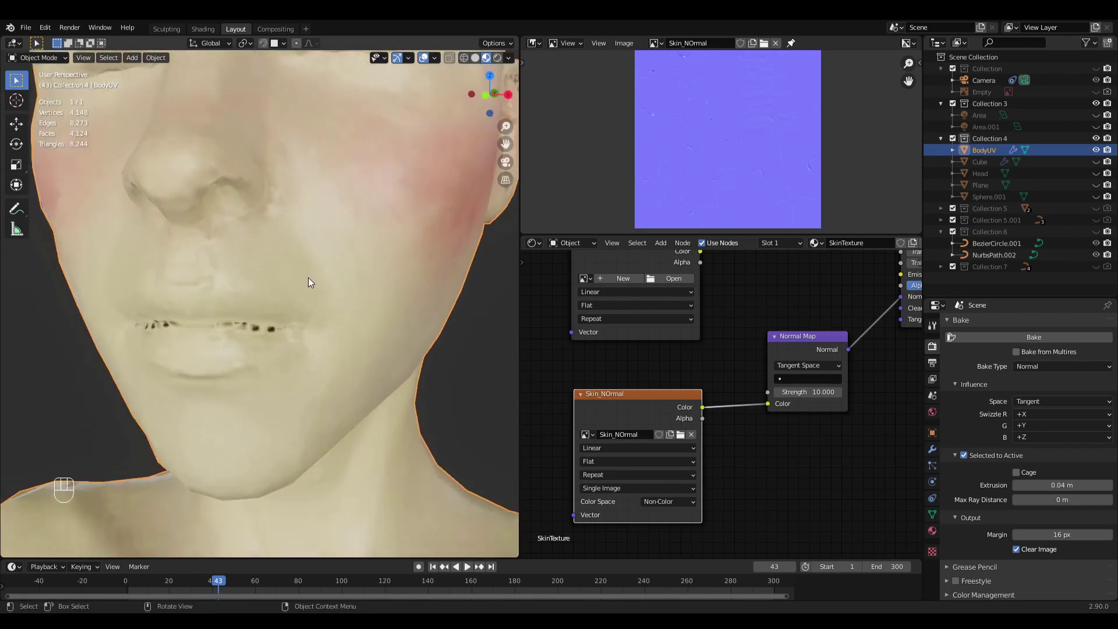
scroll(309, 277, down, 3)
scroll(299, 265, up, 3)
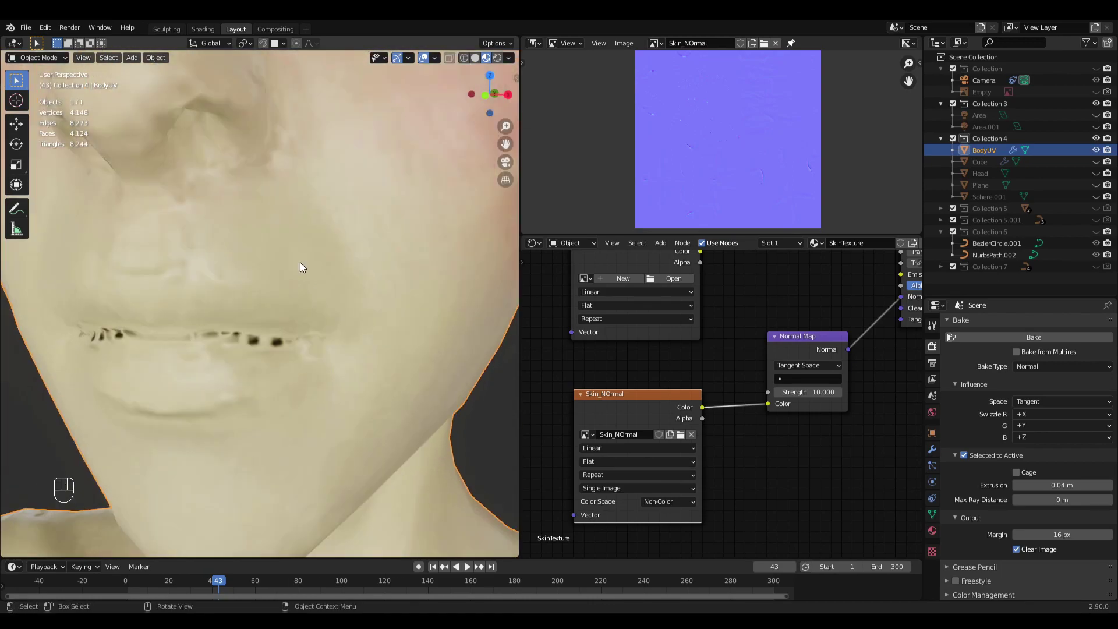
scroll(298, 271, down, 3)
shift+middle_drag(298, 271, 310, 329)
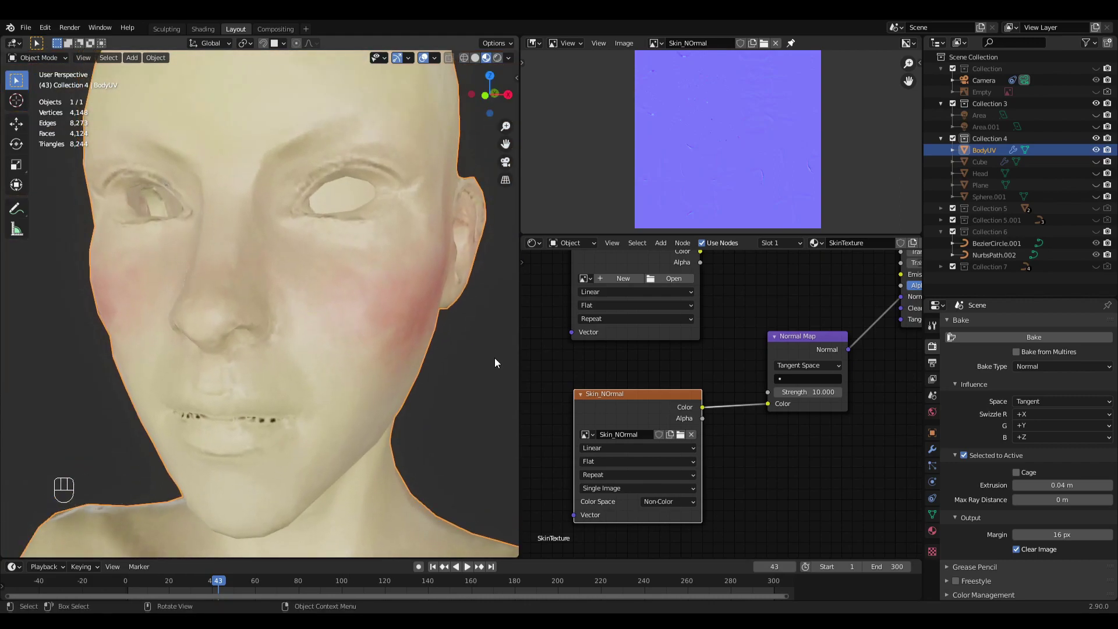
Step: Set the Normal Map node's strength to 1 and review the head and shoulders
click(800, 393)
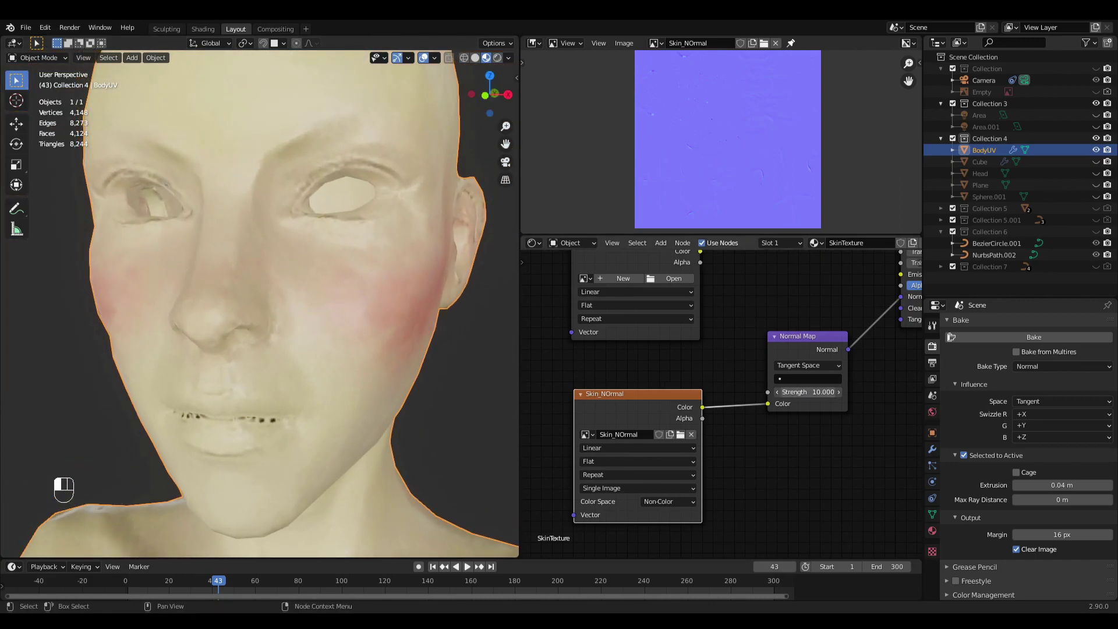
mouse_move(801, 392)
mouse_down()
mouse_move(780, 393)
mouse_move(812, 393)
mouse_up()
scroll(336, 324, down, 4)
shift+middle_drag(353, 375, 351, 282)
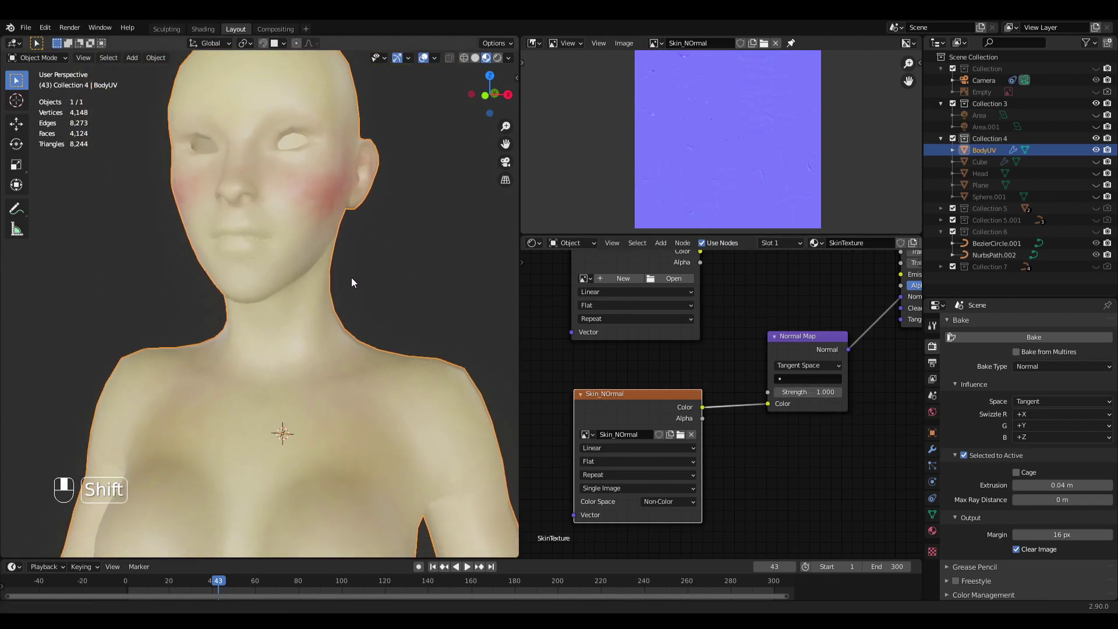
Step: Show the body in solid shading and switch it from Object Mode to Texture Paint mode
scroll(349, 291, up, 6)
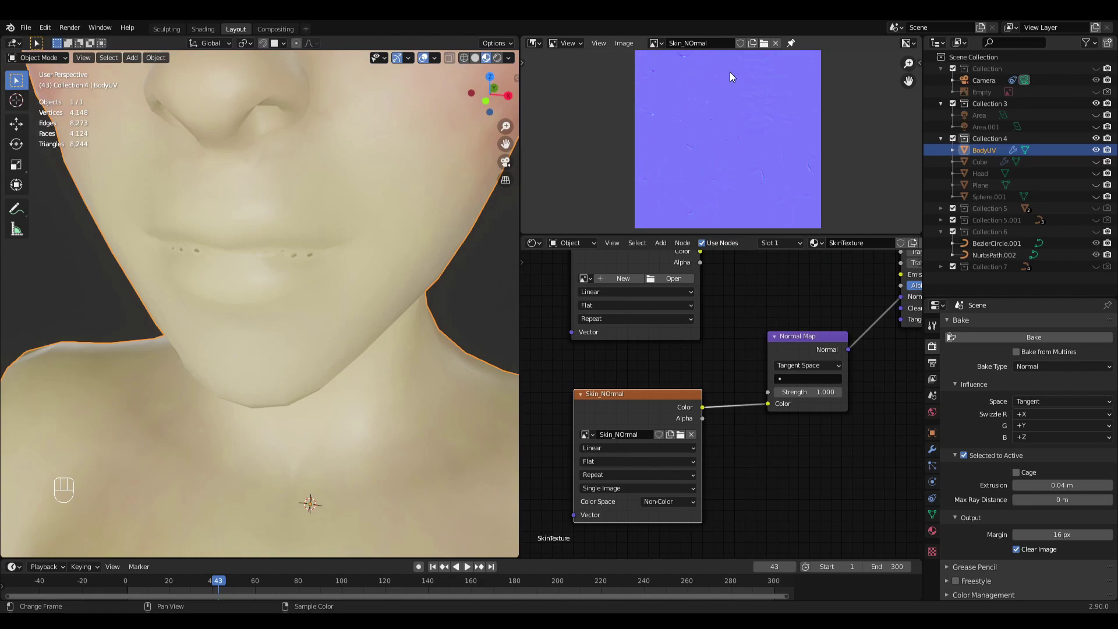
click(476, 57)
click(41, 58)
click(36, 57)
click(63, 135)
Step: Smear away the coloured artefacts along the lip line with the Smear brush at a 39 px radius
mouse_move(257, 272)
middle_down()
mouse_move(266, 237)
mouse_move(247, 311)
middle_up()
mouse_move(265, 239)
ctrl+middle_down()
mouse_move(265, 211)
mouse_move(243, 243)
ctrl+middle_up()
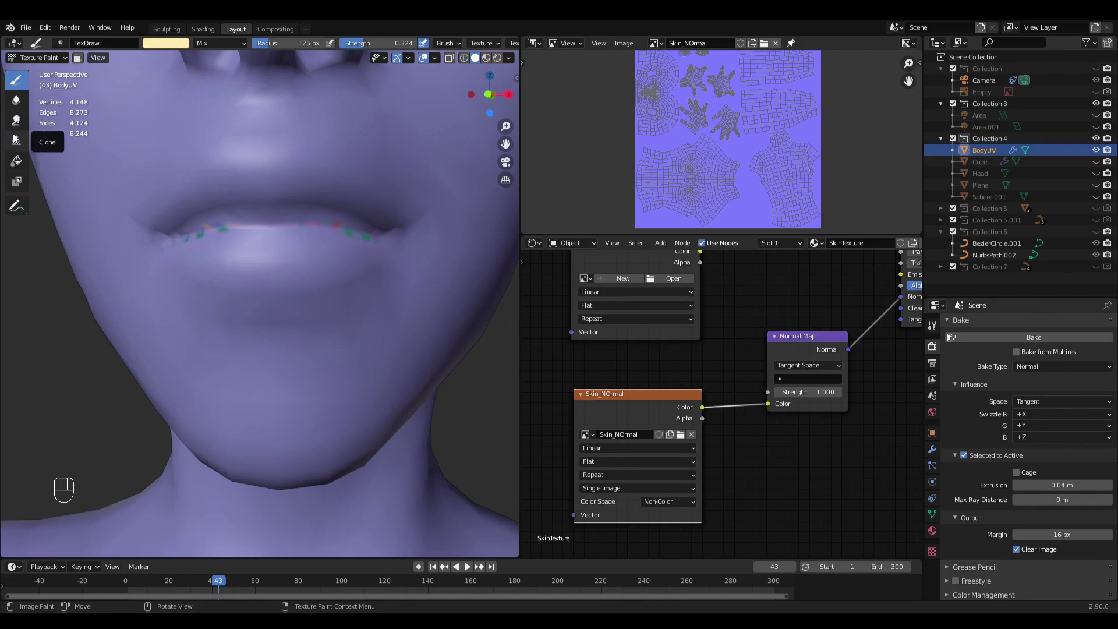
key(f)
click(274, 216)
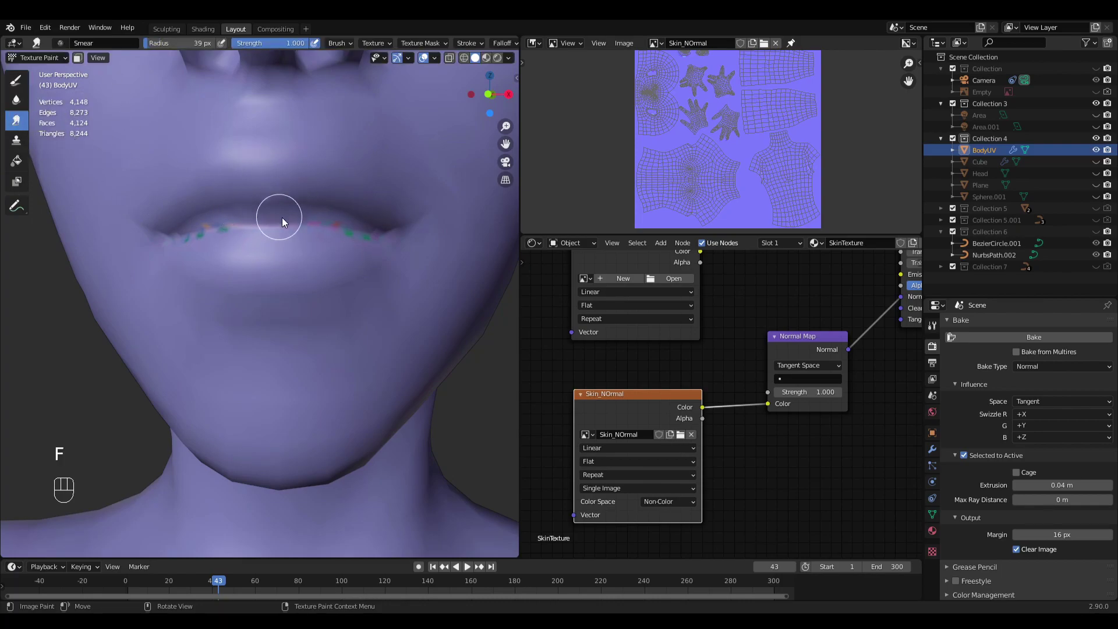
drag(379, 239, 377, 240)
Step: Inspect the chin, neck and chest for leftover normal map artefacts
scroll(376, 240, down, 6)
mouse_move(334, 407)
middle_down()
mouse_move(319, 420)
mouse_move(299, 344)
middle_up()
scroll(300, 344, up, 3)
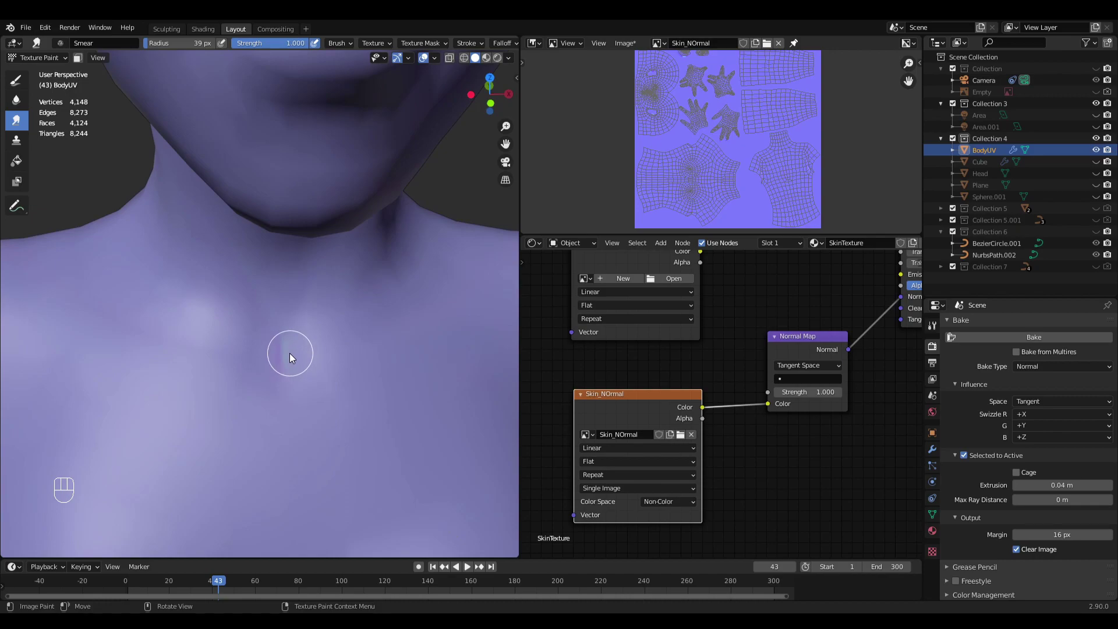
scroll(295, 402, down, 6)
shift+middle_drag(338, 489, 280, 317)
scroll(309, 262, up, 4)
middle_drag(279, 317, 166, 317)
middle_drag(265, 298, 256, 331)
Step: Examine the back and front of the ear, the side of the head and the face for artefacts
shift+middle_drag(274, 245, 300, 300)
middle_drag(308, 299, 212, 230)
scroll(246, 231, up, 3)
scroll(267, 240, up, 3)
shift+middle_drag(314, 241, 302, 313)
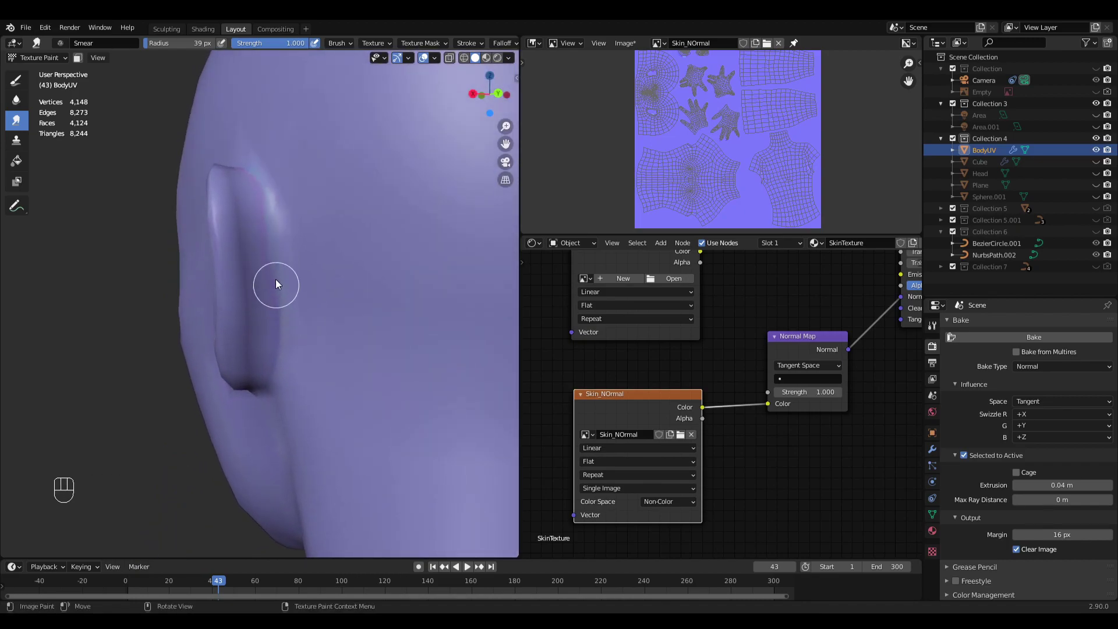
middle_drag(260, 273, 282, 309)
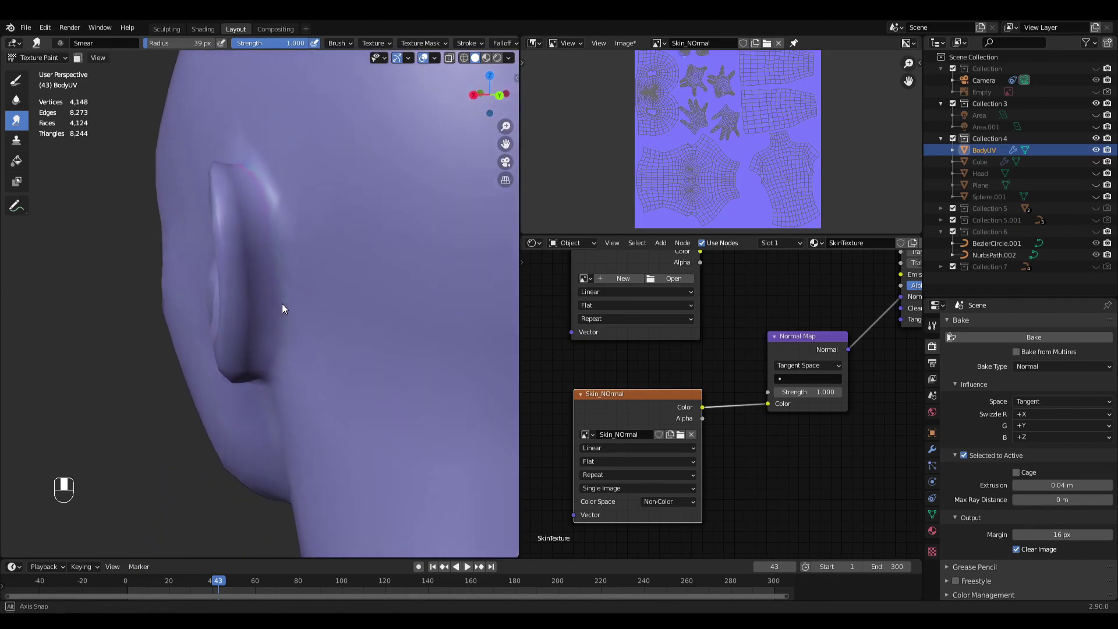
middle_drag(275, 260, 297, 207)
scroll(261, 292, down, 4)
middle_drag(270, 266, 286, 240)
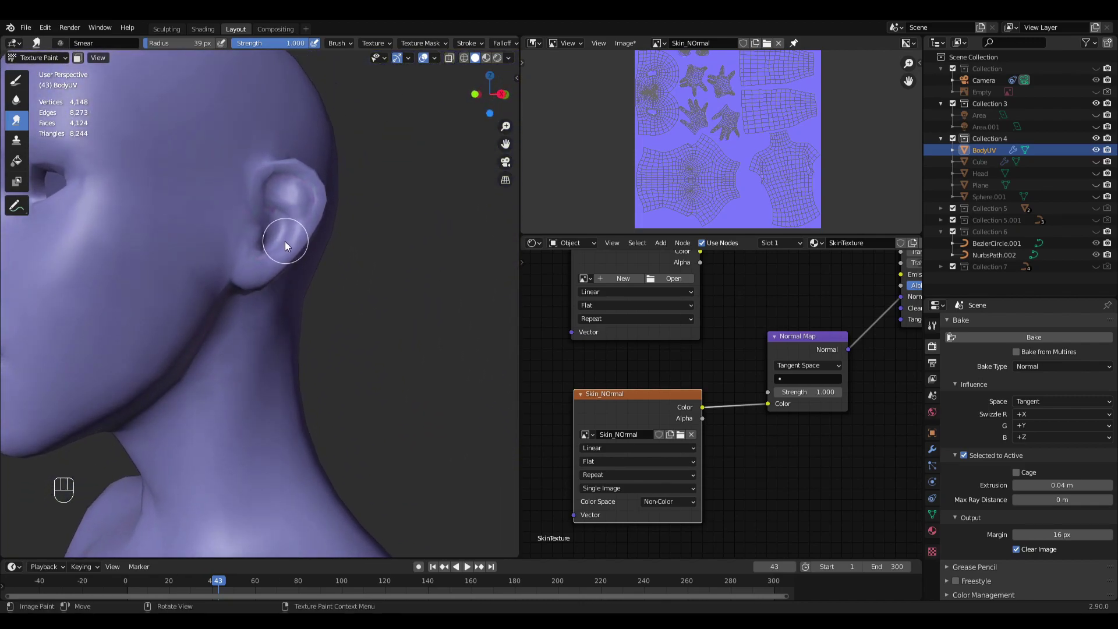
scroll(286, 326, down, 3)
shift+middle_drag(286, 333, 277, 227)
scroll(271, 238, up, 2)
mouse_move(251, 256)
middle_down()
mouse_move(318, 281)
mouse_move(326, 252)
middle_up()
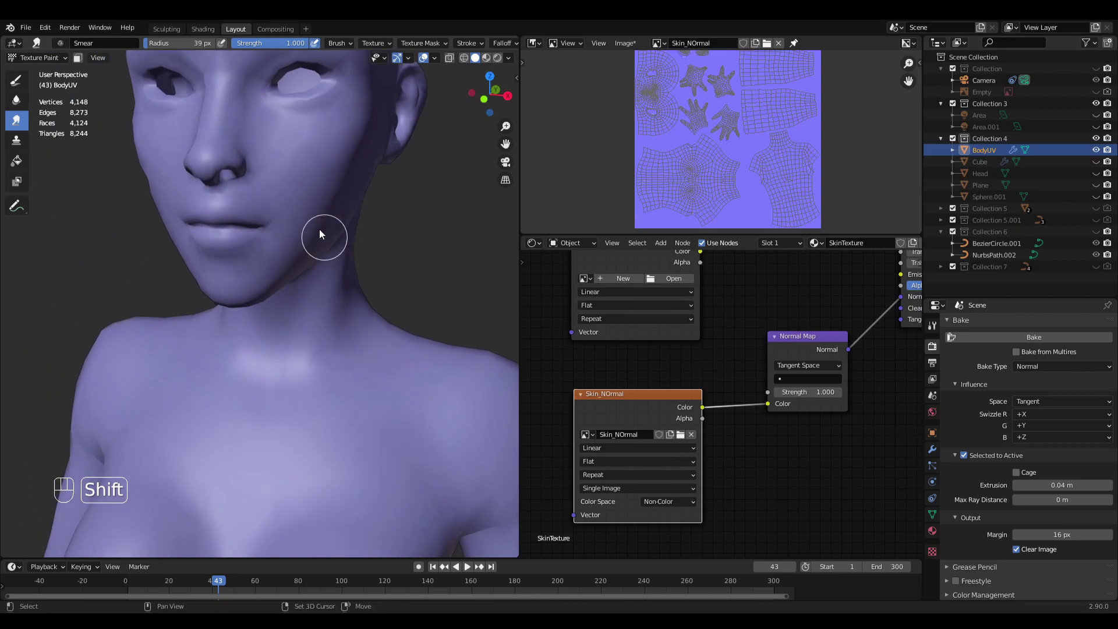
Step: Return the body to Object Mode, save the Skin_NOrmal image, and deselect everything
click(35, 57)
click(31, 71)
middle_drag(251, 135, 303, 146)
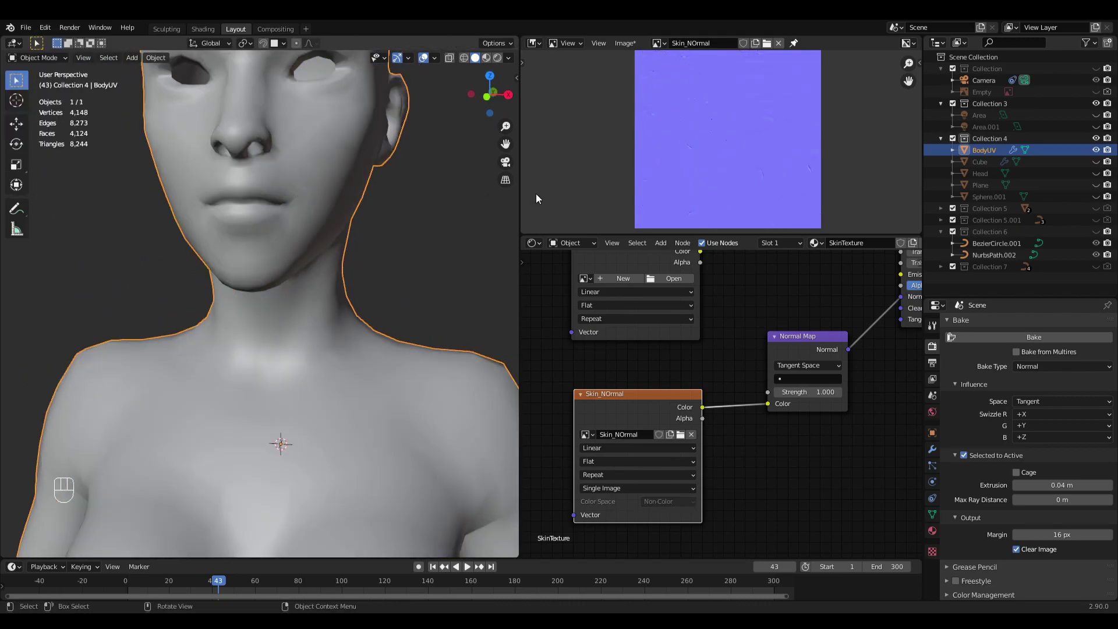
key(alt+s)
key(alt+a)
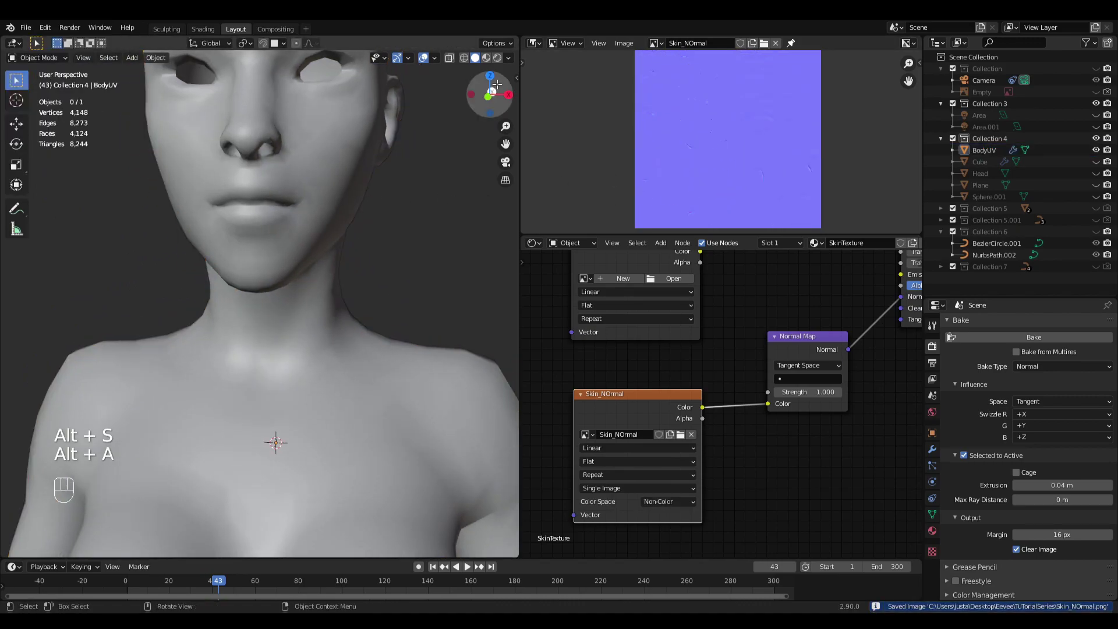
Step: Switch the viewport to Material Preview shading and set its environment lighting strength to 0.644
click(486, 58)
scroll(338, 257, down, 2)
scroll(341, 289, down, 4)
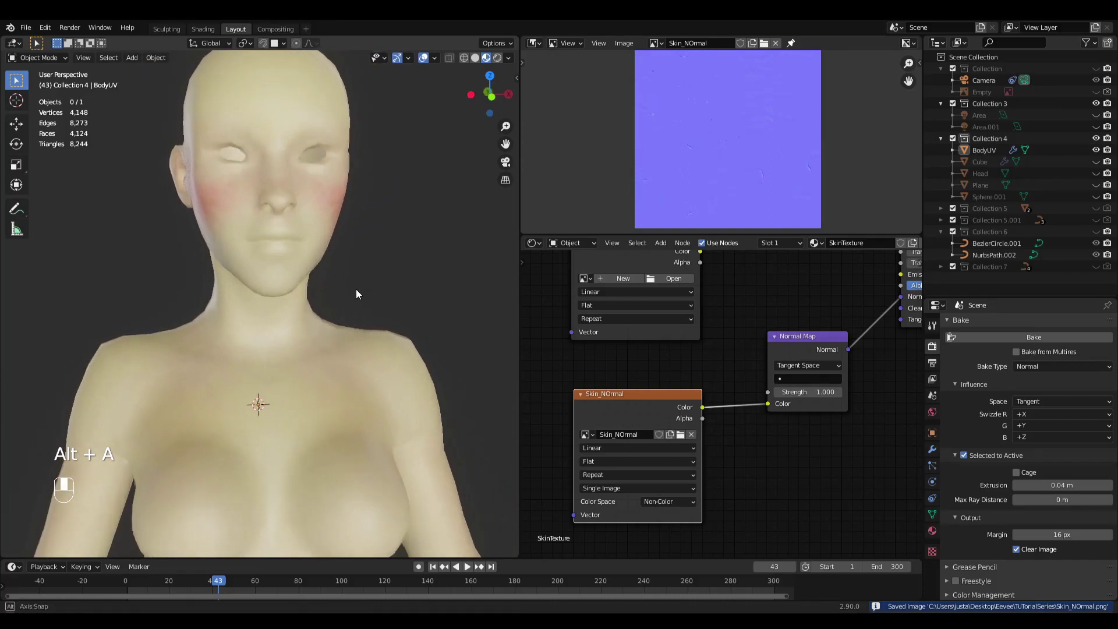
shift+middle_drag(329, 296, 334, 270)
scroll(349, 273, down, 3)
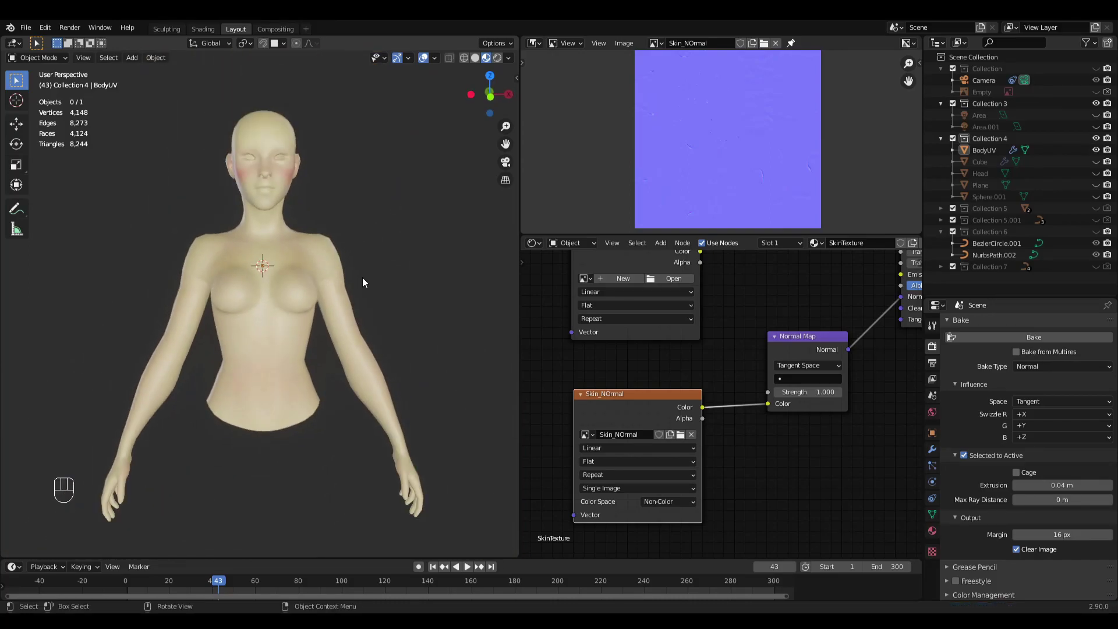
click(509, 57)
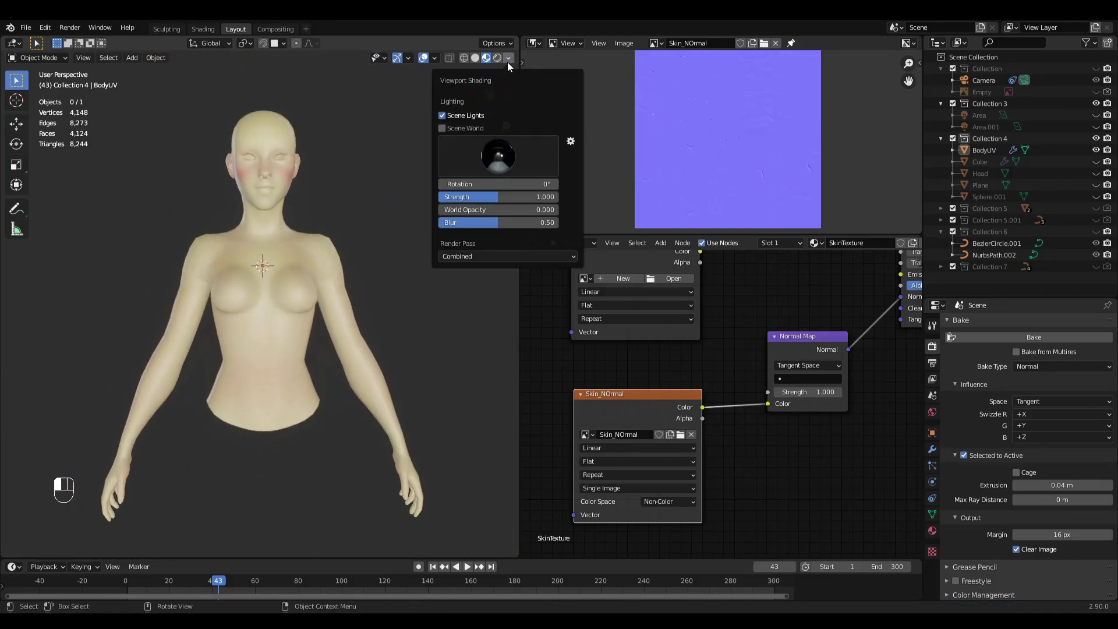
mouse_move(516, 192)
mouse_down()
mouse_move(439, 194)
mouse_move(476, 194)
mouse_up()
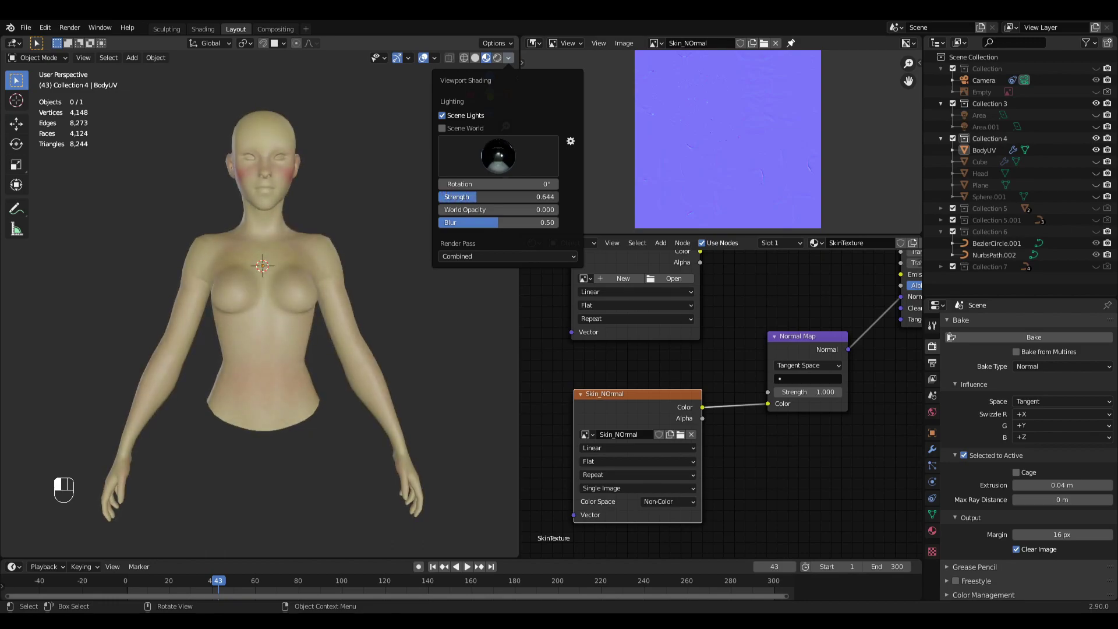
Step: Try the dark amber, cloudy road, blue-sky meadow and warm indoor HDRIs as viewport lighting
click(495, 161)
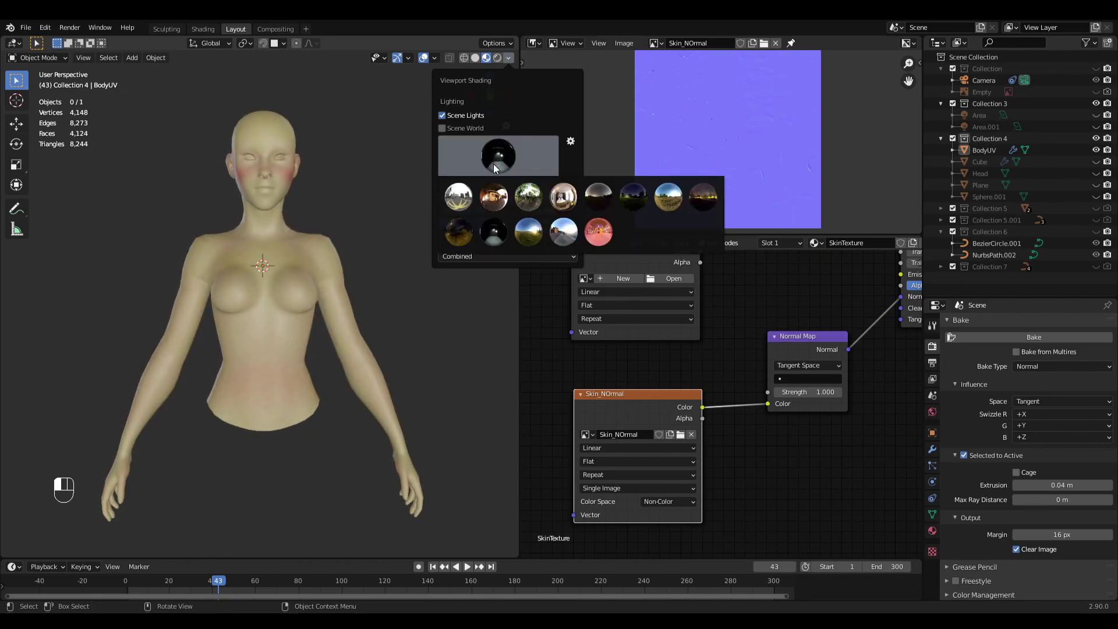
click(464, 227)
click(509, 58)
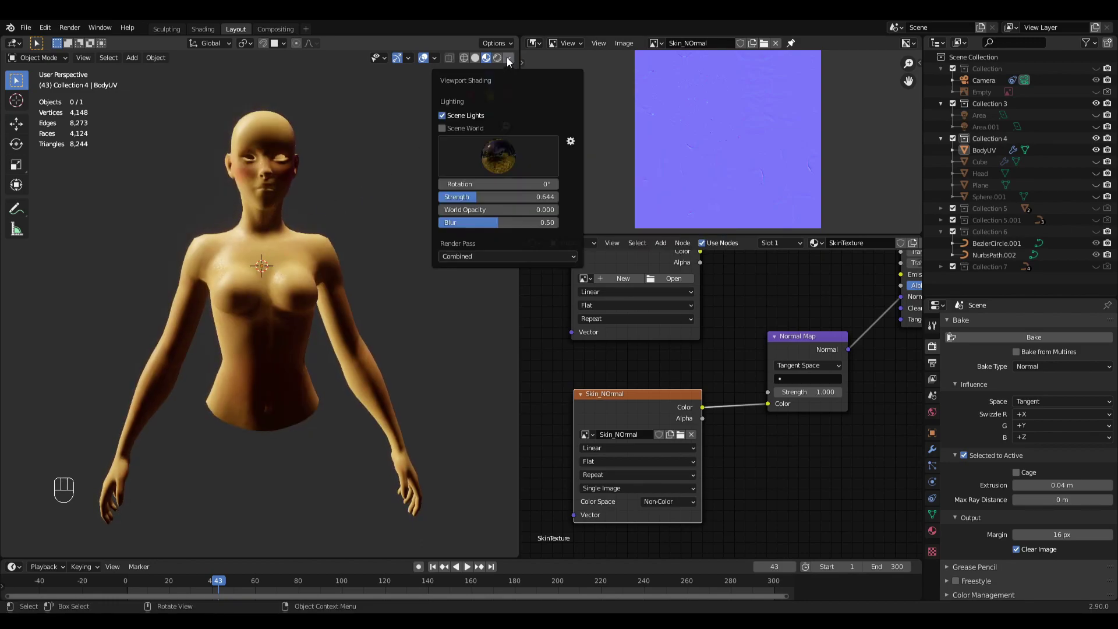
click(515, 146)
click(562, 235)
click(505, 161)
click(533, 229)
click(515, 155)
click(493, 196)
Step: Try the forest, bright hall, interior and dim dusk HDRIs as viewport lighting
click(504, 166)
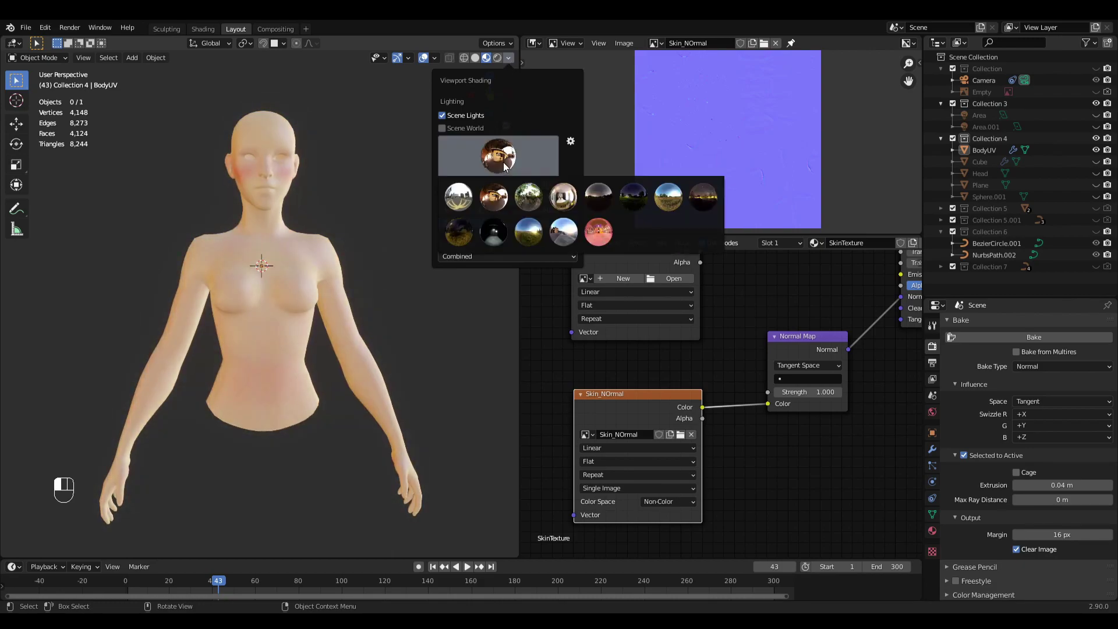
click(528, 202)
click(512, 157)
click(458, 197)
click(514, 168)
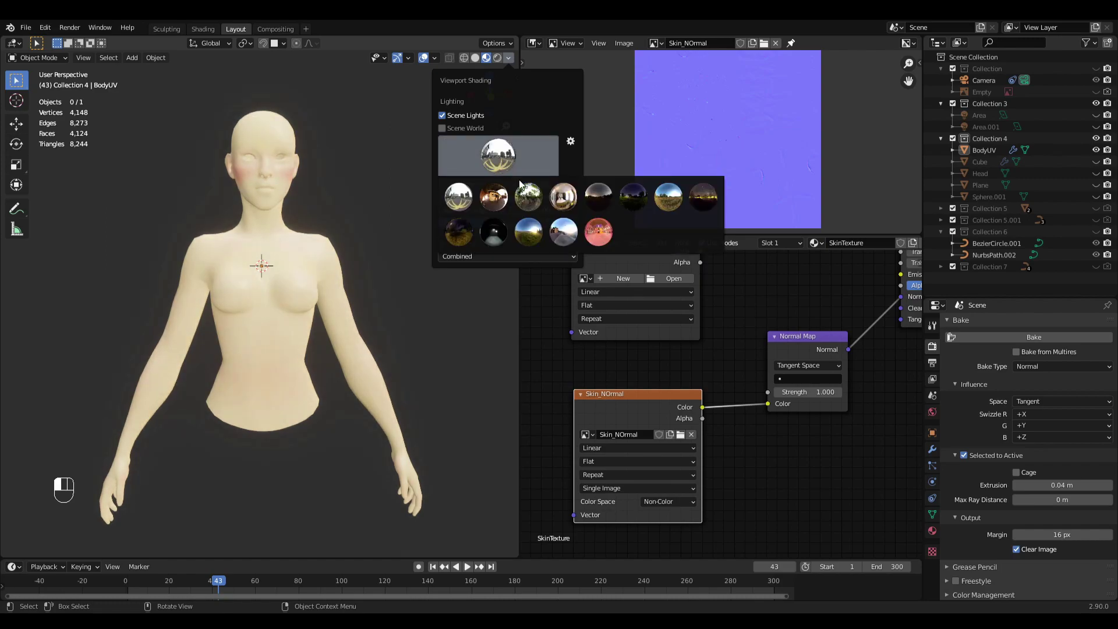
click(562, 204)
click(507, 160)
click(603, 207)
Step: Light the material preview with the dark blue night-sky HDRI
click(507, 158)
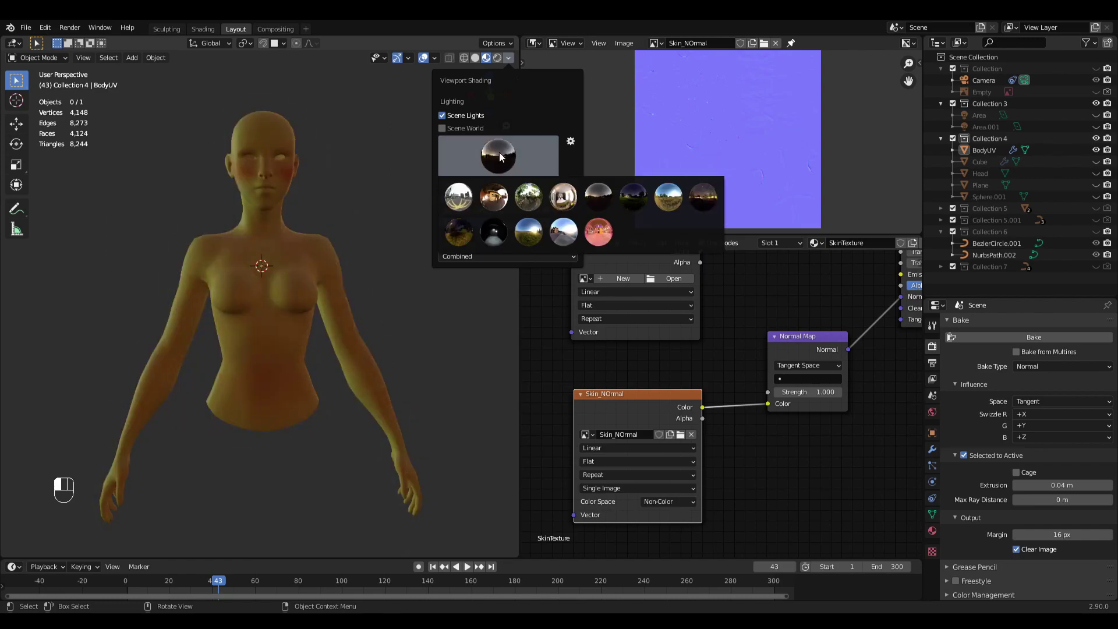
click(621, 205)
click(504, 155)
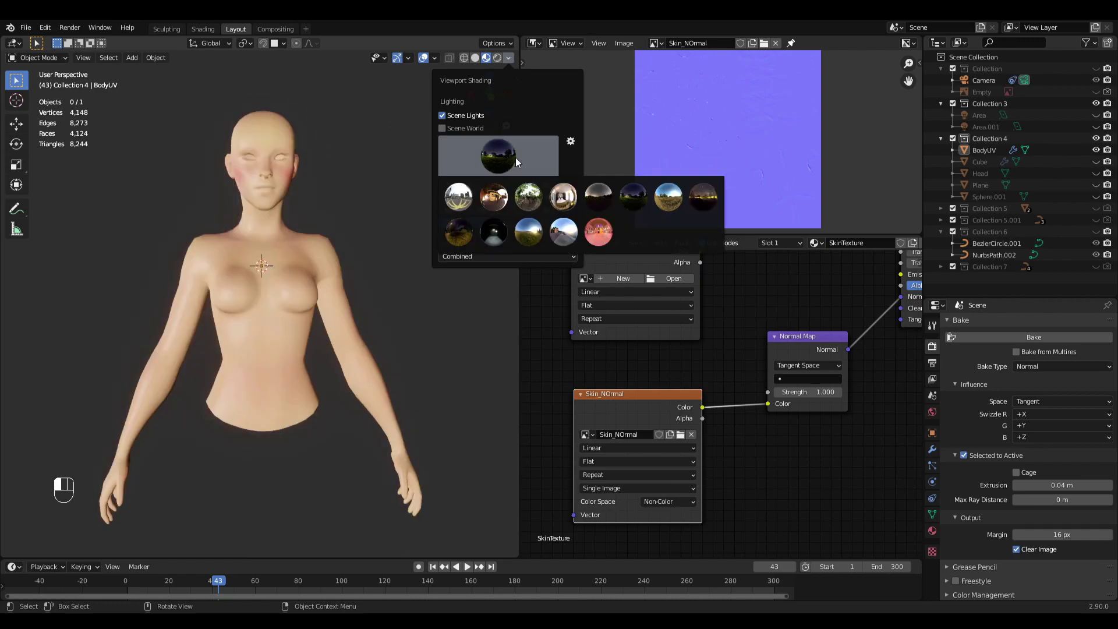
click(627, 198)
Step: Try the night-sky lighting at strength 0, and raise the strength to 0.827
mouse_move(344, 256)
middle_down()
mouse_move(428, 257)
mouse_move(354, 254)
middle_up()
click(508, 58)
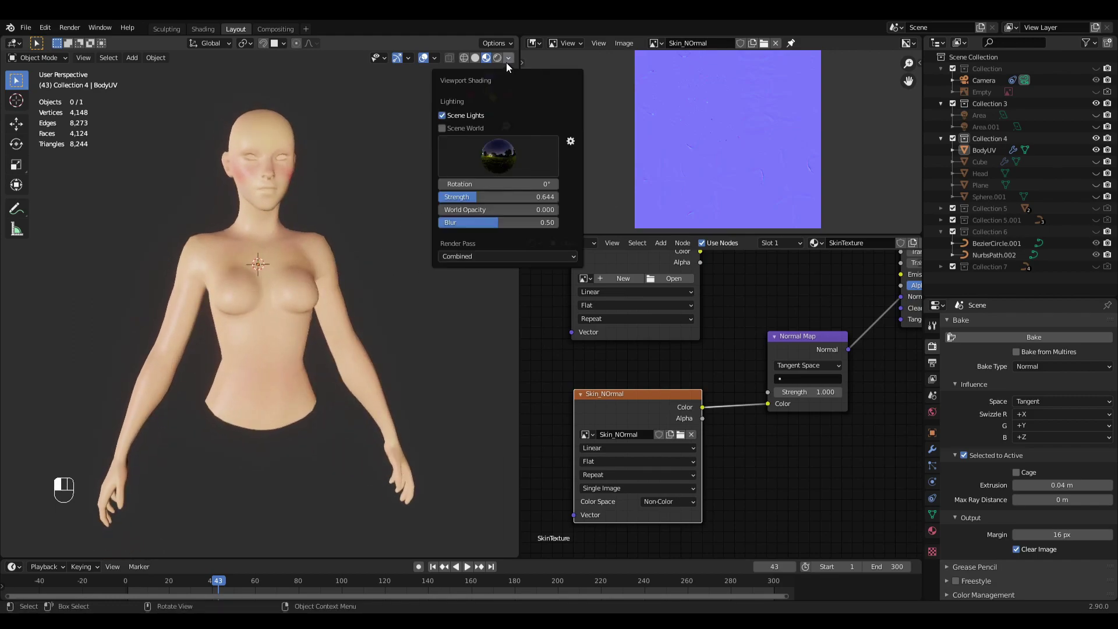
drag(491, 196, 476, 196)
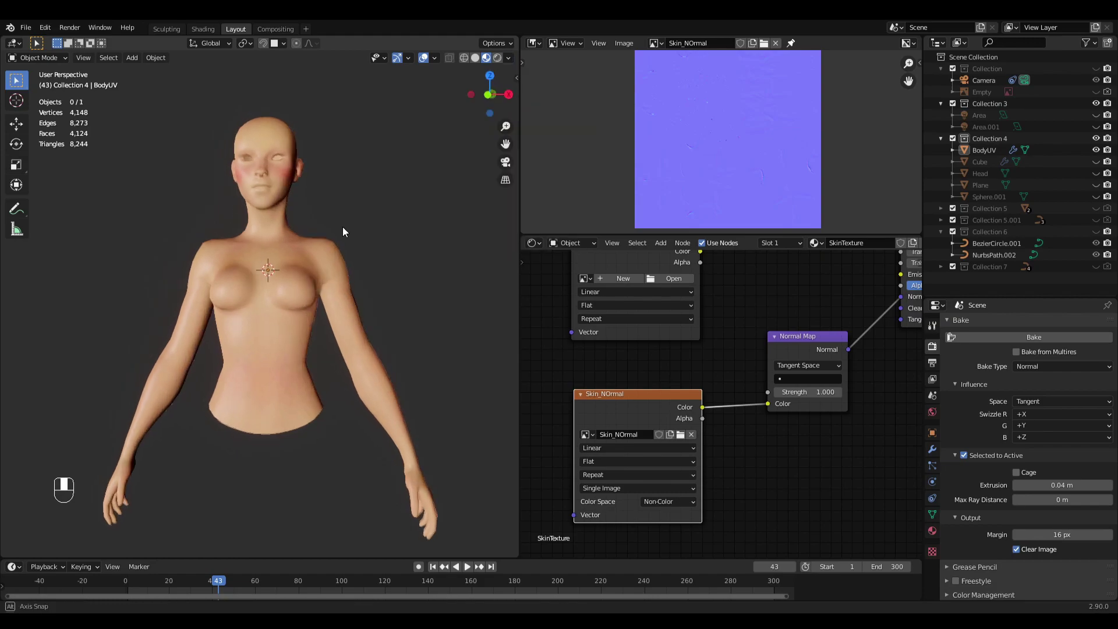
mouse_move(342, 226)
middle_down()
mouse_move(356, 196)
mouse_move(193, 215)
mouse_move(357, 206)
middle_up()
click(508, 58)
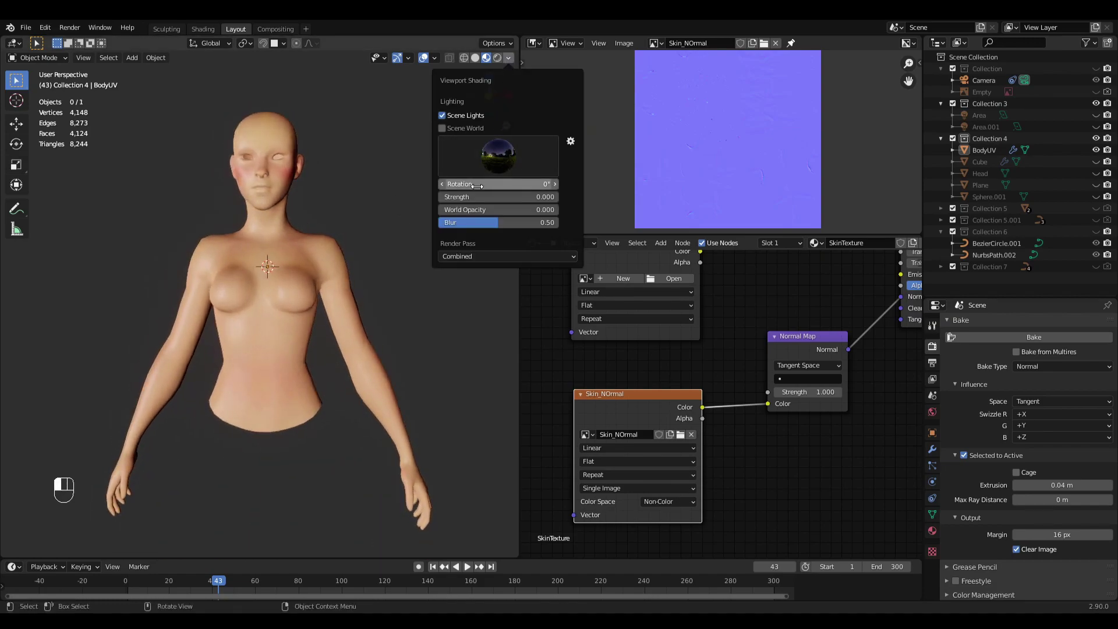
mouse_move(470, 196)
mouse_down()
mouse_move(522, 197)
mouse_move(479, 197)
mouse_up()
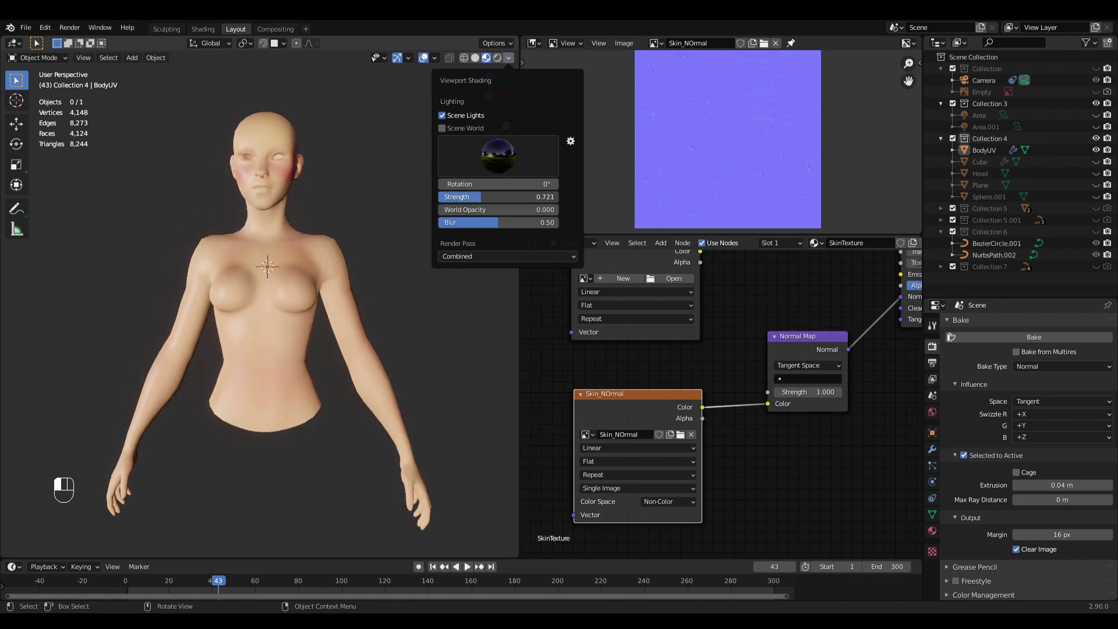
middle_drag(457, 198, 427, 149)
Step: Turn off Scene Lights in the viewport shading and use the dark studio HDRI at strength 0.635
click(508, 59)
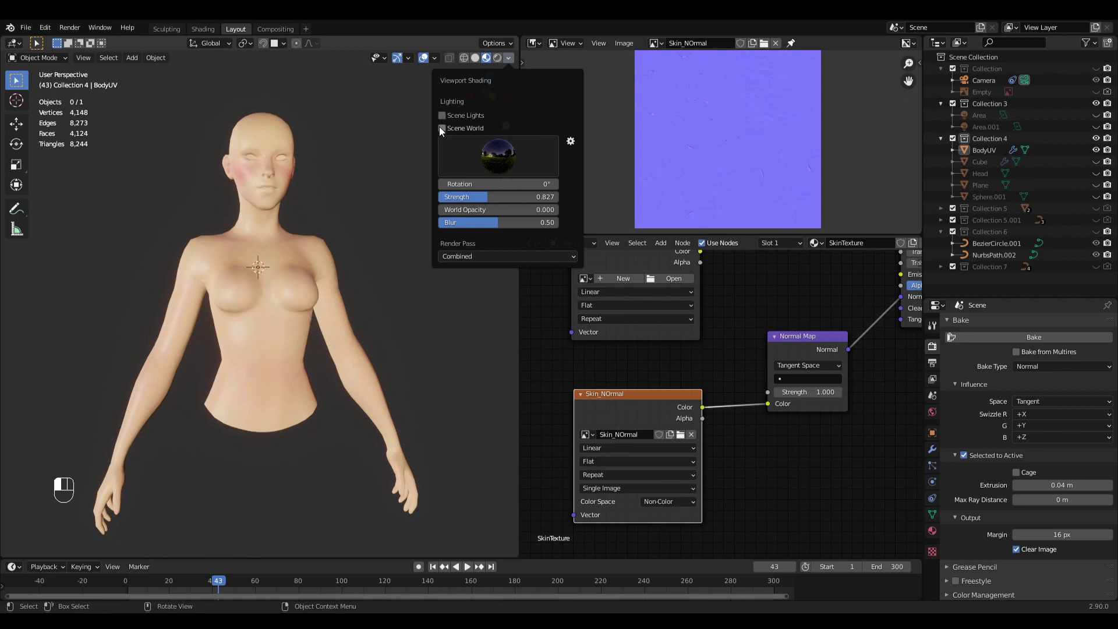
click(487, 160)
click(489, 159)
mouse_move(506, 197)
mouse_down()
mouse_move(446, 197)
mouse_move(515, 197)
mouse_move(442, 197)
mouse_move(481, 197)
mouse_up()
click(498, 159)
click(493, 232)
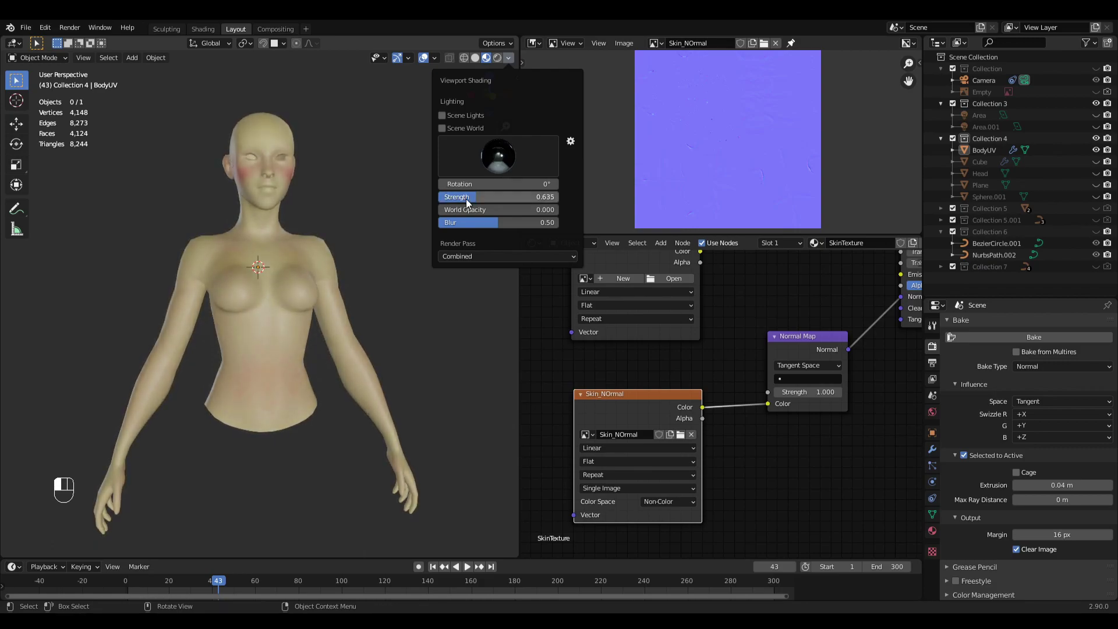
Step: Check the body under the studio lighting and save the Torso.blend file
middle_drag(344, 235, 301, 242)
scroll(326, 242, up, 3)
shift+middle_drag(378, 209, 373, 283)
click(508, 58)
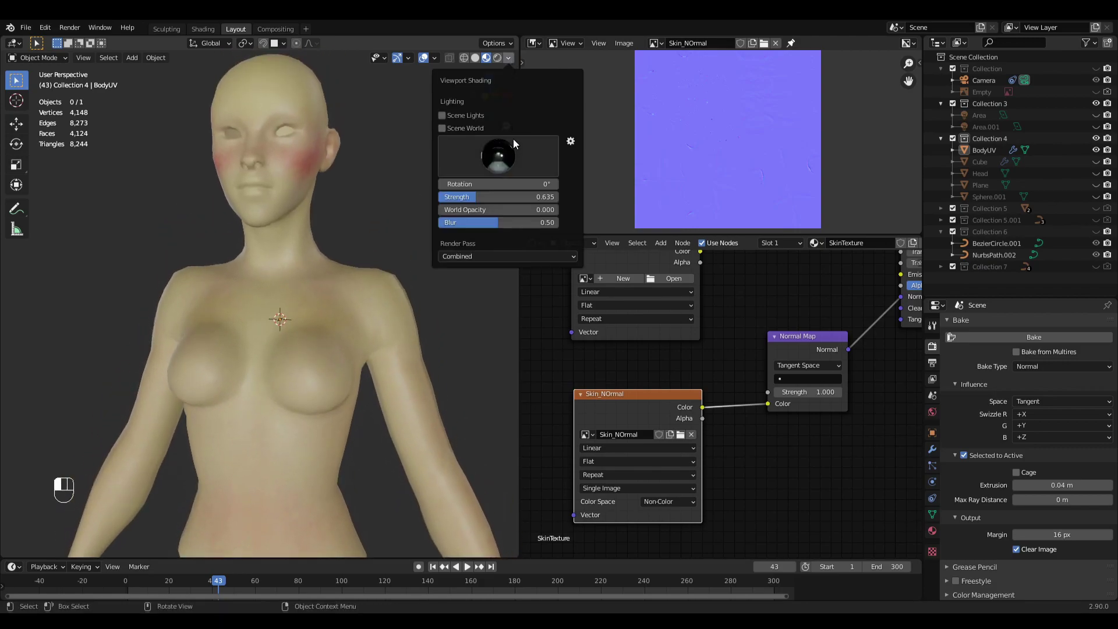
mouse_move(326, 175)
middle_down()
mouse_move(299, 212)
mouse_move(241, 221)
mouse_move(339, 232)
mouse_move(366, 205)
middle_up()
scroll(367, 204, down, 5)
key(ctrl+s)
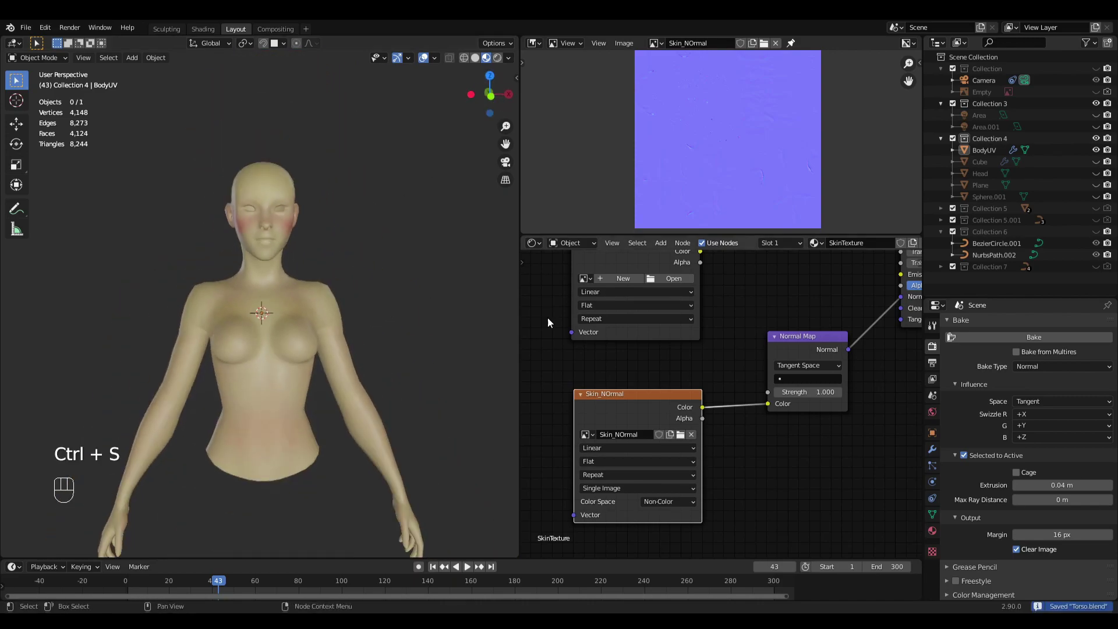
Step: Set the Principled BSDF's subsurface method to Random Walk and its Subsurface value to 0.15
scroll(326, 303, up, 4)
middle_drag(267, 230, 394, 311)
scroll(810, 295, down, 4)
middle_drag(810, 299, 694, 369)
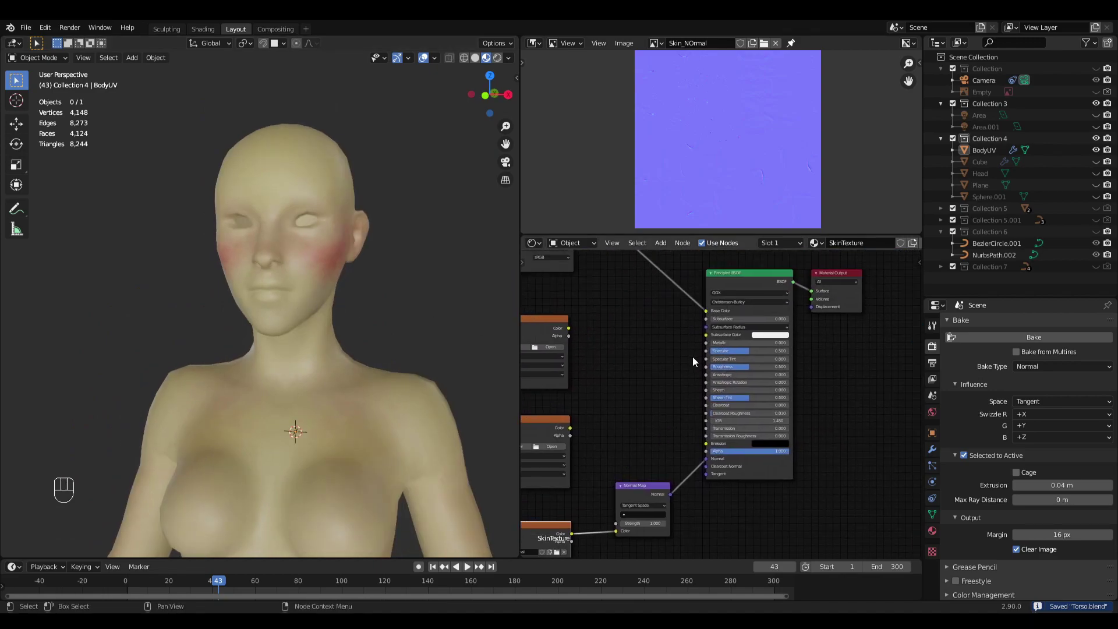
scroll(688, 352, up, 4)
click(756, 298)
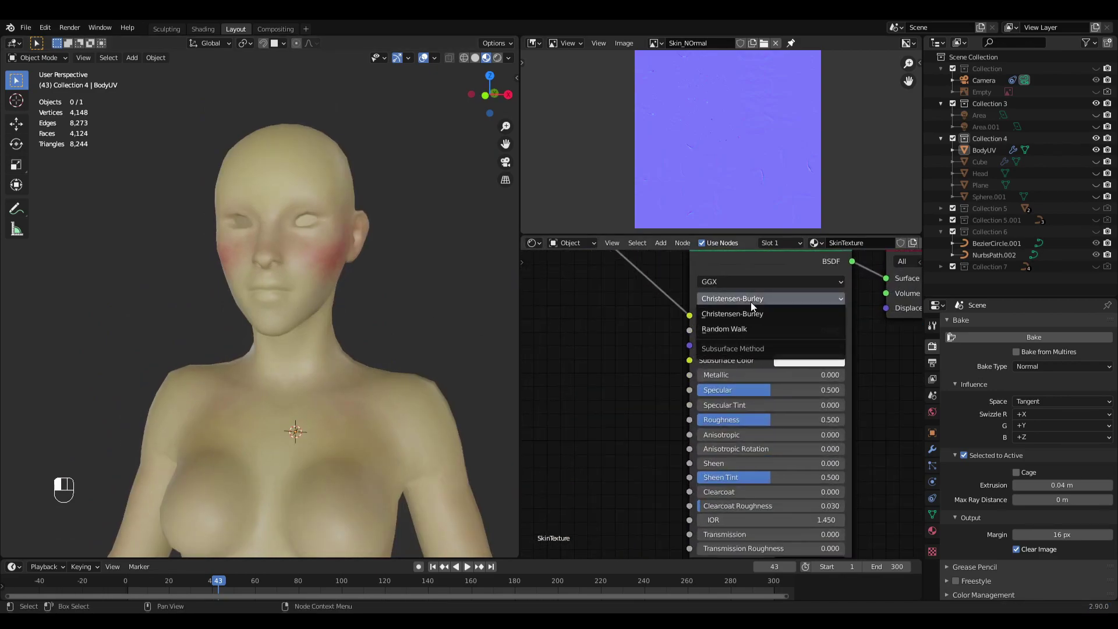
scroll(856, 348, down, 2)
click(738, 327)
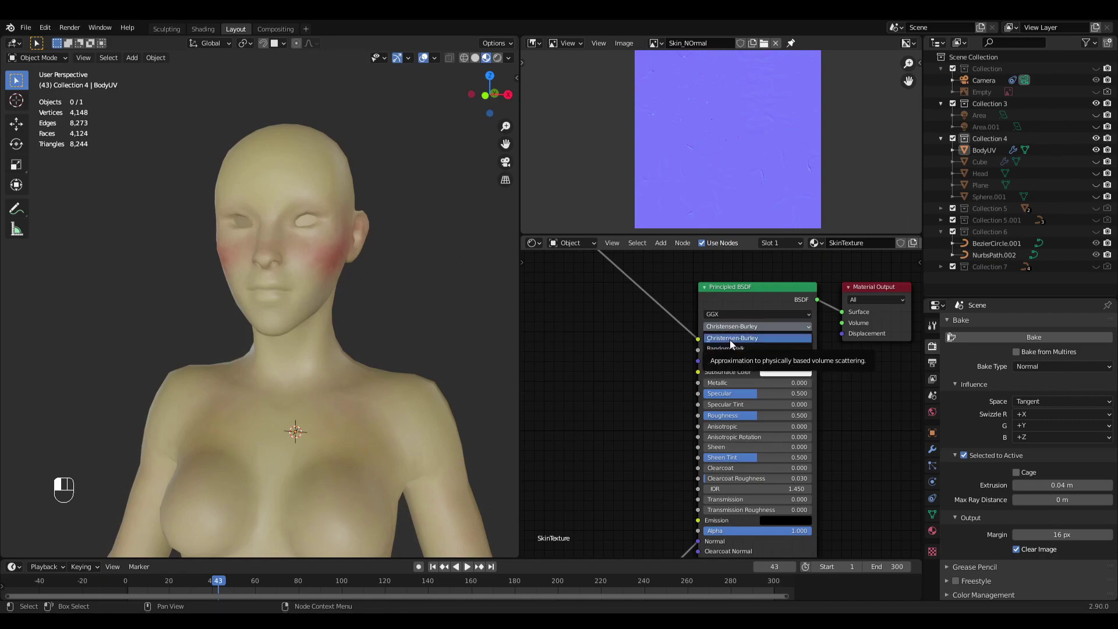
click(732, 350)
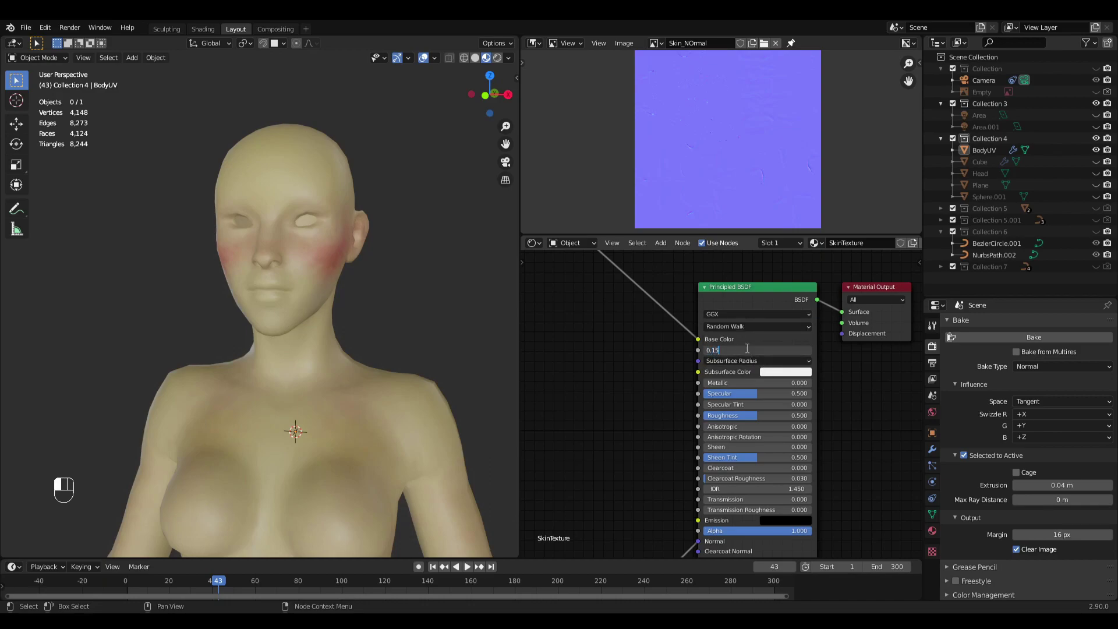
key(Return)
Step: Move the Skin_Color image texture node farther from the Principled BSDF to free space between them
scroll(667, 361, down, 3)
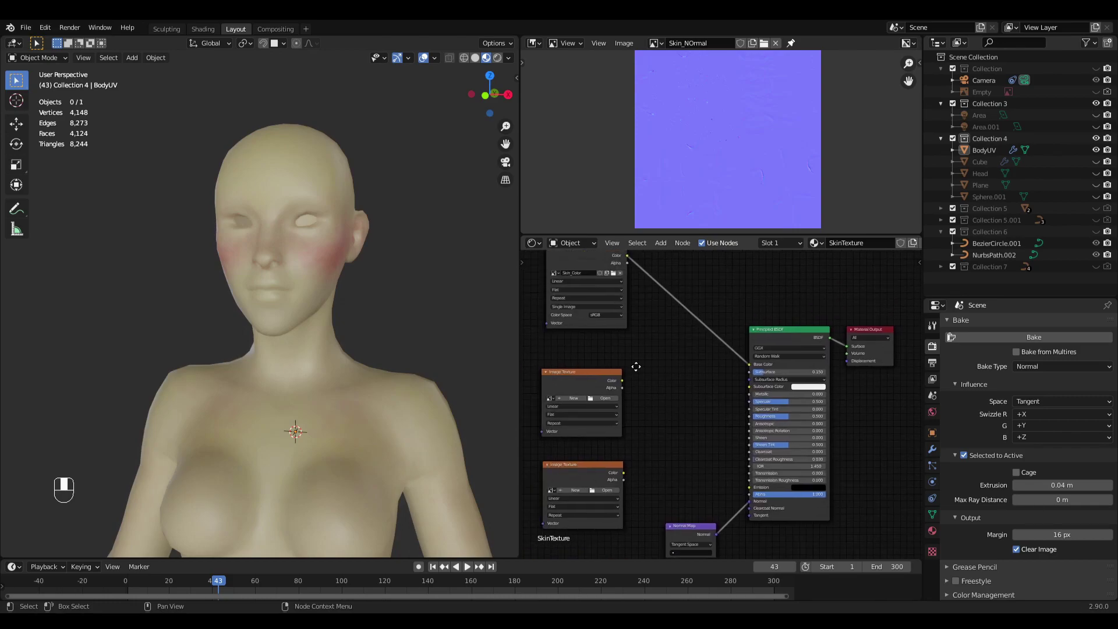
scroll(648, 348, down, 1)
middle_drag(648, 348, 687, 386)
drag(648, 319, 600, 311)
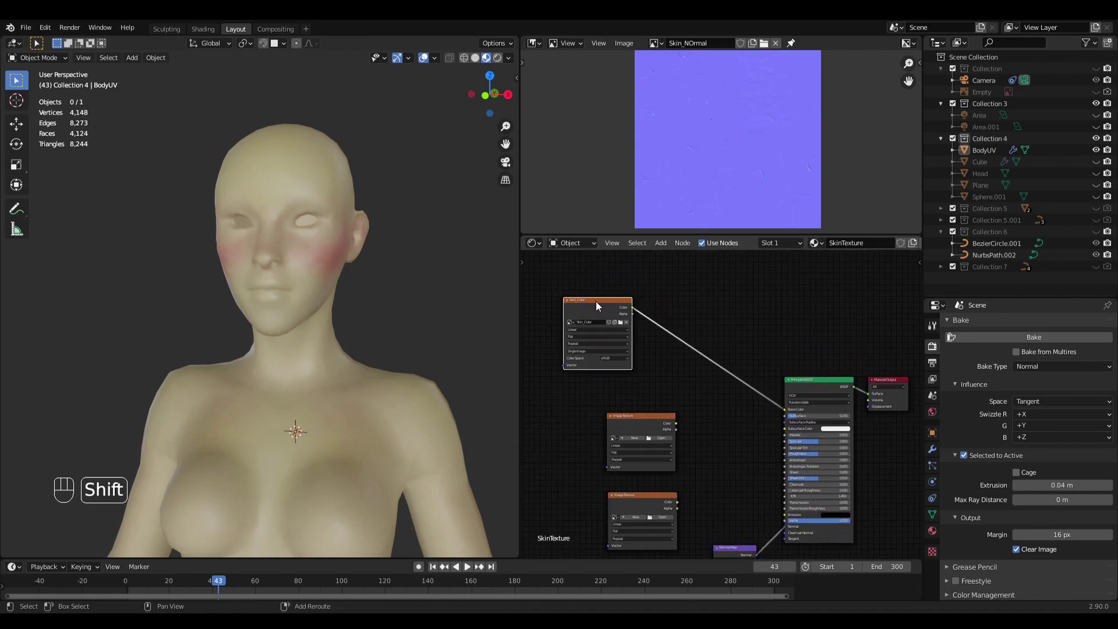
Step: Add a Hue Saturation Value node and connect the Skin_Color texture's Color output to its Color input
key(shift+a)
mouse_move(726, 297)
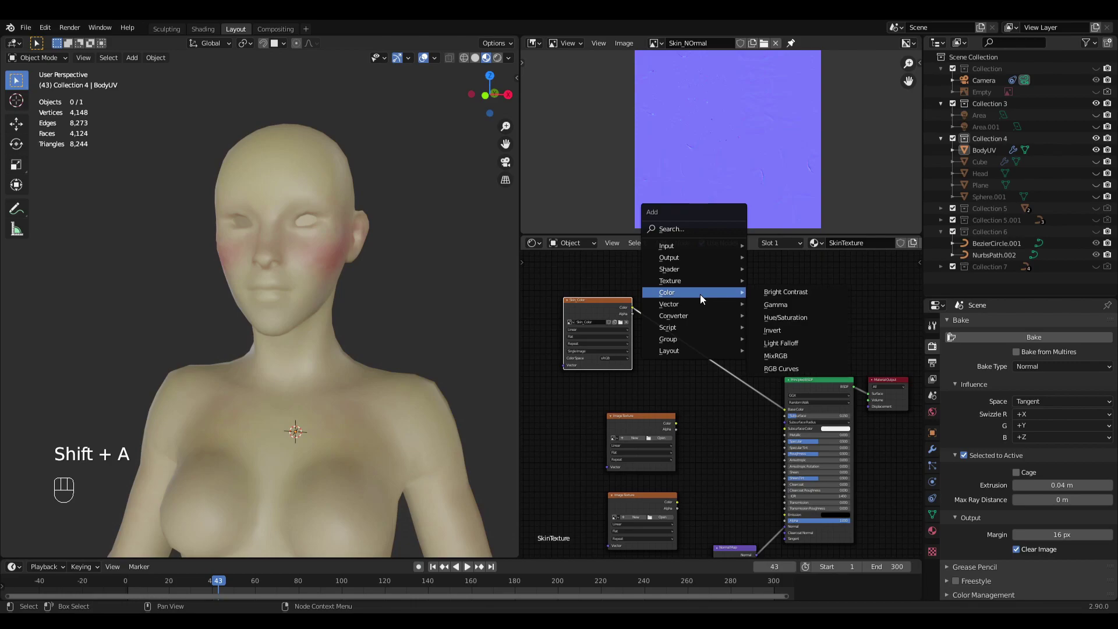
click(778, 317)
click(732, 399)
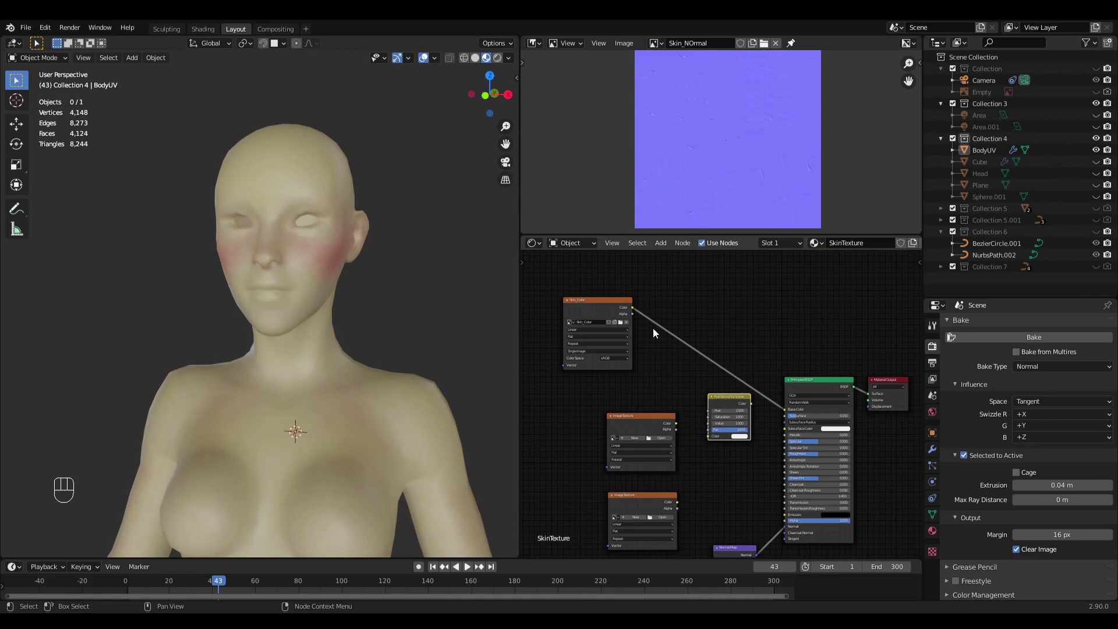
click(634, 309)
drag(635, 309, 718, 398)
scroll(785, 435, up, 2)
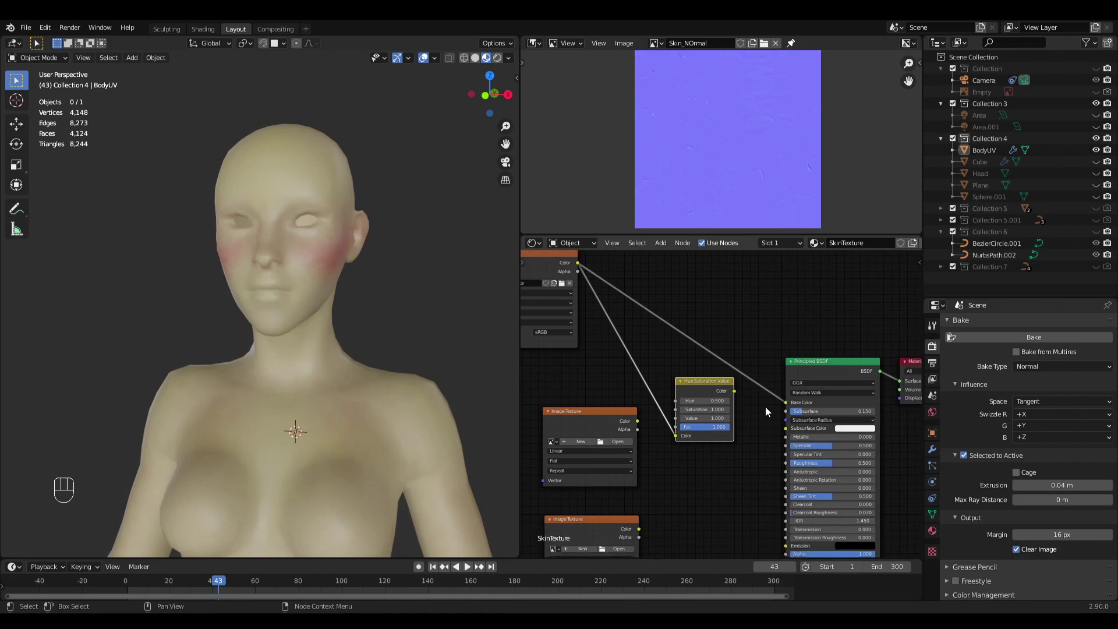
Step: Preview the Hue Saturation Value node's output directly on the body through the emission viewer
ctrl+shift+click(706, 378)
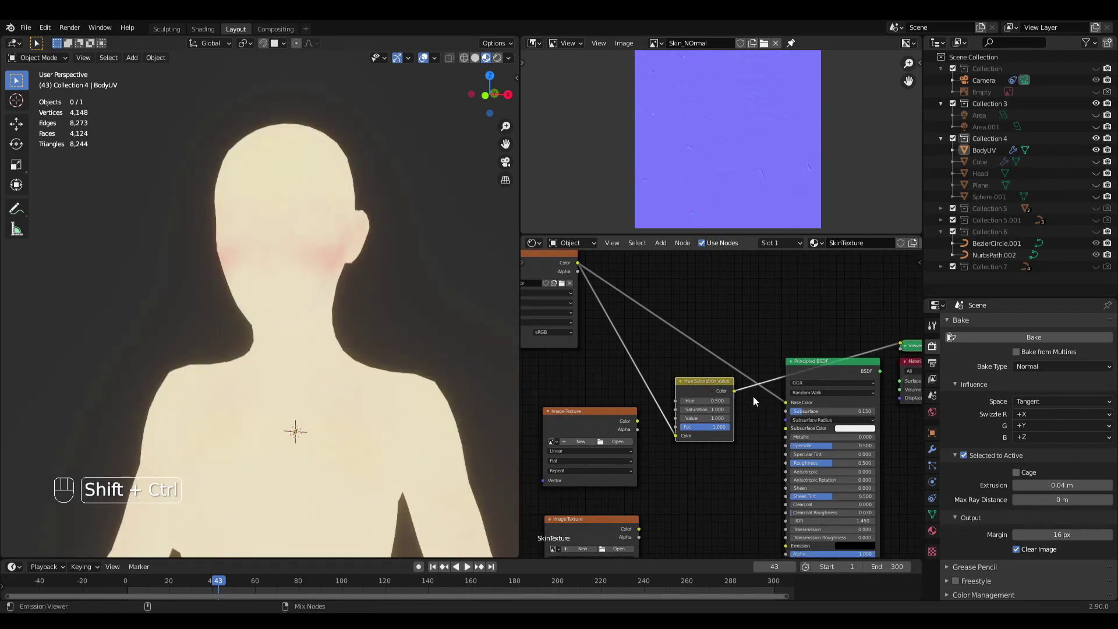
drag(704, 377, 709, 377)
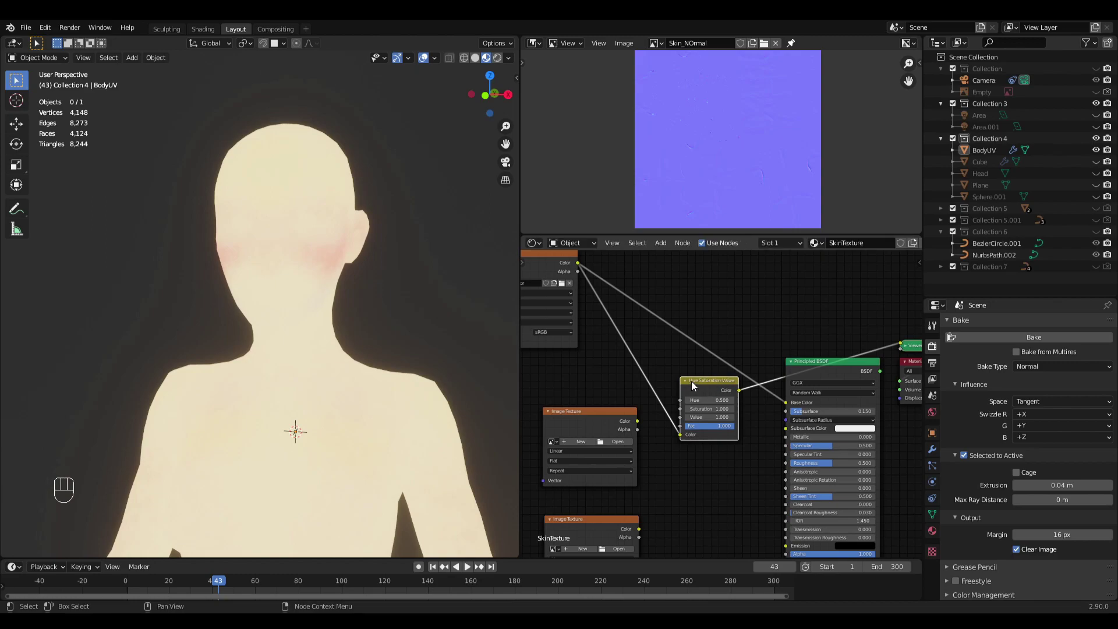
scroll(704, 390, up, 2)
scroll(390, 380, down, 5)
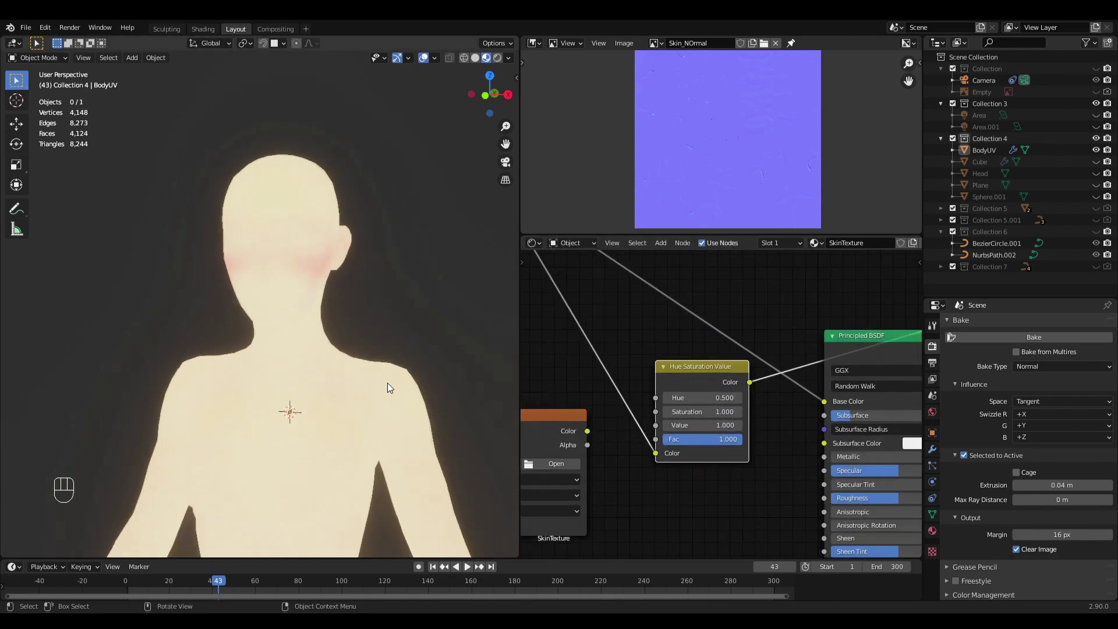
scroll(323, 318, up, 3)
scroll(757, 361, down, 2)
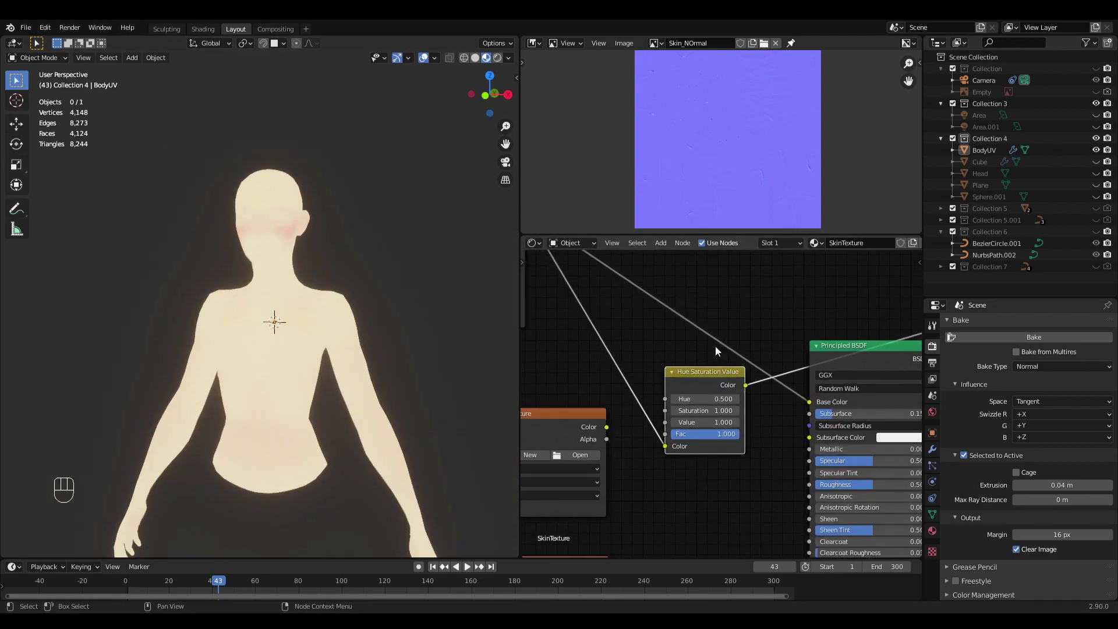
scroll(725, 402, up, 2)
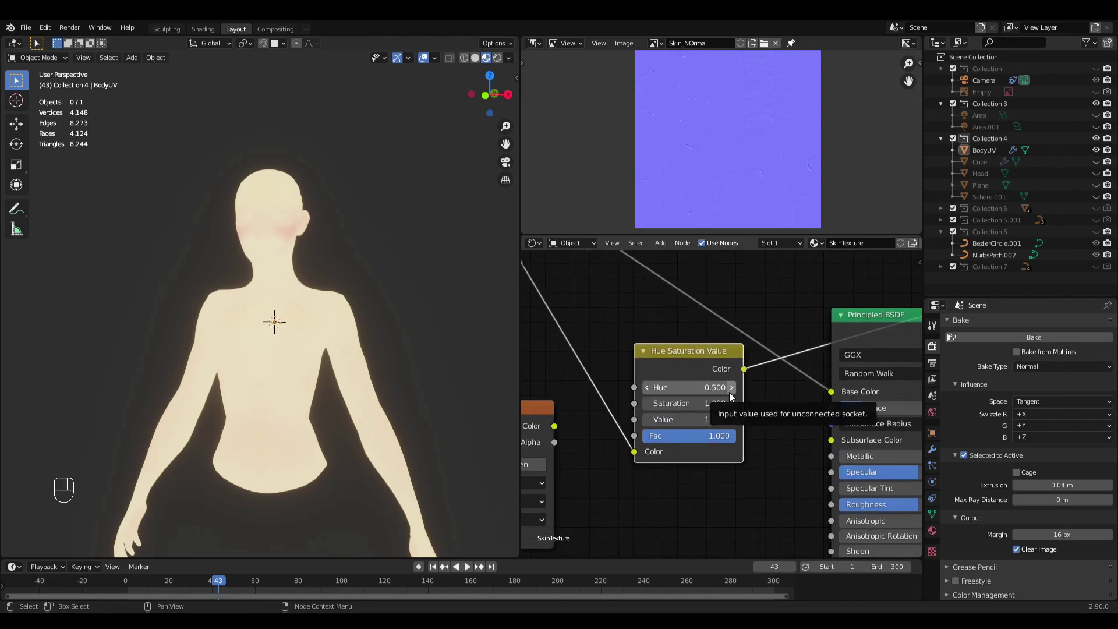
Step: Raise the Hue Saturation Value node's Saturation to 1.6
click(734, 404)
click(734, 403)
click(734, 404)
click(734, 403)
click(733, 404)
click(734, 404)
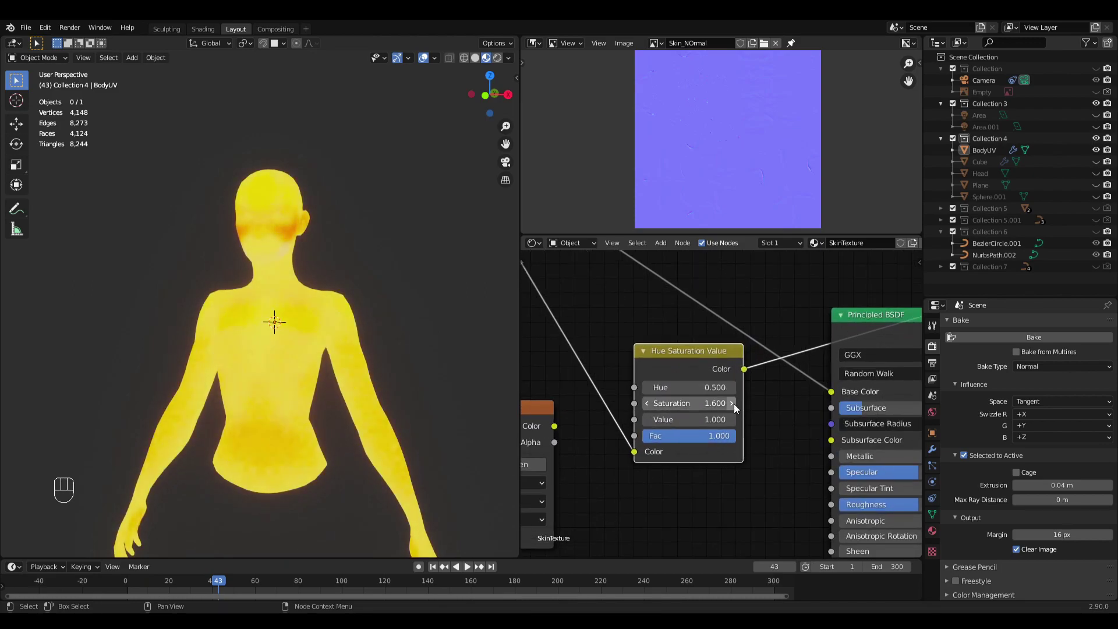
Step: Lower the Hue Saturation Value node's Hue in small increments to 0.44
click(699, 383)
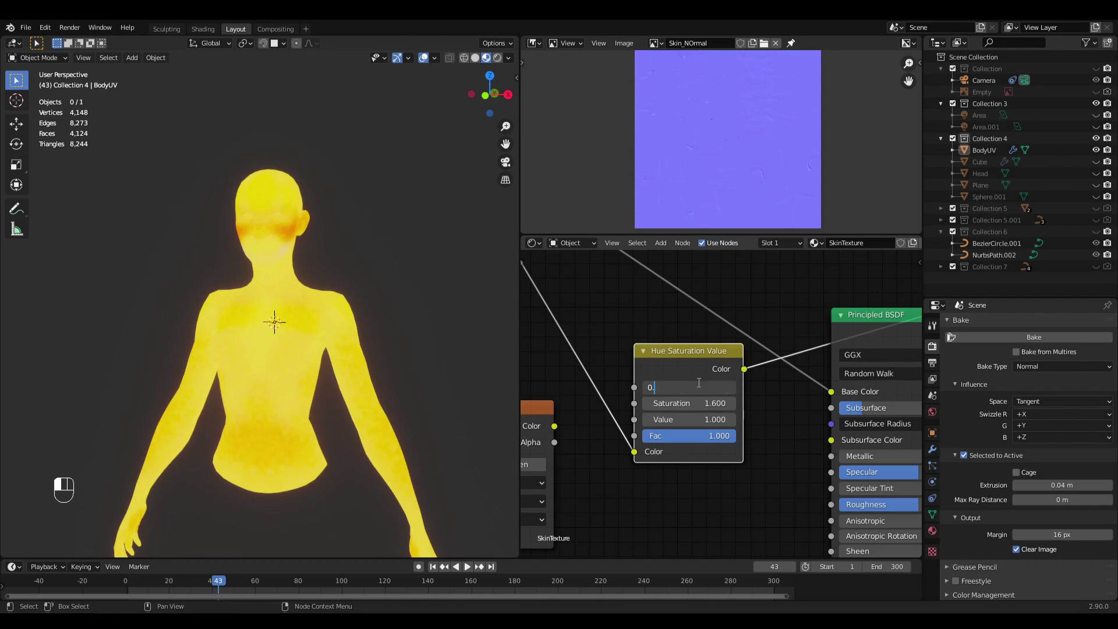
text(0.48)
key(Return)
click(694, 383)
key(BackSpace)
text(7)
key(Return)
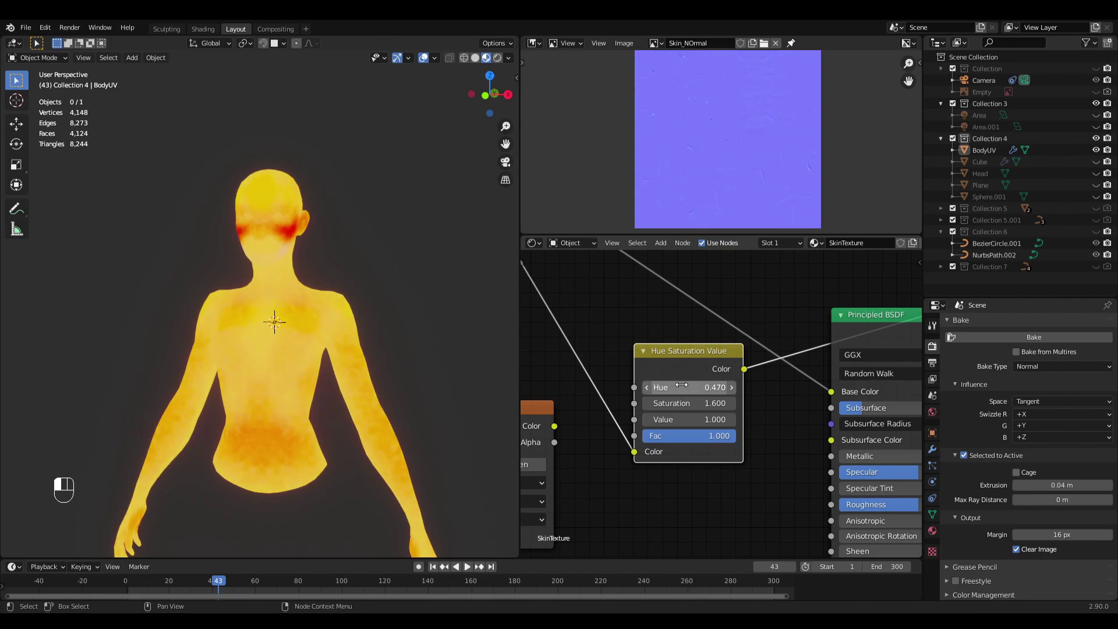
click(682, 385)
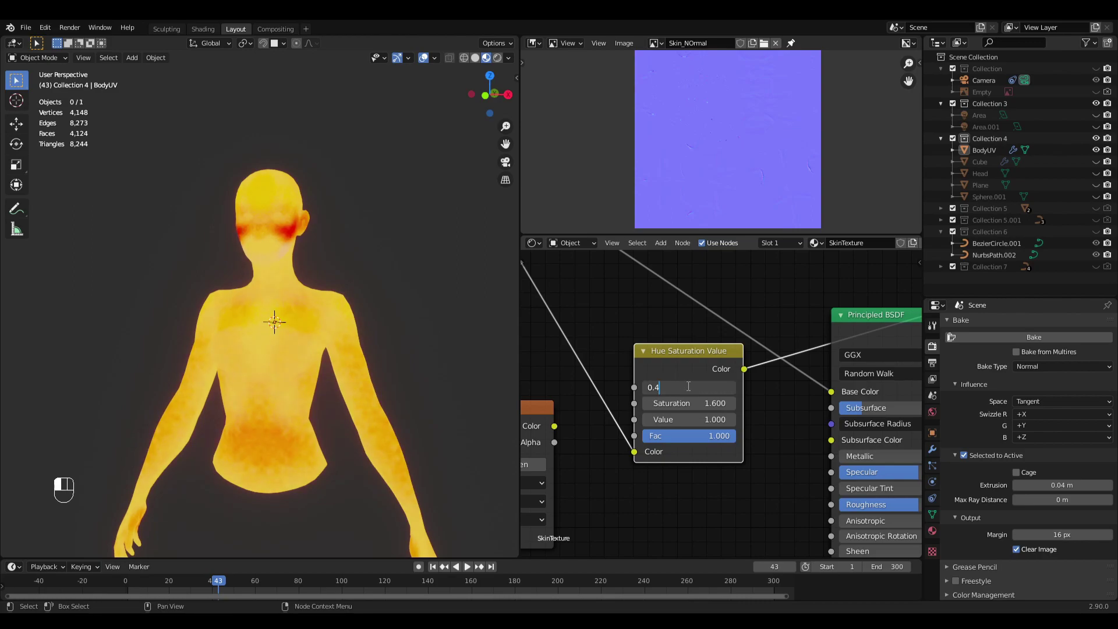
text(6)
key(Return)
click(687, 387)
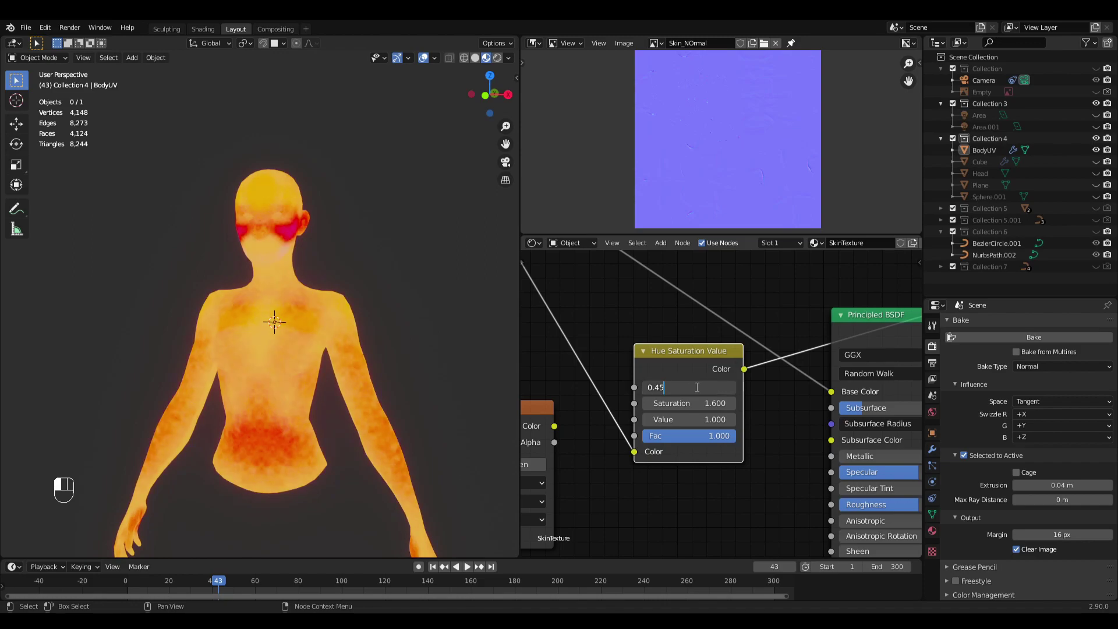
text(4)
key(Return)
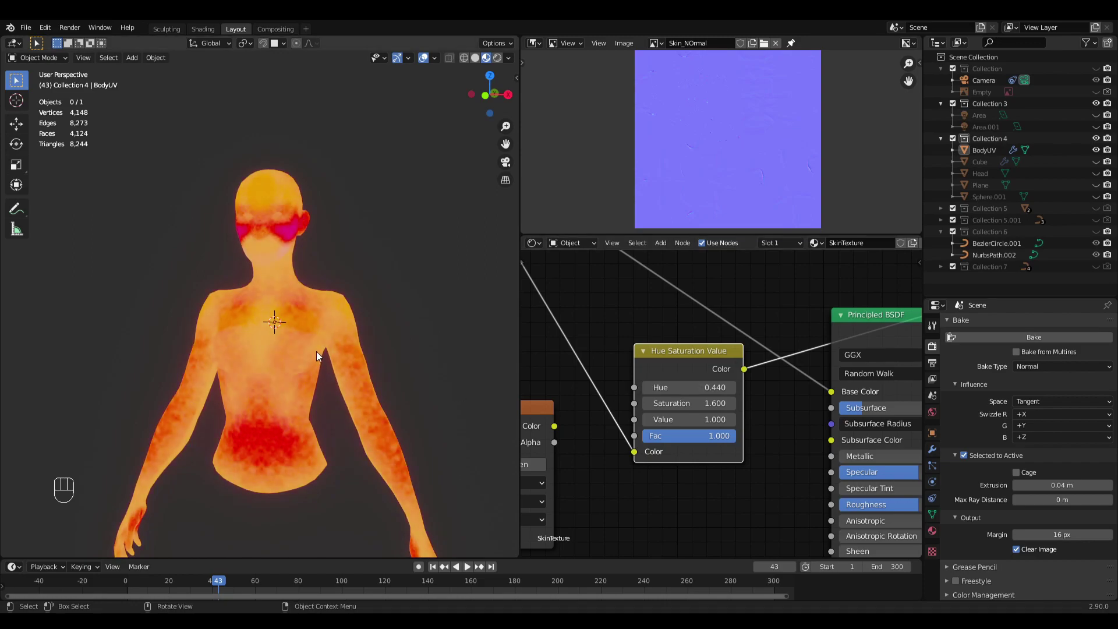
Step: Connect the Hue Saturation Value node's Color output to the Principled BSDF's Subsurface Color input
middle_drag(316, 351, 229, 285)
scroll(239, 262, up, 3)
middle_drag(276, 191, 338, 275)
scroll(394, 230, down, 3)
middle_drag(820, 394, 709, 369)
drag(636, 344, 639, 351)
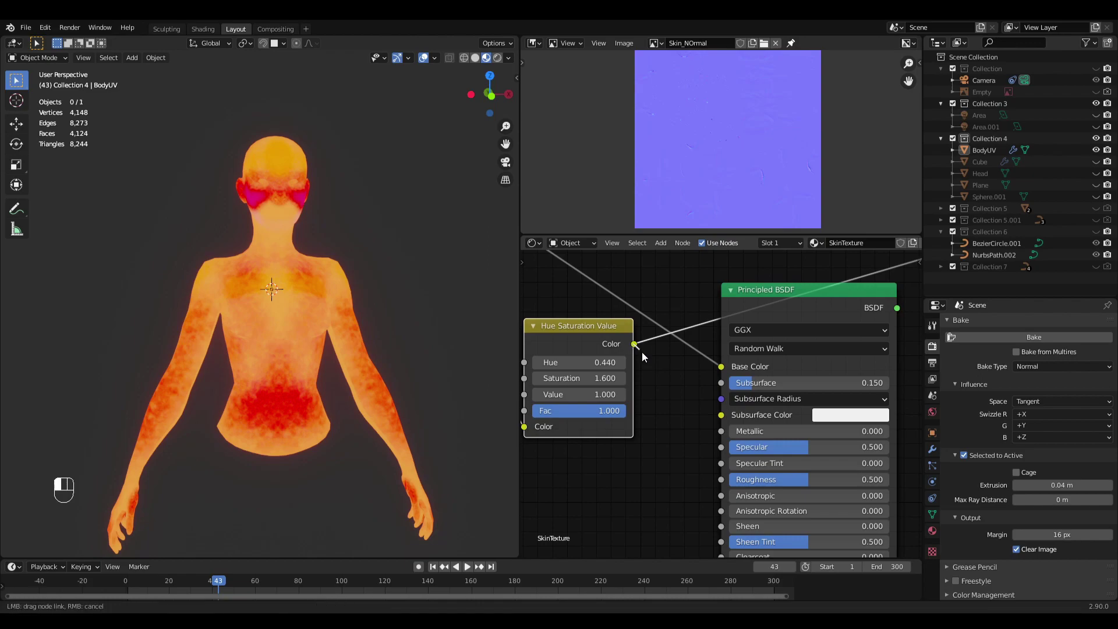
drag(722, 419, 722, 416)
scroll(689, 397, down, 2)
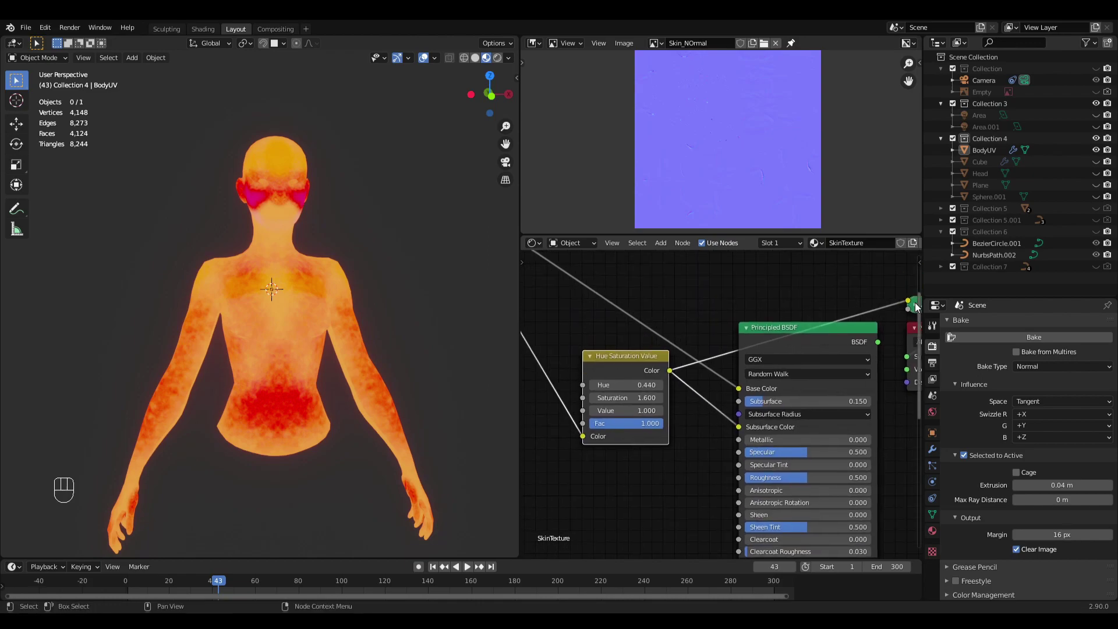
Step: Switch the material preview back to the Principled BSDF and check the shaded body
key(shift+ctrl)
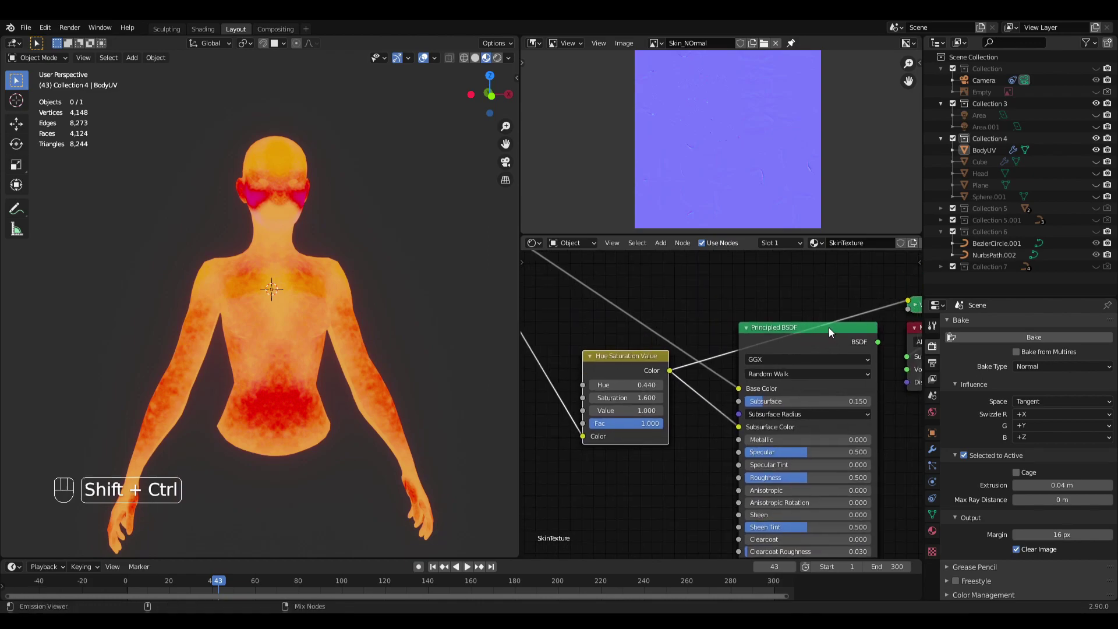
ctrl+shift+click(828, 328)
scroll(396, 309, down, 1)
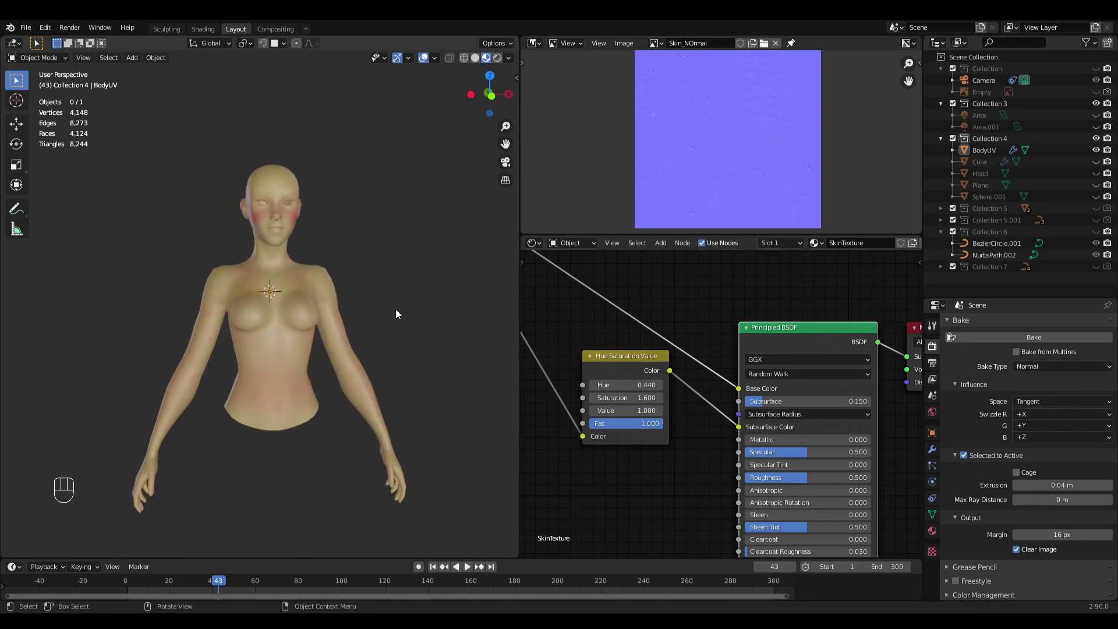
middle_drag(396, 309, 360, 298)
scroll(384, 317, up, 2)
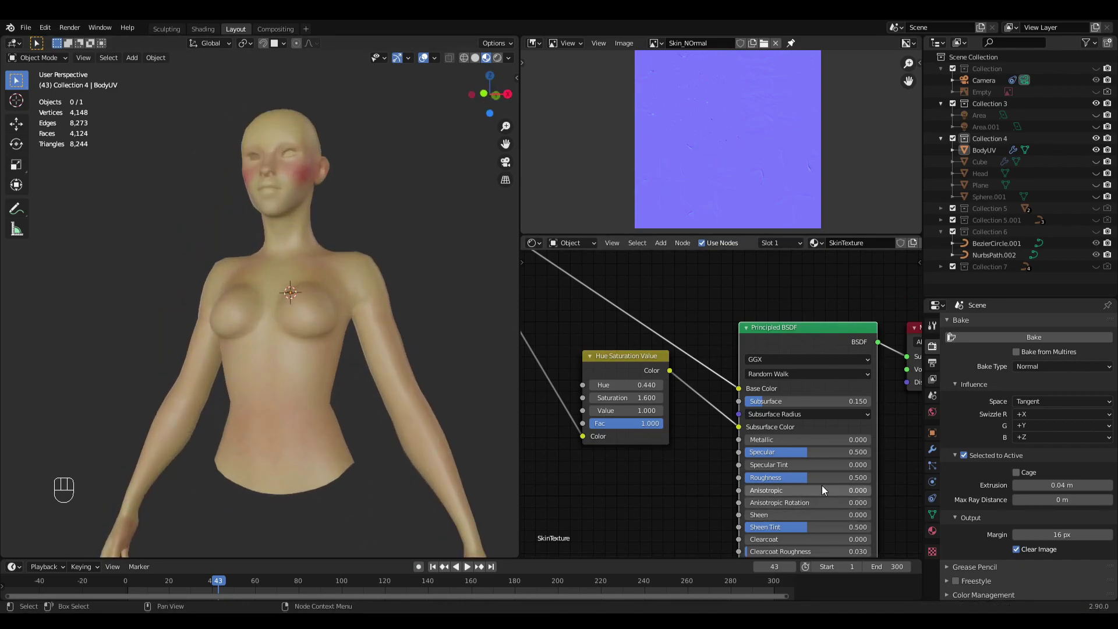
Step: Set the Principled BSDF's Roughness to 0.777 and inspect the side of the head
drag(809, 476, 828, 476)
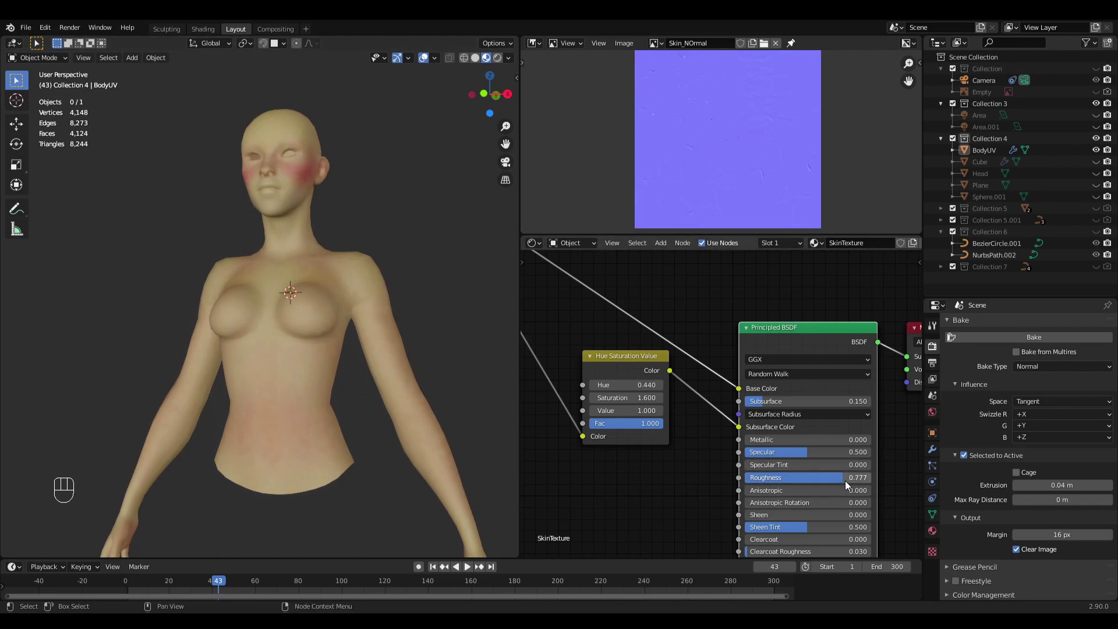
middle_drag(324, 331, 301, 304)
scroll(338, 321, up, 3)
scroll(547, 297, down, 1)
Step: Select the Skin_Color texture node and display the Skin_Color image in the image editor
middle_drag(531, 286, 794, 390)
click(665, 319)
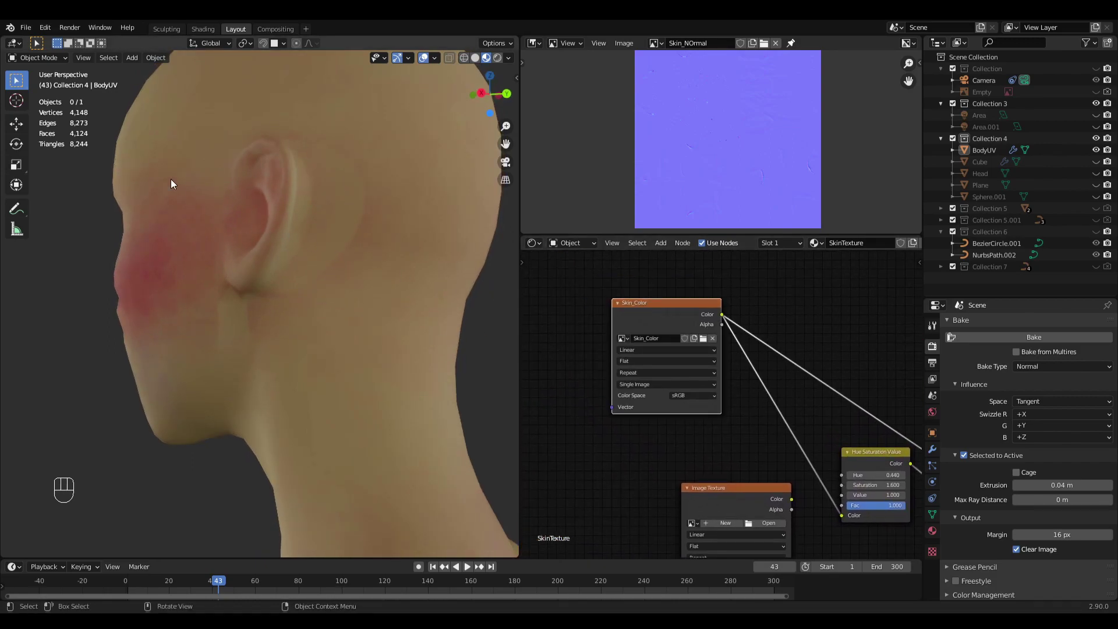
click(655, 44)
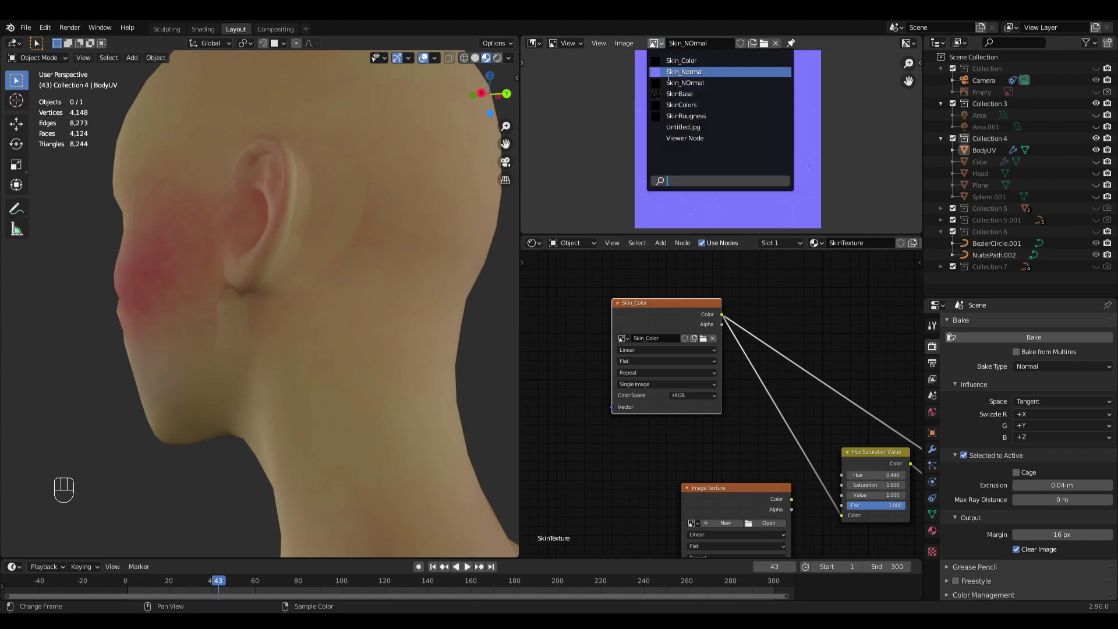
click(689, 61)
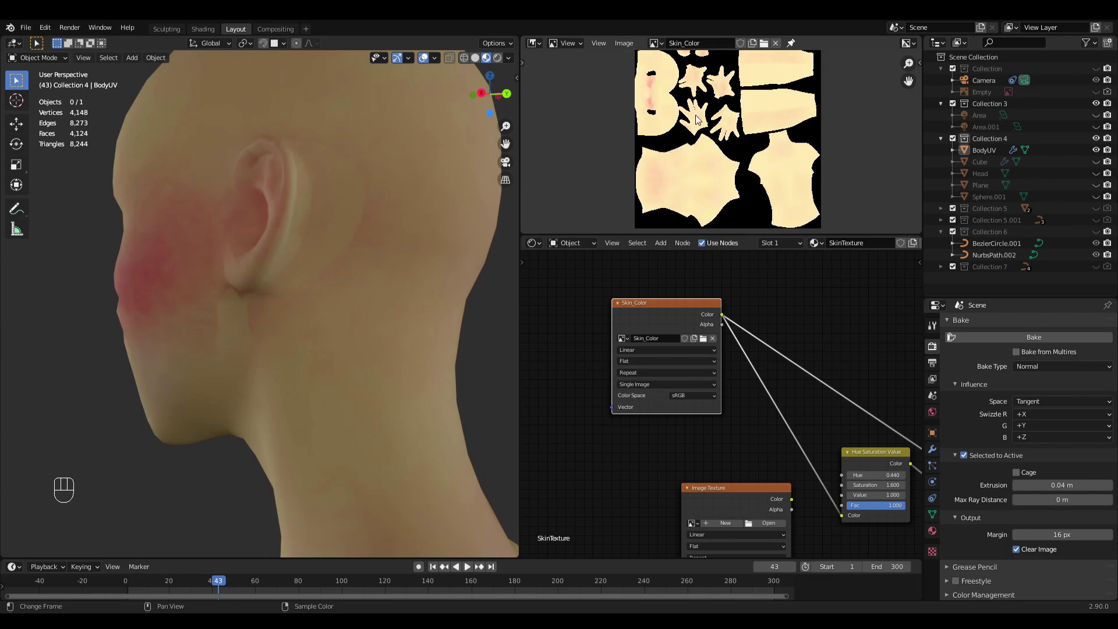
Step: Save the Torso.blend file and switch the body to Texture Paint mode
click(51, 58)
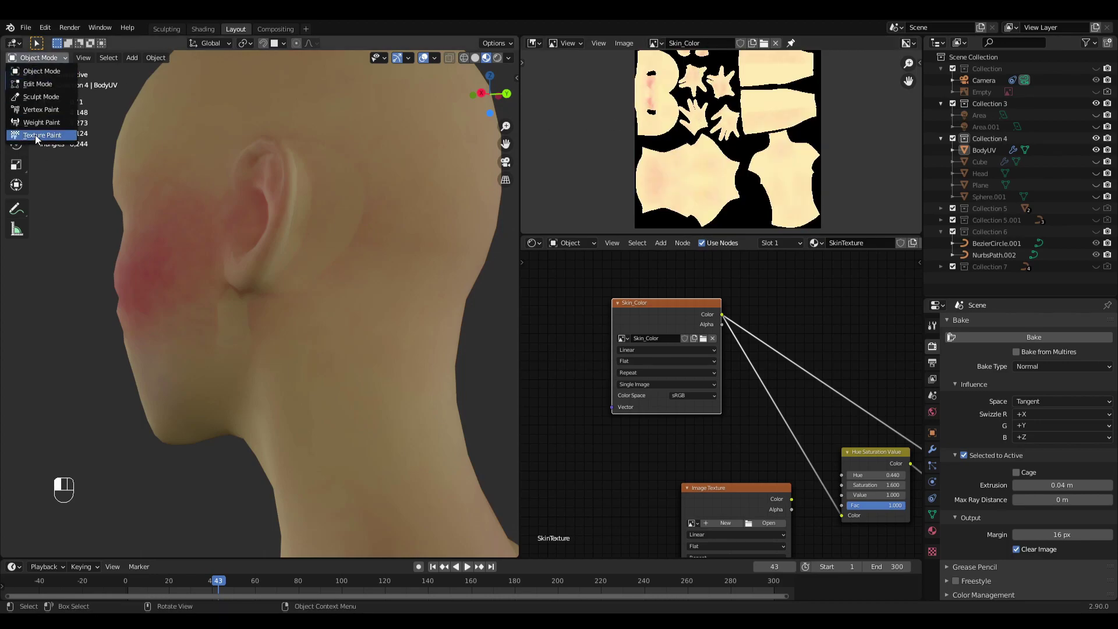
key(ctrl+s)
click(35, 58)
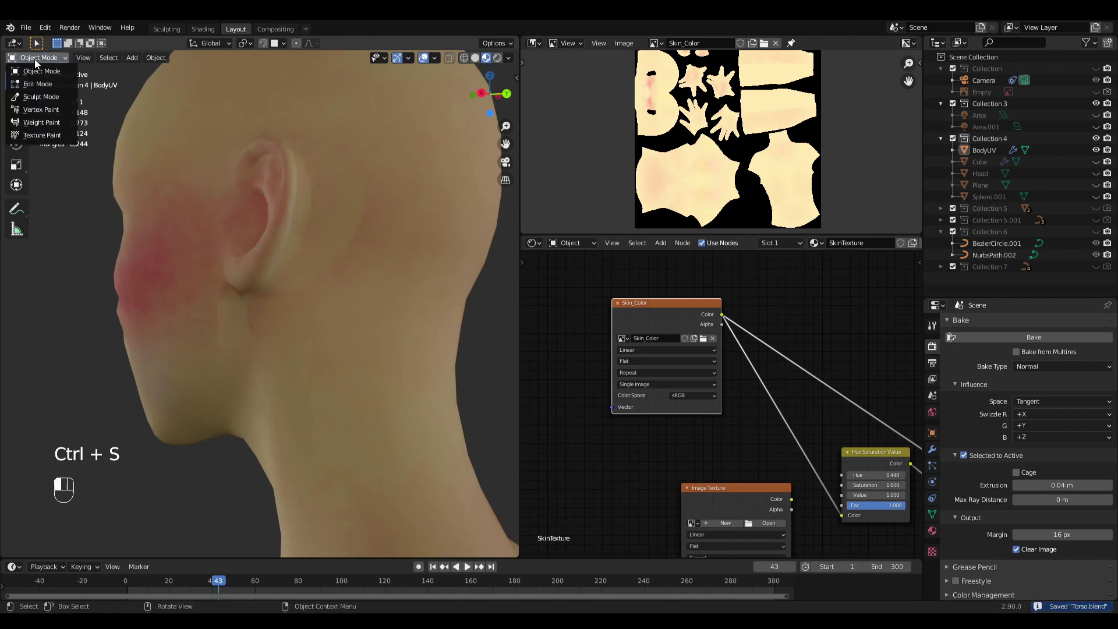
click(44, 134)
Step: Smear the skin colour below and behind the ear, enlarging the brush radius from 93 px to 121 px
key(f)
click(374, 226)
scroll(352, 285, up, 5)
mouse_move(215, 255)
mouse_down()
mouse_move(55, 150)
mouse_move(275, 224)
mouse_move(252, 284)
mouse_up()
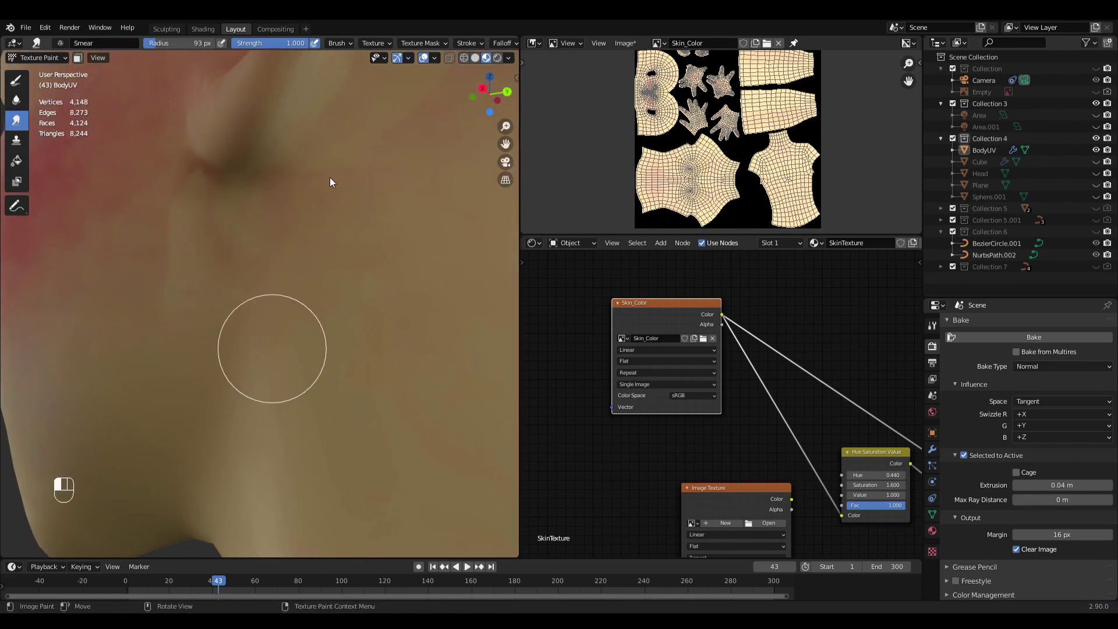
scroll(333, 255, down, 5)
key(f)
click(324, 244)
mouse_move(332, 220)
mouse_down()
mouse_move(337, 209)
mouse_move(324, 254)
mouse_up()
middle_drag(394, 265, 365, 312)
scroll(355, 300, up, 3)
Step: Soften the skin colour around the ear, neck and jaw with the Soften brush at 121 px radius
click(16, 99)
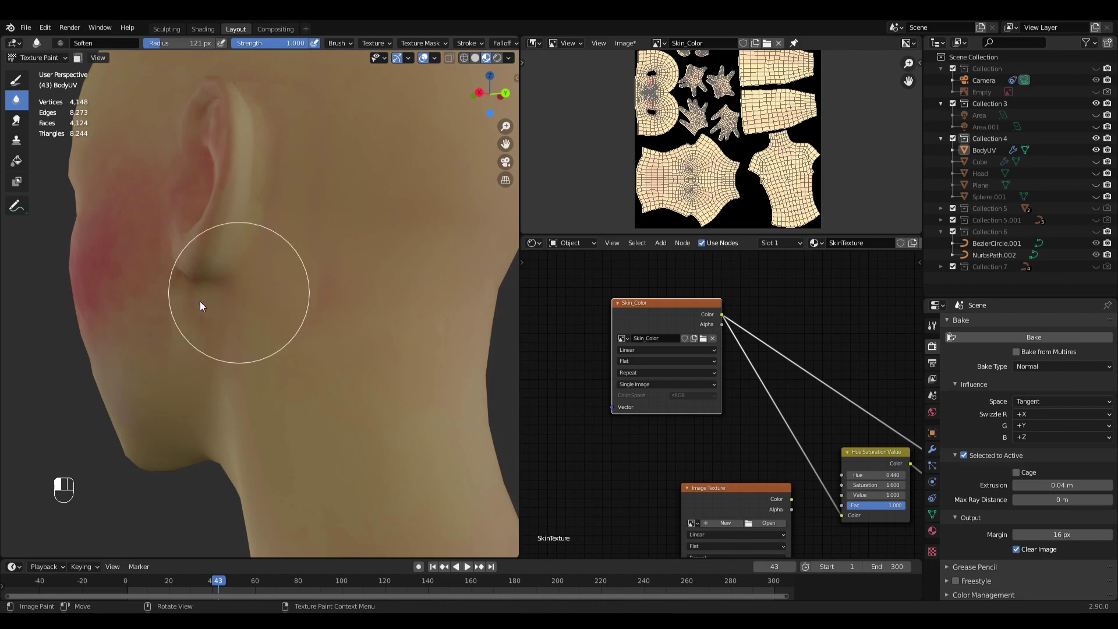
mouse_move(153, 297)
mouse_down()
mouse_move(156, 310)
mouse_move(210, 296)
mouse_move(271, 72)
mouse_move(285, 84)
mouse_move(344, 309)
mouse_up()
scroll(345, 312, down, 4)
mouse_move(344, 317)
middle_down()
mouse_move(388, 320)
mouse_move(336, 358)
middle_up()
scroll(388, 320, up, 5)
mouse_move(336, 359)
mouse_down()
mouse_move(358, 172)
mouse_move(386, 219)
mouse_move(382, 345)
mouse_move(340, 371)
mouse_move(270, 383)
mouse_up()
scroll(341, 363, down, 4)
mouse_move(342, 364)
middle_down()
mouse_move(358, 392)
mouse_move(411, 410)
mouse_move(357, 348)
middle_up()
scroll(396, 409, down, 3)
middle_drag(357, 348, 273, 342)
scroll(260, 314, up, 5)
mouse_move(251, 290)
mouse_down()
mouse_move(197, 303)
mouse_move(212, 287)
mouse_move(256, 281)
mouse_move(207, 331)
mouse_move(155, 285)
mouse_up()
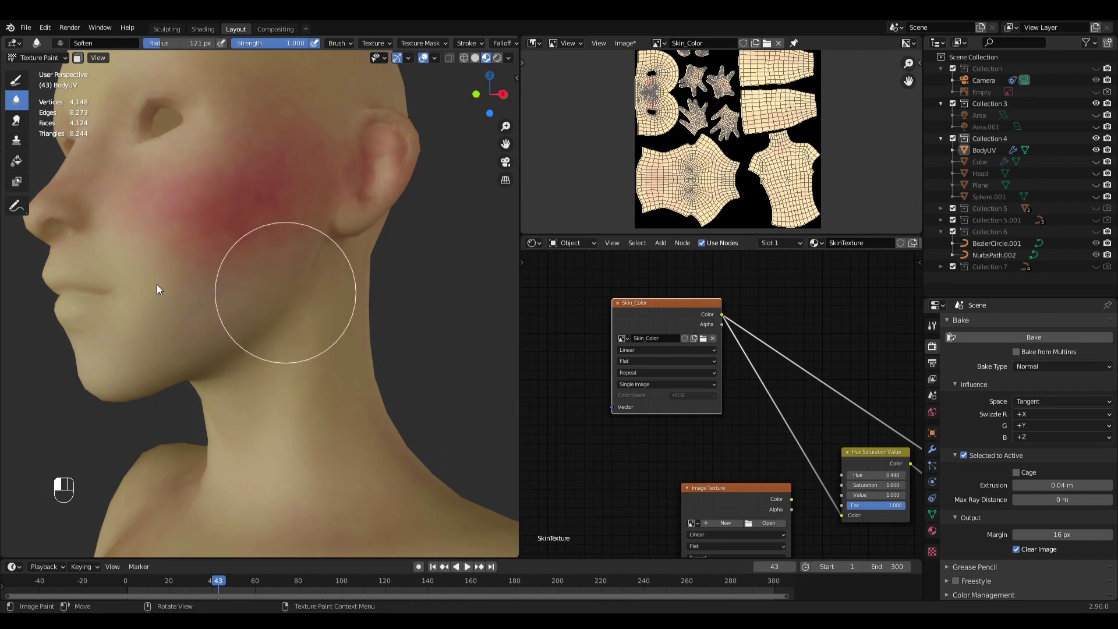
Step: Return the body to Object Mode and view the character from the front
scroll(160, 302, down, 5)
key(KP_1)
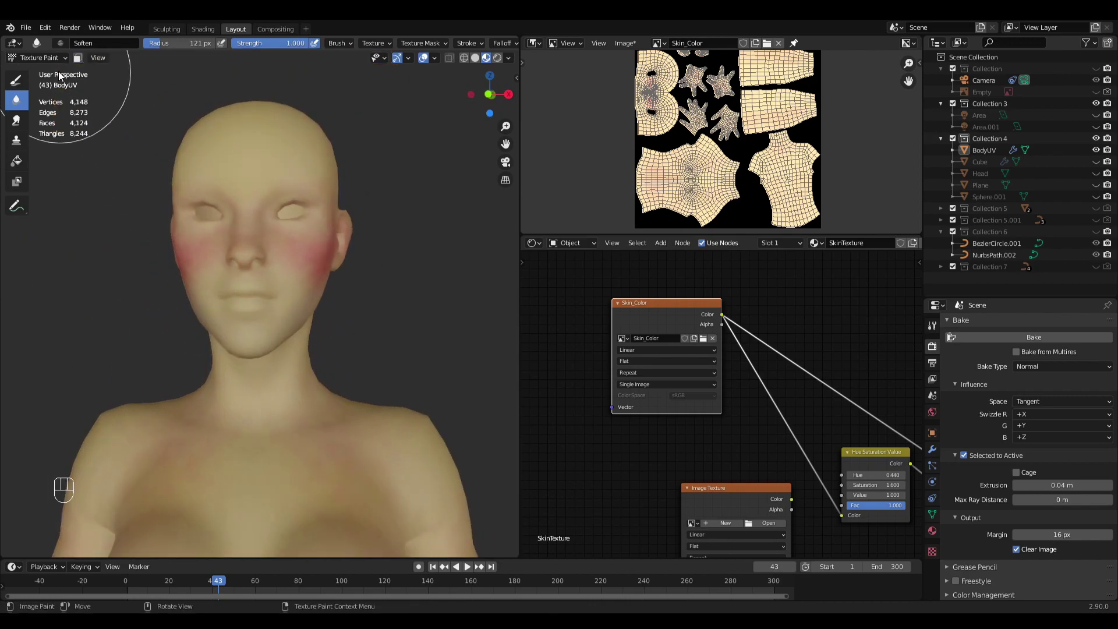
click(37, 58)
click(40, 71)
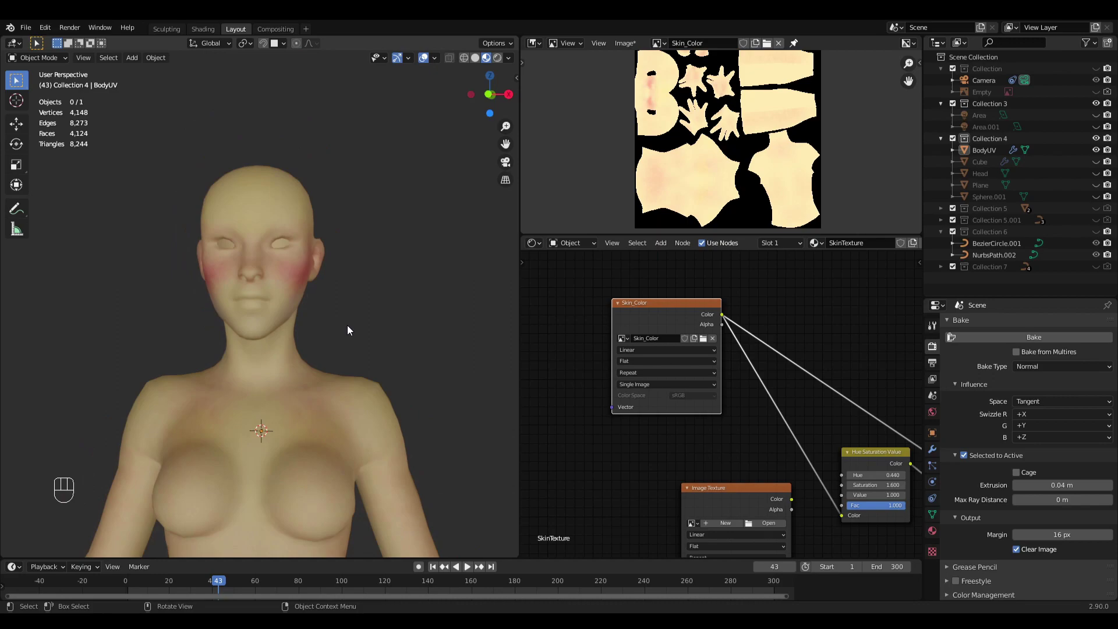
middle_drag(347, 325, 341, 326)
Step: Save the Torso.blend file and the repainted Skin_Color image
key(alt+a)
key(ctrl+s)
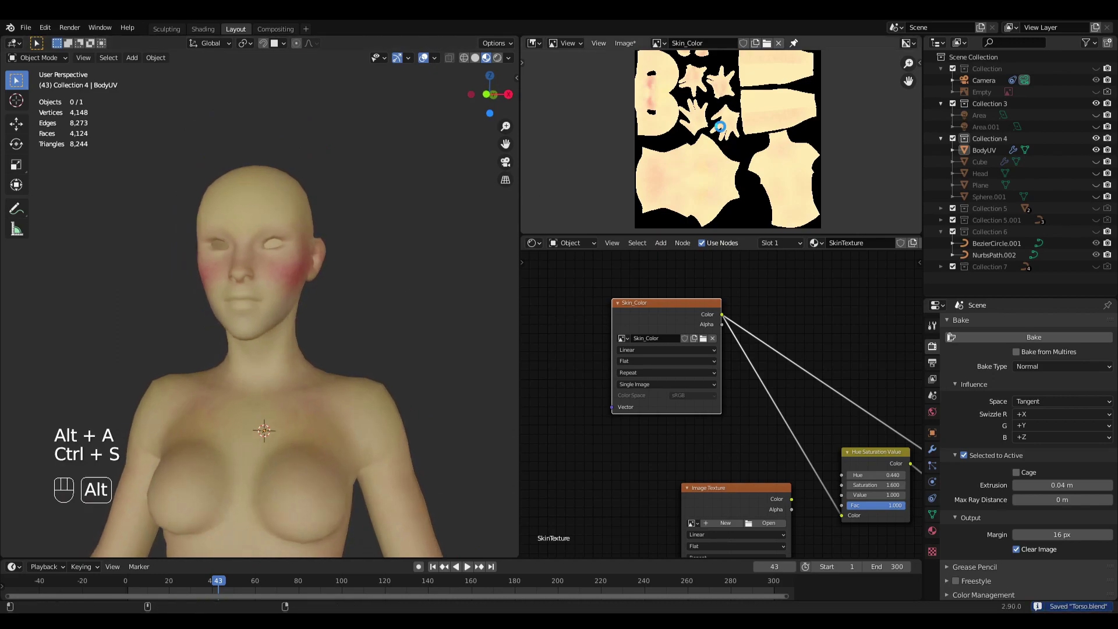
key(alt+s)
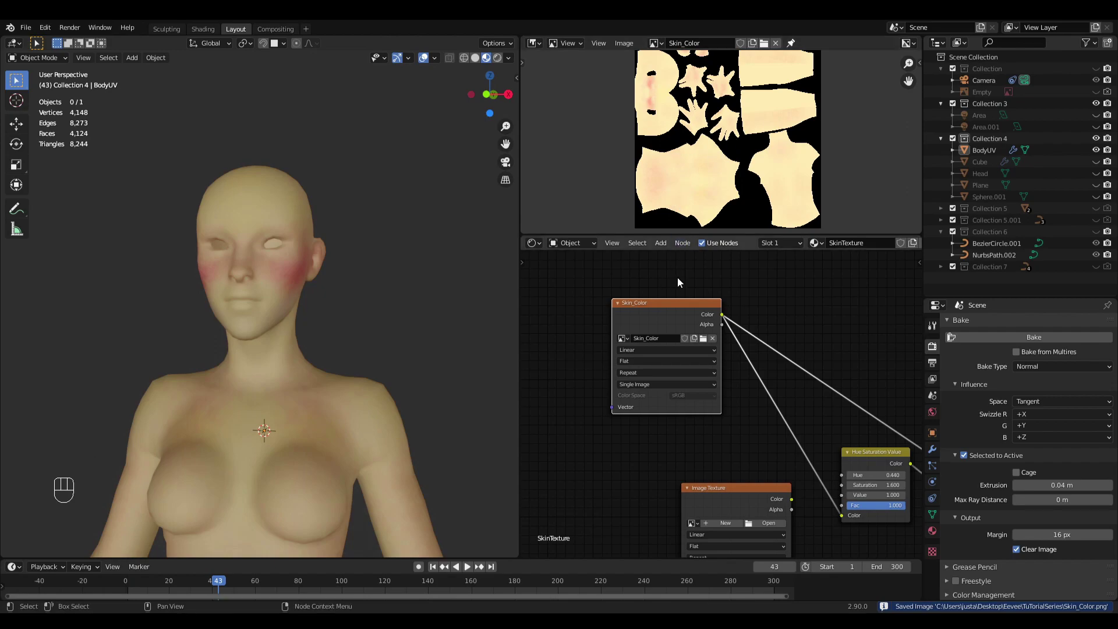
Step: Rearrange the Skin_Color node and the empty Image Texture nodes to space them out in the node tree
scroll(677, 278, down, 6)
middle_drag(744, 295, 658, 292)
drag(607, 339, 649, 310)
drag(735, 427, 735, 424)
scroll(623, 454, up, 4)
middle_drag(668, 486, 627, 386)
scroll(627, 384, up, 3)
drag(626, 352, 620, 346)
middle_drag(630, 323, 674, 301)
scroll(664, 335, up, 3)
middle_drag(659, 345, 670, 303)
scroll(671, 300, down, 5)
middle_drag(692, 258, 743, 400)
drag(726, 436, 718, 394)
scroll(718, 394, up, 1)
middle_drag(718, 394, 722, 357)
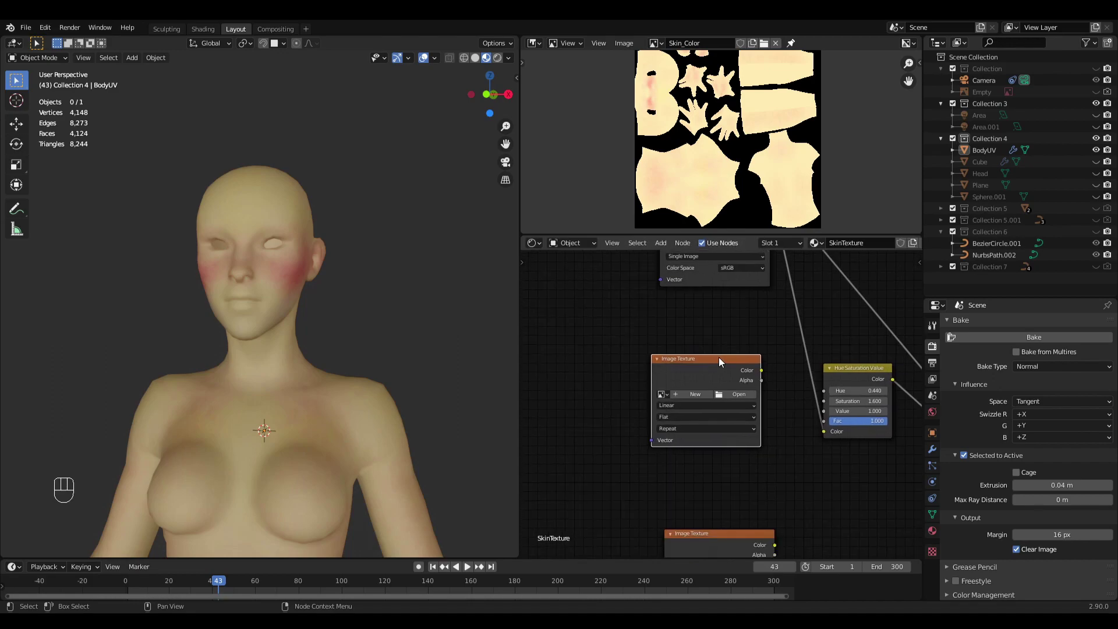
Step: Create a blank 2048 by 2048 px image named Ambient in the empty Image Texture node below Skin_Color
scroll(728, 394, up, 1)
click(697, 389)
click(726, 410)
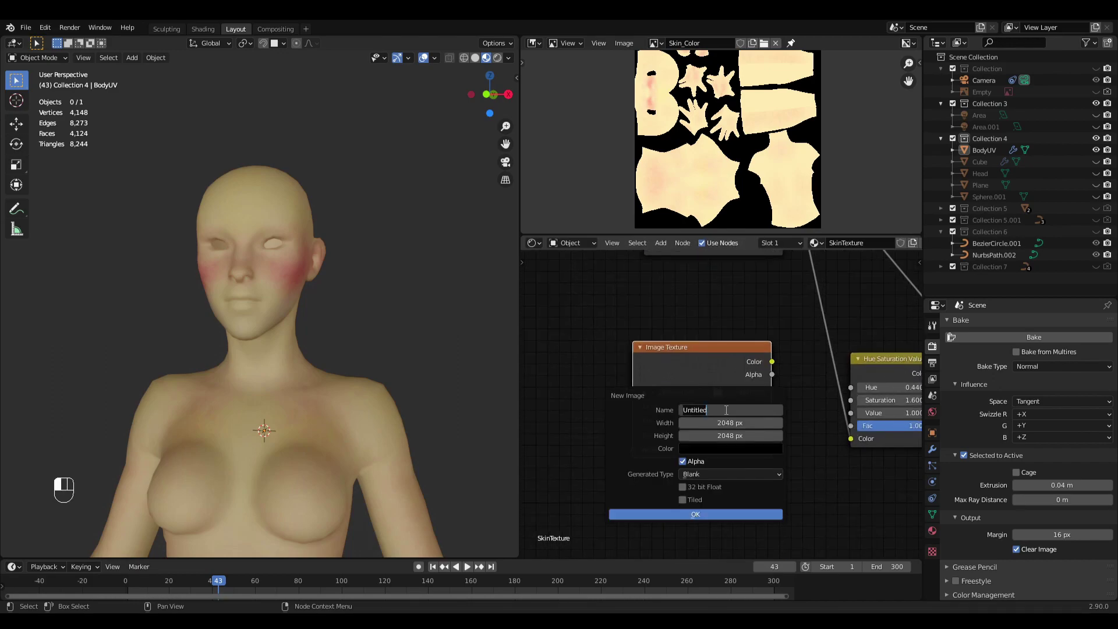
text(Ambient)
key(Return)
key(Return)
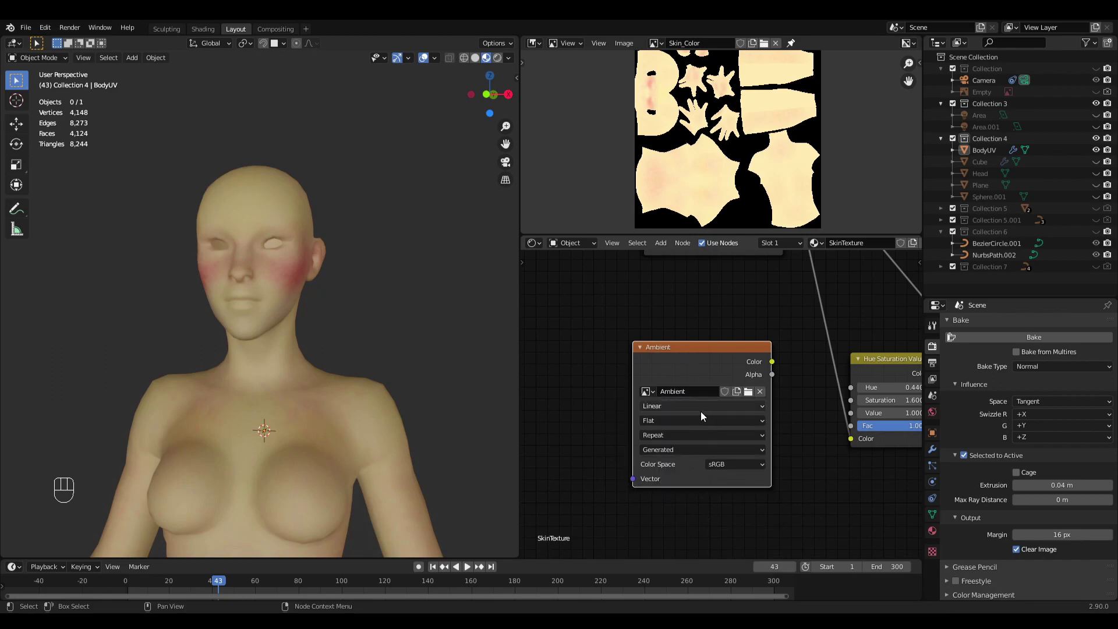
Step: Reposition the Ambient node below Skin_Color in the node tree and save the Torso.blend file
scroll(703, 371, down, 2)
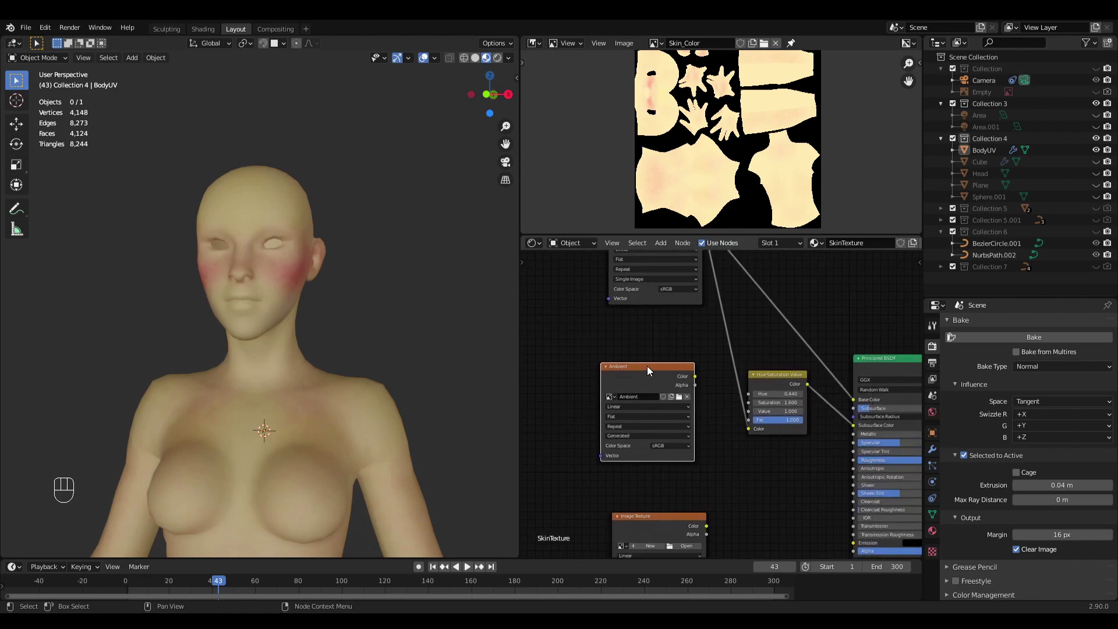
mouse_move(649, 367)
mouse_down()
mouse_move(660, 373)
mouse_move(640, 358)
mouse_up()
key(ctrl+s)
scroll(711, 372, down, 1)
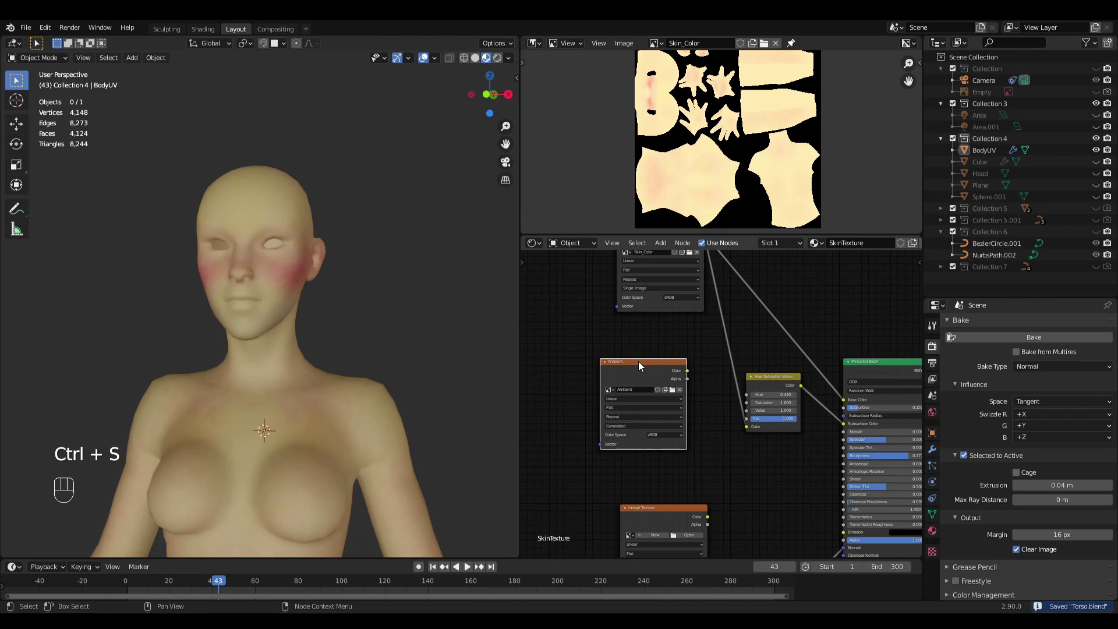
mouse_move(606, 358)
mouse_down()
mouse_move(551, 336)
mouse_move(619, 365)
mouse_up()
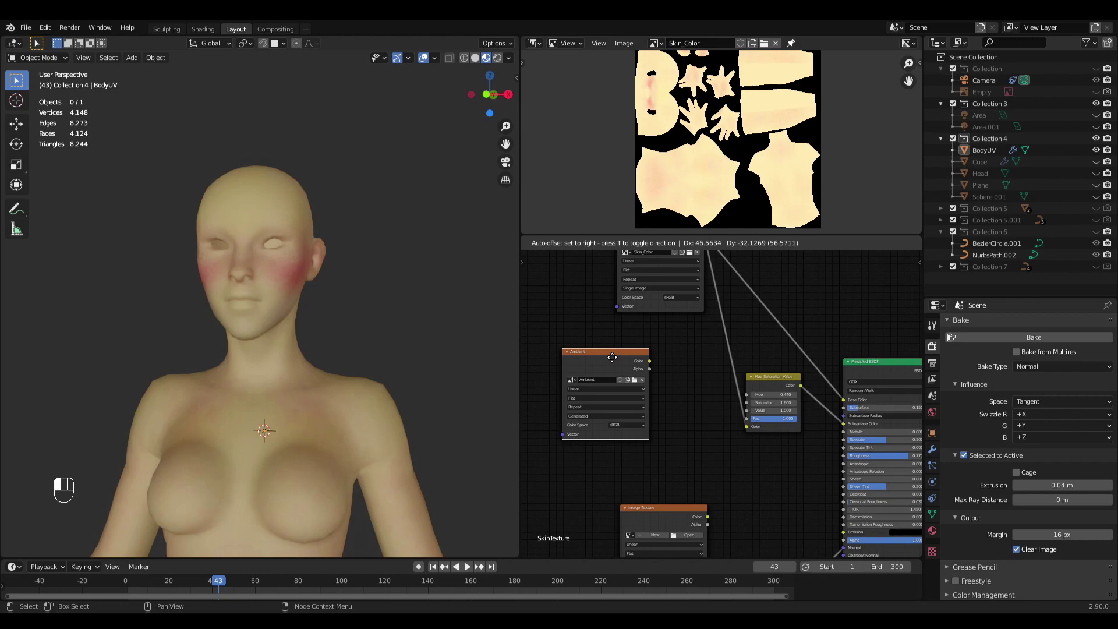
Step: Display the Ambient image in the image editor, save the file, and switch the 3D viewport to Solid shading
click(659, 46)
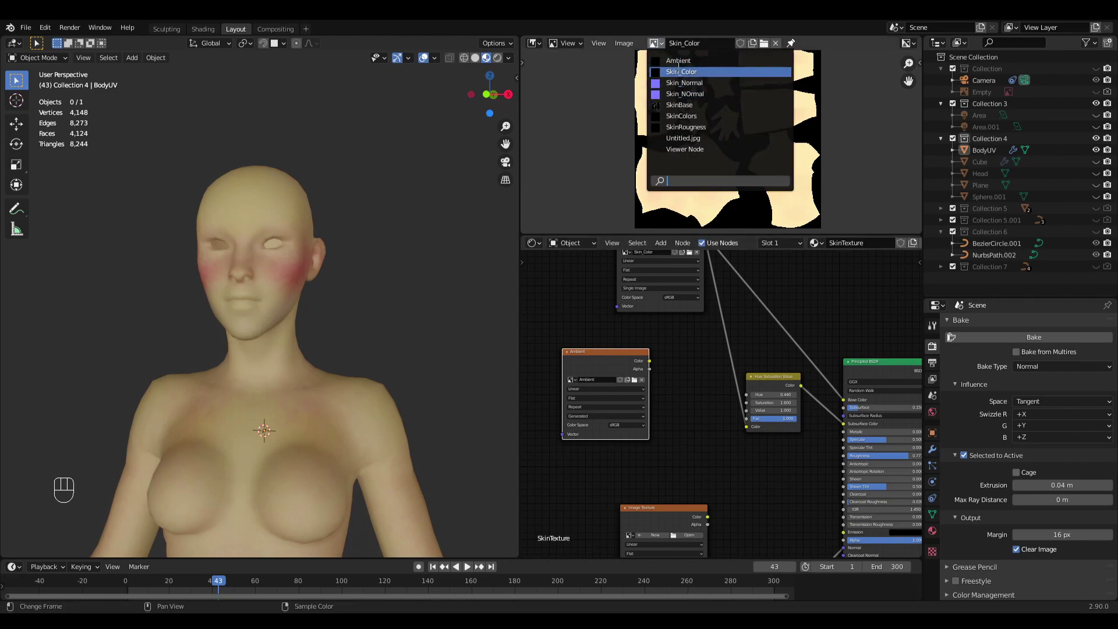
click(679, 60)
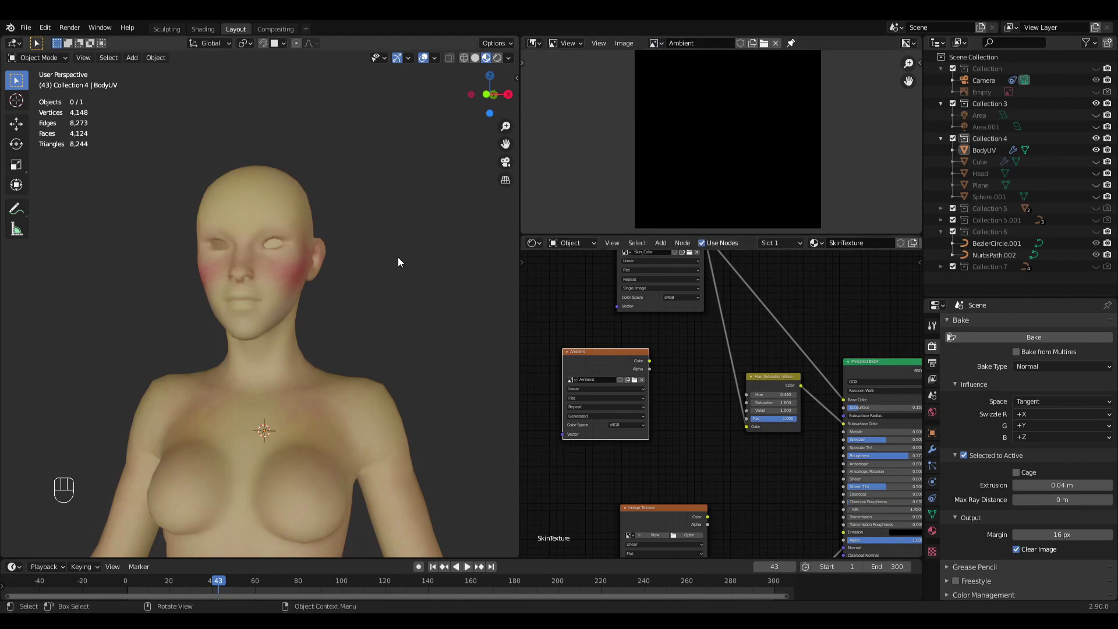
middle_drag(398, 253, 402, 245)
key(ctrl+s)
click(476, 60)
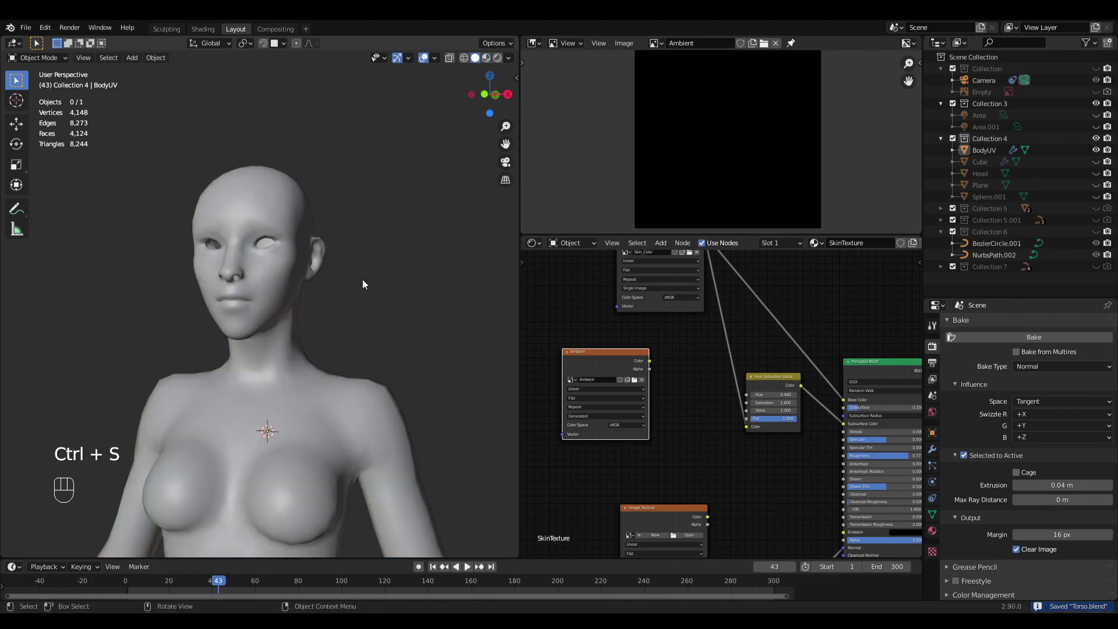
Step: Unhide the high-poly Head object and select it together with BodyUV, keeping BodyUV as the active object
click(1096, 173)
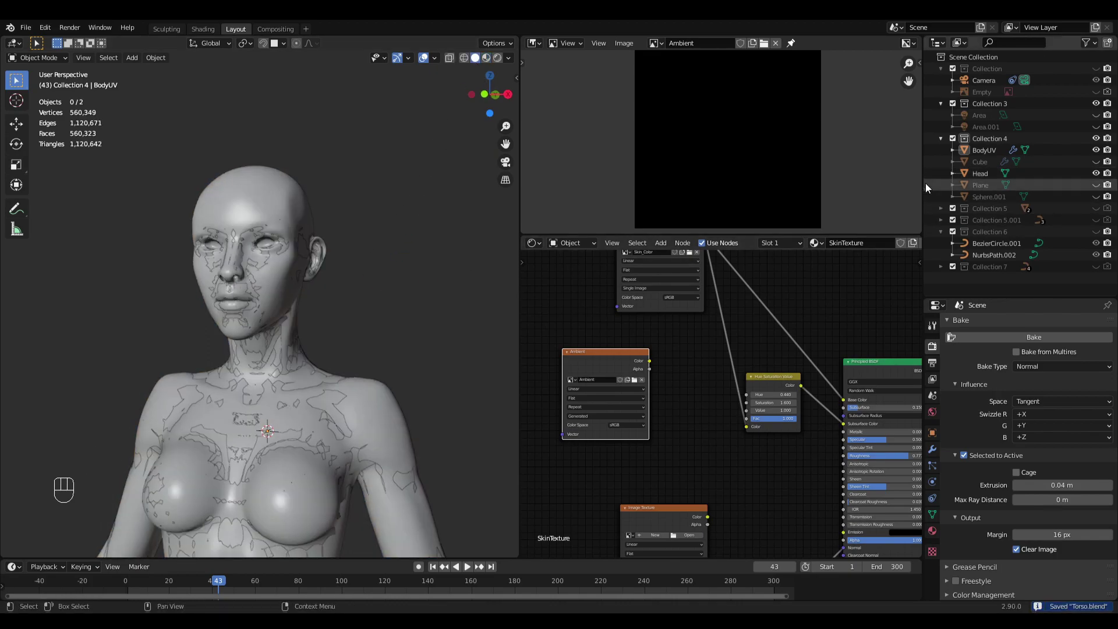
scroll(288, 397, down, 3)
shift+middle_drag(288, 397, 322, 262)
click(460, 448)
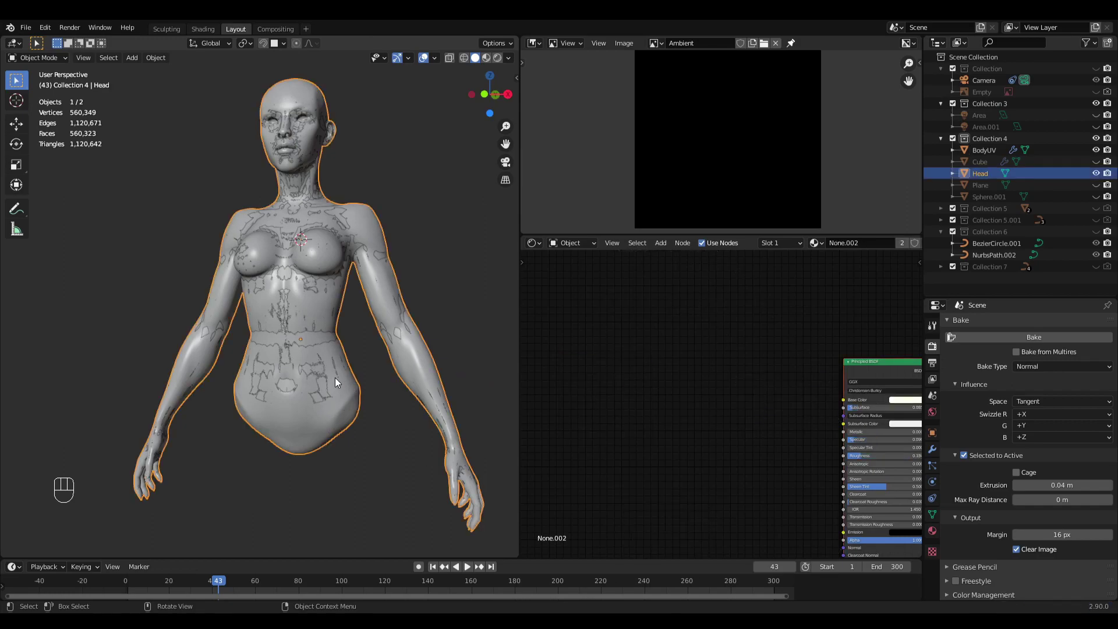
shift+click(315, 336)
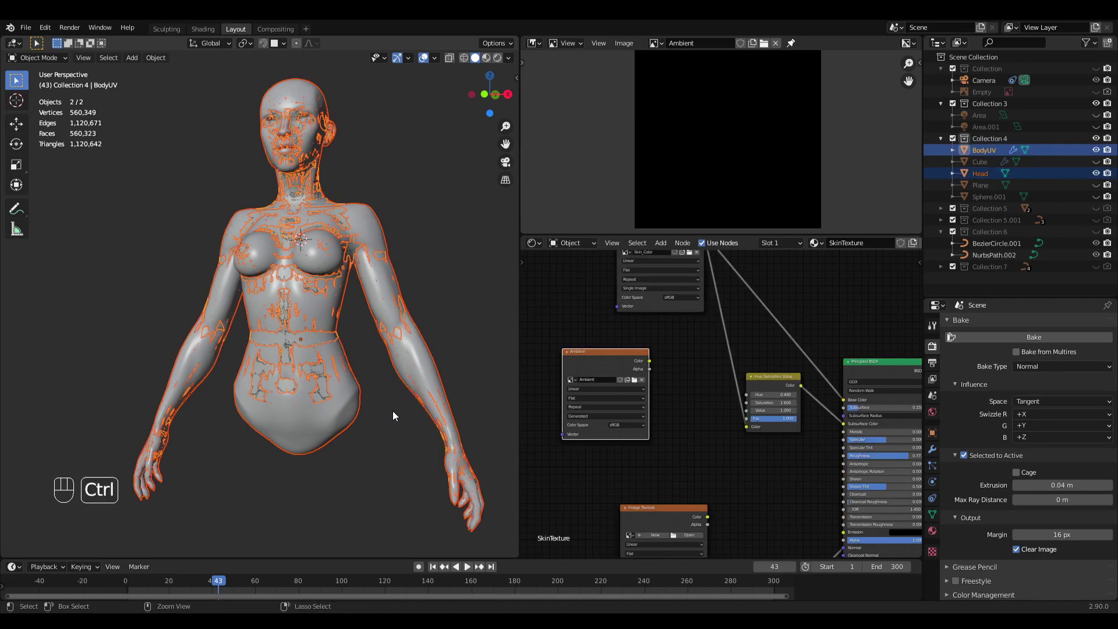
Step: Set the bake type to Ambient Occlusion, save the file, and bake from Head onto BodyUV's Ambient image
key(ctrl+s)
click(1042, 366)
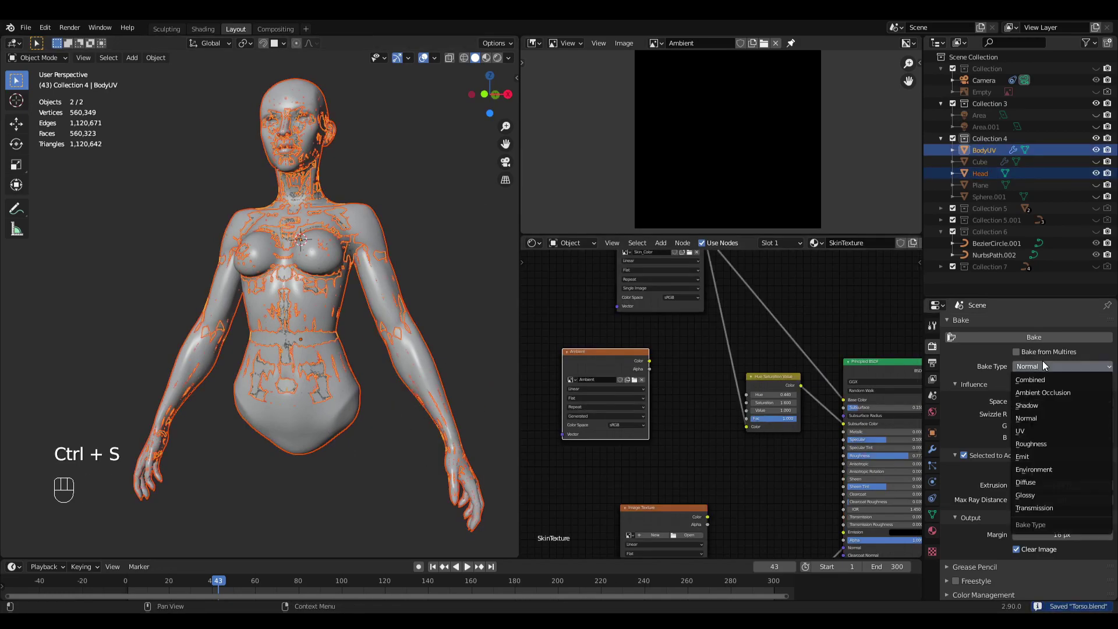
click(1044, 392)
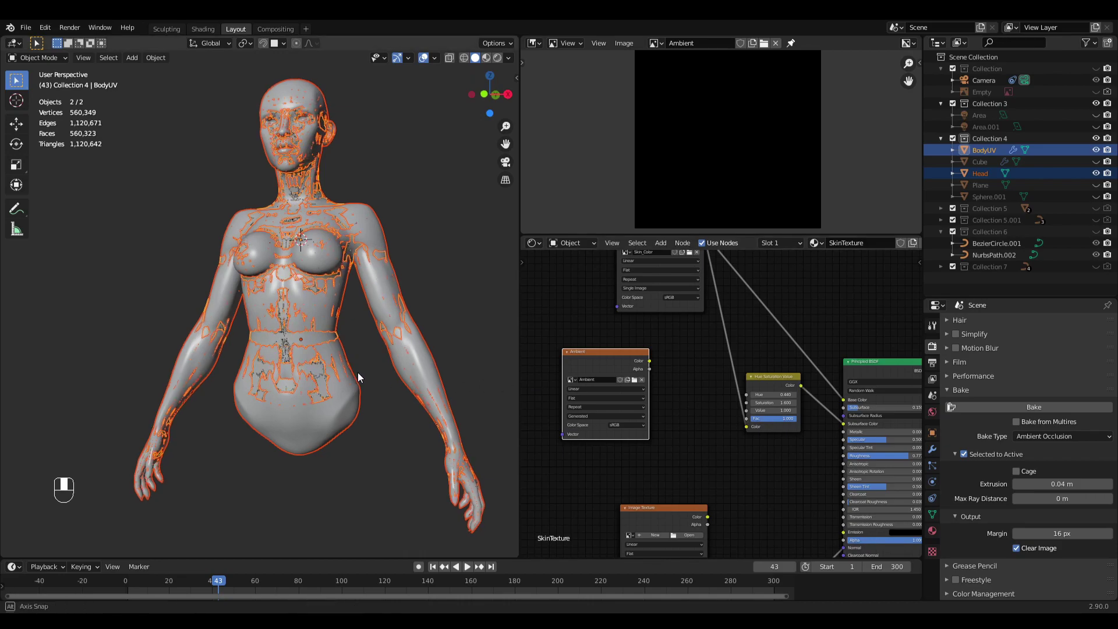
key(ctrl+s)
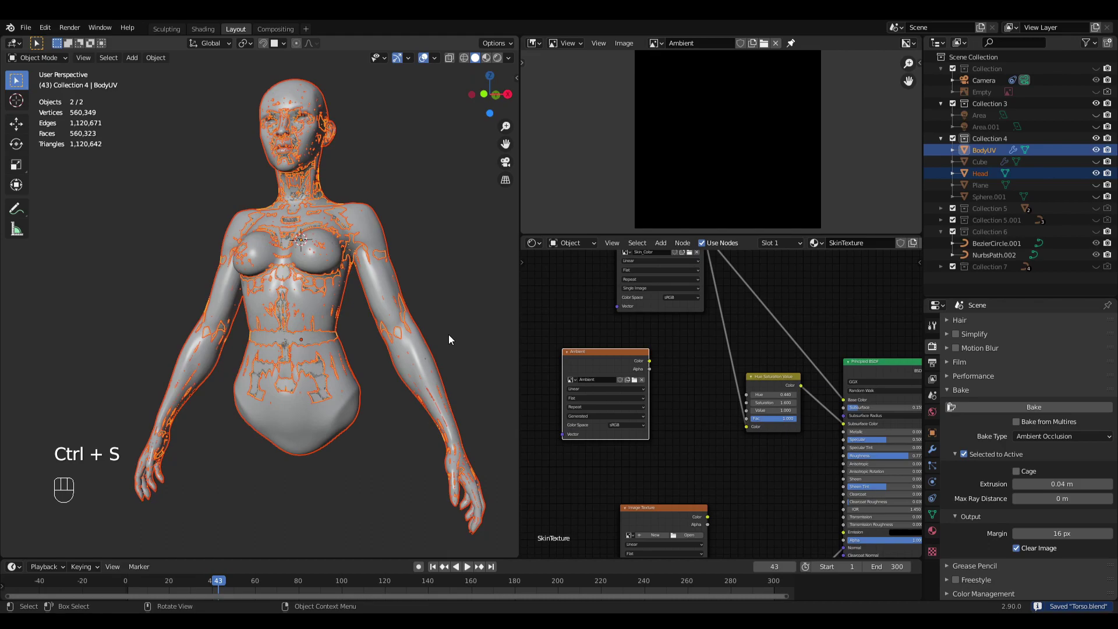
middle_drag(444, 349, 418, 348)
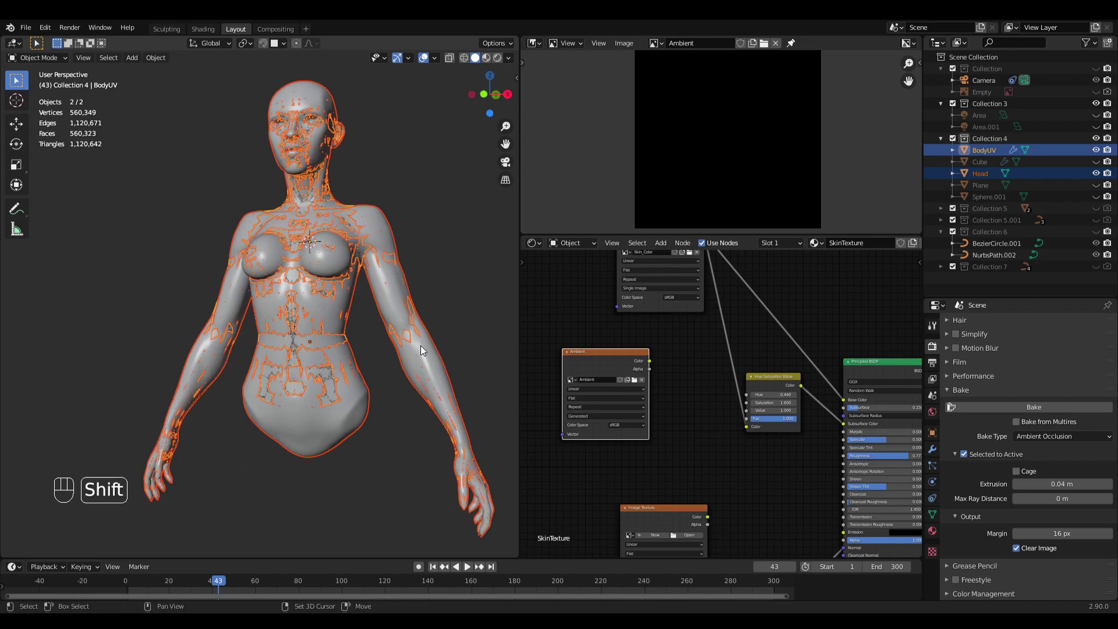
key(ctrl+s)
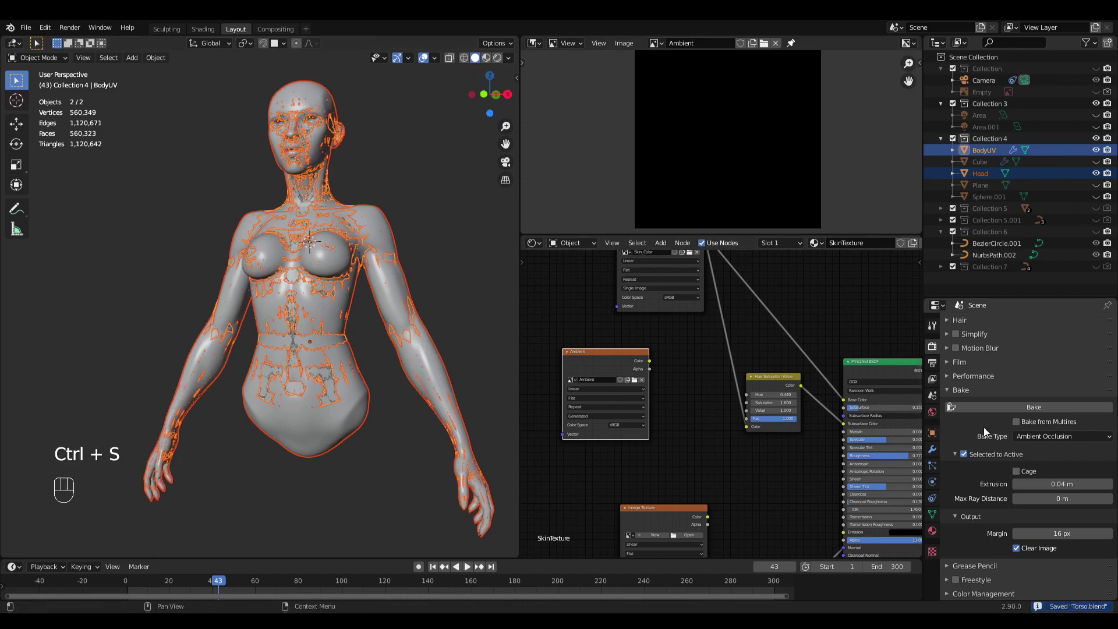
click(1036, 407)
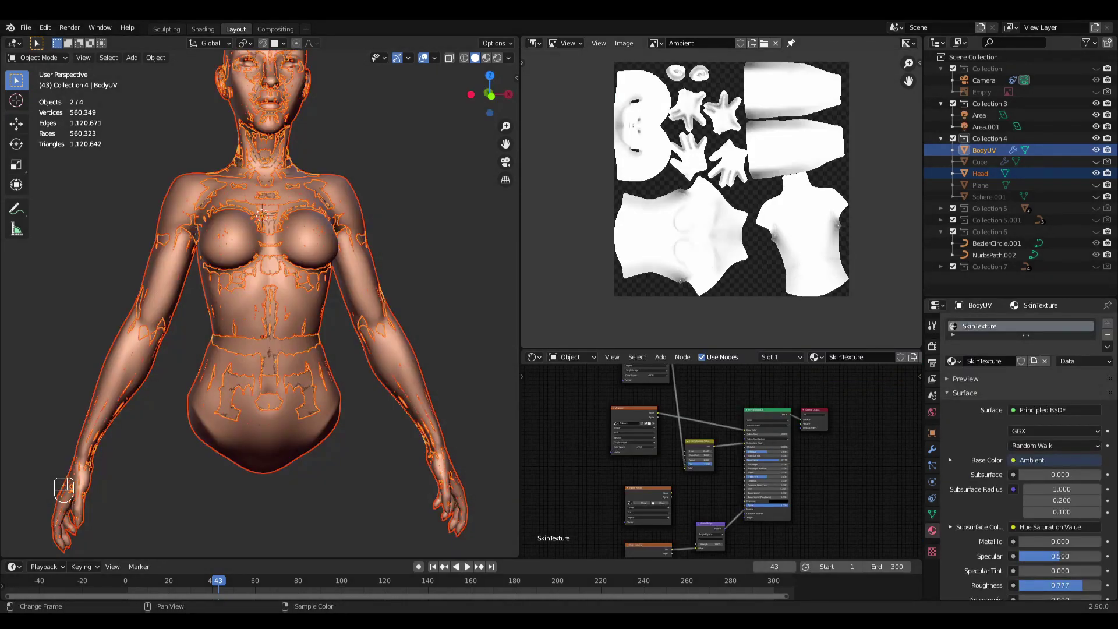
Step: Set the Extrusion of the Selected to Active bake to 0.07 m
scroll(1029, 457, down, 10)
scroll(1029, 457, down, 2)
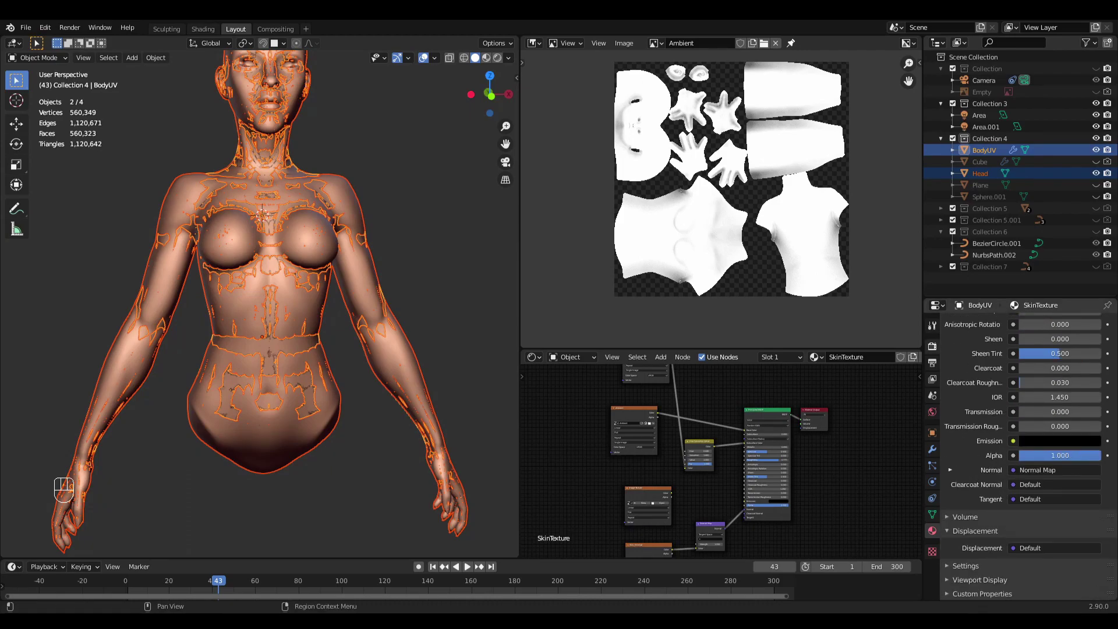
click(933, 346)
click(1057, 448)
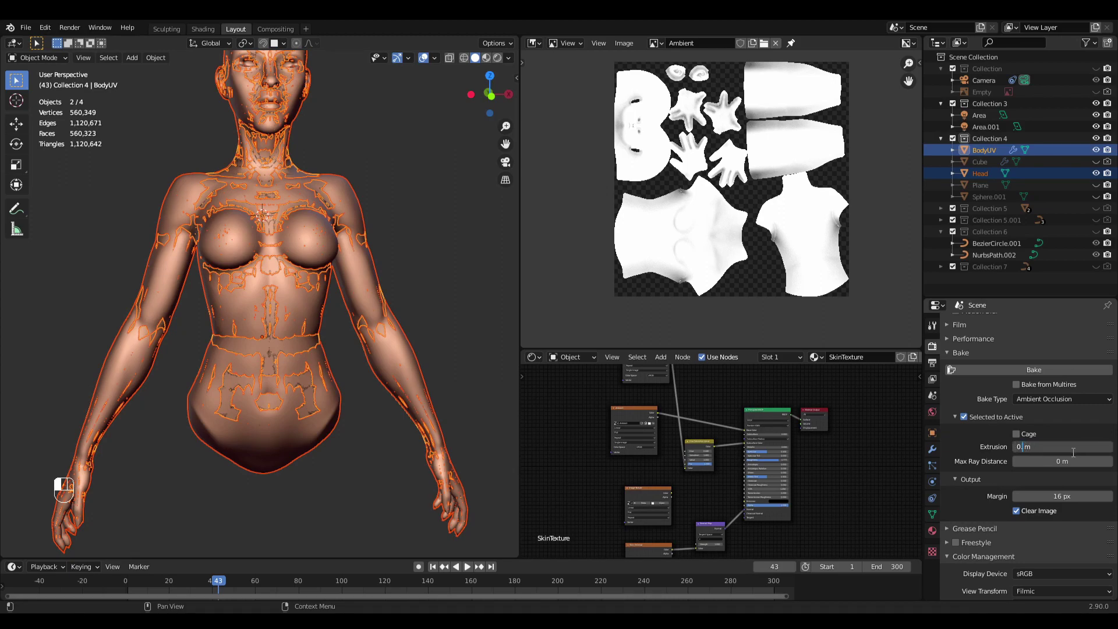
click(1042, 448)
key(Return)
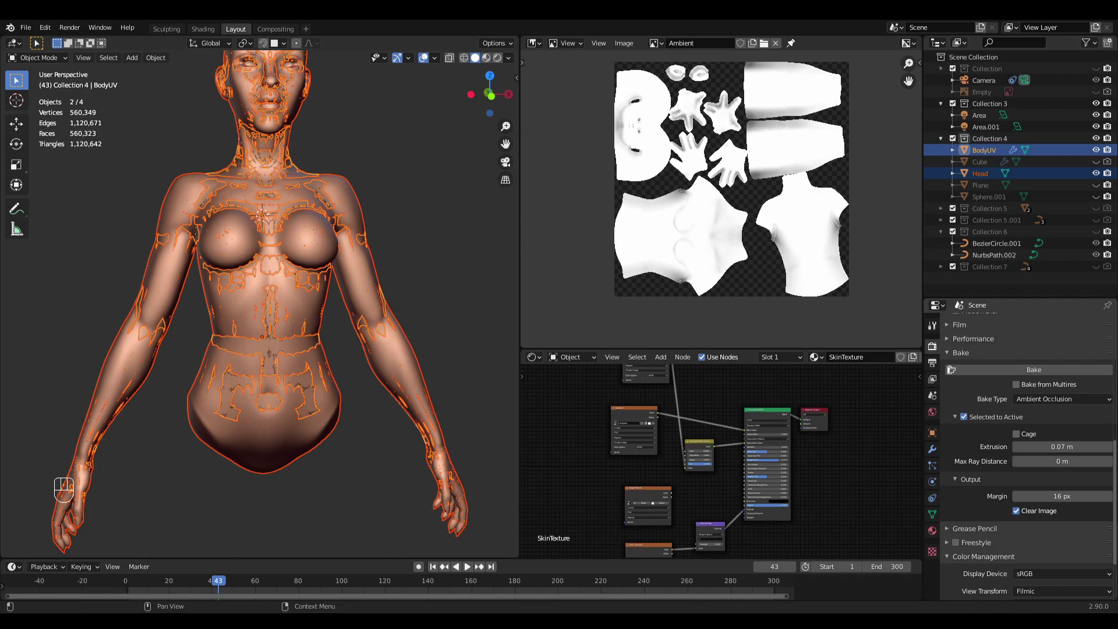
click(1016, 511)
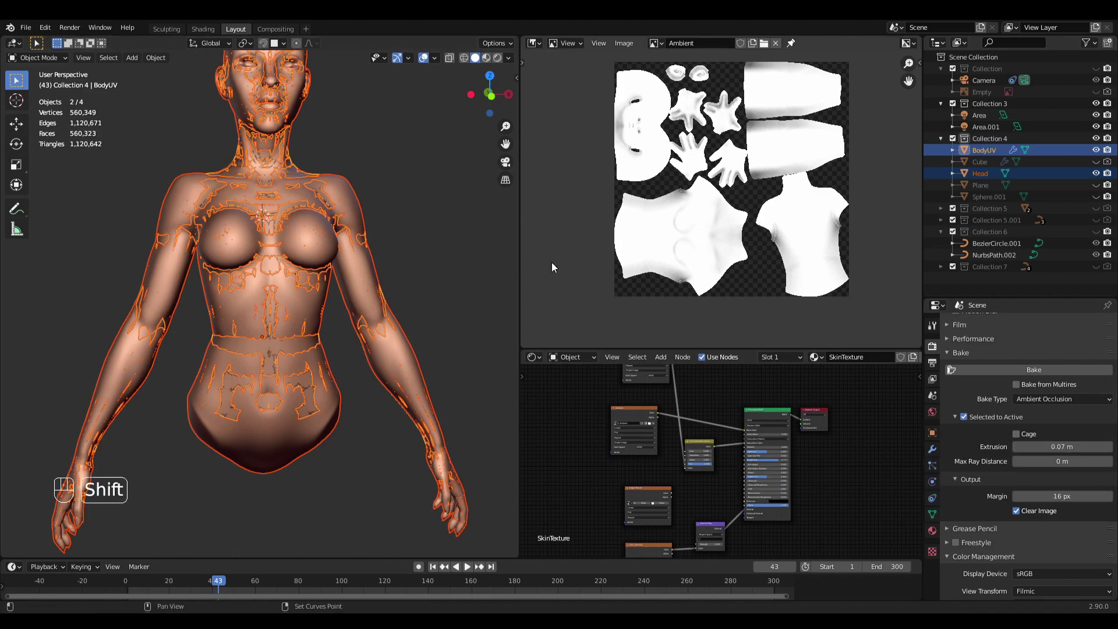
Step: Examine the face and hand areas of the baked Ambient image up close
scroll(817, 203, up, 2)
scroll(714, 132, down, 2)
scroll(617, 161, up, 5)
scroll(674, 194, down, 5)
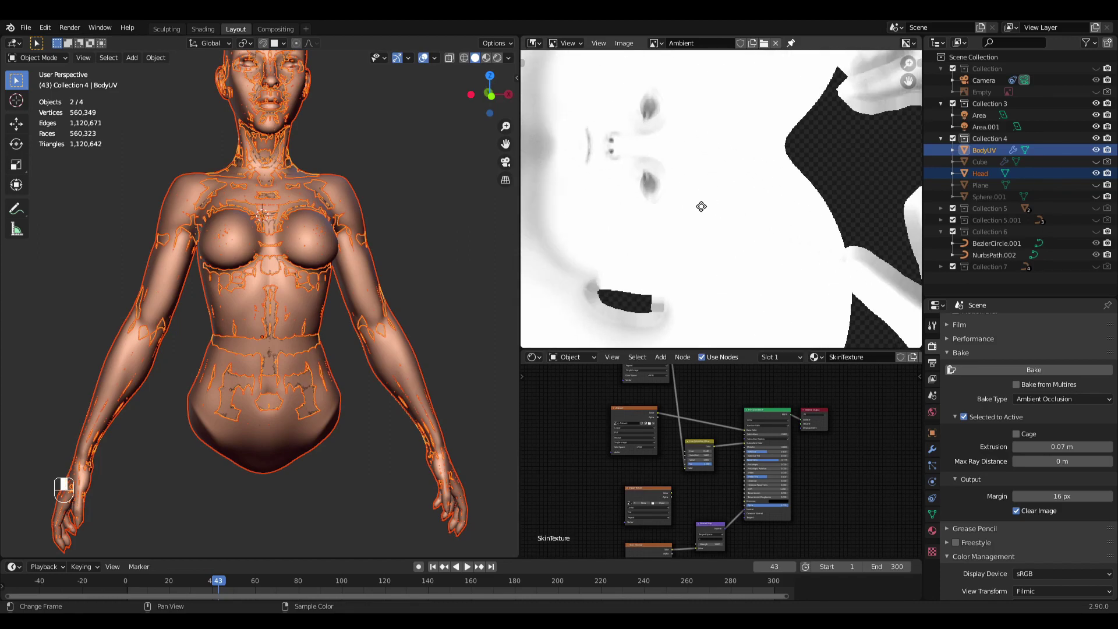
scroll(745, 249, down, 1)
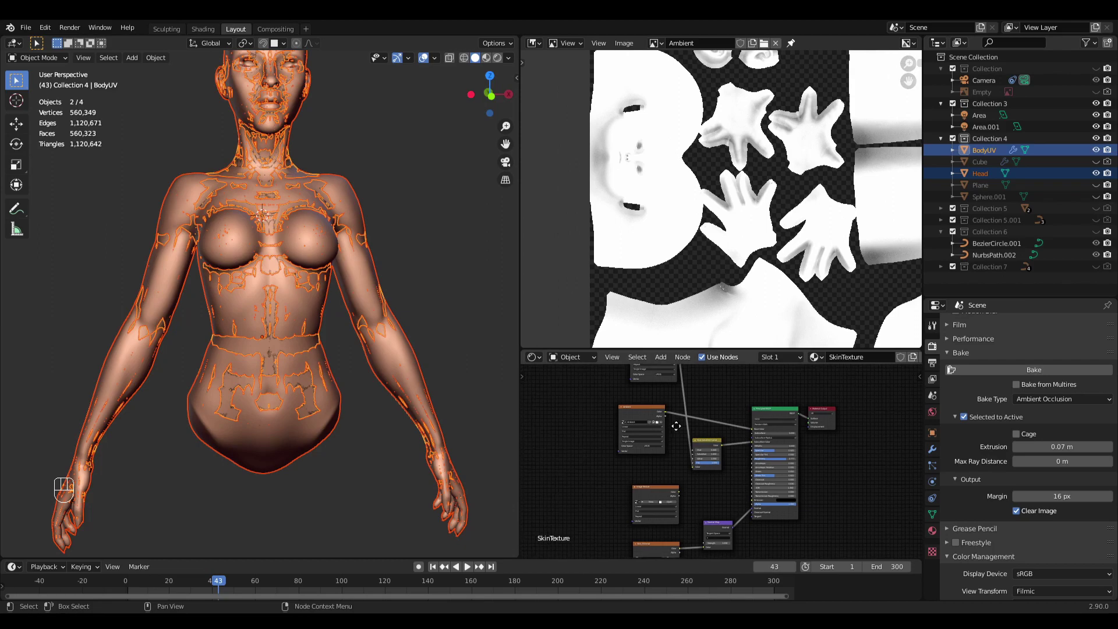
scroll(746, 428, up, 3)
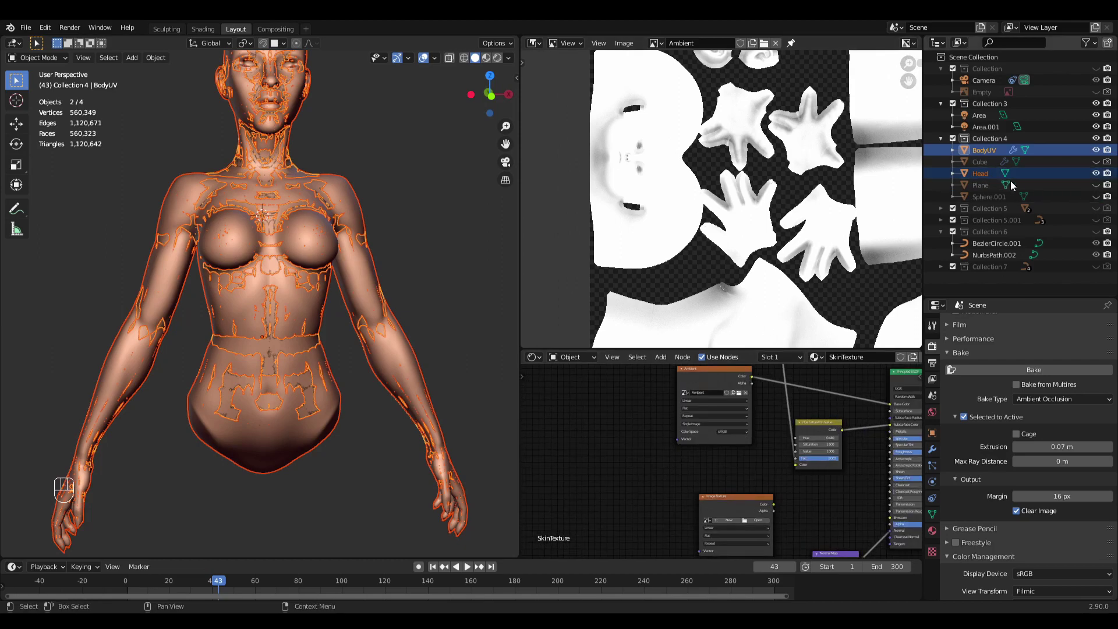
Step: Hide the Head object, make the Ambient node active, and put BodyUV into Texture Paint mode
click(1097, 174)
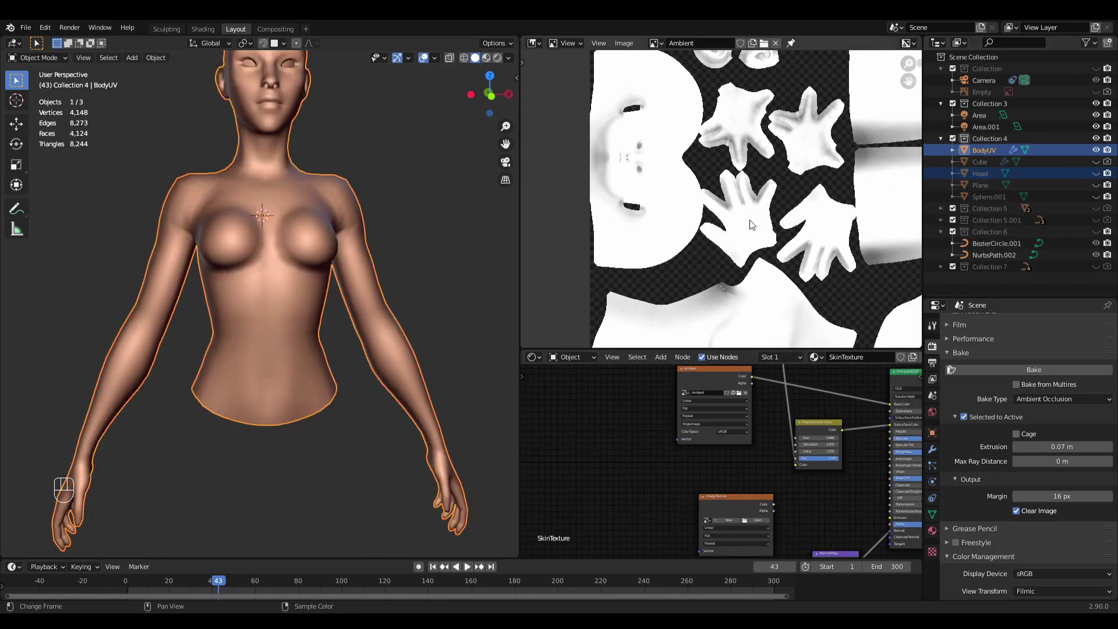
click(54, 58)
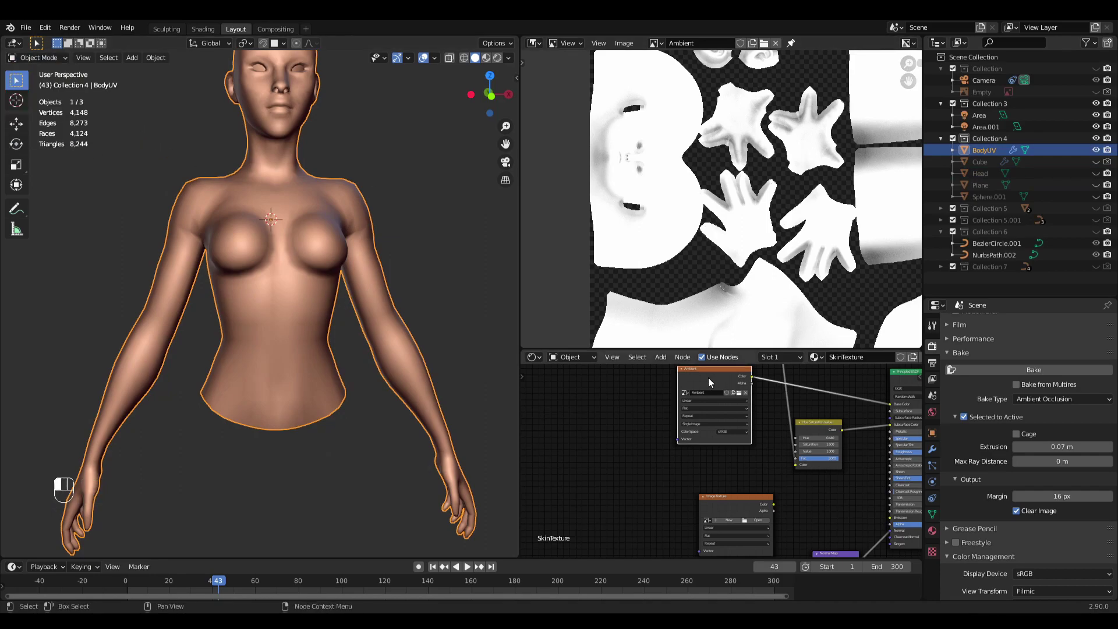
click(708, 377)
middle_drag(622, 384, 607, 424)
click(52, 58)
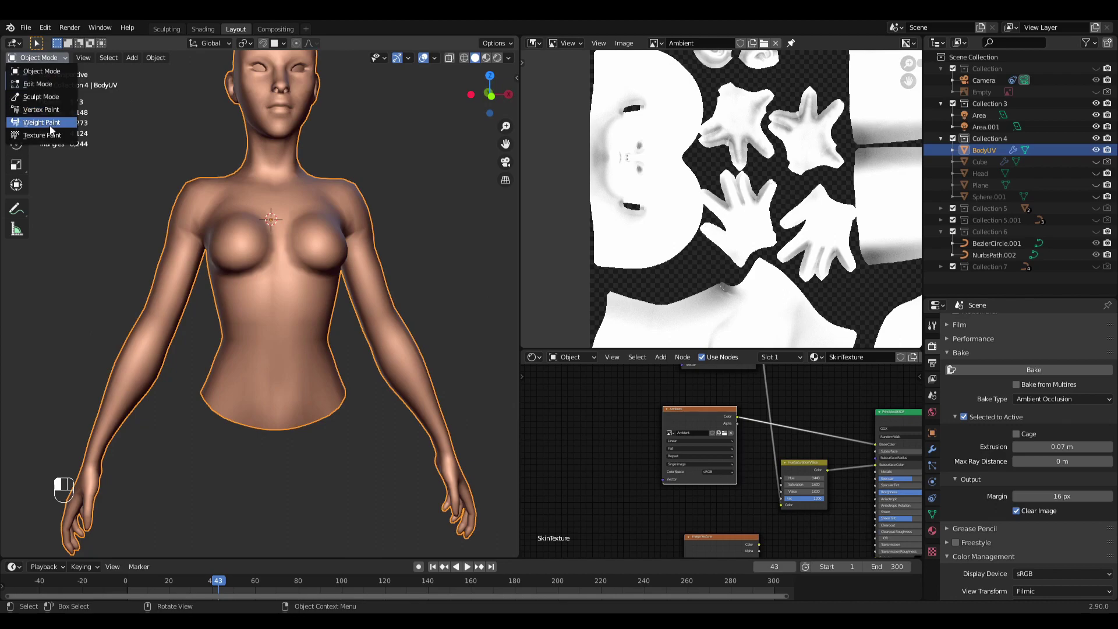
click(48, 136)
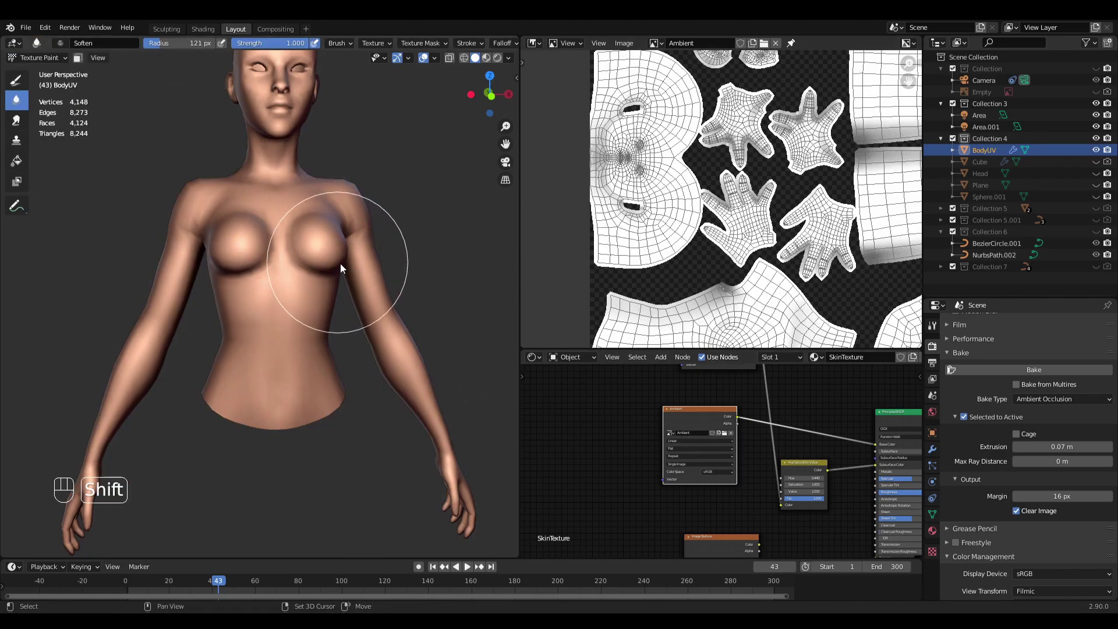
Step: Check the body with the ambient occlusion bake in Material Preview shading, and return to Solid shading
middle_drag(333, 259, 393, 194)
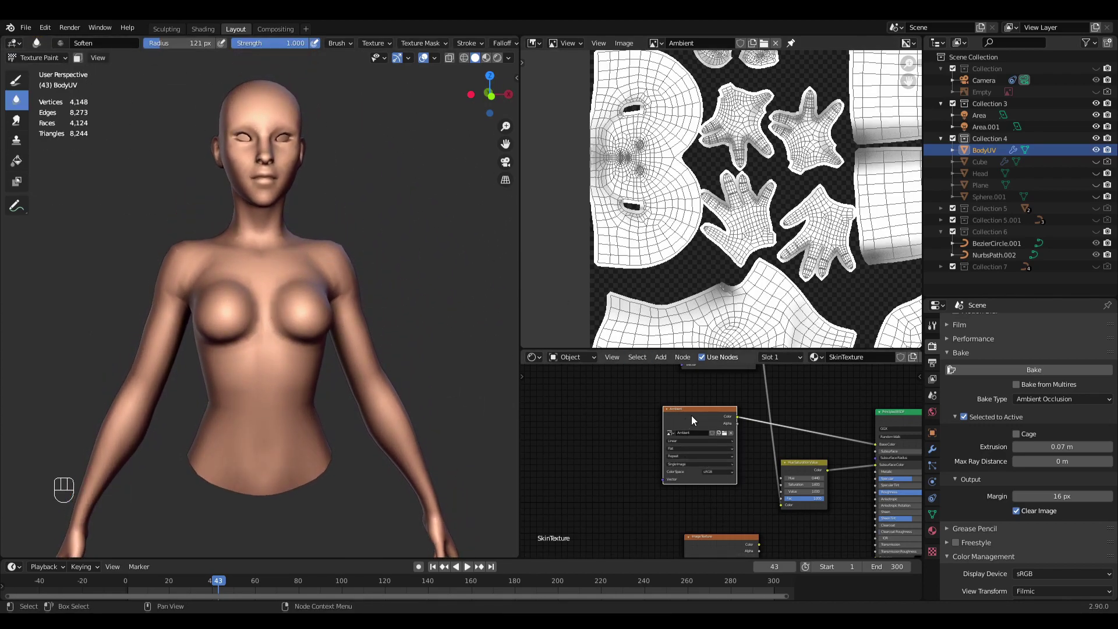
middle_drag(346, 156, 336, 155)
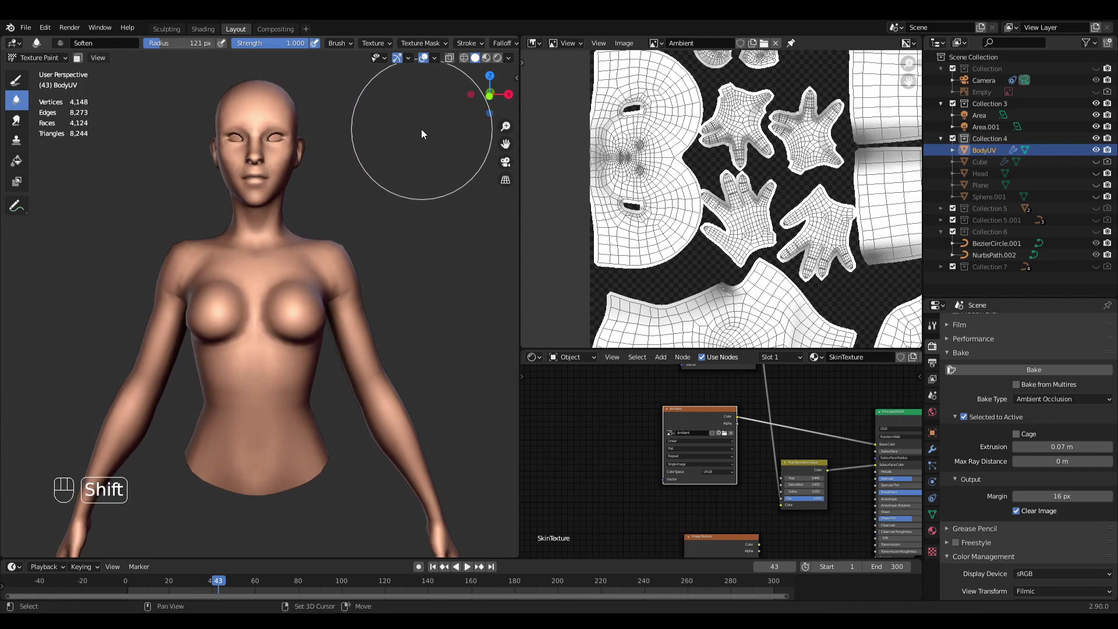
shift+middle_drag(423, 134, 484, 59)
click(488, 58)
middle_drag(407, 224, 285, 179)
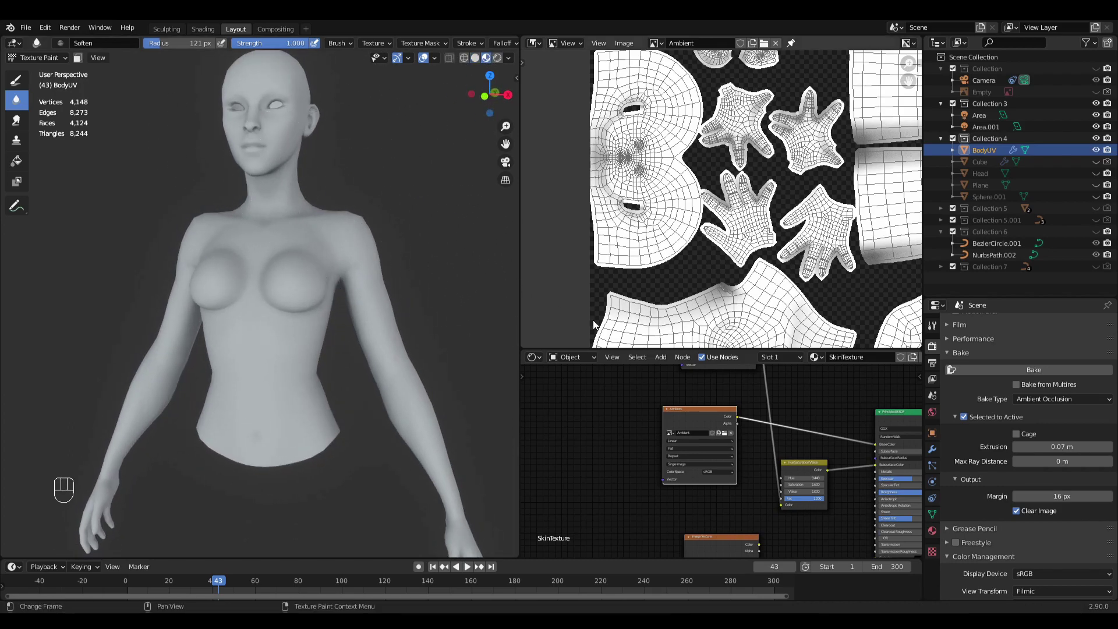
click(476, 58)
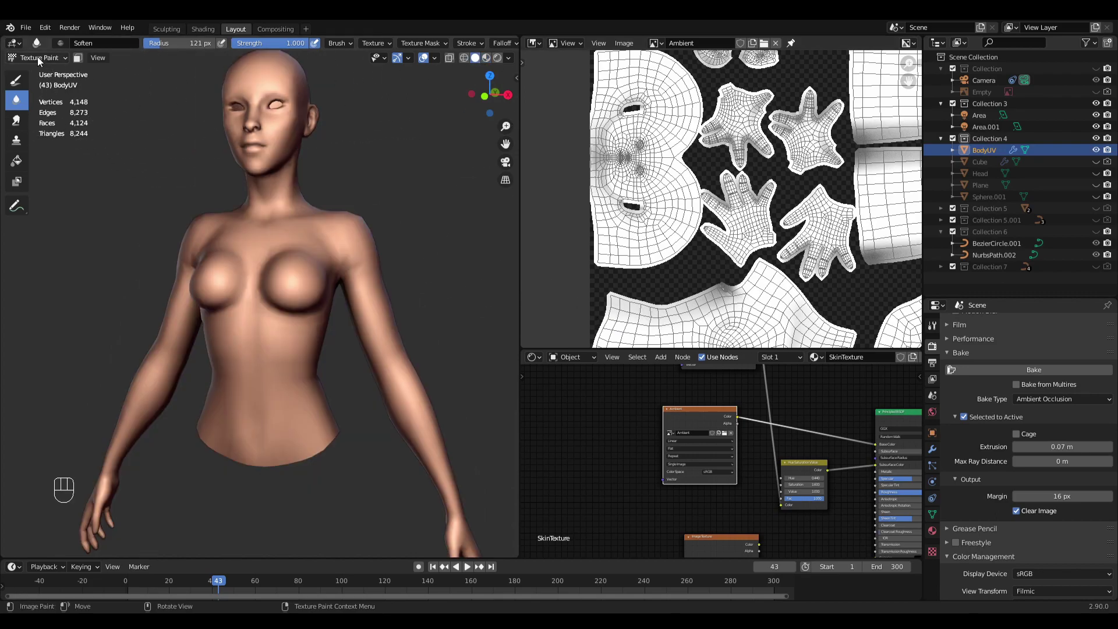
Step: Switch the viewport's Solid shading lighting to Studio
key(n)
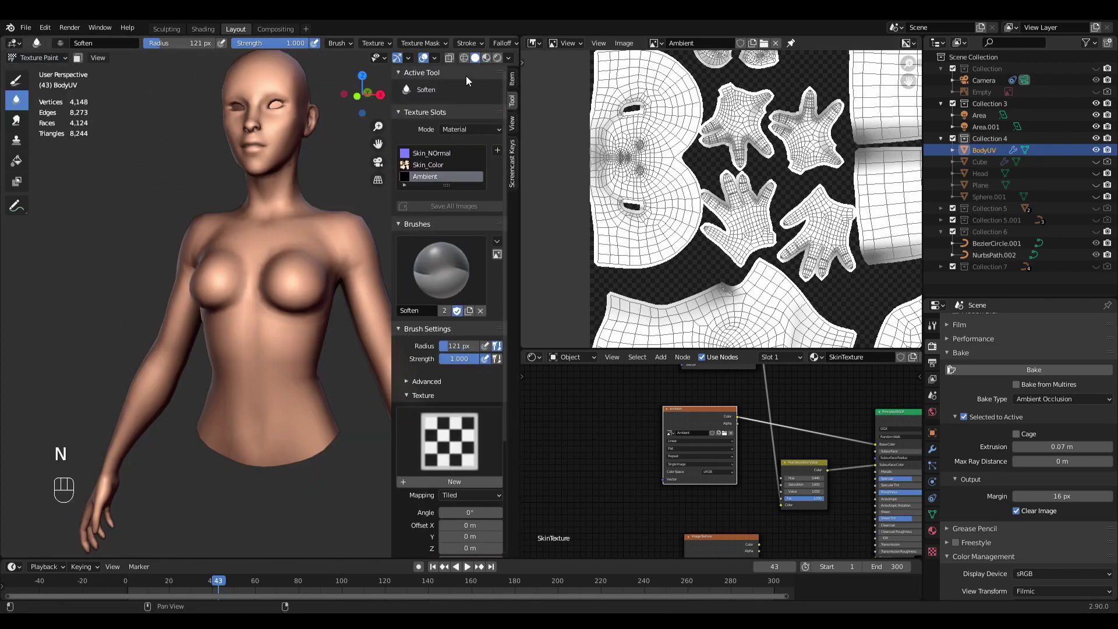
click(508, 57)
click(458, 113)
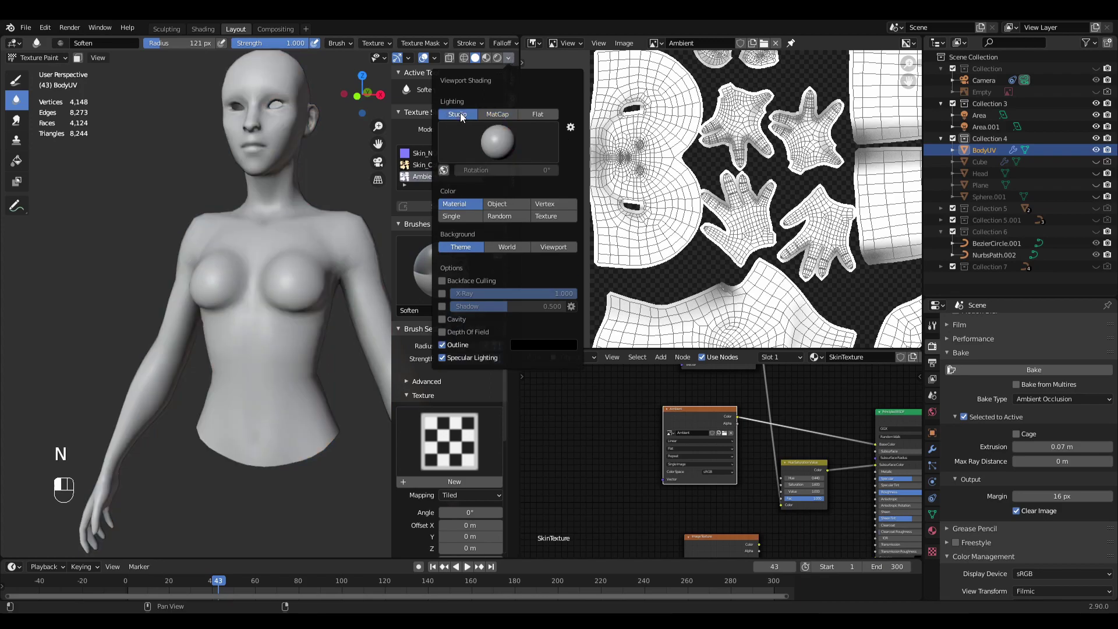
key(n)
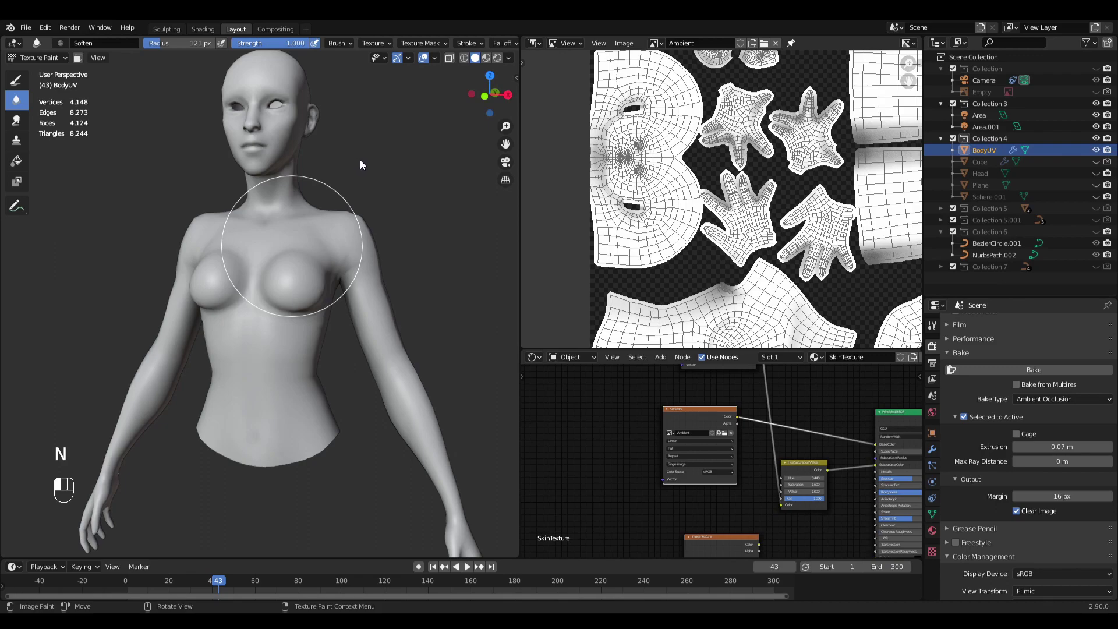
Step: Return BodyUV from Texture Paint to Object Mode
click(51, 55)
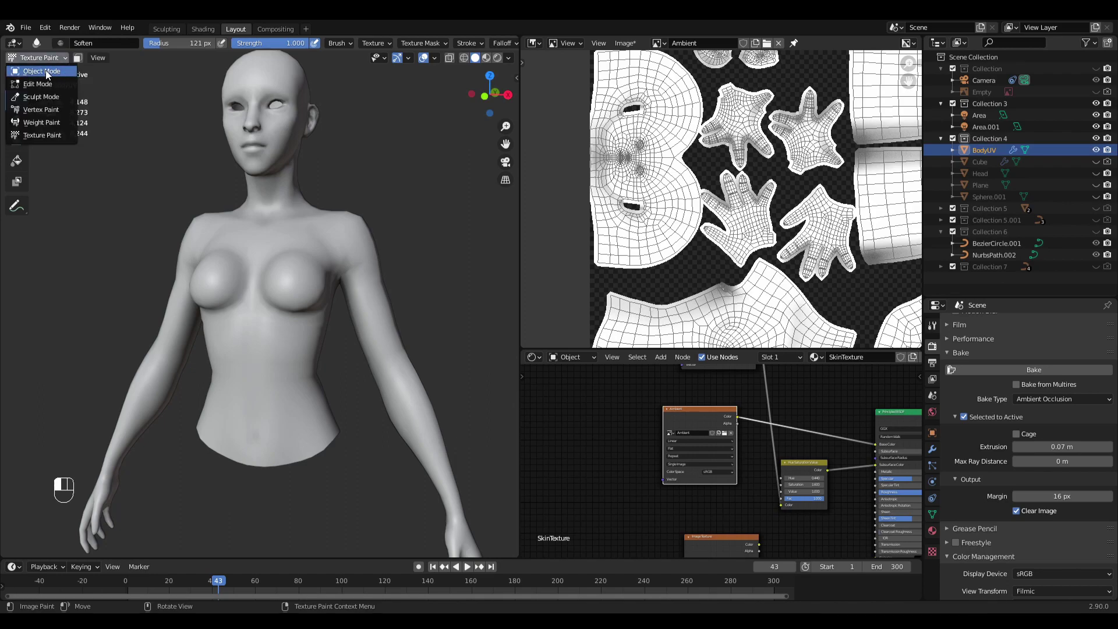
click(46, 70)
key(alt+a)
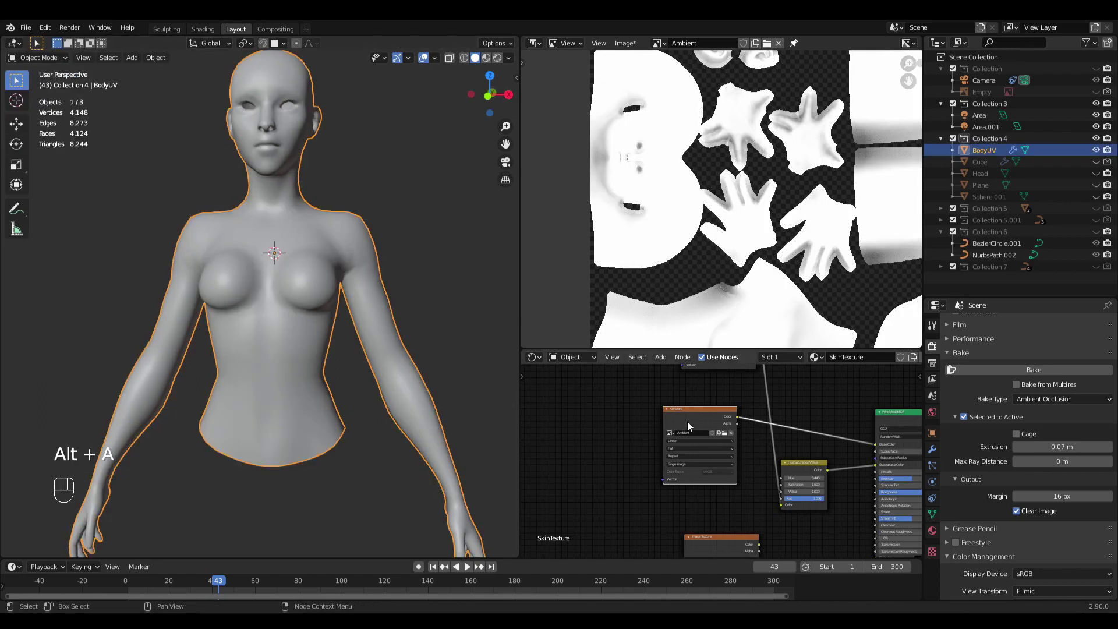
Step: Move the Ambient image node aside in the SkinTexture node tree and fit the whole Ambient image in the Image Editor
middle_drag(697, 414, 615, 443)
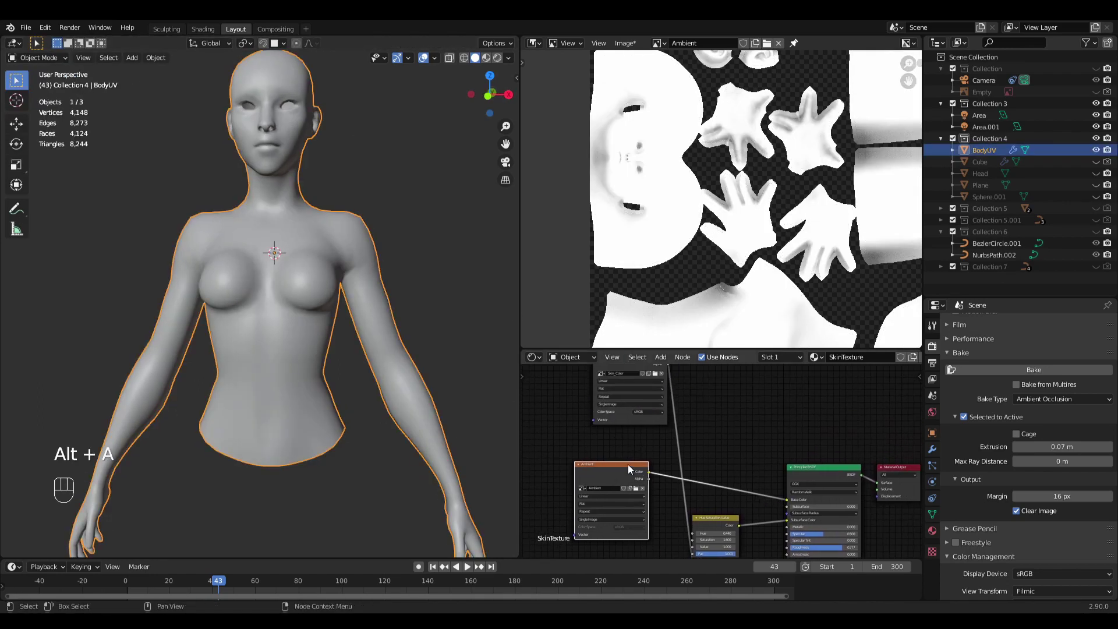
drag(600, 467, 570, 476)
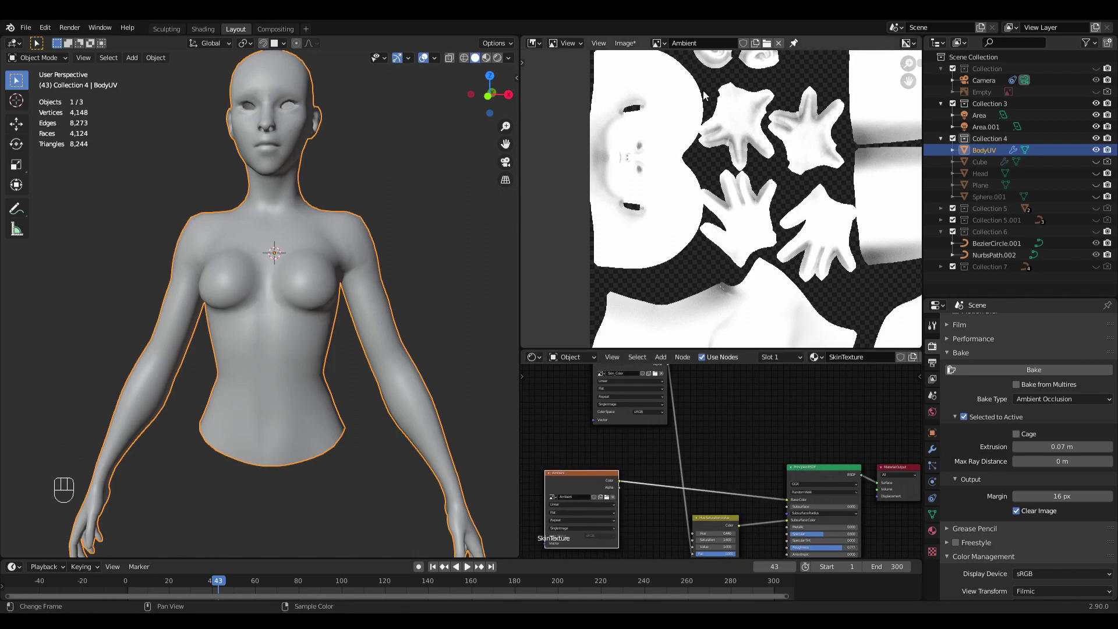
click(657, 44)
click(687, 60)
scroll(701, 219, down, 7)
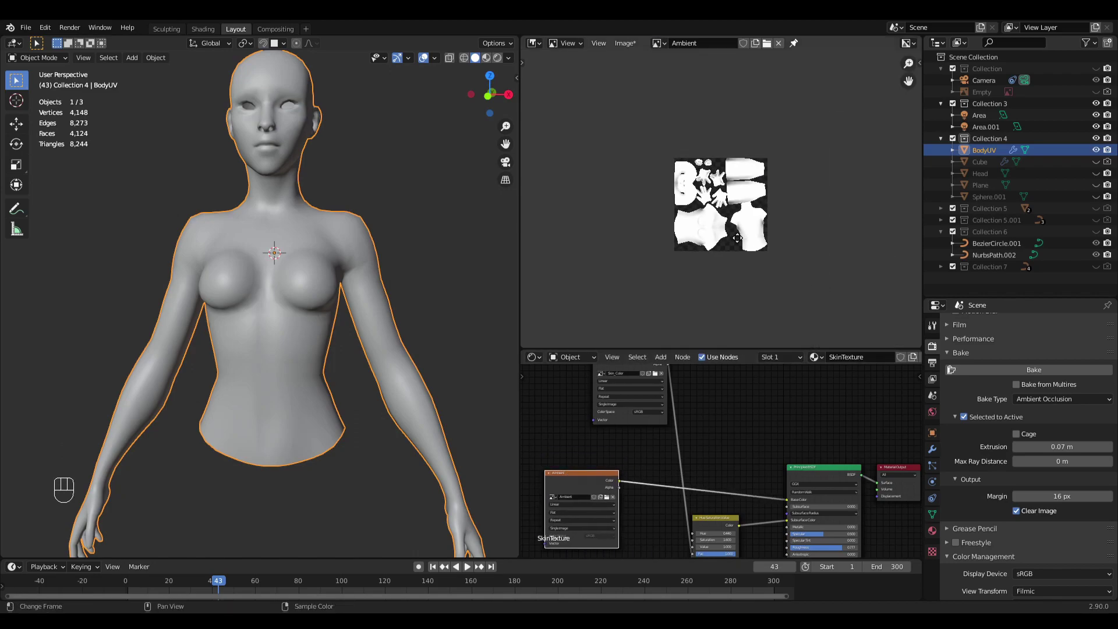
scroll(742, 233, up, 7)
key(Home)
Step: Put BodyUV back into Texture Paint and smear away the white seam under the armpit with a 63 px brush radius
click(38, 58)
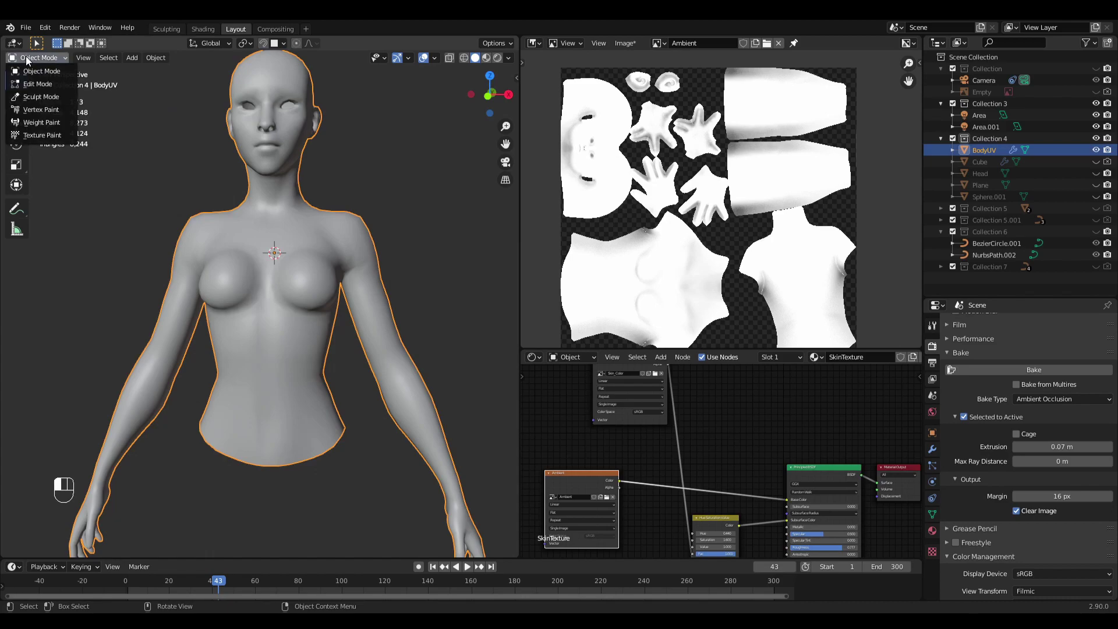
click(40, 136)
middle_drag(417, 222, 269, 288)
scroll(352, 222, up, 4)
shift+middle_drag(305, 361, 312, 128)
middle_drag(303, 219, 368, 225)
shift+middle_drag(399, 263, 292, 282)
scroll(319, 265, up, 5)
middle_drag(334, 231, 344, 175)
shift+middle_drag(344, 180, 332, 258)
scroll(360, 270, up, 2)
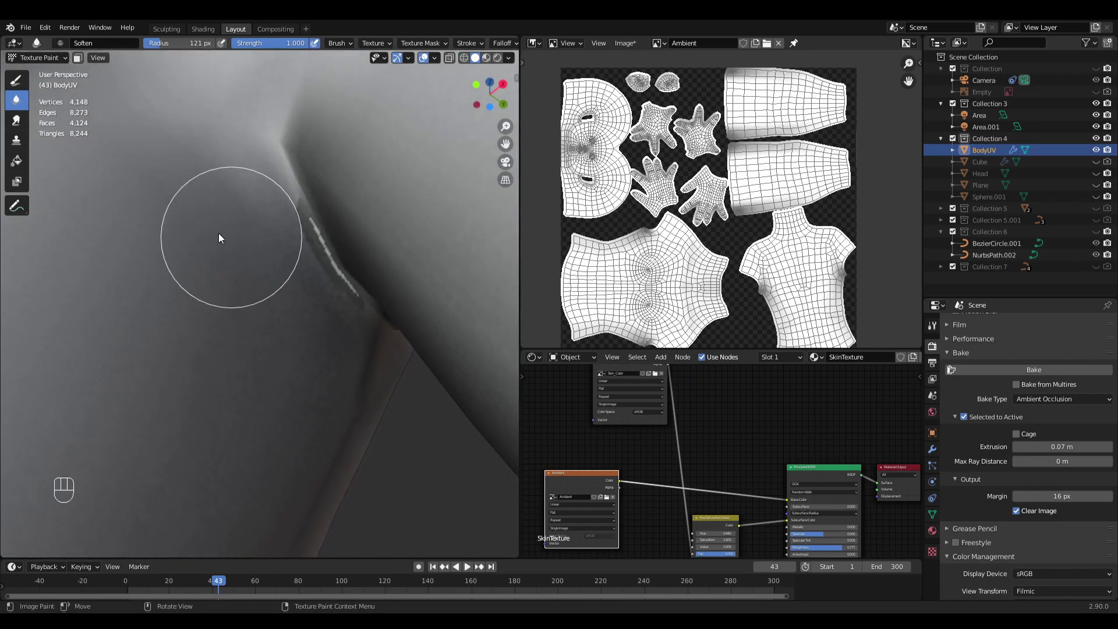
click(16, 121)
key(f)
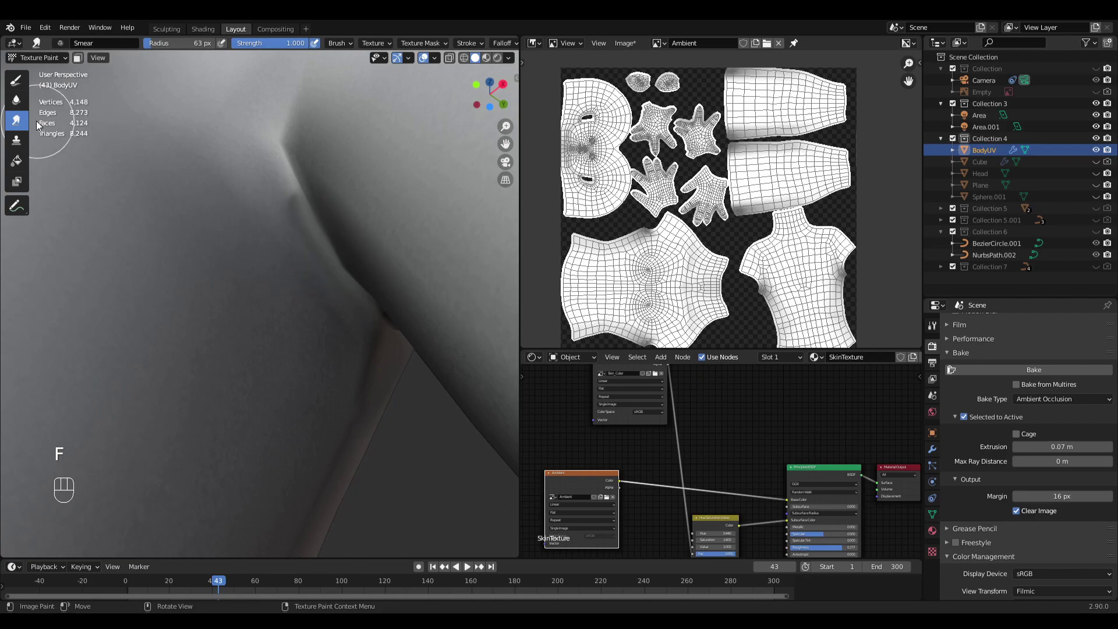
Step: Soften the ambient occlusion around the armpit and upper arm with the brush radius set to 133 px
click(17, 99)
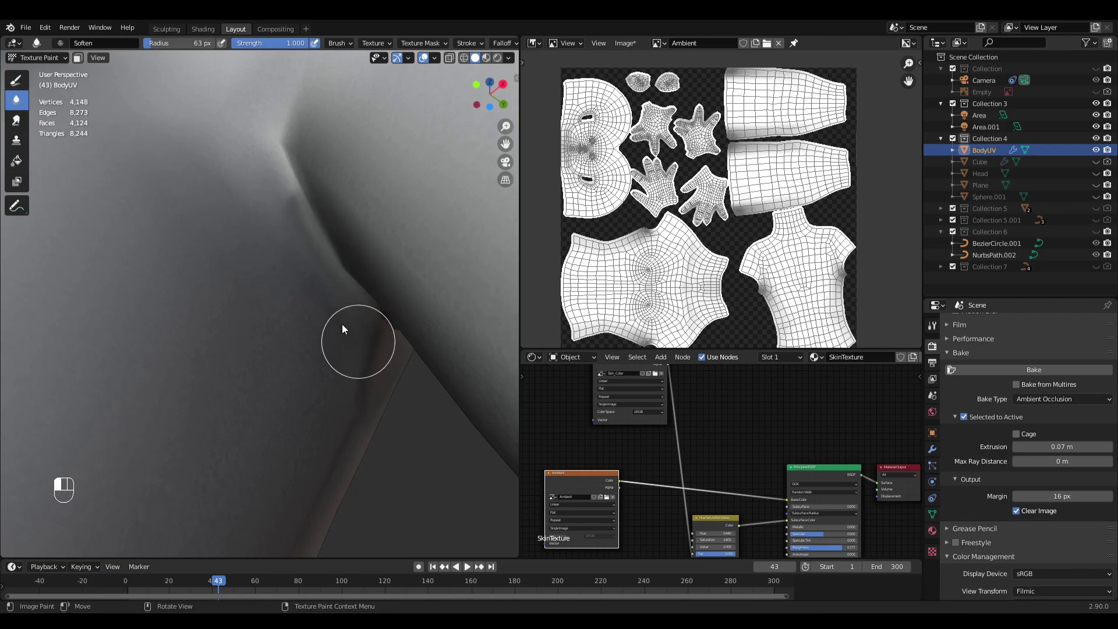
scroll(304, 371, down, 3)
key(f)
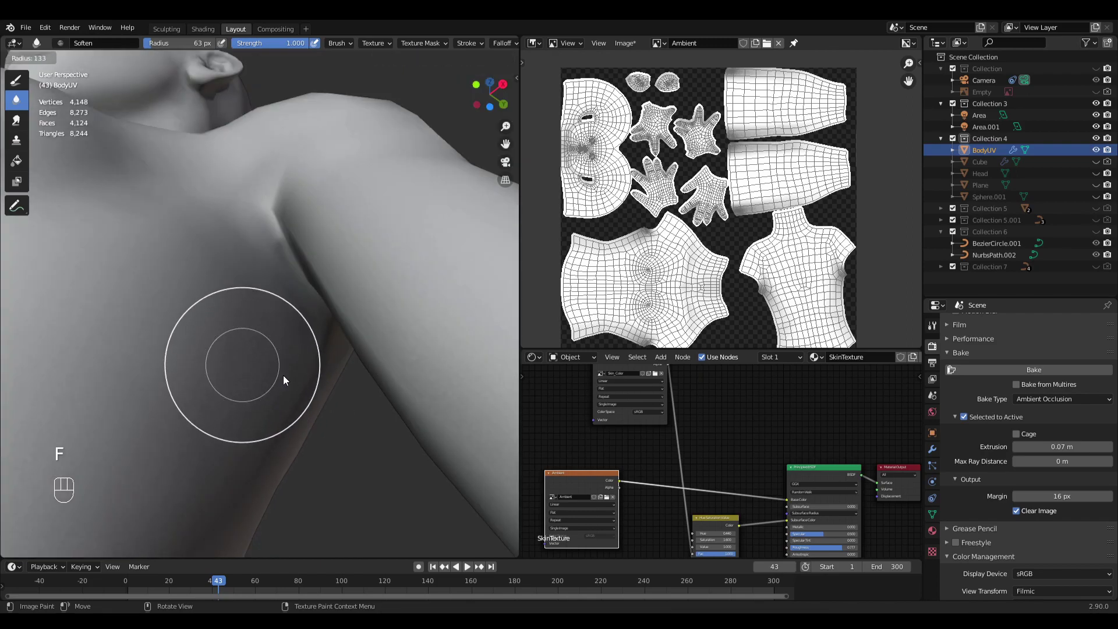
click(296, 396)
scroll(273, 390, up, 2)
middle_drag(272, 391, 314, 205)
scroll(280, 373, down, 5)
scroll(366, 262, up, 3)
middle_drag(314, 205, 310, 246)
scroll(344, 217, up, 2)
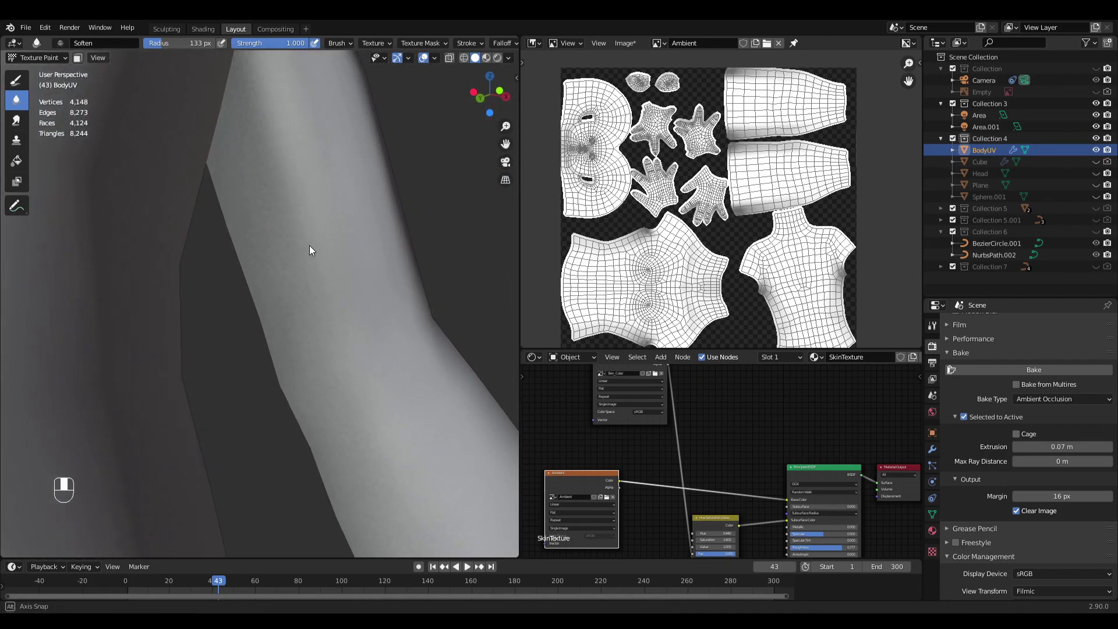
scroll(276, 212, down, 4)
middle_drag(276, 212, 275, 326)
scroll(309, 251, down, 2)
Step: Return BodyUV to Object Mode and save the Ambient image
click(43, 55)
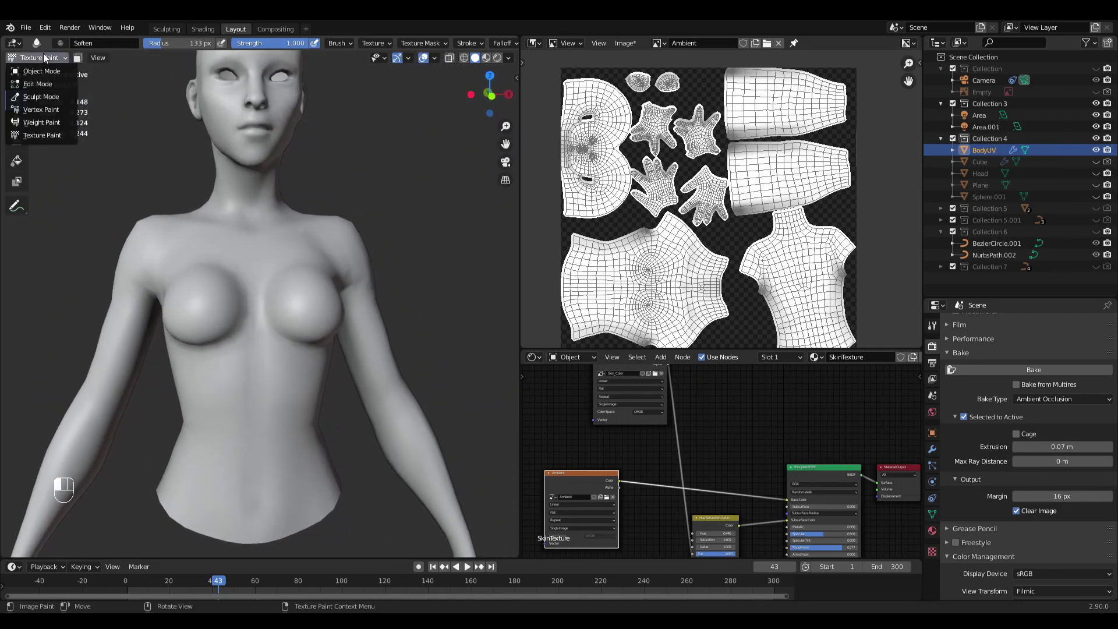
click(39, 65)
shift+middle_drag(337, 213, 345, 233)
key(alt+s)
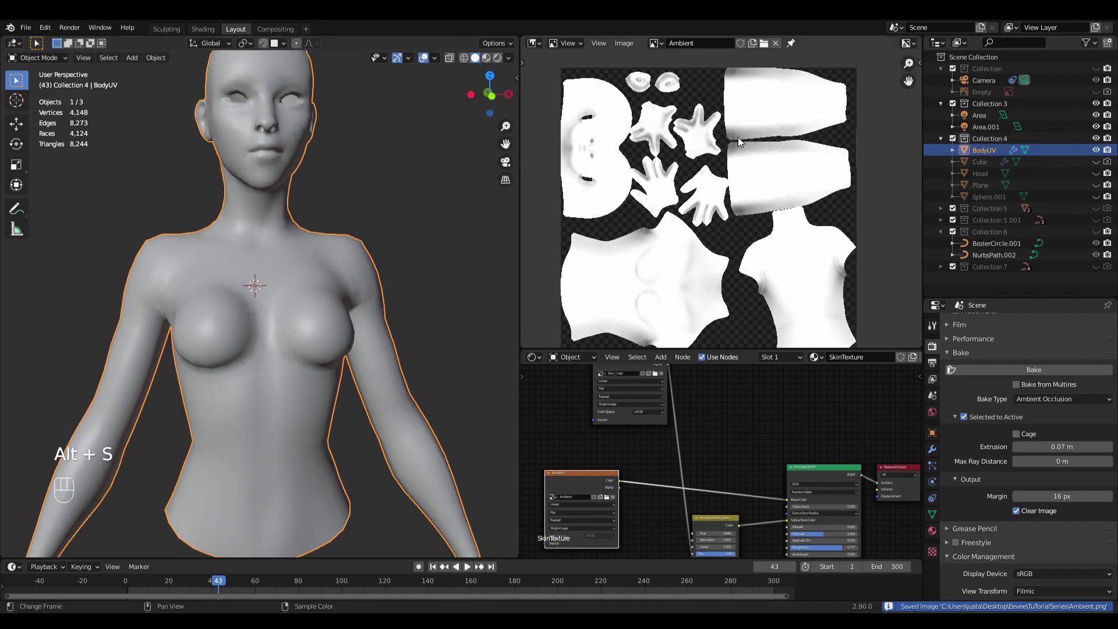
Step: Enlarge the node editor and stack the Skin_Color node above the Ambient node, leaving room before the Principled BSDF
drag(749, 349, 750, 214)
middle_drag(704, 333, 707, 279)
drag(588, 358, 526, 362)
middle_drag(677, 308, 713, 335)
scroll(793, 306, down, 2)
scroll(713, 339, up, 1)
drag(683, 283, 615, 327)
drag(756, 427, 793, 421)
drag(581, 327, 545, 322)
scroll(621, 332, up, 1)
drag(627, 391, 627, 391)
middle_drag(779, 351, 730, 359)
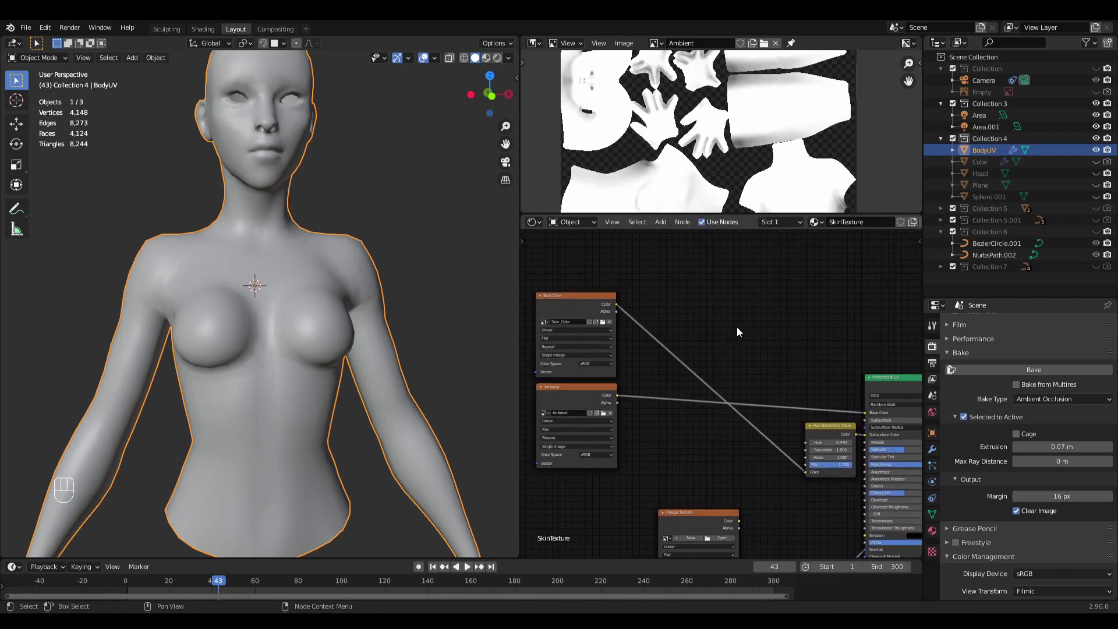
Step: Add a MixRGB node between the Skin_Color texture and the Principled BSDF
key(shift+a)
mouse_move(736, 326)
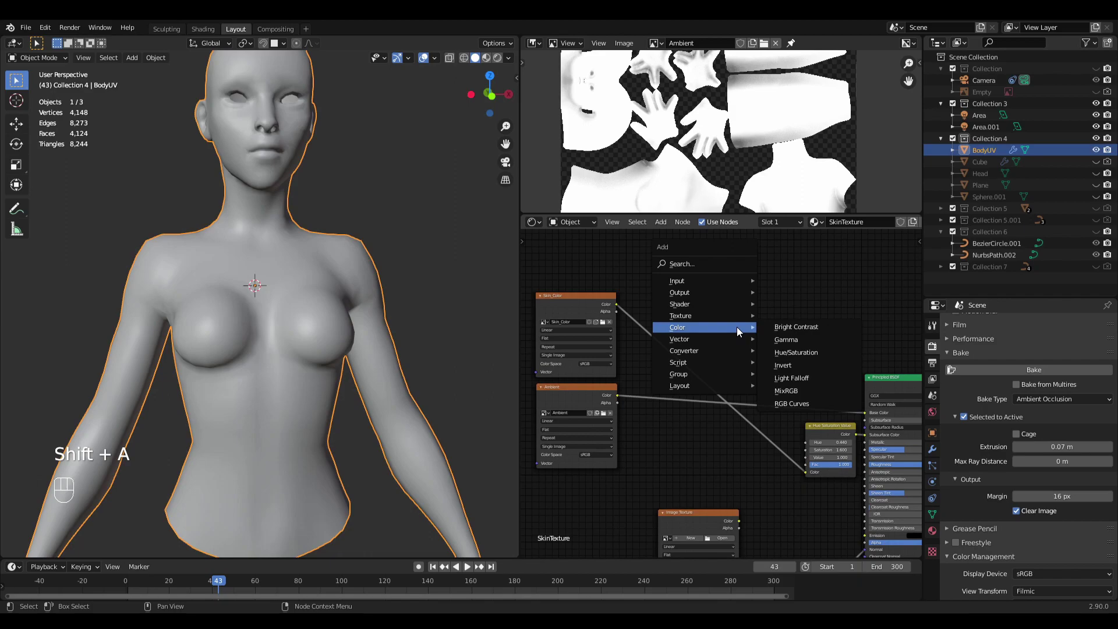
click(804, 393)
click(720, 317)
scroll(670, 382, up, 1)
middle_drag(670, 382, 682, 380)
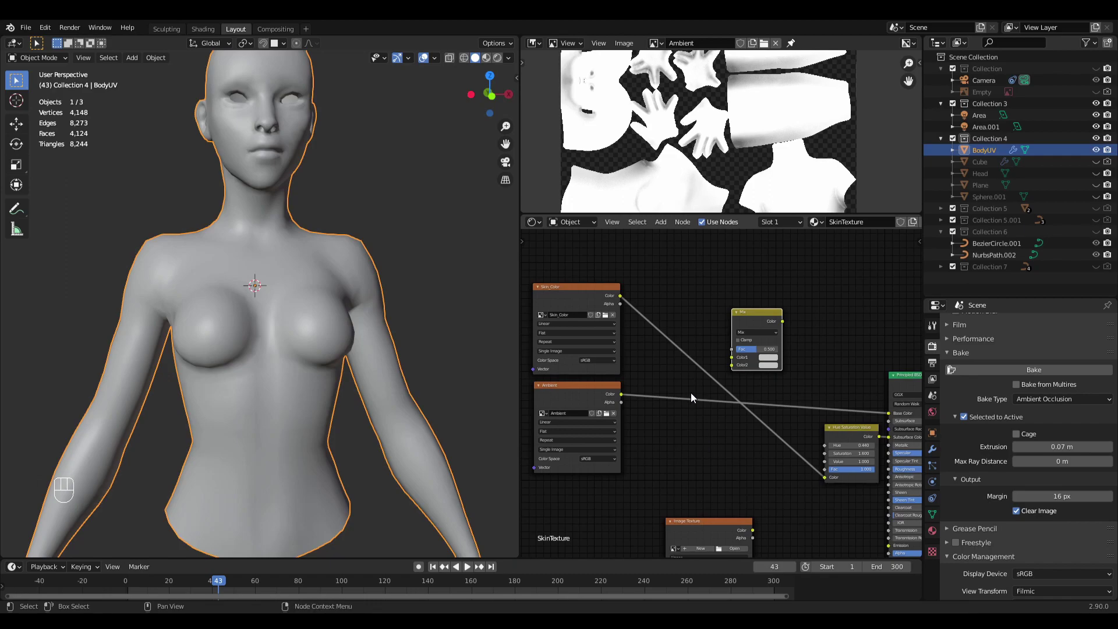
Step: Add a ColorRamp node below the Mix node
key(shift+a)
mouse_move(731, 438)
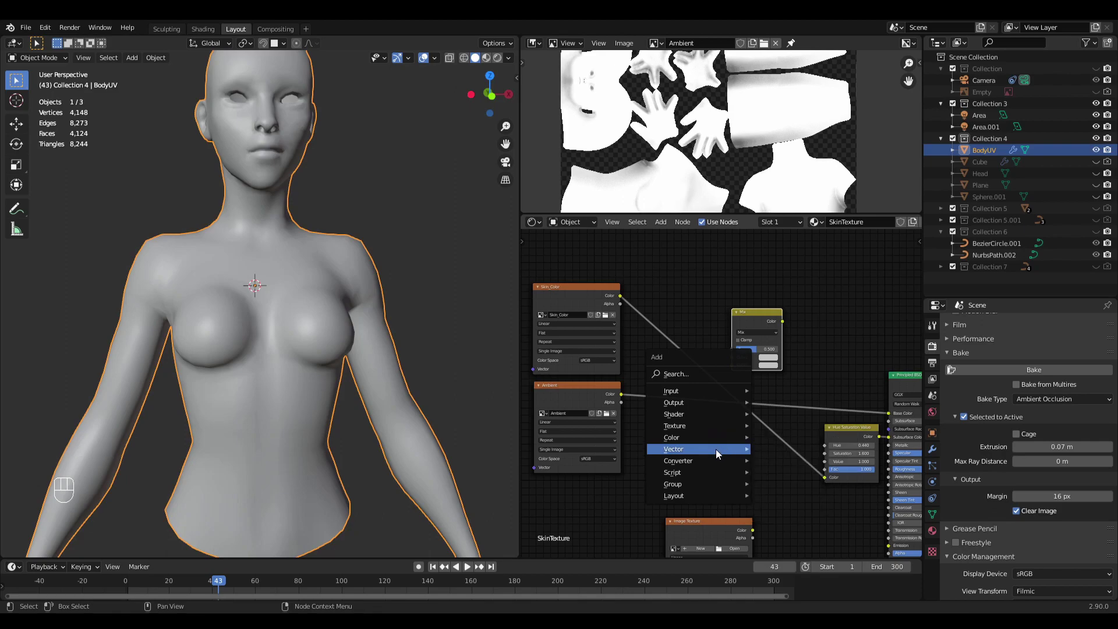
mouse_move(710, 458)
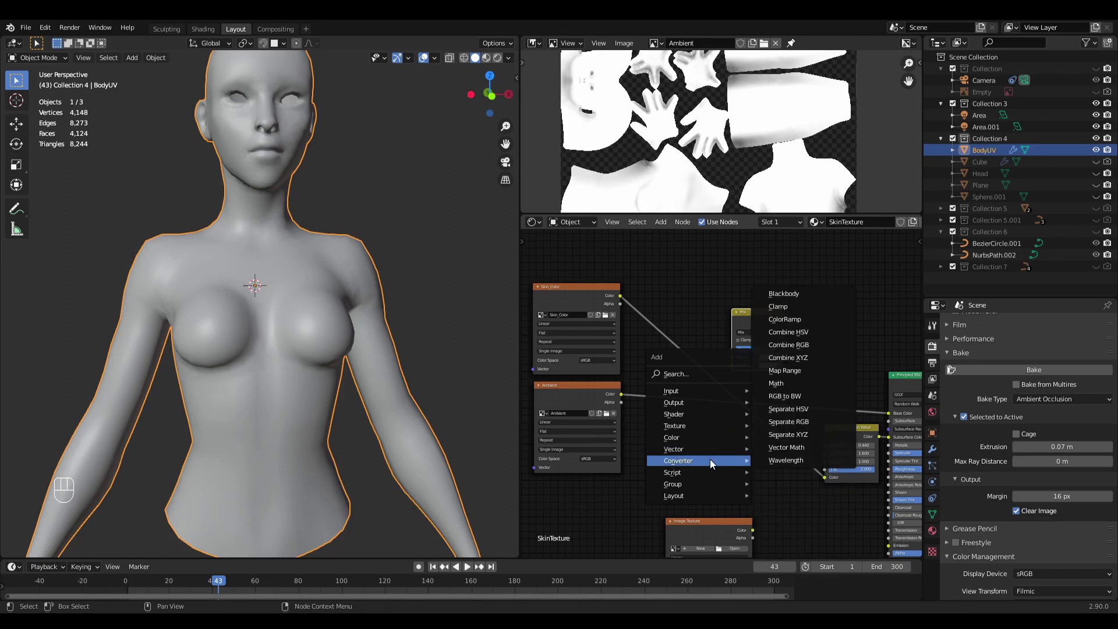
click(786, 319)
click(656, 420)
scroll(740, 375, up, 2)
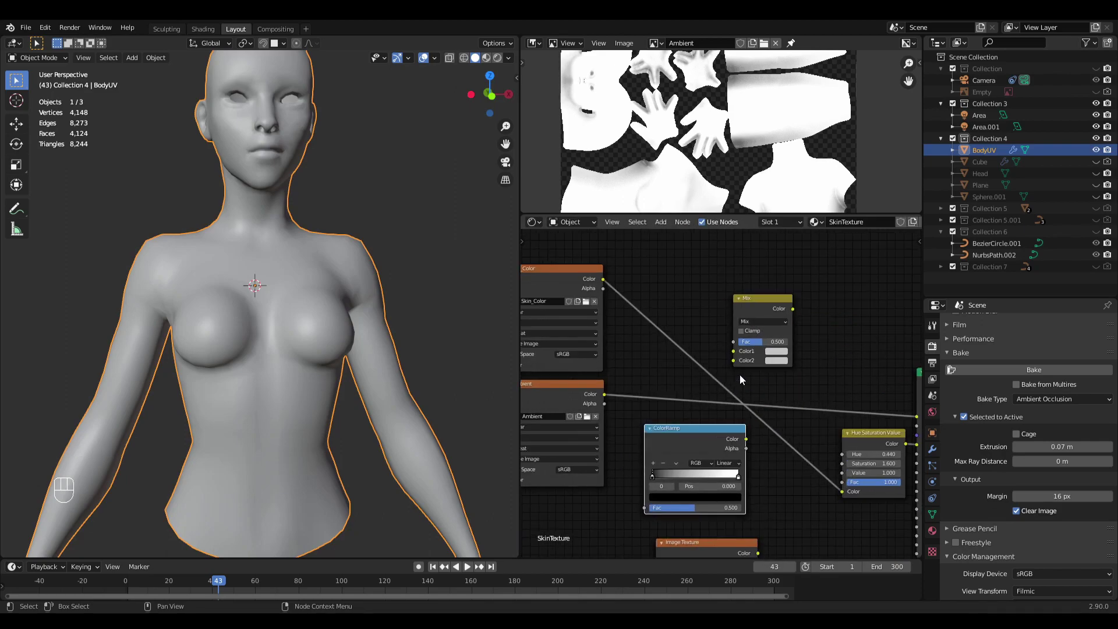
Step: Connect Skin_Color to the Mix node's Color1 and Ambient to Color2, and set its blend mode to Multiply
drag(615, 281, 746, 352)
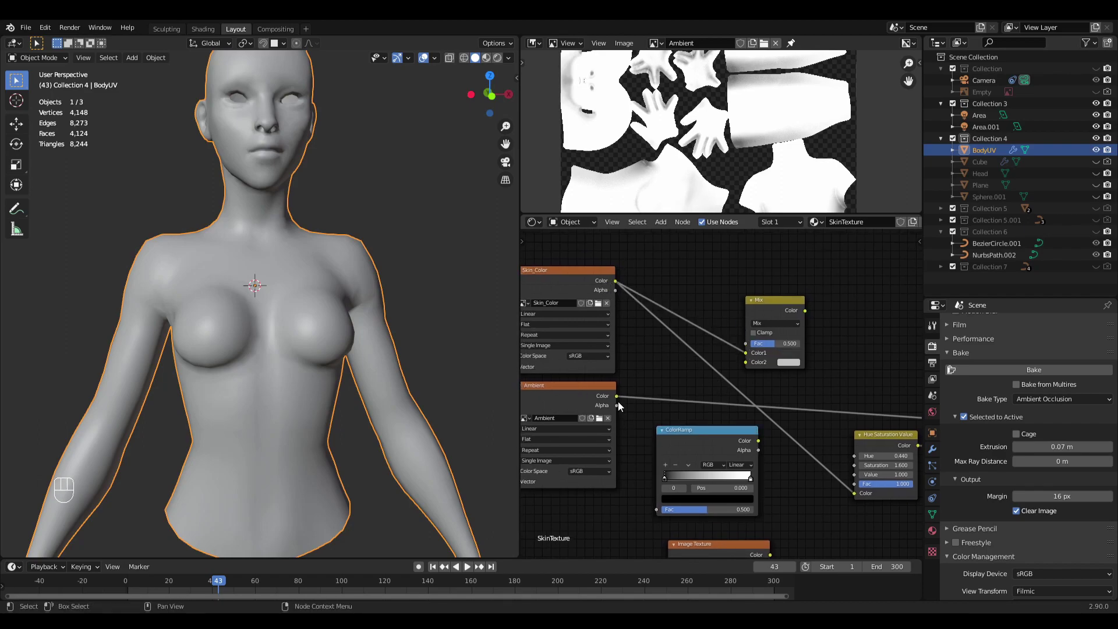
drag(616, 396, 749, 366)
middle_drag(667, 408, 732, 411)
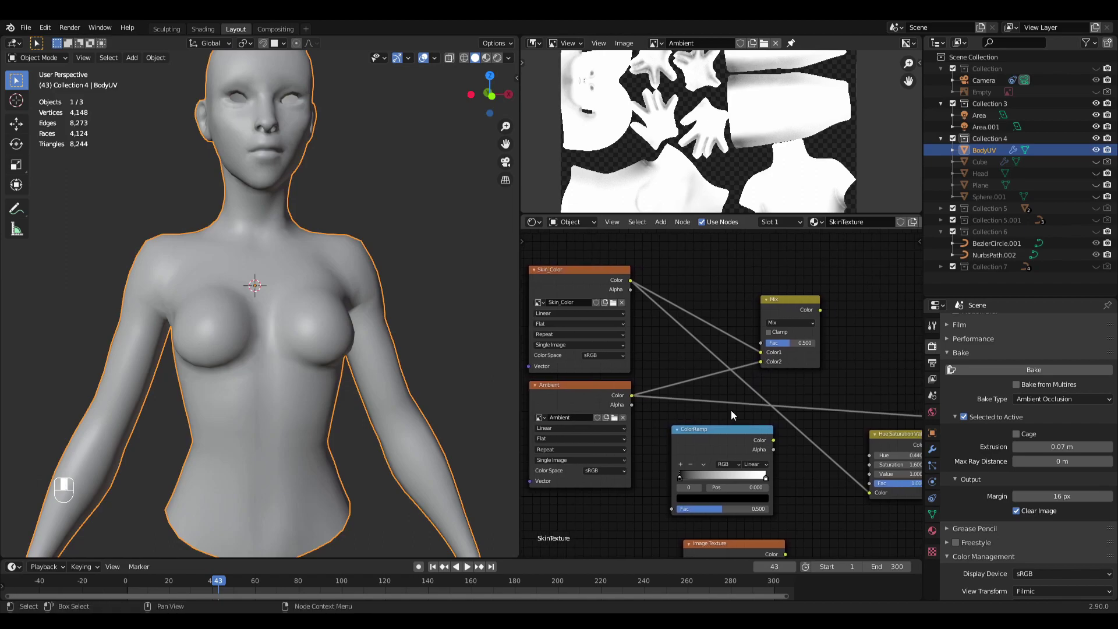
click(790, 324)
click(788, 355)
Step: Insert the ColorRamp into the link between Ambient and the Multiply node's Color2, spacing the nodes out
drag(743, 434, 726, 426)
drag(603, 394, 622, 415)
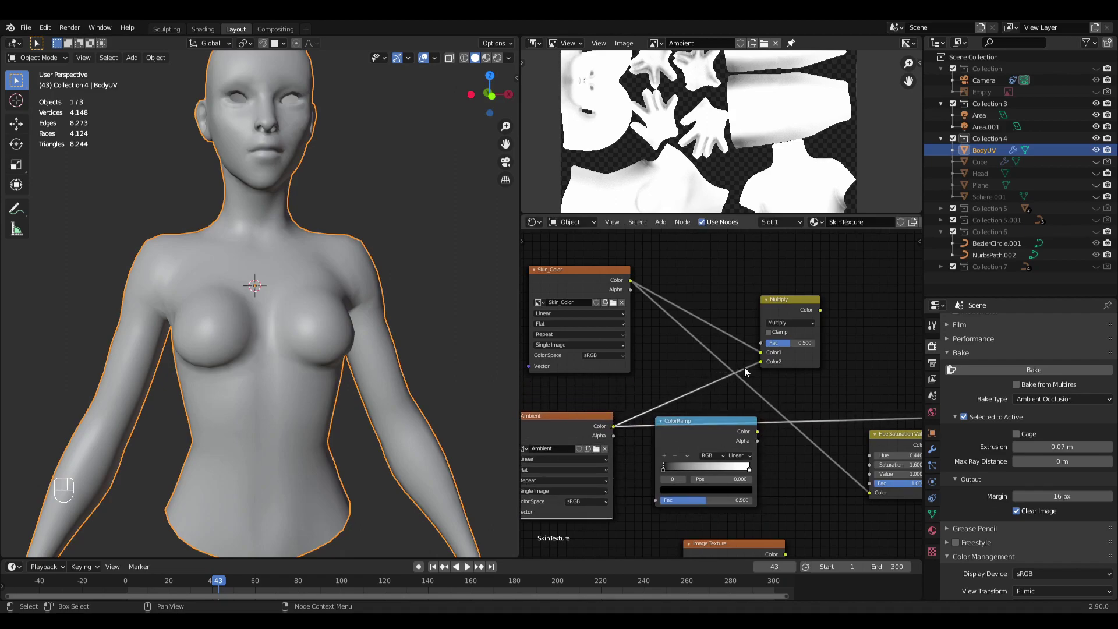
drag(742, 421, 734, 368)
drag(816, 308, 838, 264)
drag(704, 376, 705, 337)
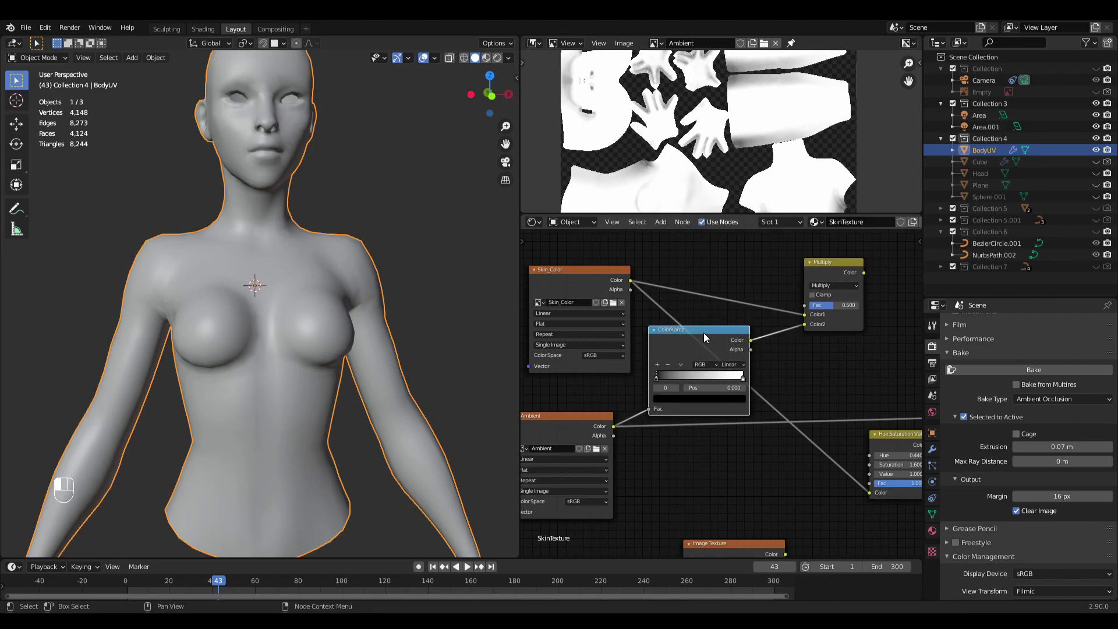
scroll(708, 374, up, 2)
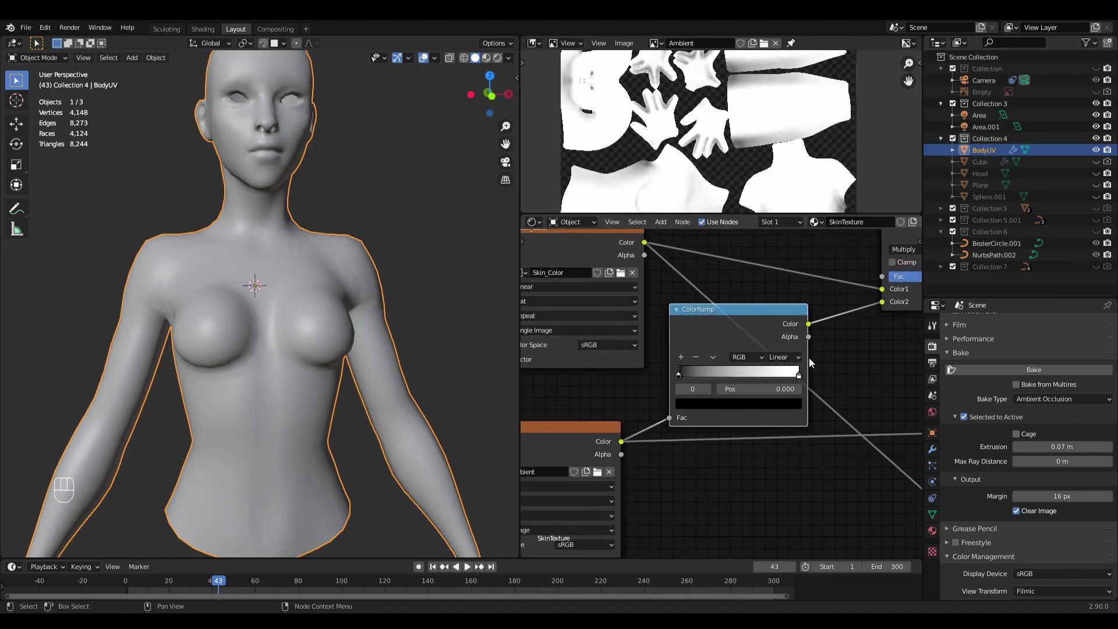
Step: Preview the Multiply node's output on the body through a Viewer in Material Preview shading, and save the file
middle_drag(851, 364, 730, 364)
scroll(732, 365, down, 4)
ctrl+shift+click(784, 265)
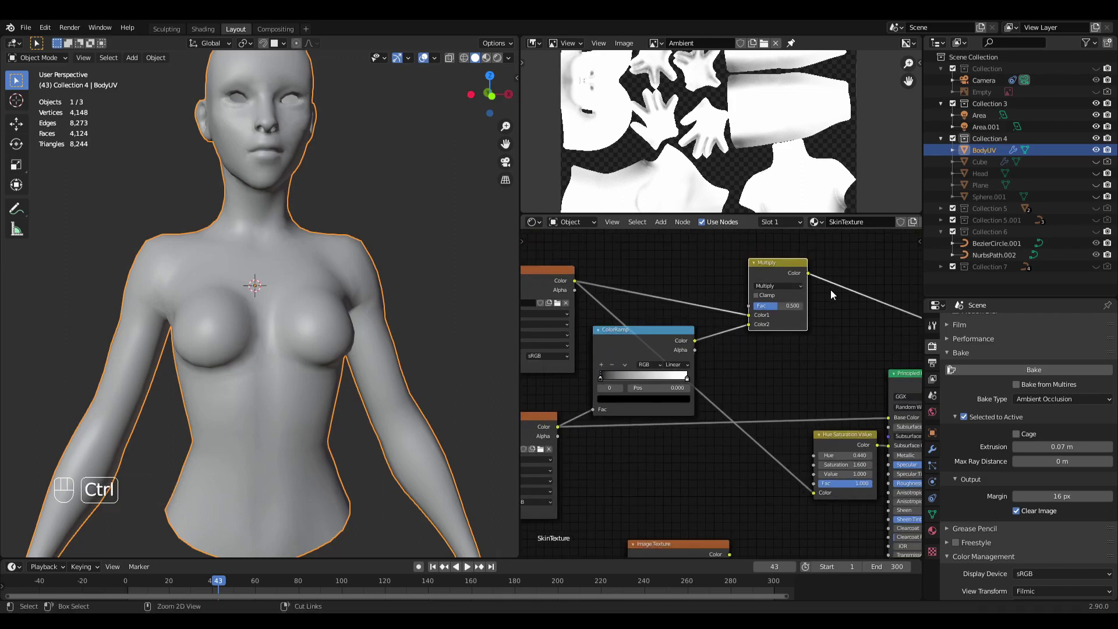
scroll(896, 341, down, 4)
middle_drag(895, 341, 767, 351)
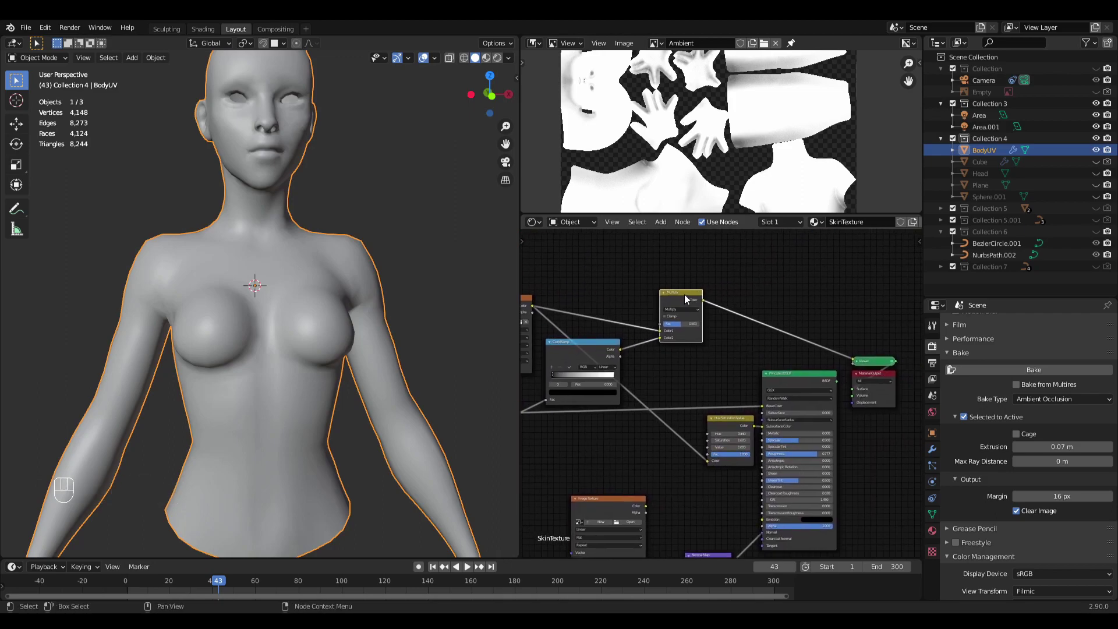
click(486, 58)
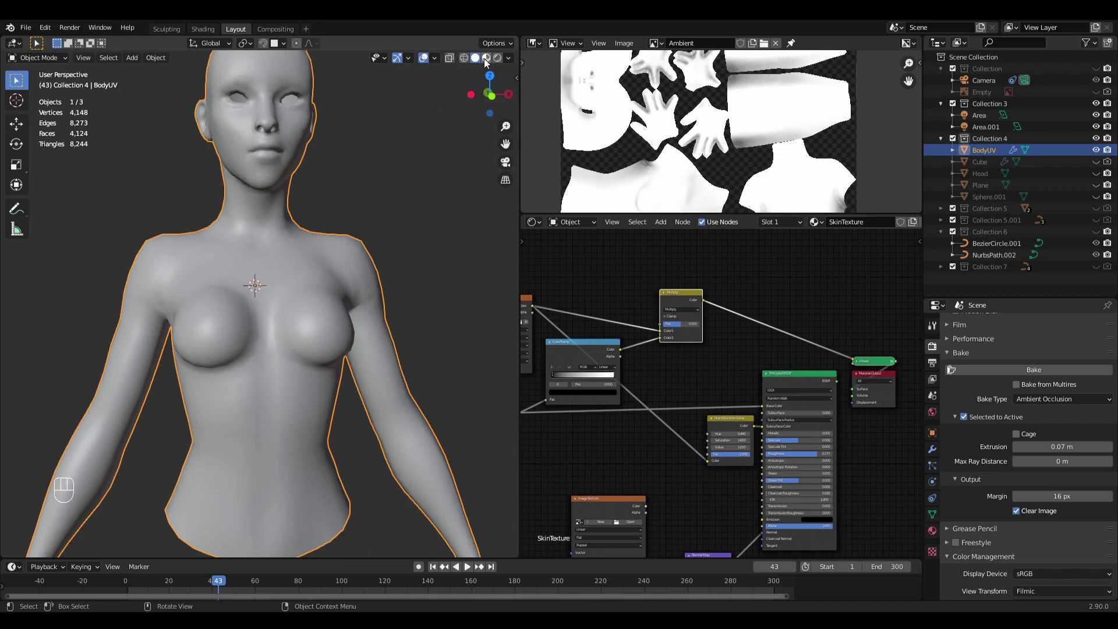
key(alt+a)
middle_drag(435, 259, 415, 274)
key(ctrl+s)
scroll(409, 256, down, 3)
middle_drag(456, 227, 381, 282)
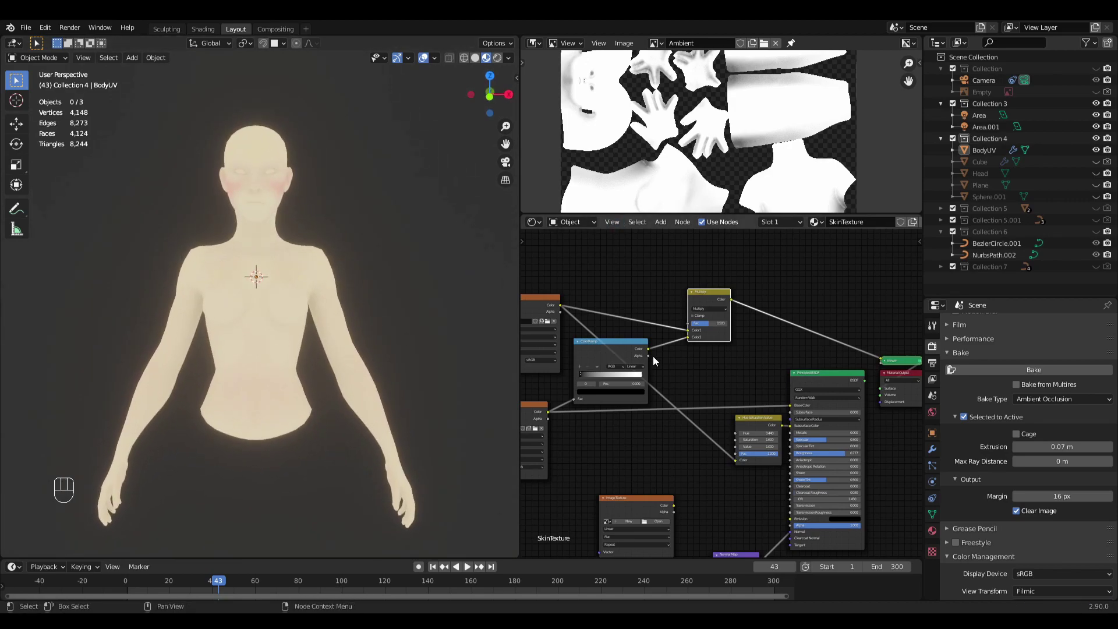
Step: Change the ColorRamp's black stop to dark brown and reposition the Ambient node beside it
middle_drag(624, 308, 690, 303)
scroll(697, 337, up, 1)
scroll(697, 343, up, 6)
middle_drag(628, 404, 678, 418)
scroll(284, 324, up, 4)
middle_drag(386, 341, 375, 330)
shift+middle_drag(376, 330, 353, 343)
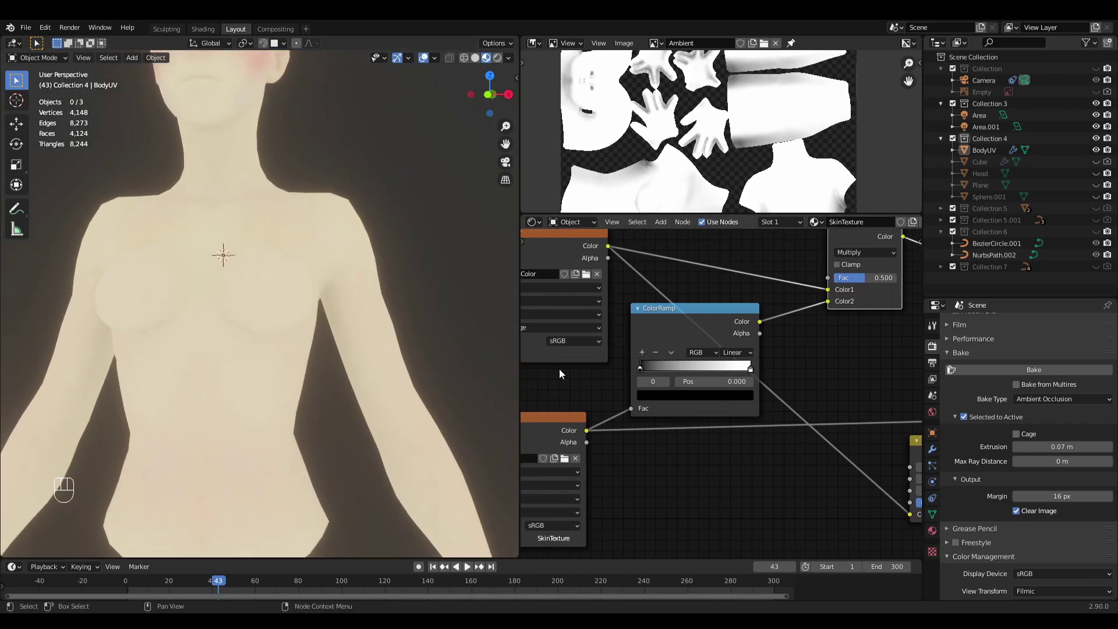
click(669, 395)
mouse_move(728, 293)
mouse_down()
mouse_move(729, 259)
mouse_move(732, 300)
mouse_up()
click(669, 302)
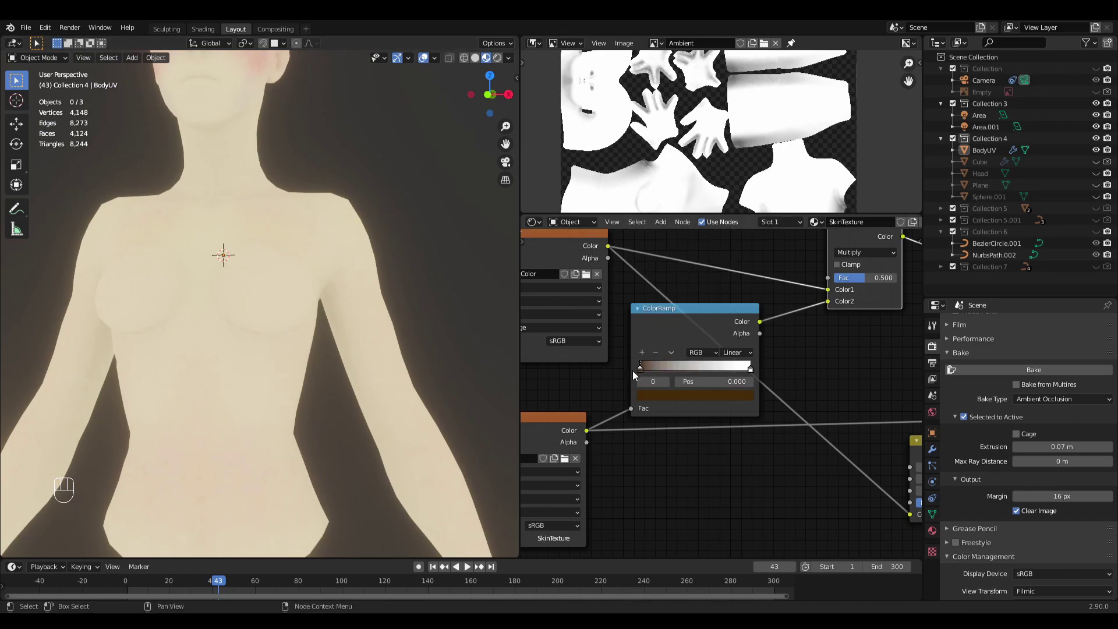
scroll(627, 374, down, 2)
drag(630, 402, 636, 401)
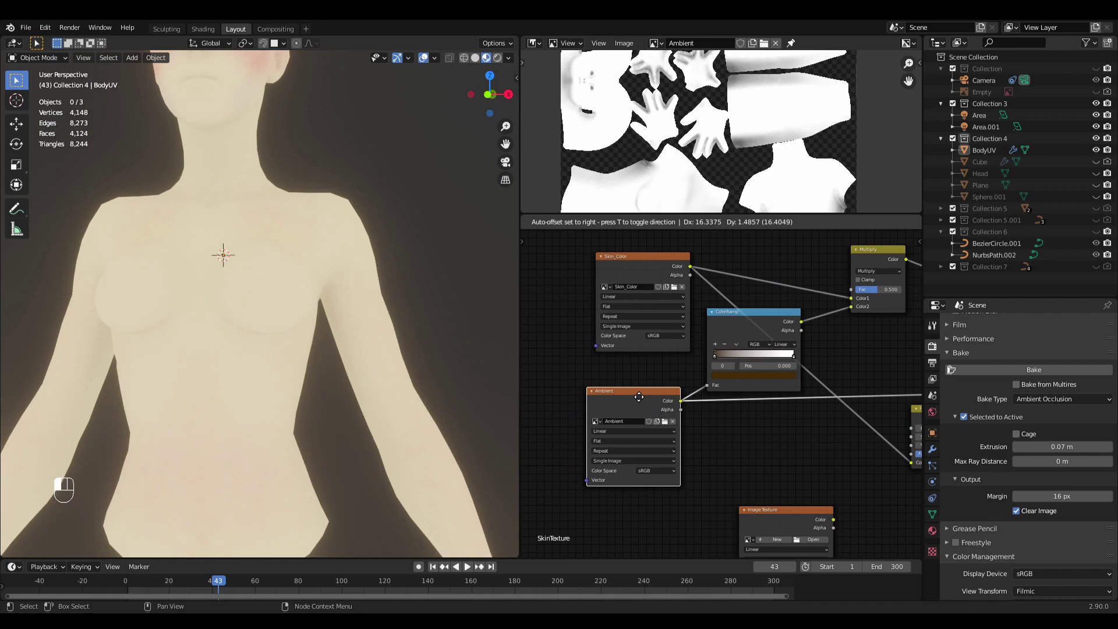
Step: Compare the body's previewed color with its Solid shading, and return to Material Preview
middle_drag(408, 326, 387, 305)
scroll(419, 334, down, 3)
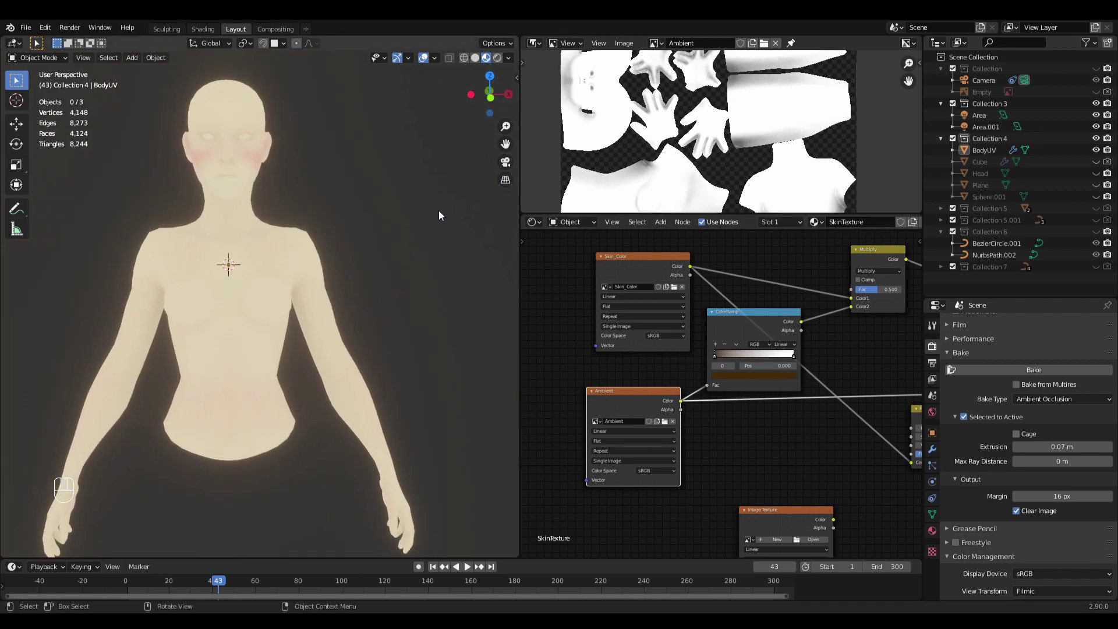
click(475, 58)
middle_drag(439, 124, 414, 225)
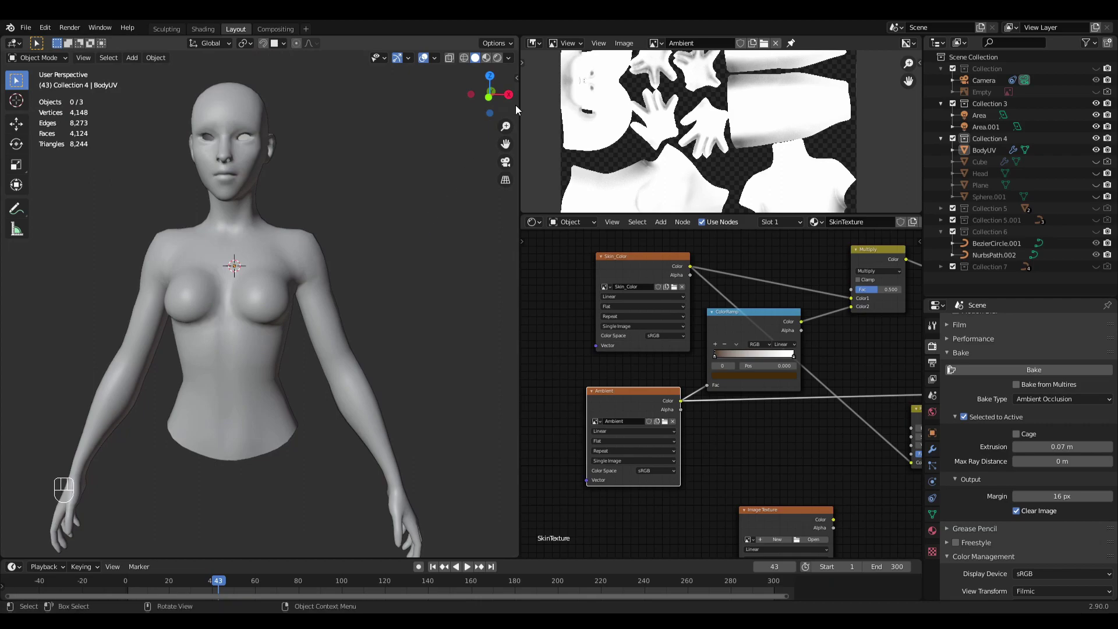
click(487, 58)
Step: Route the Principled BSDF back to the Material Output and connect the Multiply node's Color to its Base Color
middle_drag(841, 332, 591, 264)
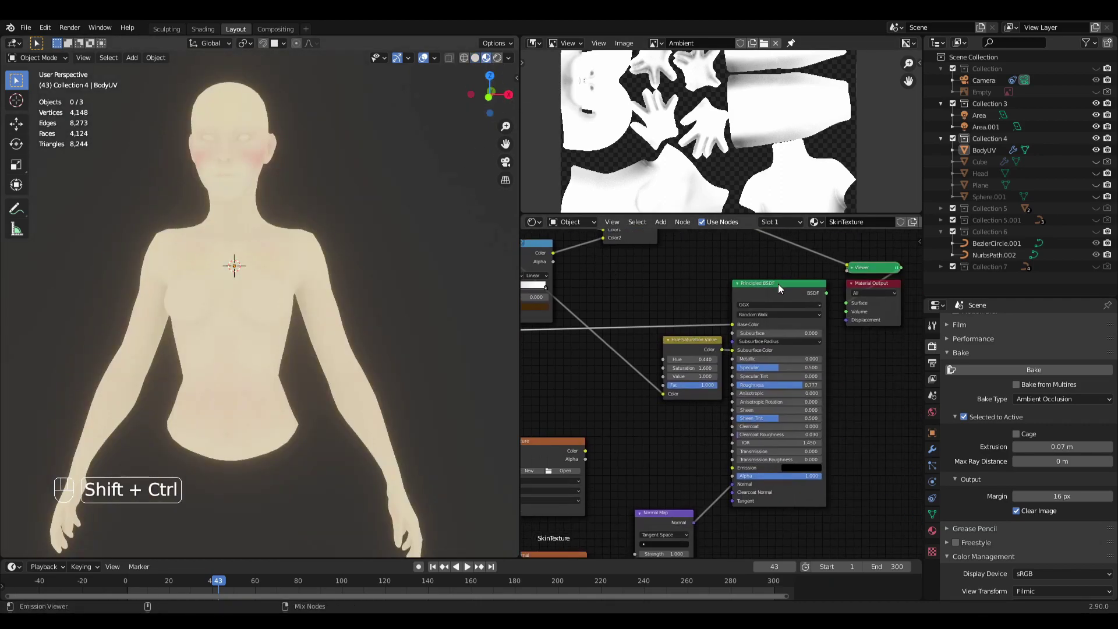
ctrl+shift+click(778, 284)
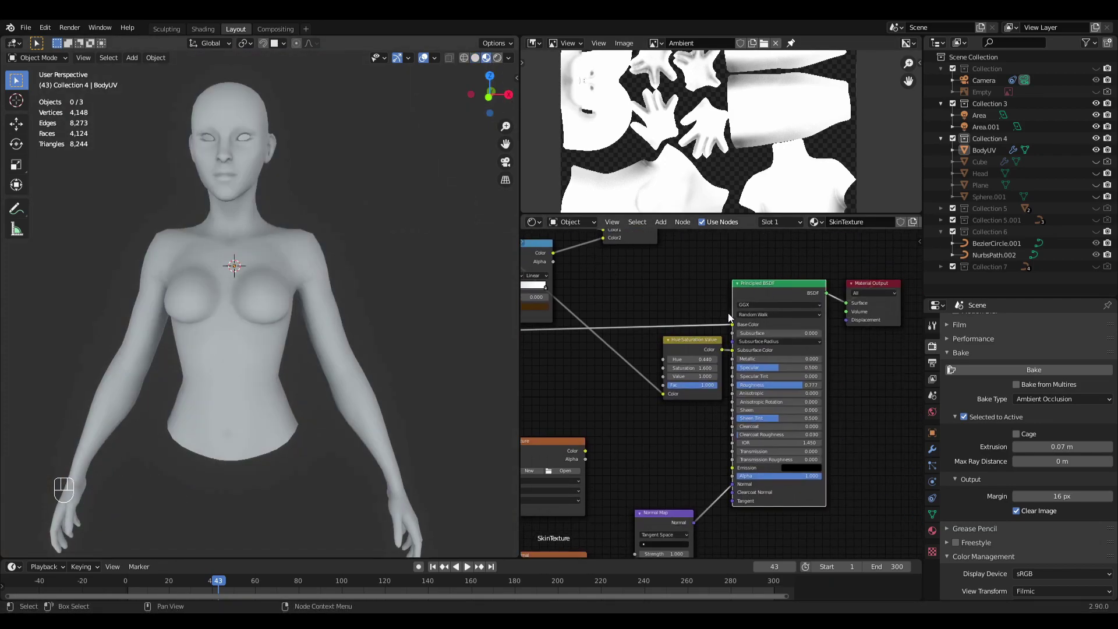
middle_drag(675, 310, 709, 391)
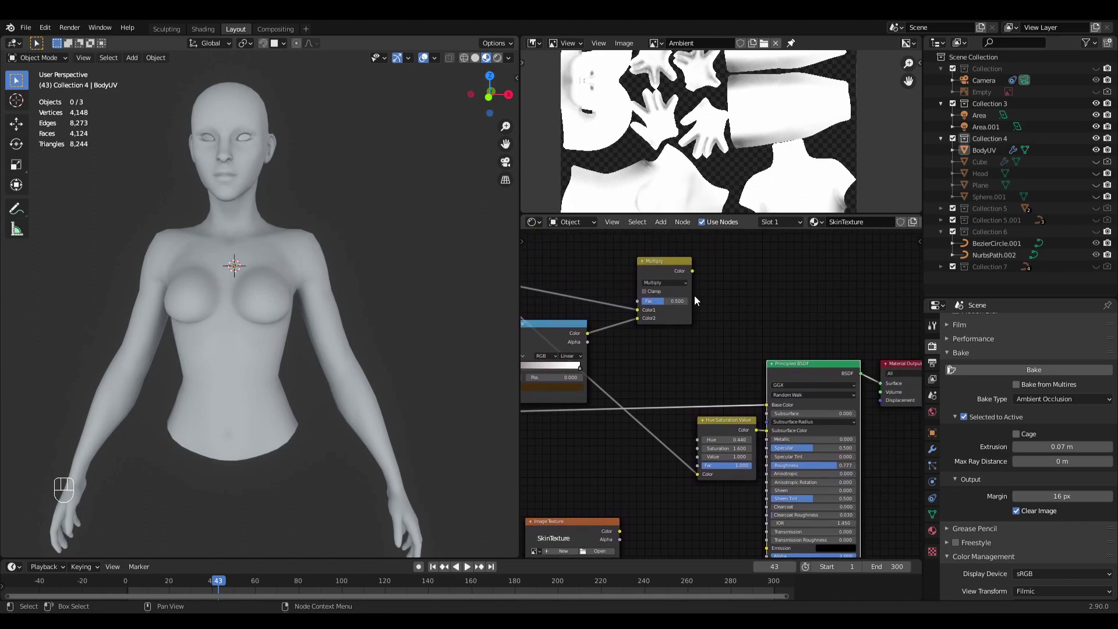
drag(694, 273, 727, 282)
drag(770, 410, 768, 406)
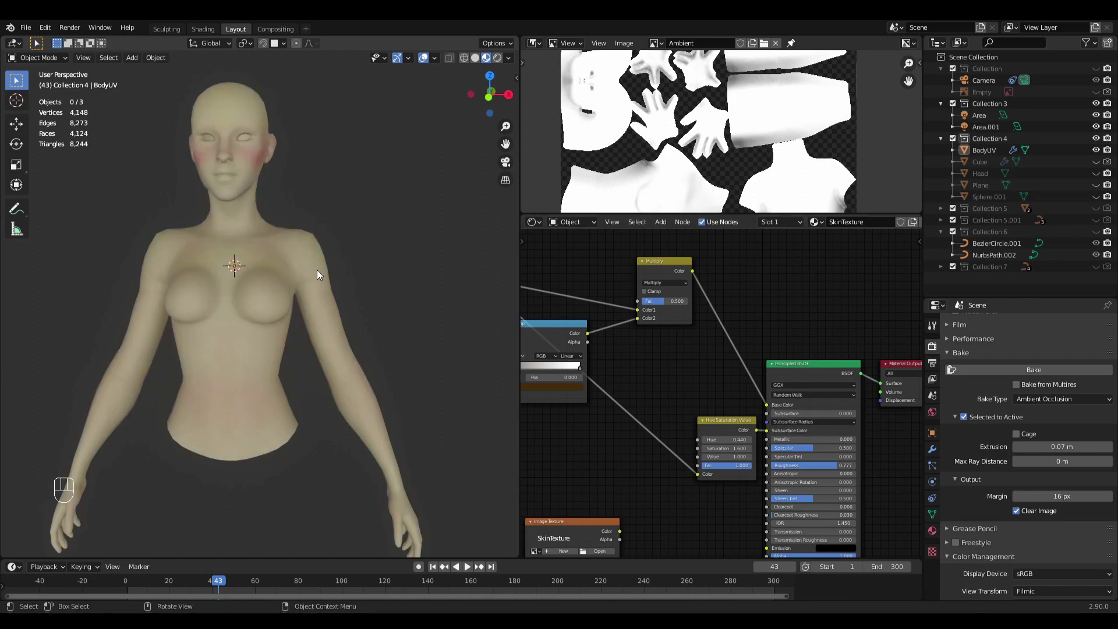
Step: Shift the ColorRamp's dark brown stop to position 0.291 and inspect the darker shading on the body
middle_drag(321, 270, 344, 292)
scroll(344, 291, up, 3)
mouse_move(386, 326)
shift+middle_down()
mouse_move(390, 281)
mouse_move(417, 297)
mouse_move(396, 321)
shift+middle_up()
middle_drag(582, 415, 686, 422)
scroll(646, 402, up, 5)
middle_drag(629, 382, 705, 384)
scroll(709, 429, up, 5)
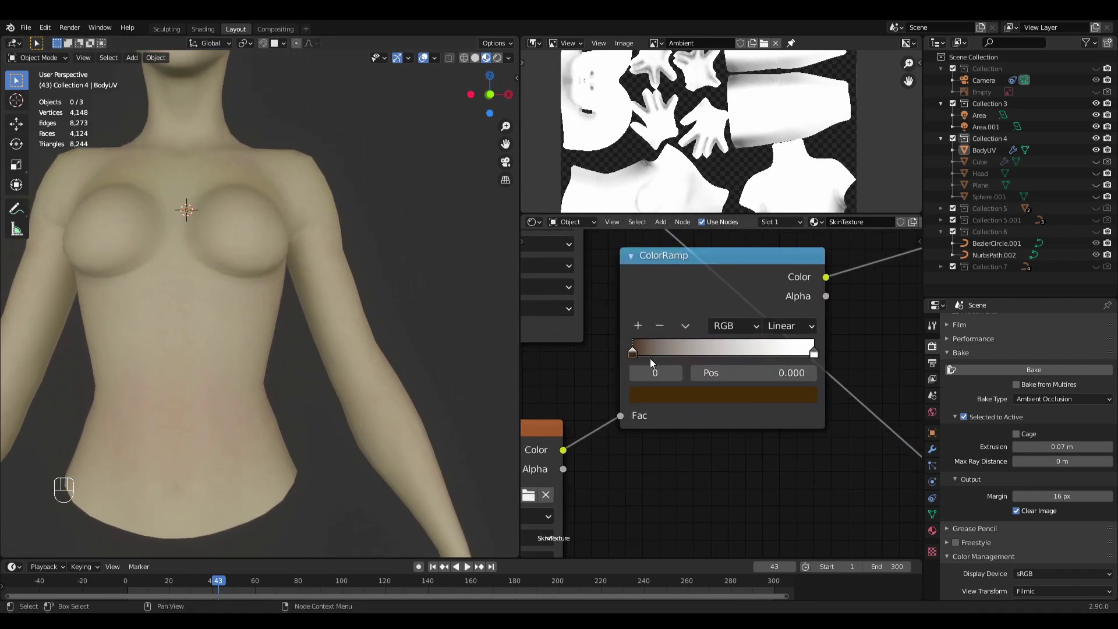
drag(635, 353, 693, 351)
shift+middle_drag(364, 431, 303, 195)
middle_drag(445, 284, 308, 410)
scroll(331, 284, down, 5)
scroll(322, 326, up, 4)
middle_drag(321, 326, 338, 355)
scroll(270, 329, down, 3)
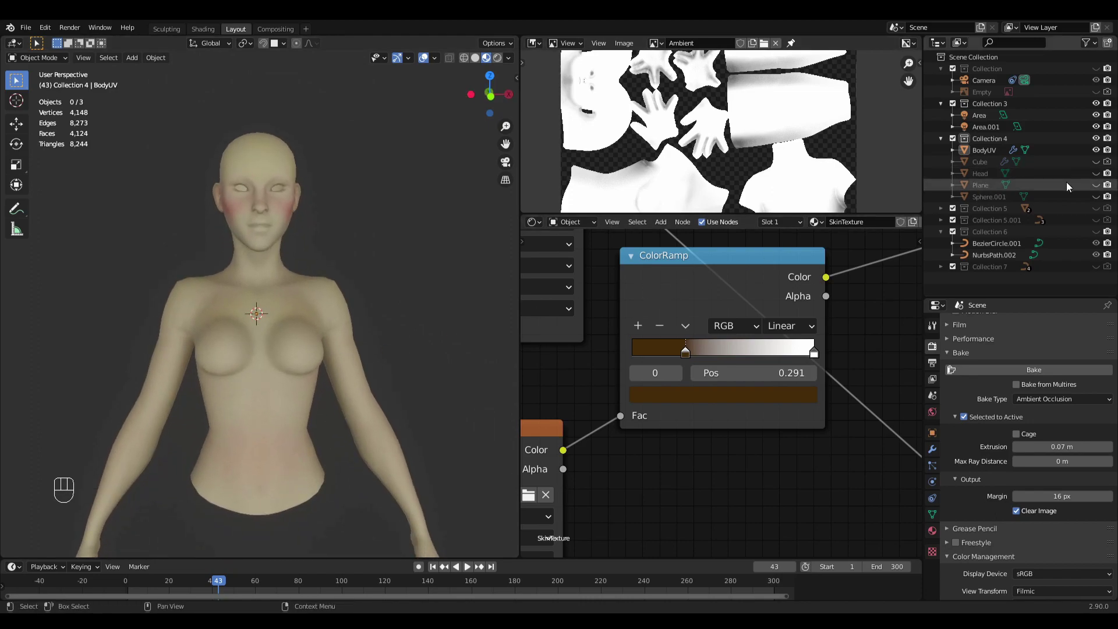
Step: Unhide Sphere.001 so the eyes show, and examine the face up close
click(1096, 196)
middle_drag(389, 317, 403, 291)
shift+middle_drag(389, 230, 393, 349)
scroll(376, 278, up, 4)
middle_drag(376, 279, 411, 270)
scroll(396, 297, up, 4)
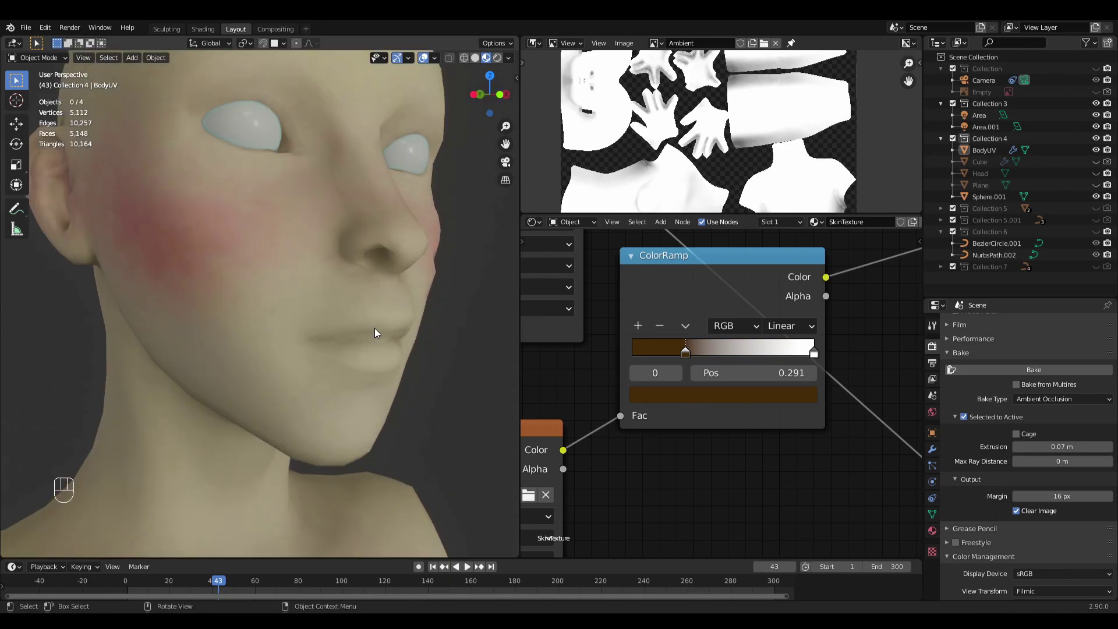
Step: Select the Hue Saturation Value node in the SkinTexture node tree and save the file
scroll(620, 381, down, 5)
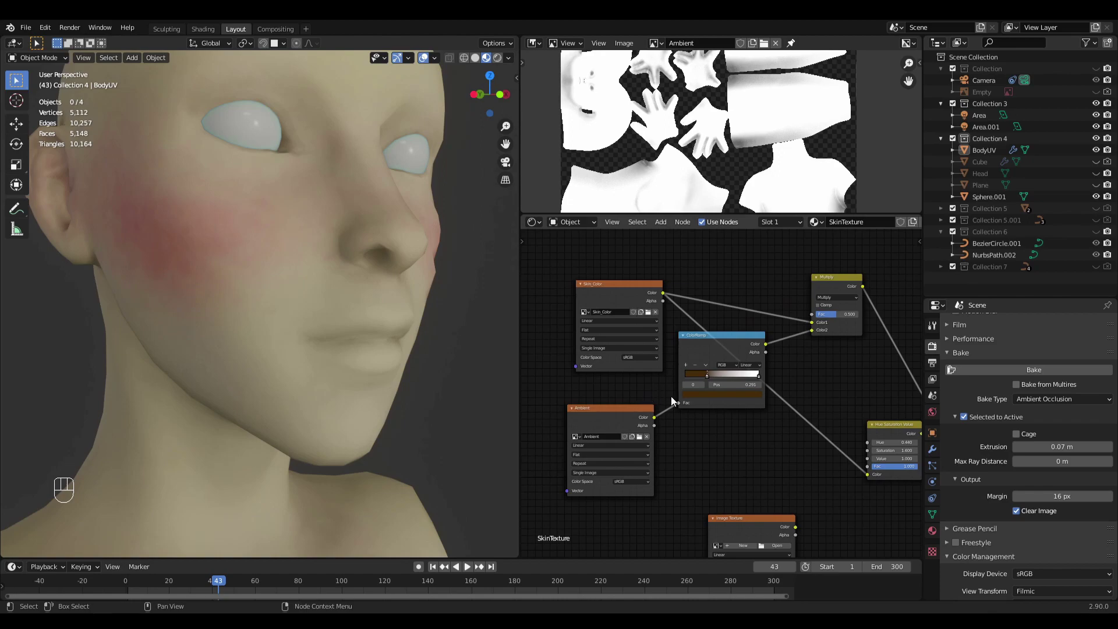
scroll(659, 394, down, 2)
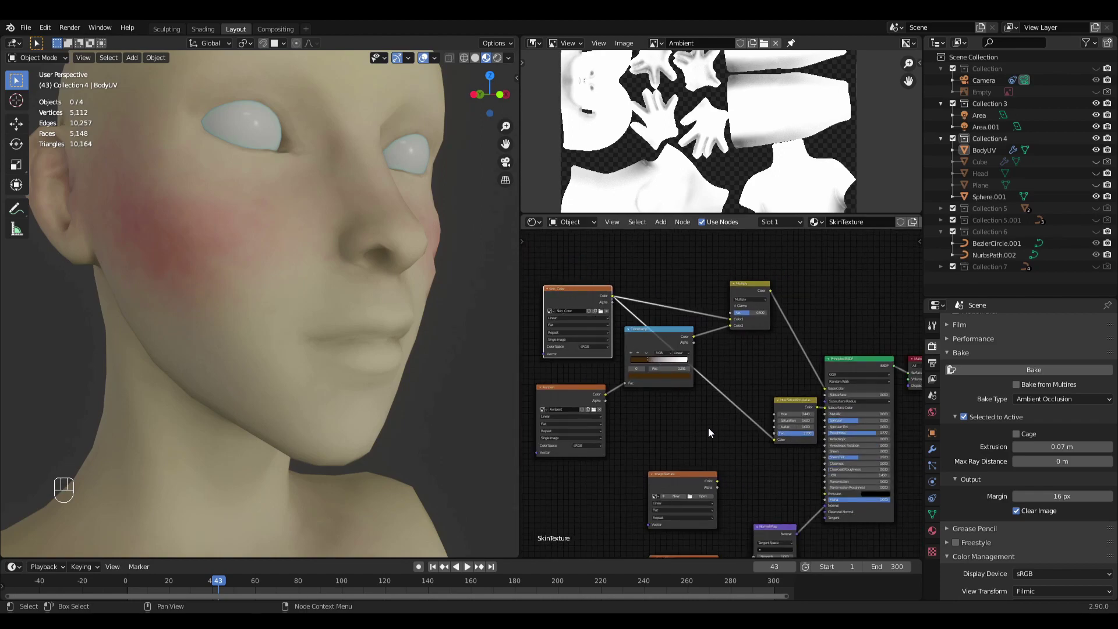
middle_drag(710, 432, 685, 387)
key(alt+a)
click(776, 357)
key(ctrl+s)
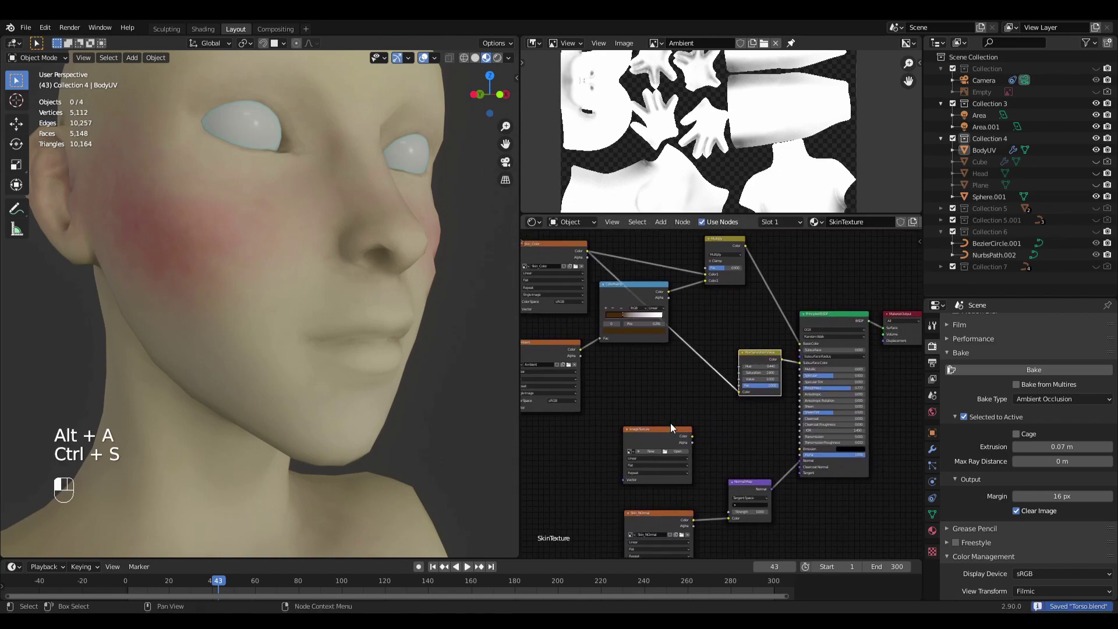
Step: Reposition the empty Image Texture node directly beneath the Ambient texture node
middle_drag(669, 427, 717, 389)
mouse_move(705, 399)
mouse_down()
mouse_move(659, 408)
mouse_move(707, 415)
mouse_up()
middle_drag(757, 423, 726, 398)
scroll(726, 398, up, 4)
scroll(745, 408, up, 2)
drag(671, 383, 609, 383)
scroll(670, 390, down, 6)
middle_drag(669, 391, 750, 395)
drag(688, 394, 617, 375)
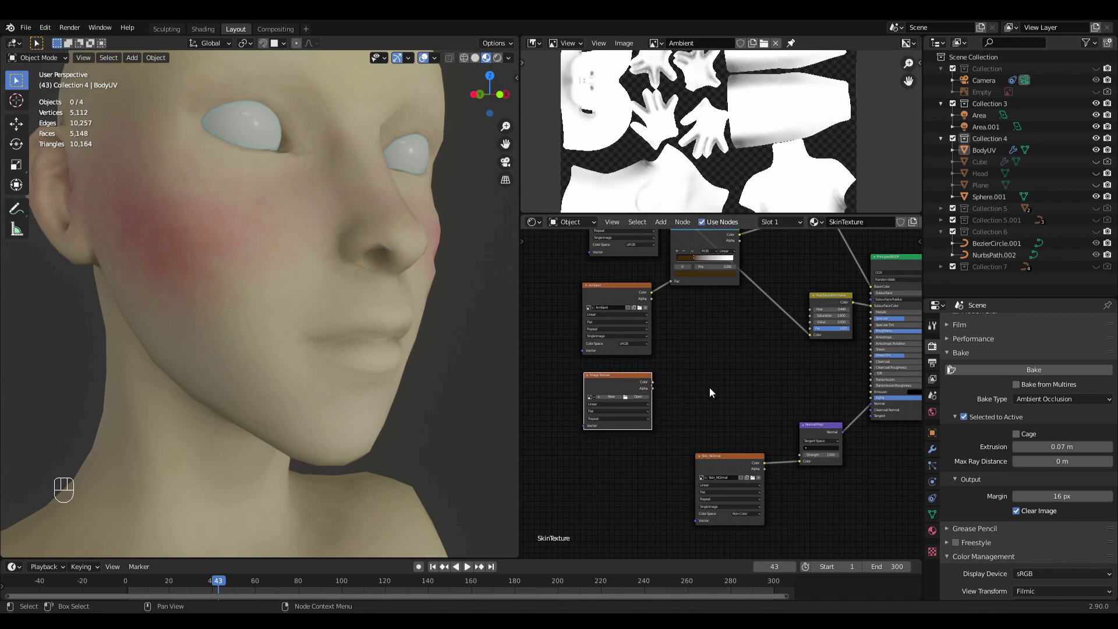
scroll(719, 400, up, 2)
scroll(764, 459, down, 5)
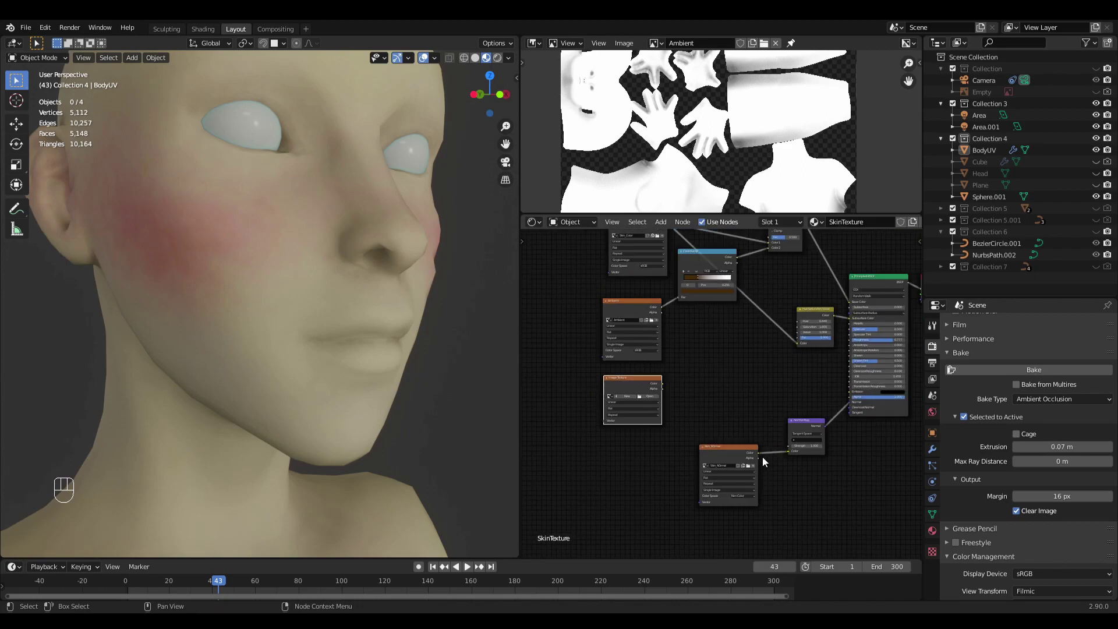
Step: Move the Skin_NOrmal texture and Normal Map nodes lower to free space in the node tree
middle_drag(764, 460, 736, 420)
drag(784, 353, 705, 452)
drag(711, 404, 719, 467)
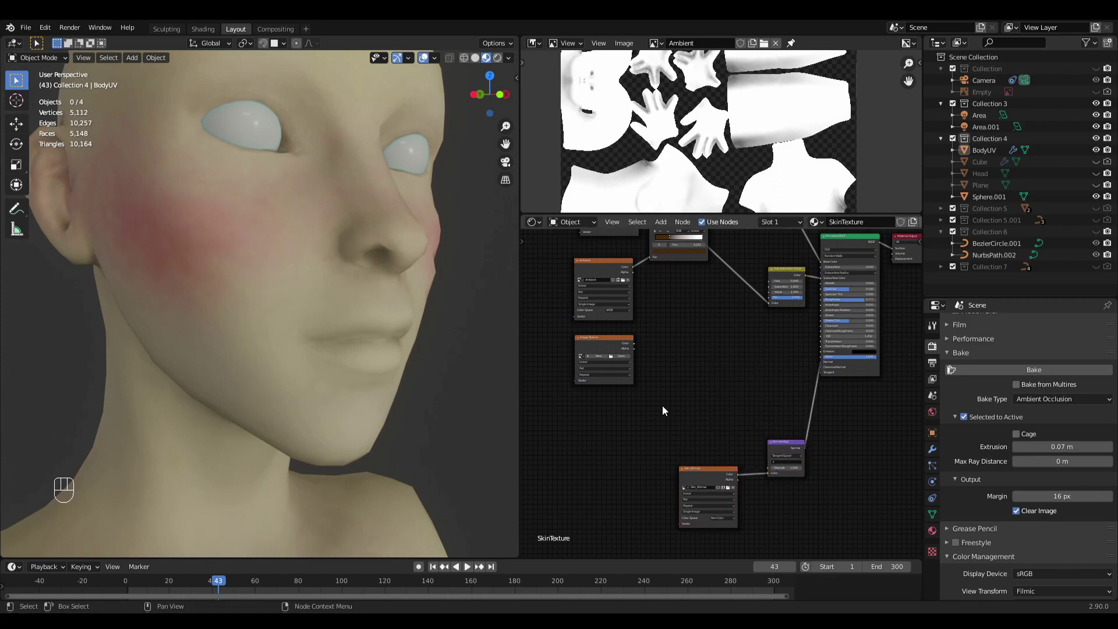
Step: Add a Noise Texture node beneath the empty Image Texture node
scroll(682, 383, up, 2)
key(alt+a)
key(shift+a)
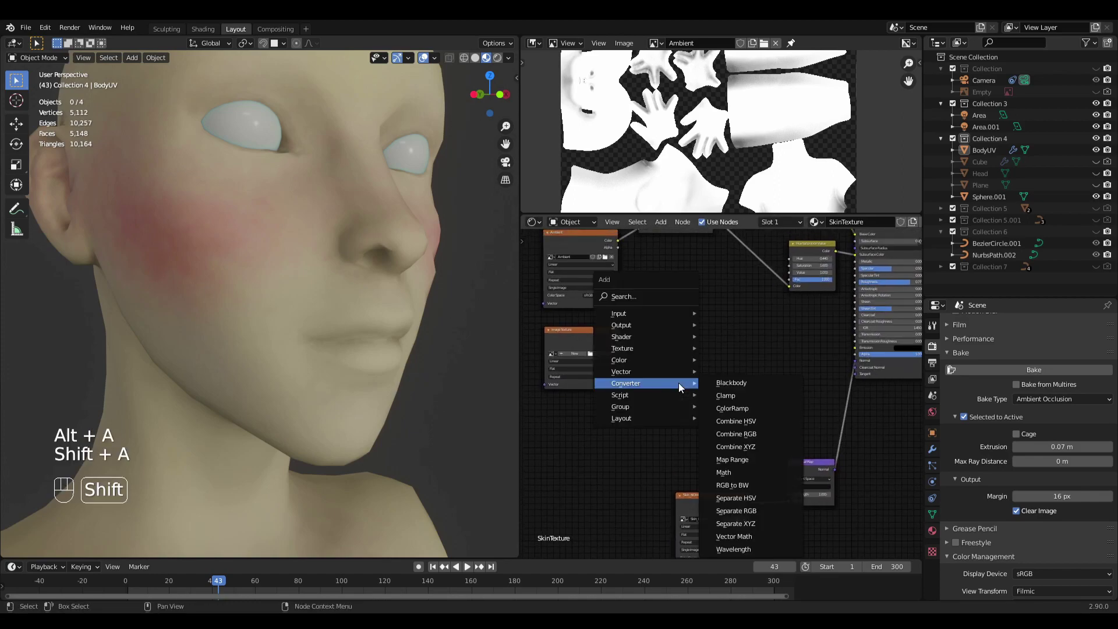
mouse_move(640, 351)
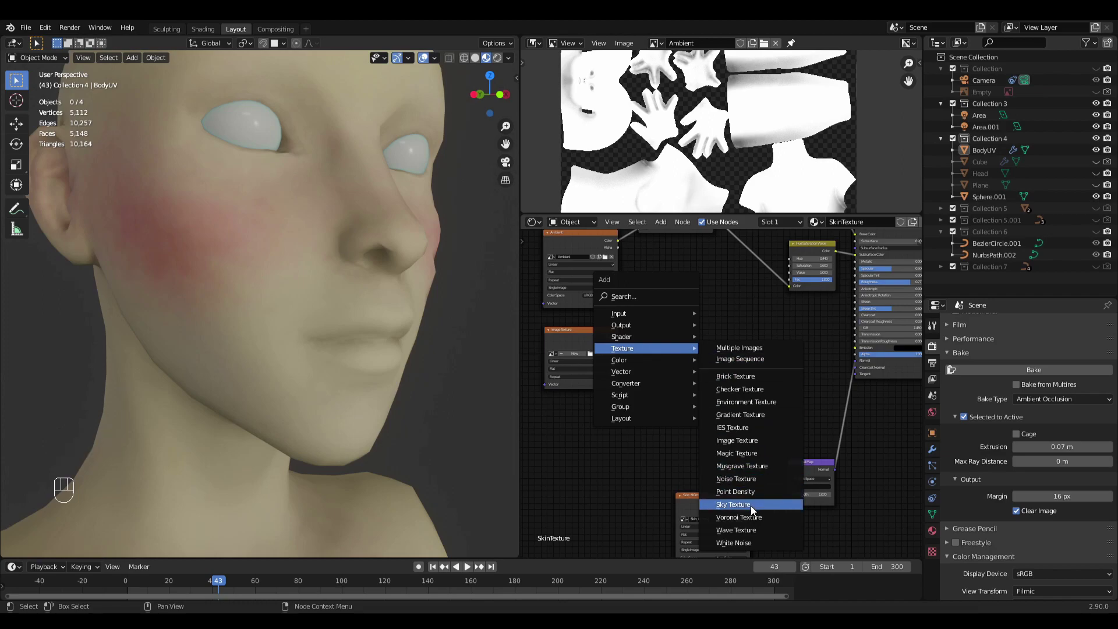
click(737, 478)
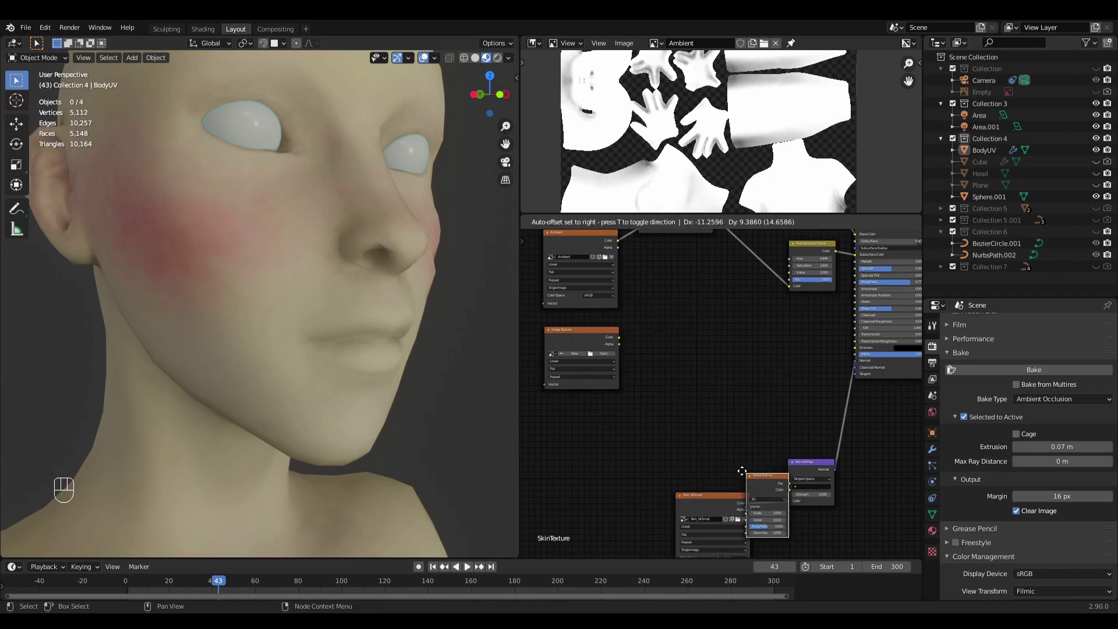
click(597, 408)
Step: Add a MixRGB node beside the Noise Texture and connect the noise's Color to its Color2 input
key(shift+a)
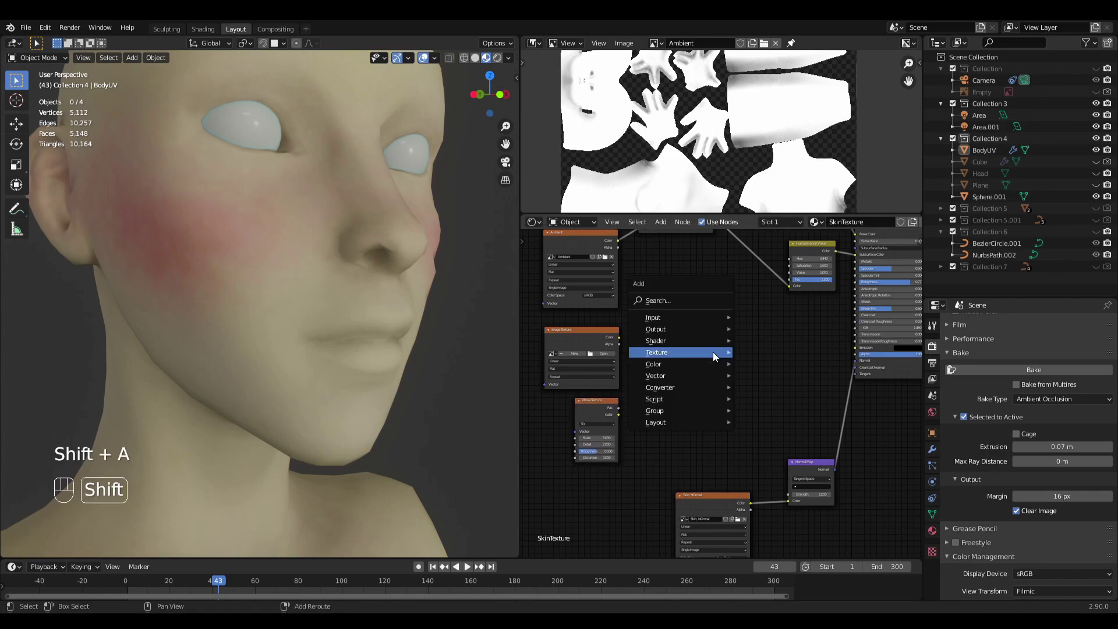
mouse_move(712, 356)
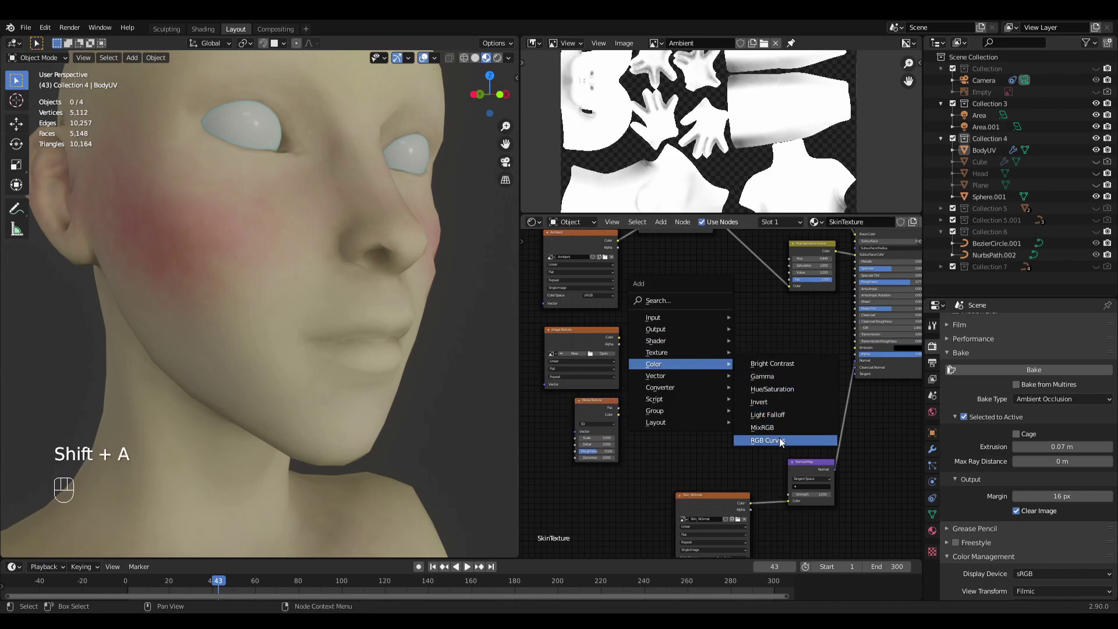
click(763, 427)
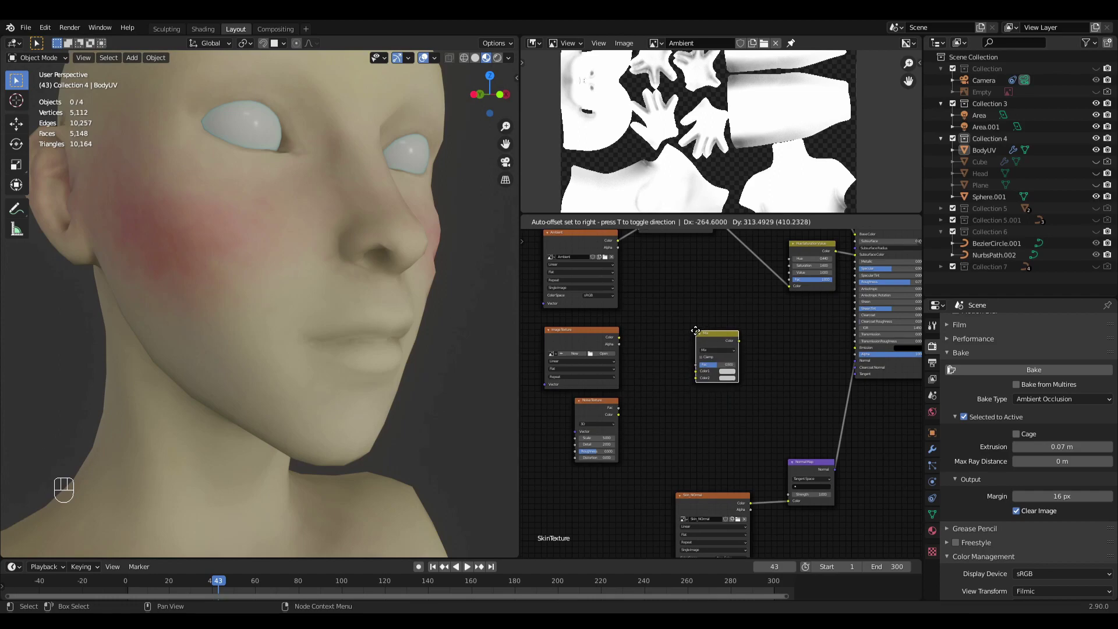
click(719, 367)
middle_drag(713, 337, 692, 381)
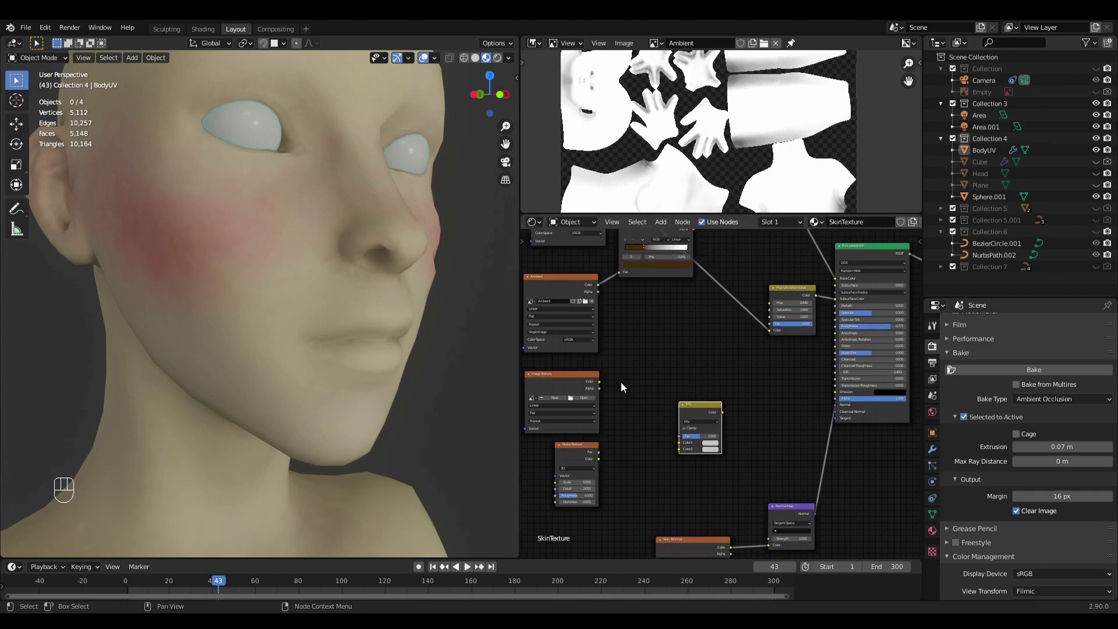
drag(700, 411, 637, 467)
drag(655, 425, 656, 422)
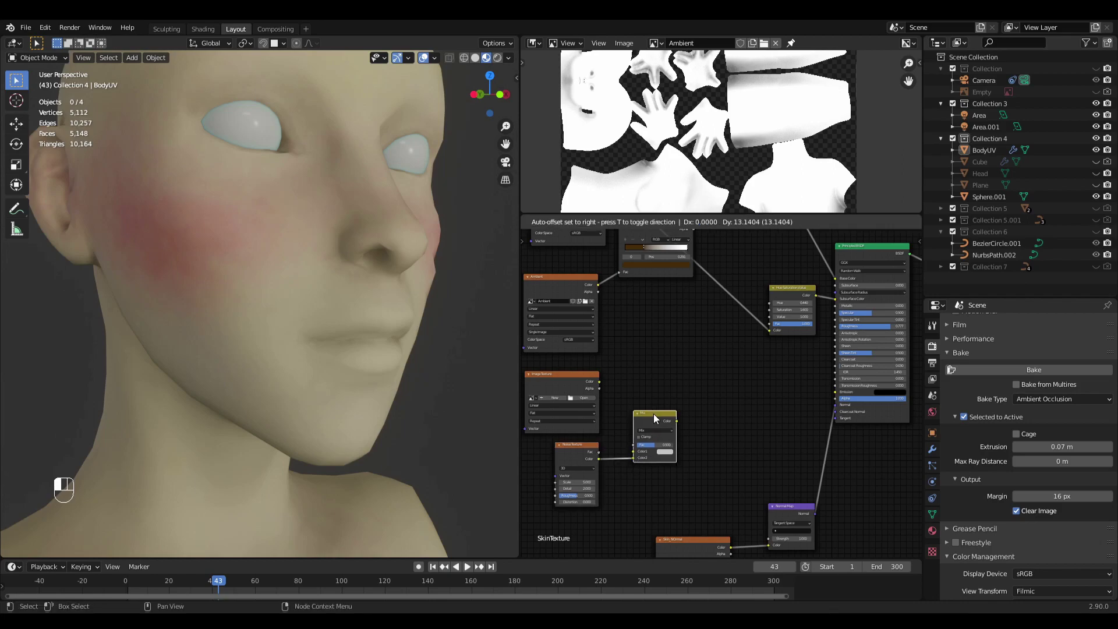
Step: Connect the empty Image Texture's Color to the Principled BSDF's Roughness input and save the file
drag(599, 382, 835, 327)
middle_drag(686, 376, 729, 368)
drag(616, 367, 615, 361)
scroll(614, 384, up, 2)
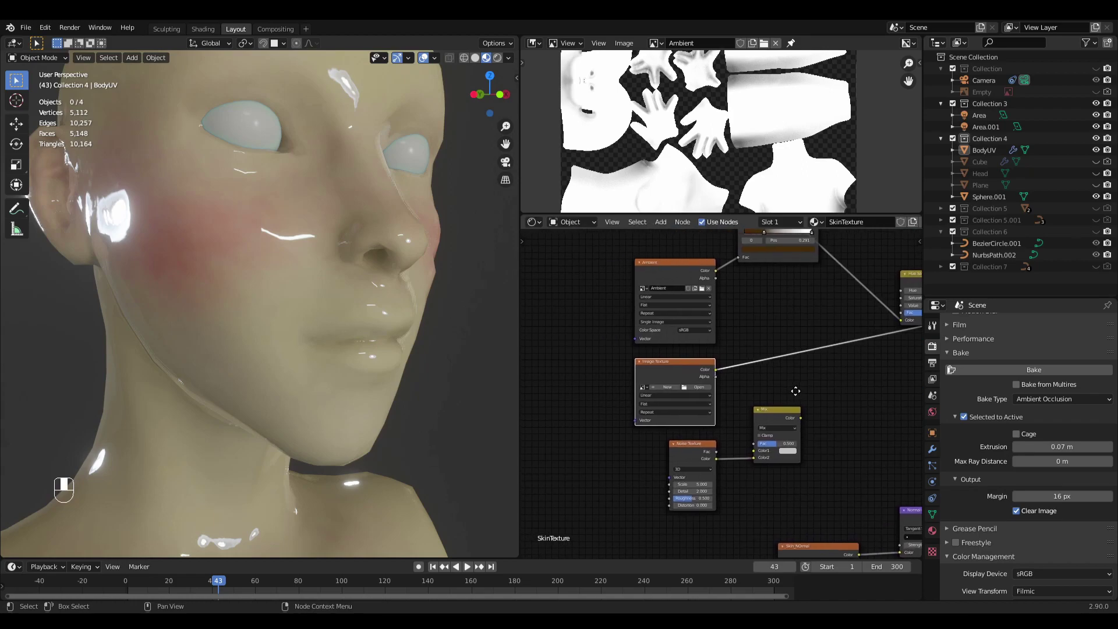
key(ctrl+s)
Step: Create a 2048 × 2048 px image named Rougness in the empty Image Texture node and move the Noise Texture clear of it
click(667, 384)
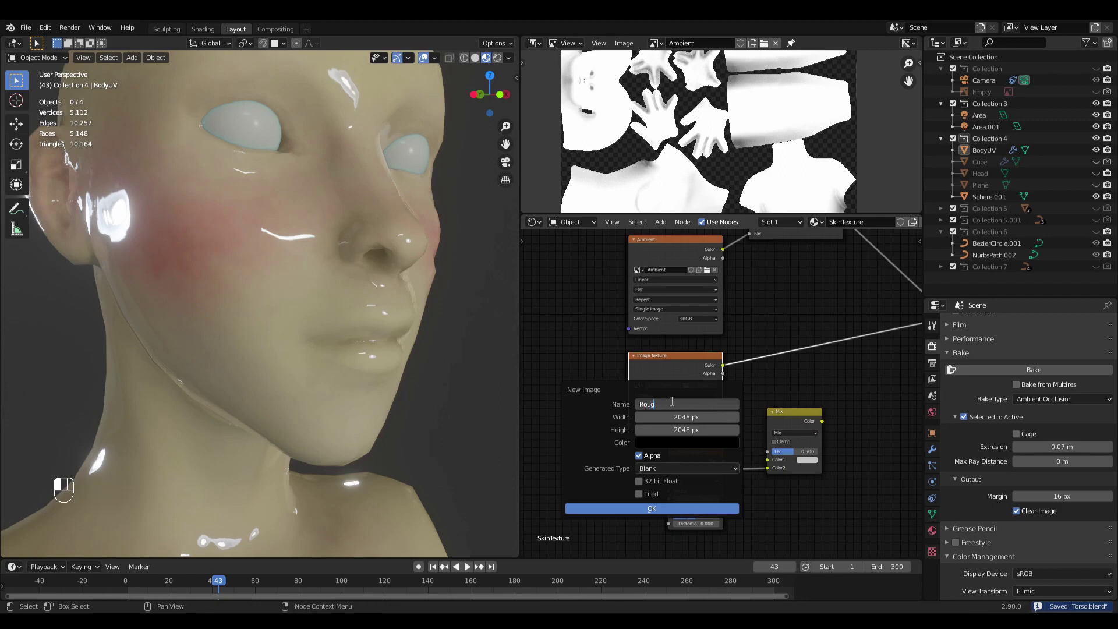
click(630, 509)
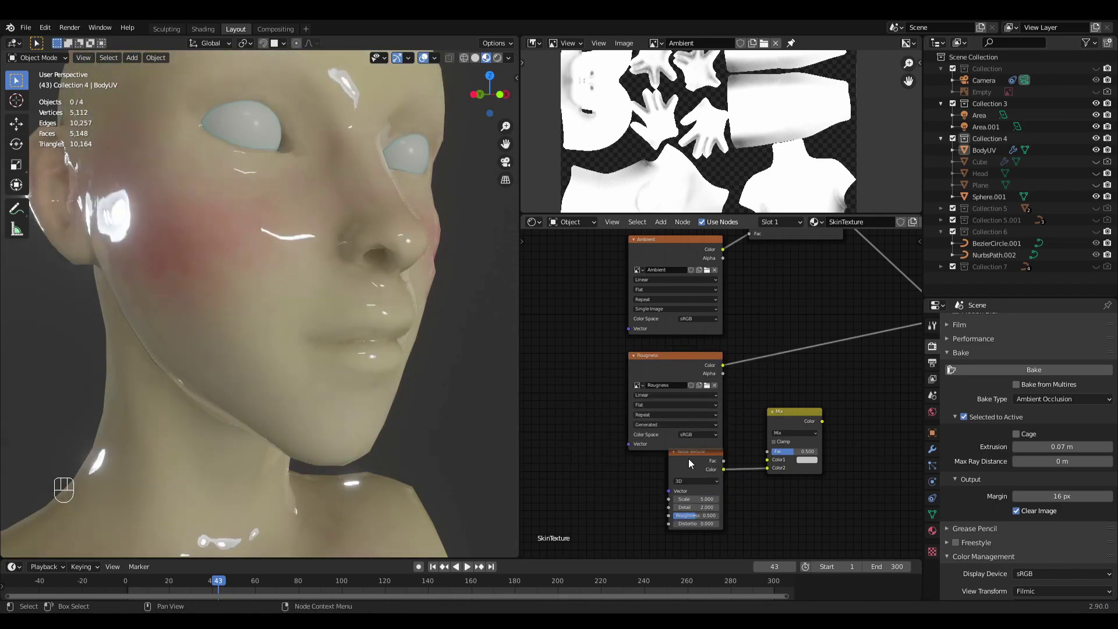
drag(689, 464, 686, 491)
Step: Display the Rougness image in the Image Editor and save it
click(652, 43)
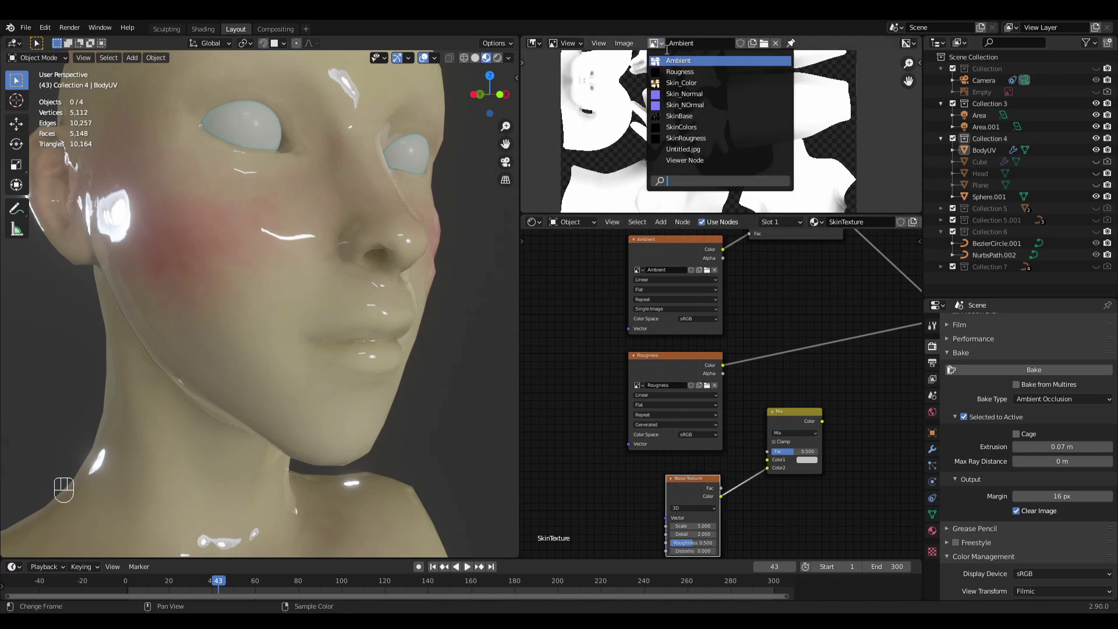
click(682, 72)
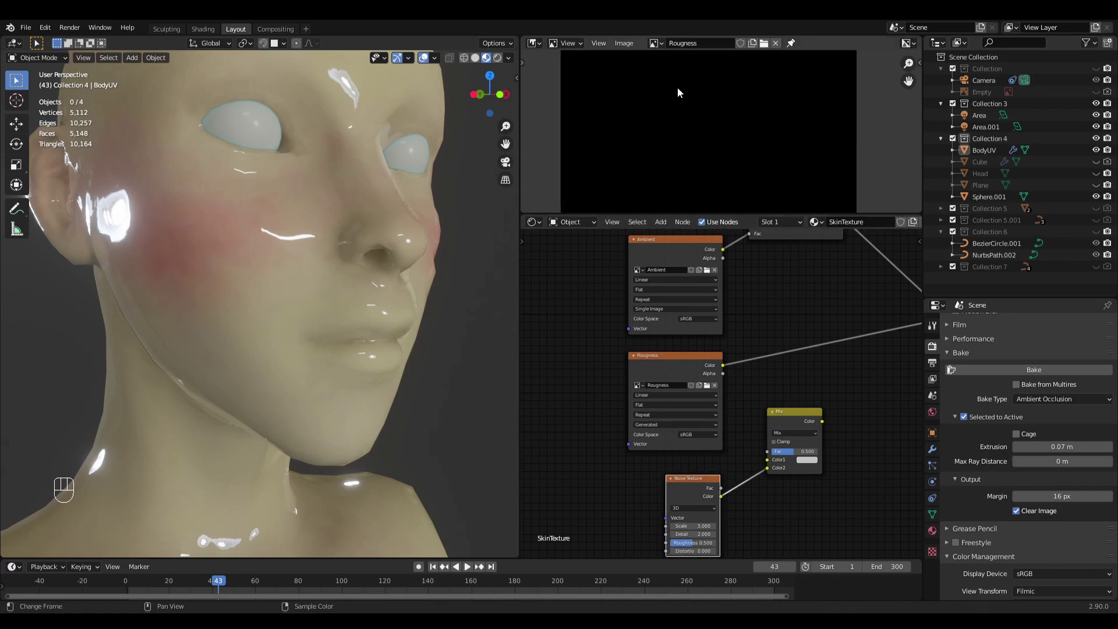
key(alt+s)
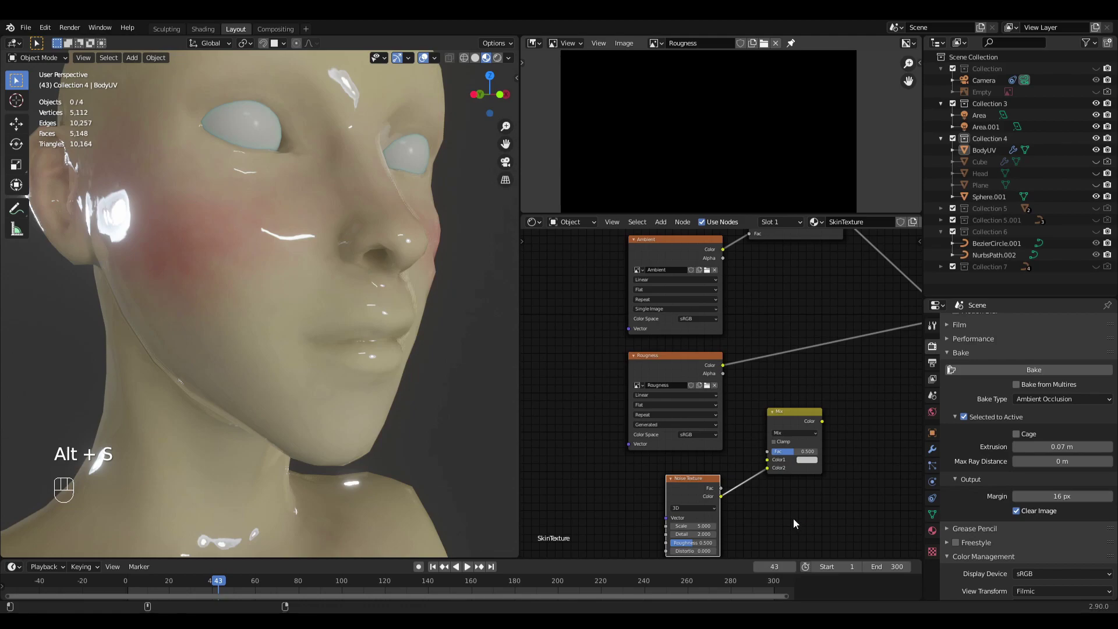
Step: Set the Rougness texture node's color space to Non-Color
middle_drag(746, 374, 685, 368)
click(627, 429)
click(637, 463)
mouse_move(689, 325)
middle_down()
mouse_move(646, 362)
mouse_move(717, 336)
middle_up()
scroll(667, 374, down, 2)
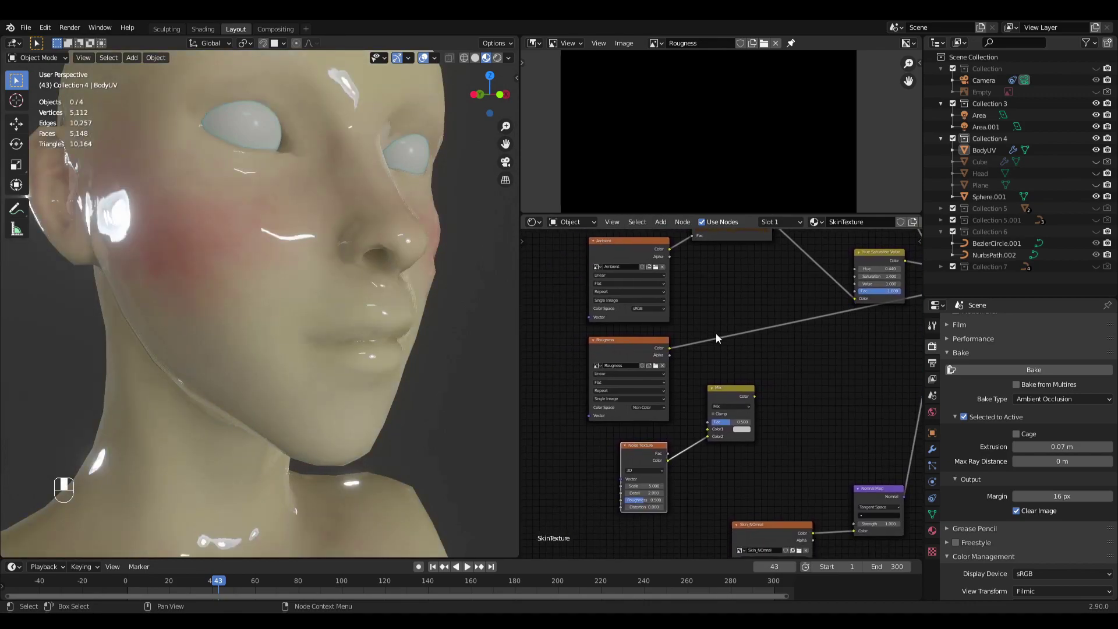
scroll(717, 339, up, 2)
middle_drag(581, 326, 631, 333)
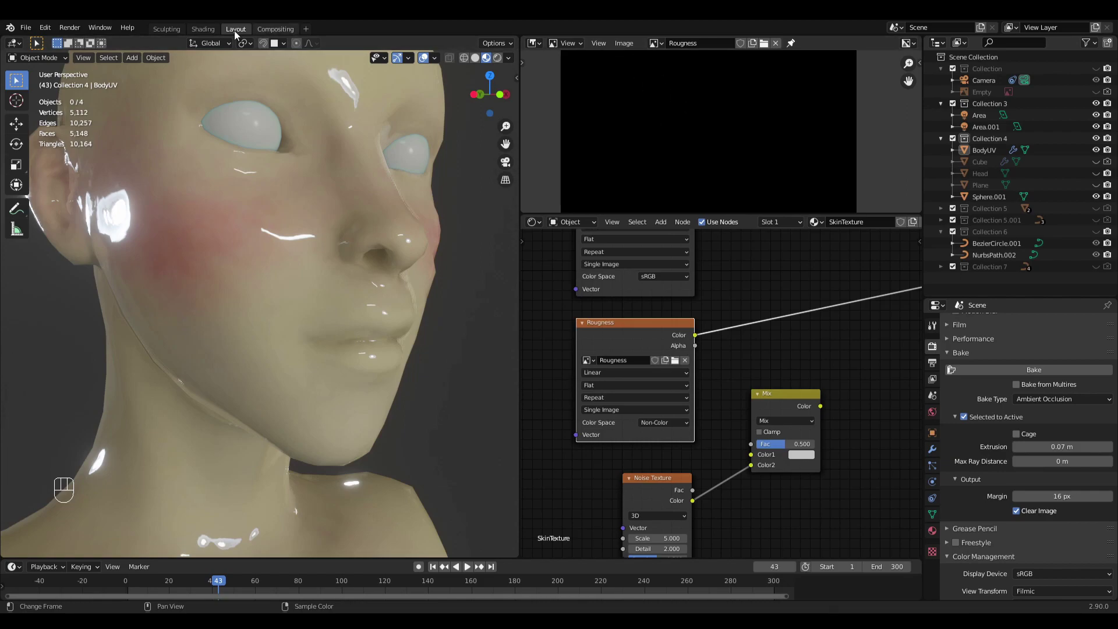
Step: Put the body into Texture Paint mode with Solid shading, and show the sidebar in a widened 3D viewport
click(37, 57)
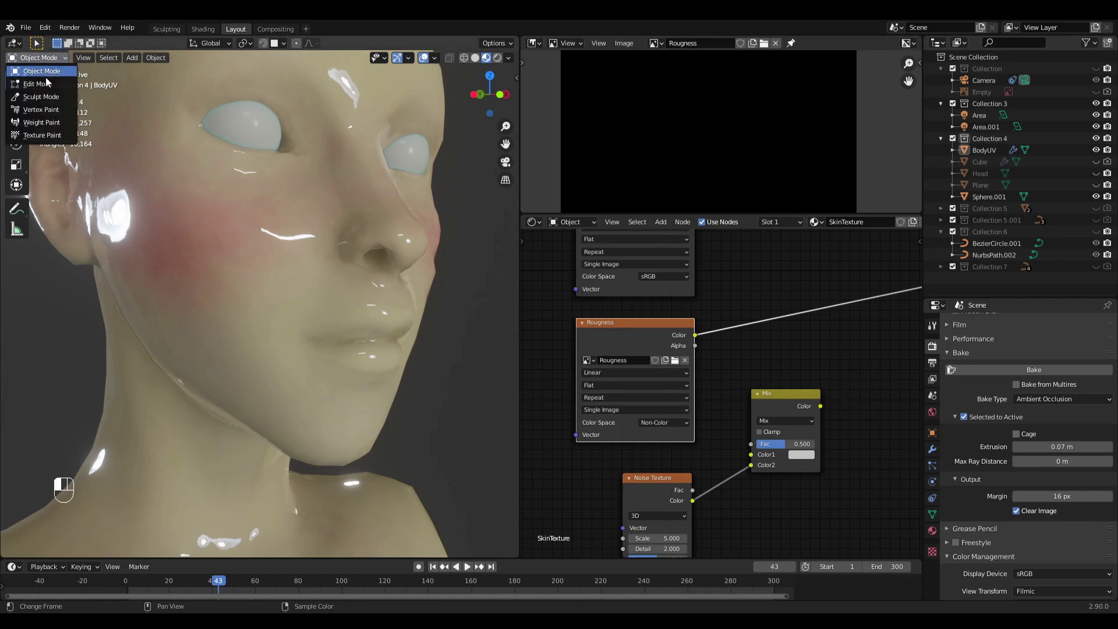
click(48, 135)
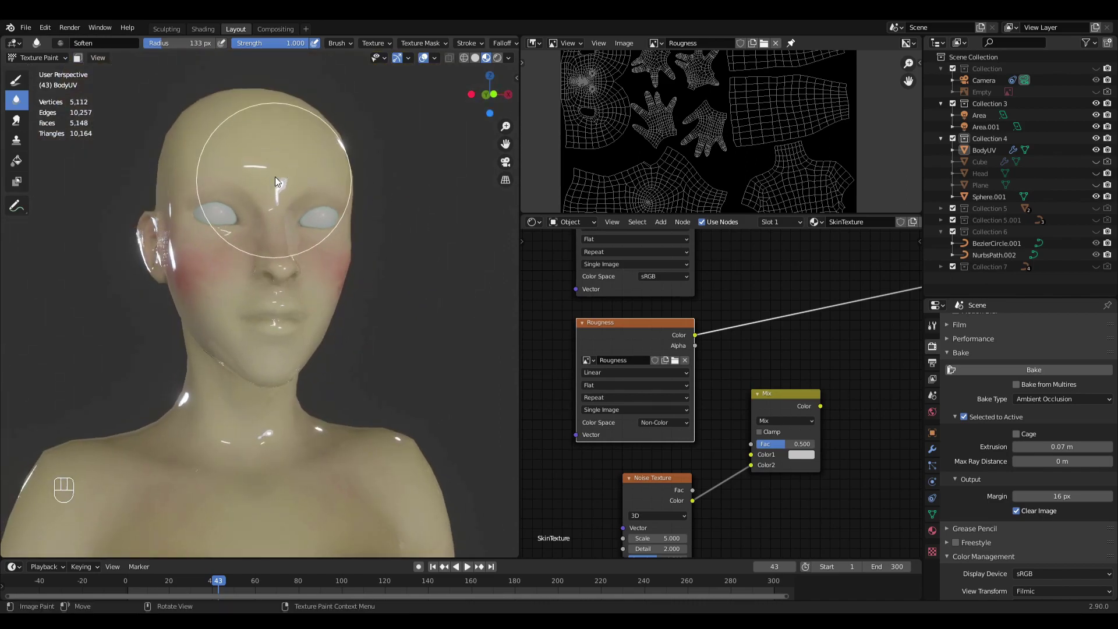
click(475, 58)
scroll(344, 215, down, 3)
shift+middle_drag(355, 345, 248, 276)
scroll(245, 276, down, 2)
key(n)
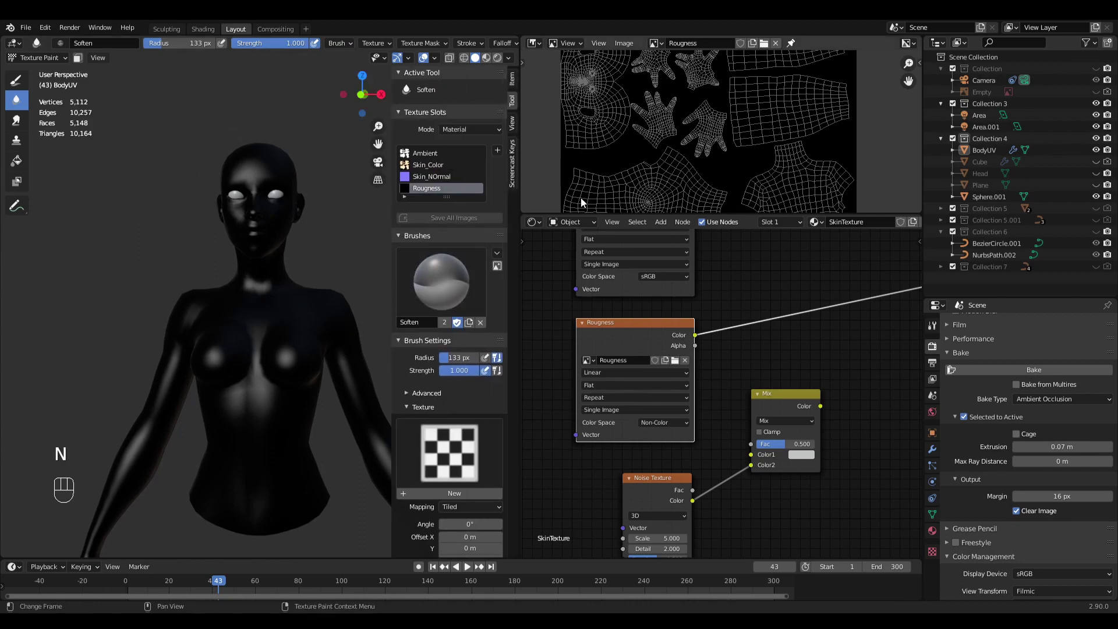
drag(522, 177, 737, 196)
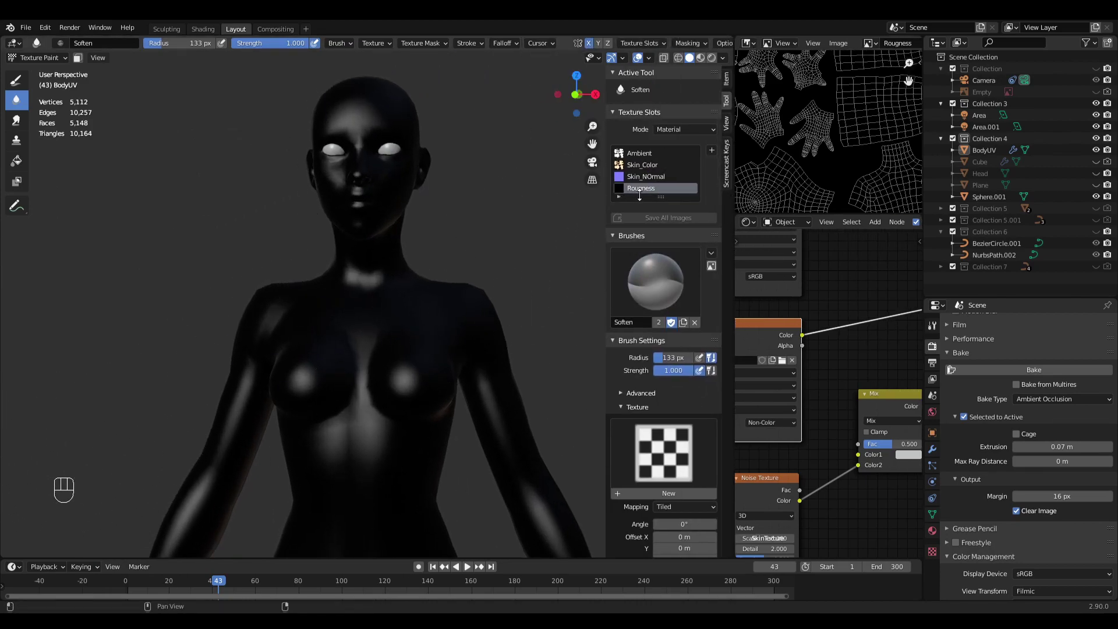
Step: Choose the Fill tool, swap its primary and secondary colors, and darken the white primary to a gray of RGB 0.760
click(18, 162)
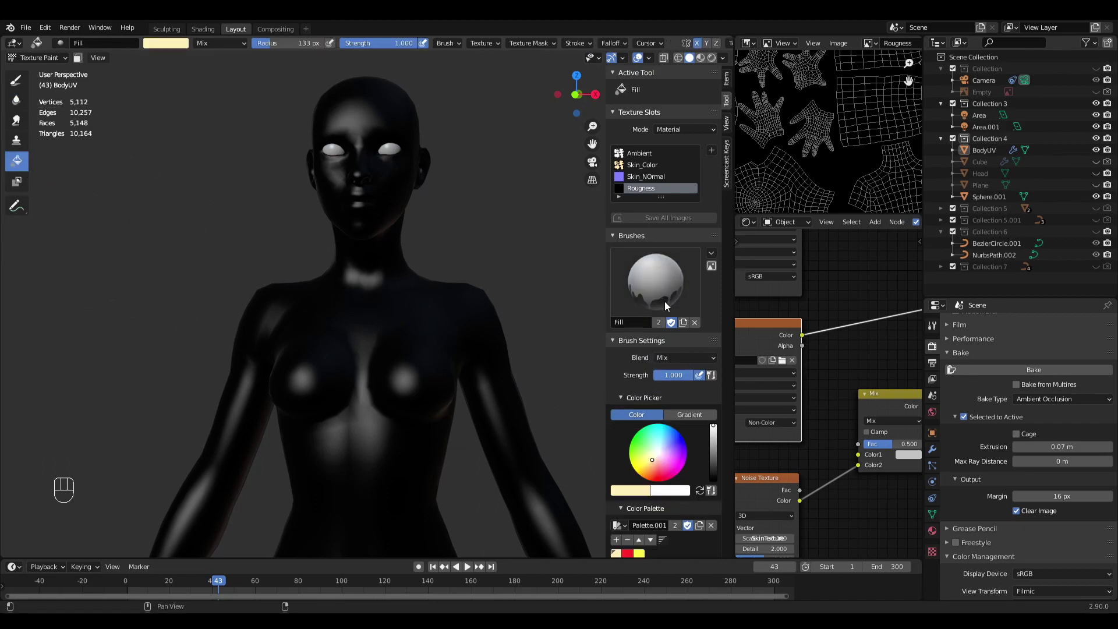
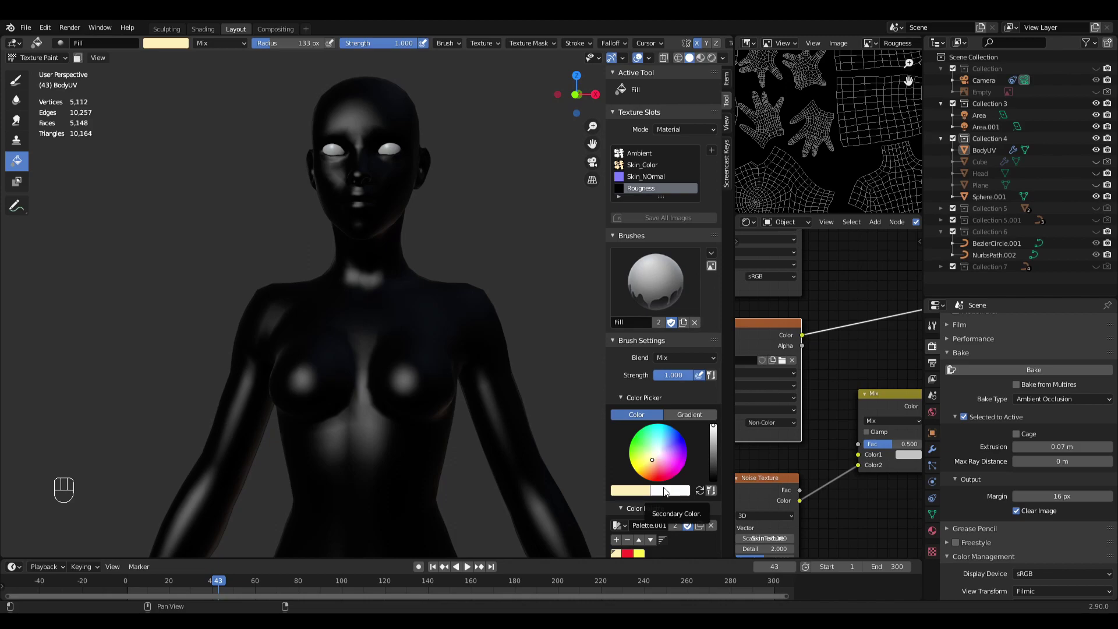
key(x)
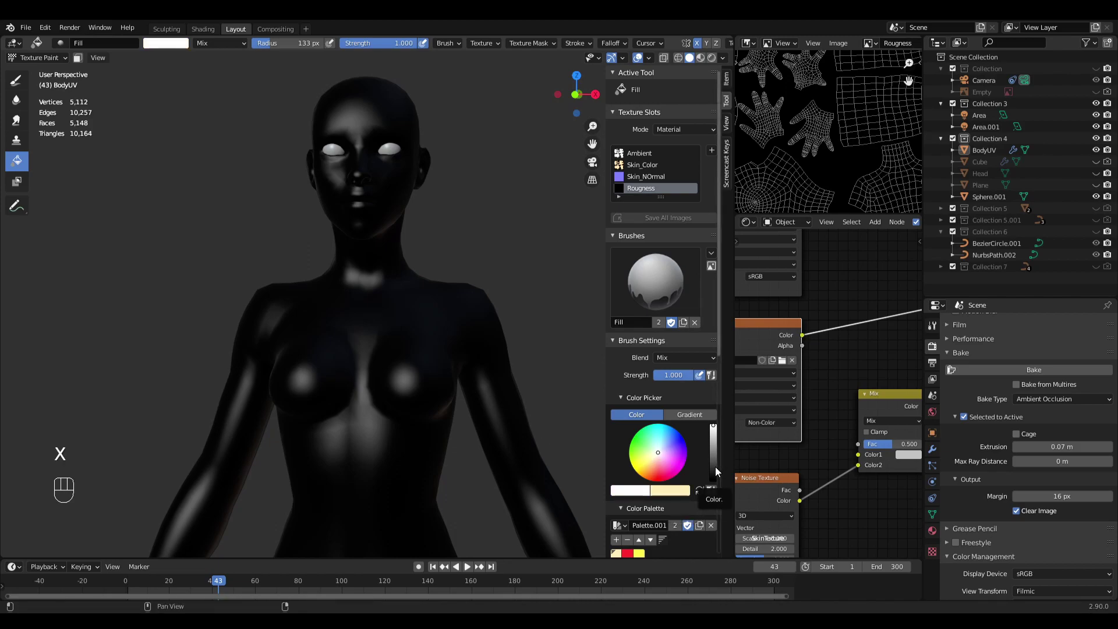
click(634, 492)
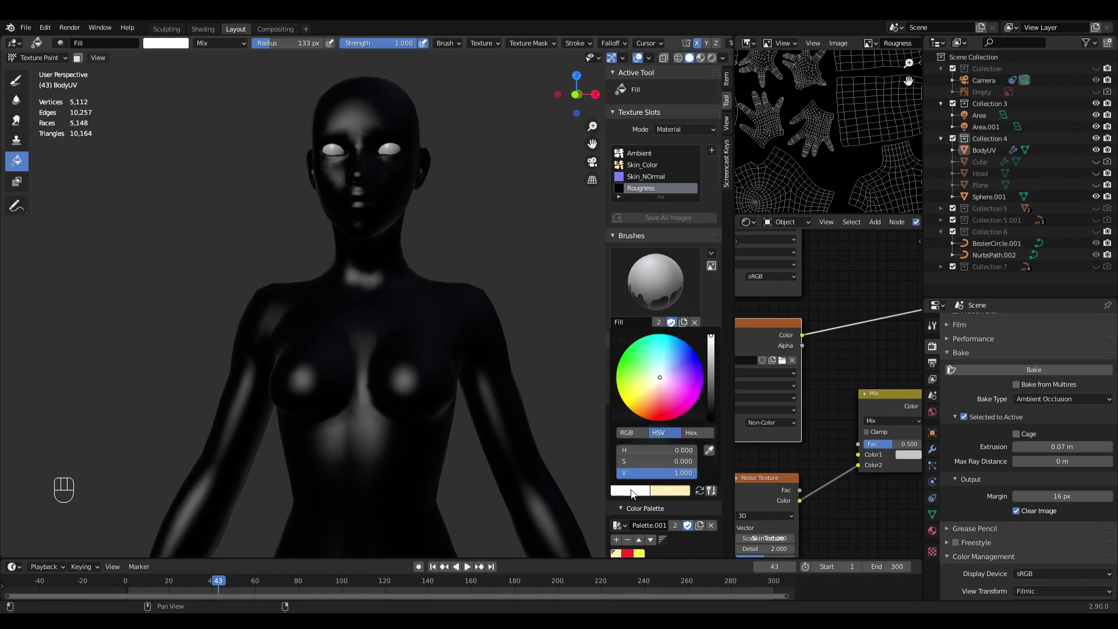
click(638, 434)
click(691, 433)
click(658, 432)
click(633, 431)
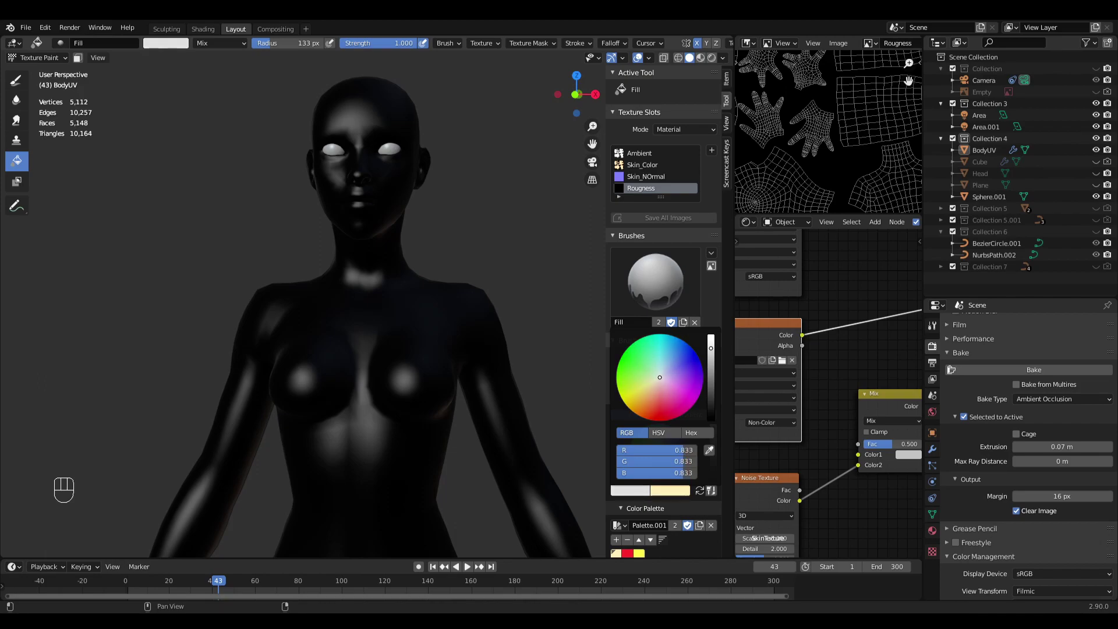
drag(710, 350, 711, 353)
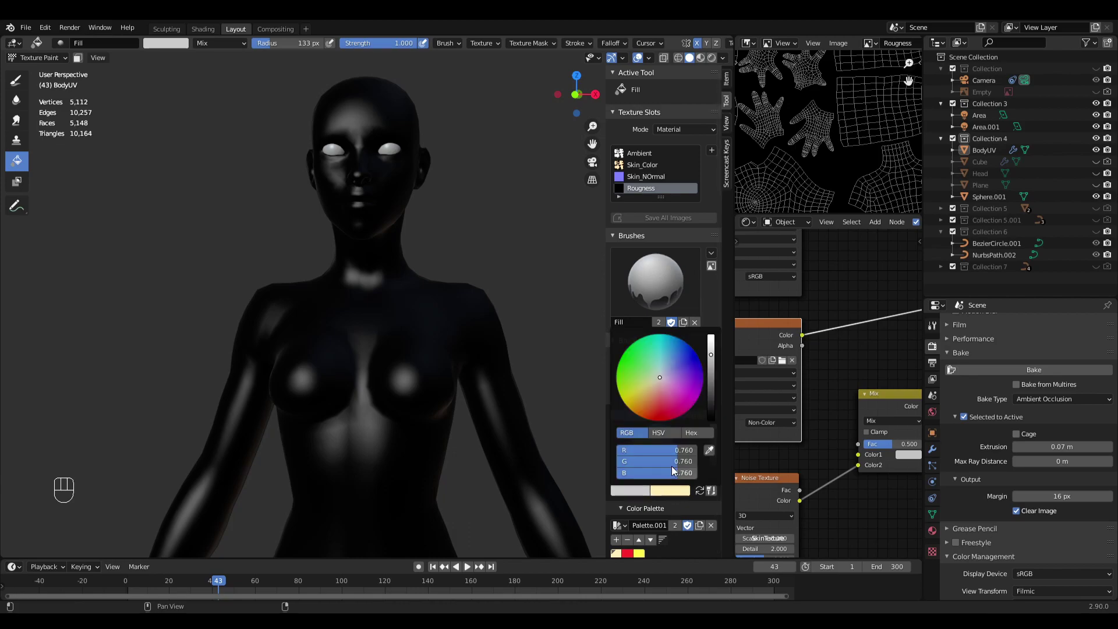
Step: Fill the body's Rougness texture with the gray color, and darken the Fill tool's primary color to RGB 0.260
click(354, 295)
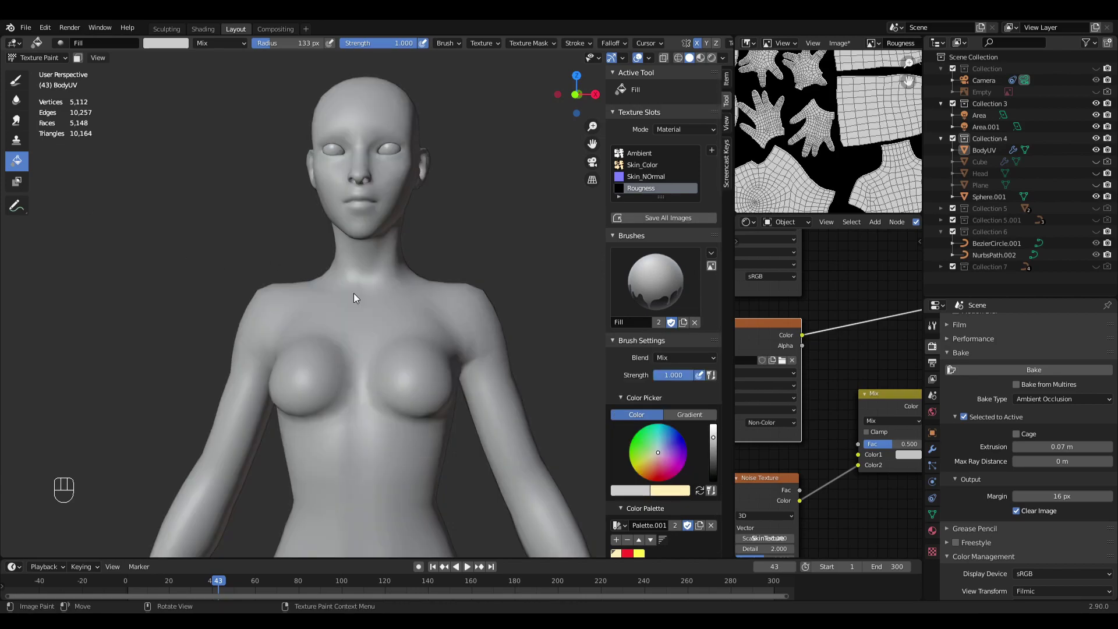
shift+middle_drag(397, 228, 414, 317)
scroll(396, 284, up, 4)
scroll(386, 259, up, 2)
shift+middle_drag(387, 260, 414, 349)
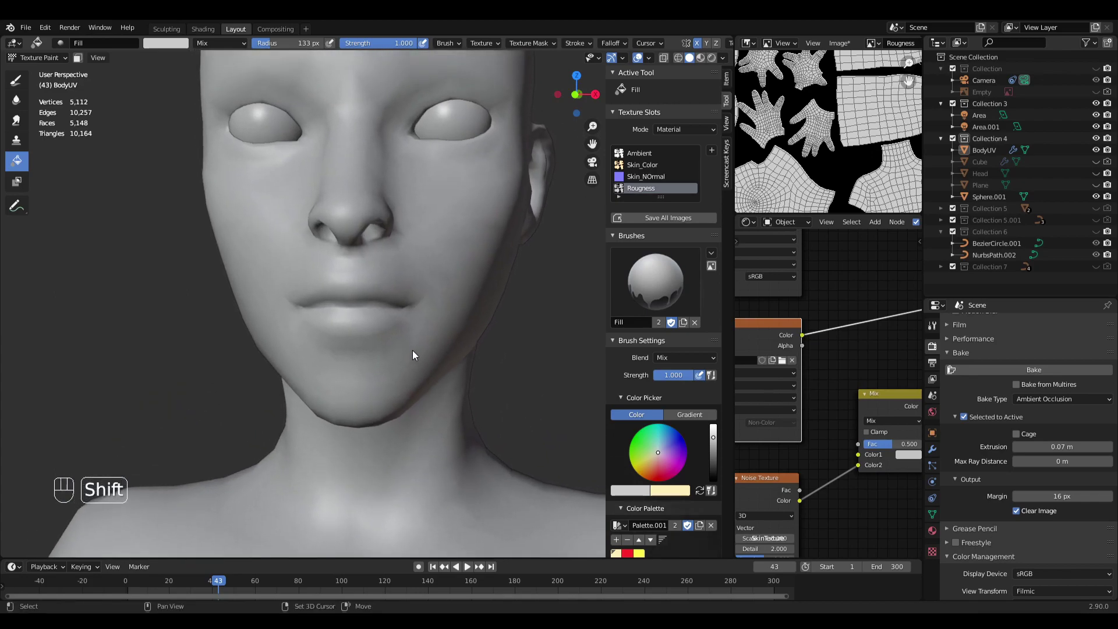
click(711, 469)
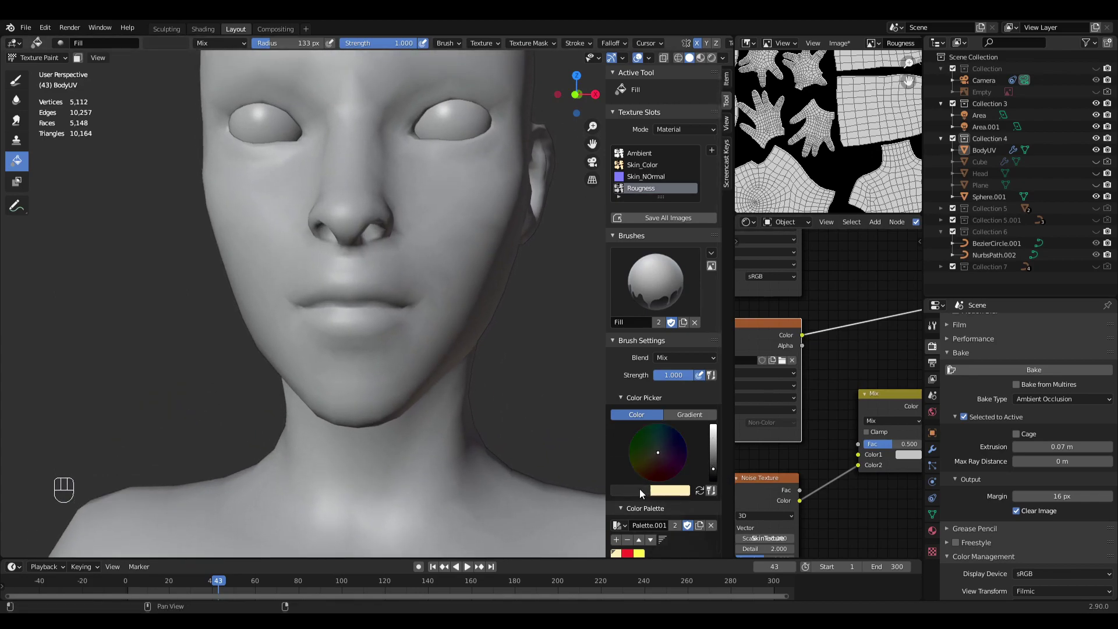
click(624, 493)
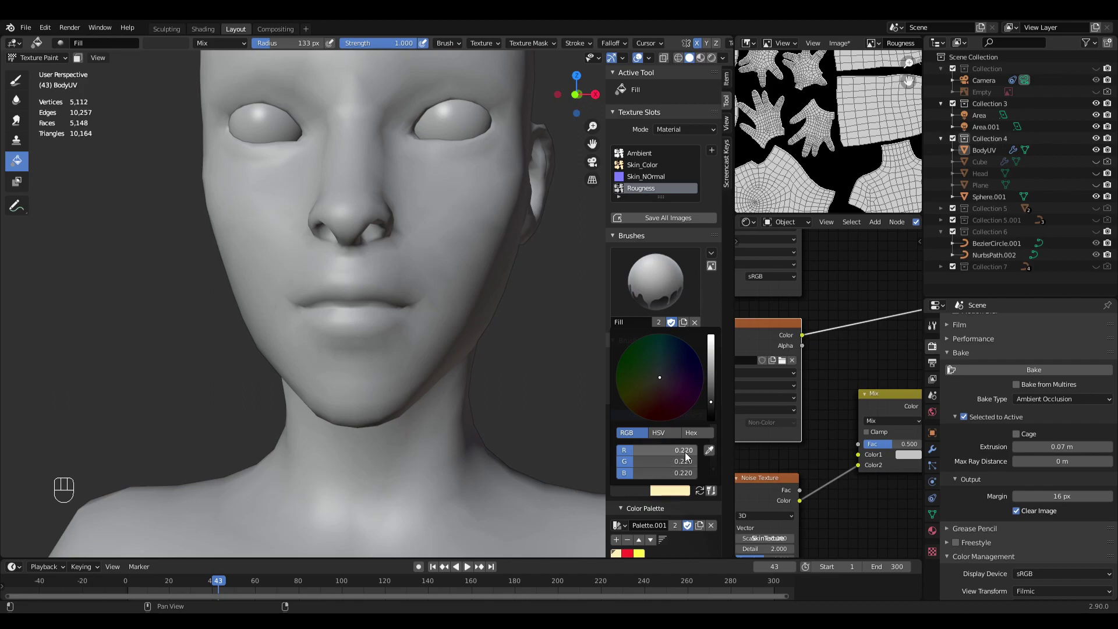
drag(711, 403, 711, 397)
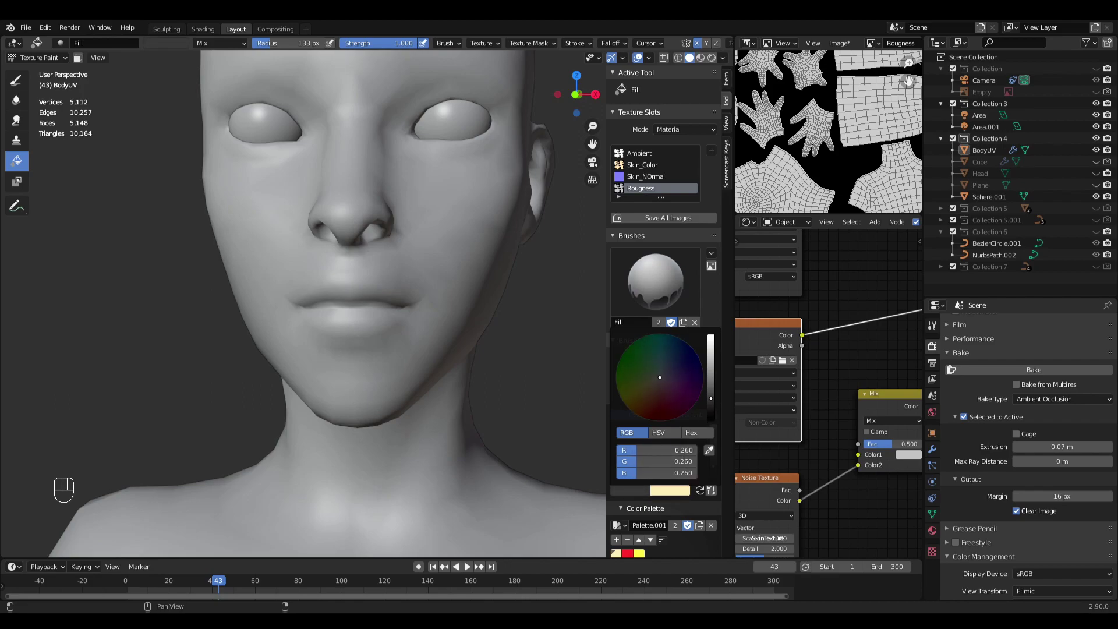
Step: Choose the Draw tool and change its primary color from cream to a dark neutral gray
scroll(297, 312, down, 1)
click(17, 81)
click(636, 504)
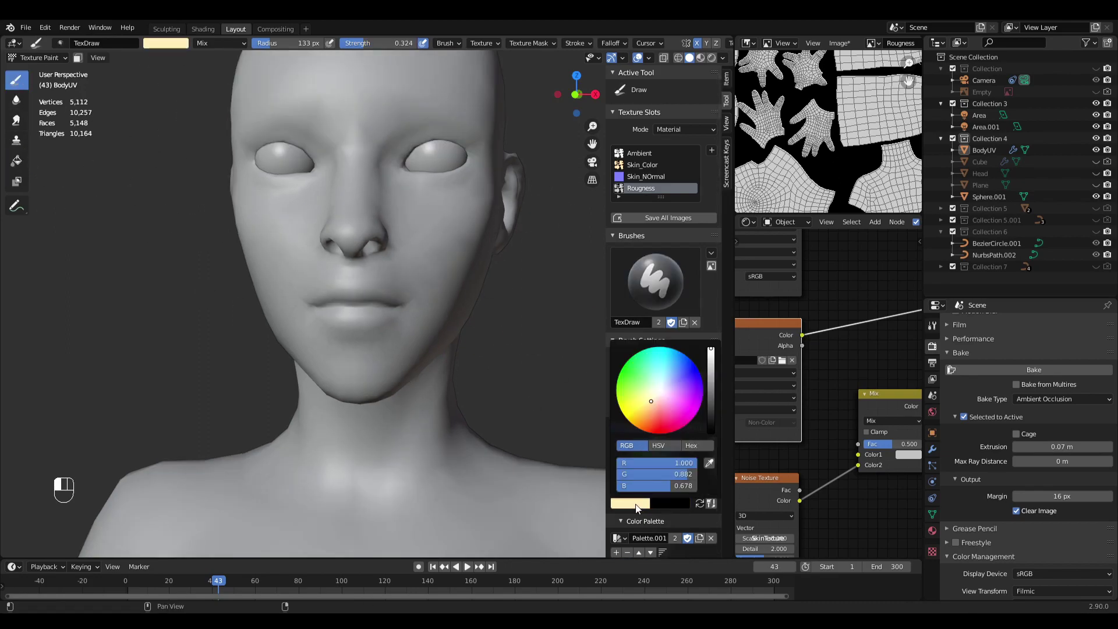
drag(660, 473, 708, 488)
drag(711, 403, 711, 419)
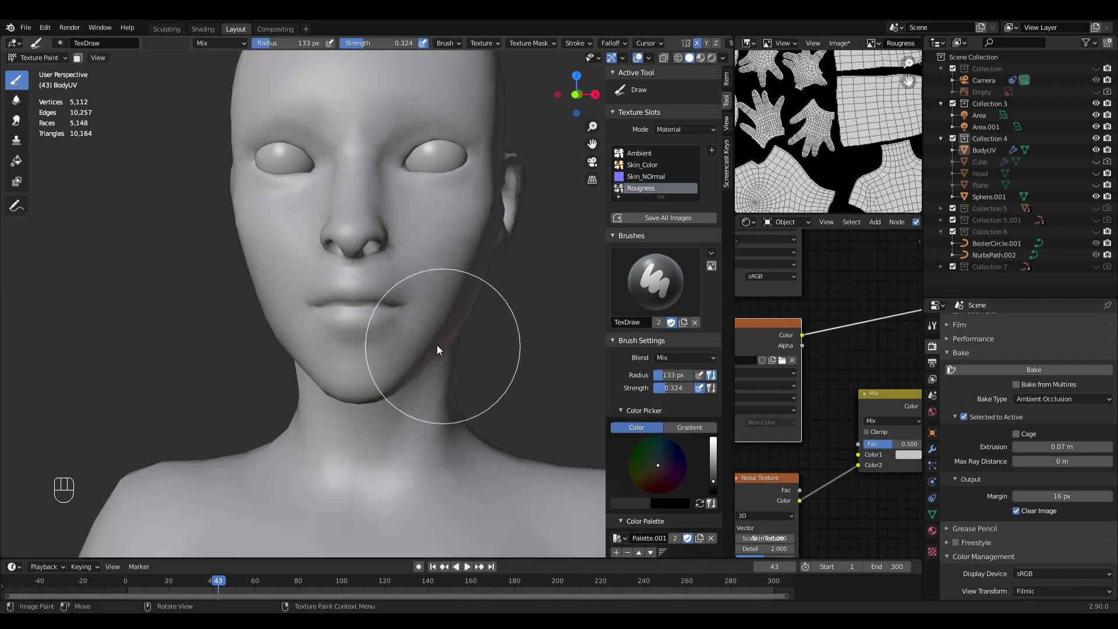
Step: Adjust the brush radius to 52 px and paint the upper and lower lips dark gray
key(bracketleft)
key(bracketleft)
key(bracketleft)
key(bracketleft)
key(bracketleft)
key(bracketleft)
key(bracketleft)
key(bracketleft)
key(bracketleft)
key(bracketleft)
key(bracketleft)
key(bracketleft)
key(bracketleft)
key(bracketleft)
key(bracketleft)
key(bracketleft)
key(bracketleft)
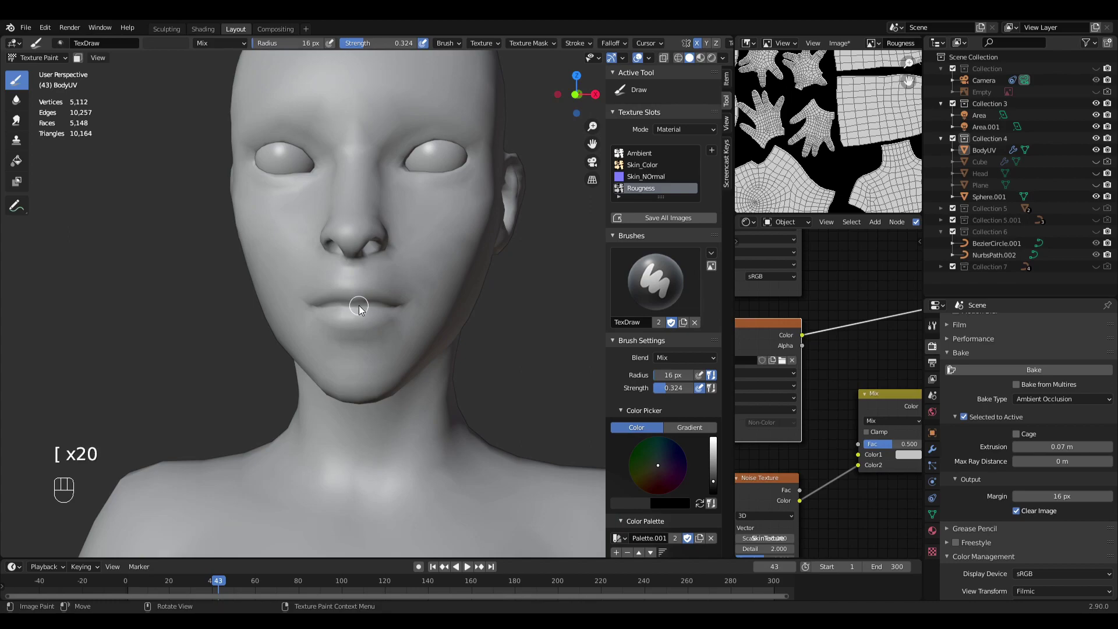
scroll(361, 305, down, 3)
scroll(361, 300, up, 4)
key(bracketright)
key(bracketright)
key(bracketright)
key(bracketright)
key(bracketright)
key(bracketright)
key(bracketright)
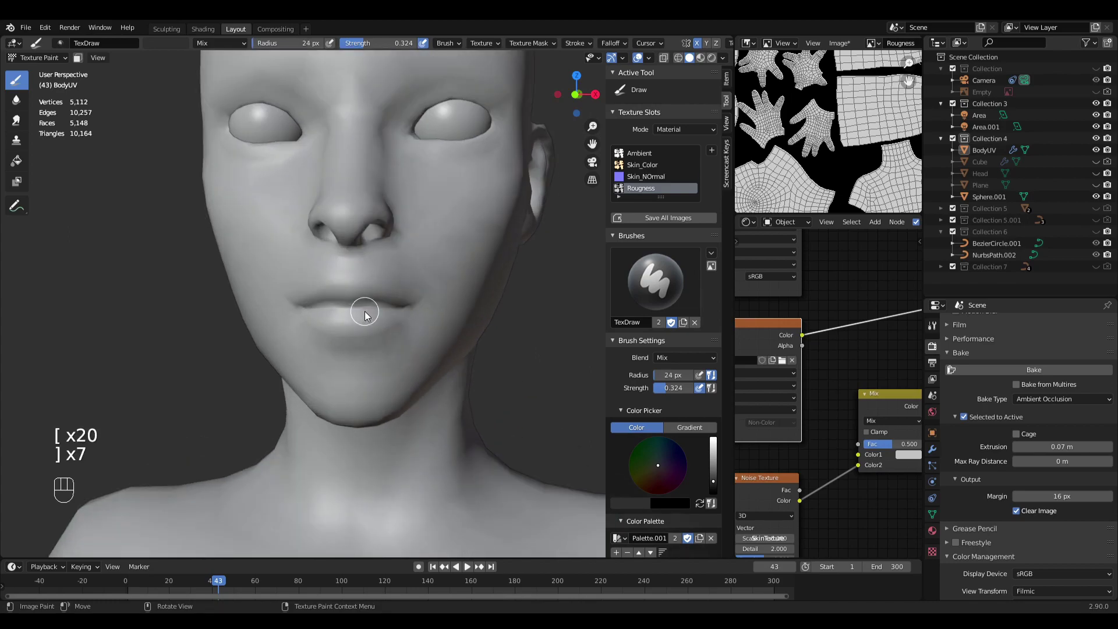
ctrl+middle_drag(399, 400, 405, 311)
key(f)
click(327, 300)
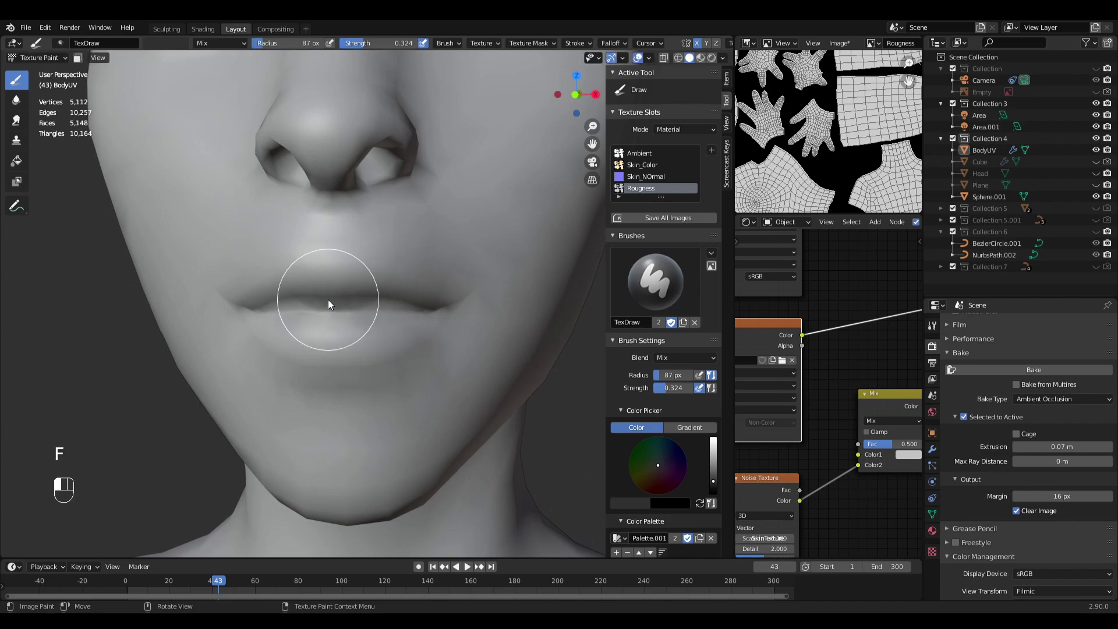
key(f)
click(354, 319)
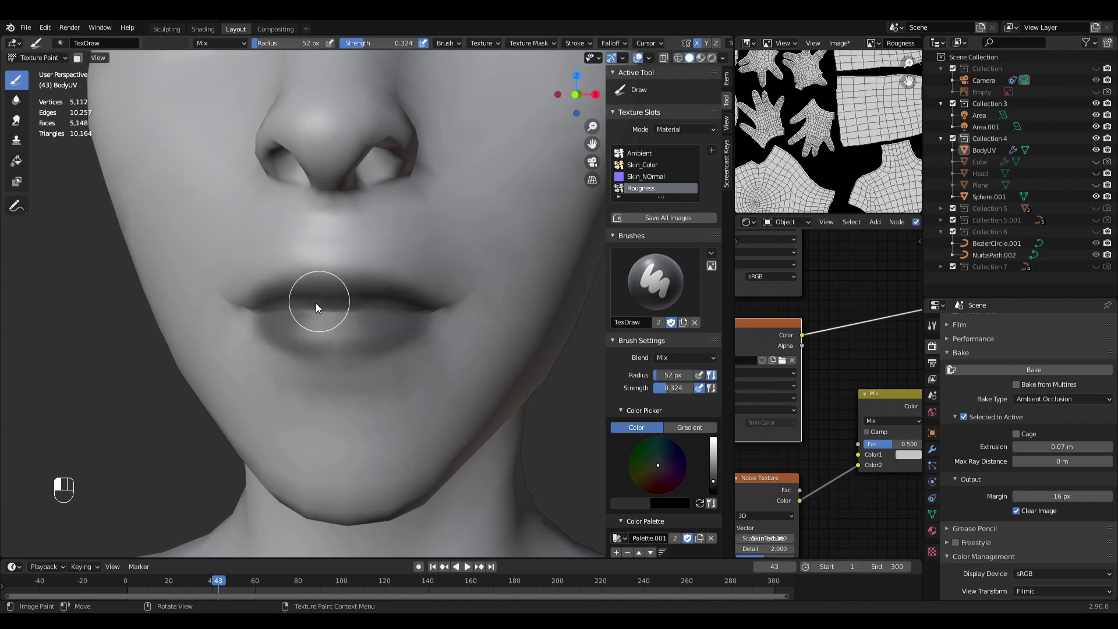
drag(399, 321, 343, 320)
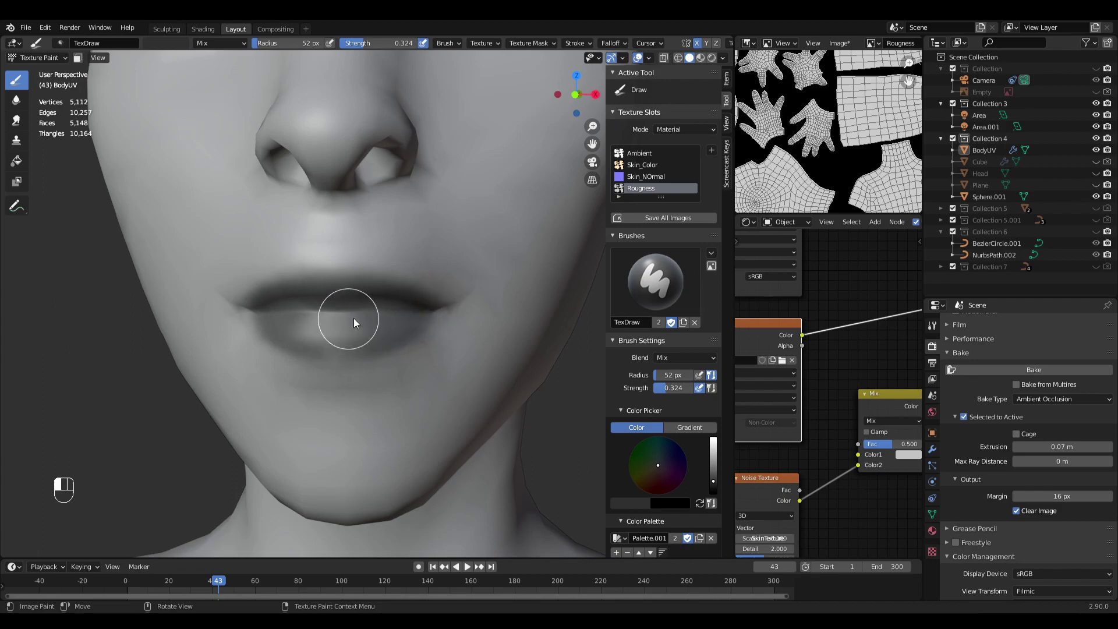
Step: Hide the Sphere.001 eyeballs and paint the lower inner rim of the eye socket dark gray
shift+middle_drag(495, 131, 381, 372)
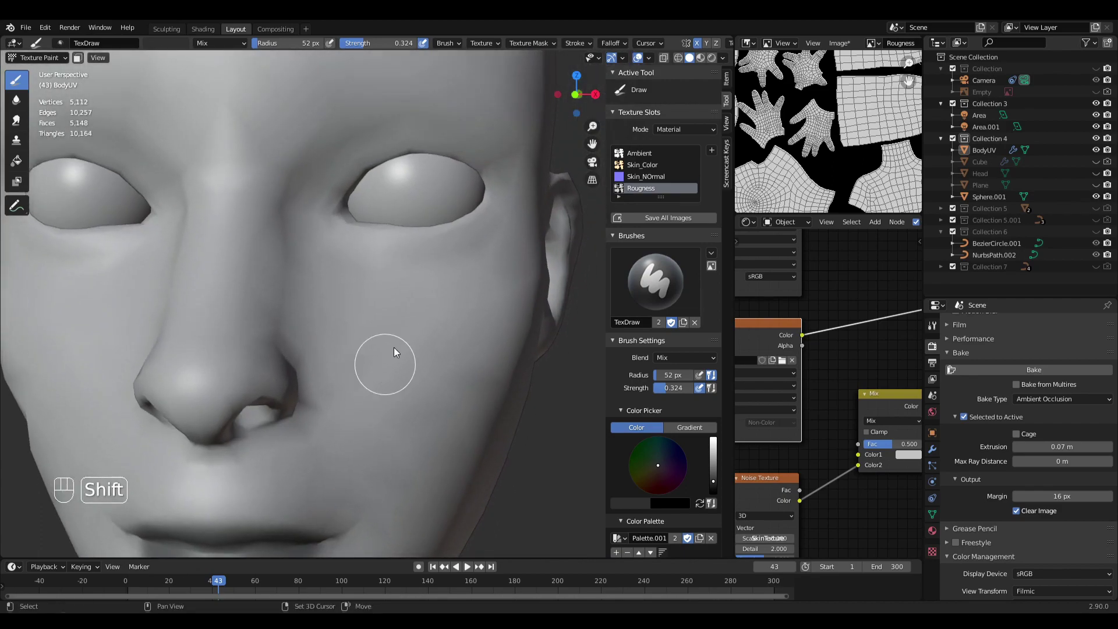
mouse_move(378, 195)
shift+middle_down()
mouse_move(367, 329)
mouse_move(334, 353)
mouse_move(223, 386)
shift+middle_up()
scroll(363, 291, up, 1)
click(1096, 196)
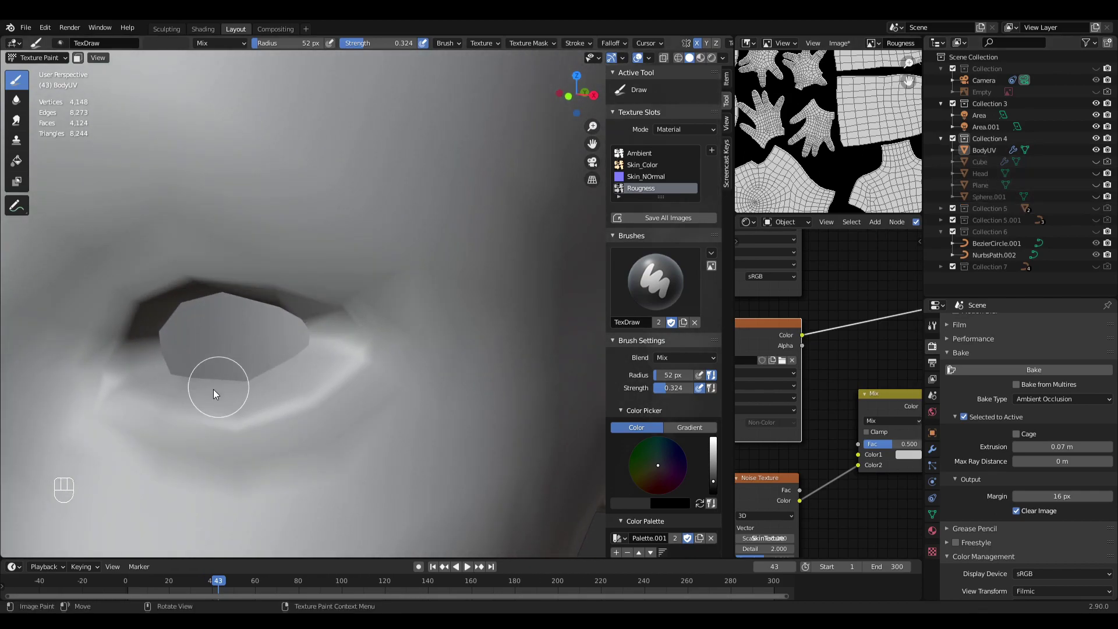
mouse_move(205, 399)
mouse_down()
mouse_move(257, 403)
mouse_move(325, 356)
mouse_up()
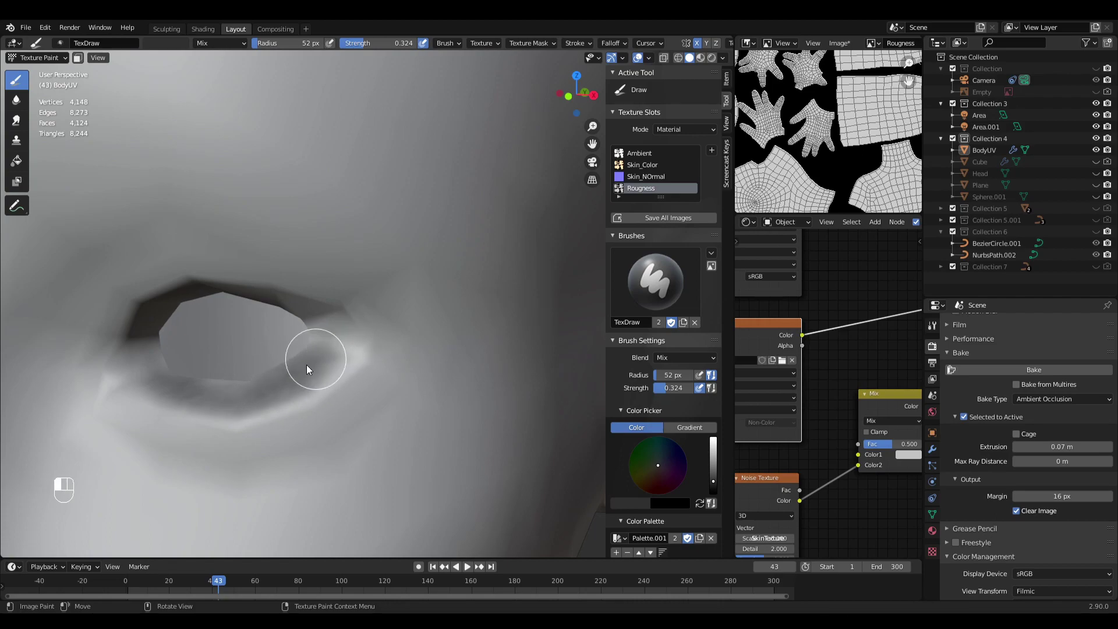
Step: Paint the upper inner rim of the eye socket dark gray, and show the Sphere.001 eyeballs again
mouse_move(138, 356)
shift+middle_down()
mouse_move(239, 389)
mouse_move(184, 333)
shift+middle_up()
mouse_move(184, 333)
mouse_down()
mouse_move(155, 274)
mouse_move(161, 251)
mouse_up()
mouse_move(161, 249)
shift+middle_down()
mouse_move(217, 332)
mouse_move(232, 306)
shift+middle_up()
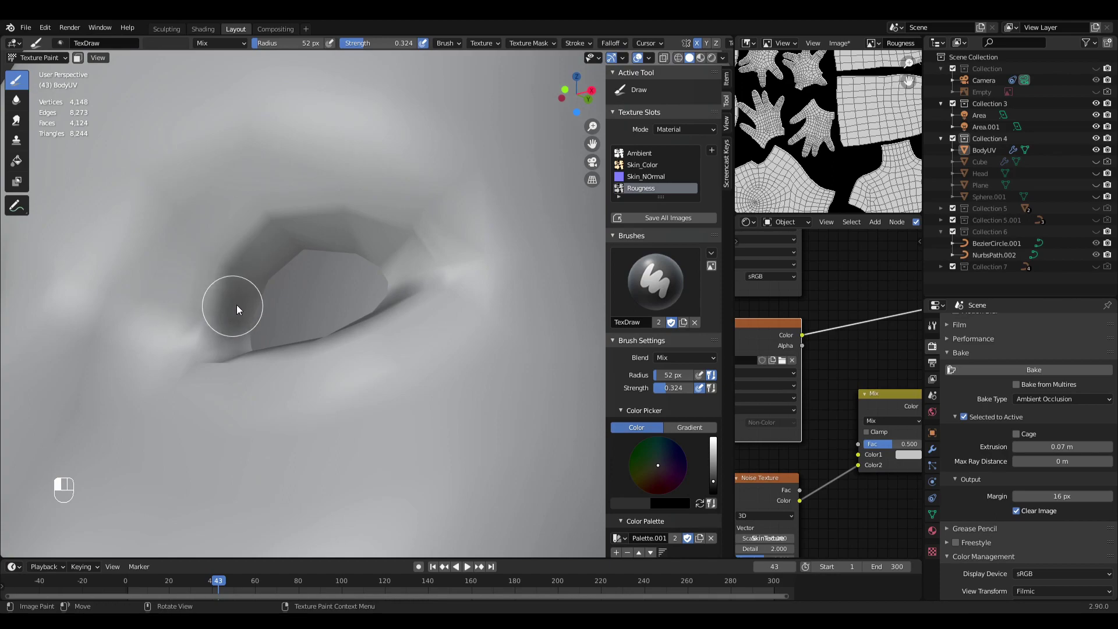
drag(285, 236, 371, 236)
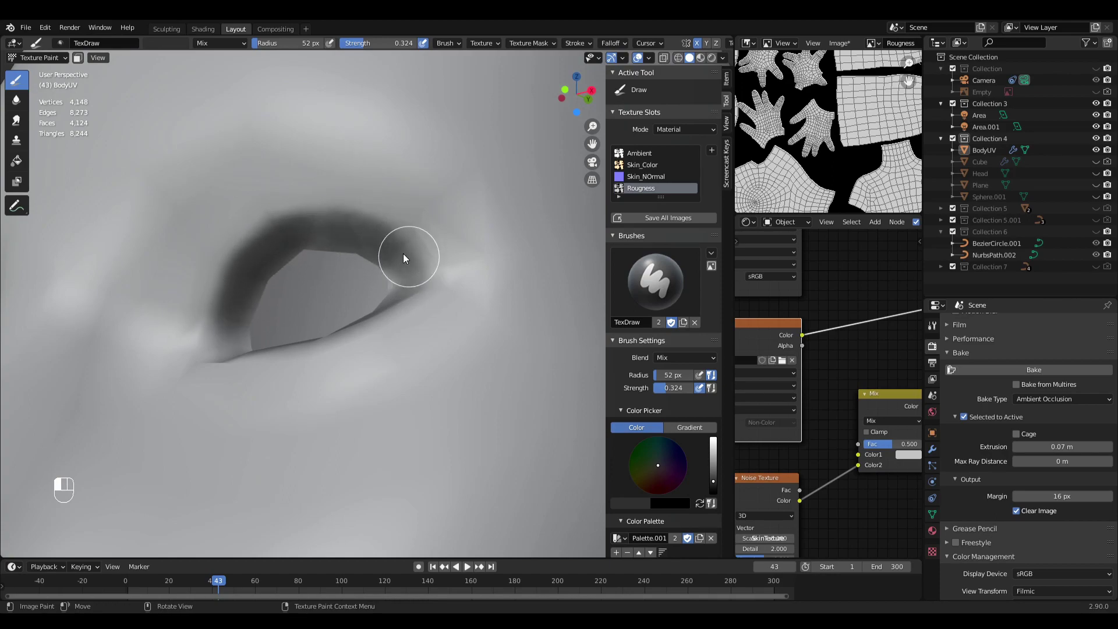
drag(259, 300, 255, 309)
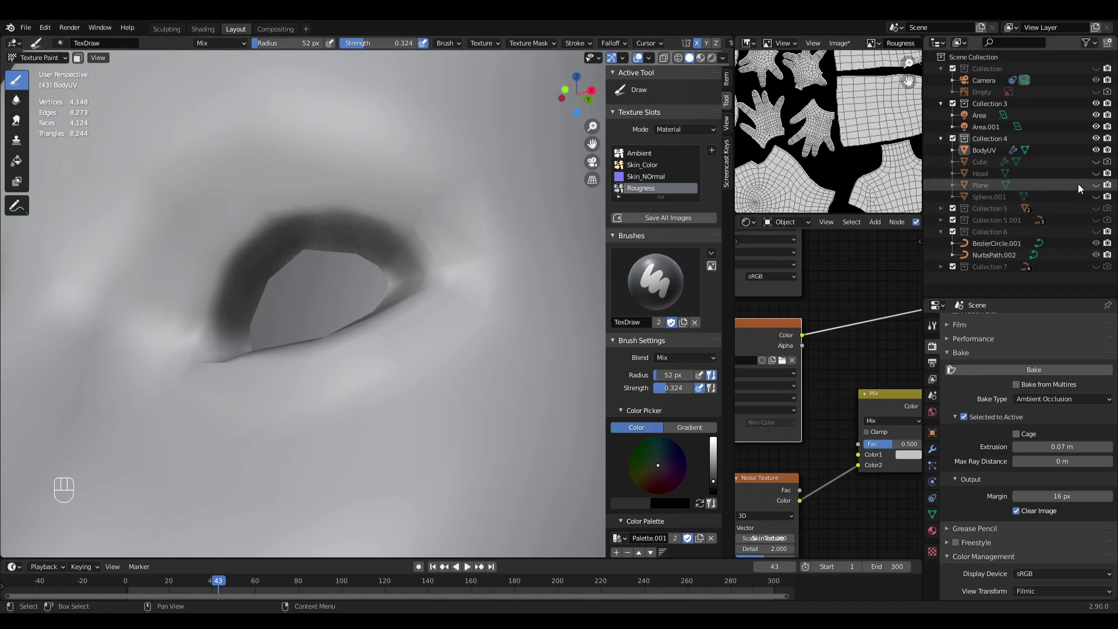
click(1096, 196)
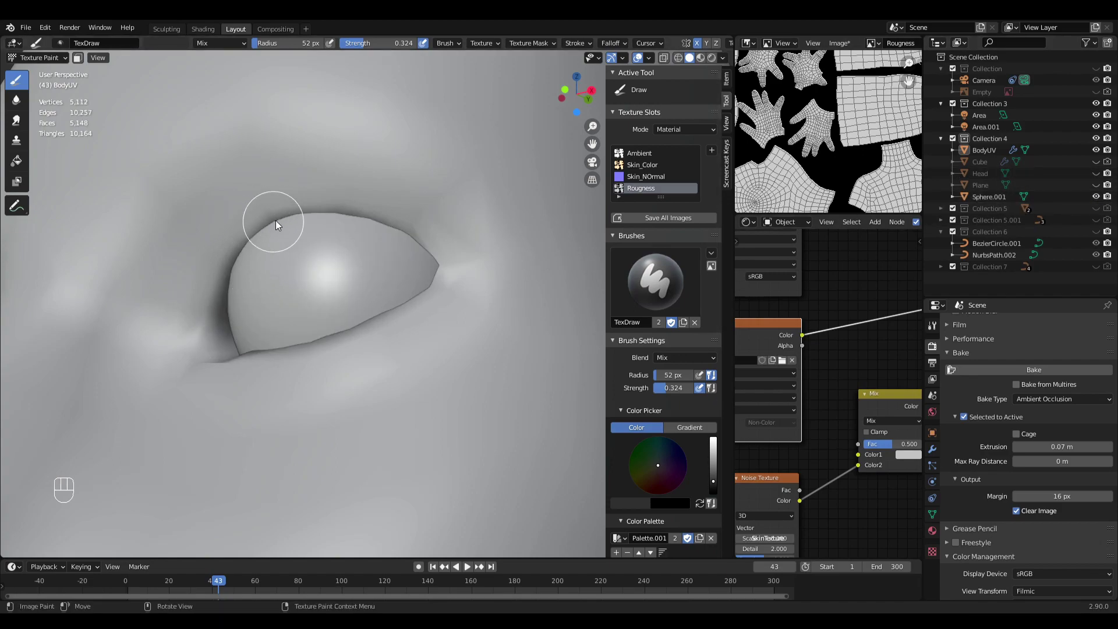
Step: Set the brush radius to 97 px and darken the skin around the eyes and nose
middle_drag(256, 309, 270, 372)
shift+middle_drag(273, 518, 233, 335)
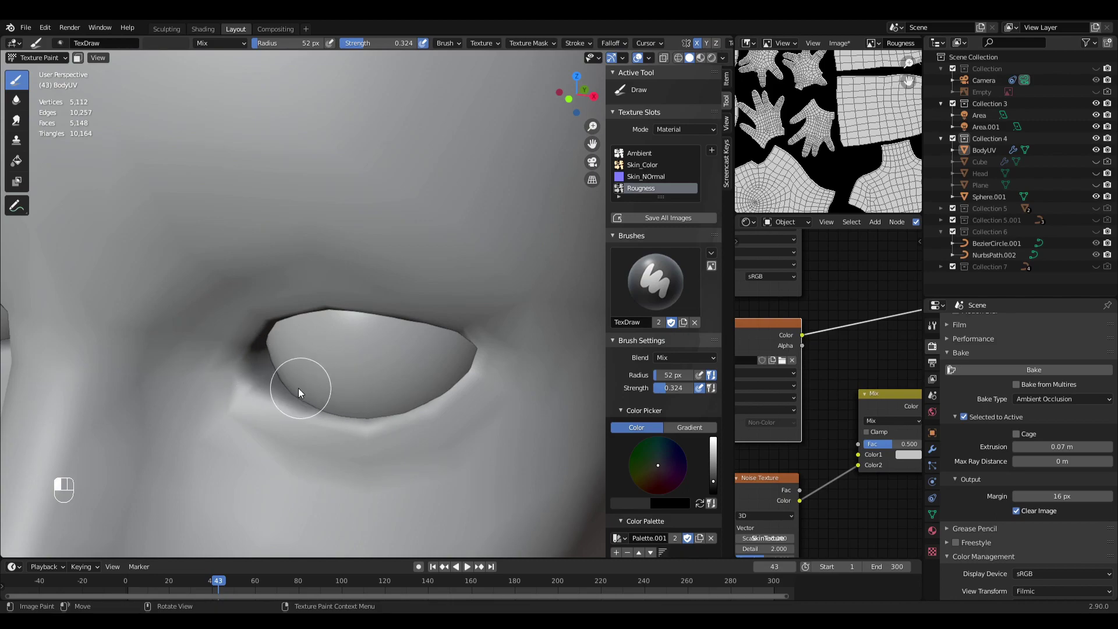
ctrl+middle_drag(459, 360, 428, 437)
middle_drag(410, 384, 434, 364)
mouse_move(379, 314)
ctrl+middle_down()
mouse_move(364, 347)
mouse_move(334, 291)
ctrl+middle_up()
key(f)
click(382, 325)
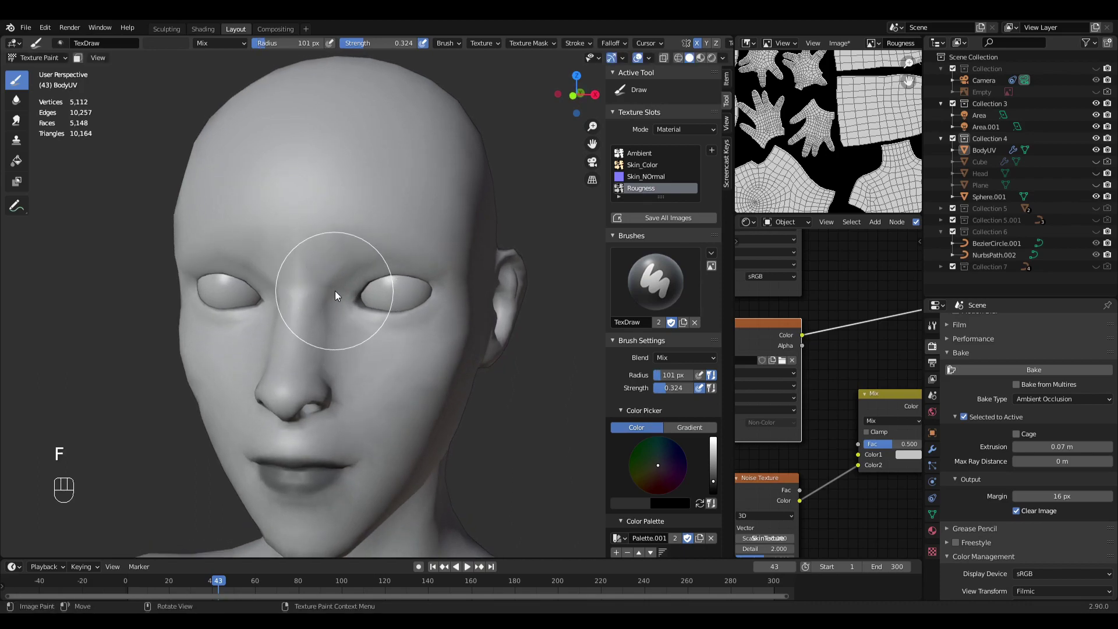
key(f)
click(389, 328)
mouse_move(344, 351)
middle_down()
mouse_move(393, 342)
mouse_move(323, 294)
middle_up()
ctrl+middle_drag(360, 298, 362, 261)
mouse_move(337, 265)
mouse_down()
mouse_move(321, 286)
mouse_move(338, 325)
mouse_move(316, 354)
mouse_up()
ctrl+middle_drag(396, 332, 448, 327)
ctrl+middle_drag(448, 326, 412, 369)
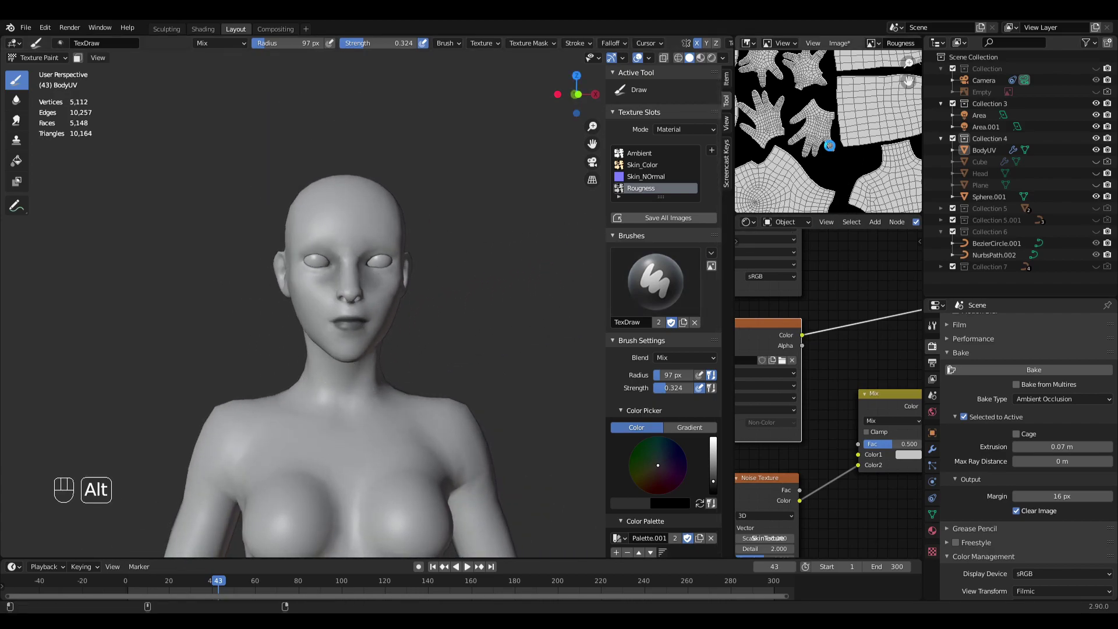
Step: Save the Rougness image and return the body to Object Mode
key(alt+s)
click(47, 59)
click(40, 71)
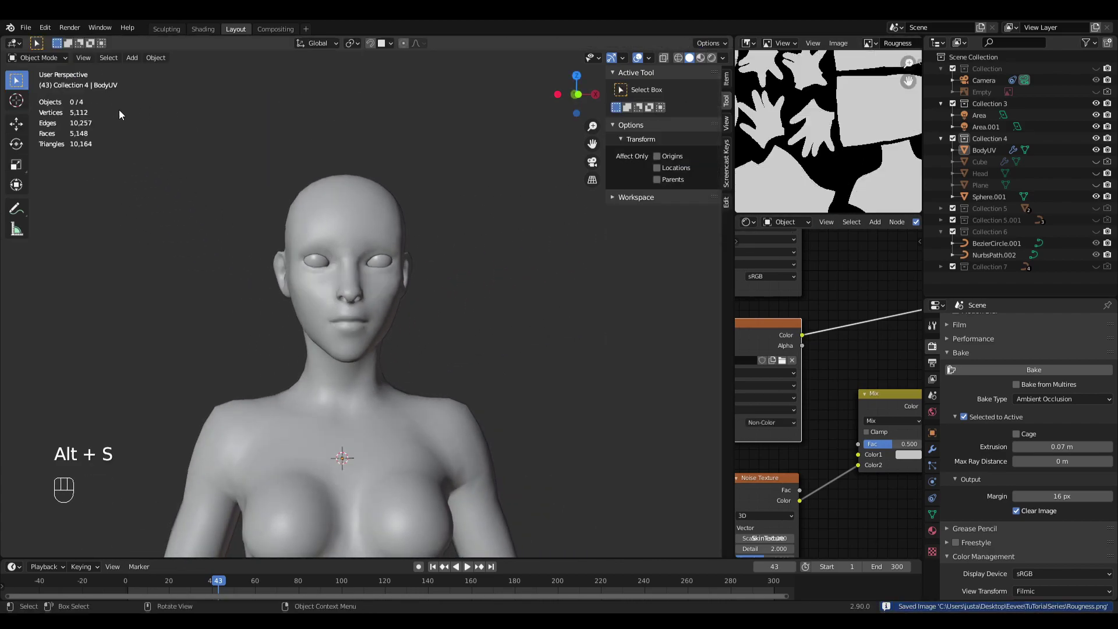
Step: Display the body with Material Preview shading and examine the skin's shine from different angles
click(700, 58)
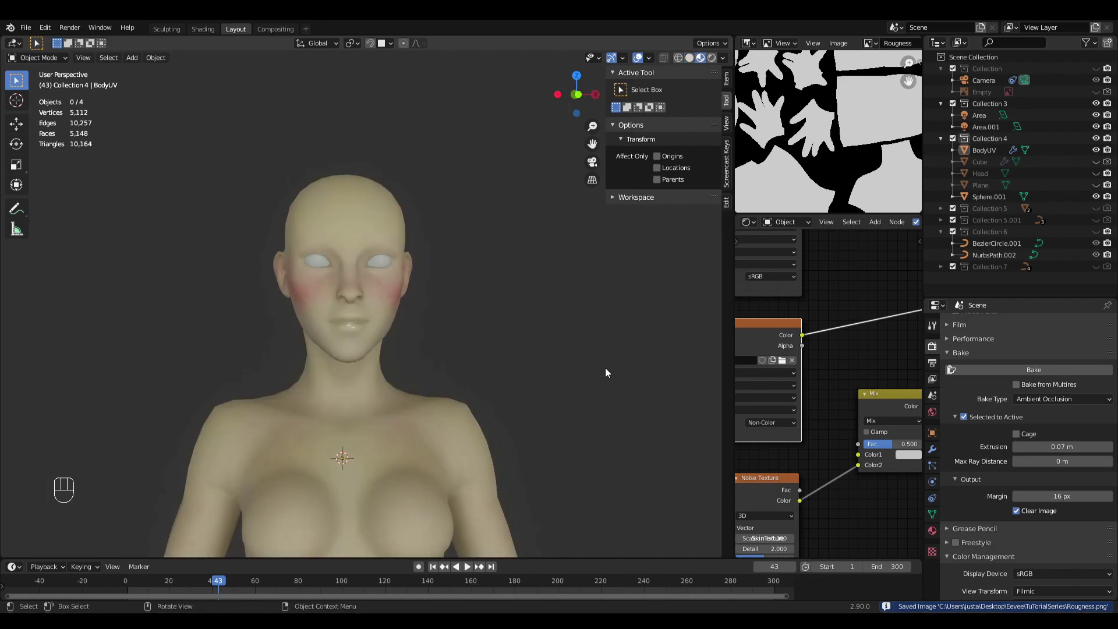
middle_drag(607, 367, 573, 374)
ctrl+middle_drag(480, 391, 450, 304)
mouse_move(287, 351)
middle_down()
mouse_move(277, 383)
mouse_move(285, 329)
middle_up()
middle_drag(309, 279, 460, 335)
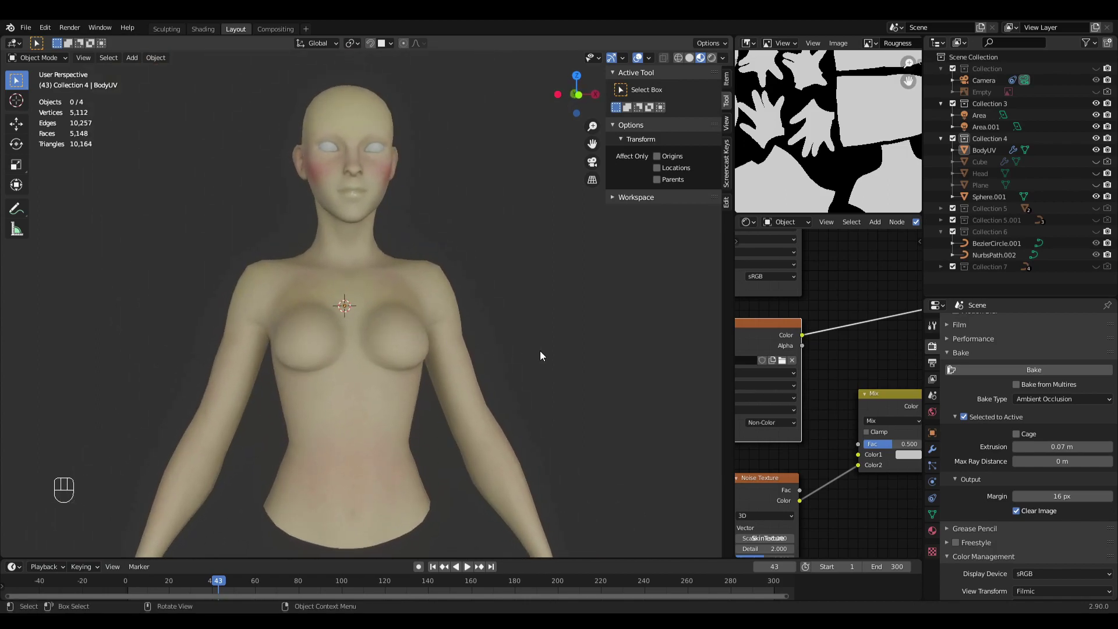
Step: Widen the node editor, place the Noise Texture below the Rougness node and space the Mix node away from both
drag(733, 309, 510, 348)
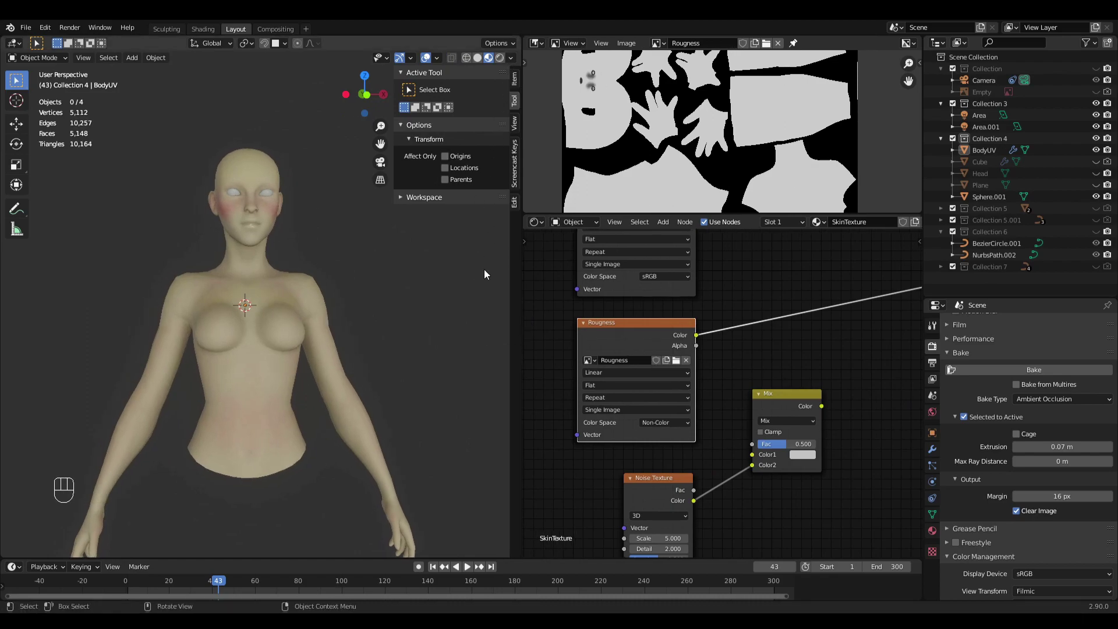
middle_drag(804, 355, 752, 319)
drag(614, 434, 610, 421)
mouse_move(745, 352)
mouse_down()
mouse_move(726, 346)
mouse_move(727, 357)
mouse_up()
middle_drag(812, 364, 847, 354)
drag(593, 411, 553, 412)
drag(745, 344, 855, 343)
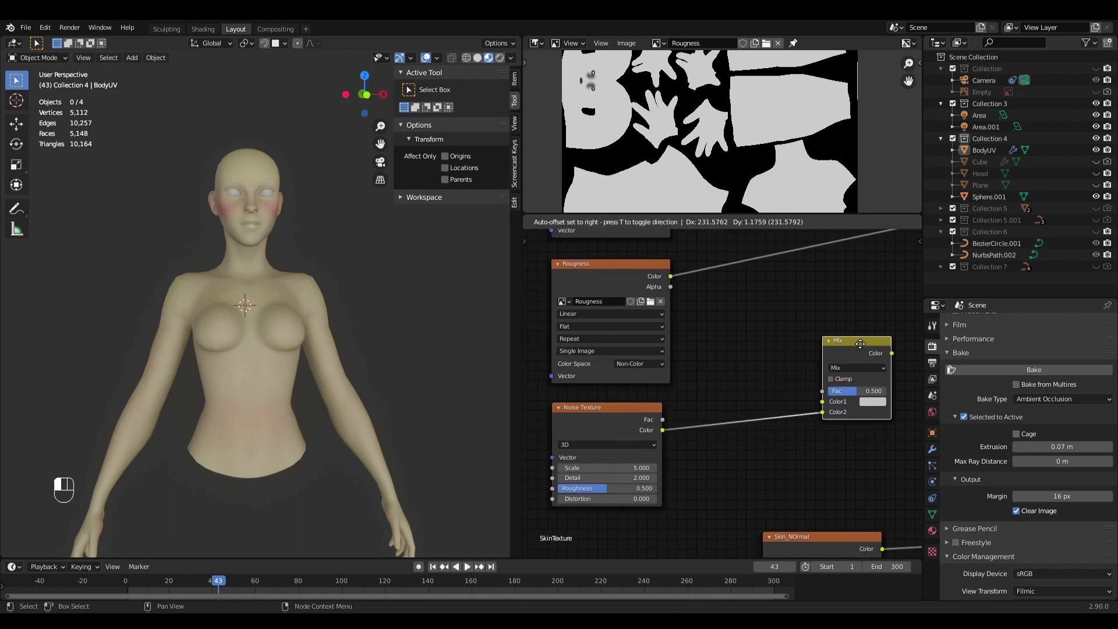
middle_drag(759, 463, 733, 459)
Step: Add a ColorRamp node and insert it on the link between the Noise Texture and the Mix node
key(shift+a)
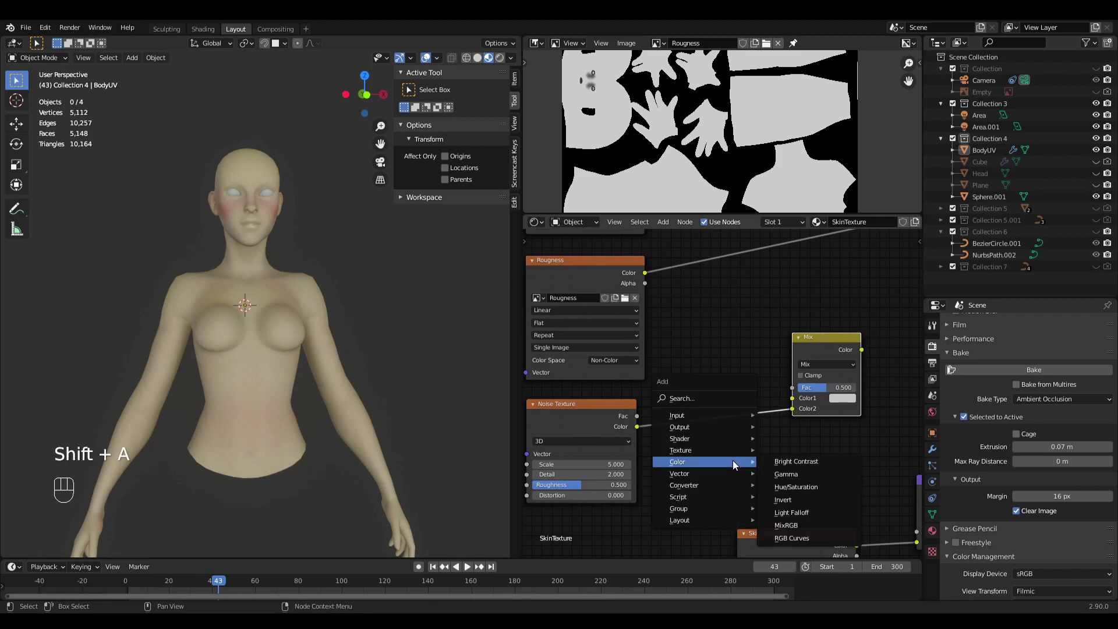
mouse_move(726, 451)
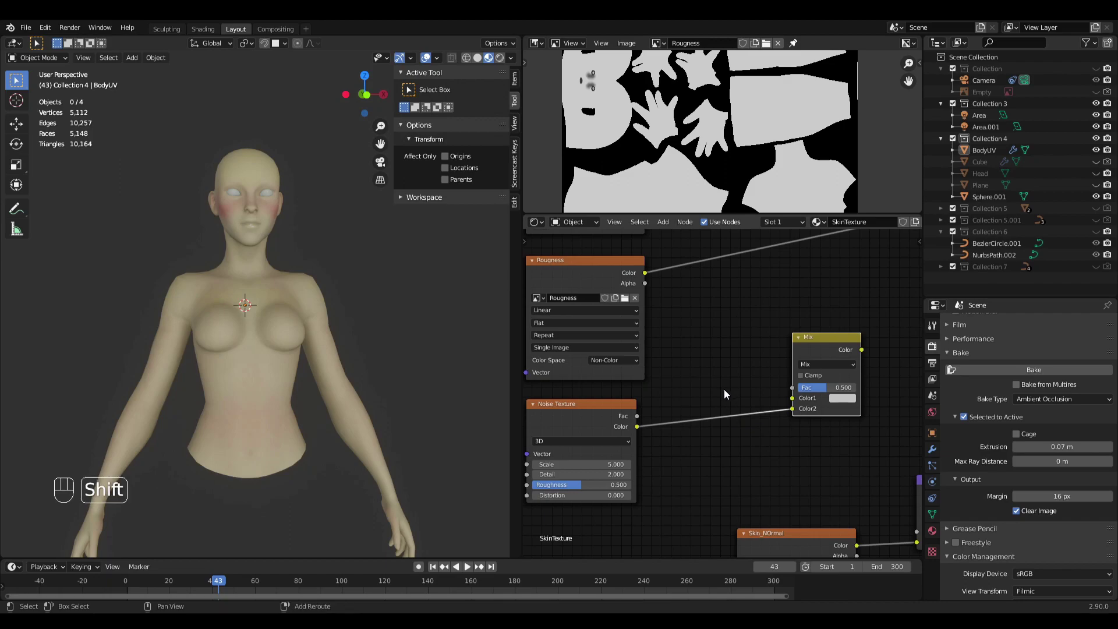
key(shift+a)
mouse_move(707, 410)
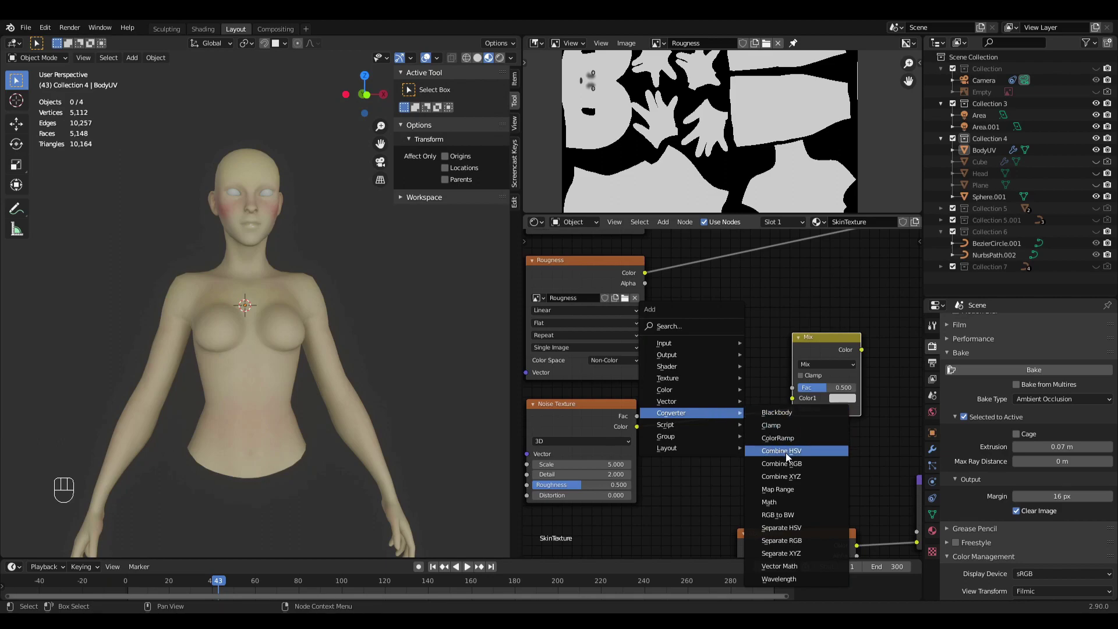
click(778, 438)
click(716, 381)
drag(715, 382, 722, 363)
Step: Move the Mix node above the ColorRamp and connect the Rougness texture's Color output to its Color1 input
middle_drag(839, 359, 737, 380)
drag(790, 360, 788, 282)
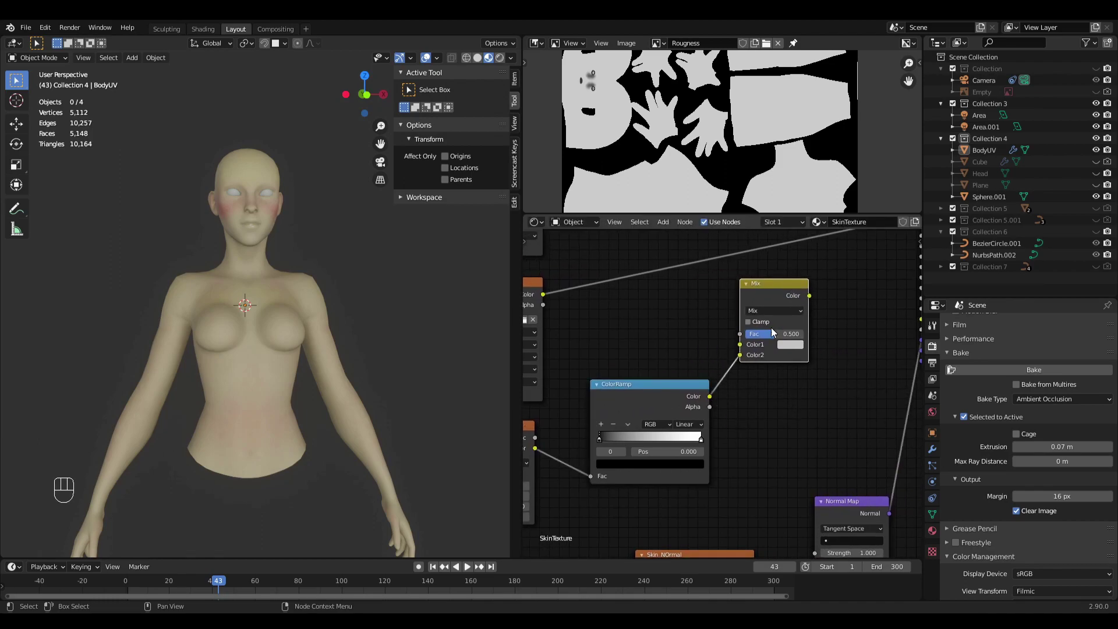
middle_drag(776, 321, 817, 376)
drag(817, 348, 831, 341)
drag(587, 351, 794, 389)
Step: Preview the Mix node and the Rougness texture alternately on the body to compare the noise-mixed and plain maps
ctrl+shift+click(803, 341)
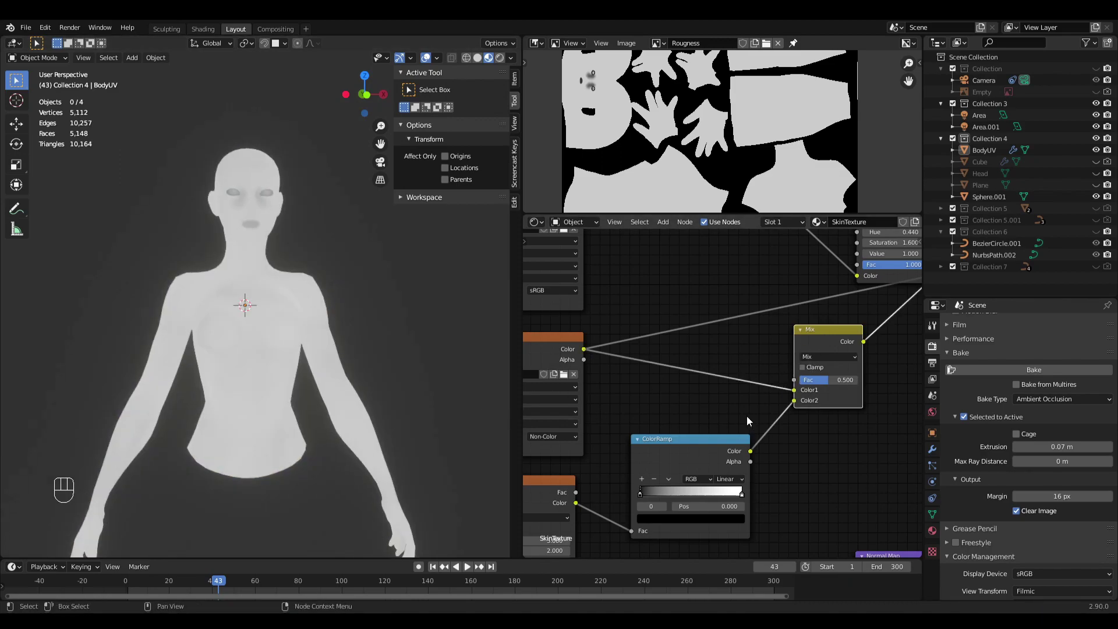
ctrl+shift+click(565, 335)
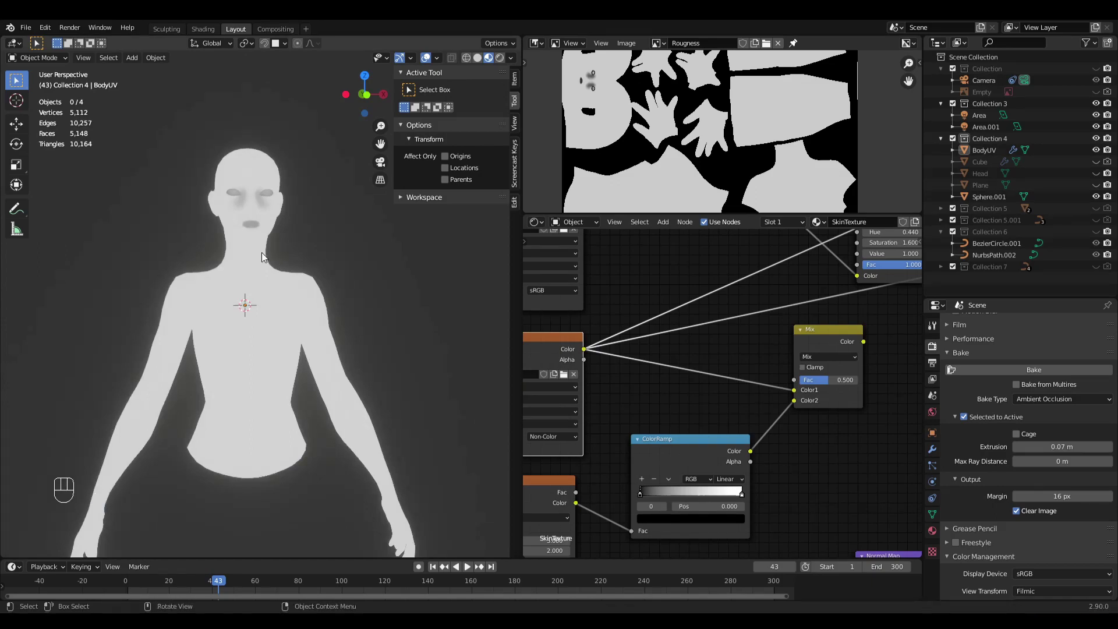
ctrl+shift+click(816, 334)
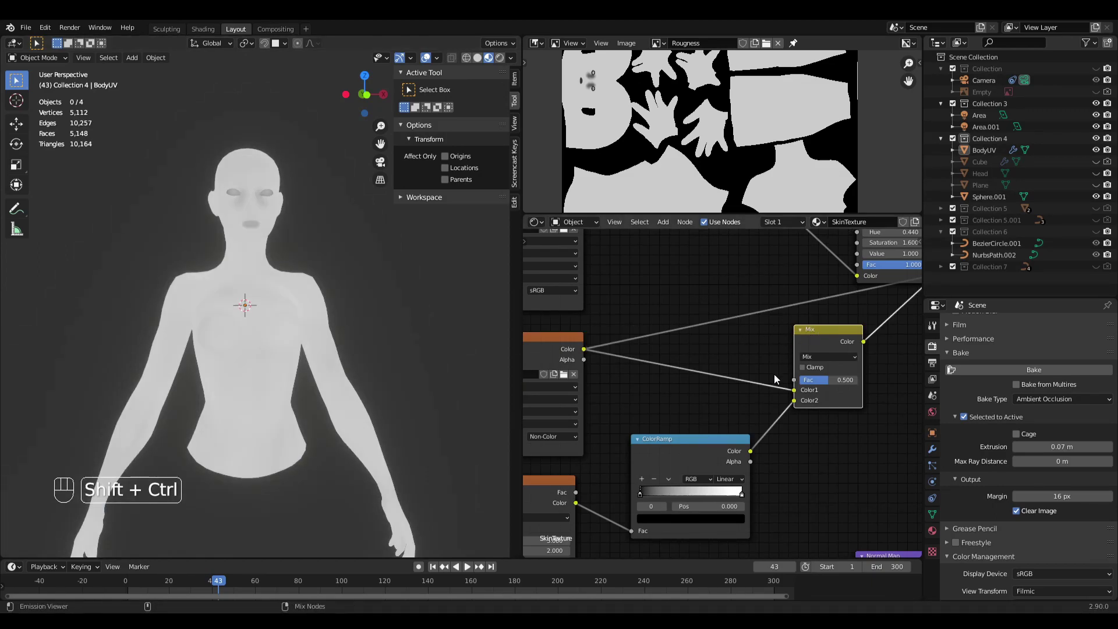
ctrl+shift+click(557, 342)
ctrl+shift+click(825, 332)
ctrl+shift+click(563, 345)
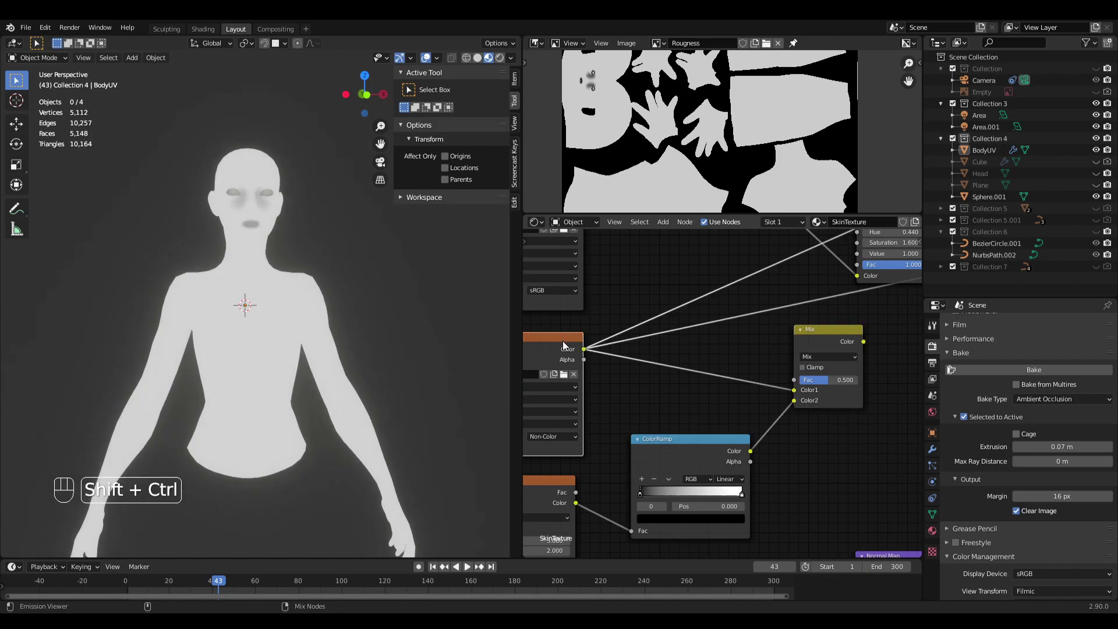
Step: Preview the Mix node on the body and set the Noise Texture's Scale to 28.4
ctrl+shift+click(814, 339)
scroll(378, 351, up, 4)
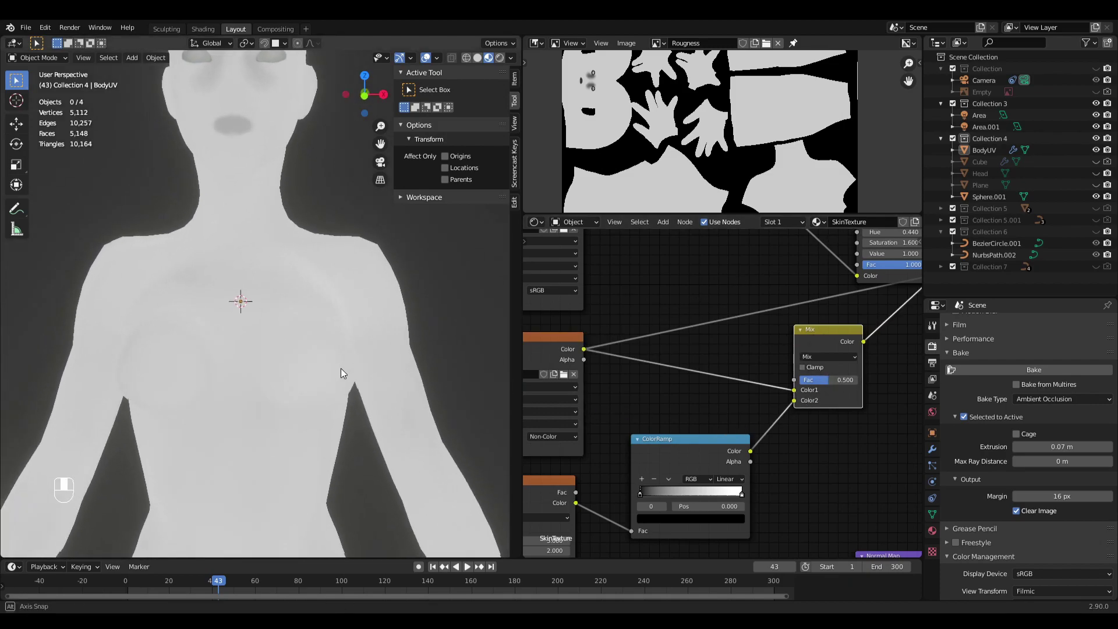
shift+middle_drag(442, 408, 494, 463)
middle_drag(605, 451, 698, 396)
drag(632, 484, 696, 488)
drag(749, 488, 759, 488)
middle_drag(702, 507, 807, 456)
Step: Add Texture Coordinate and Mapping nodes to the Noise Texture, trying the UV output before connecting Generated to the Mapping node's Vector input
click(693, 388)
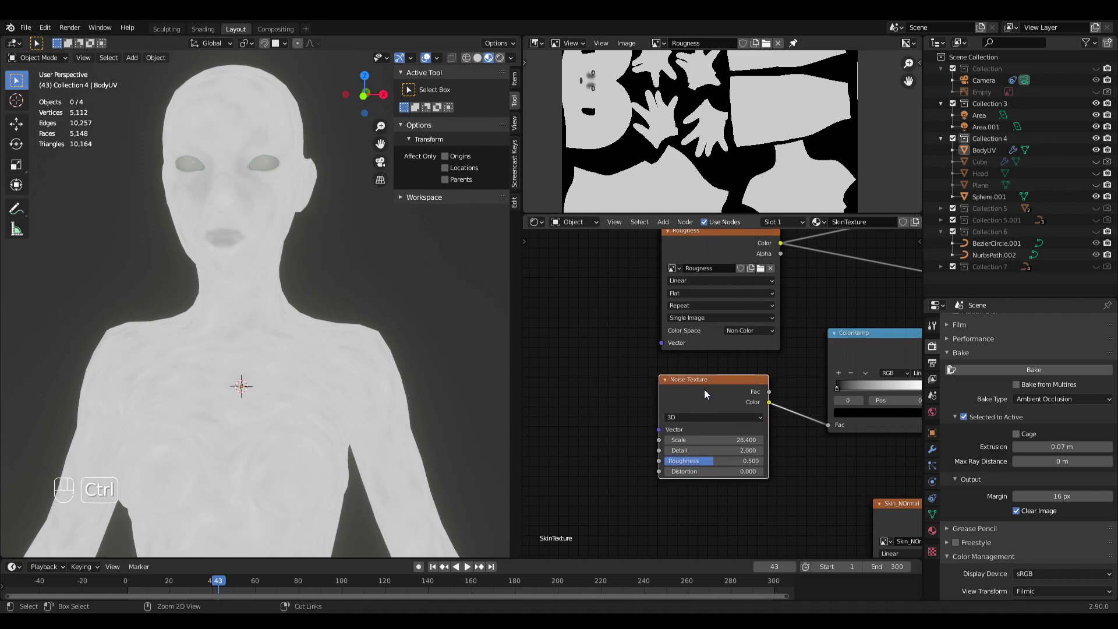
key(ctrl+t)
middle_drag(702, 393, 863, 350)
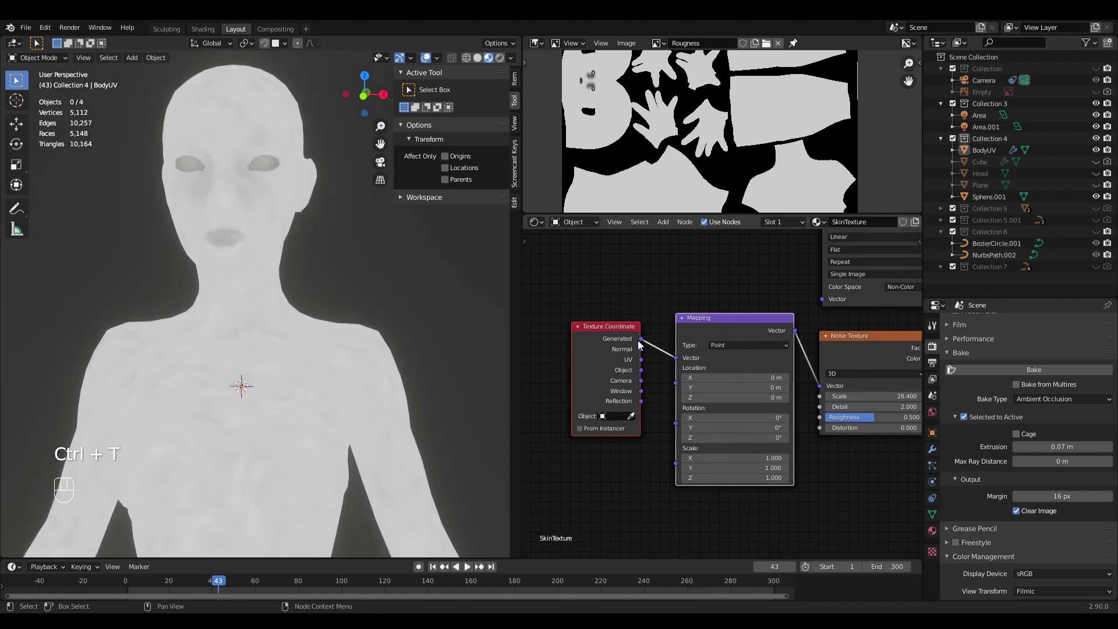
middle_drag(685, 383, 680, 343)
drag(636, 318, 671, 317)
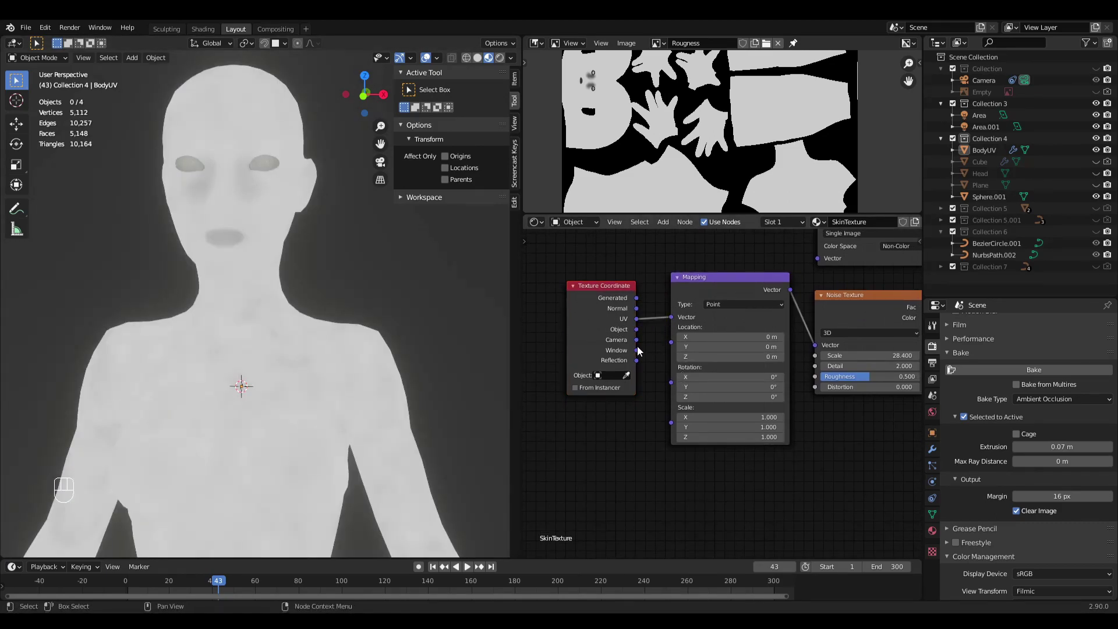
drag(637, 298, 671, 317)
Step: Set the Noise Texture's Scale to 83.9 to make the noise pattern on the body finer
middle_drag(873, 407, 785, 417)
drag(770, 360, 850, 362)
ctrl+middle_drag(389, 419, 382, 505)
shift+middle_drag(385, 492, 402, 372)
ctrl+middle_drag(408, 422, 414, 466)
drag(773, 360, 864, 366)
shift+middle_drag(809, 386, 614, 460)
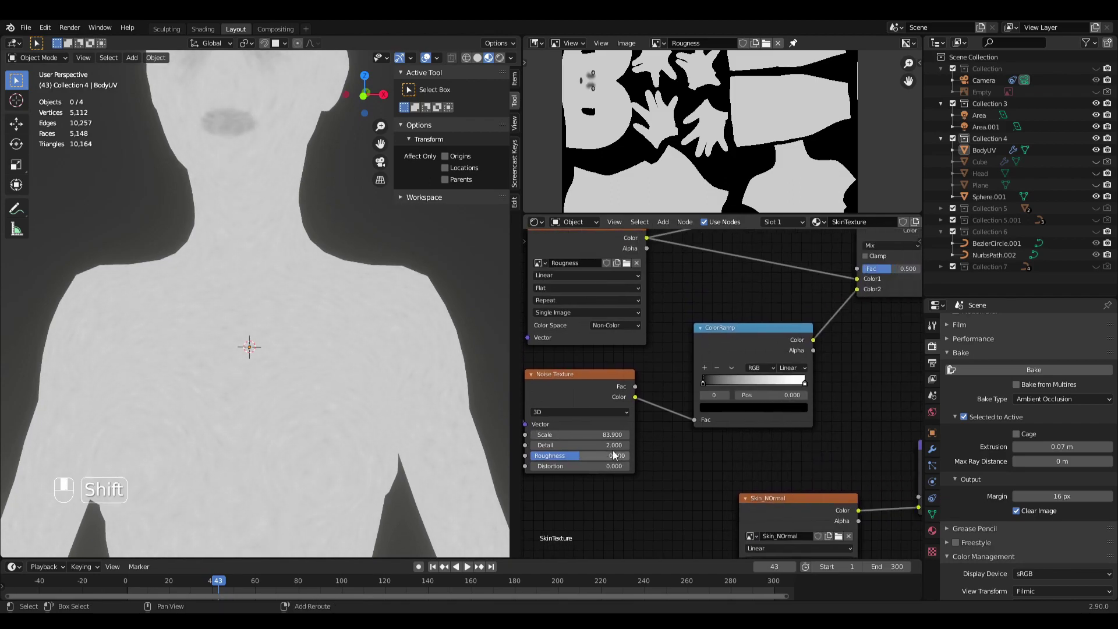
Step: Move the ColorRamp slightly up and the Noise Texture node slightly closer to it
shift+middle_drag(845, 362, 822, 379)
drag(692, 396, 686, 381)
drag(540, 423, 557, 431)
middle_drag(752, 465, 773, 446)
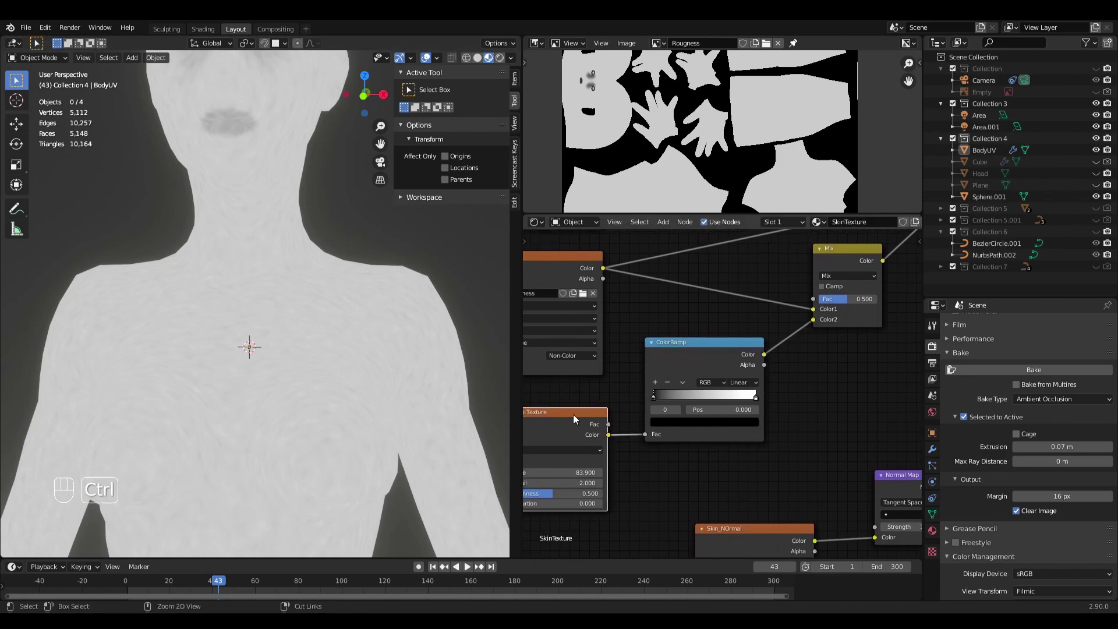
Step: Shift the noise ColorRamp's black stop to position 0.005 and darken its white stop slightly to a light grey
scroll(397, 446, down, 2)
shift+middle_drag(406, 445, 516, 407)
drag(655, 400, 656, 401)
shift+middle_drag(365, 312, 356, 480)
shift+middle_drag(406, 355, 391, 491)
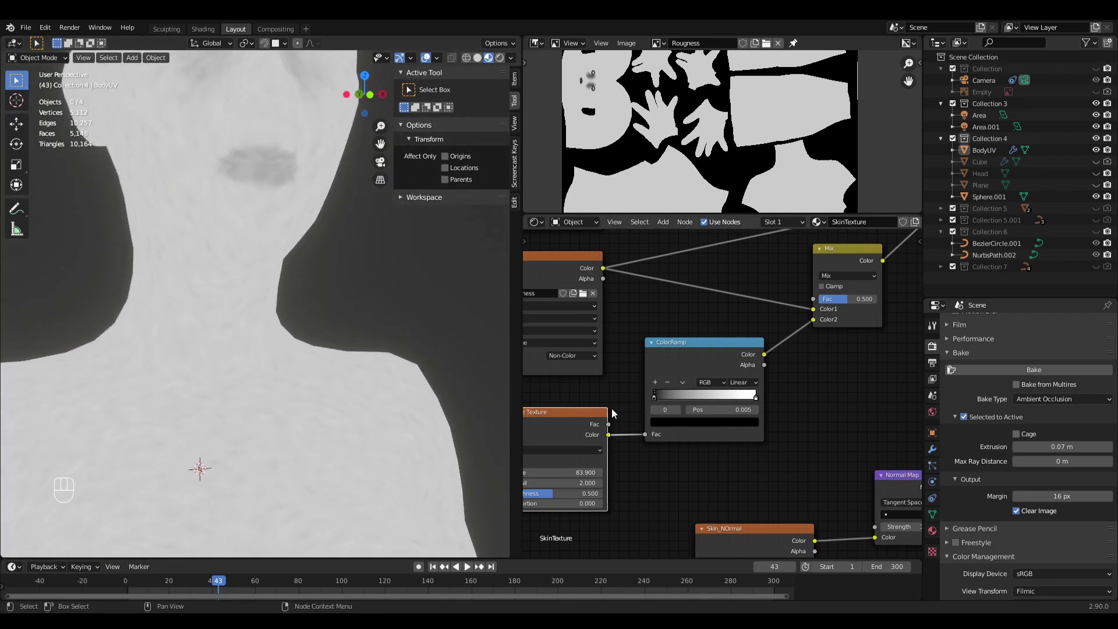
click(755, 398)
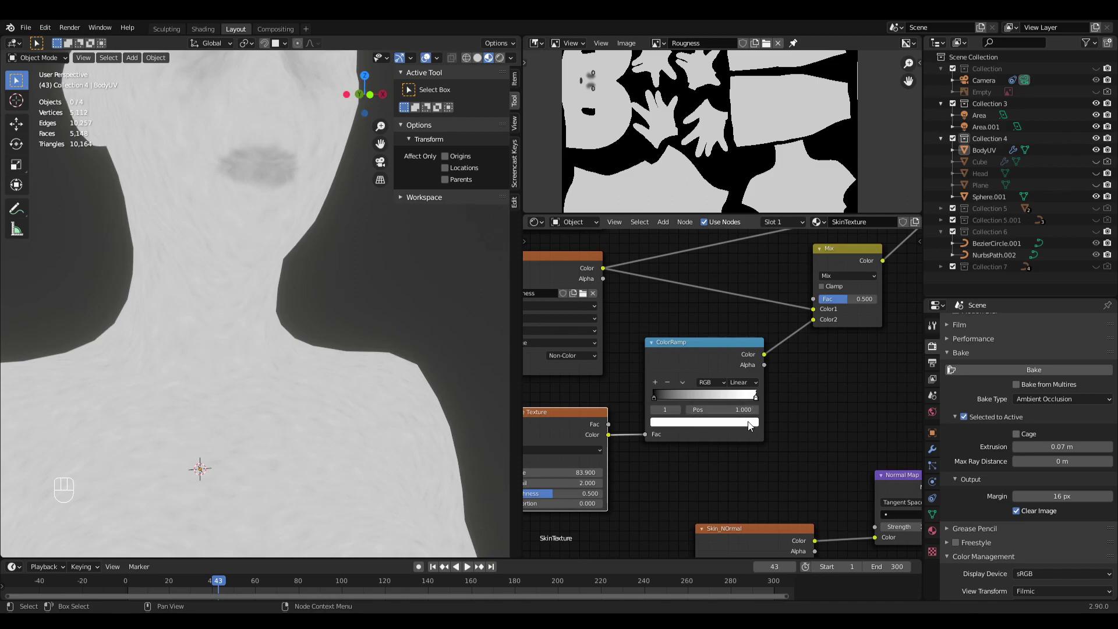
click(750, 424)
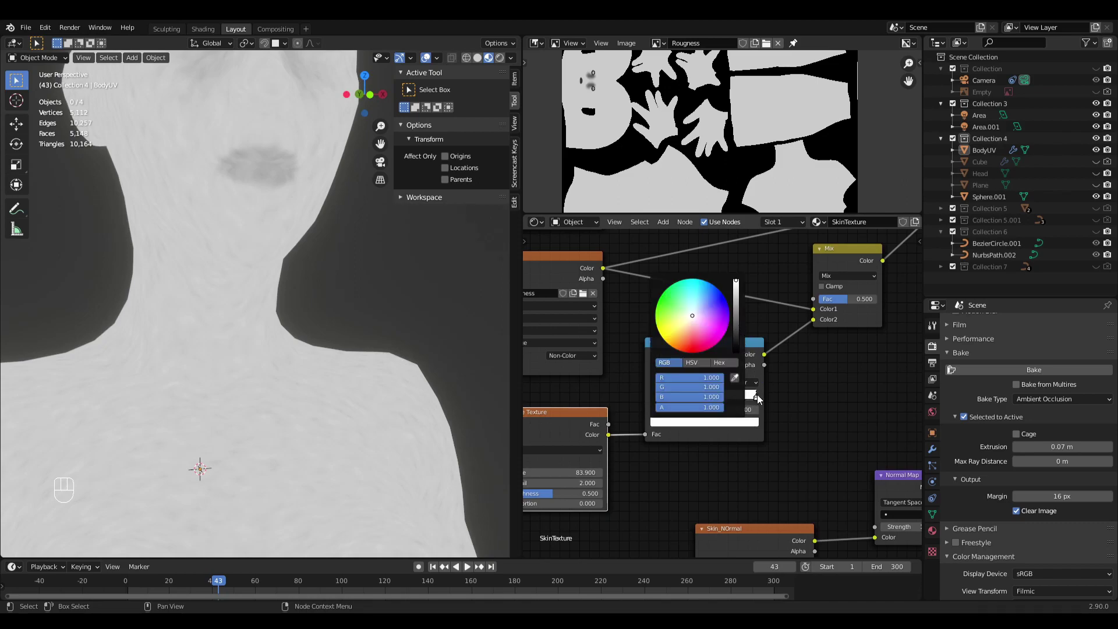
drag(736, 321, 737, 290)
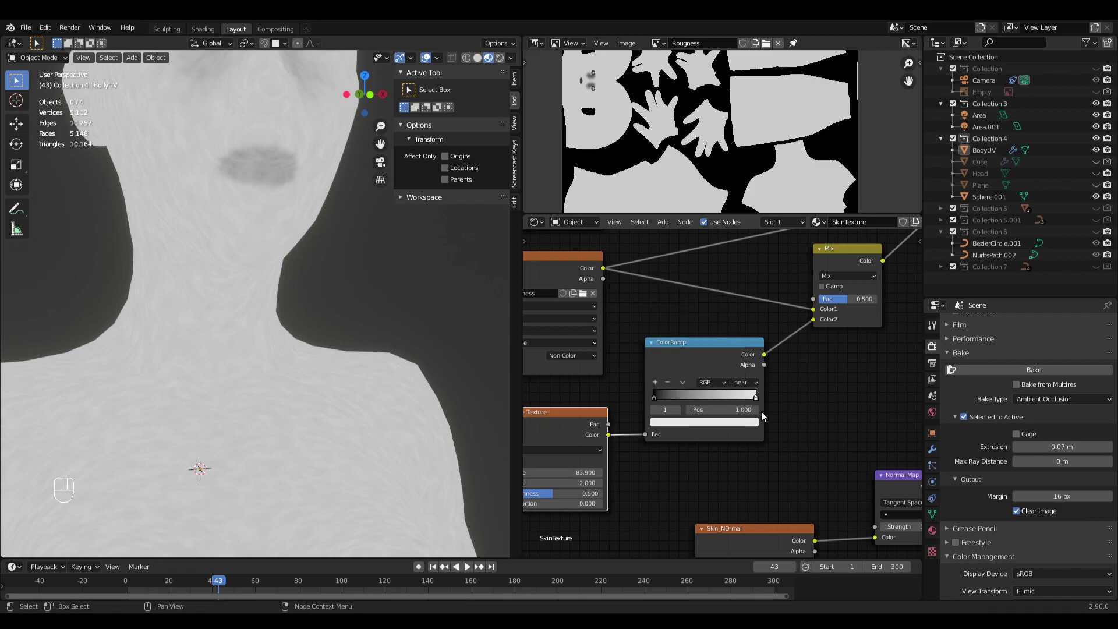
Step: Lighten the noise ColorRamp's black stop to a light grey to reduce the noise contrast
click(656, 398)
click(673, 423)
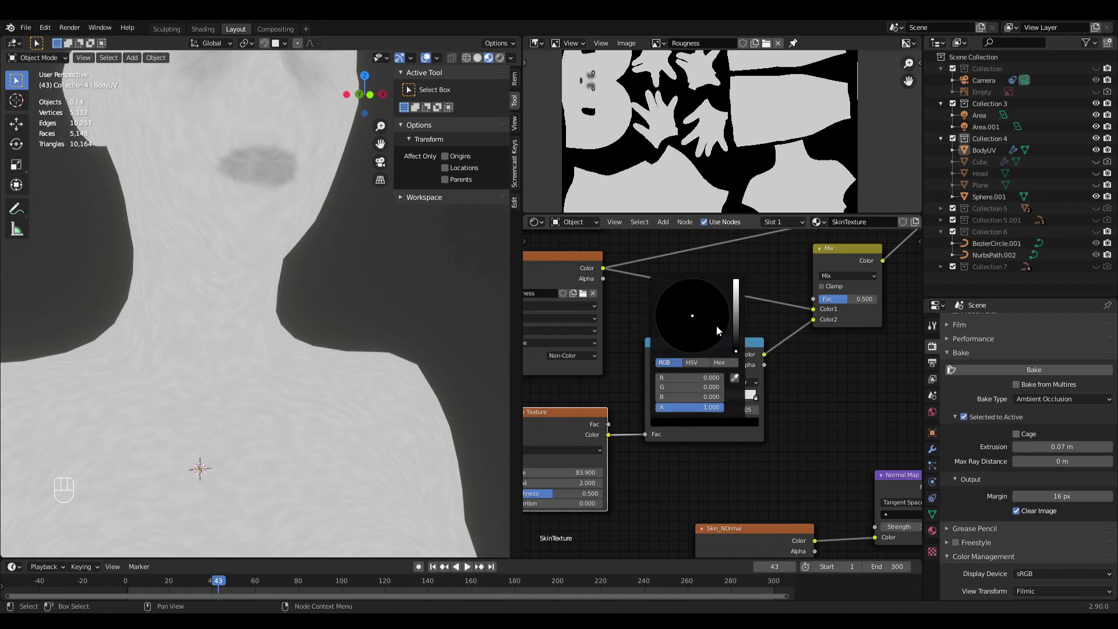
drag(734, 335, 740, 298)
scroll(396, 455, down, 6)
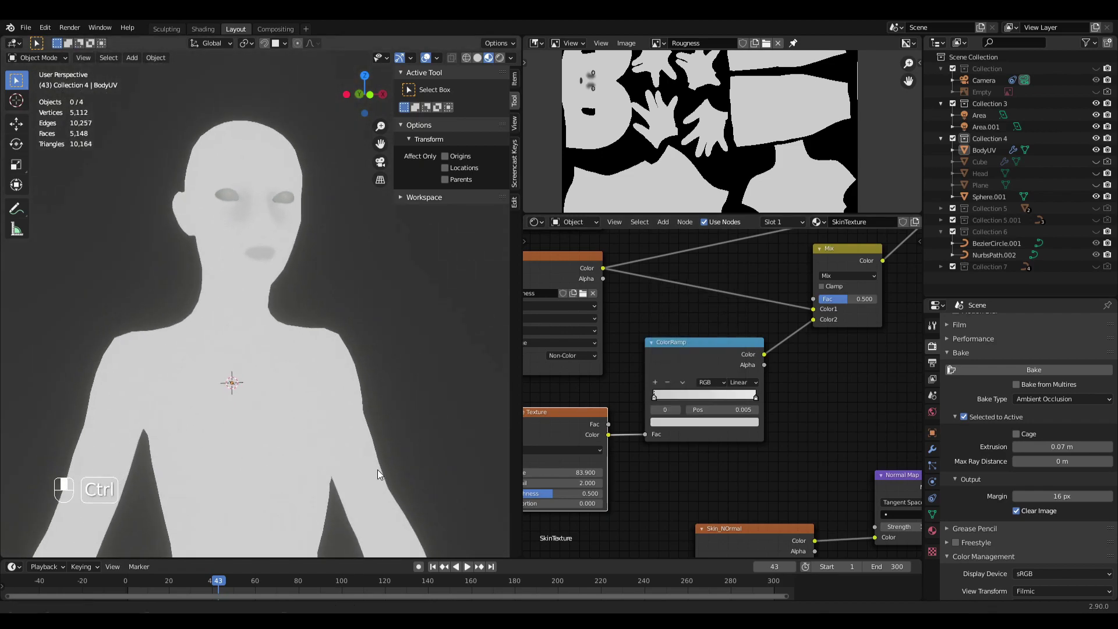
Step: Inspect the neck and chest, previewing the Rougness texture and the Mix node in turn to compare them
middle_drag(361, 453, 338, 302)
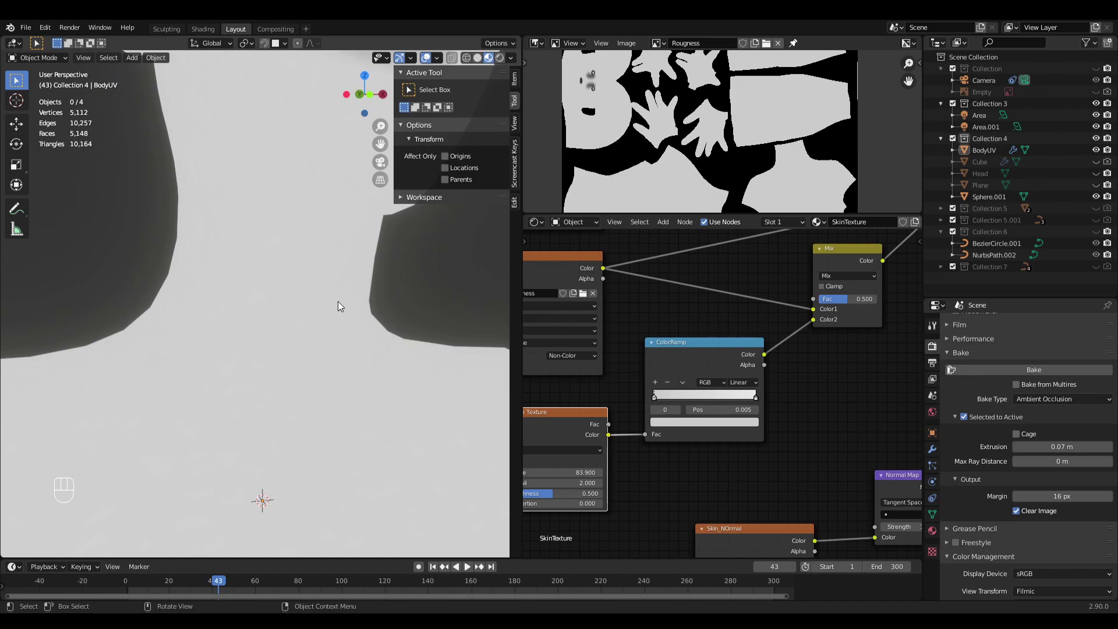
scroll(339, 302, down, 3)
middle_drag(916, 347, 697, 475)
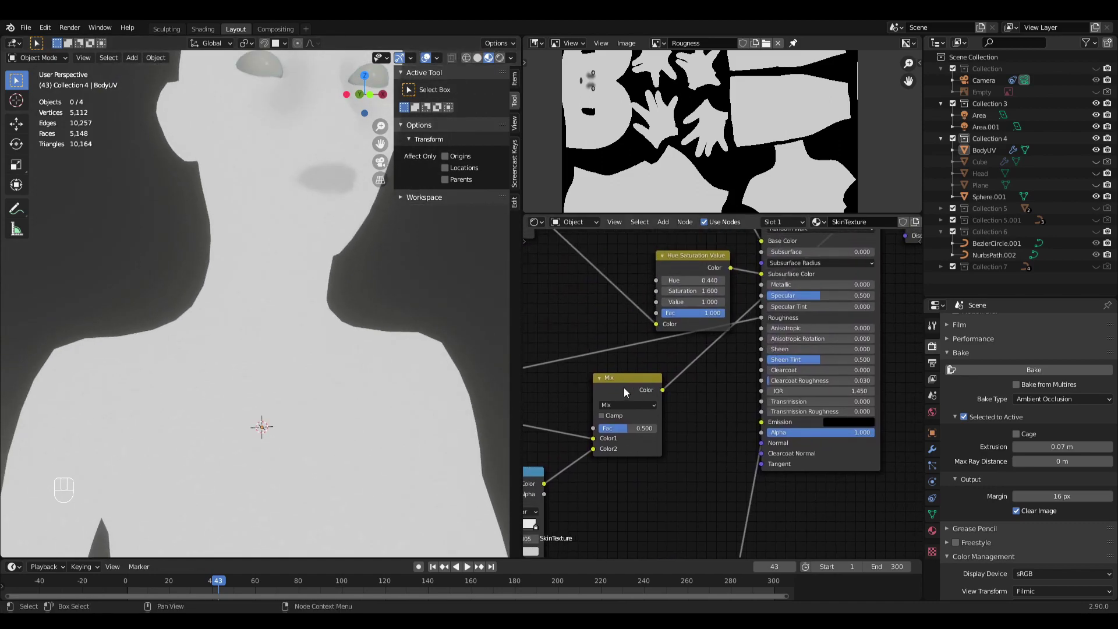
middle_drag(629, 387, 815, 340)
ctrl+shift+click(537, 348)
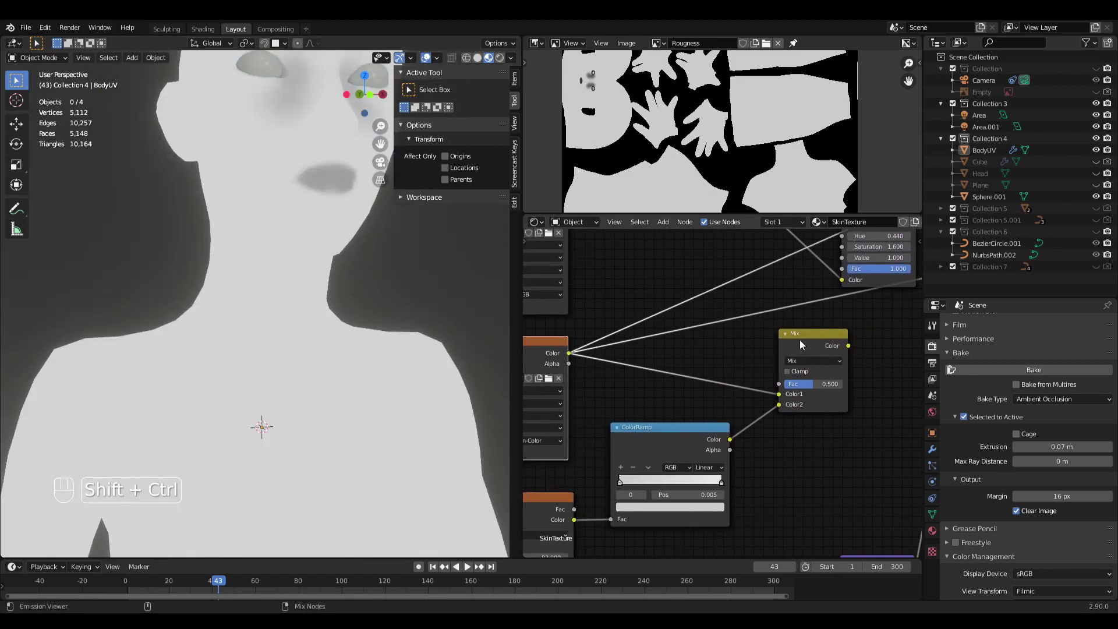
ctrl+shift+click(801, 349)
ctrl+shift+click(785, 341)
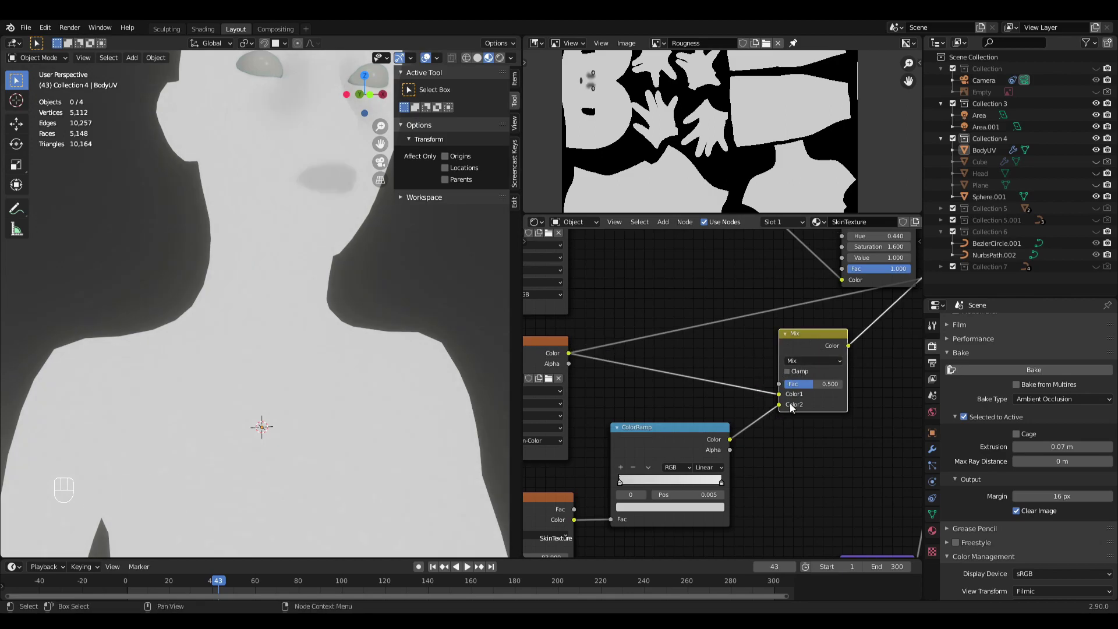
Step: Change the blending mode of the Mix node combining the Rougness texture and the noise to Multiply
drag(780, 394, 779, 404)
click(809, 363)
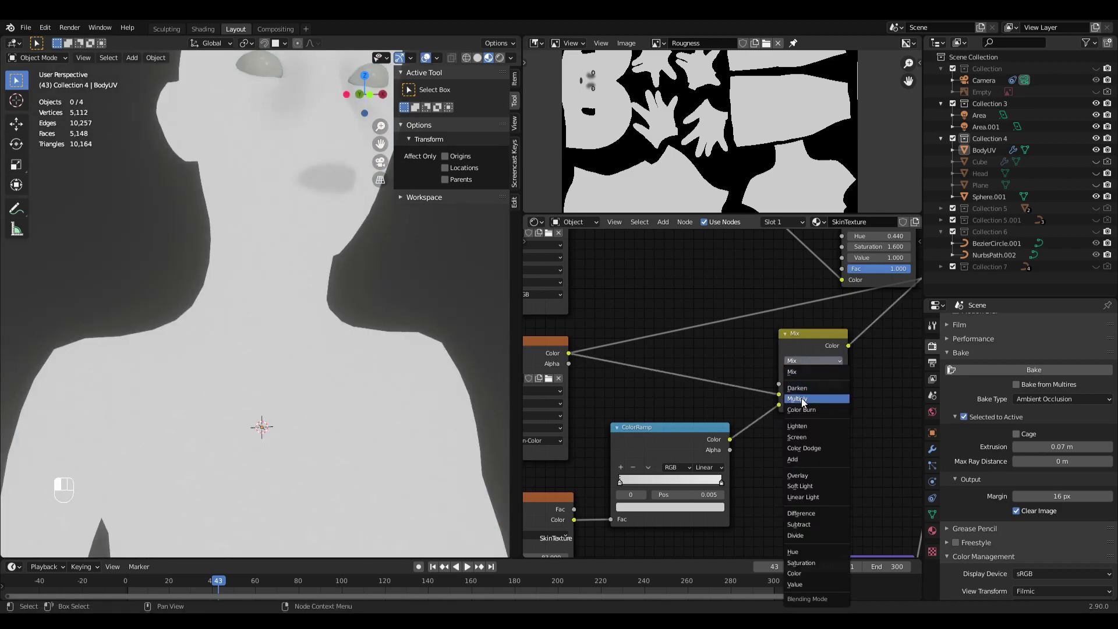
click(805, 386)
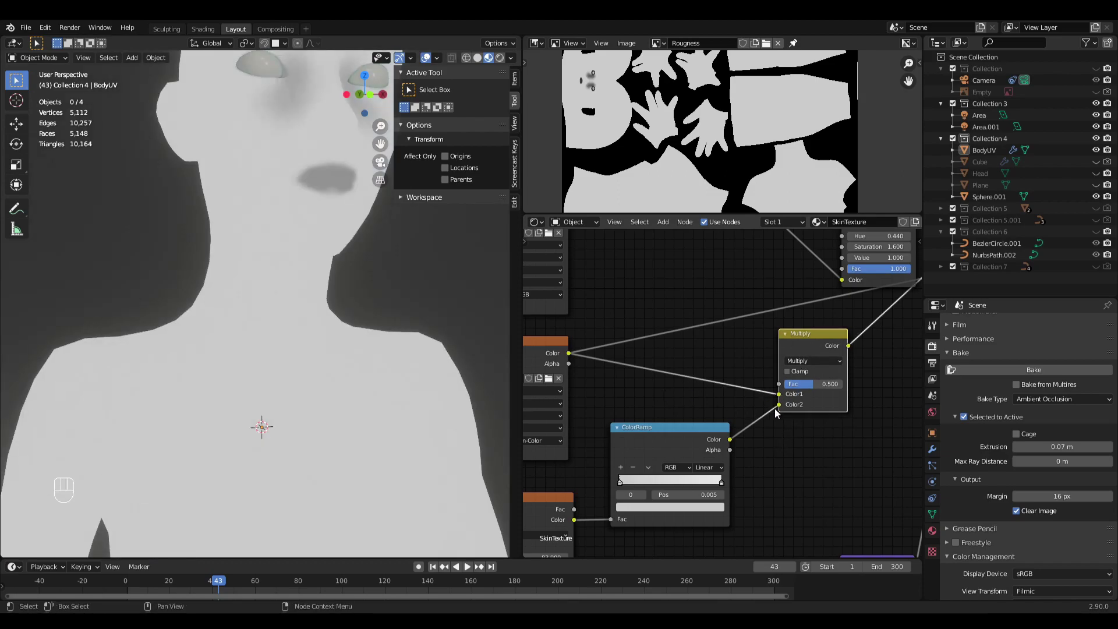
Step: Compare the plain Rougness texture with the Multiply node's output by previewing each on the head and shoulders
scroll(426, 397, down, 3)
ctrl+shift+click(537, 346)
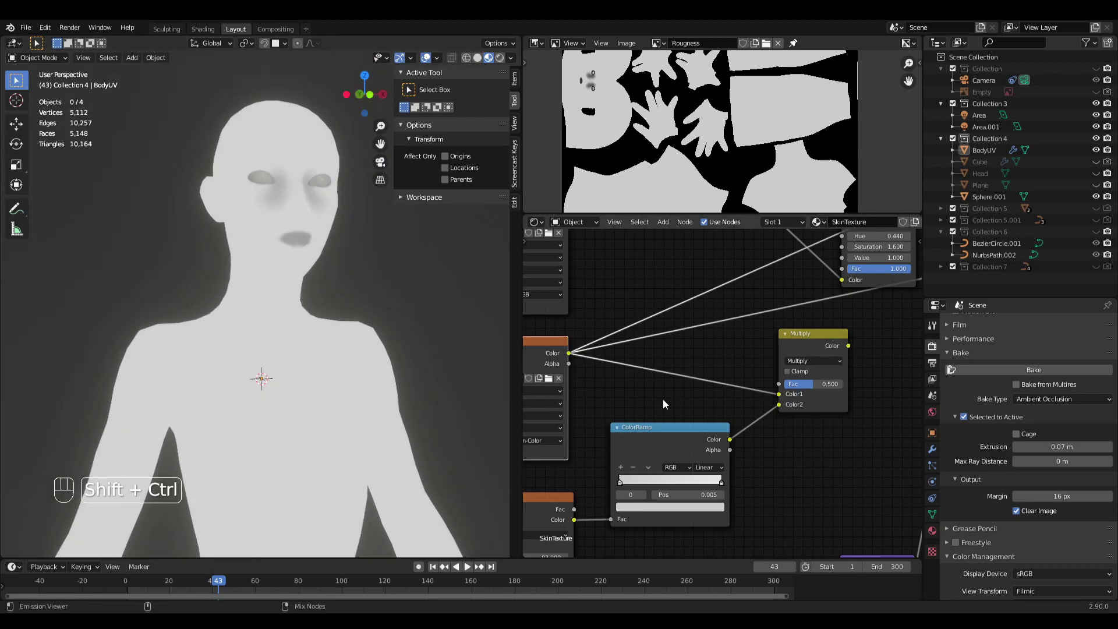
ctrl+shift+click(814, 342)
ctrl+shift+click(794, 350)
middle_drag(761, 385, 735, 393)
shift+middle_drag(312, 379, 354, 430)
ctrl+middle_drag(381, 359, 407, 435)
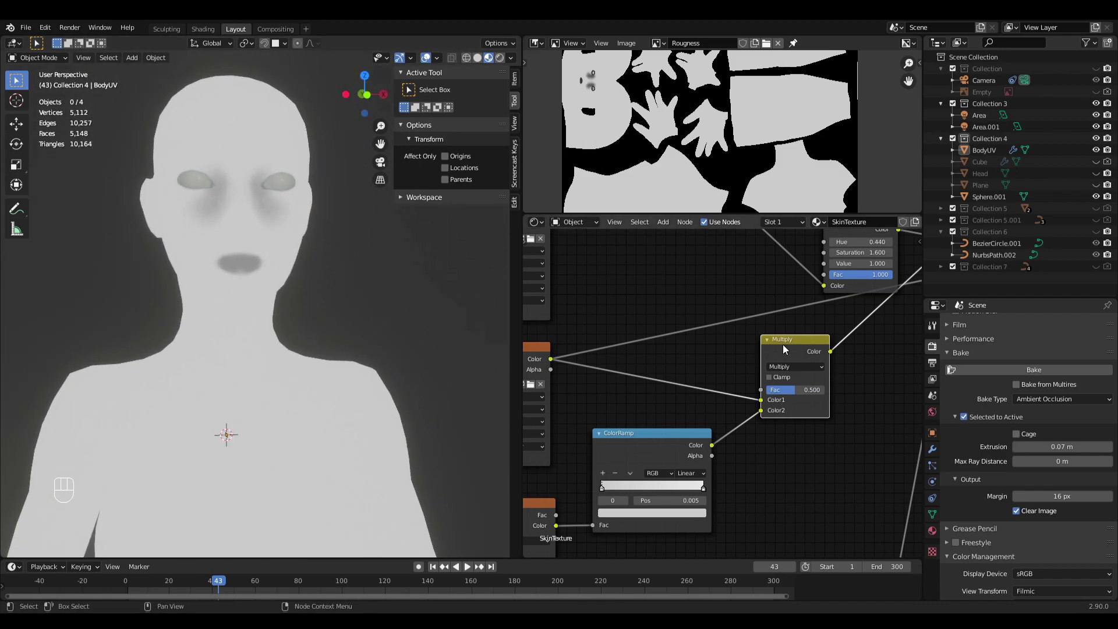
Step: Switch the preview back to the Principled BSDF and view the shaded upper body
middle_drag(861, 339, 629, 443)
ctrl+shift+click(756, 257)
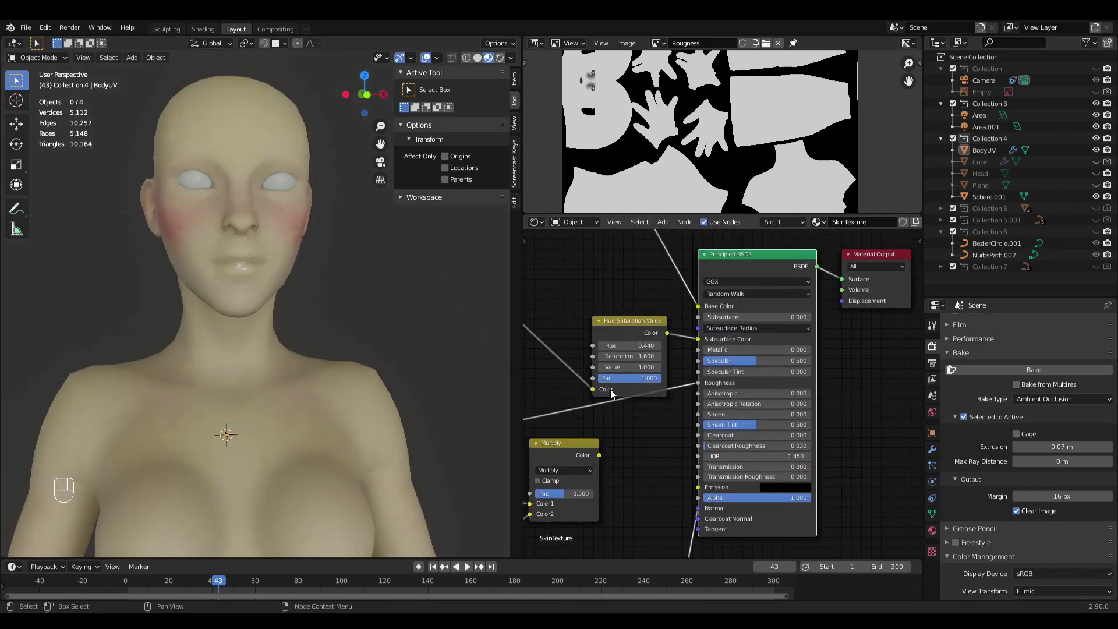
ctrl+middle_drag(400, 392, 368, 436)
shift+middle_drag(368, 436, 400, 299)
mouse_move(380, 372)
middle_down()
mouse_move(441, 360)
mouse_move(393, 374)
mouse_move(394, 409)
mouse_move(435, 399)
mouse_move(428, 382)
mouse_move(425, 403)
middle_up()
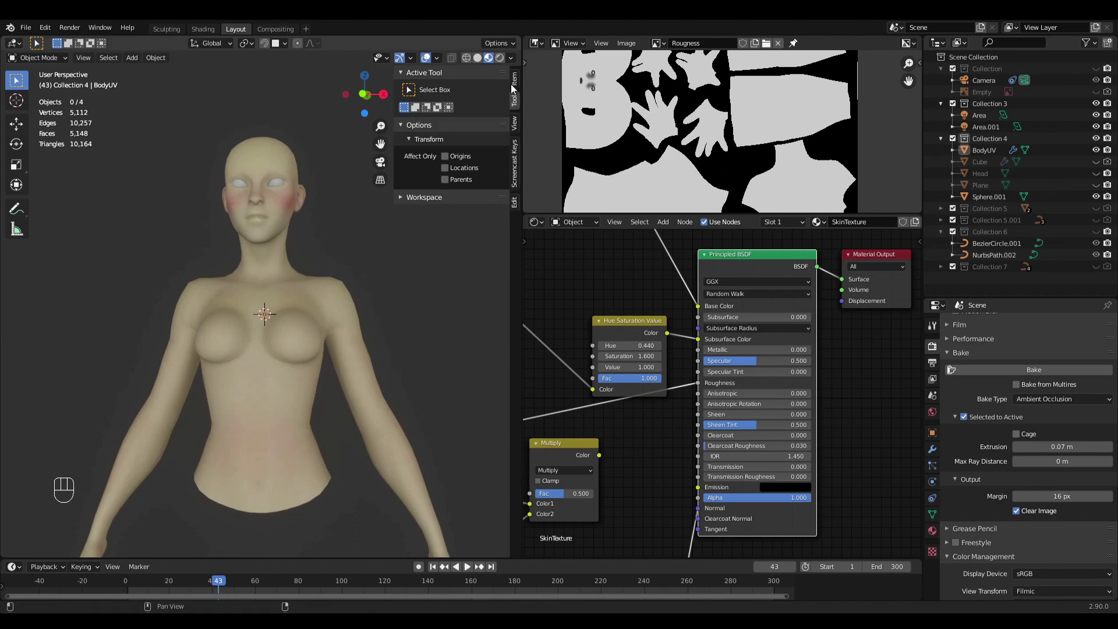
Step: Try different viewport HDRI lighting and pick the daytime street environment with the blue sky
click(508, 59)
click(498, 155)
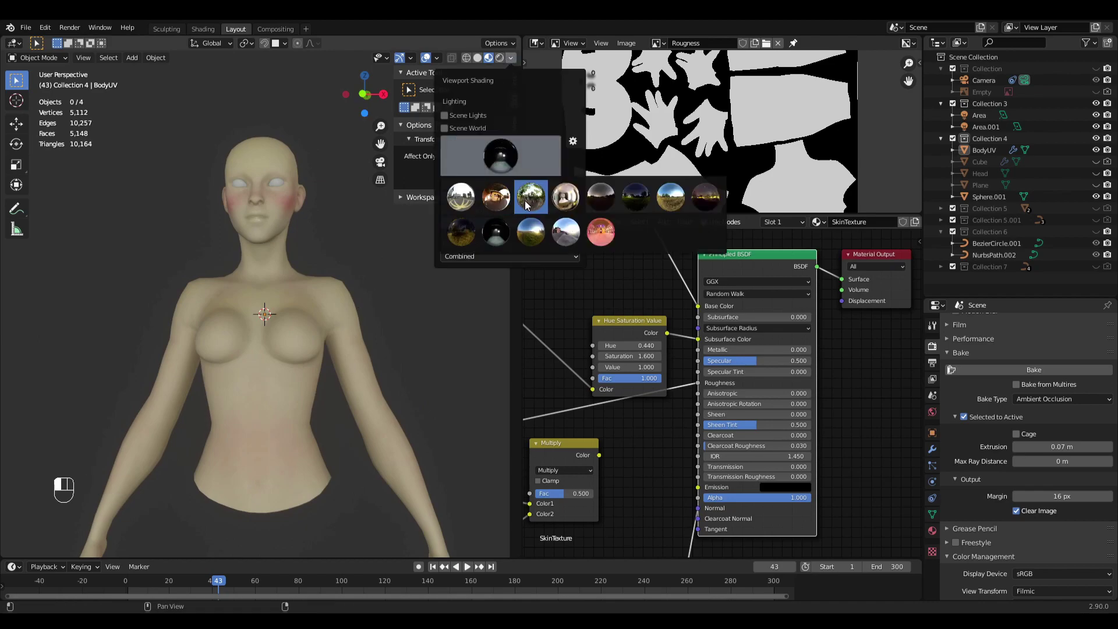
click(470, 234)
click(489, 157)
click(566, 232)
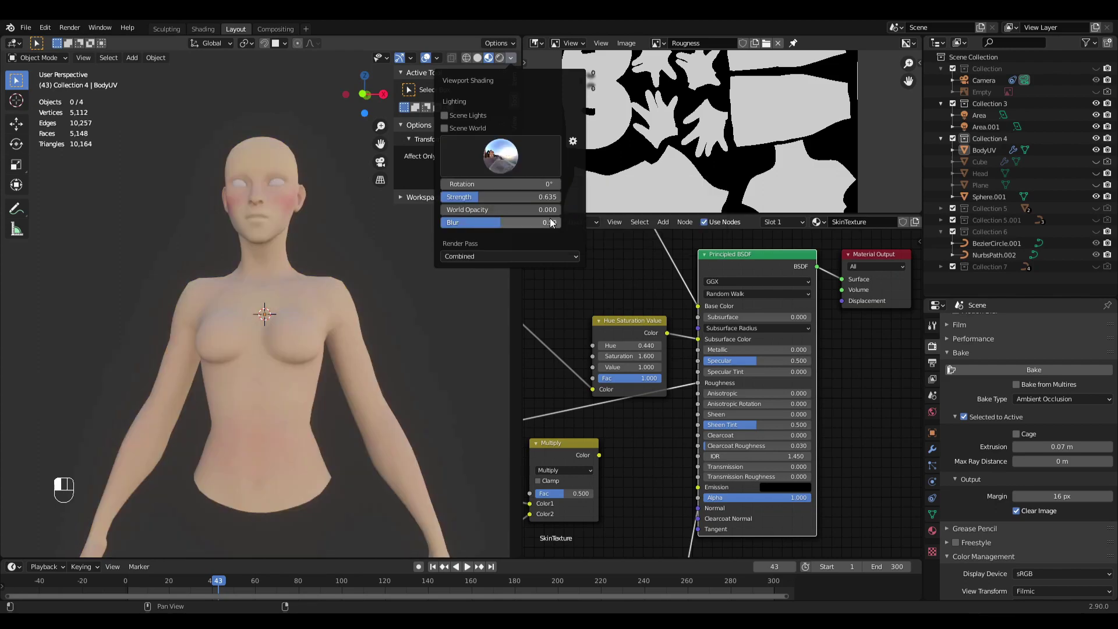
click(499, 157)
mouse_move(390, 336)
middle_down()
mouse_move(449, 347)
mouse_move(569, 340)
mouse_move(391, 336)
middle_up()
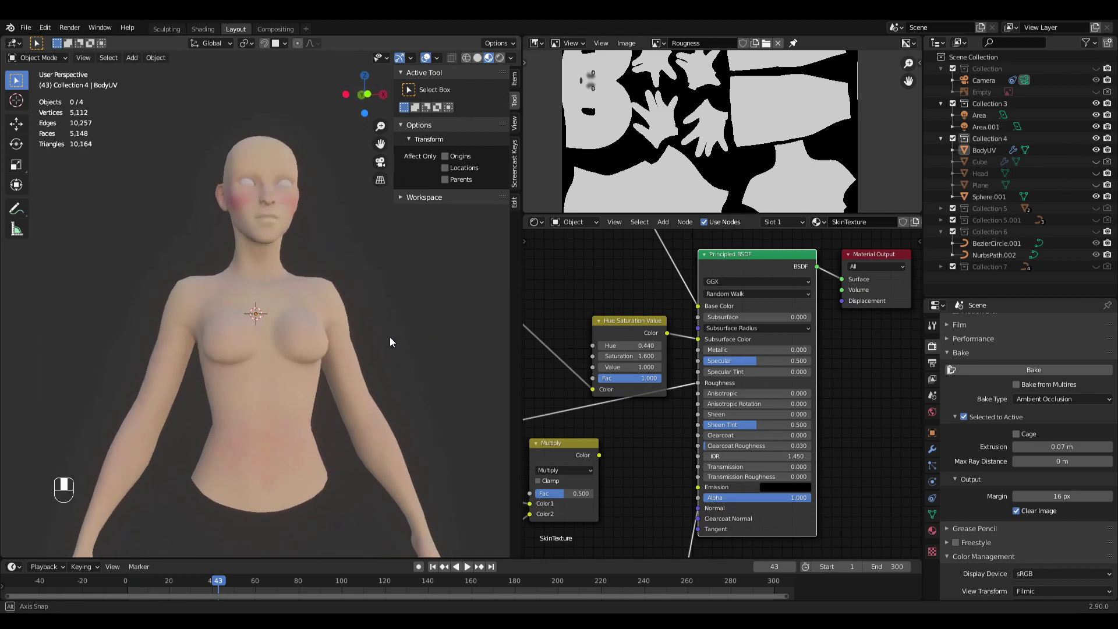
Step: Move the Hue Saturation Value node further from the Principled BSDF and raise the Normal Map node
middle_drag(848, 458, 918, 483)
drag(698, 348, 670, 351)
middle_drag(727, 479, 742, 344)
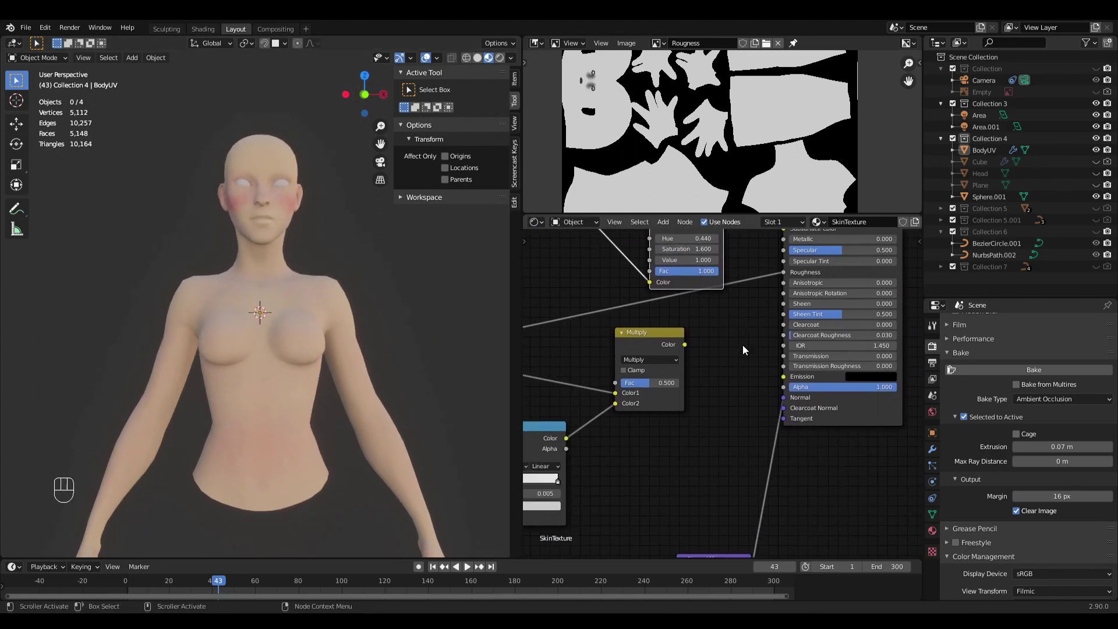
middle_drag(726, 467, 739, 379)
drag(722, 468, 706, 404)
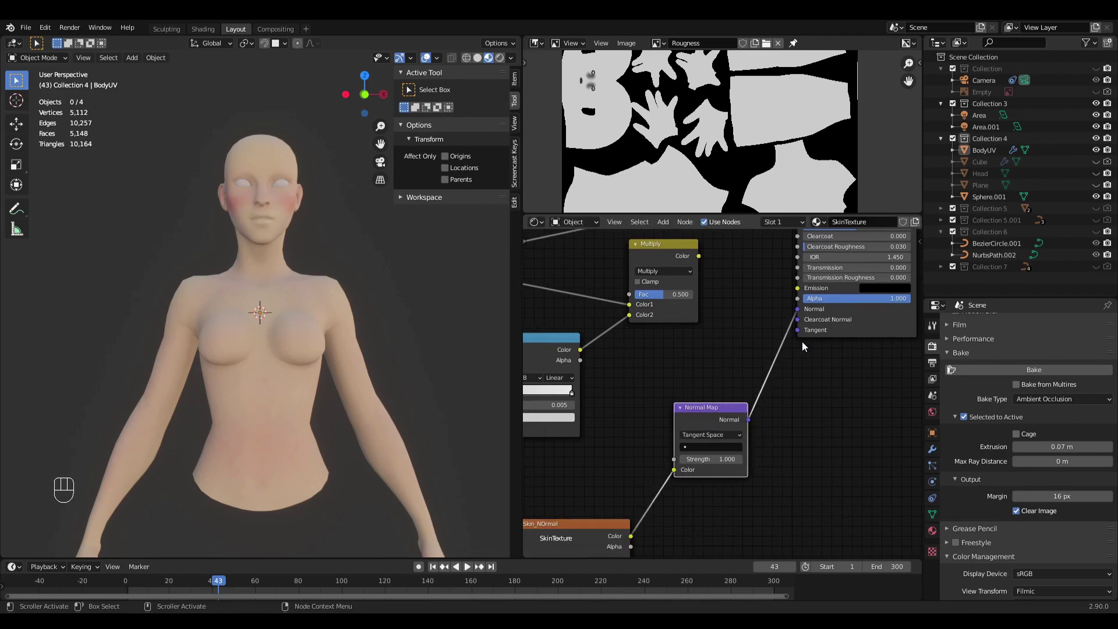
Step: Set the Principled BSDF's Subsurface to 0.155
middle_drag(784, 335, 781, 432)
middle_drag(762, 385, 734, 498)
click(807, 362)
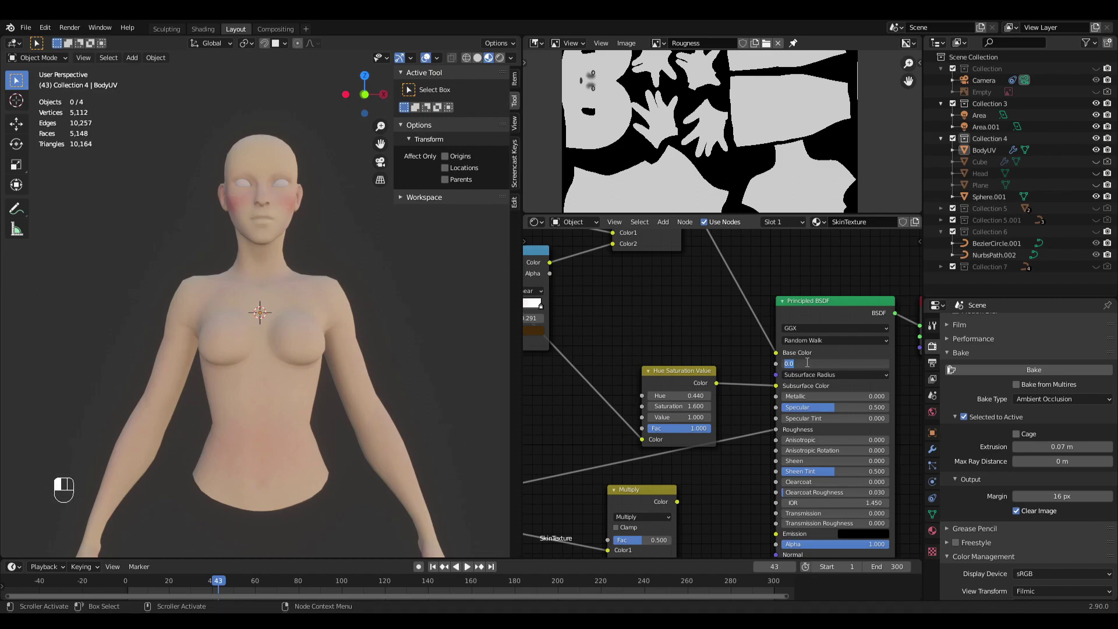
text(0.155)
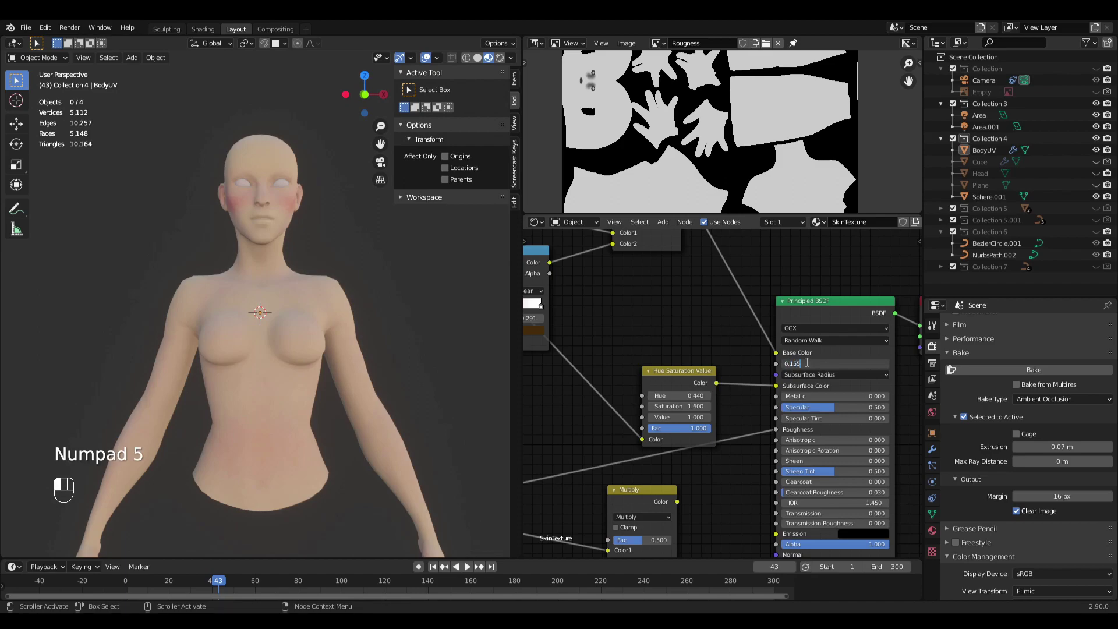
key(Return)
middle_drag(428, 341, 465, 331)
Step: Select the Skin_Color texture node and save the project along with the painted Rougness image
middle_drag(585, 267, 920, 376)
click(686, 314)
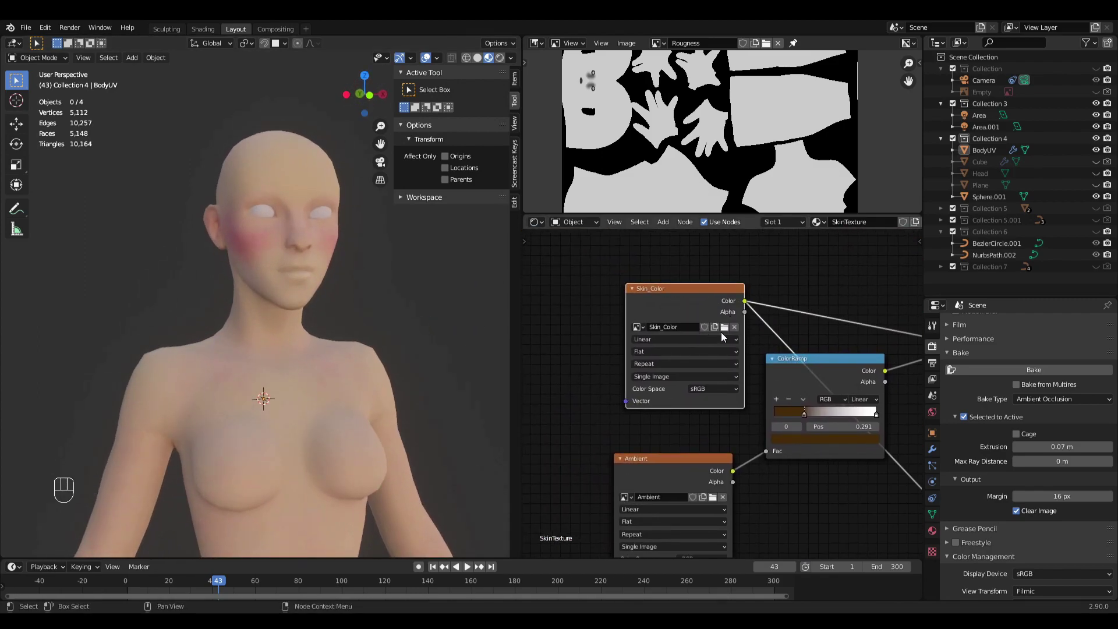
key(ctrl+s)
key(alt+s)
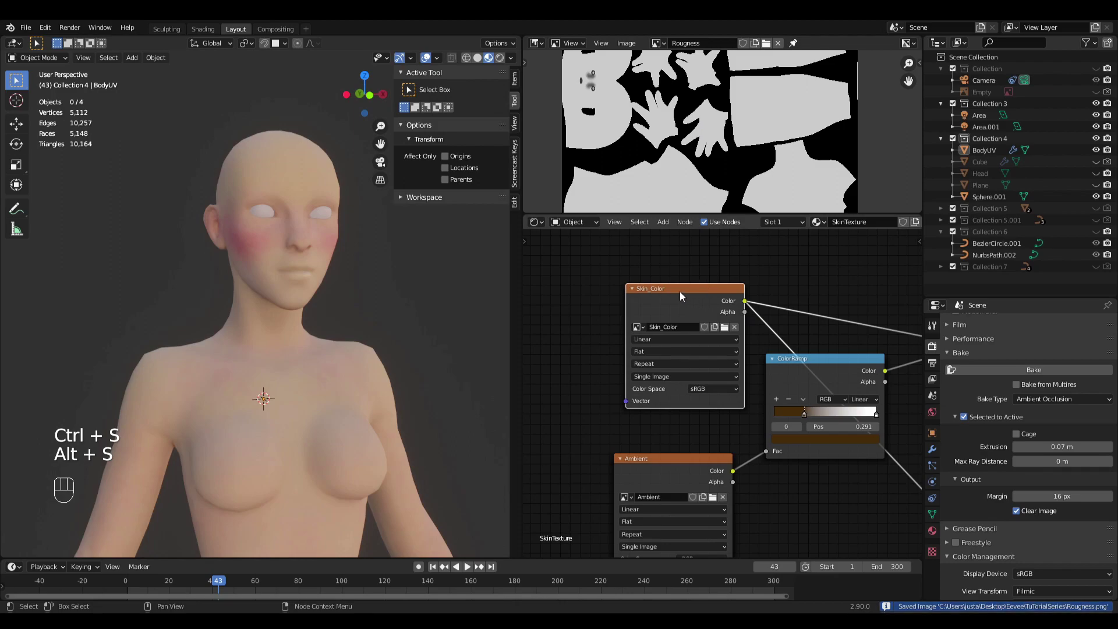
Step: Show the Skin_Color image in the image editor and bring the character's face closer into view
click(658, 43)
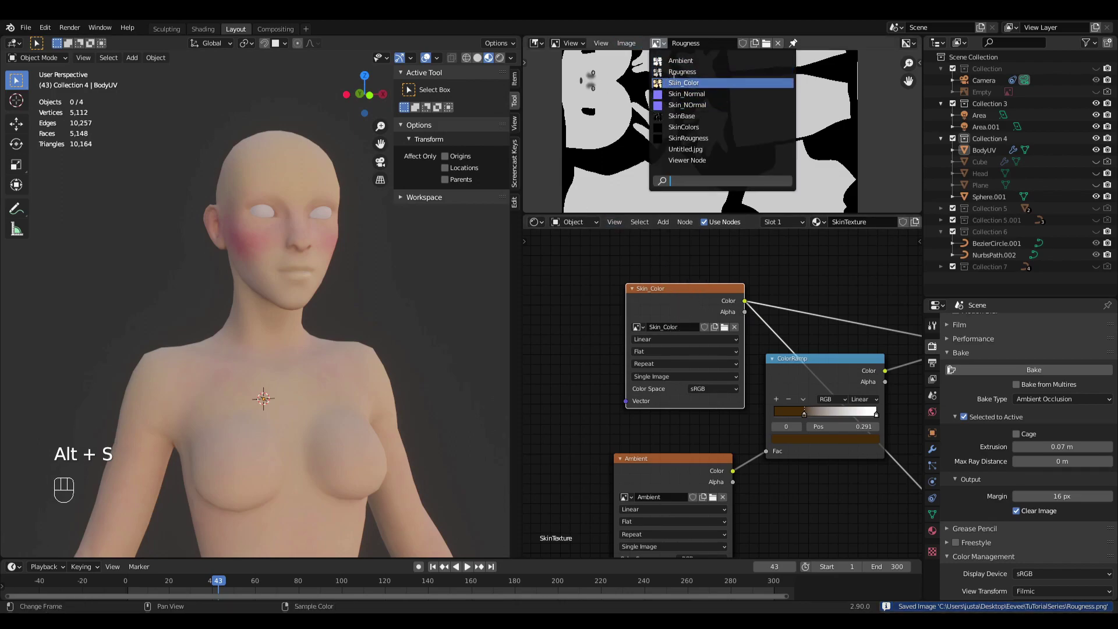
click(678, 82)
middle_drag(465, 326, 350, 372)
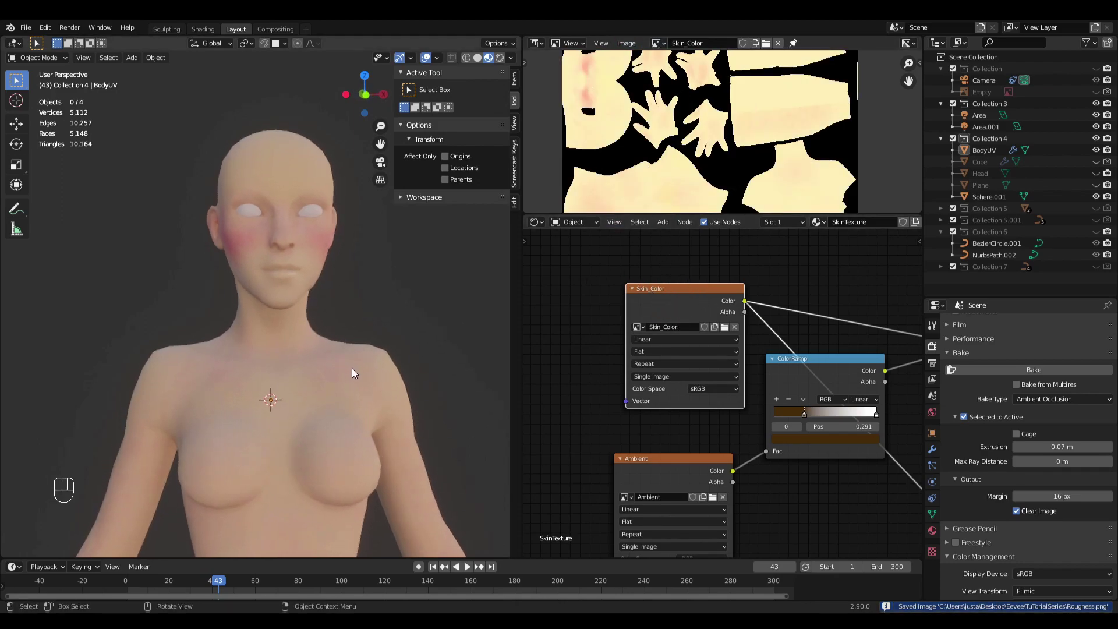
scroll(355, 359, up, 3)
Step: Move the Skin_Color node up and away from the ColorRamp and Ambient nodes
drag(706, 314, 686, 291)
middle_drag(686, 291, 608, 311)
middle_drag(571, 297, 633, 319)
drag(634, 319, 632, 303)
Step: Switch the viewport preview lighting to the dark studio HDRI
key(shift+a)
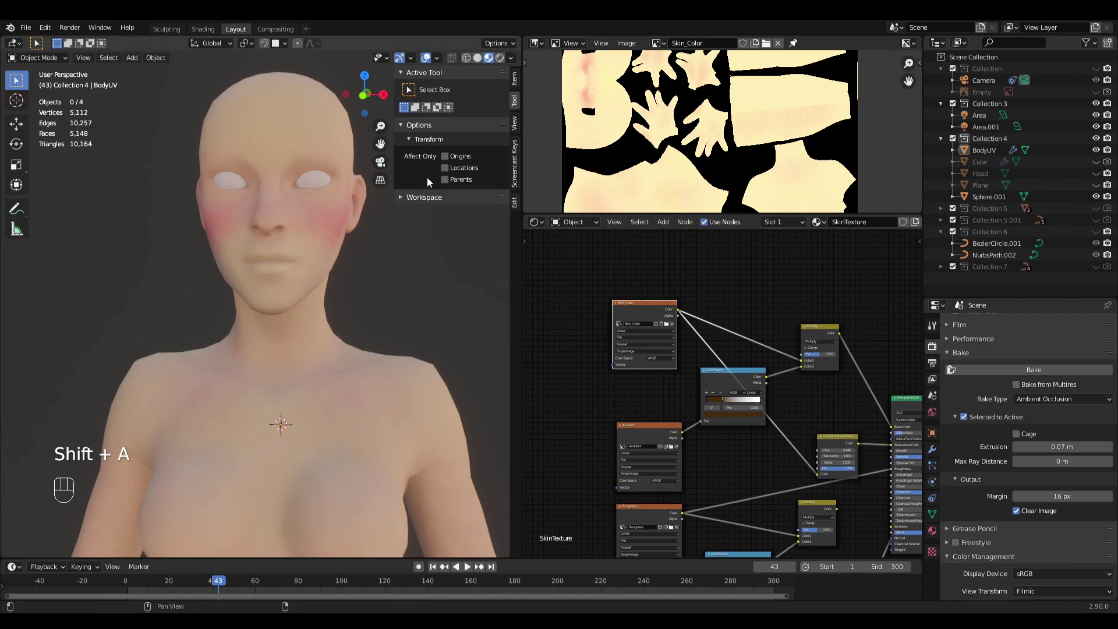
click(510, 58)
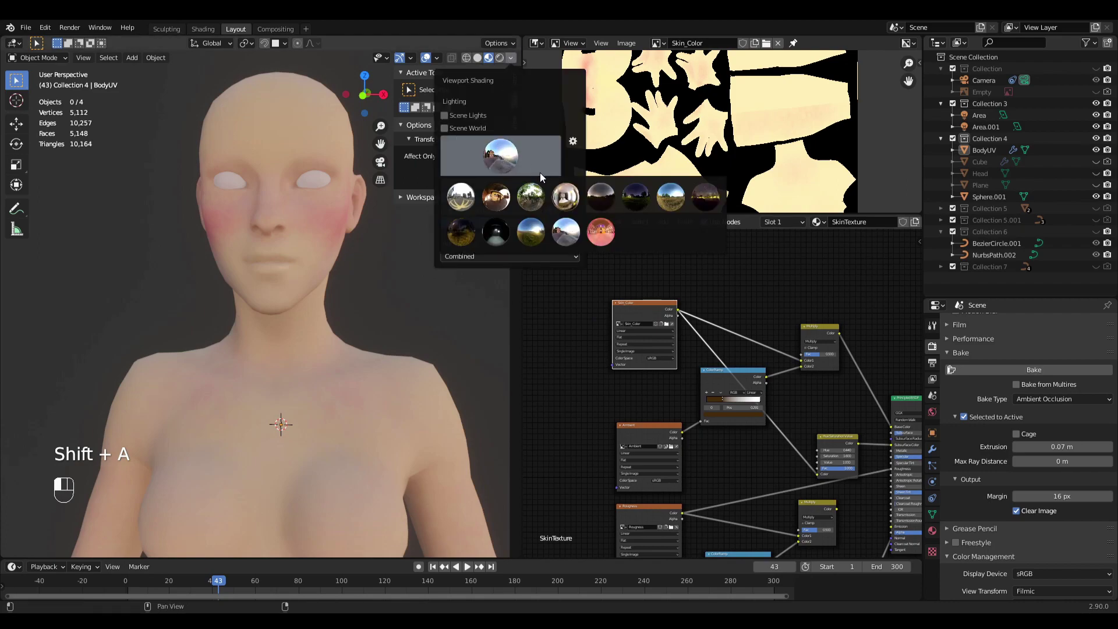
click(496, 231)
Step: Insert an RGB Curves node on the link between the Skin_Color texture and the Multiply node
ctrl+middle_drag(726, 334, 766, 285)
key(shift+a)
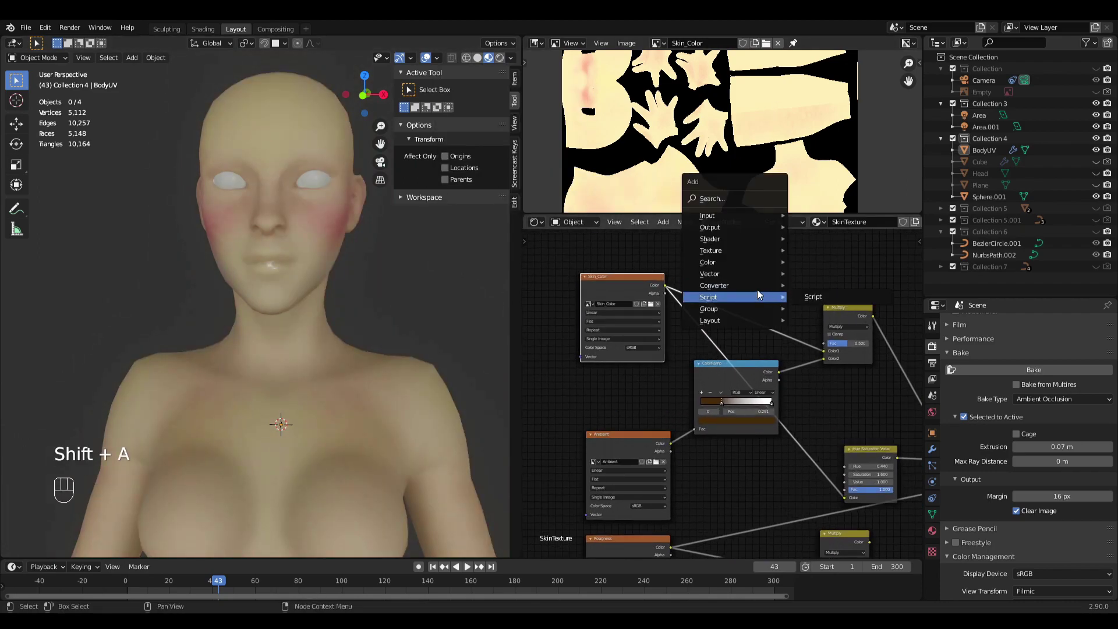
mouse_move(745, 263)
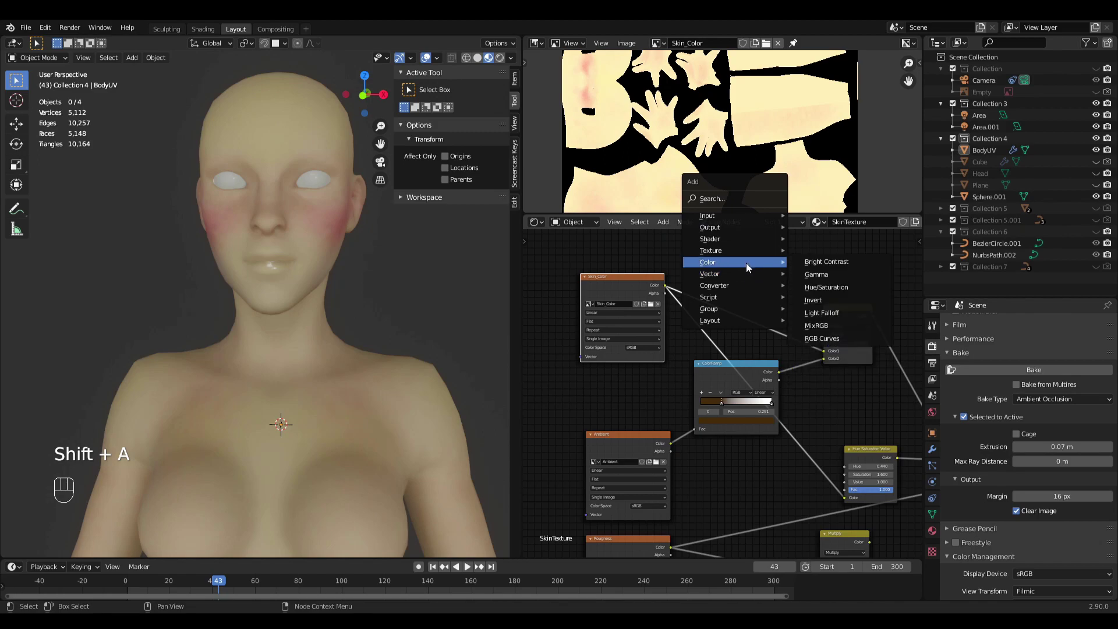
click(825, 340)
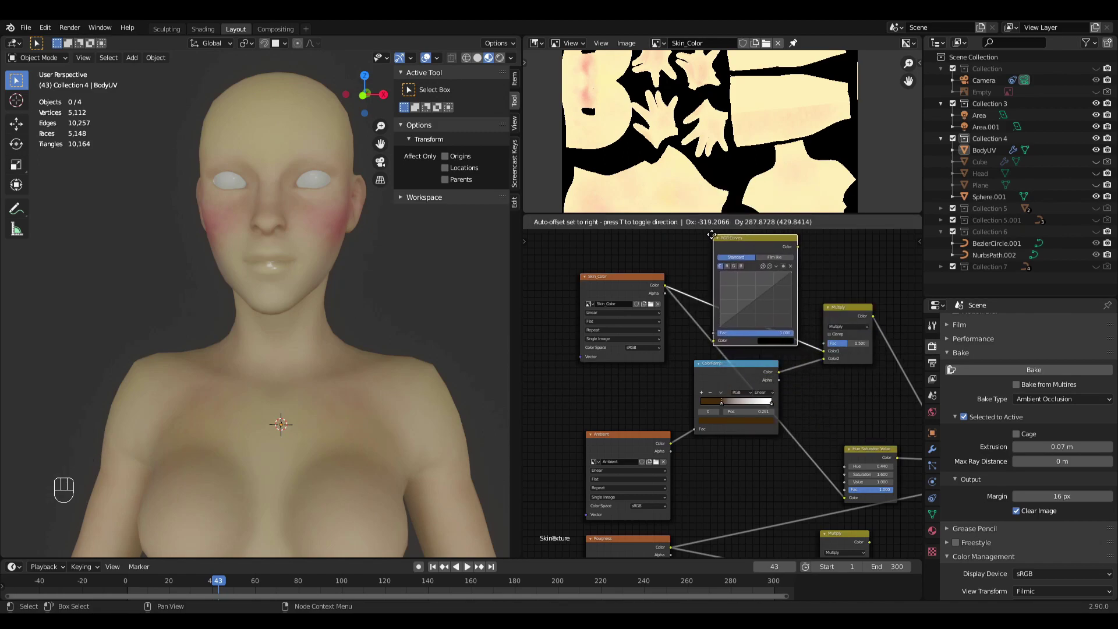
click(714, 233)
drag(733, 289, 735, 262)
Step: Bend the middle of the red curve upward in the RGB Curves node
middle_drag(760, 343, 768, 356)
ctrl+middle_drag(768, 356, 792, 305)
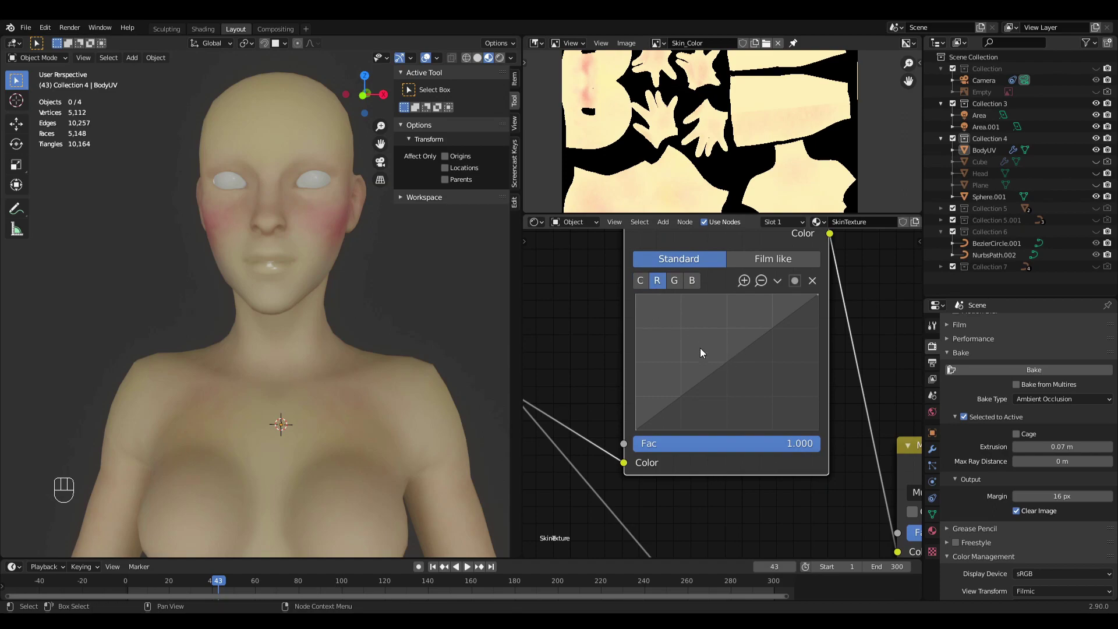
mouse_move(722, 363)
mouse_down()
mouse_move(687, 323)
mouse_move(736, 363)
mouse_move(718, 343)
mouse_up()
ctrl+middle_drag(757, 329, 735, 349)
ctrl+middle_drag(763, 312, 773, 276)
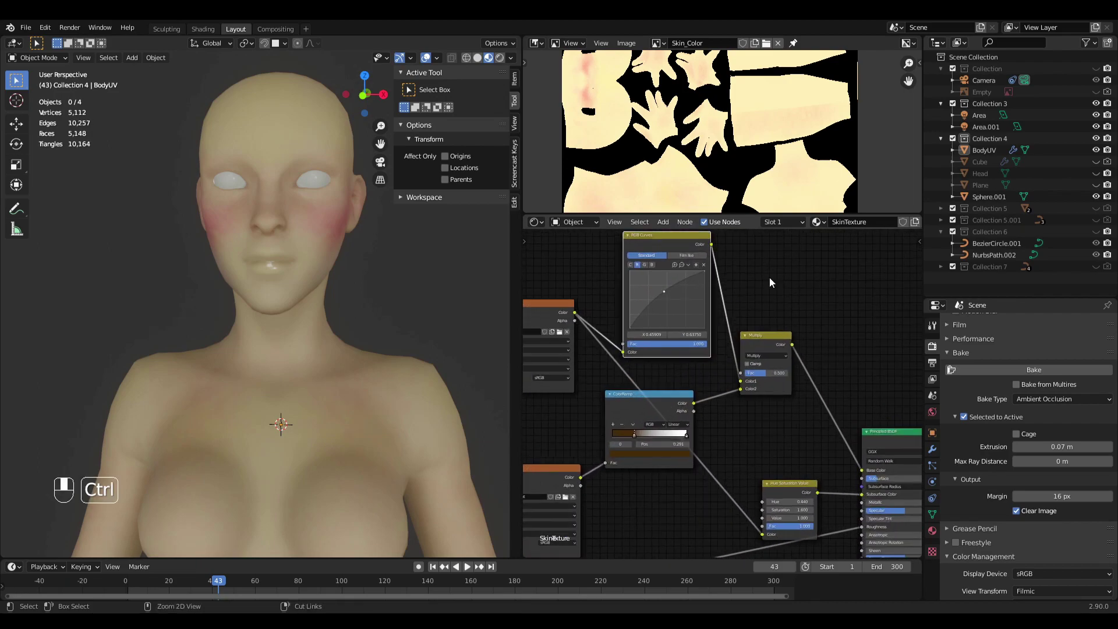
mouse_move(762, 377)
middle_down()
mouse_move(815, 422)
mouse_move(817, 387)
mouse_move(778, 378)
middle_up()
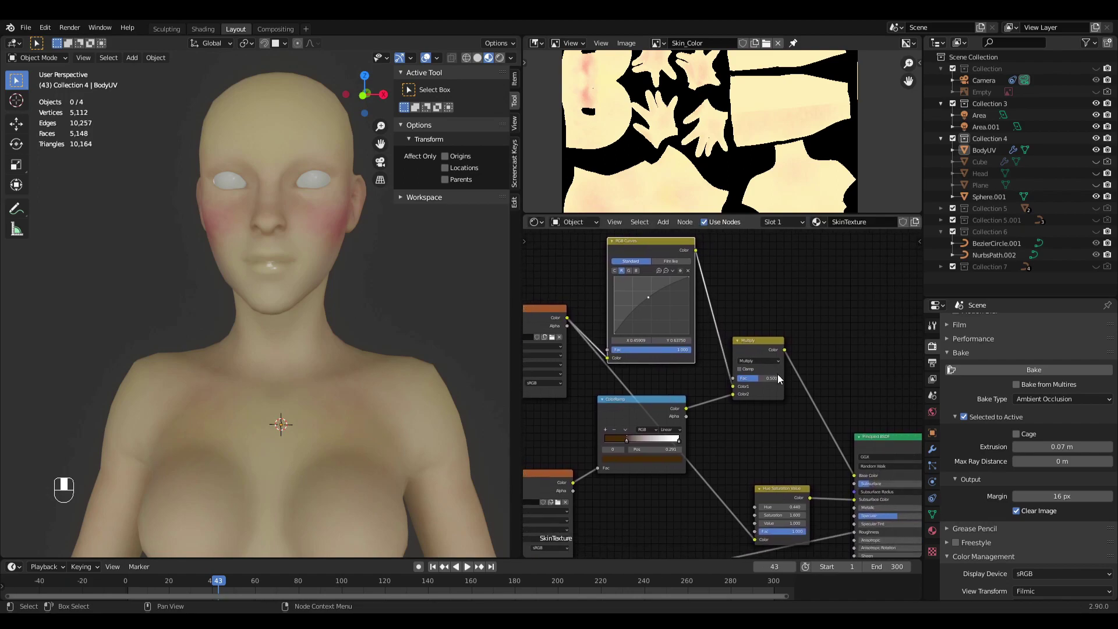
Step: Preview the RGB Curves output directly on the body and move the red curve point to about X 0.345, Y 0.65
ctrl+shift+click(663, 245)
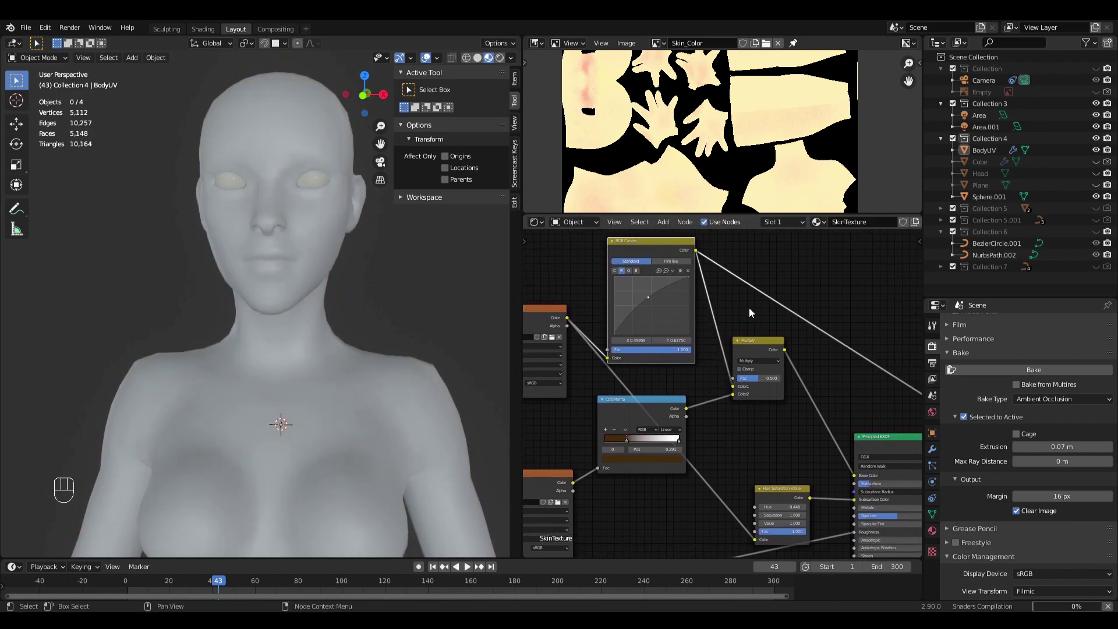
middle_drag(742, 334, 788, 354)
mouse_move(695, 318)
mouse_down()
mouse_move(711, 342)
mouse_move(682, 310)
mouse_up()
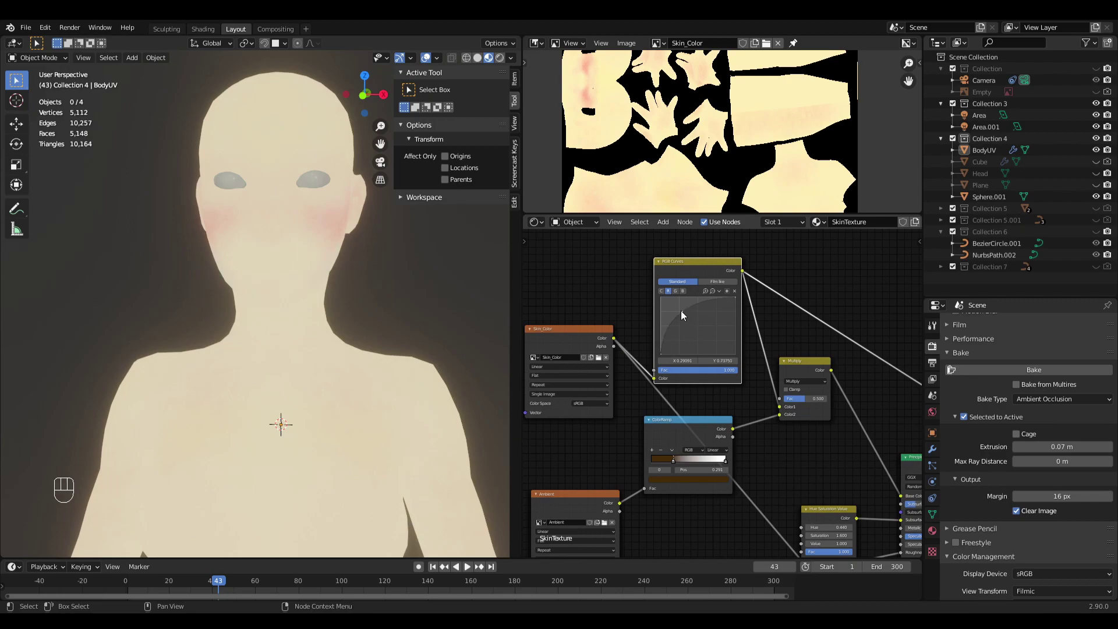
scroll(689, 319, up, 3)
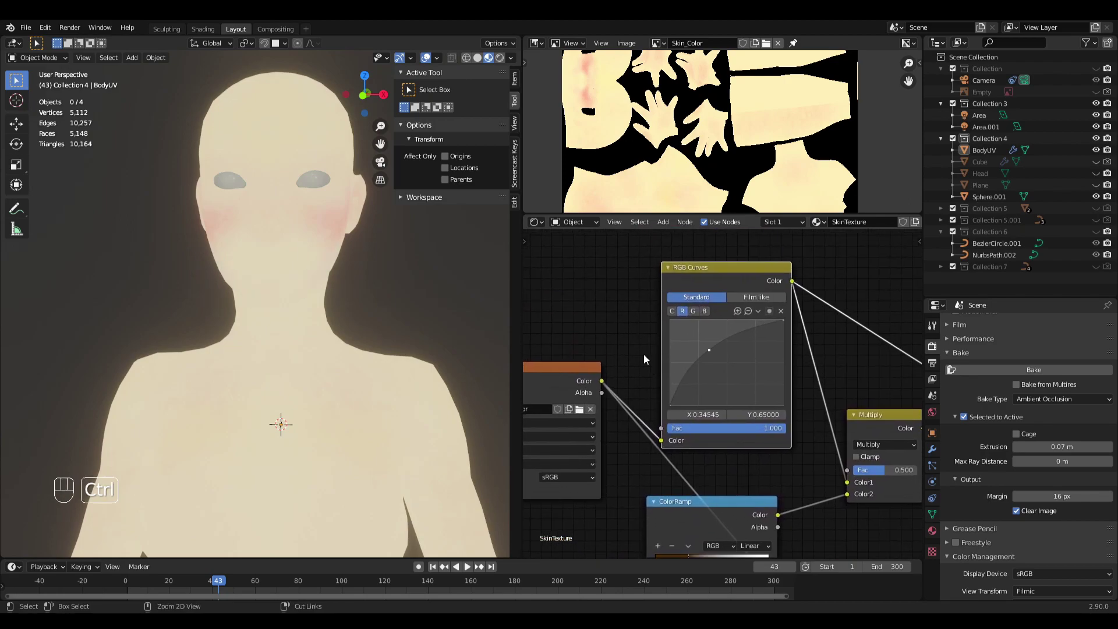
Step: Lower the green curve to about X 0.555, Y 0.388 and add a lower blue curve point at about X 0.236, Y 0.175
click(686, 290)
mouse_move(723, 353)
mouse_down()
mouse_move(742, 372)
mouse_move(709, 338)
mouse_move(735, 364)
mouse_up()
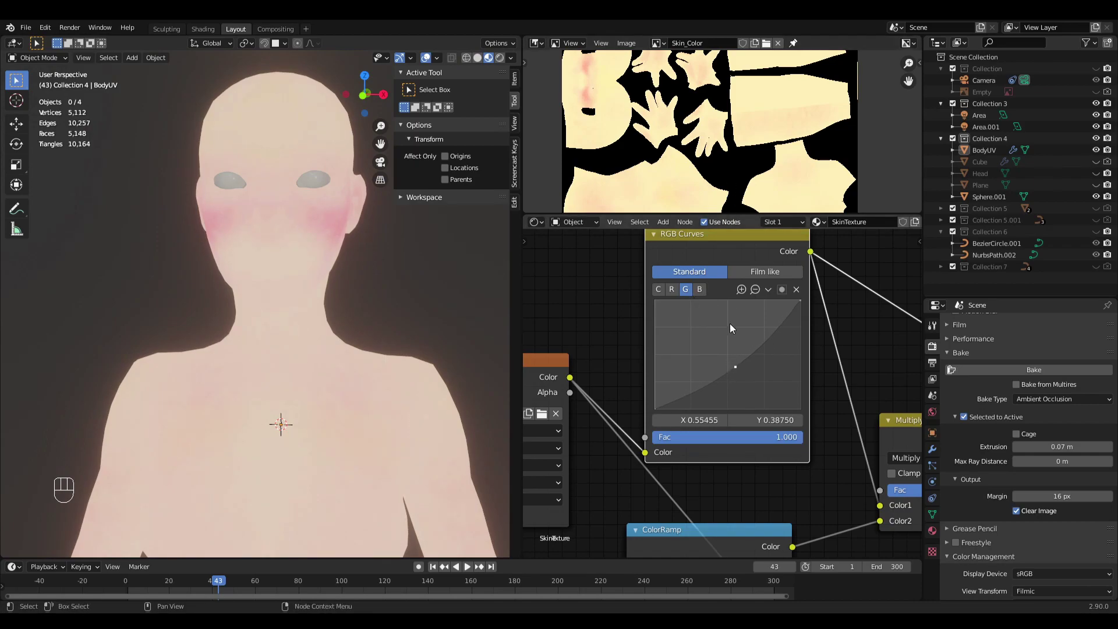
click(700, 290)
drag(725, 354, 729, 357)
click(690, 389)
drag(687, 389, 689, 390)
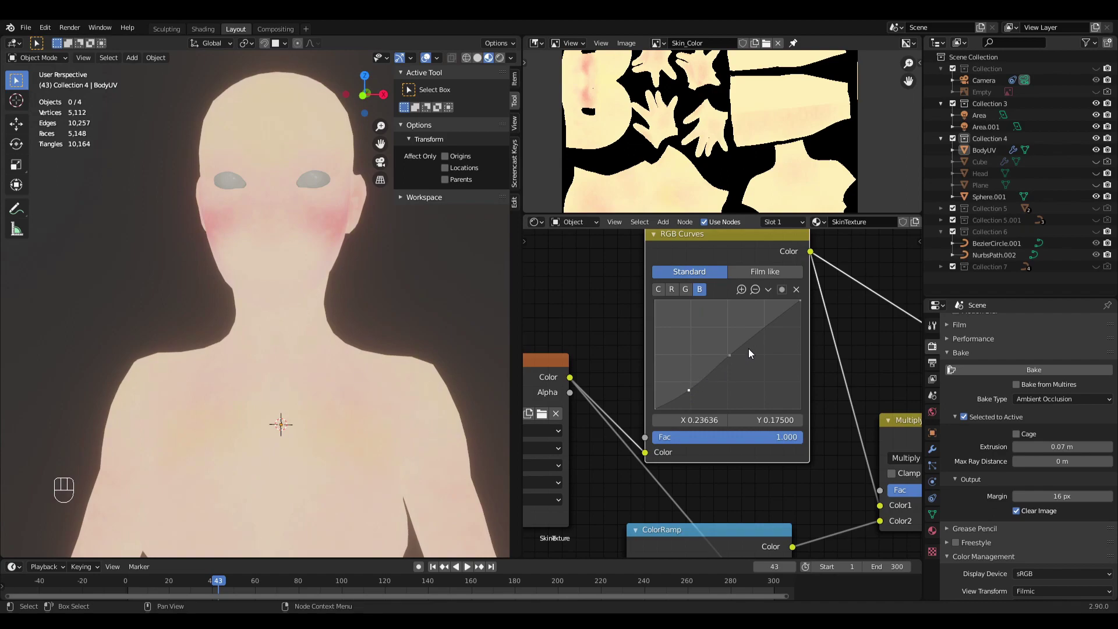
Step: Lower the combined curve to about X 0.523, Y 0.456 and send the Principled BSDF back to the material output
click(661, 290)
drag(727, 355, 730, 359)
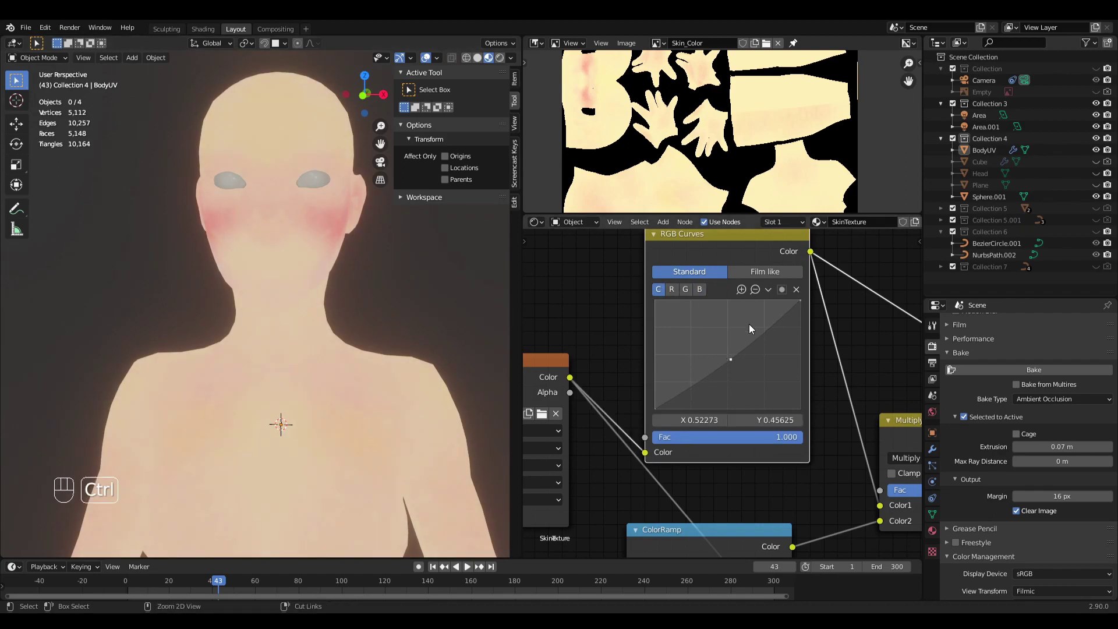
scroll(646, 282, down, 4)
ctrl+shift+click(839, 406)
Step: Select the BodyUV mesh, save the file and switch the body to Texture Paint mode
ctrl+middle_drag(381, 388, 372, 434)
ctrl+middle_drag(372, 434, 351, 345)
click(350, 345)
key(ctrl+s)
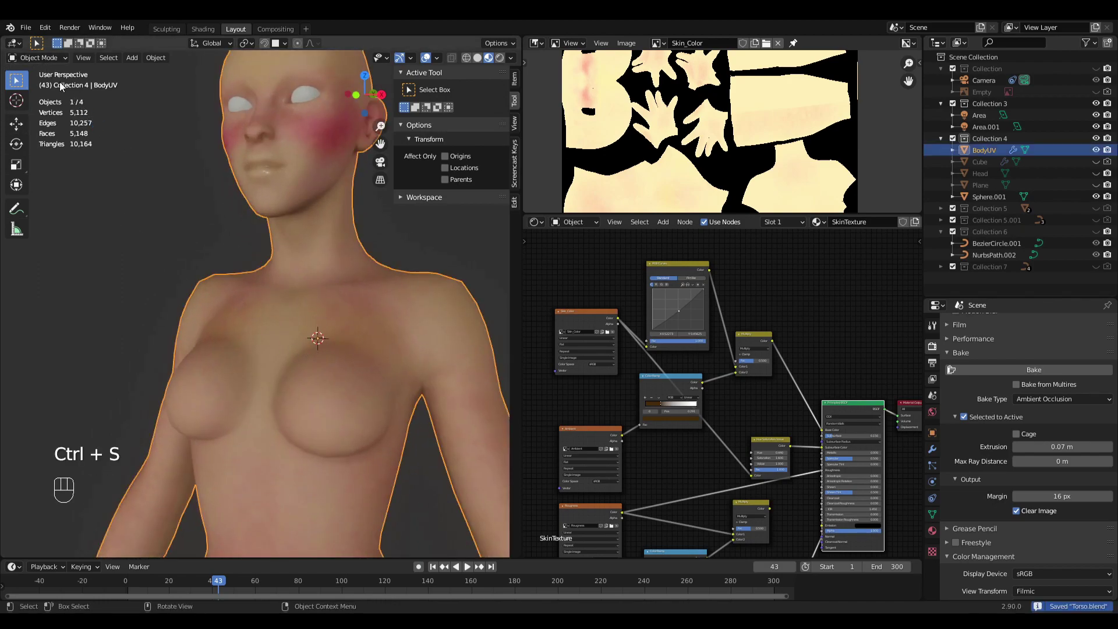
click(41, 58)
click(52, 138)
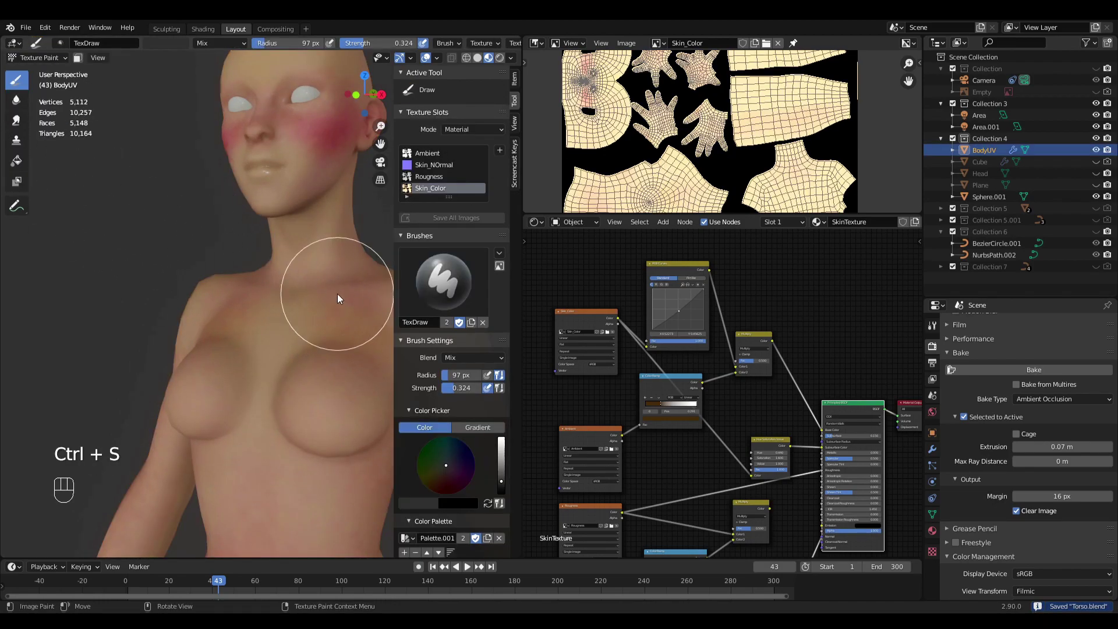
Step: Widen the 3D viewport around the face and set the brush color to crimson
shift+middle_drag(333, 345, 295, 340)
drag(523, 187, 723, 190)
shift+middle_drag(472, 176, 492, 287)
ctrl+middle_drag(466, 346, 466, 310)
mouse_move(476, 307)
mouse_down()
mouse_move(512, 320)
mouse_move(510, 291)
mouse_up()
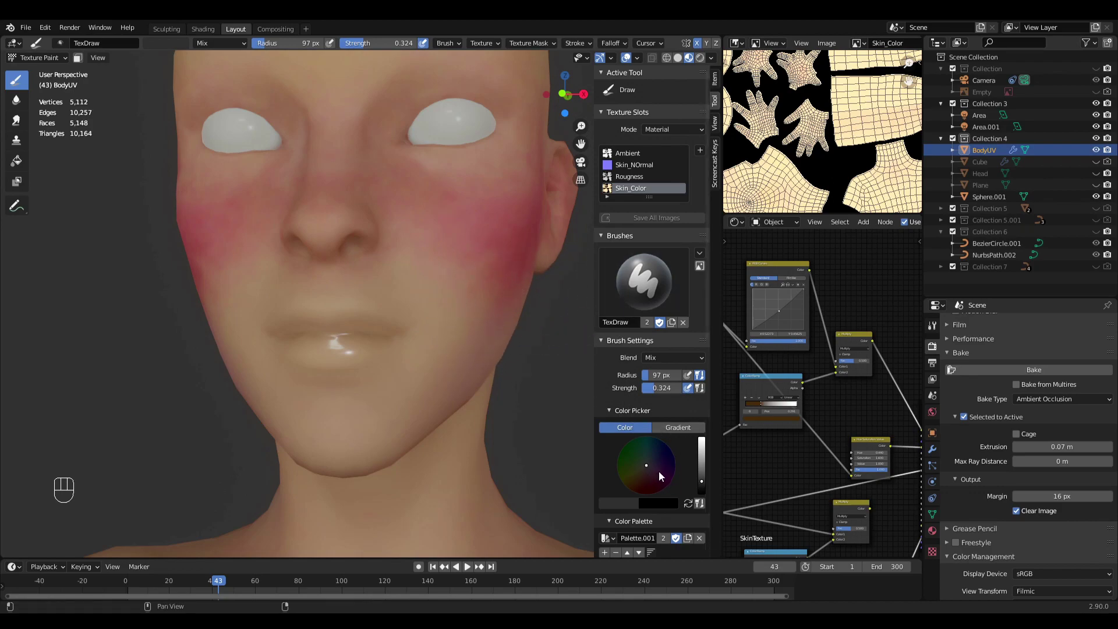
mouse_move(652, 470)
mouse_down()
mouse_move(648, 486)
mouse_move(701, 452)
mouse_up()
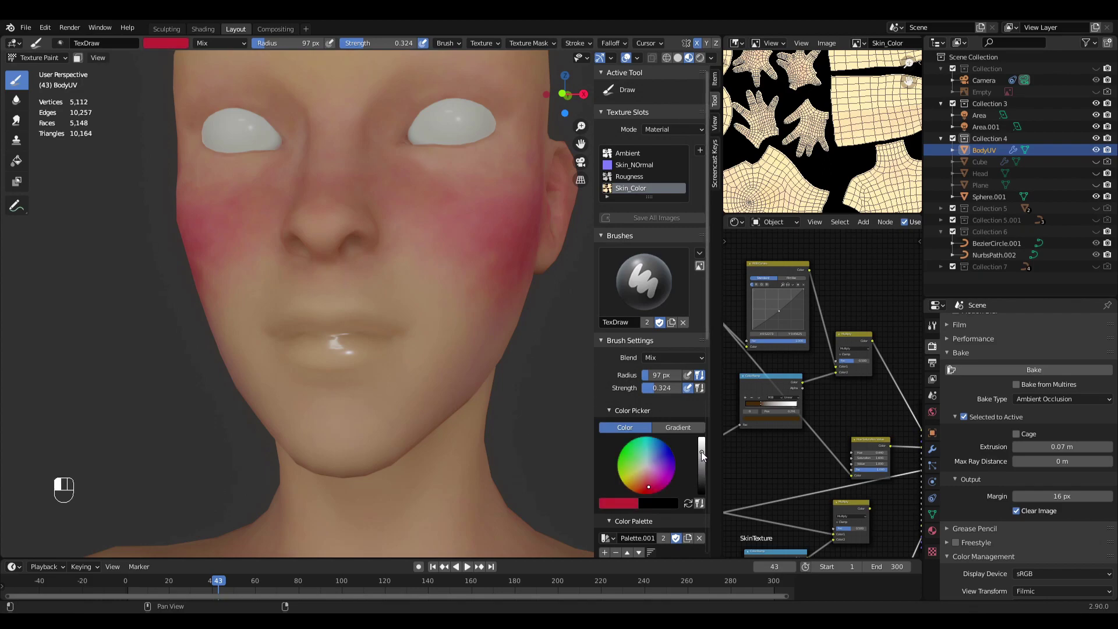
Step: Resize the TexDraw brush to suit the mouth and paint the lips crimson
mouse_move(414, 412)
ctrl+middle_down()
mouse_move(419, 371)
mouse_move(403, 387)
ctrl+middle_up()
ctrl+middle_drag(403, 387, 401, 353)
key(f)
click(386, 348)
mouse_move(397, 331)
mouse_down()
mouse_move(374, 333)
mouse_move(373, 344)
mouse_move(446, 303)
mouse_move(383, 288)
mouse_move(446, 310)
mouse_move(429, 337)
mouse_move(392, 309)
mouse_move(489, 317)
mouse_move(425, 340)
mouse_up()
mouse_move(437, 330)
ctrl+middle_down()
mouse_move(481, 374)
mouse_move(409, 413)
mouse_move(425, 380)
mouse_move(414, 288)
mouse_move(439, 305)
mouse_move(457, 256)
ctrl+middle_up()
Step: Check the lip shape in solid shading, set the brush radius to 57 px and return to material preview
click(677, 58)
shift+middle_drag(457, 256, 431, 350)
key(f)
click(424, 344)
mouse_move(429, 306)
middle_down()
mouse_move(393, 410)
mouse_move(432, 273)
middle_up()
click(689, 57)
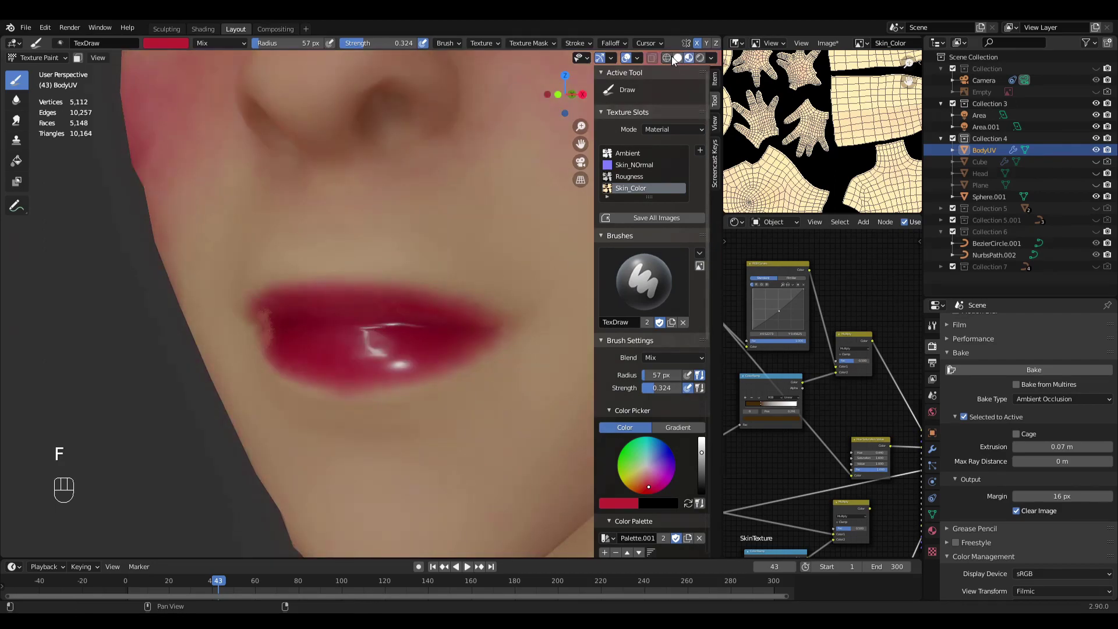
Step: Turn on the wireframe overlay and paint the upper and lower lip edges along the mesh
click(637, 58)
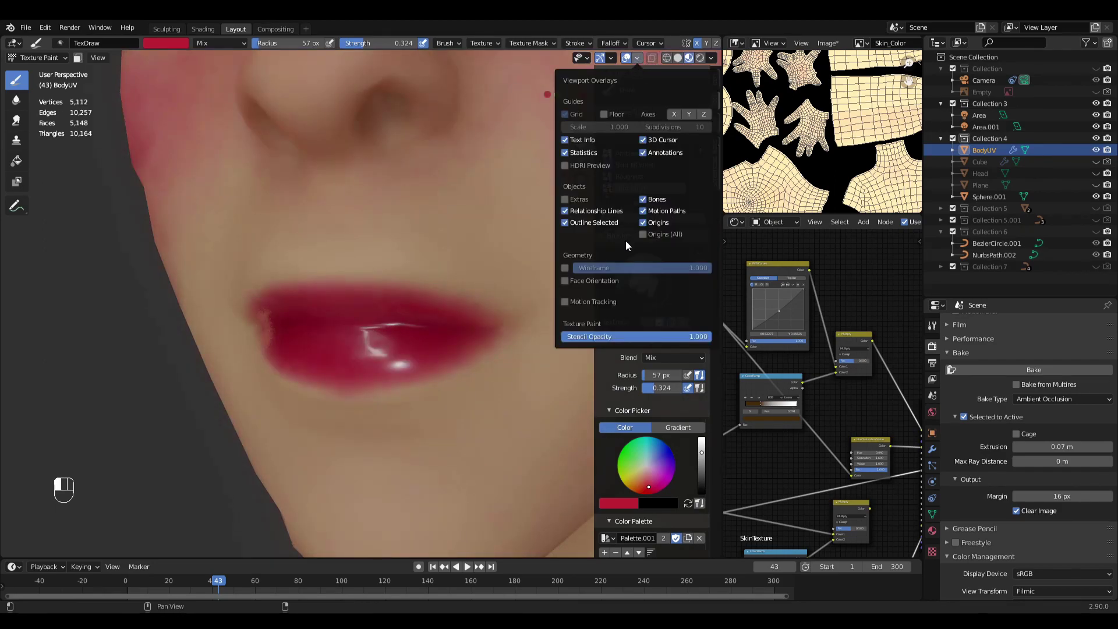
click(564, 267)
key(f)
click(360, 291)
key(f)
mouse_move(360, 291)
mouse_down()
mouse_move(307, 288)
mouse_move(360, 268)
mouse_move(445, 292)
mouse_move(389, 270)
mouse_move(351, 284)
mouse_move(397, 275)
mouse_move(500, 318)
mouse_move(450, 360)
mouse_move(420, 361)
mouse_up()
click(332, 284)
Step: Set the brush radius to 50 px for the lip outline and hide the viewport overlays
mouse_move(458, 285)
ctrl+middle_down()
mouse_move(489, 394)
mouse_move(523, 397)
ctrl+middle_up()
mouse_move(520, 402)
ctrl+middle_down()
mouse_move(502, 355)
mouse_move(438, 375)
mouse_move(463, 382)
mouse_move(465, 364)
mouse_move(420, 328)
mouse_move(454, 339)
mouse_move(455, 325)
mouse_move(410, 365)
mouse_move(344, 261)
ctrl+middle_up()
key(f)
click(431, 329)
click(636, 59)
click(632, 59)
click(628, 59)
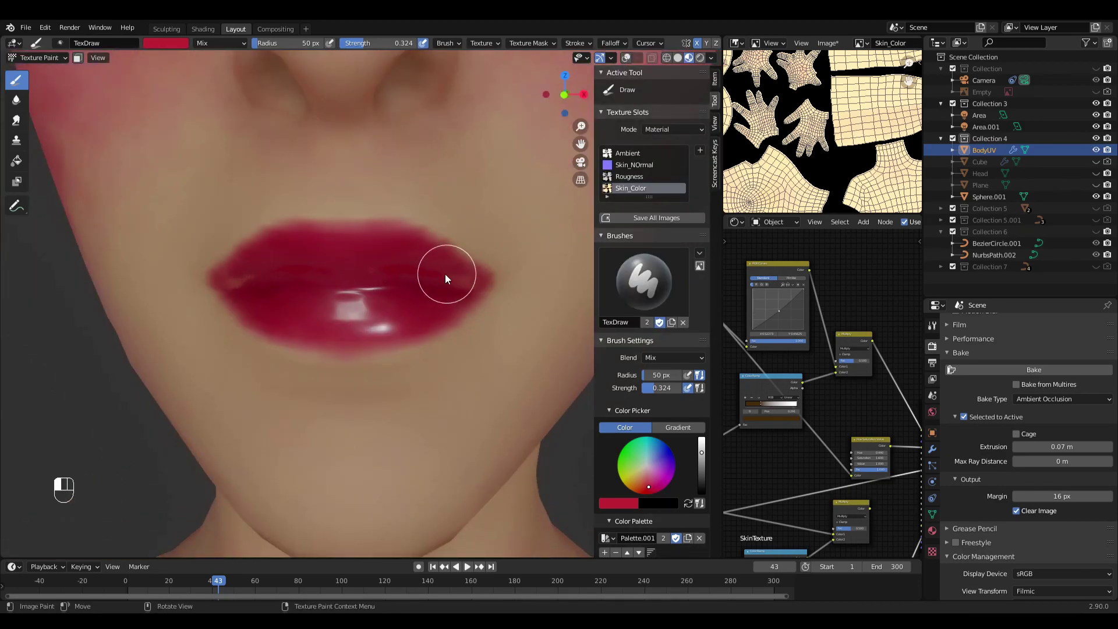
drag(456, 285, 444, 292)
key(ctrl+z)
mouse_move(472, 330)
middle_down()
mouse_move(445, 322)
mouse_move(440, 425)
mouse_move(420, 387)
mouse_move(443, 269)
middle_up()
key(ctrl+z)
middle_drag(565, 439, 495, 399)
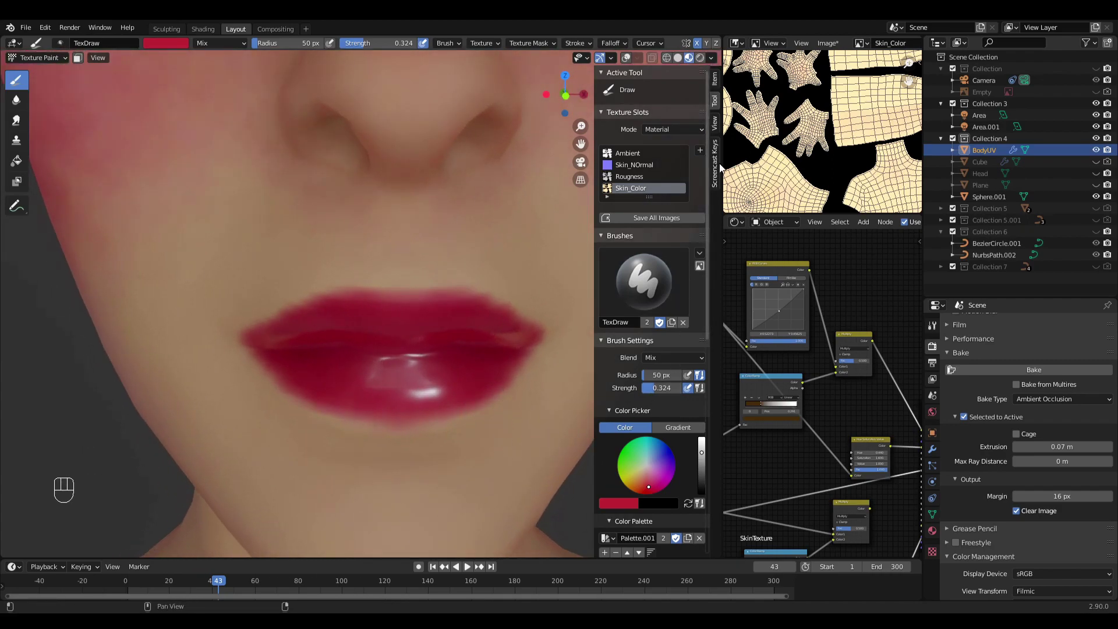
Step: Add the crimson lip color to the palette and darken the brush color to deep red
scroll(706, 185, down, 5)
click(604, 434)
middle_drag(515, 460, 513, 438)
mouse_move(701, 340)
mouse_down()
mouse_move(703, 351)
mouse_move(649, 370)
mouse_up()
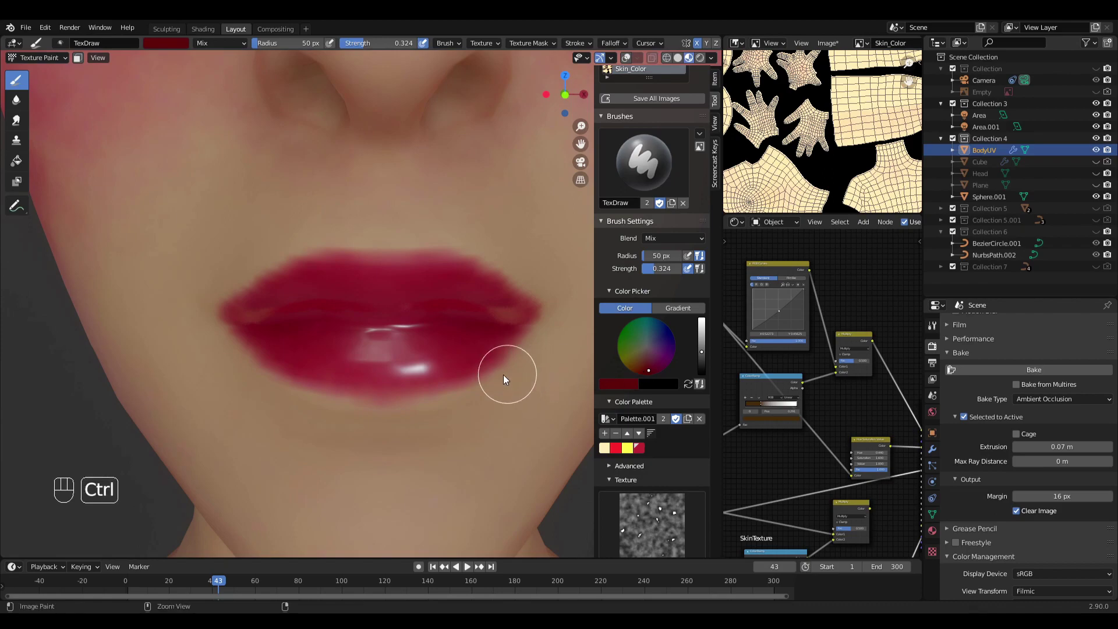
Step: Resize the brush and paint the deep red along the line between the lips
ctrl+middle_drag(517, 373, 516, 356)
key(f)
click(411, 329)
key(f)
click(429, 326)
mouse_move(408, 322)
mouse_down()
mouse_move(500, 315)
mouse_move(416, 334)
mouse_up()
mouse_move(459, 342)
middle_down()
mouse_move(452, 312)
mouse_move(451, 327)
middle_up()
mouse_move(363, 267)
mouse_down()
mouse_move(473, 277)
mouse_move(358, 289)
mouse_move(424, 298)
mouse_up()
Step: Add the deep red to the palette and change the brush color to a bright pinkish red
shift+middle_drag(585, 410, 613, 393)
click(604, 434)
drag(700, 337, 702, 321)
click(650, 366)
drag(650, 366, 649, 365)
Step: Paint pinkish highlights on the lips, setting the brush radius to 72 px
key(f)
mouse_move(401, 323)
mouse_down()
mouse_move(478, 308)
mouse_move(373, 305)
mouse_up()
key(f)
click(421, 203)
mouse_move(363, 196)
mouse_down()
mouse_move(361, 186)
mouse_move(490, 225)
mouse_move(543, 267)
mouse_move(348, 209)
mouse_up()
ctrl+middle_drag(432, 306, 469, 504)
middle_drag(443, 393, 452, 409)
ctrl+middle_drag(455, 402, 471, 334)
shift+middle_drag(477, 449, 431, 411)
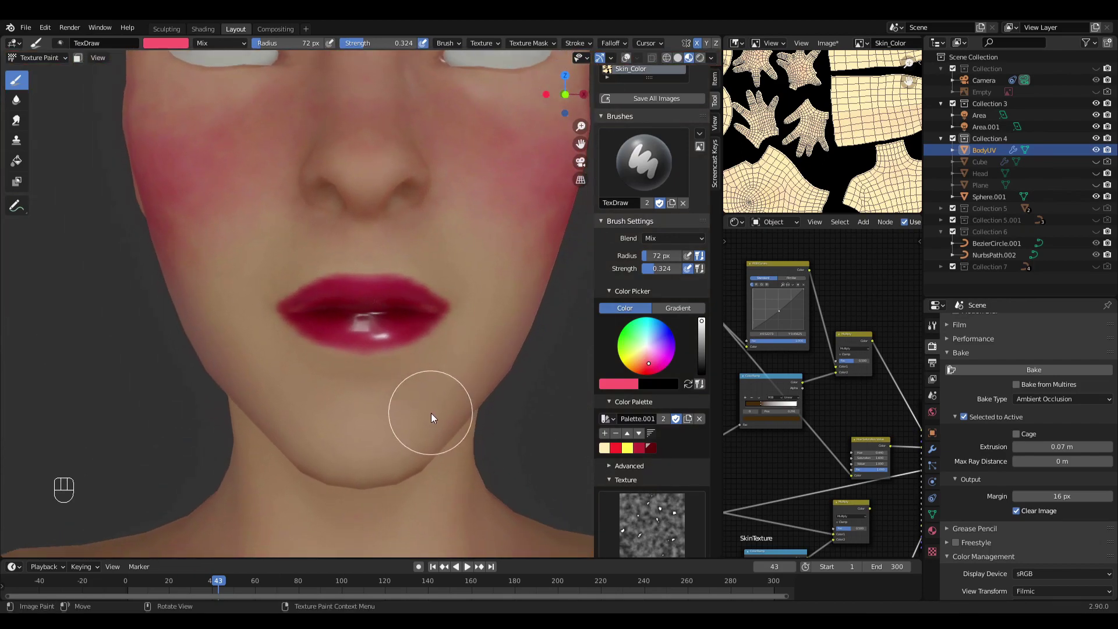
Step: Blend the painted lip colors with the Soften brush, enlarging its radius to 127 px
ctrl+middle_drag(378, 382, 361, 322)
click(16, 100)
ctrl+middle_drag(277, 284, 285, 233)
middle_drag(307, 293, 311, 211)
key(f)
click(320, 219)
shift+middle_drag(332, 167, 327, 228)
key(f)
click(349, 192)
mouse_move(303, 157)
mouse_down()
mouse_move(260, 162)
mouse_move(263, 189)
mouse_move(340, 193)
mouse_move(337, 221)
mouse_move(271, 169)
mouse_up()
mouse_move(270, 169)
ctrl+middle_down()
mouse_move(376, 286)
mouse_move(429, 387)
mouse_move(337, 303)
mouse_move(331, 335)
mouse_move(369, 253)
mouse_move(334, 299)
mouse_move(373, 290)
mouse_move(364, 314)
mouse_move(392, 337)
mouse_move(410, 333)
mouse_move(410, 278)
ctrl+middle_up()
shift+middle_drag(396, 348, 396, 338)
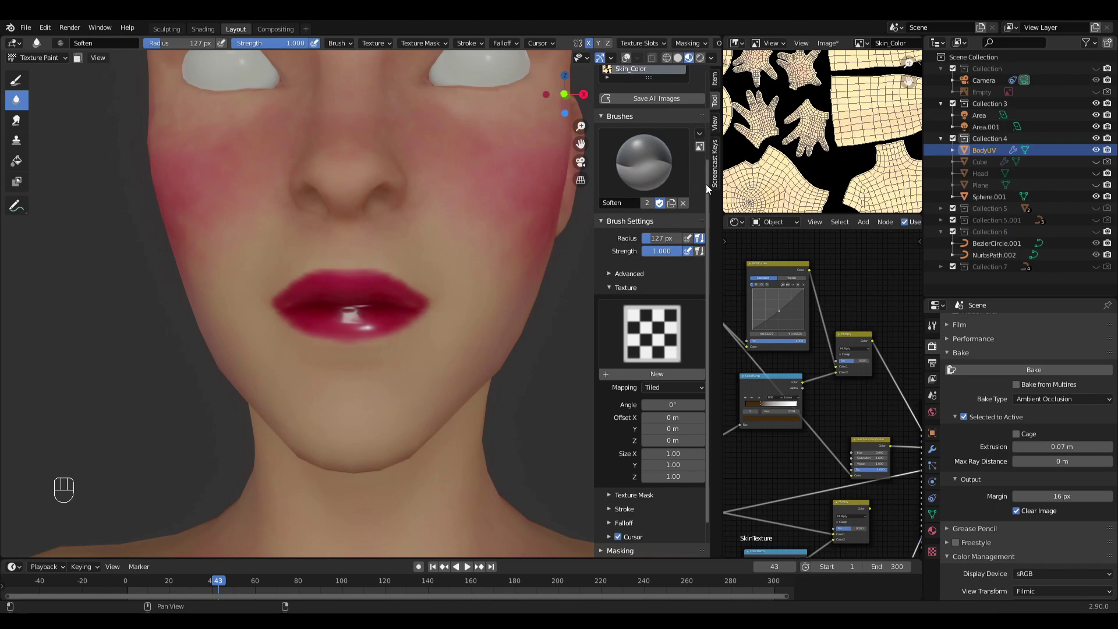
Step: Return to the TexDraw brush and pick the cream skin color from the palette
scroll(707, 180, up, 5)
scroll(706, 174, down, 7)
scroll(706, 204, up, 6)
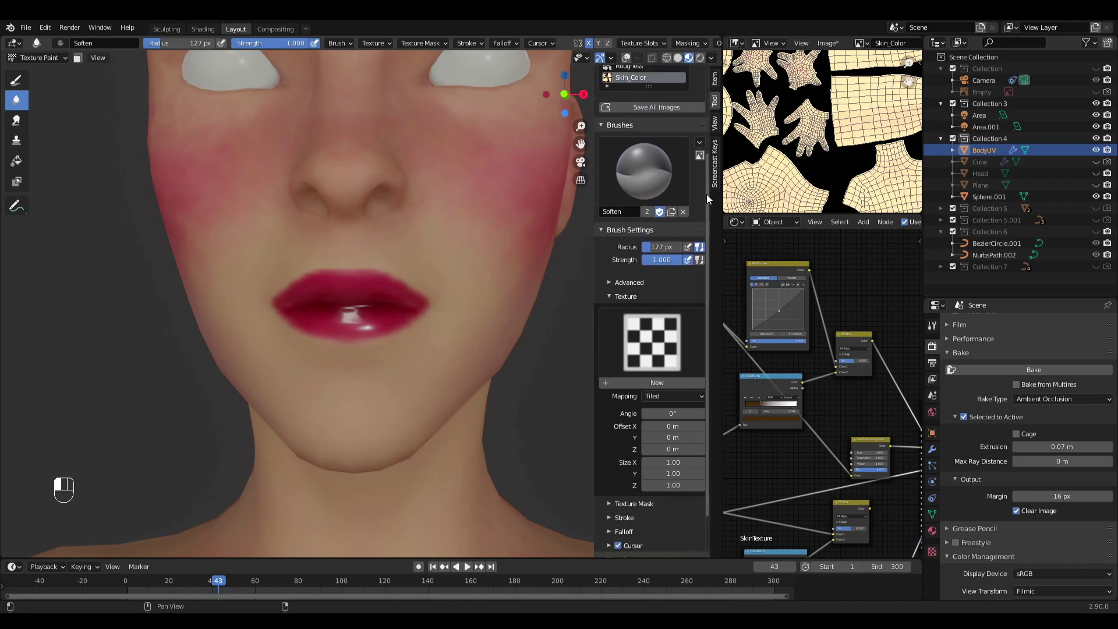
click(17, 80)
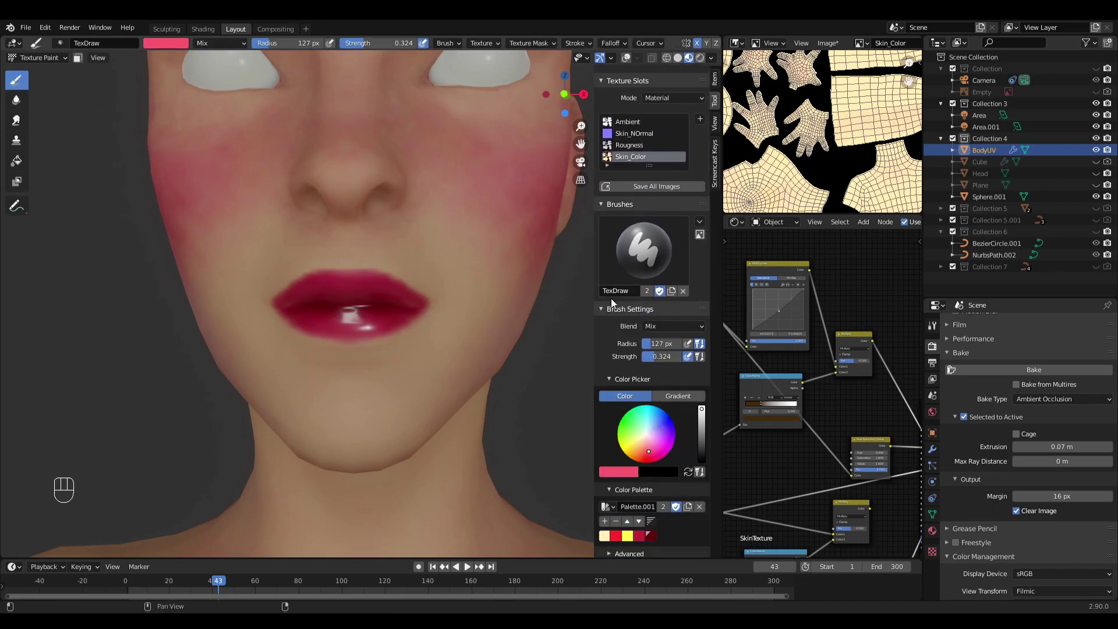
click(609, 539)
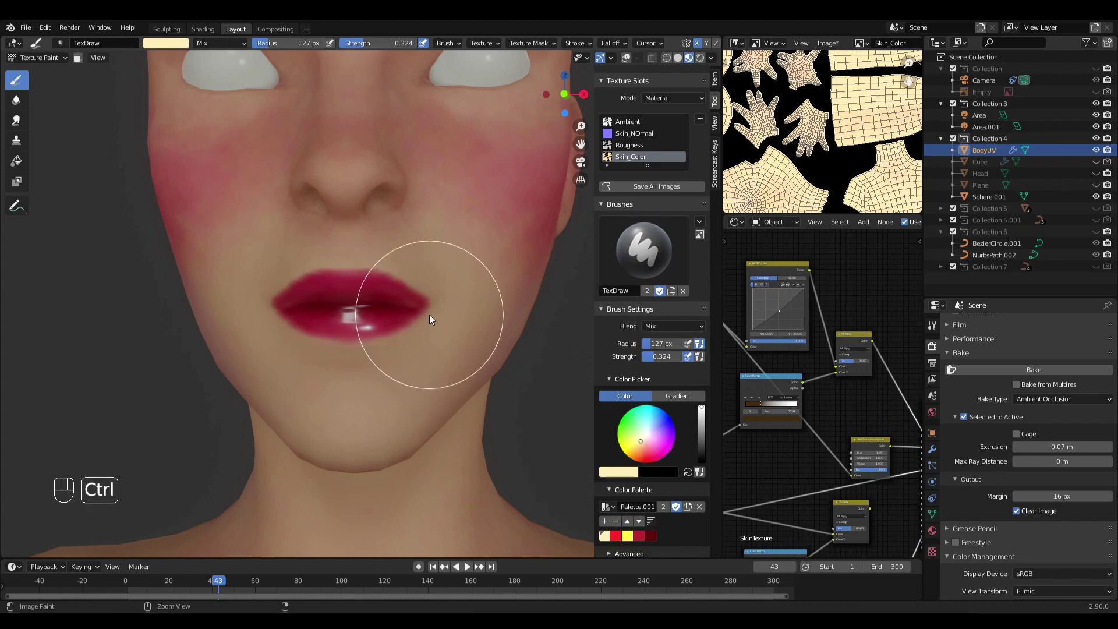
Step: Set the brush radius to 190 px and tone down the lips with light cream dabs
scroll(434, 322, up, 3)
key(f)
click(384, 288)
key(f)
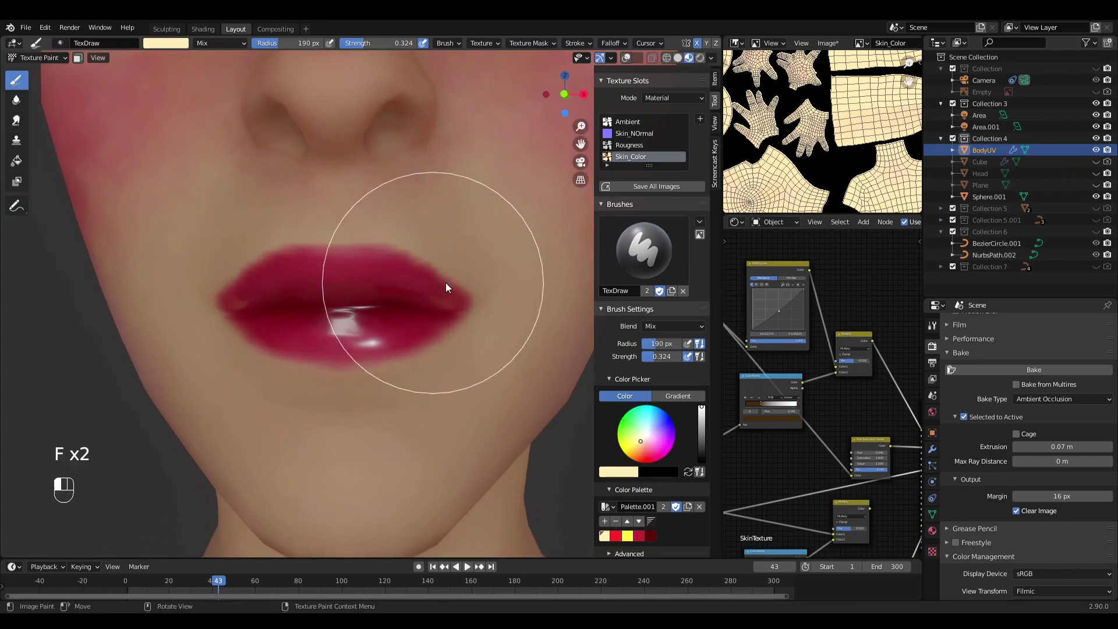
click(399, 269)
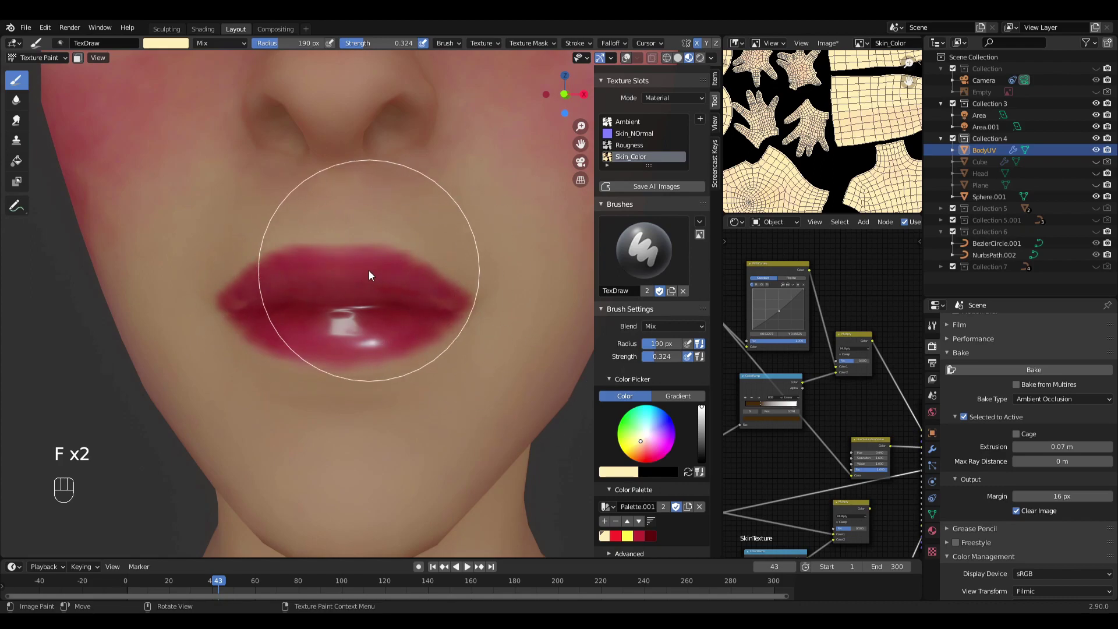
scroll(431, 300, down, 4)
mouse_move(435, 300)
ctrl+middle_down()
mouse_move(466, 315)
mouse_move(466, 355)
mouse_move(447, 367)
mouse_move(387, 294)
mouse_move(401, 341)
mouse_move(382, 371)
mouse_move(316, 357)
mouse_move(341, 327)
ctrl+middle_up()
key(f)
click(308, 314)
key(f)
click(342, 324)
Step: Pick the red palette color and paint the inner corner of the eye with a 76 px brush
mouse_move(301, 376)
ctrl+middle_down()
mouse_move(368, 393)
mouse_move(469, 379)
mouse_move(414, 378)
mouse_move(437, 301)
mouse_move(406, 295)
ctrl+middle_up()
shift+middle_drag(405, 298, 422, 317)
middle_drag(422, 318, 406, 327)
mouse_move(404, 335)
ctrl+middle_down()
mouse_move(397, 306)
mouse_move(377, 300)
mouse_move(419, 371)
mouse_move(434, 299)
mouse_move(397, 305)
mouse_move(389, 277)
ctrl+middle_up()
click(619, 537)
middle_drag(364, 312, 341, 321)
key(f)
click(309, 320)
key(f)
click(324, 303)
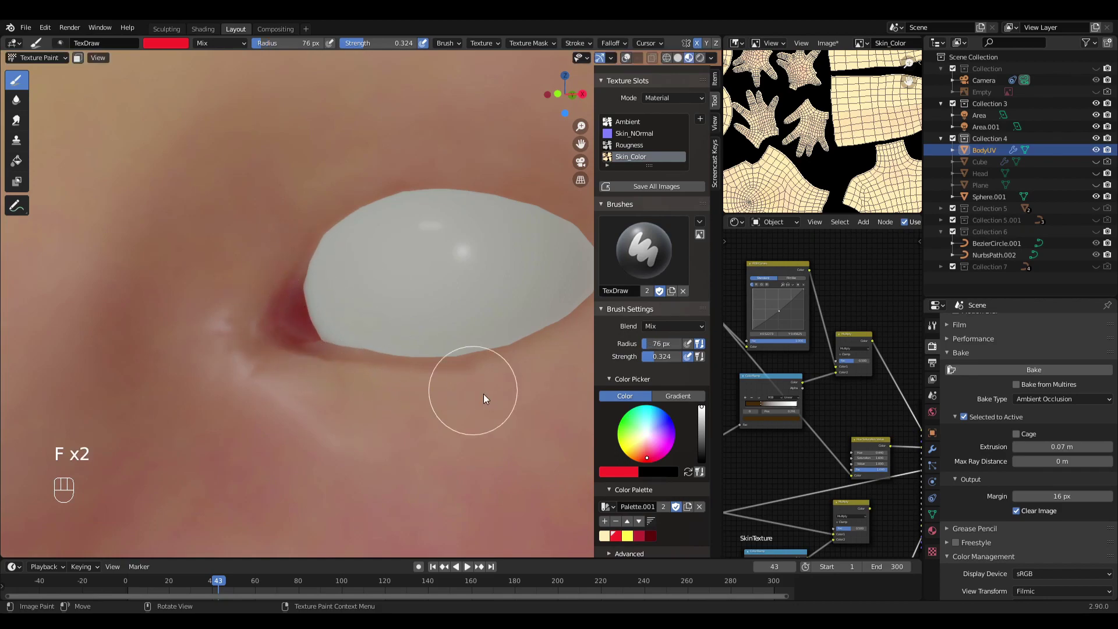
Step: Lighten the brush color to pale pink and paint it over the inner eye corner
click(647, 446)
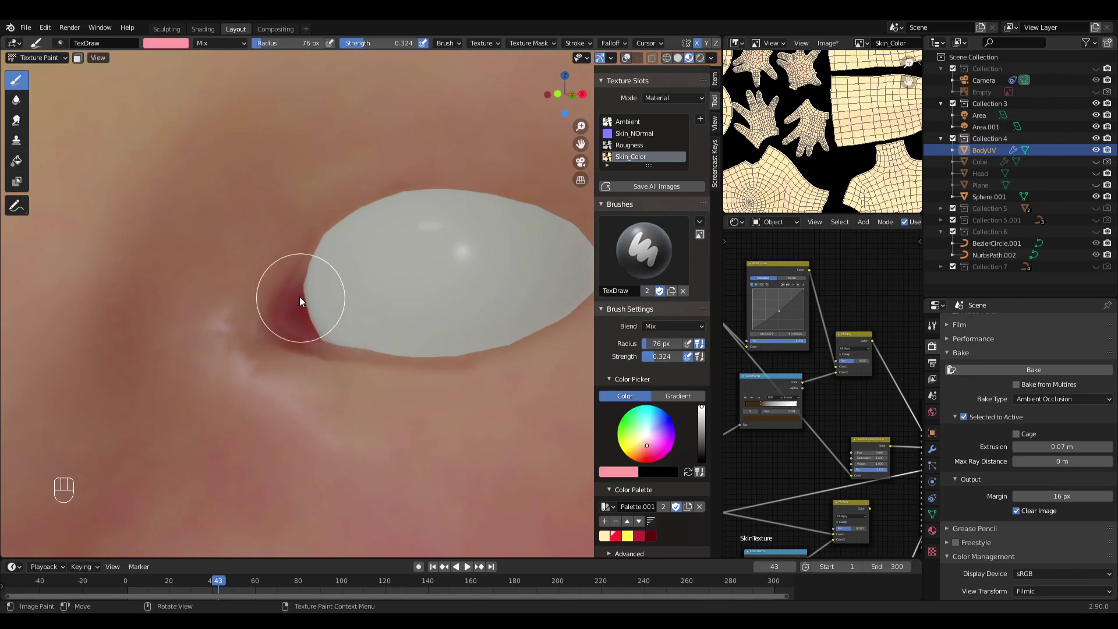
mouse_move(326, 323)
mouse_down()
mouse_move(337, 303)
mouse_move(312, 293)
mouse_up()
ctrl+middle_drag(312, 294, 399, 536)
middle_drag(401, 432, 436, 419)
mouse_move(435, 420)
ctrl+middle_down()
mouse_move(434, 320)
mouse_move(417, 346)
mouse_move(409, 279)
ctrl+middle_up()
Step: Blend the inner eye corner with the Soften brush and set the radius to 130 px
click(17, 102)
middle_drag(402, 291, 381, 293)
mouse_move(340, 294)
mouse_down()
mouse_move(319, 288)
mouse_move(332, 287)
mouse_up()
key(f)
click(356, 281)
Step: Paint cream over the skin just below the inner eye corner with the TexDraw brush
click(17, 80)
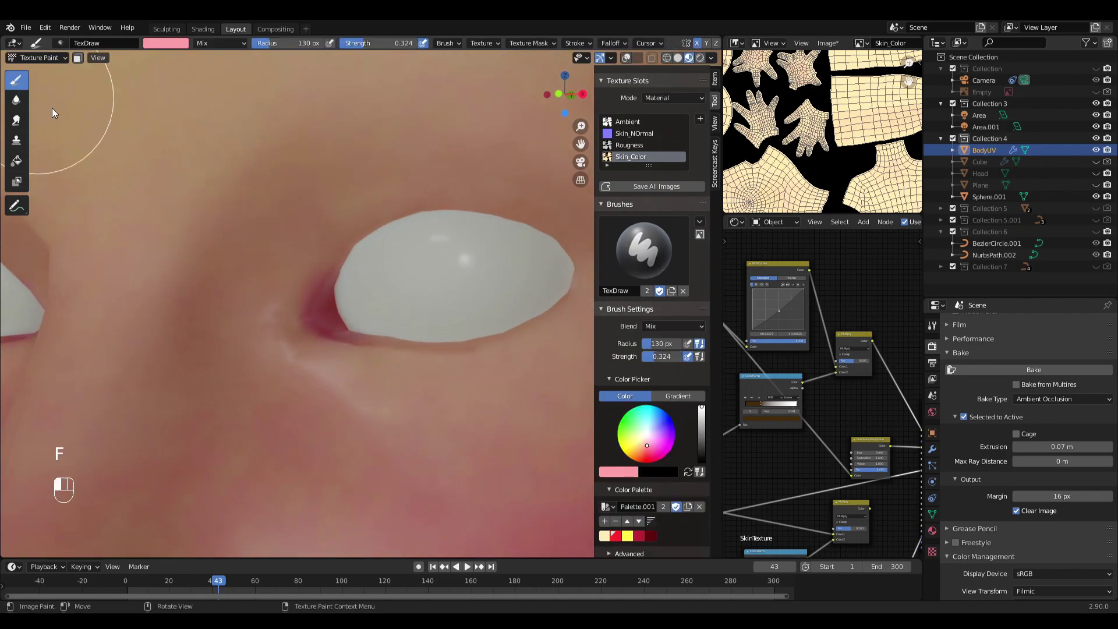
click(605, 536)
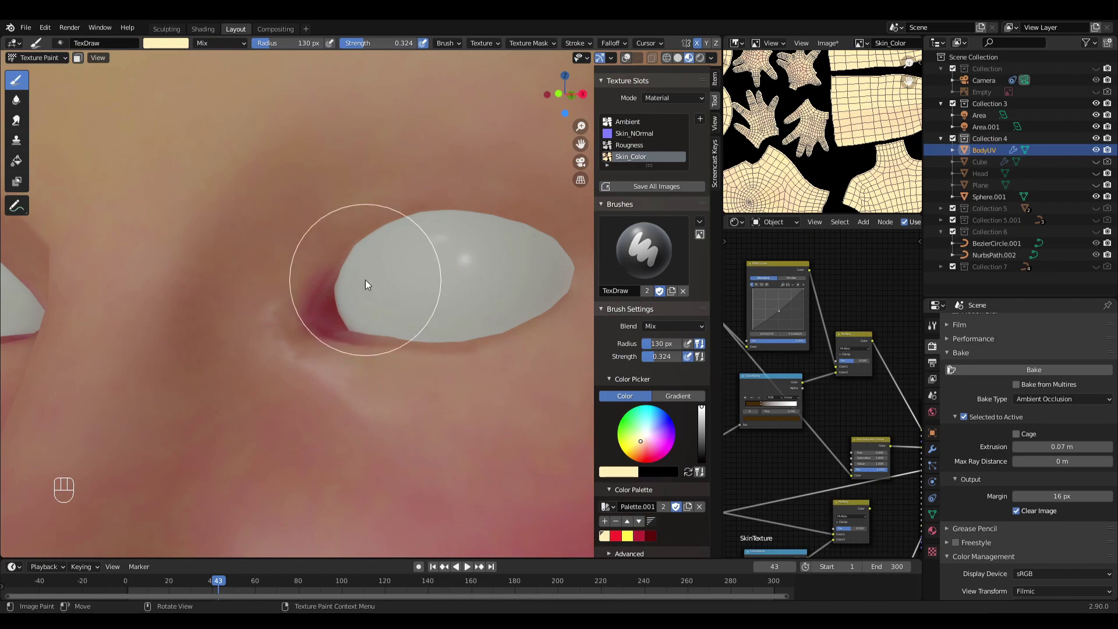
mouse_move(370, 327)
mouse_down()
mouse_move(358, 332)
mouse_move(373, 333)
mouse_up()
mouse_move(378, 327)
ctrl+middle_down()
mouse_move(453, 405)
mouse_move(445, 341)
mouse_move(470, 379)
mouse_move(482, 428)
mouse_move(463, 413)
mouse_move(467, 431)
ctrl+middle_up()
ctrl+middle_drag(475, 373, 357, 310)
Step: Pick the red palette color and paint more redness on the cheek and jaw with an 89 px brush
key(KP_1)
click(615, 536)
key(f)
click(291, 315)
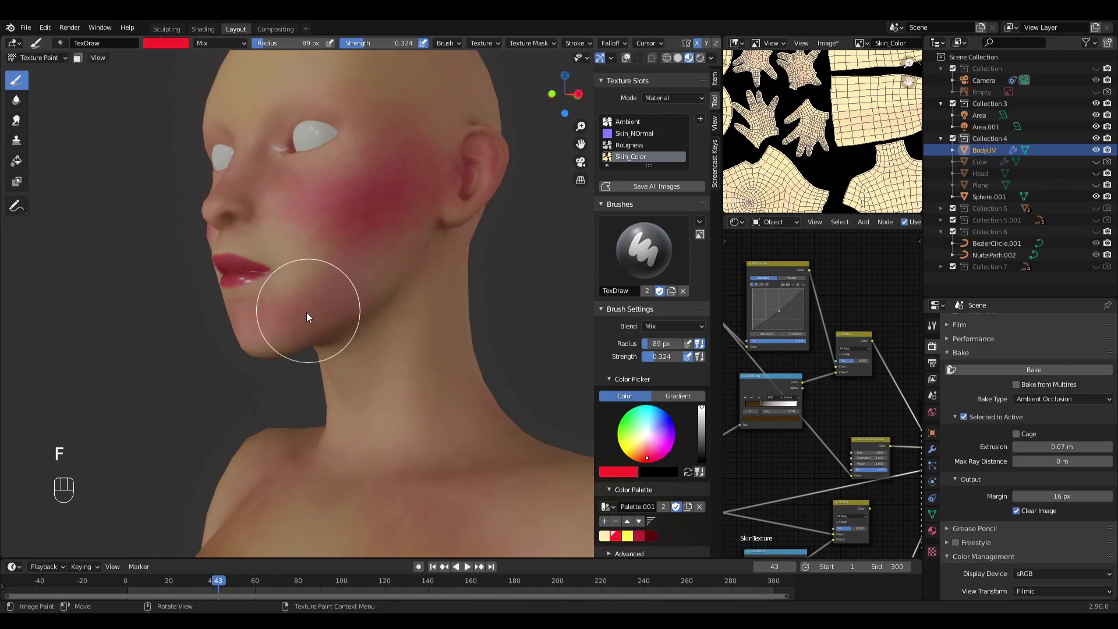
middle_drag(309, 309, 353, 292)
drag(387, 268, 250, 279)
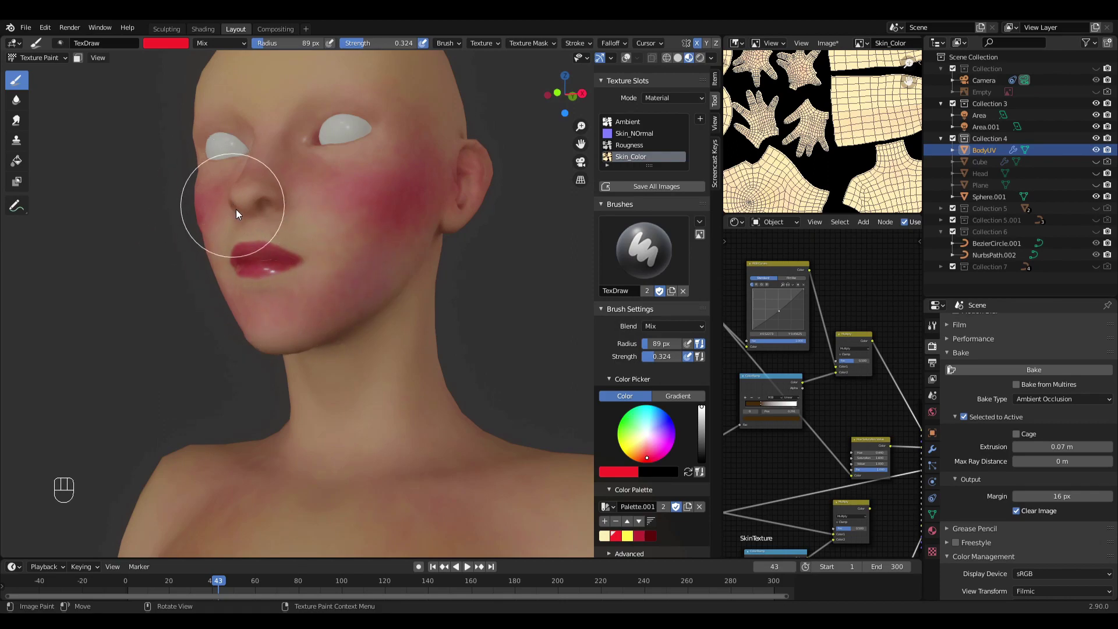
Step: Pick the cream palette color and paint over the cheek and jaw to tone down the redness
click(605, 536)
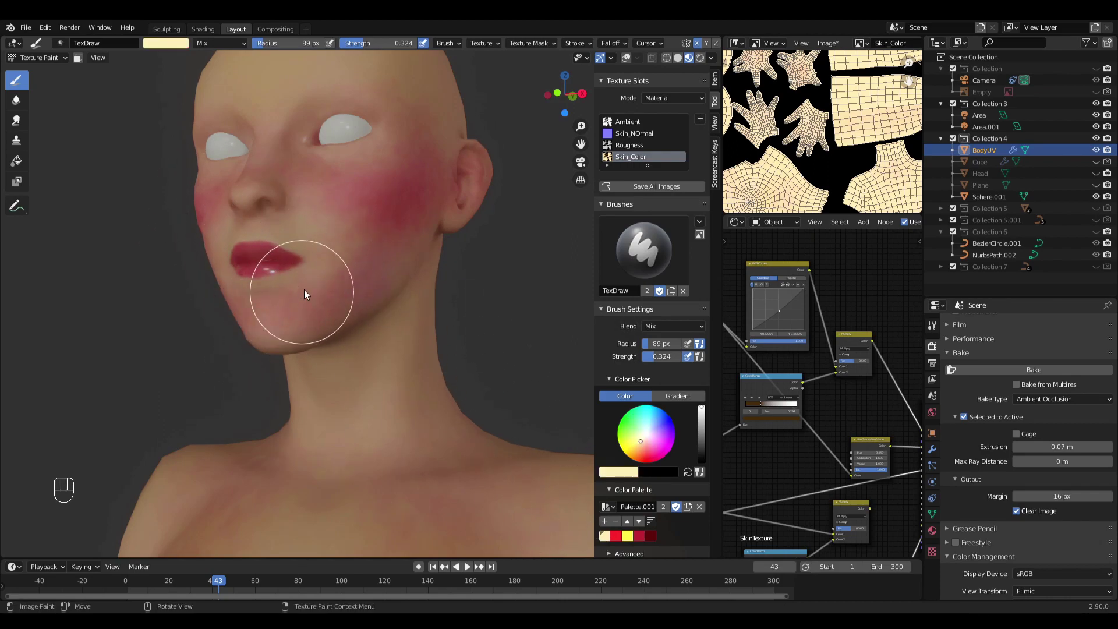
middle_drag(334, 295, 295, 303)
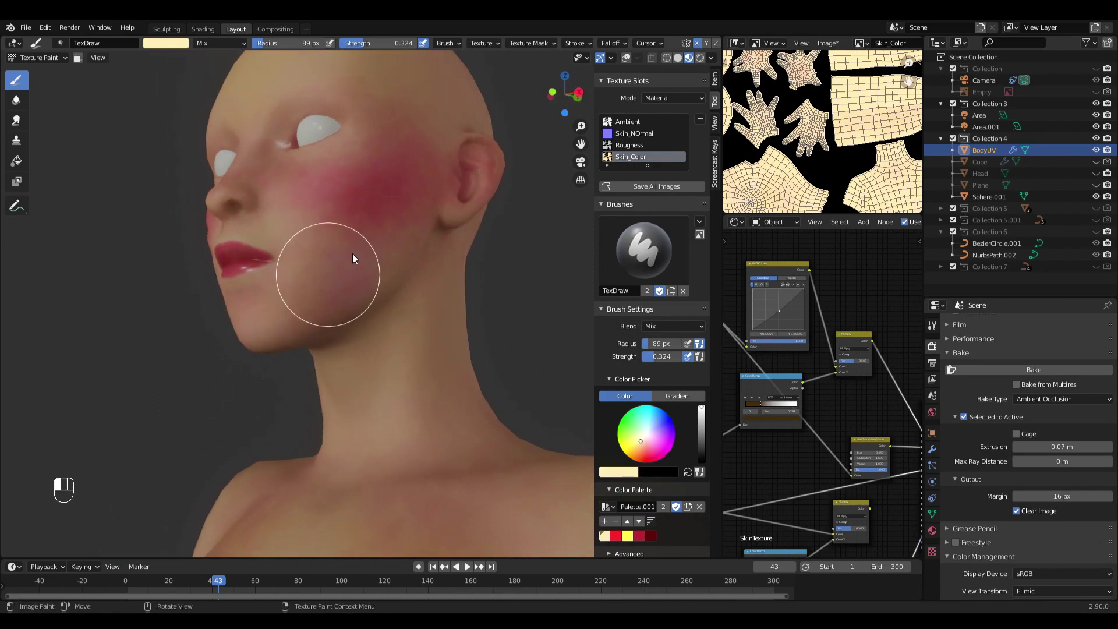
mouse_move(288, 310)
middle_down()
mouse_move(320, 289)
mouse_move(271, 260)
middle_up()
middle_drag(347, 252, 386, 303)
middle_drag(373, 306, 418, 312)
mouse_move(248, 236)
mouse_down()
mouse_move(254, 172)
mouse_move(292, 198)
mouse_move(293, 222)
mouse_up()
mouse_move(292, 222)
middle_down()
mouse_move(319, 272)
mouse_move(313, 234)
middle_up()
middle_drag(378, 250, 369, 198)
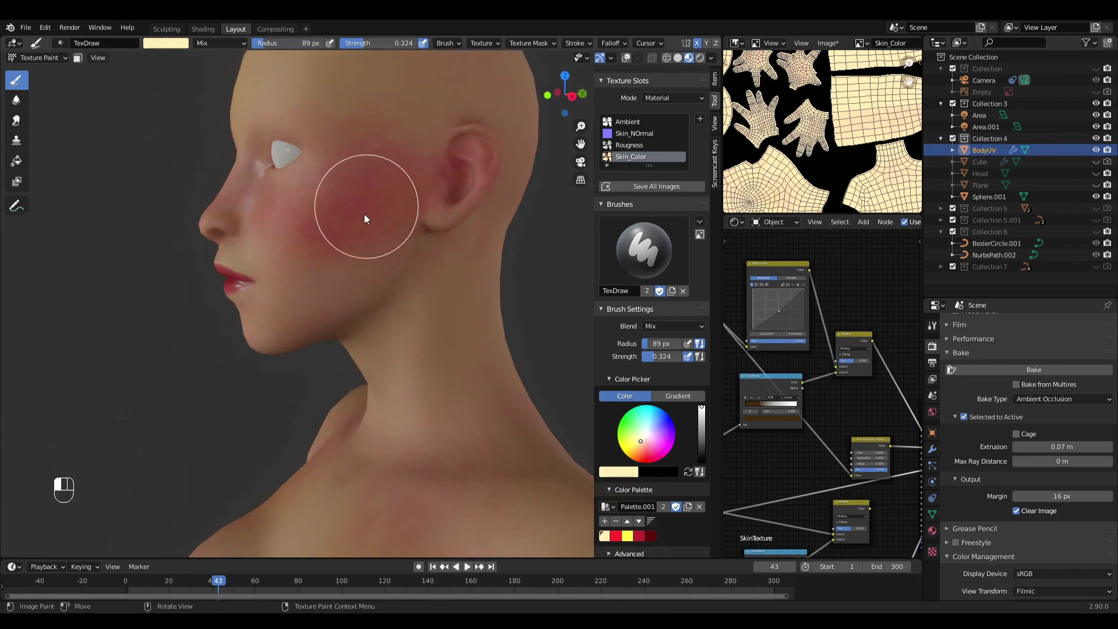
middle_drag(370, 237, 357, 169)
Step: Undo the first stroke at the inner eye corner, and paint light blue around it and below the eye at strength 0.211
mouse_move(407, 235)
ctrl+middle_down()
mouse_move(414, 518)
mouse_move(395, 307)
mouse_move(417, 332)
mouse_move(364, 320)
ctrl+middle_up()
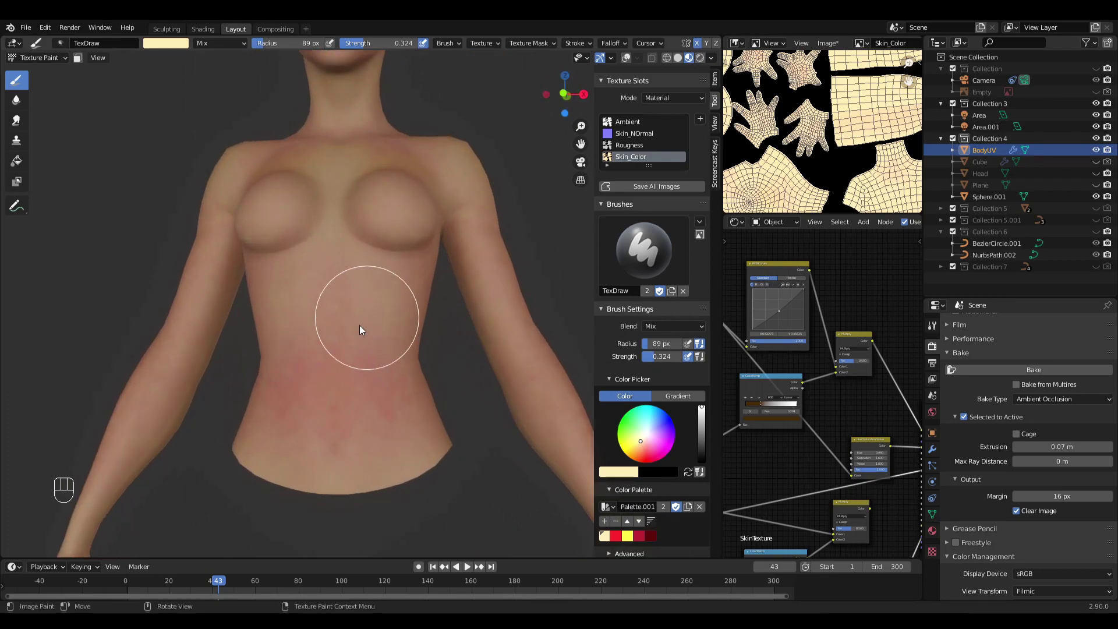
mouse_move(406, 389)
middle_down()
mouse_move(358, 387)
mouse_move(388, 244)
mouse_move(489, 250)
mouse_move(380, 337)
mouse_move(333, 342)
mouse_move(411, 341)
mouse_move(401, 348)
middle_up()
scroll(411, 280, up, 4)
ctrl+middle_drag(400, 348, 414, 300)
shift+middle_drag(399, 349, 627, 322)
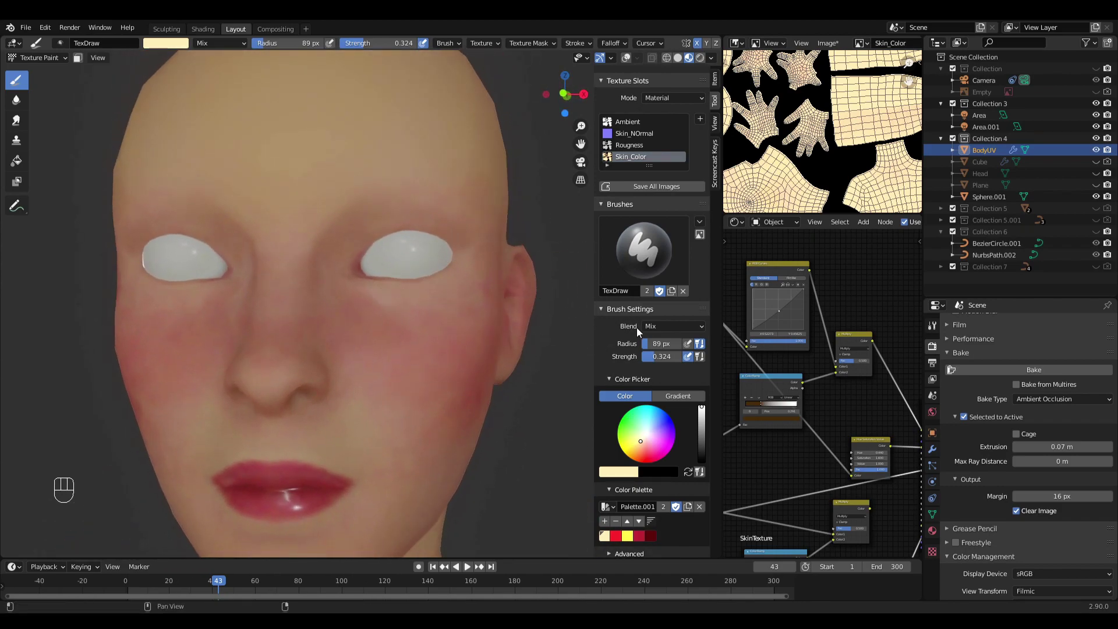
drag(642, 418, 654, 421)
ctrl+middle_drag(346, 269, 337, 214)
key(f)
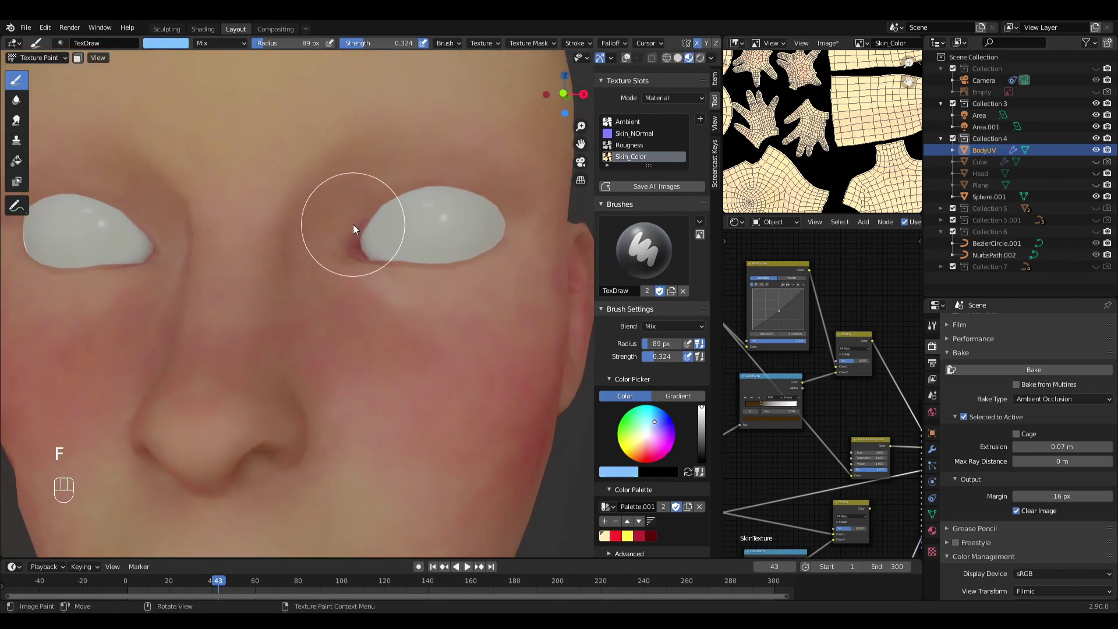
key(ctrl+z)
drag(652, 359, 649, 361)
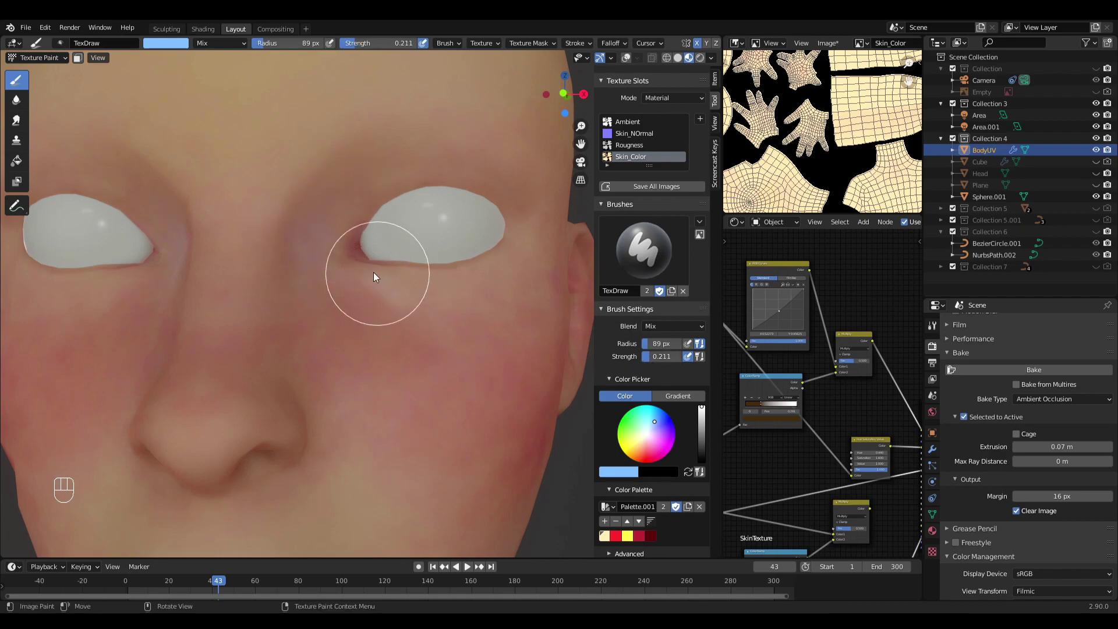
drag(406, 304, 342, 295)
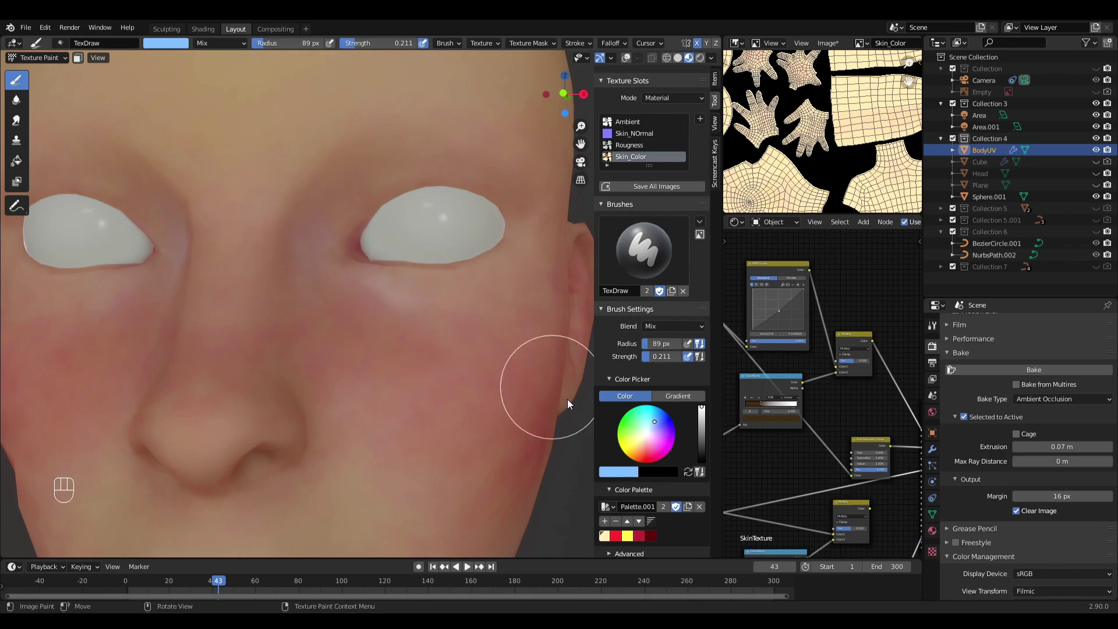
Step: Change the brush color to magenta and tint the skin below the inner eye corner
click(663, 421)
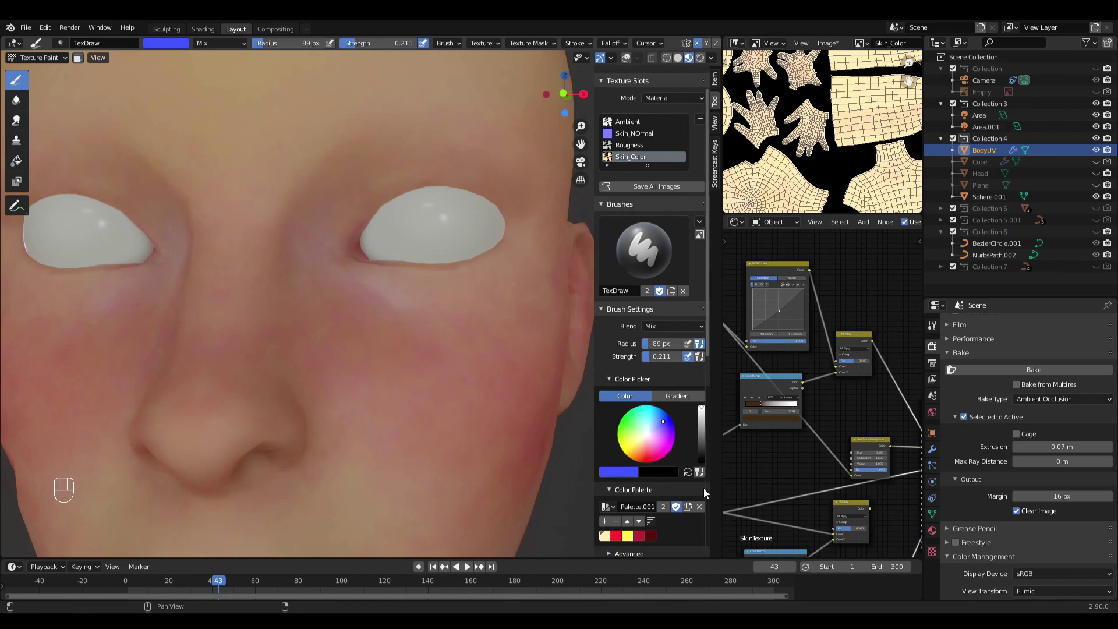
click(667, 447)
mouse_move(372, 293)
mouse_down()
mouse_move(300, 271)
mouse_move(386, 309)
mouse_up()
scroll(386, 309, down, 3)
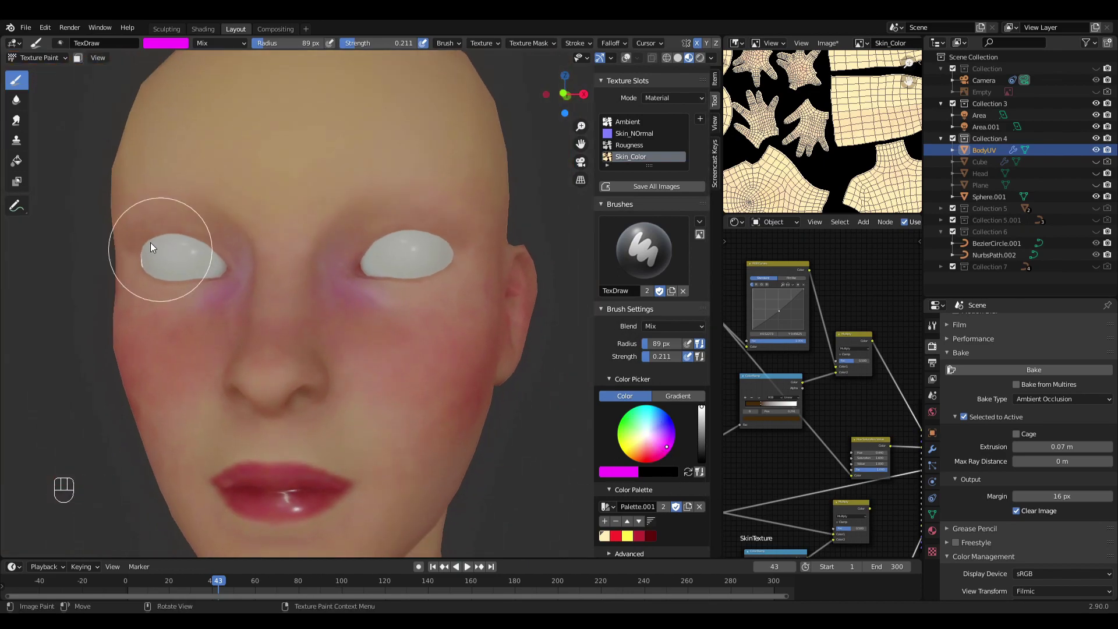
Step: Blend the purple tint around the inner eye corner with the Soften brush
click(19, 103)
scroll(319, 253, up, 1)
drag(323, 281, 350, 283)
mouse_move(379, 305)
ctrl+middle_down()
mouse_move(427, 317)
mouse_move(382, 318)
ctrl+middle_up()
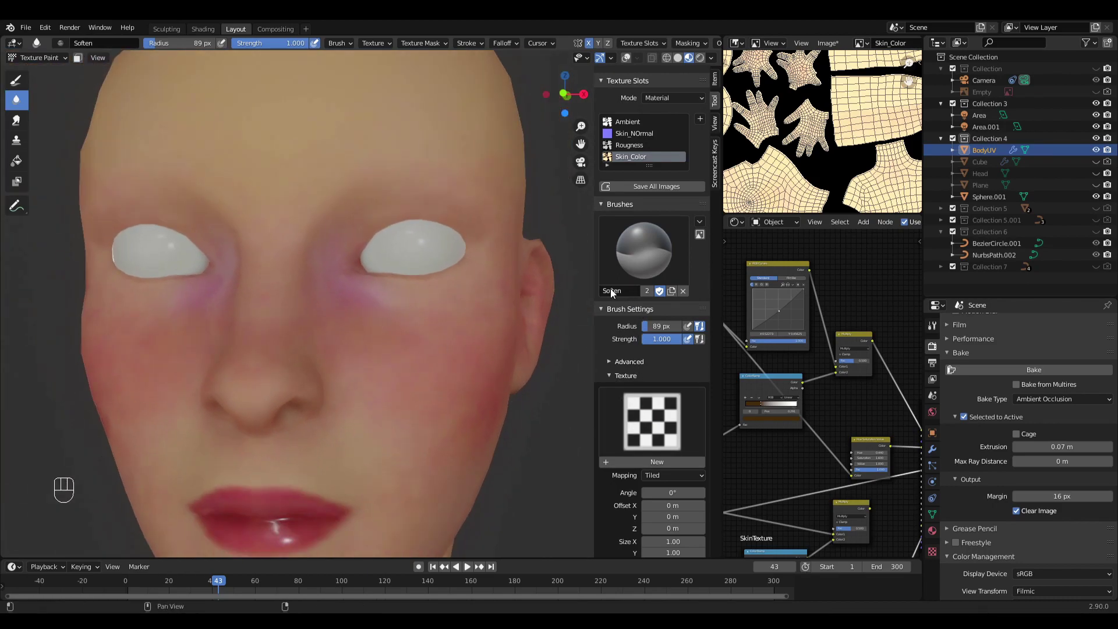
Step: Paint cream over the purple tint around the inner eye corner with the TexDraw brush
click(16, 80)
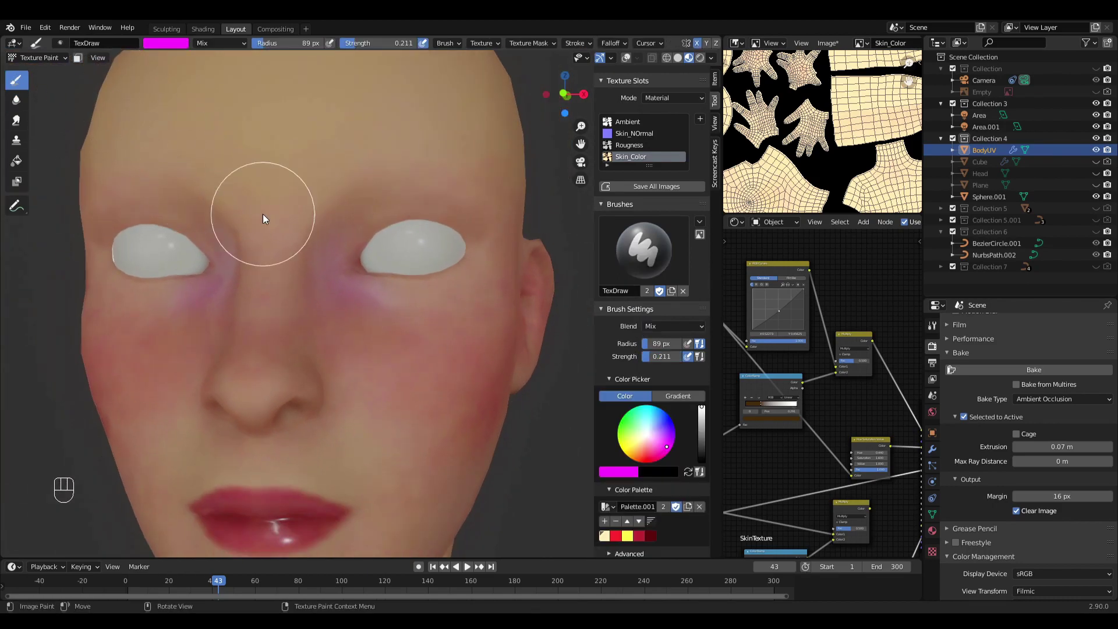
click(604, 538)
mouse_move(329, 247)
mouse_down()
mouse_move(336, 300)
mouse_move(324, 248)
mouse_move(341, 280)
mouse_up()
mouse_move(360, 301)
ctrl+middle_down()
mouse_move(402, 370)
mouse_move(407, 271)
ctrl+middle_up()
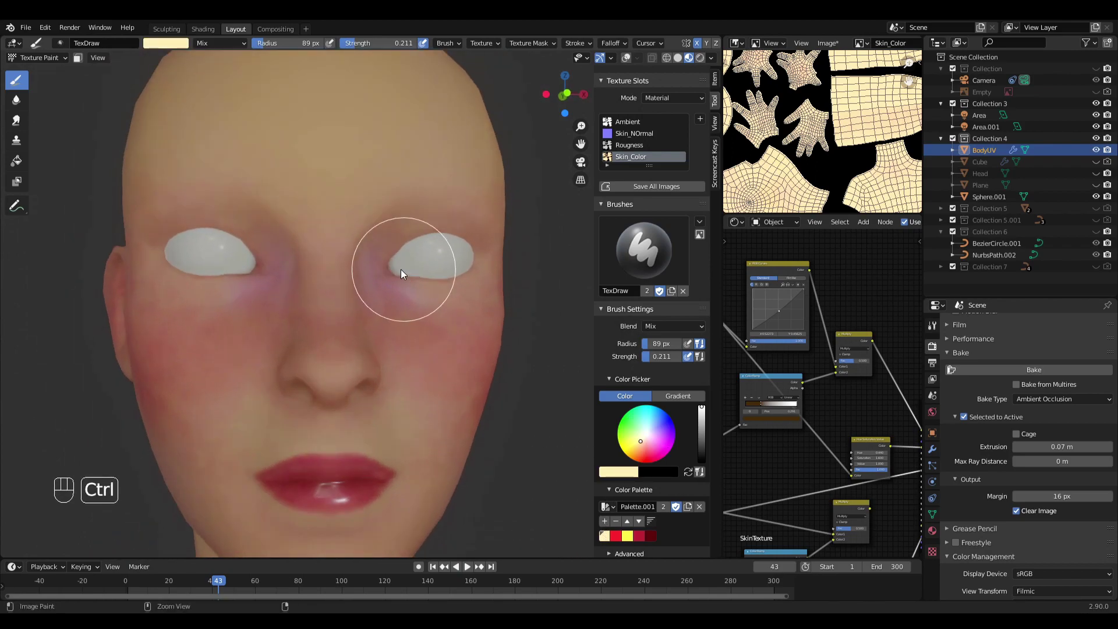
middle_drag(417, 323, 398, 285)
middle_drag(372, 303, 408, 332)
ctrl+middle_drag(390, 372, 403, 345)
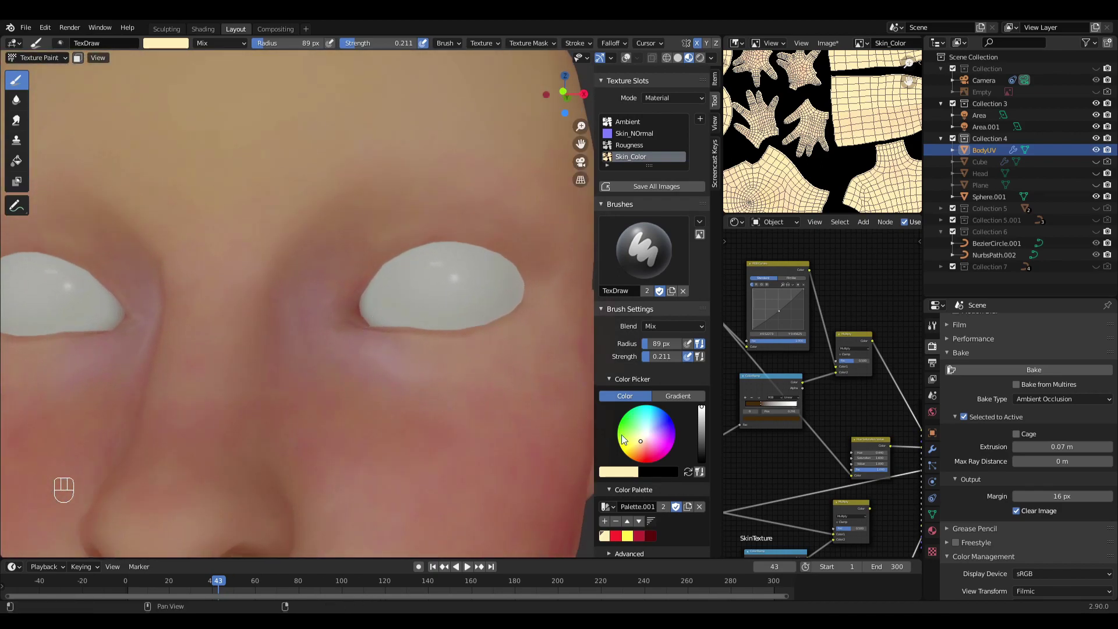
Step: Swap the brush color to black and paint a thin dark line along the upper eyelid with a 29 px brush
key(x)
scroll(415, 288, up, 2)
key(f)
click(387, 307)
shift+middle_drag(387, 307, 319, 372)
middle_drag(319, 372, 336, 324)
key(f)
click(332, 324)
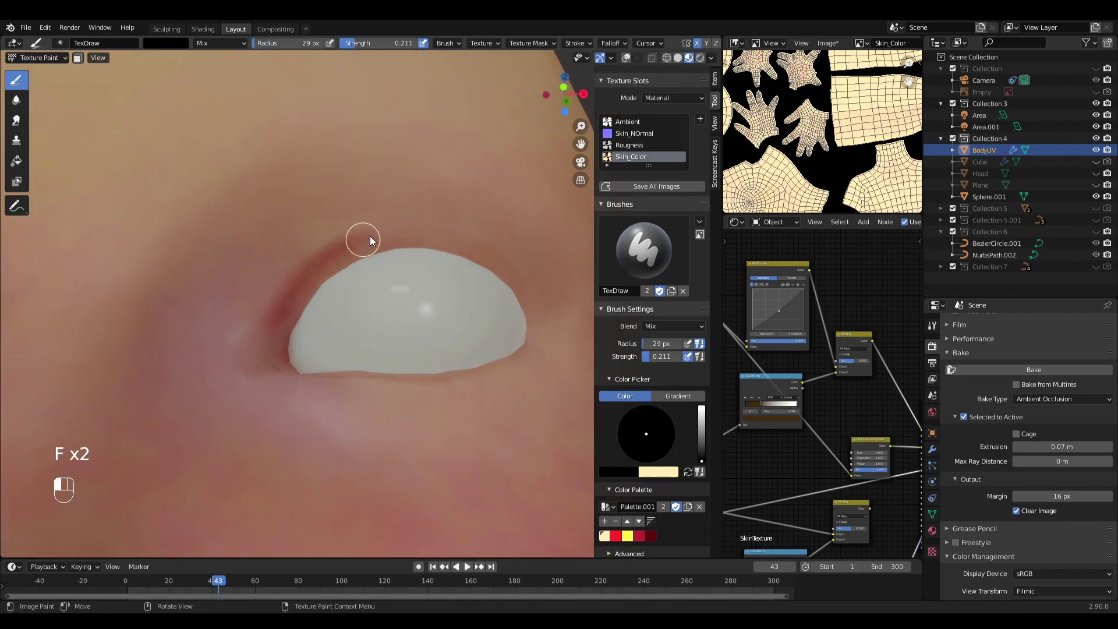
drag(369, 229, 457, 231)
Step: Extend the dark shading along the outer part of the upper eyelid, ending with a 62 px brush radius
mouse_move(475, 273)
middle_down()
mouse_move(446, 293)
mouse_move(437, 287)
middle_up()
key(f)
click(377, 309)
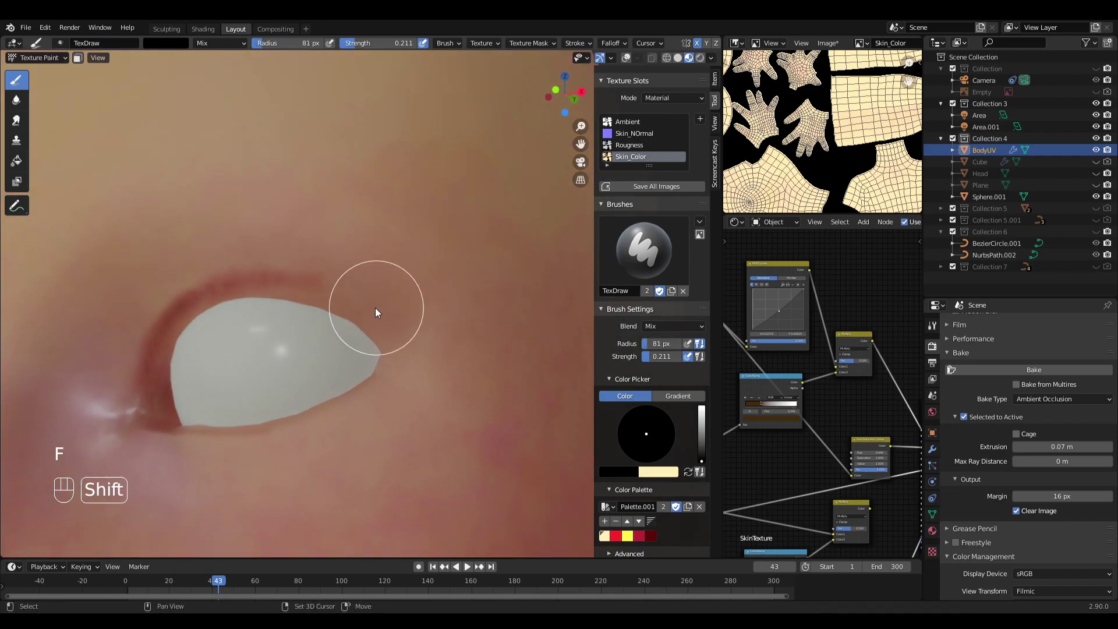
shift+middle_drag(377, 309, 477, 311)
key(f)
click(436, 307)
key(f)
click(386, 281)
key(f)
click(304, 301)
ctrl+middle_drag(292, 316, 432, 349)
ctrl+middle_drag(431, 349, 430, 420)
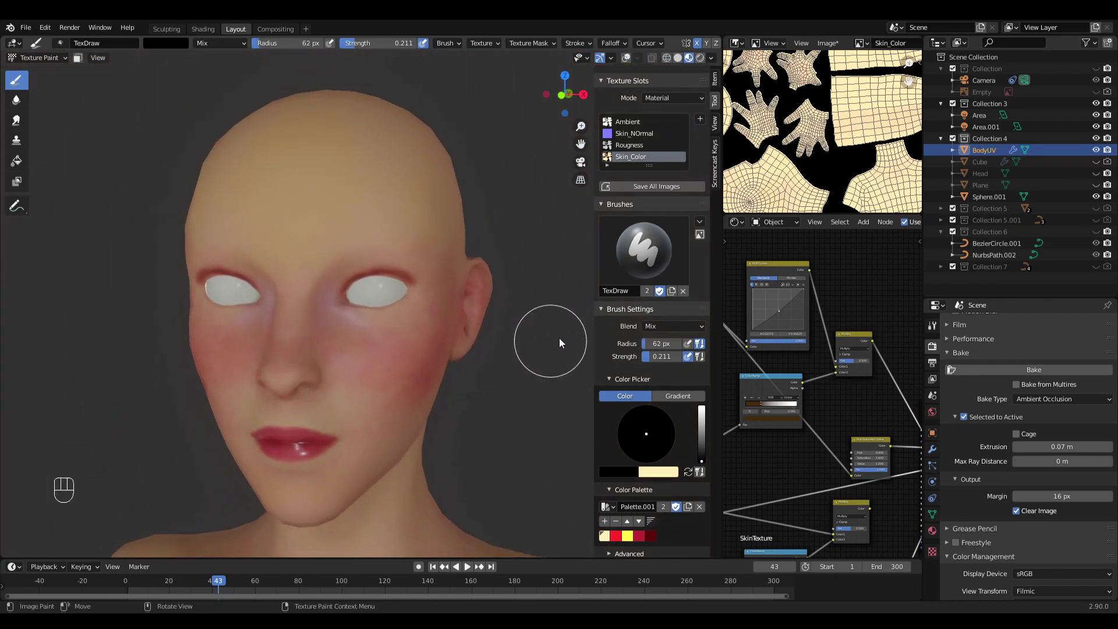
Step: Widen the image and shader editors by narrowing the 3D viewport
drag(722, 326, 690, 327)
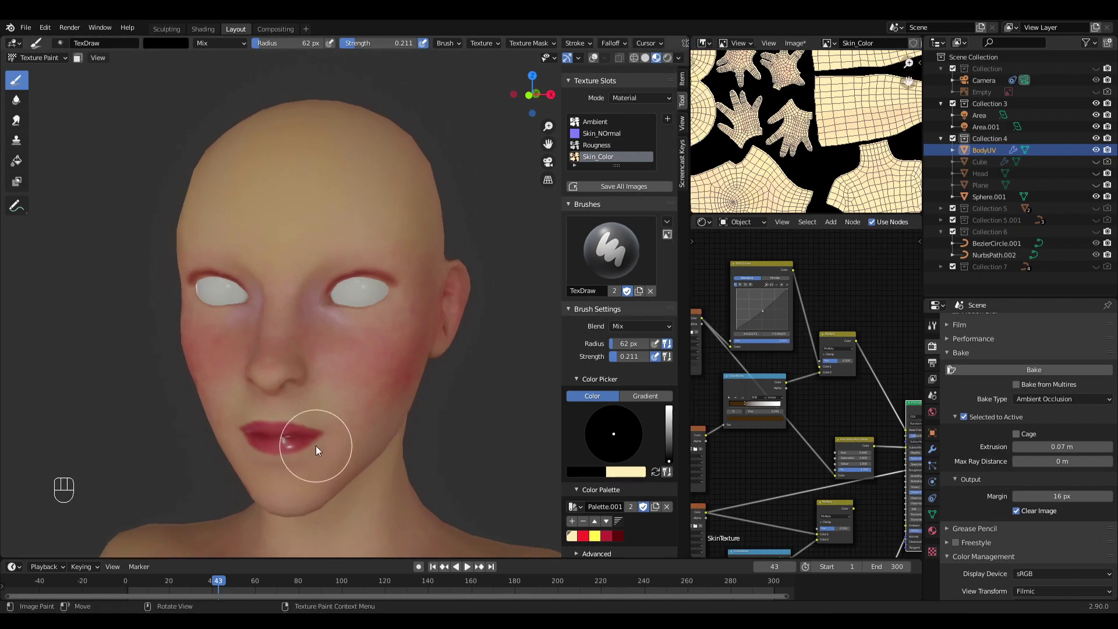
shift+middle_drag(778, 429, 759, 363)
middle_drag(477, 366, 459, 342)
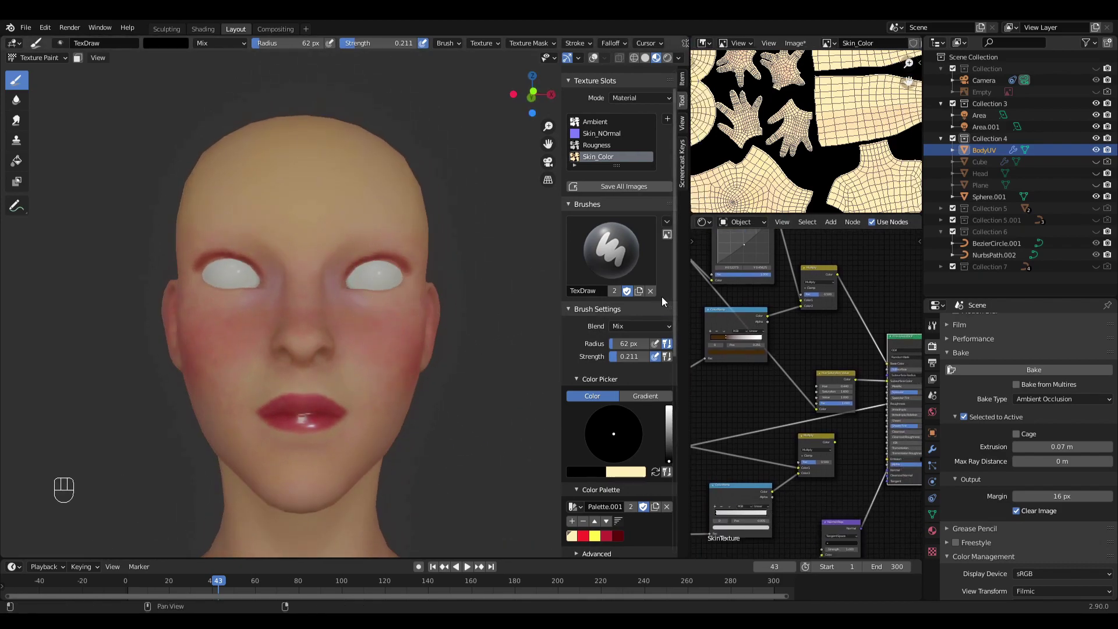
drag(688, 286, 602, 297)
middle_drag(647, 321, 696, 353)
Step: Darken the skin along the upper and lower eyelids with a 44 px black brush
mouse_move(364, 300)
ctrl+middle_down()
mouse_move(374, 230)
mouse_move(323, 267)
mouse_move(297, 317)
mouse_move(326, 291)
mouse_move(236, 304)
ctrl+middle_up()
key(f)
click(268, 321)
key(f)
click(223, 304)
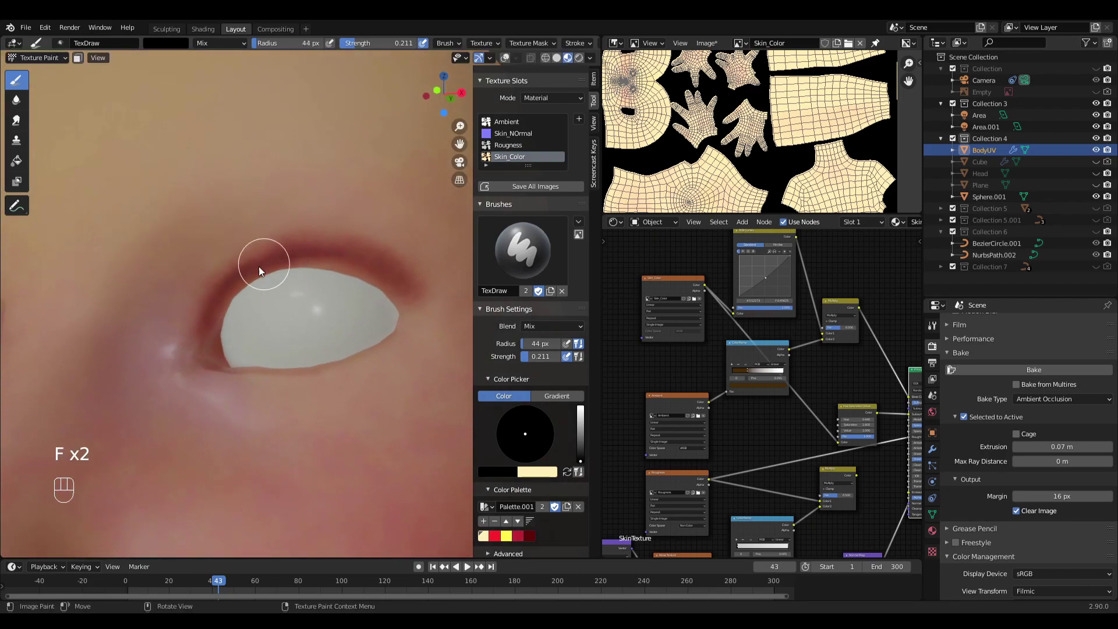
drag(366, 254, 415, 286)
mouse_move(335, 405)
middle_down()
mouse_move(354, 431)
mouse_move(307, 372)
middle_up()
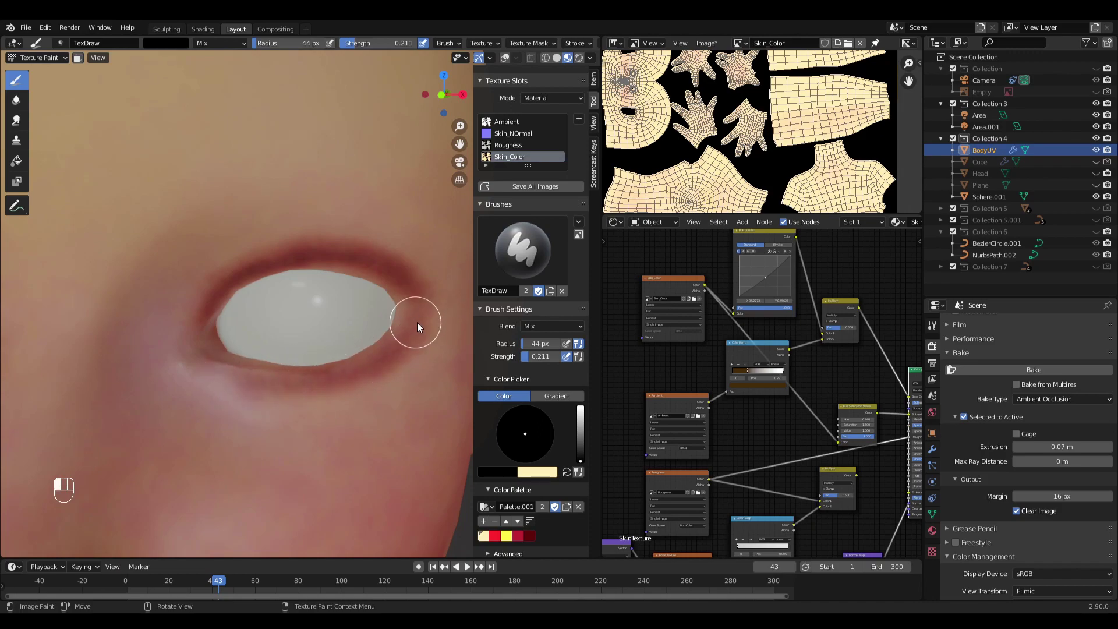
Step: Blend the dark eyelid shading with the Soften brush at a 63 px radius
mouse_move(432, 311)
ctrl+middle_down()
mouse_move(351, 372)
mouse_move(358, 350)
mouse_move(169, 340)
ctrl+middle_up()
click(17, 99)
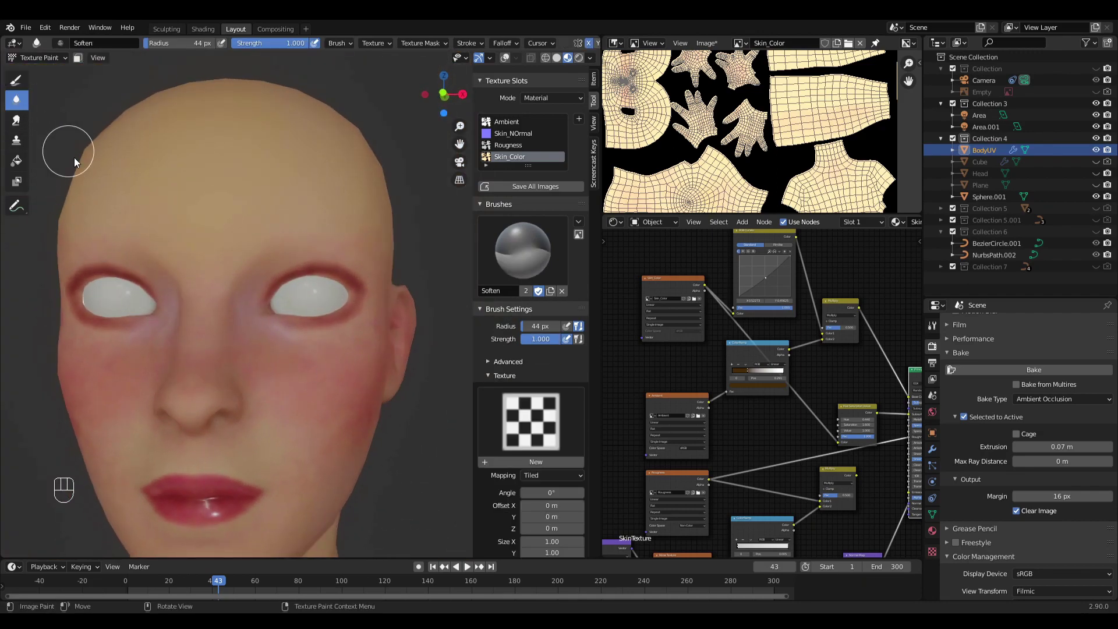
ctrl+middle_drag(277, 303, 300, 295)
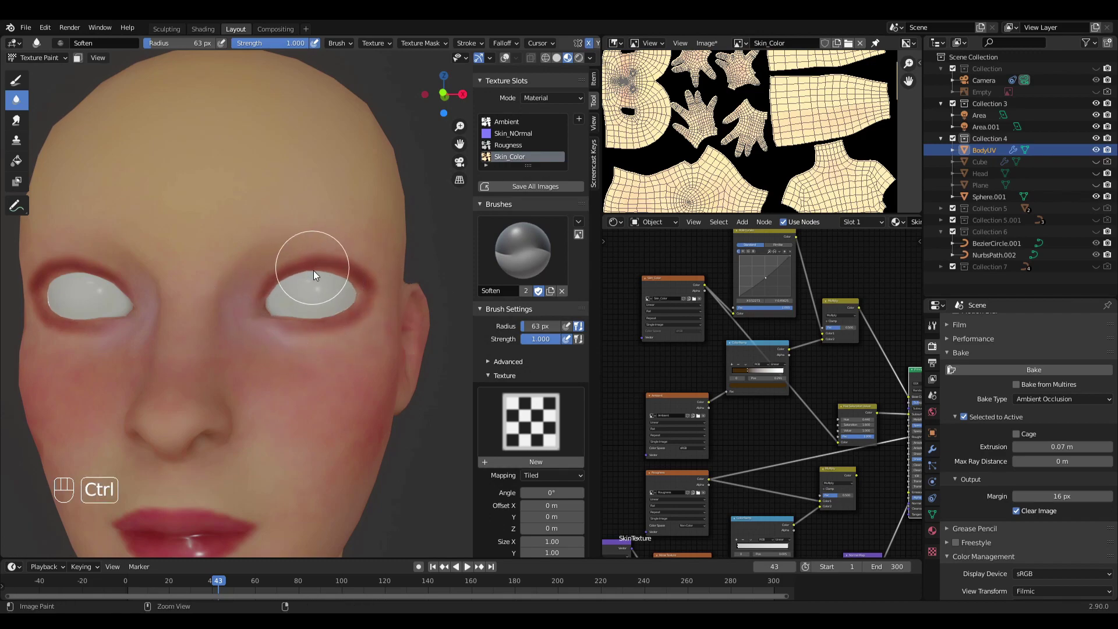
ctrl+middle_drag(311, 267, 320, 387)
Step: Make the hair in Collection 6 visible in the viewport
click(1098, 221)
click(1097, 221)
click(1096, 231)
middle_drag(357, 319, 335, 348)
Step: Switch to Object Mode and save the painted Skin_Color image
click(38, 58)
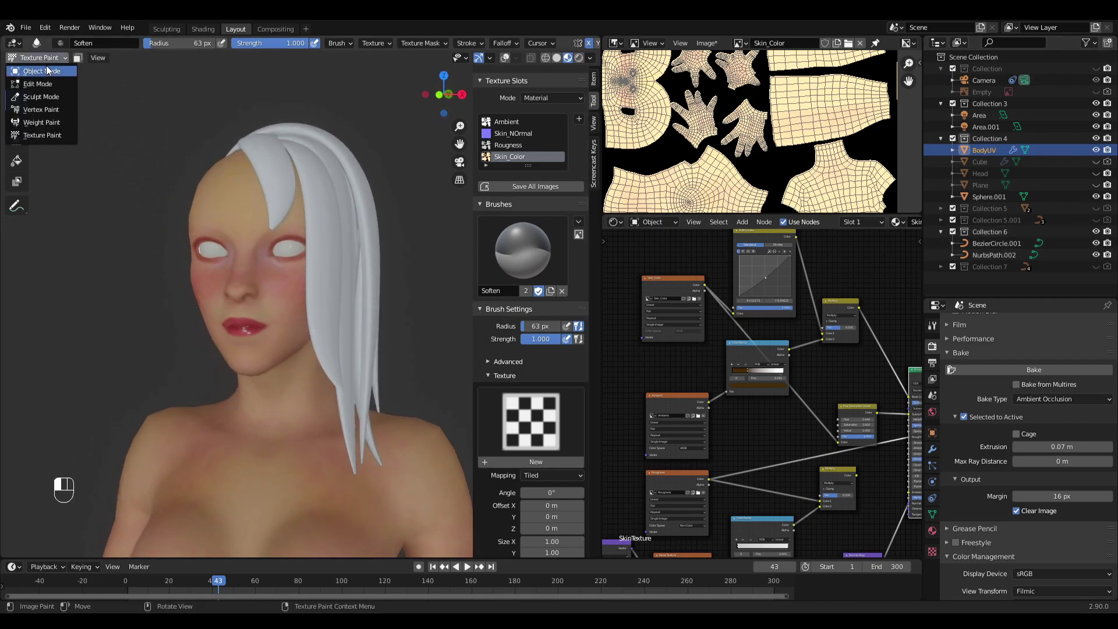
click(47, 64)
key(alt+s)
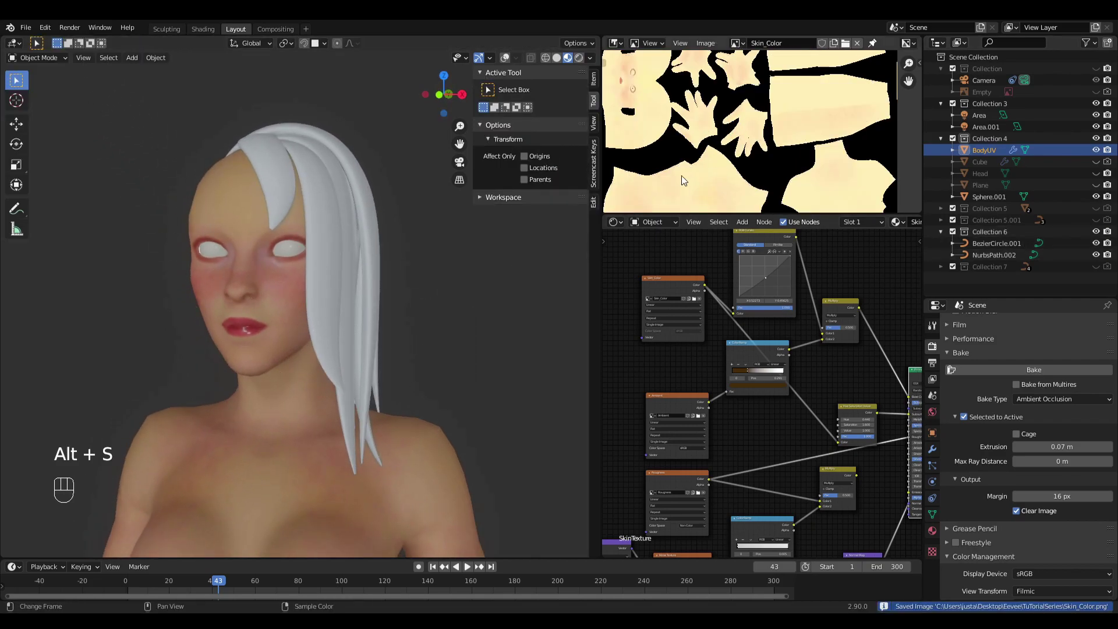
Step: Select the NurbsPath.002 hair and set its Principled BSDF base color to reddish brown
click(344, 278)
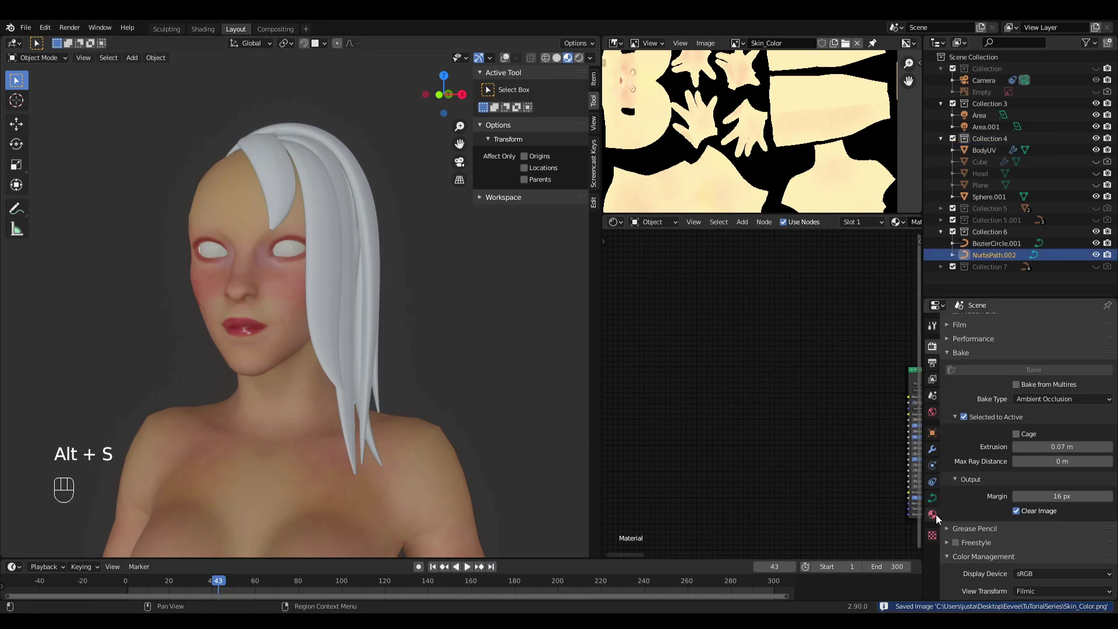
drag(804, 418, 772, 410)
middle_drag(848, 414, 674, 372)
ctrl+middle_drag(744, 420, 751, 401)
click(790, 321)
drag(809, 212, 849, 225)
click(848, 233)
ctrl+middle_drag(442, 332, 441, 380)
ctrl+middle_drag(480, 379, 493, 341)
Step: Adjust the hair material's Roughness to 0.577 and deselect the hair
drag(763, 390, 715, 384)
middle_drag(496, 391, 460, 358)
middle_drag(465, 382, 516, 381)
drag(766, 385, 795, 384)
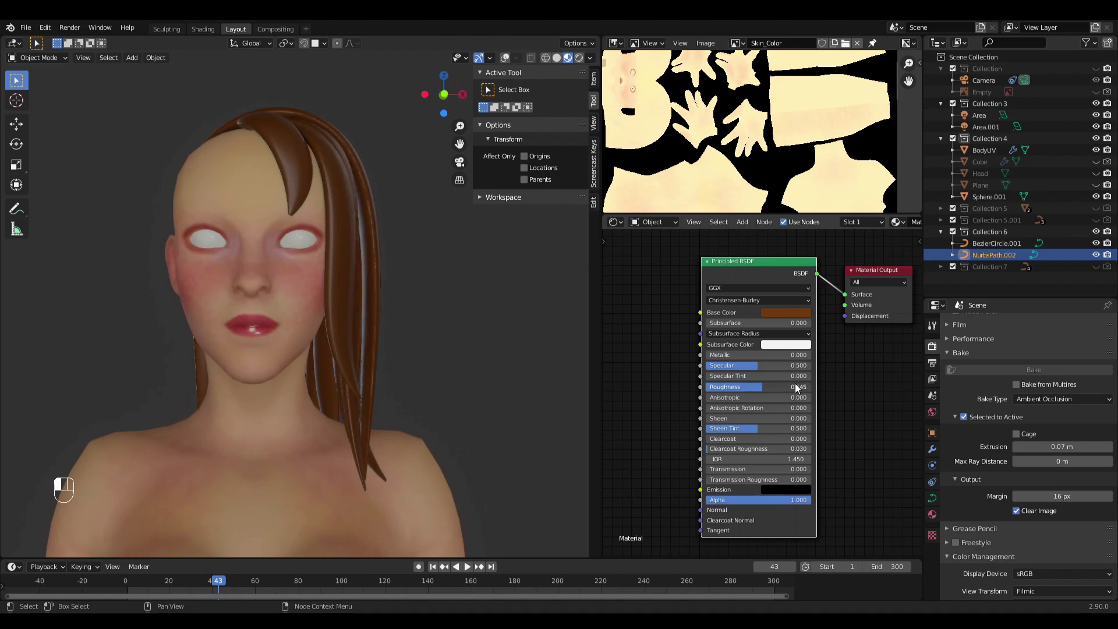
middle_drag(576, 403, 483, 407)
key(alt+a)
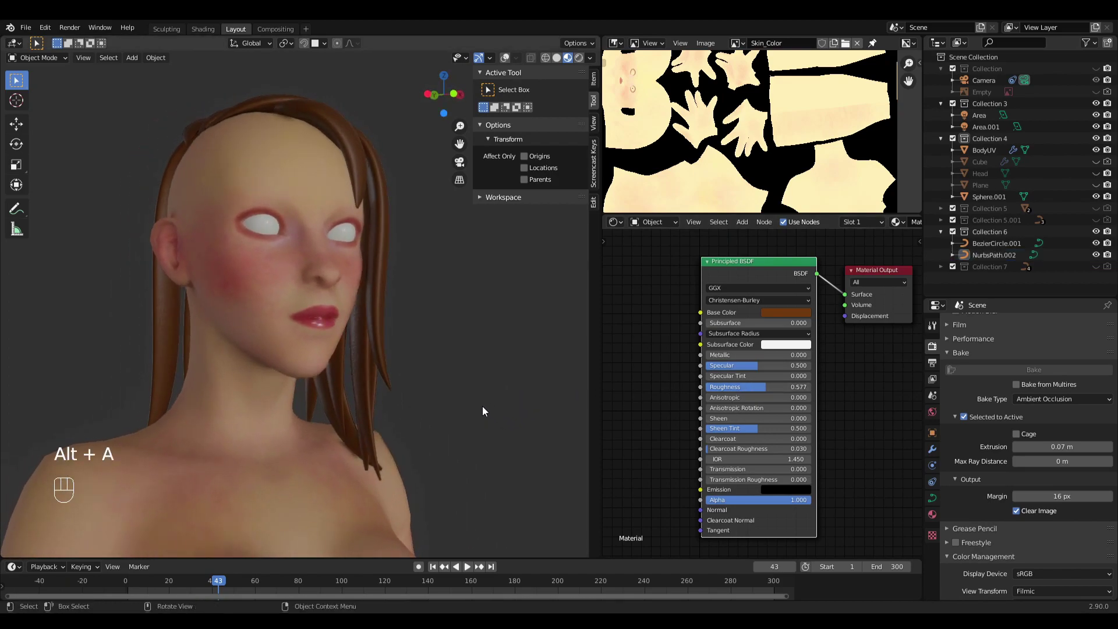
Step: Select the BodyUV body mesh
mouse_move(476, 359)
ctrl+middle_down()
mouse_move(450, 454)
mouse_move(475, 378)
ctrl+middle_up()
ctrl+middle_drag(475, 378, 390, 390)
click(353, 382)
shift+middle_drag(406, 438, 488, 451)
shift+middle_drag(447, 402, 470, 390)
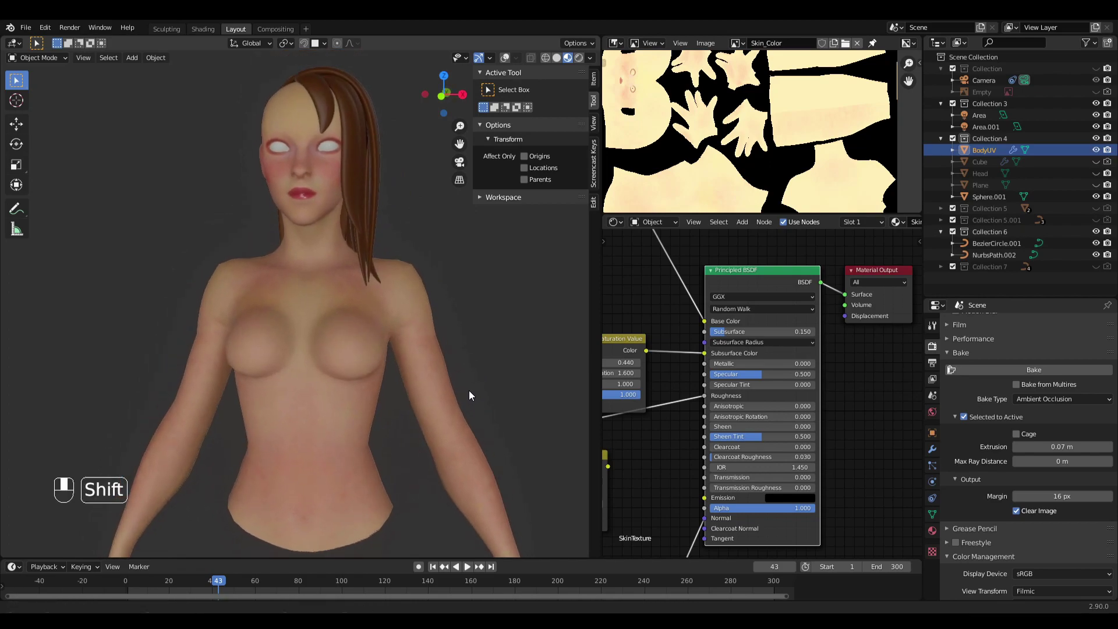
shift+middle_drag(486, 278, 502, 295)
Step: Try a different HDRI for the viewport lighting, return to the dark studio HDRI and deselect everything
click(590, 58)
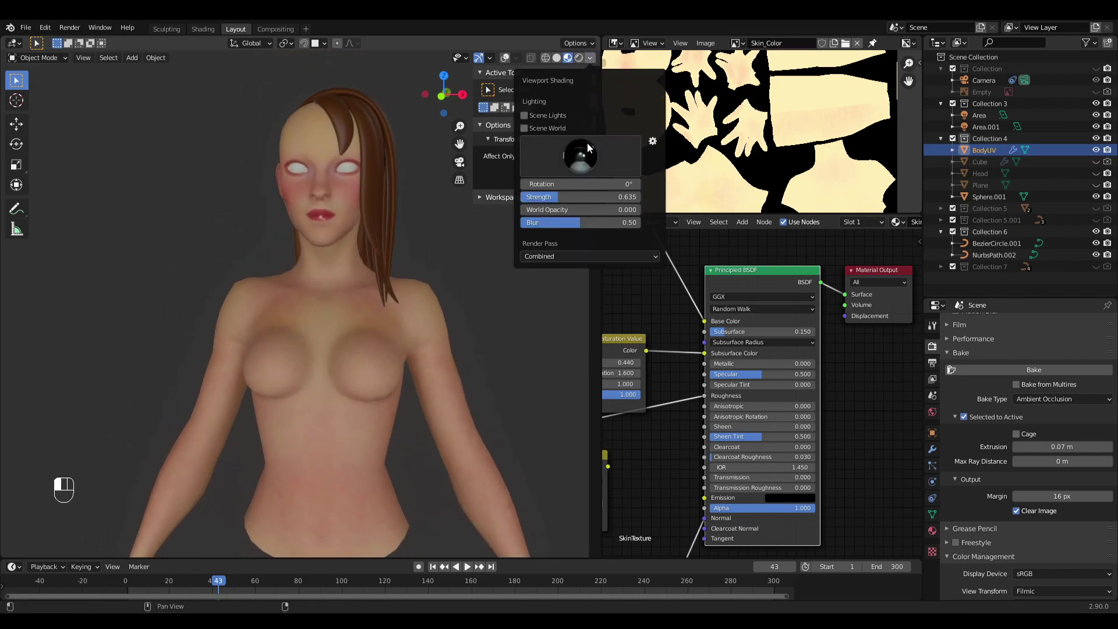
click(581, 154)
click(681, 200)
click(590, 58)
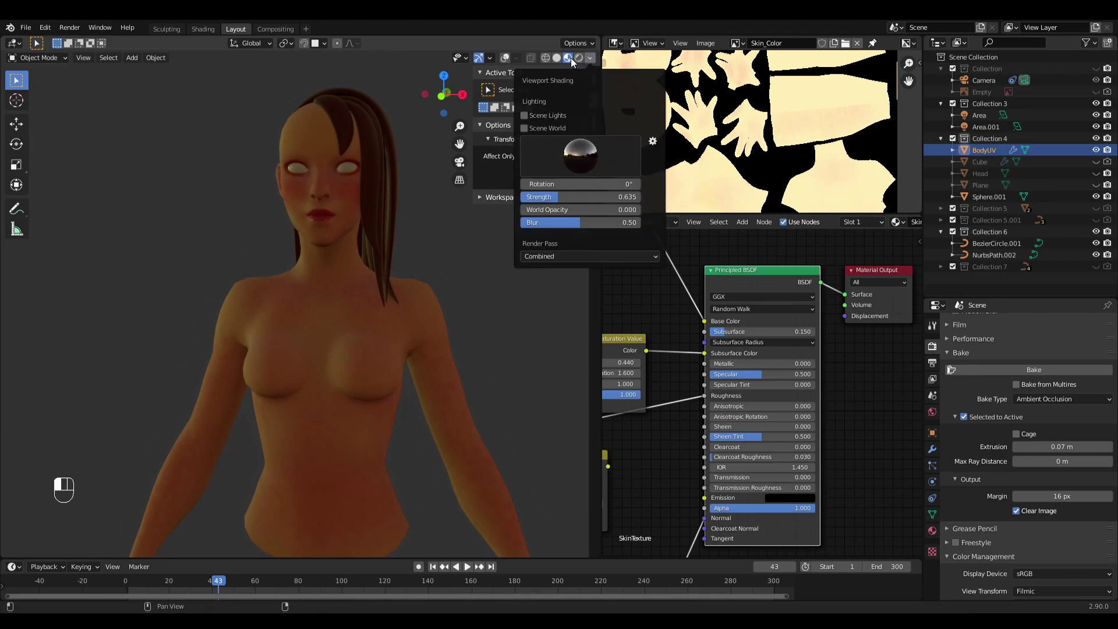
click(587, 58)
click(588, 58)
click(572, 152)
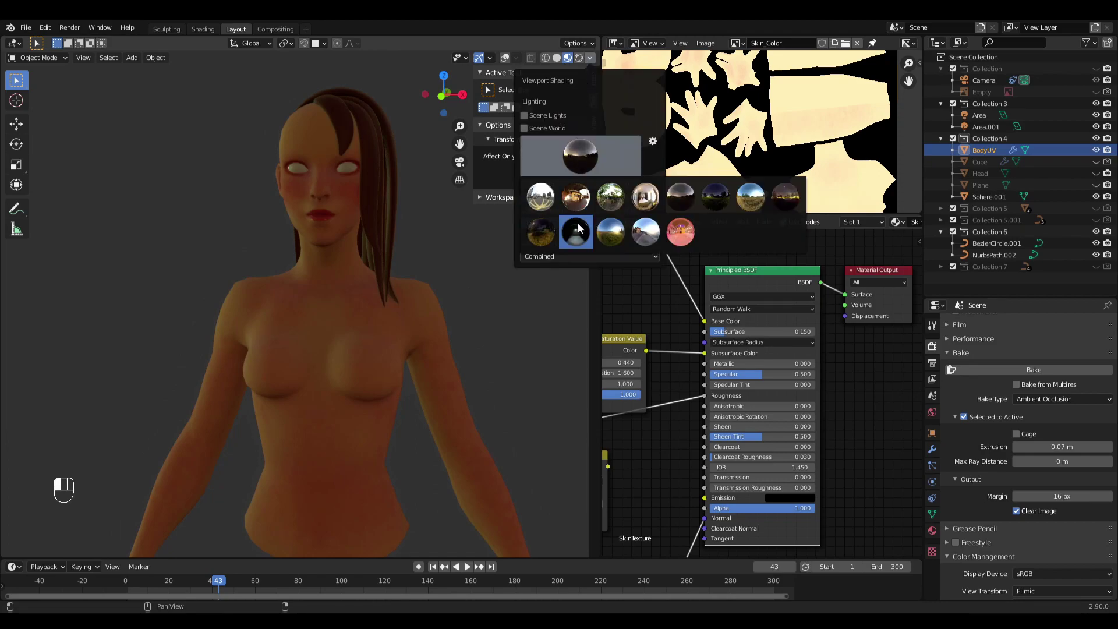
click(576, 231)
middle_drag(473, 300, 498, 259)
key(alt+a)
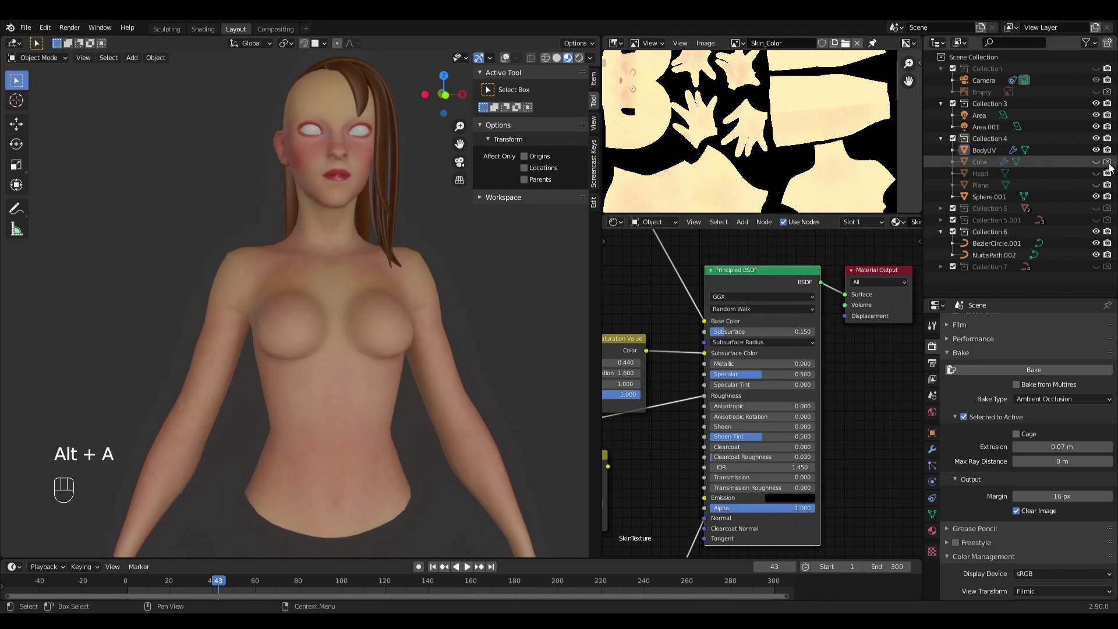
Step: Unhide the Plane backdrop and display the scene in solid shading with overlays turned on
click(1096, 184)
ctrl+middle_drag(388, 322, 493, 386)
key(alt+a)
click(402, 439)
middle_drag(402, 439, 425, 394)
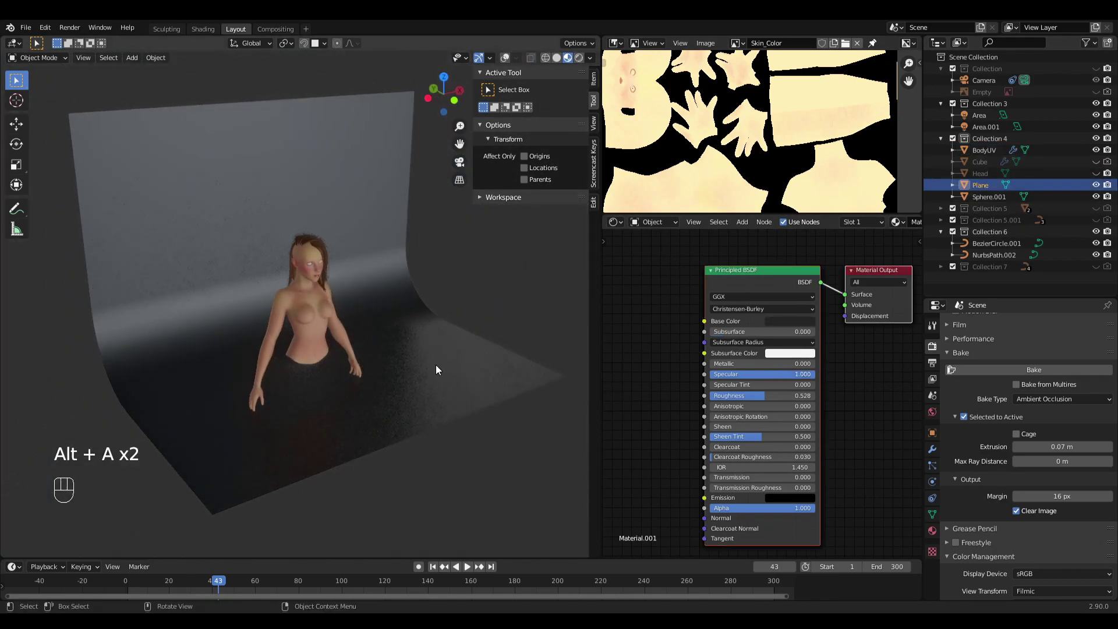
click(505, 58)
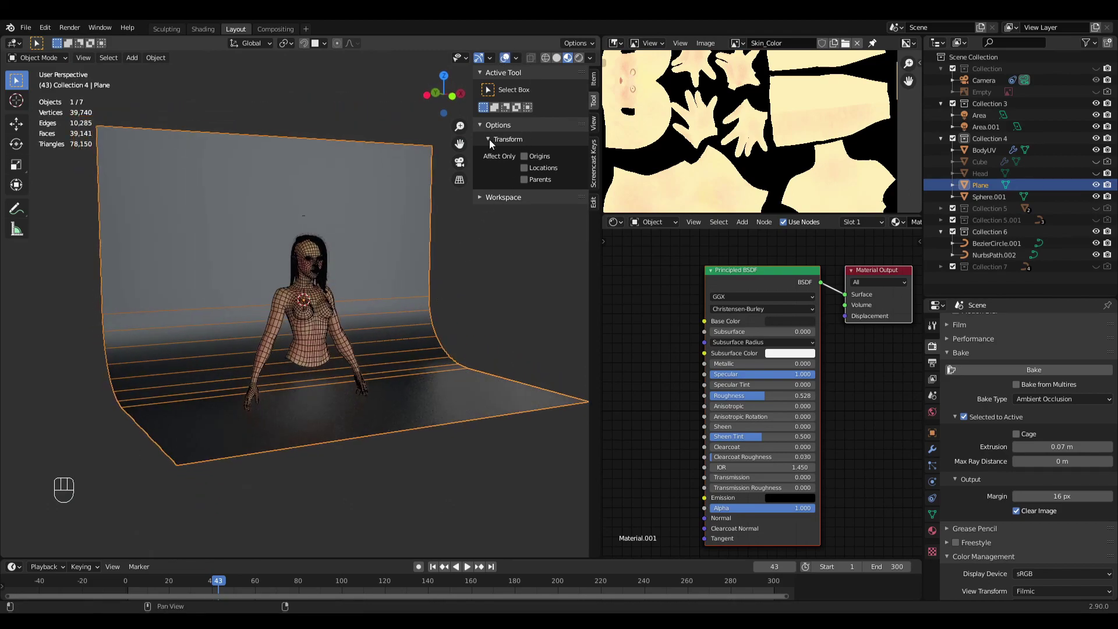
click(557, 57)
Step: Save the file and delete the old Plane backdrop object
key(alt+a)
key(ctrl+s)
click(411, 280)
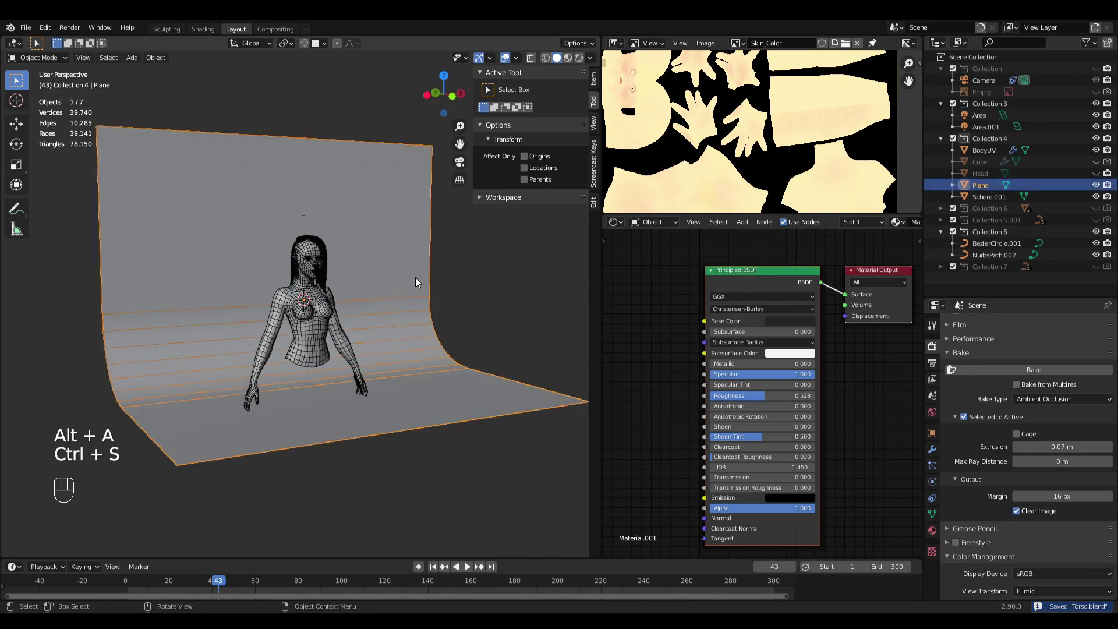
key(x)
click(435, 259)
key(alt+a)
middle_drag(408, 371, 442, 321)
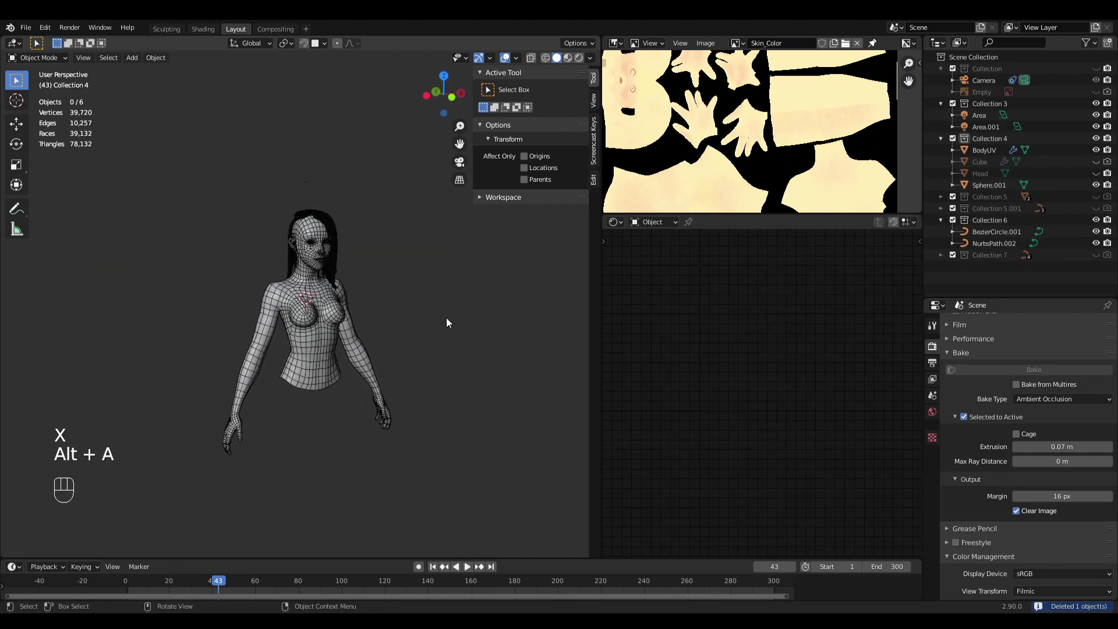
Step: Add a plane, clear its location to the origin, and move its mesh straight down along Z to below the torso
key(shift+a)
mouse_move(465, 302)
click(512, 301)
key(alt+g)
key(Tab)
key(a)
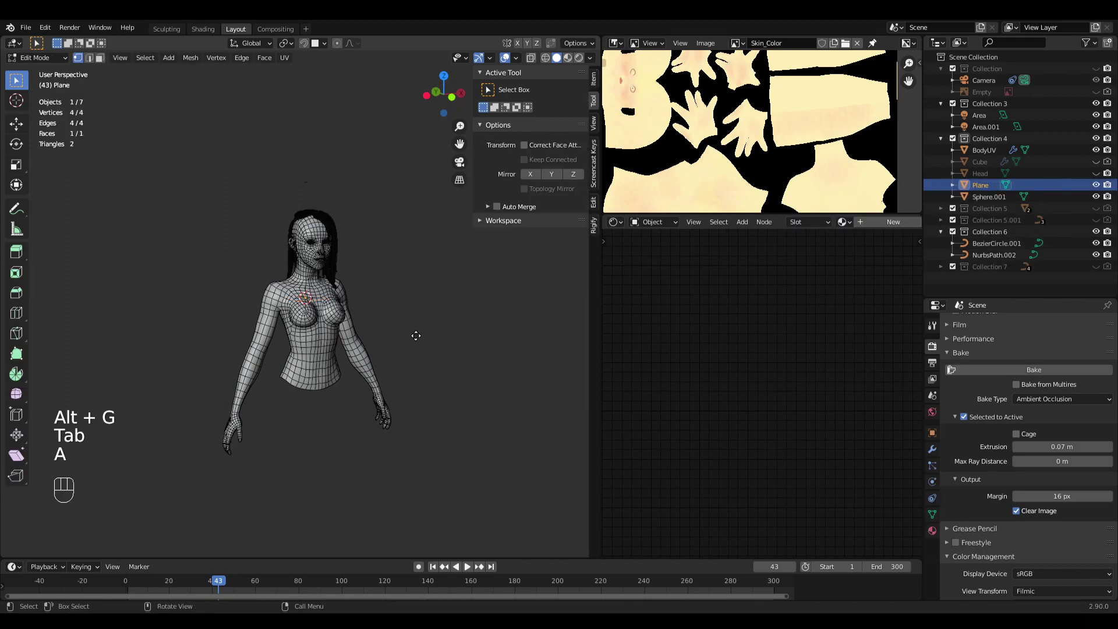
key(g)
key(z)
click(404, 463)
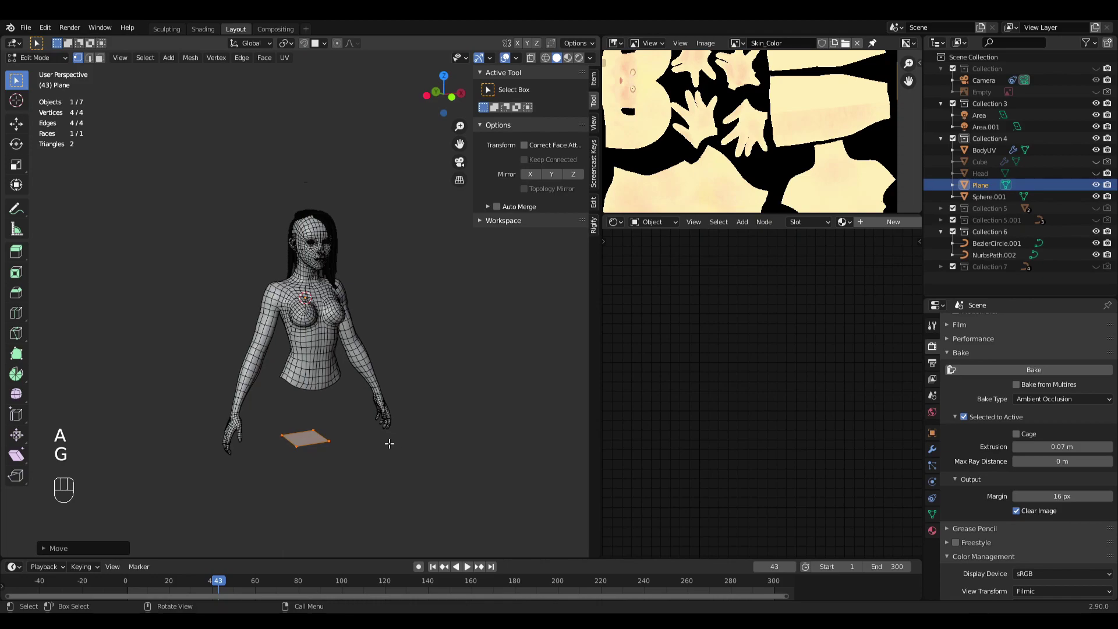
Step: Scale the plane's mesh up twice by a factor of 5 to form a wide floor
text(s5)
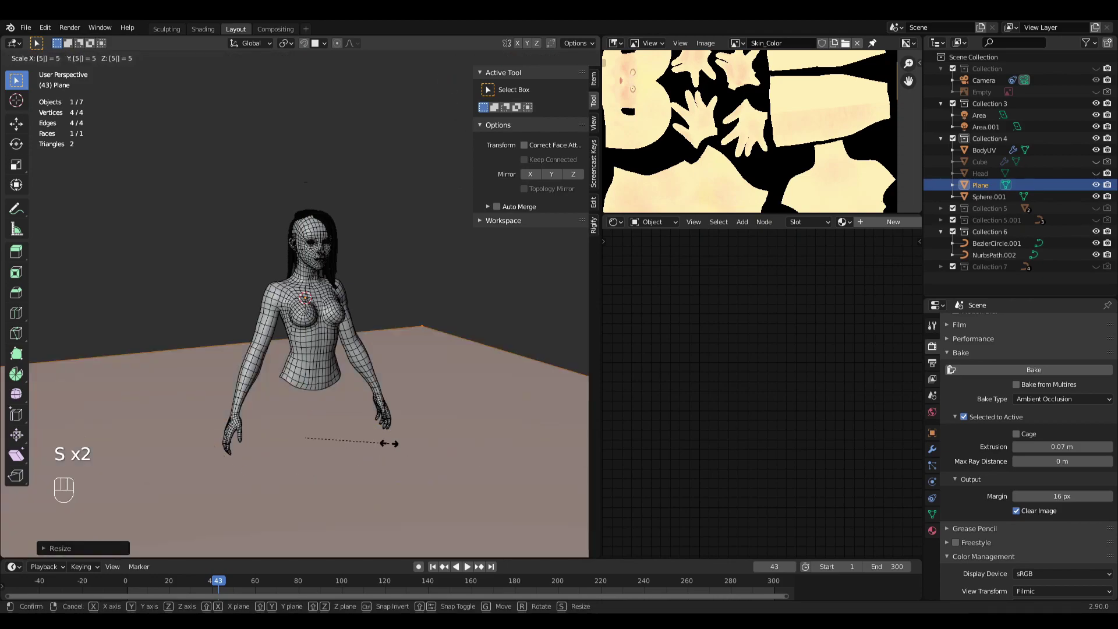
click(389, 443)
ctrl+middle_drag(389, 444, 315, 373)
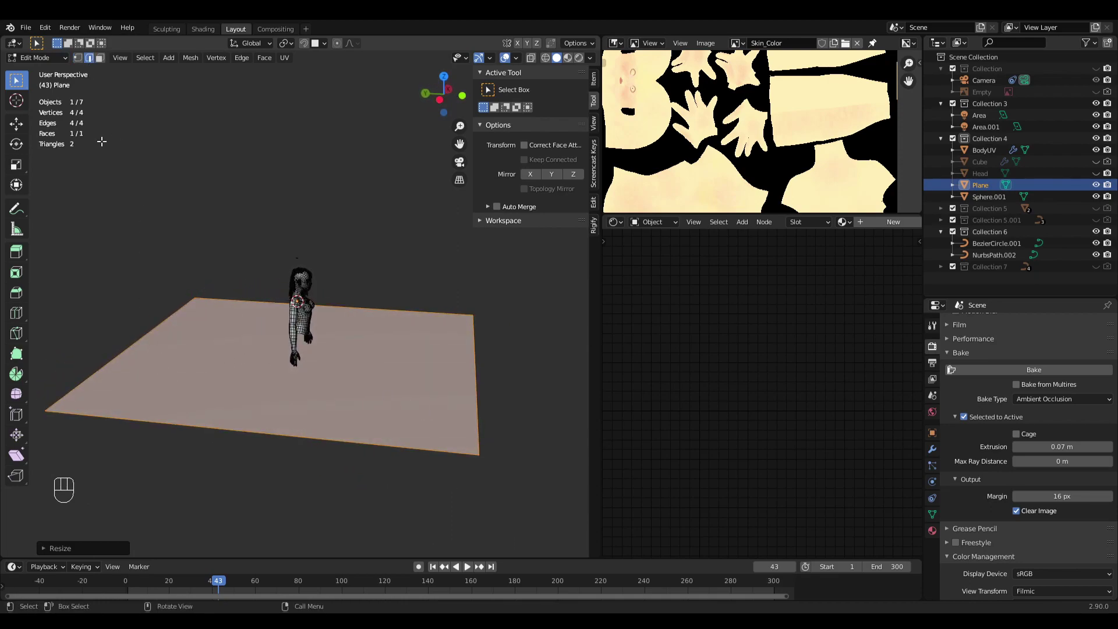
Step: Extrude the floor's edge behind the character upward along Z to form a tall back wall
click(126, 353)
middle_drag(176, 359, 137, 378)
key(e)
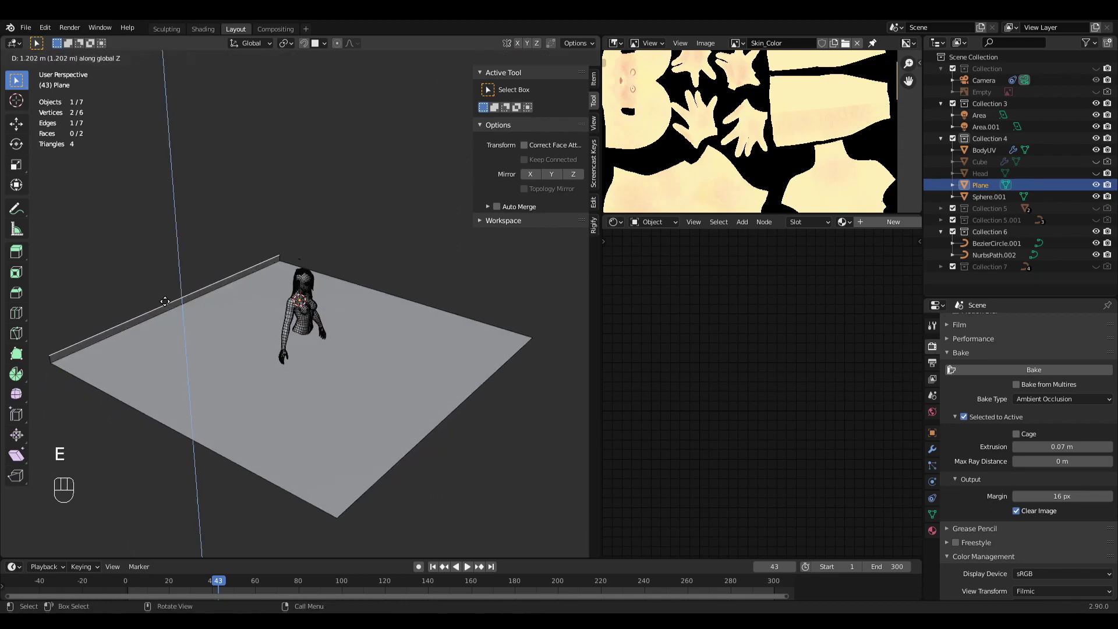
key(z)
click(207, 242)
mouse_move(207, 241)
middle_down()
mouse_move(344, 249)
mouse_move(213, 245)
middle_up()
middle_drag(273, 375, 260, 344)
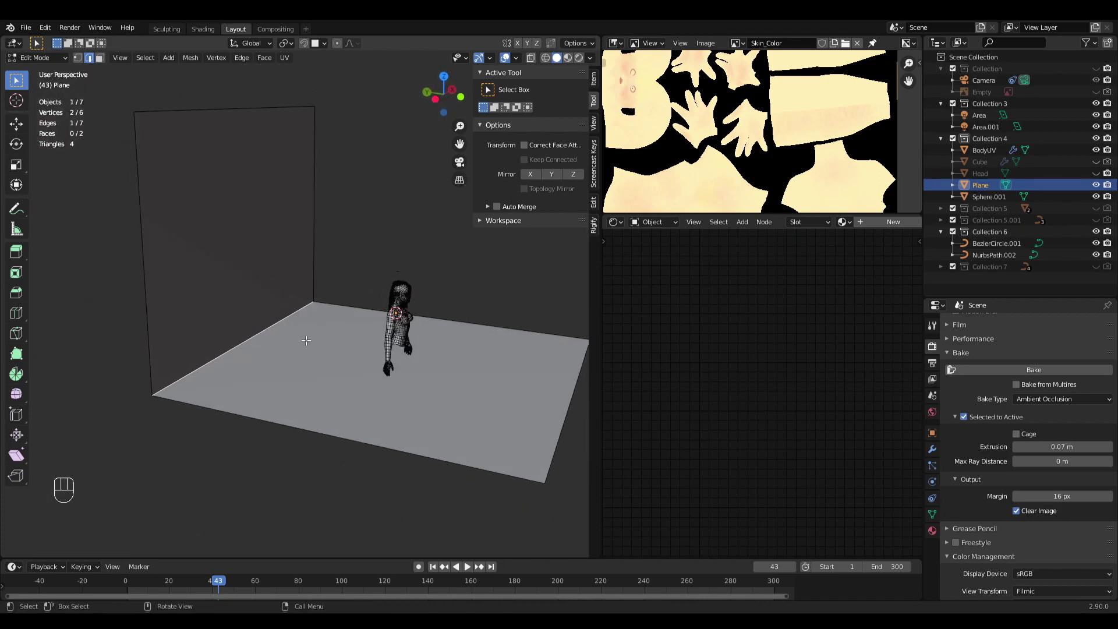
Step: Bevel the edge between floor and wall with 10 segments into a wide curve and leave Edit Mode
key(ctrl+b)
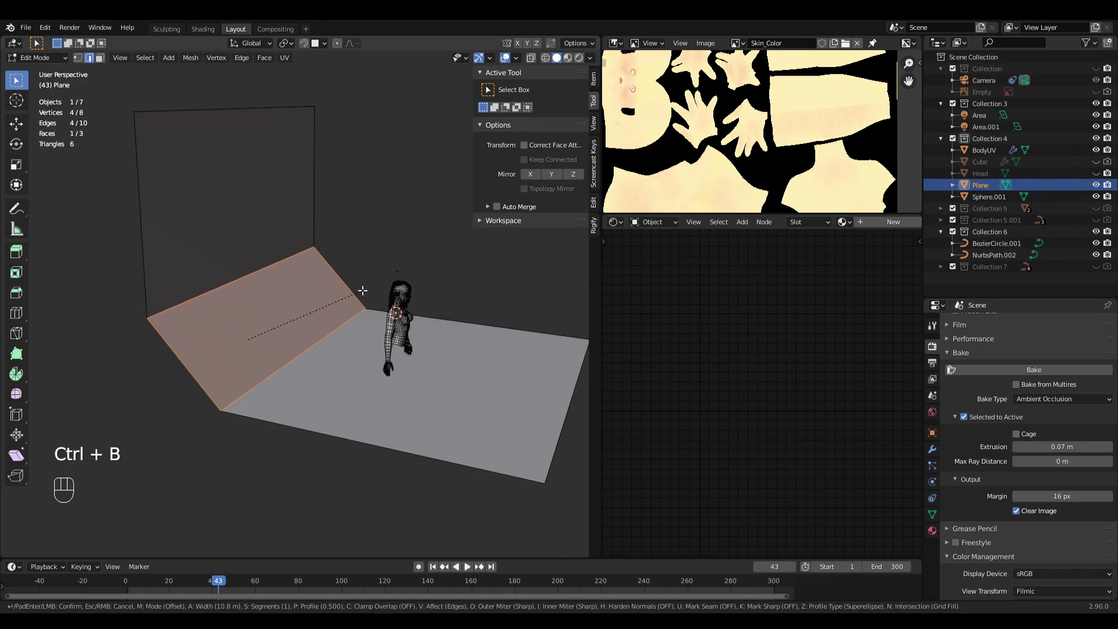
scroll(358, 291, up, 3)
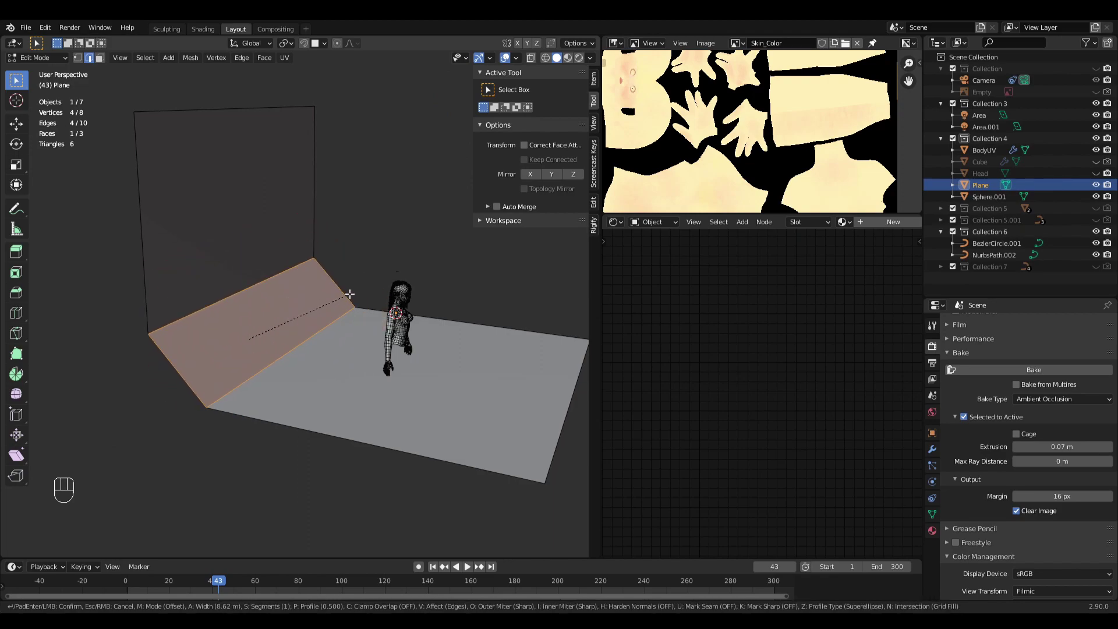
scroll(358, 288, up, 4)
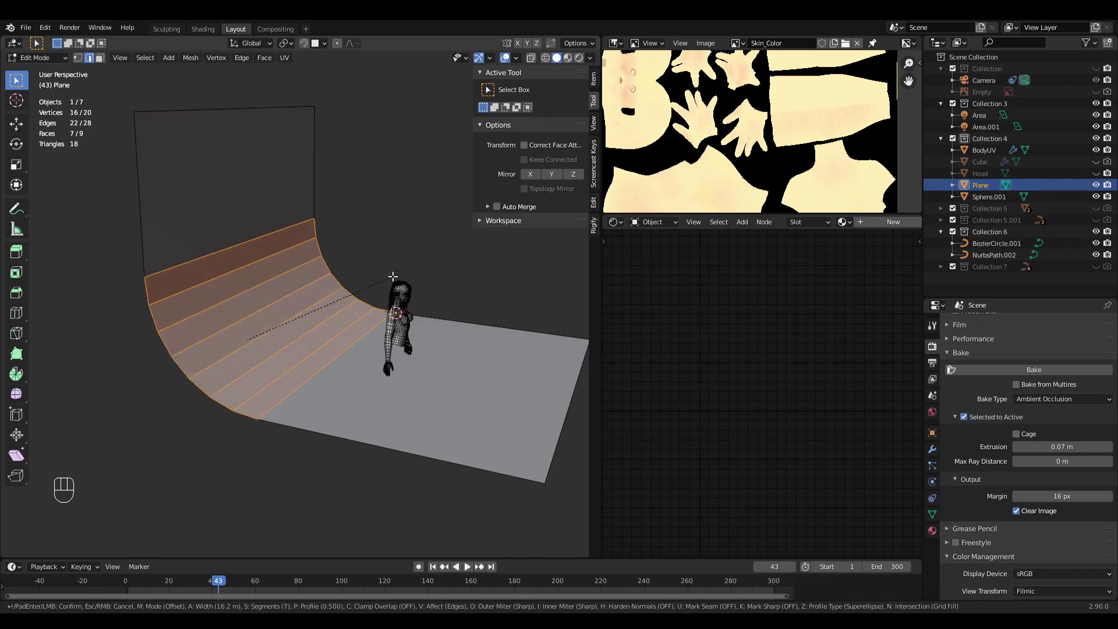
scroll(402, 268, up, 2)
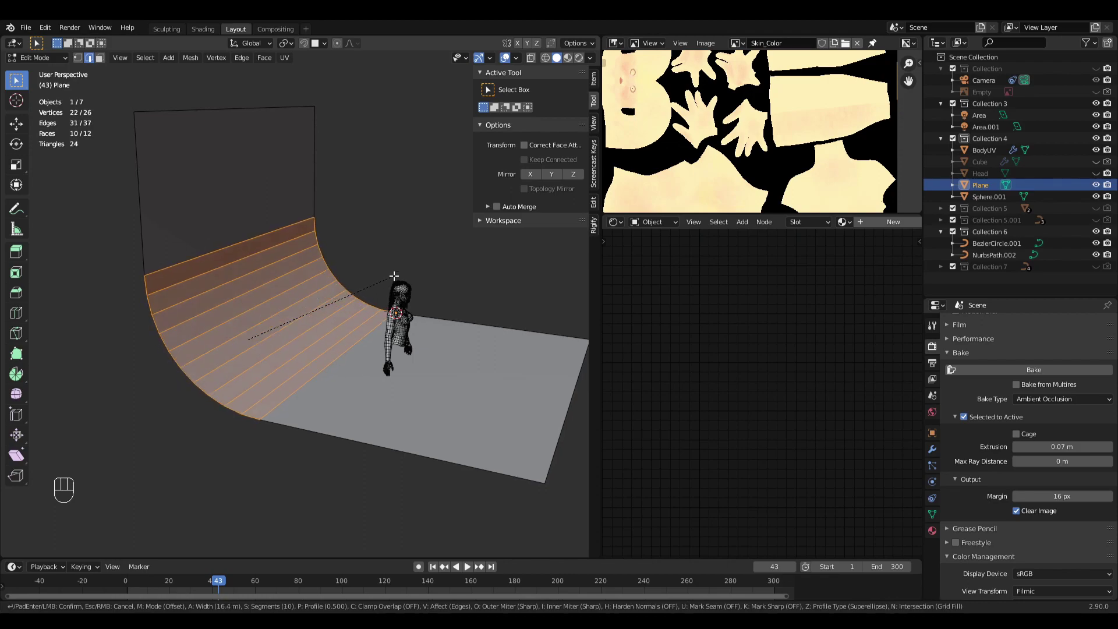
click(420, 256)
key(Tab)
middle_drag(429, 291, 269, 323)
Step: Give the backdrop a new material with Roughness 0.750 and a near-black base color
key(alt+a)
click(323, 239)
click(933, 531)
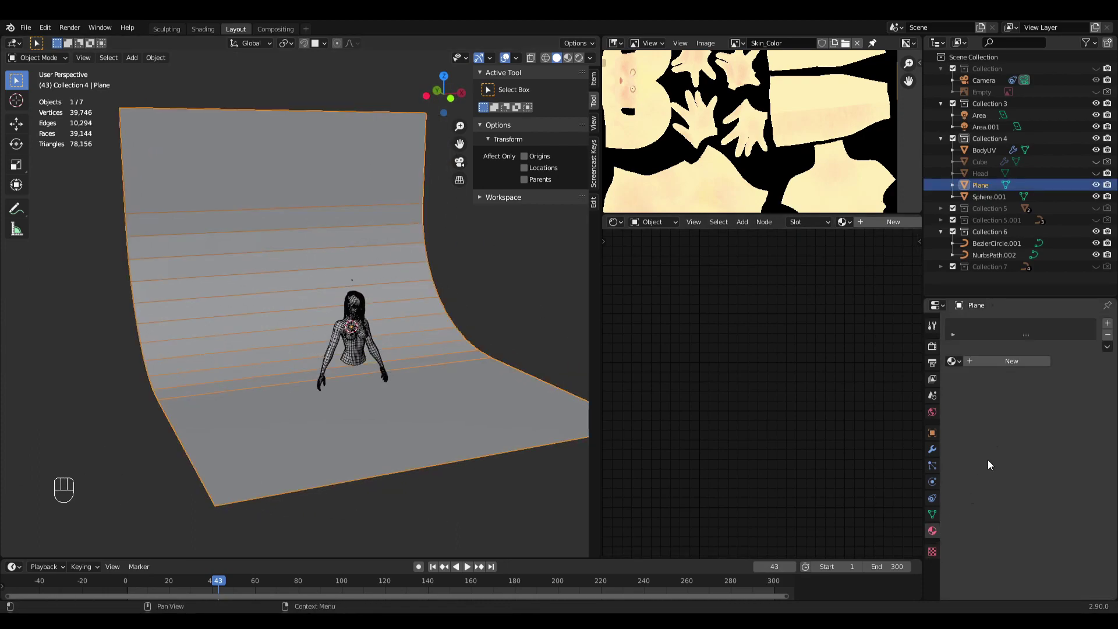
click(1008, 360)
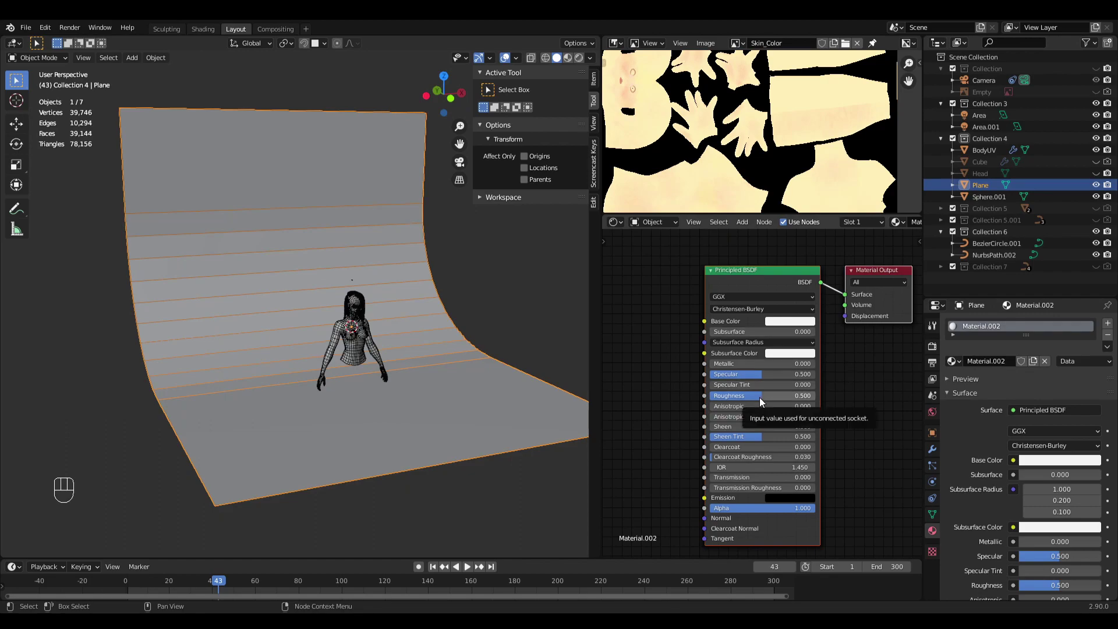
drag(759, 398, 781, 396)
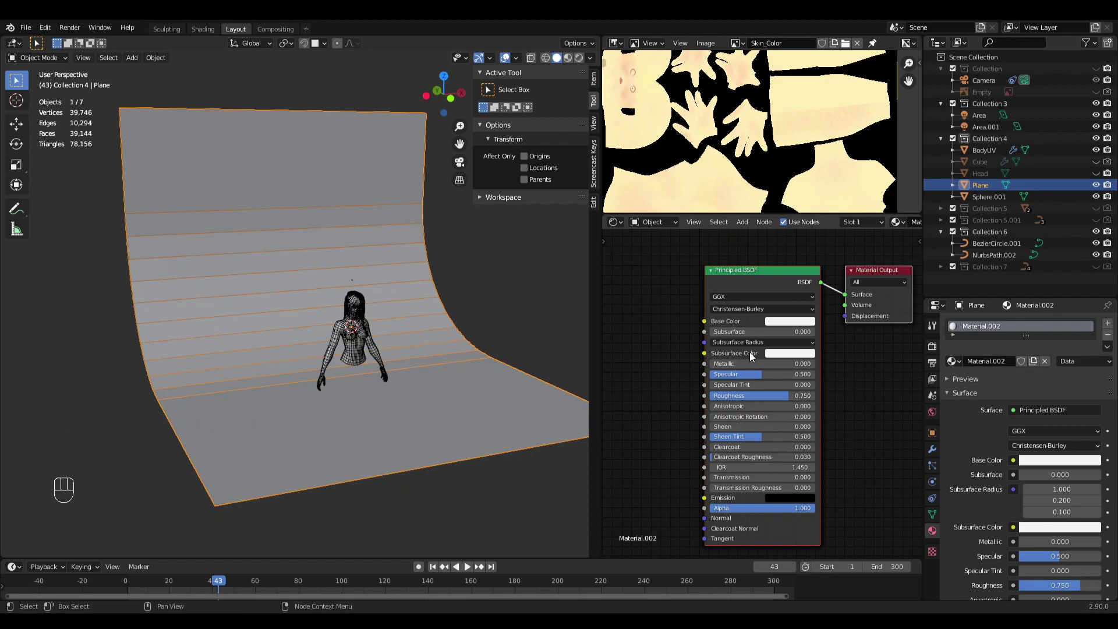
click(785, 321)
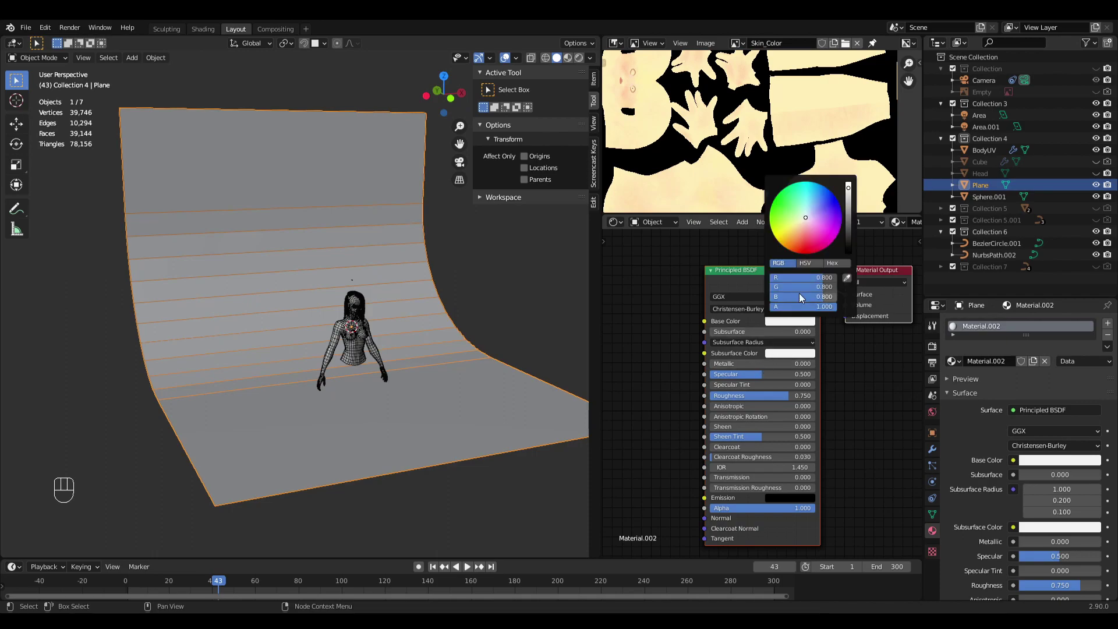
drag(844, 235, 846, 256)
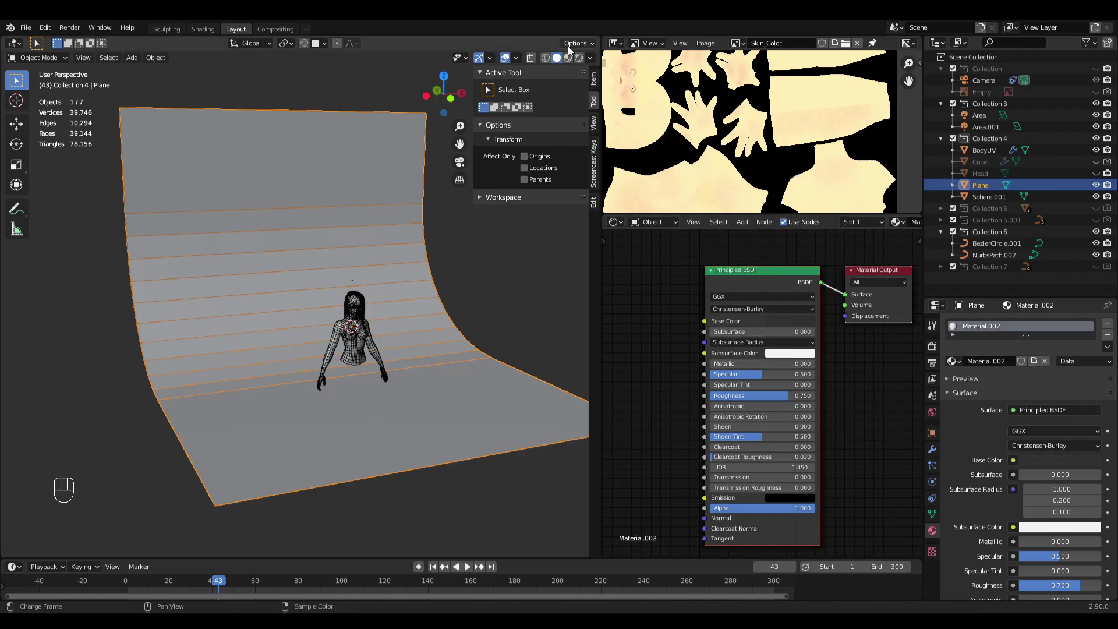
Step: Switch the viewport to Material Preview, deselect everything and turn off the wireframe overlay
click(568, 58)
key(alt+a)
scroll(401, 284, up, 5)
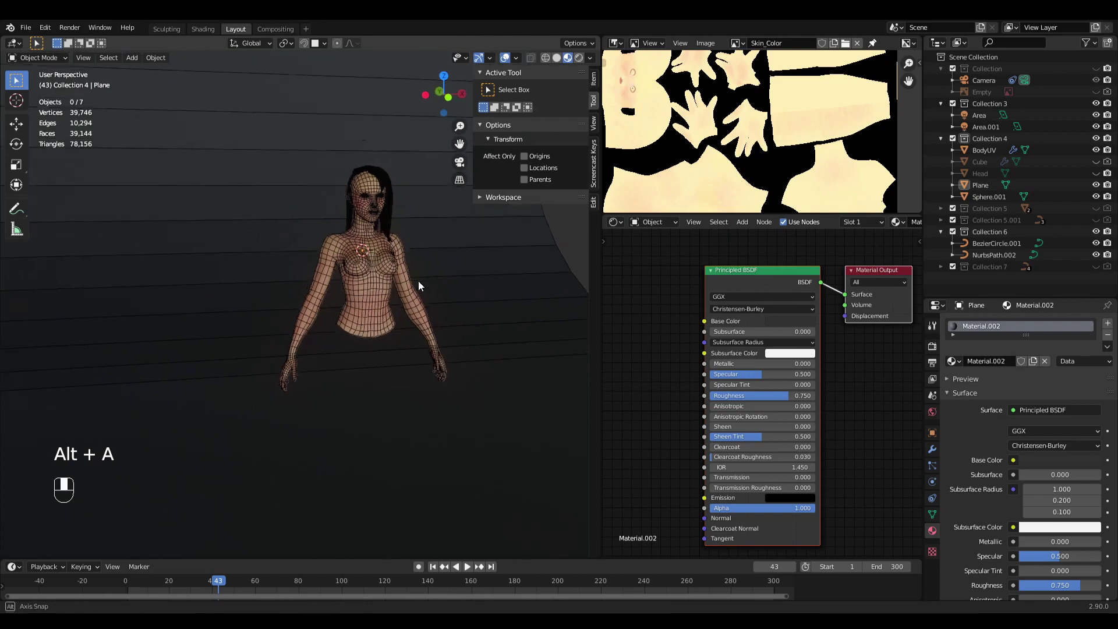
shift+middle_drag(421, 282, 372, 309)
click(516, 58)
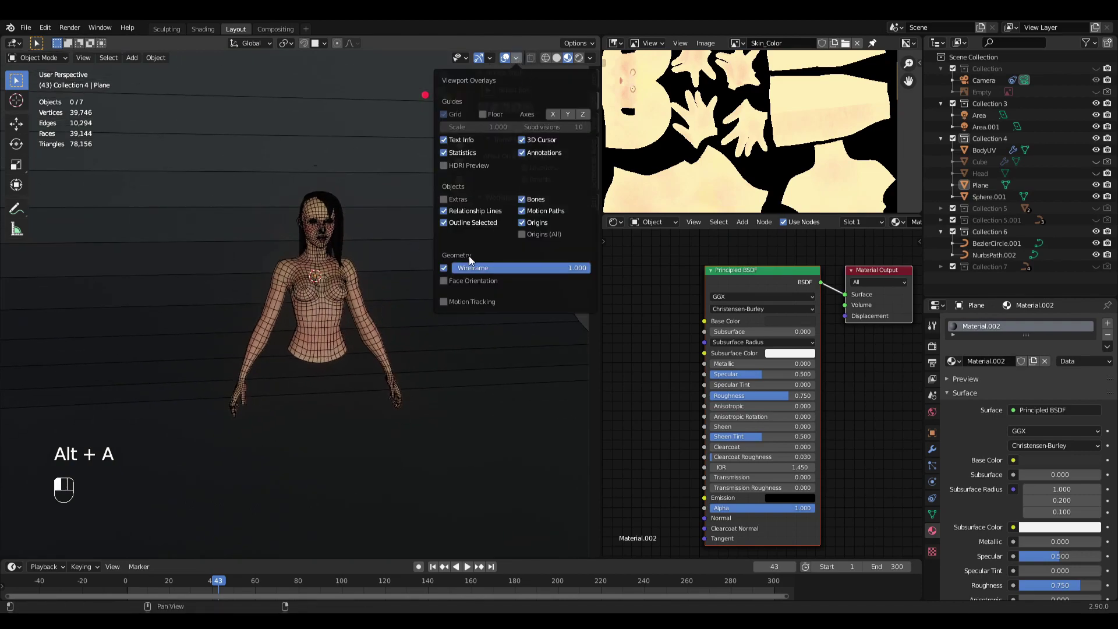
click(444, 268)
scroll(378, 321, up, 2)
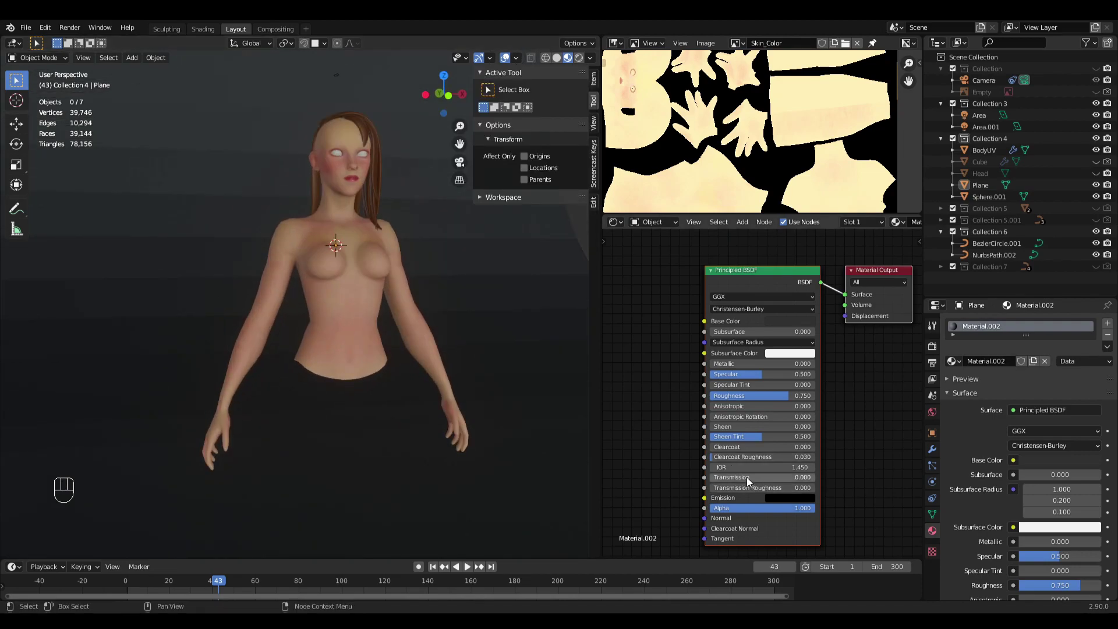
Step: Apply smooth shading to the backdrop plane
scroll(427, 330, down, 3)
click(427, 329)
right_click(511, 284)
click(510, 283)
scroll(408, 315, up, 4)
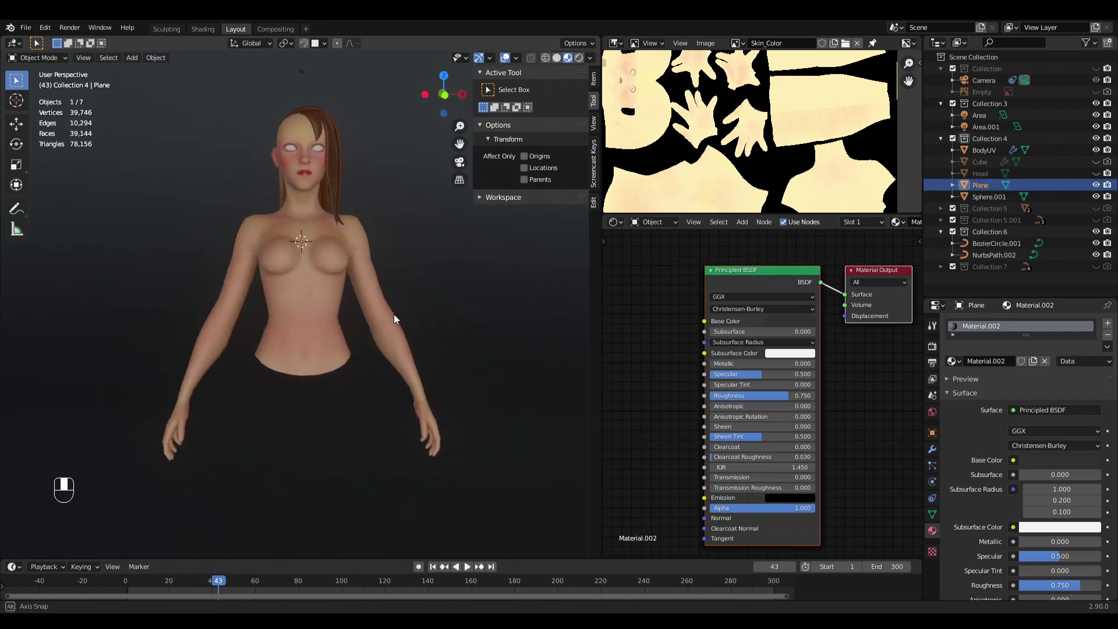
middle_drag(396, 320, 438, 318)
Step: Try a Roughness of 0.000 on the backdrop material and check its reflections around the character
scroll(438, 318, down, 3)
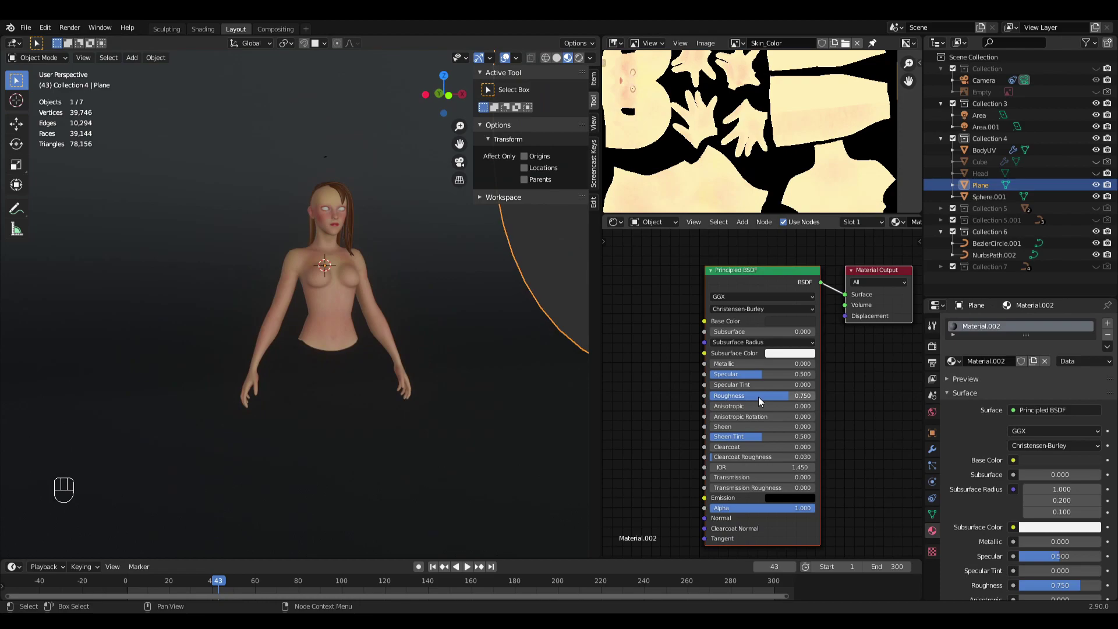
drag(758, 396, 676, 397)
scroll(520, 369, up, 3)
mouse_move(520, 369)
middle_down()
mouse_move(505, 353)
mouse_move(527, 376)
middle_up()
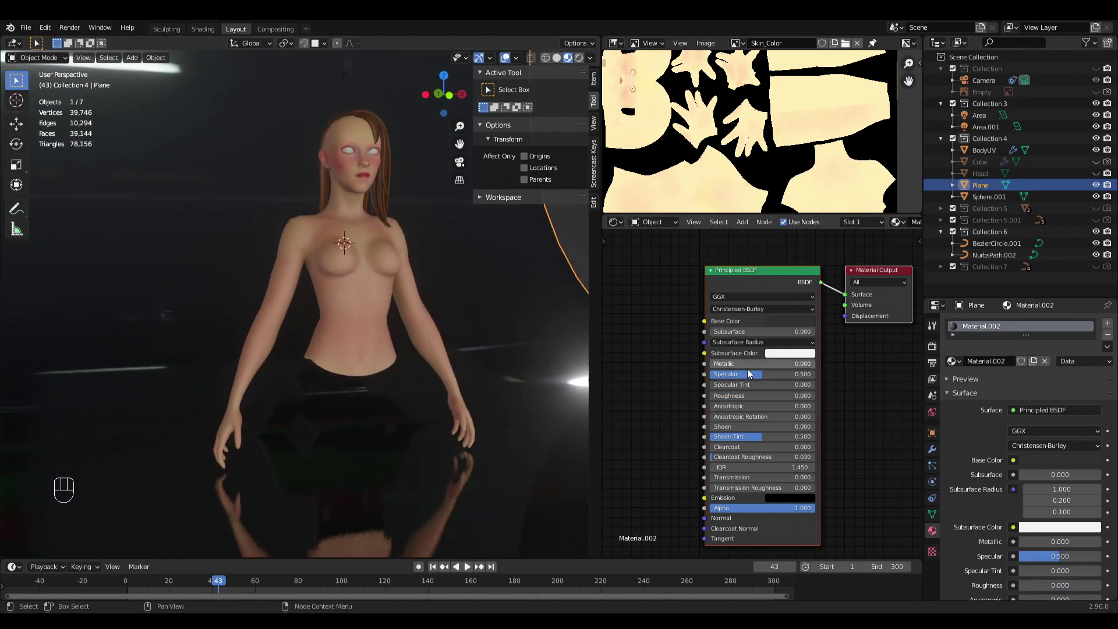
scroll(460, 327, up, 3)
ctrl+middle_drag(468, 316, 451, 337)
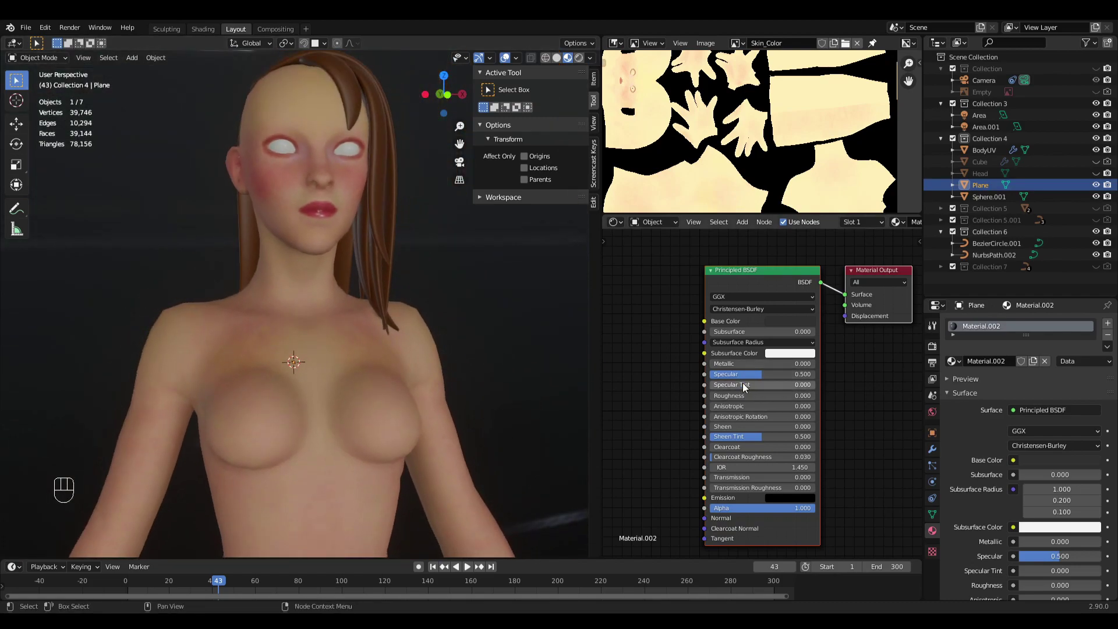
Step: Adjust the backdrop material's Roughness to 0.727 and deselect the plane
drag(746, 396, 758, 397)
ctrl+middle_drag(466, 343, 463, 414)
shift+middle_drag(463, 414, 456, 350)
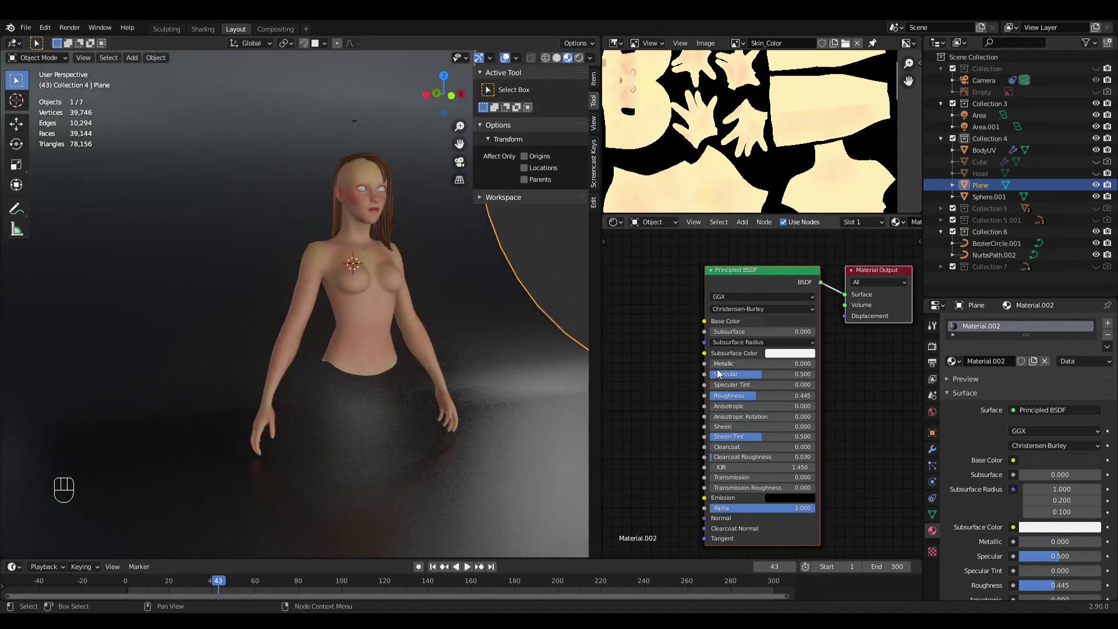
drag(722, 396, 763, 396)
key(alt+a)
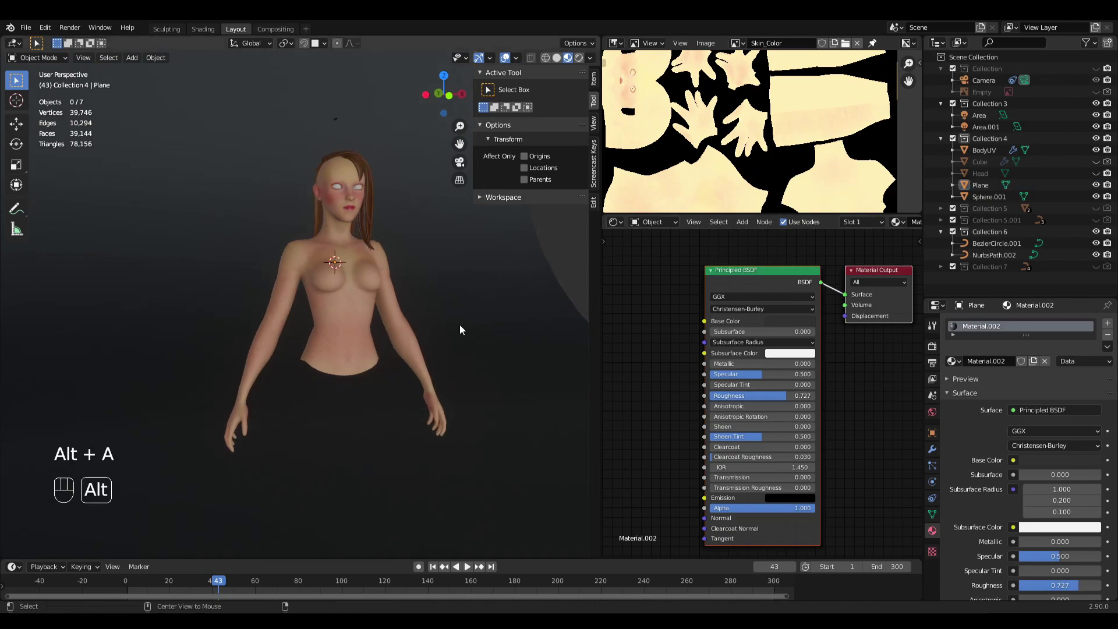
Step: Add an area light, clear its location to the origin, and move it out in front of the character
scroll(419, 261, down, 4)
key(shift+a)
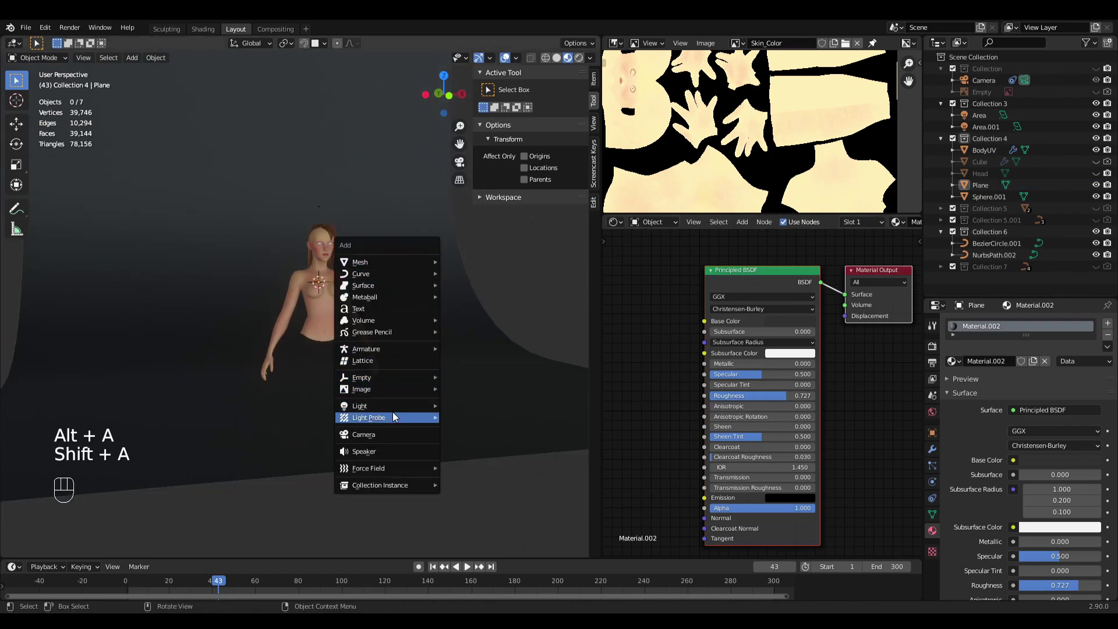
mouse_move(387, 405)
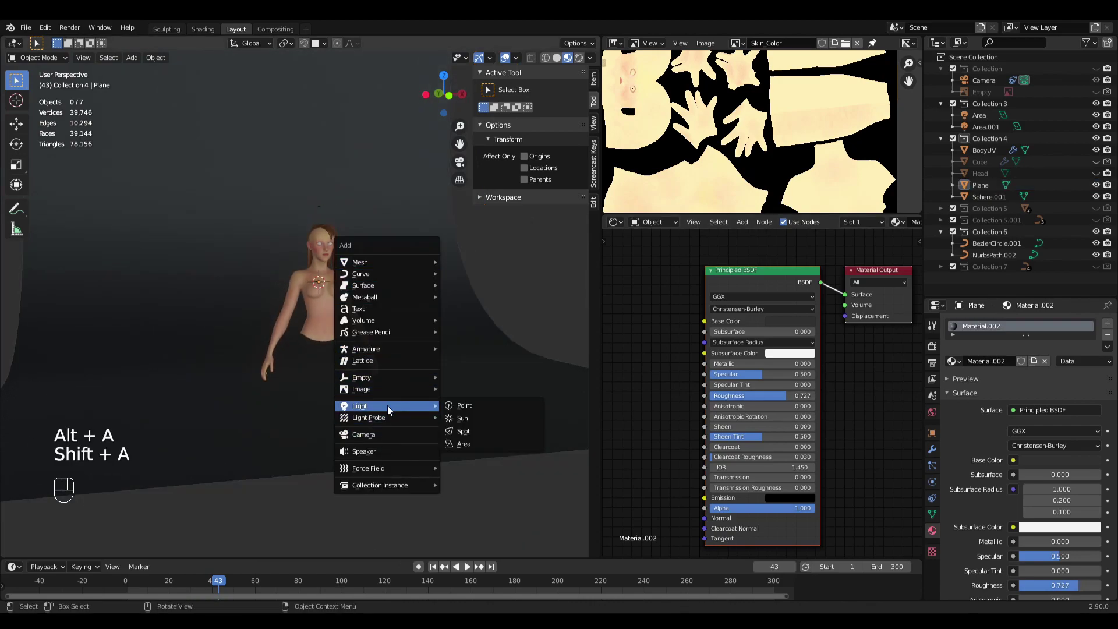
click(467, 446)
middle_drag(376, 337, 439, 403)
key(alt+g)
key(g)
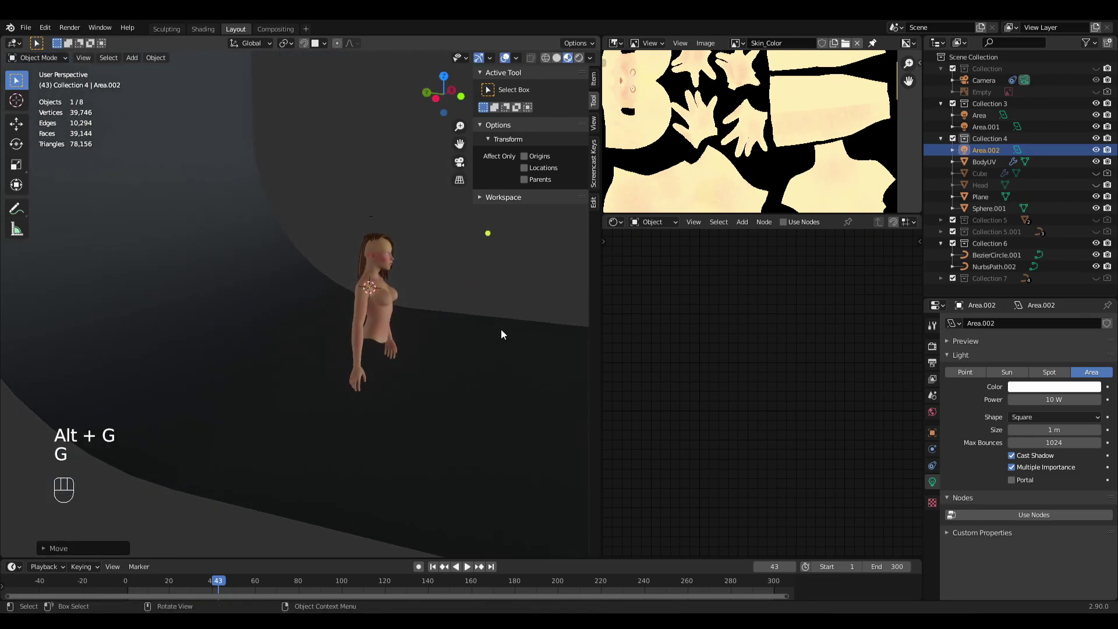
click(447, 340)
Step: Turn on the Extras overlay to display the light outlines in the viewport
shift+middle_drag(446, 342, 544, 60)
click(515, 58)
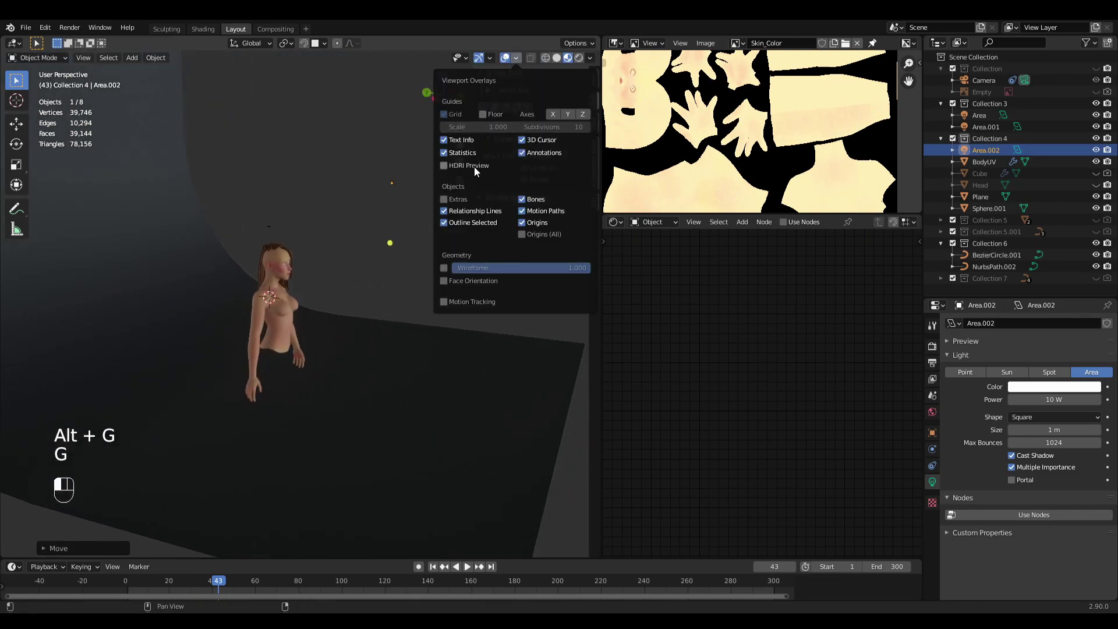
click(477, 162)
middle_drag(355, 256, 366, 359)
Step: Reposition the new area light in front of the character and adjust its rotation
click(377, 183)
key(g)
click(425, 371)
key(r)
click(348, 389)
scroll(459, 302, down, 2)
middle_drag(459, 302, 422, 284)
Step: Delete the two older area lights, Area.001 and Area, keeping only the new one
click(394, 222)
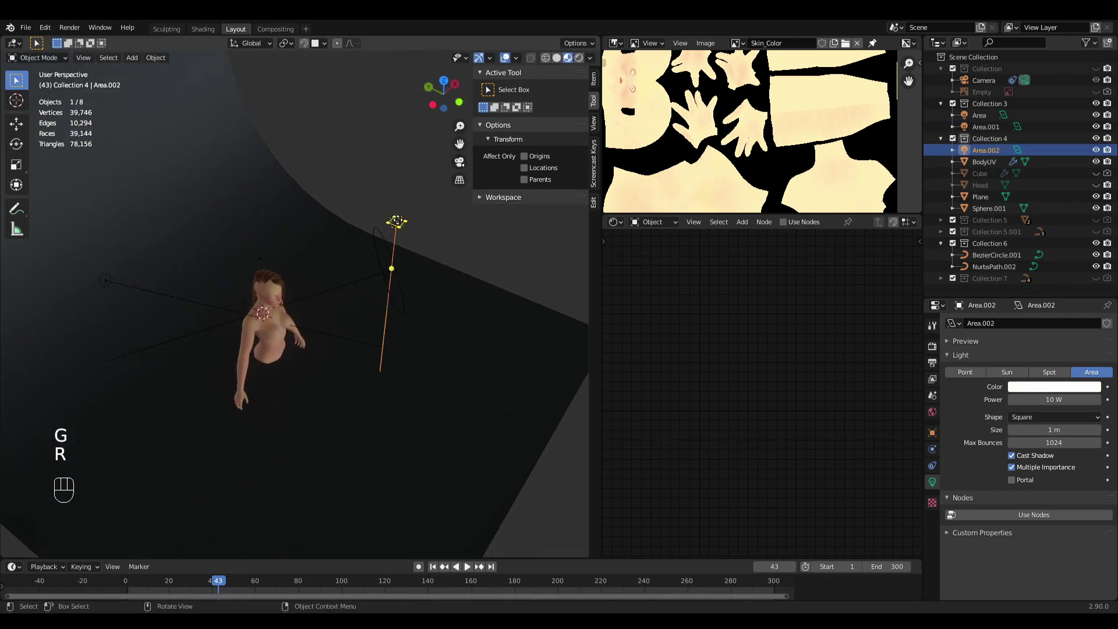
click(370, 278)
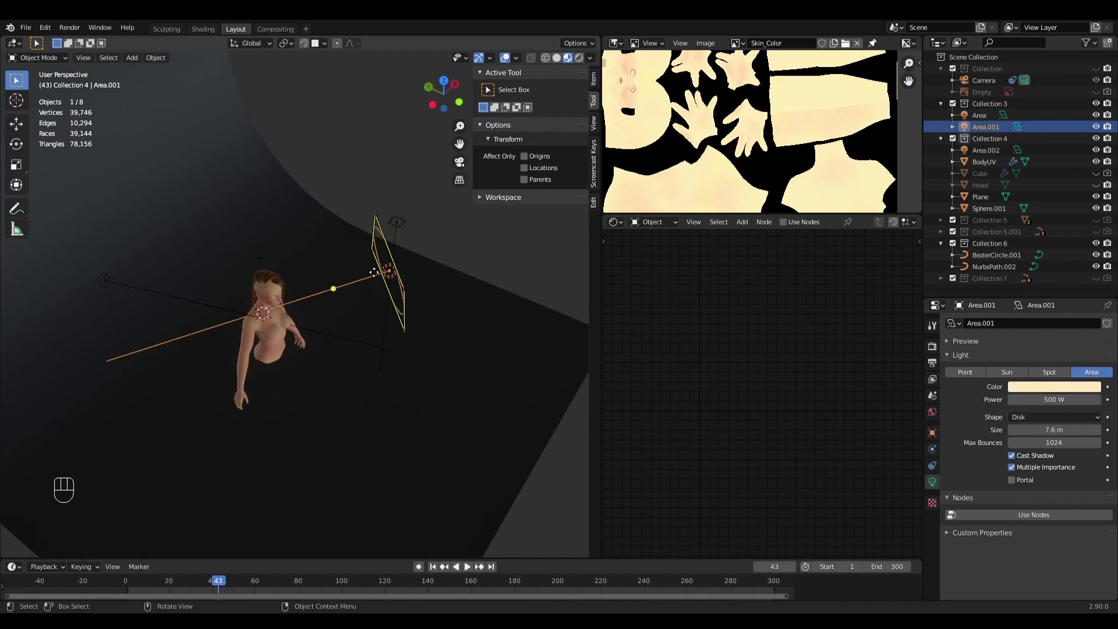
key(x)
click(329, 289)
click(327, 333)
key(x)
click(327, 333)
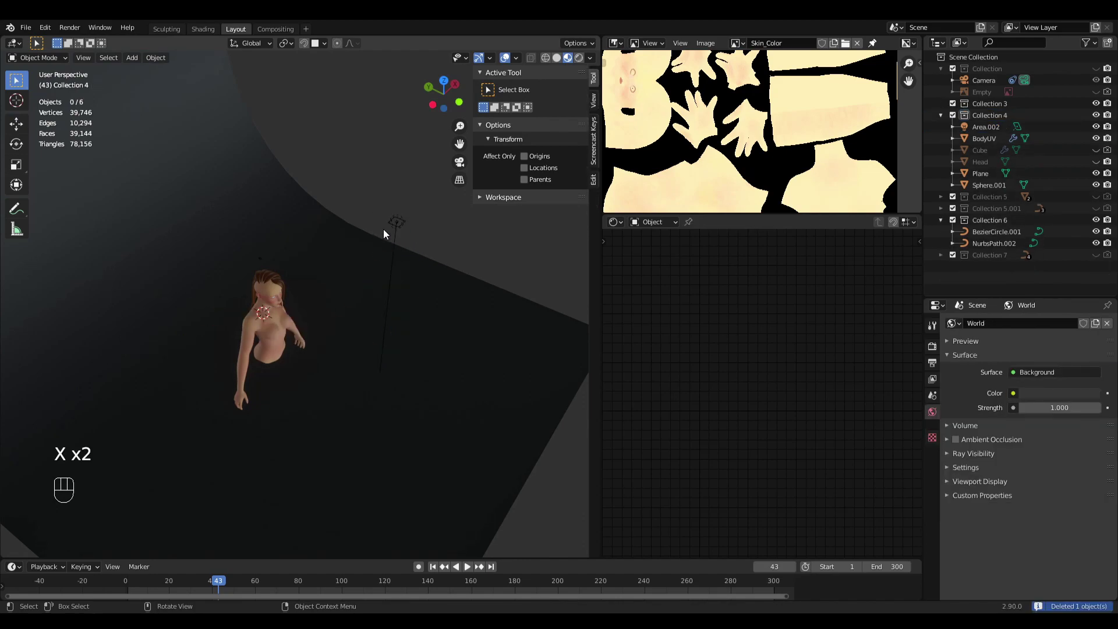
Step: Move the remaining area light in front of the character and set its power to 100 W
click(392, 224)
key(g)
click(438, 359)
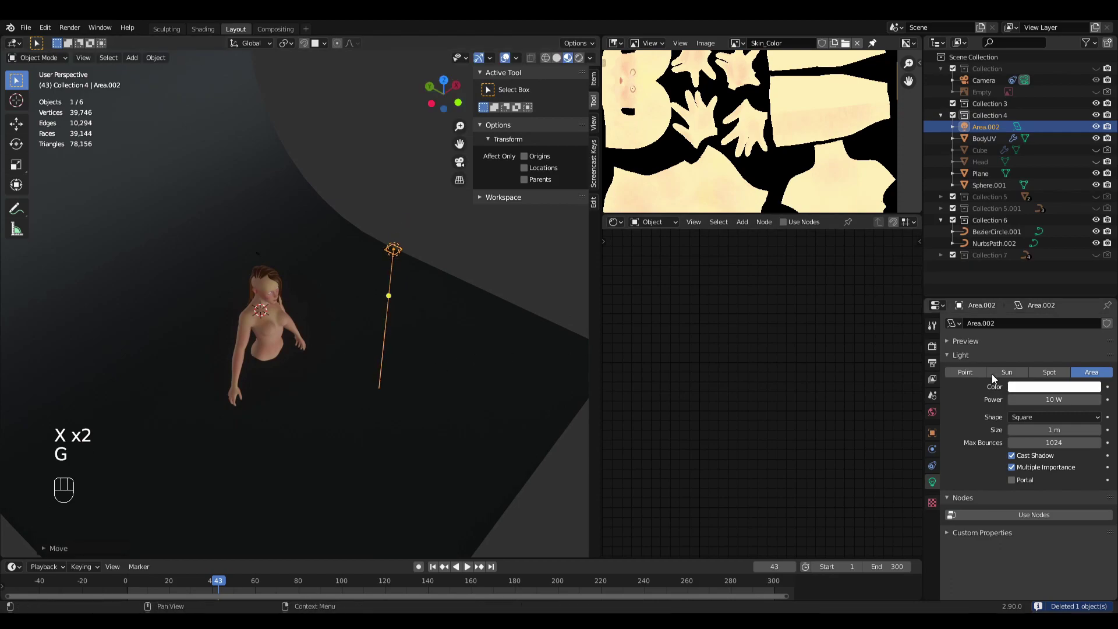
click(1042, 399)
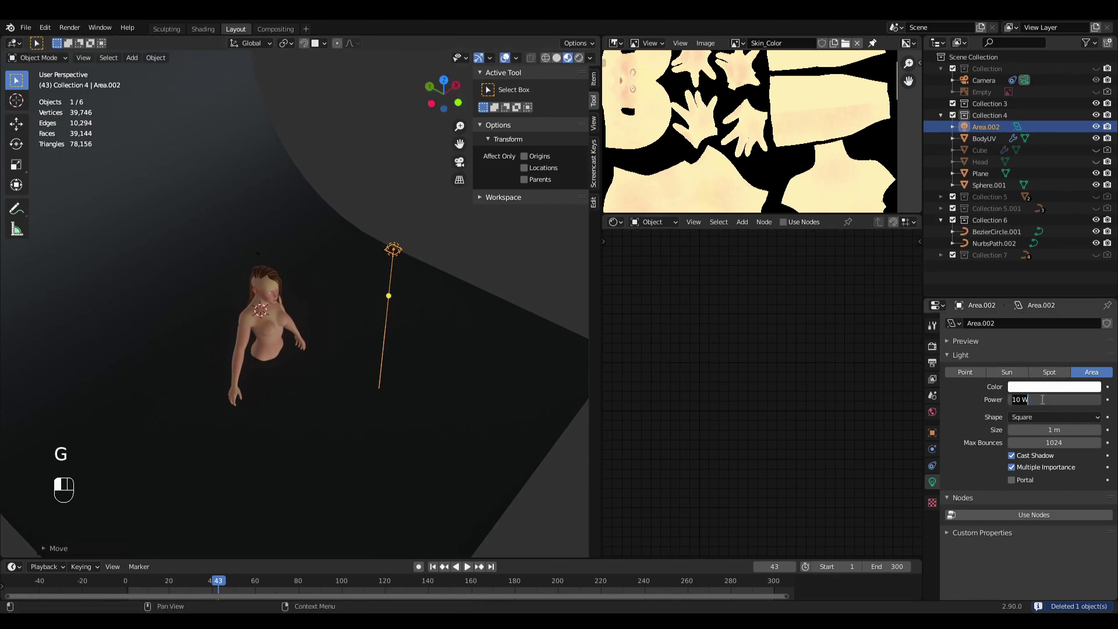
text(00)
key(Return)
Step: Set the area light's size to 7 m and change its shape to Disk
click(1042, 430)
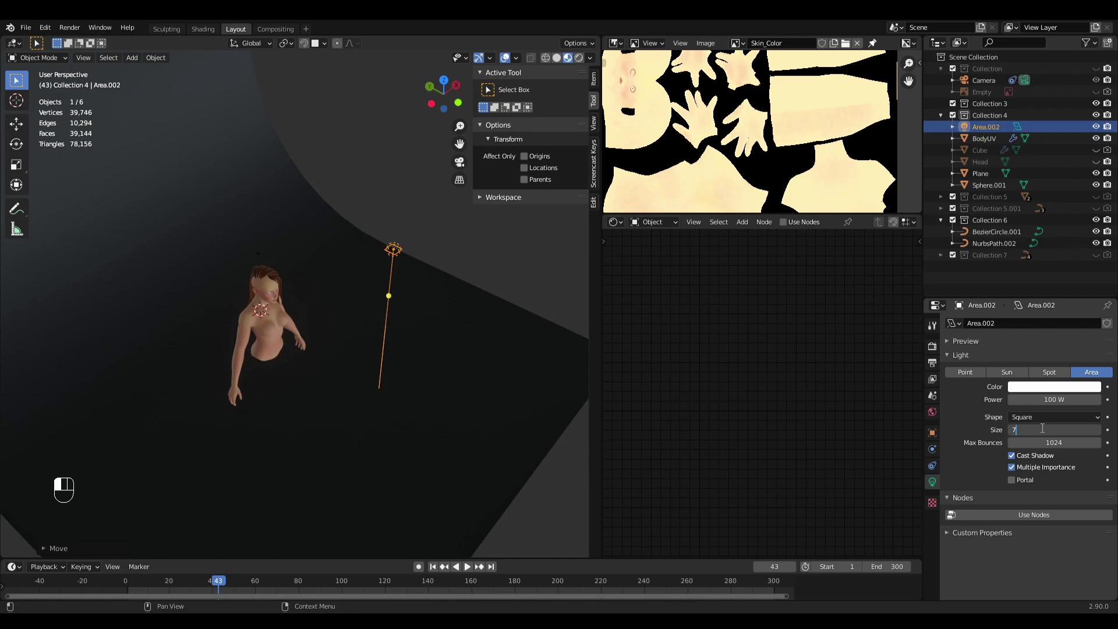
text(7)
key(Return)
click(1057, 417)
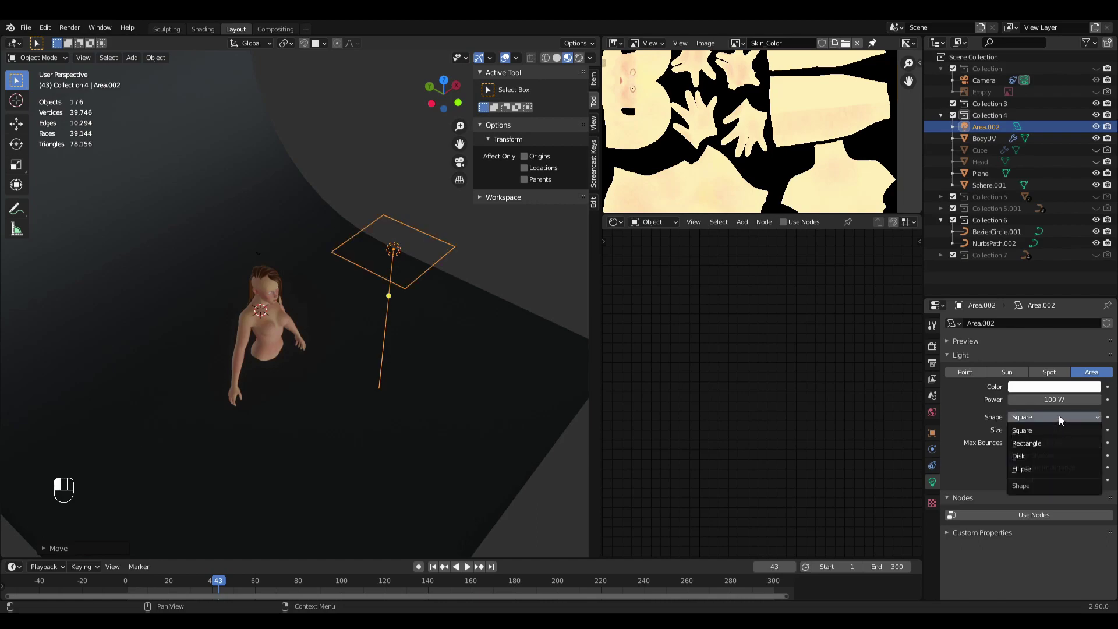
click(1037, 459)
Step: Rotate the disk light to aim down at the character from the front
middle_drag(469, 375, 514, 452)
key(r)
click(415, 271)
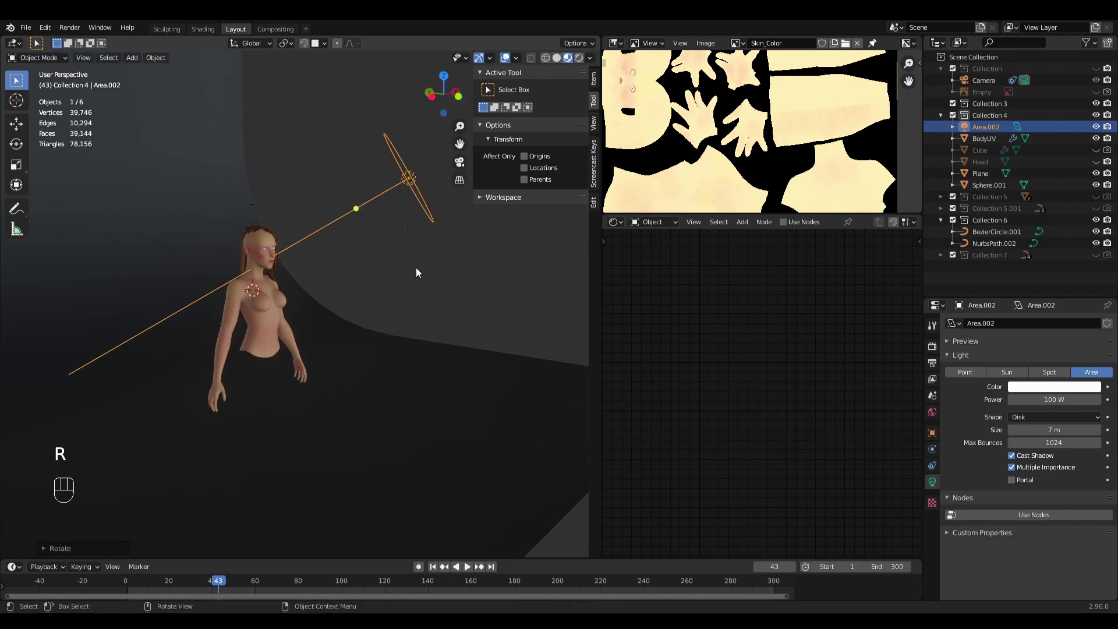
middle_drag(417, 270, 385, 244)
Step: Try the Scene World lighting in the viewport shading, then turn it off again
click(591, 58)
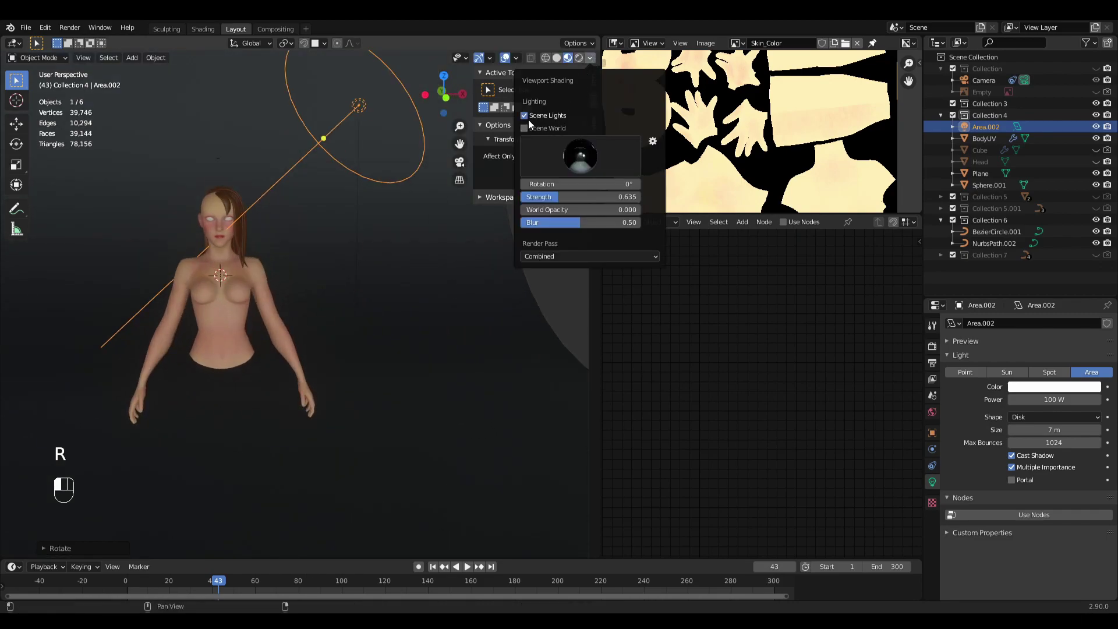
click(526, 129)
shift+middle_drag(389, 160, 408, 219)
mouse_move(408, 219)
middle_down()
mouse_move(411, 231)
mouse_move(424, 205)
middle_up()
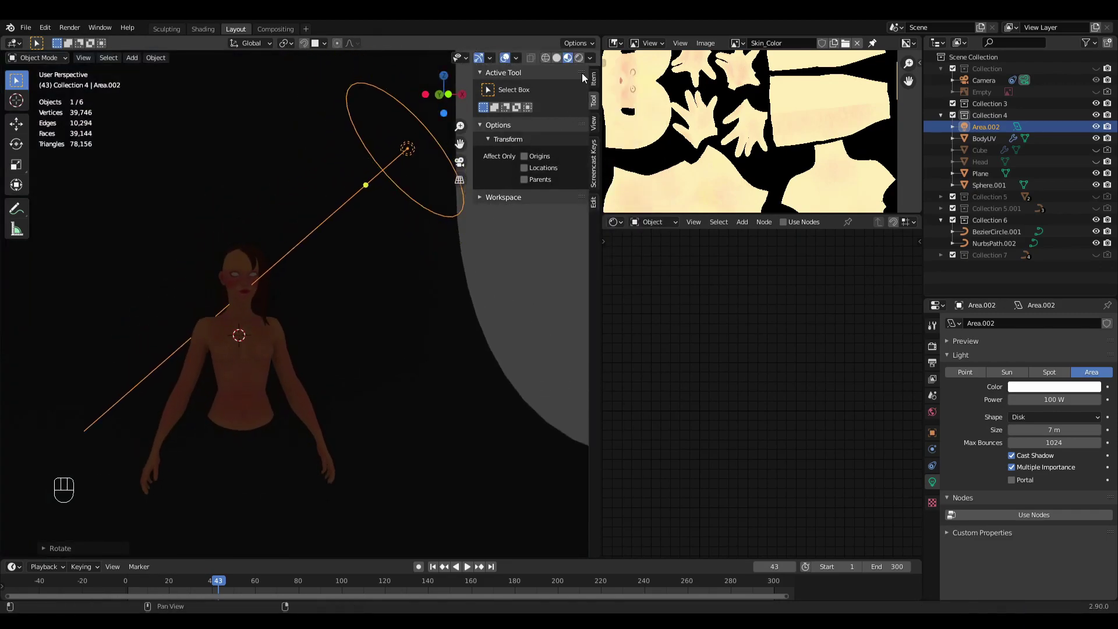
click(590, 59)
click(527, 128)
scroll(361, 263, up, 2)
scroll(354, 257, down, 3)
Step: Reposition the disk light relative to the character's upper body
middle_drag(364, 285, 418, 305)
key(g)
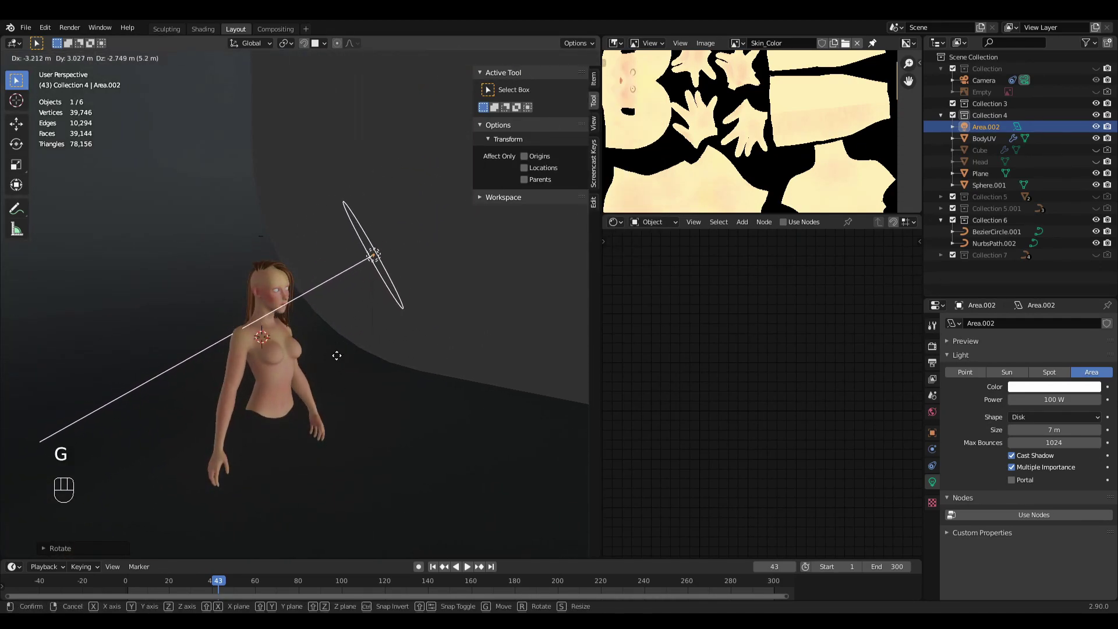
click(373, 338)
middle_drag(372, 339, 324, 321)
Step: Set the disk light's size to 14 m and its power to 300 W
double_click(1044, 431)
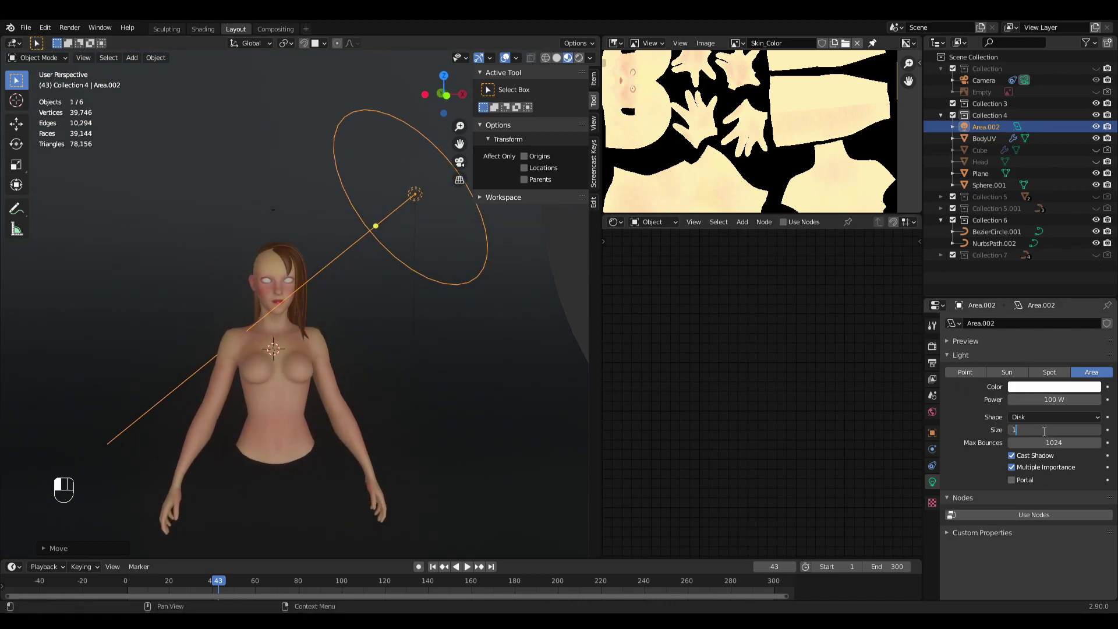
text(14)
key(Return)
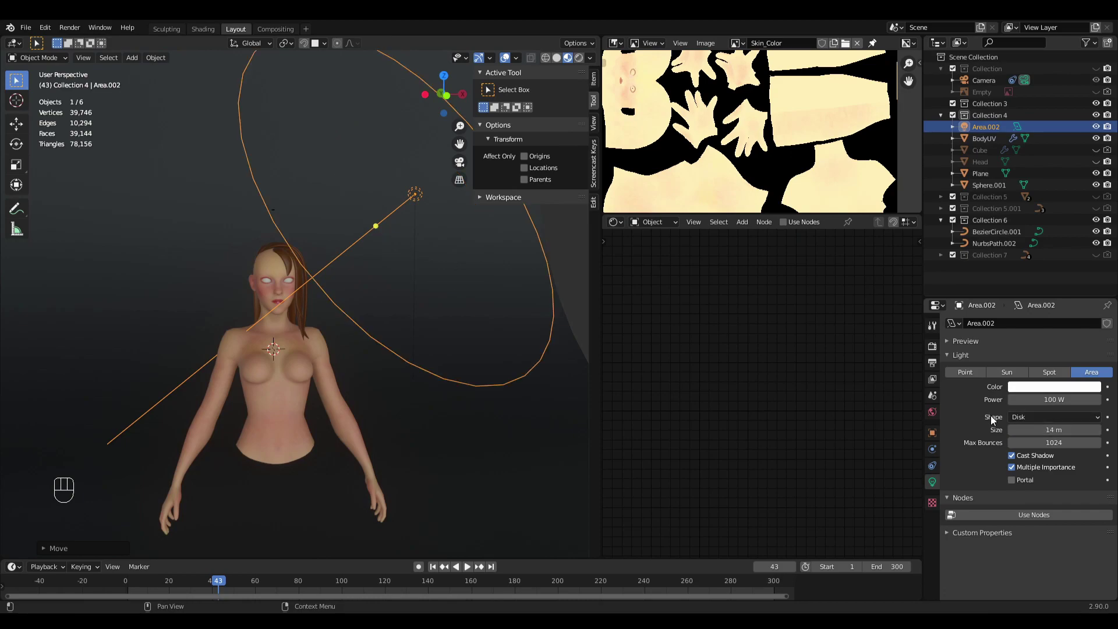
click(1050, 396)
text(30)
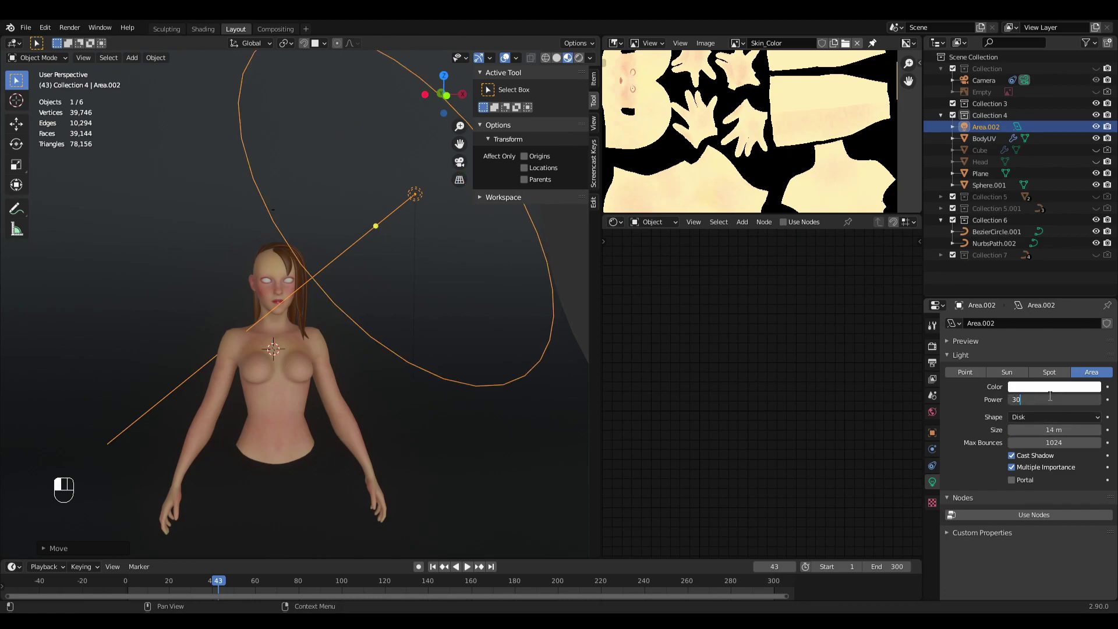
text(0)
key(Return)
Step: Duplicate the disk light, place the copy on the character's opposite side, and rotate it
scroll(343, 373, up, 5)
shift+middle_drag(333, 385, 390, 330)
scroll(389, 330, up, 2)
scroll(382, 329, down, 7)
key(alt+a)
click(382, 322)
scroll(350, 349, down, 5)
middle_drag(305, 368, 382, 423)
key(shift+d)
click(272, 493)
key(r)
click(64, 374)
Step: Refine the duplicated light's position and rotation so that it shines on the character
middle_drag(253, 290, 263, 373)
key(g)
click(432, 357)
key(r)
click(312, 403)
scroll(429, 379, up, 4)
middle_drag(429, 379, 448, 428)
key(g)
click(398, 389)
Step: Set the duplicated light's size to 1 m and its power to 3000 W
middle_drag(399, 389, 309, 326)
scroll(309, 326, up, 3)
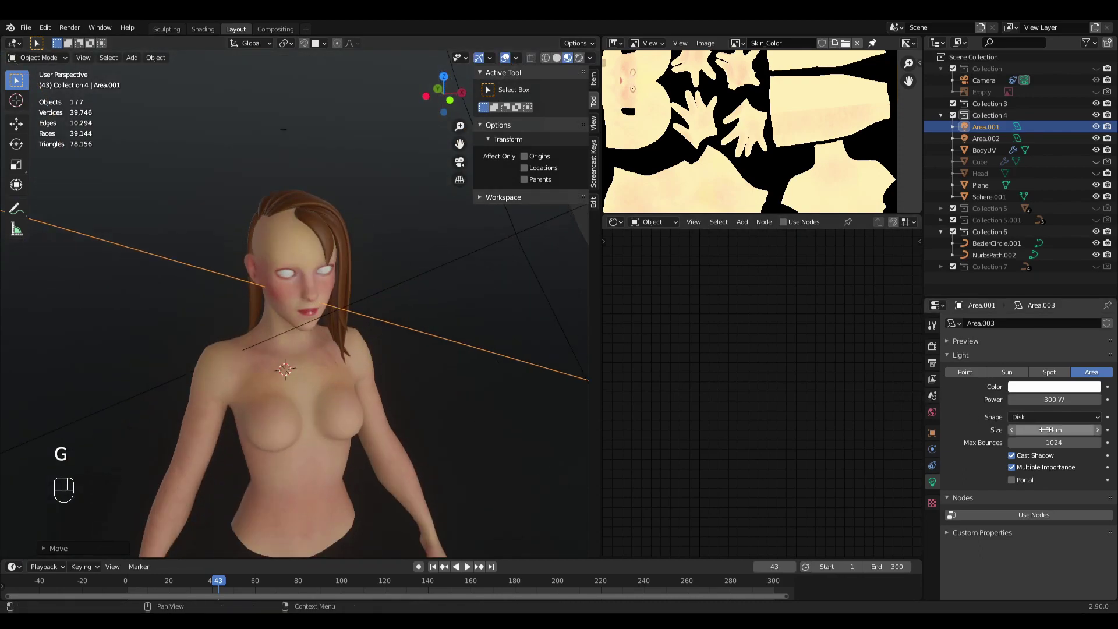
scroll(329, 288, down, 5)
scroll(313, 267, up, 4)
middle_drag(328, 287, 323, 333)
click(1033, 400)
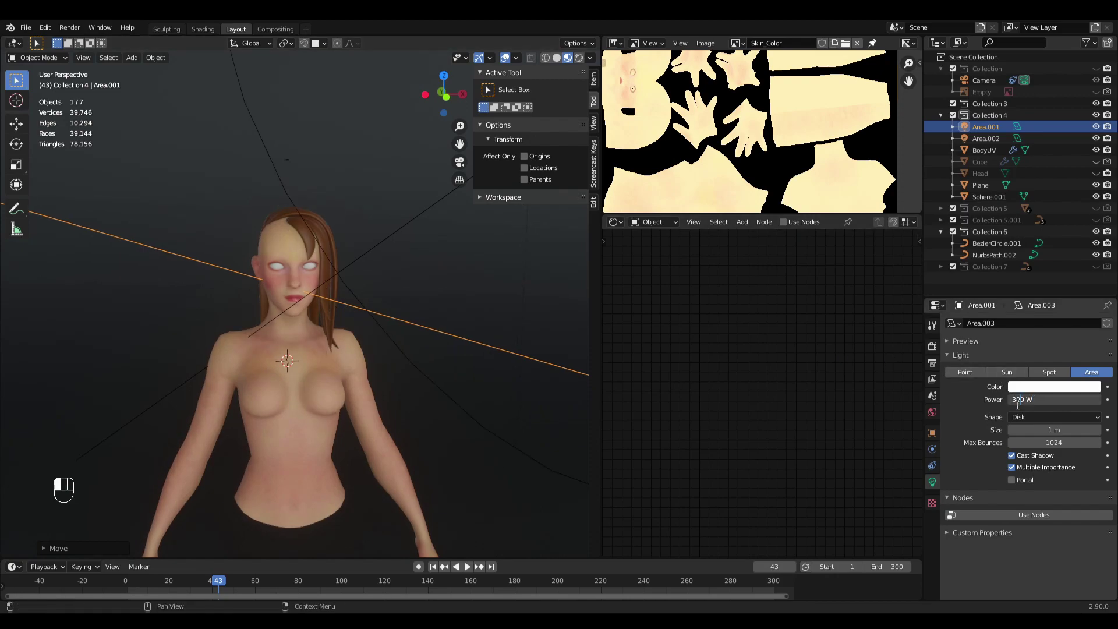
text(3000)
key(Return)
scroll(401, 327, up, 4)
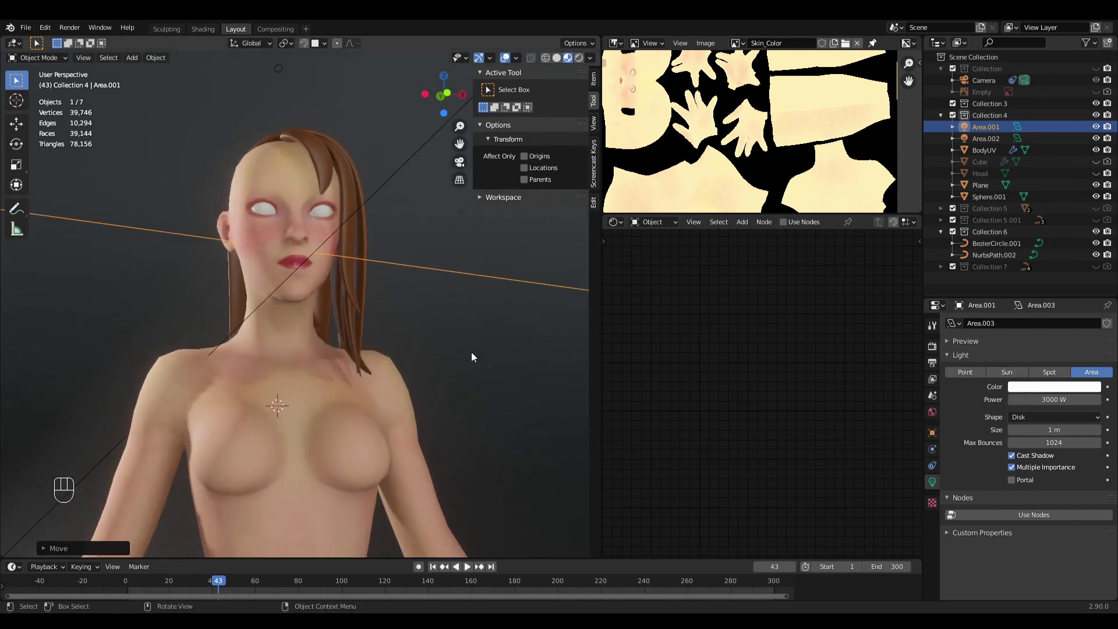
Step: Check the character under the new lighting, deselect everything, and save the file
key(alt+a)
key(ctrl+s)
scroll(414, 324, up, 4)
scroll(420, 326, down, 5)
click(414, 317)
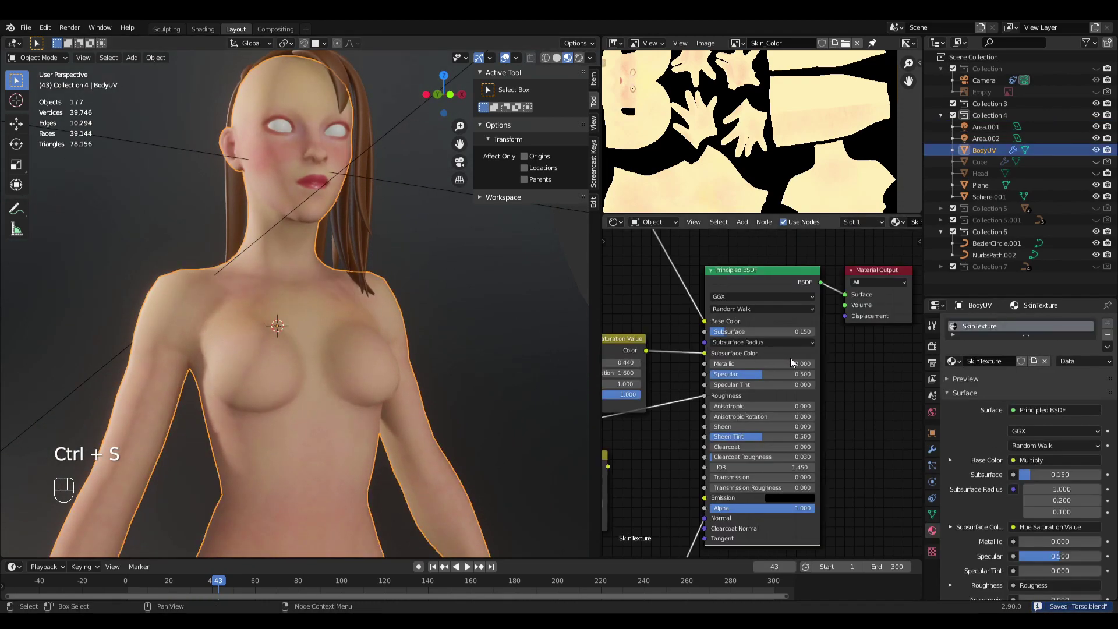
key(alt+a)
mouse_move(378, 330)
middle_down()
mouse_move(400, 325)
mouse_move(381, 325)
middle_up()
key(ctrl+s)
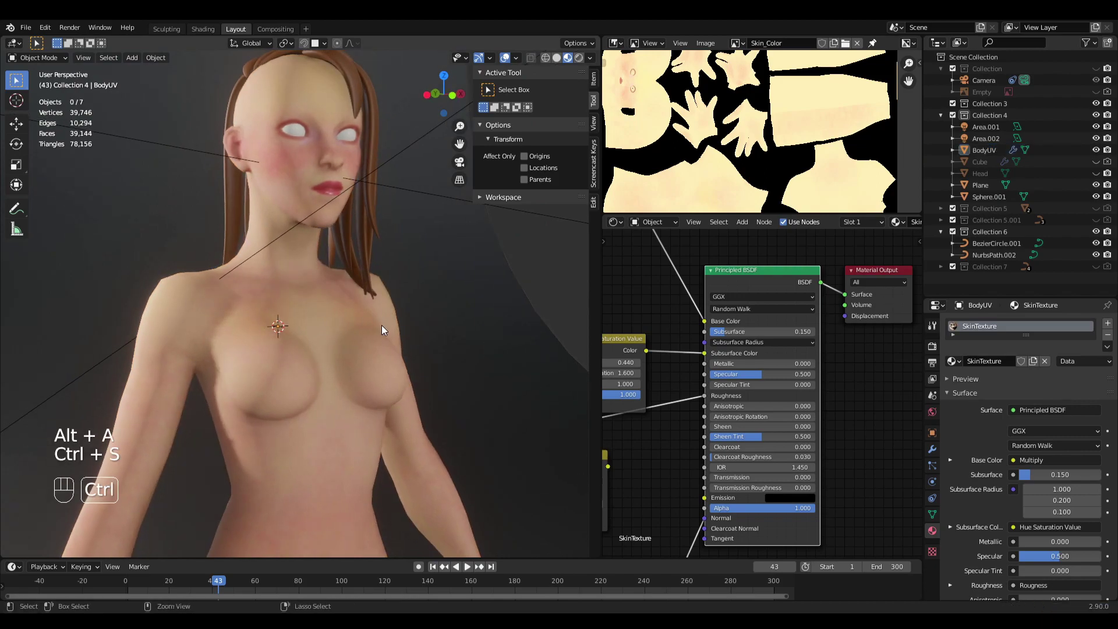
Step: Open the render settings, save the file, and preview the character's face in Rendered viewport shading
click(932, 346)
key(ctrl+s)
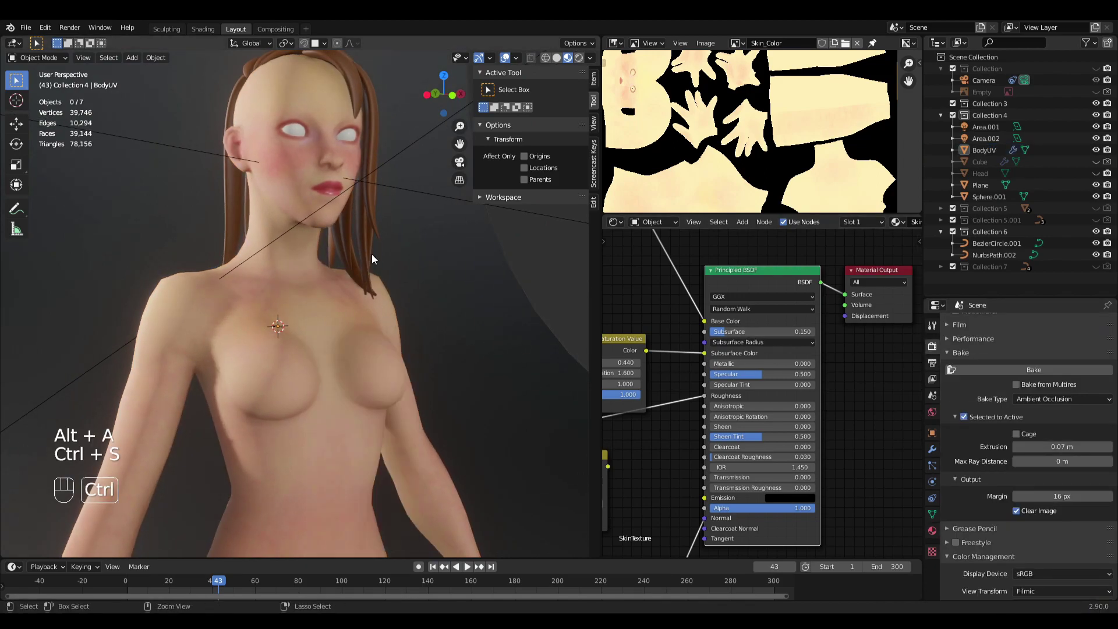
click(556, 57)
key(ctrl+s)
scroll(1041, 348, up, 10)
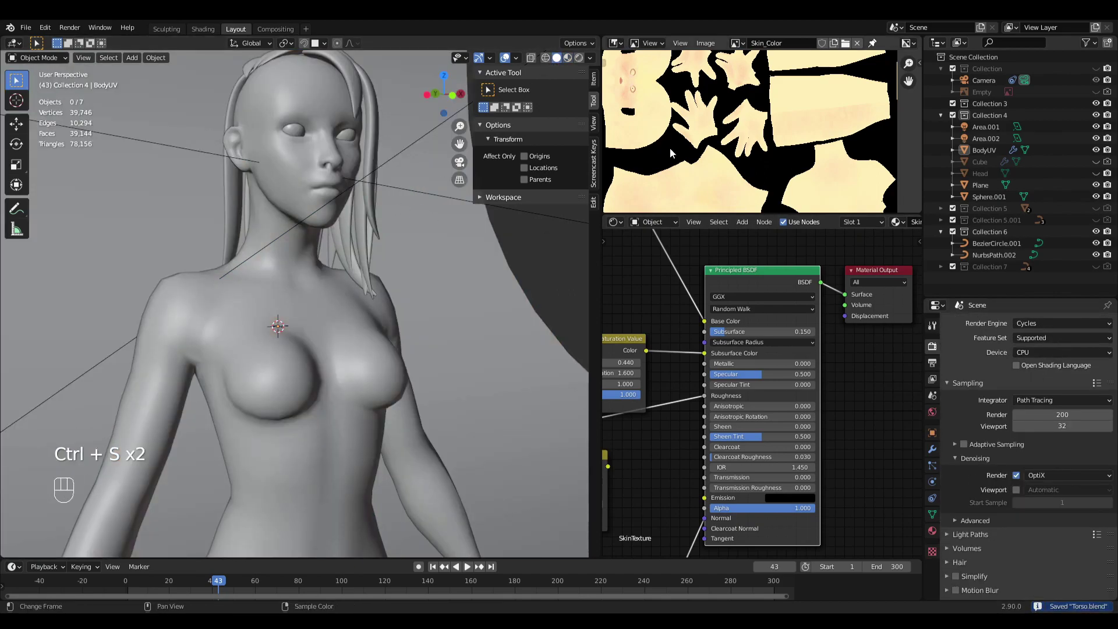
click(580, 58)
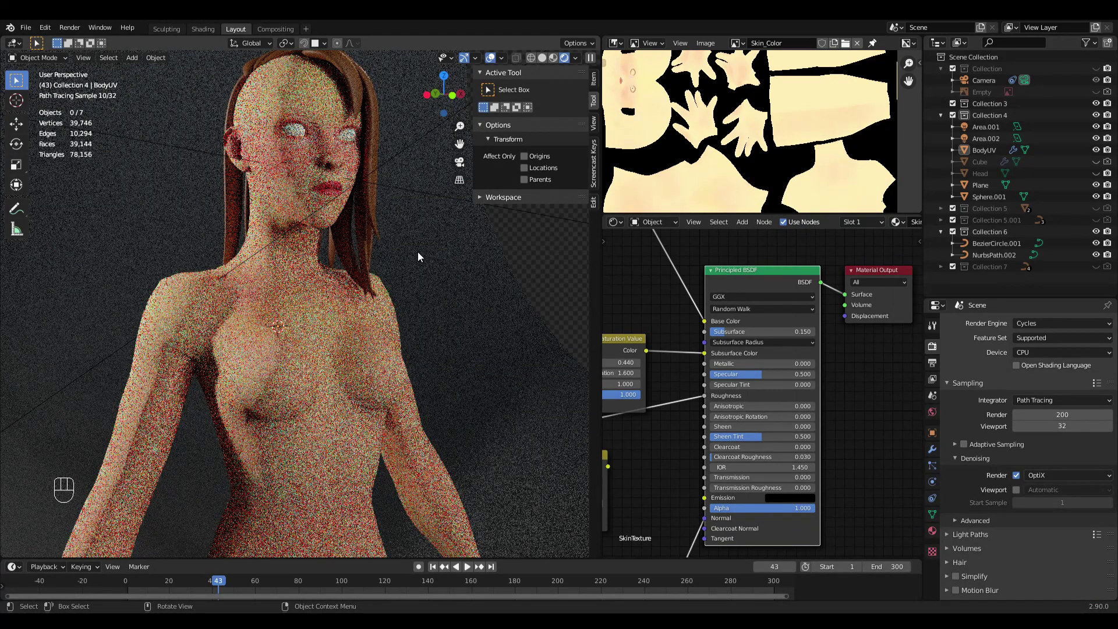
shift+middle_drag(399, 252, 403, 349)
middle_drag(419, 317, 399, 314)
scroll(400, 313, up, 3)
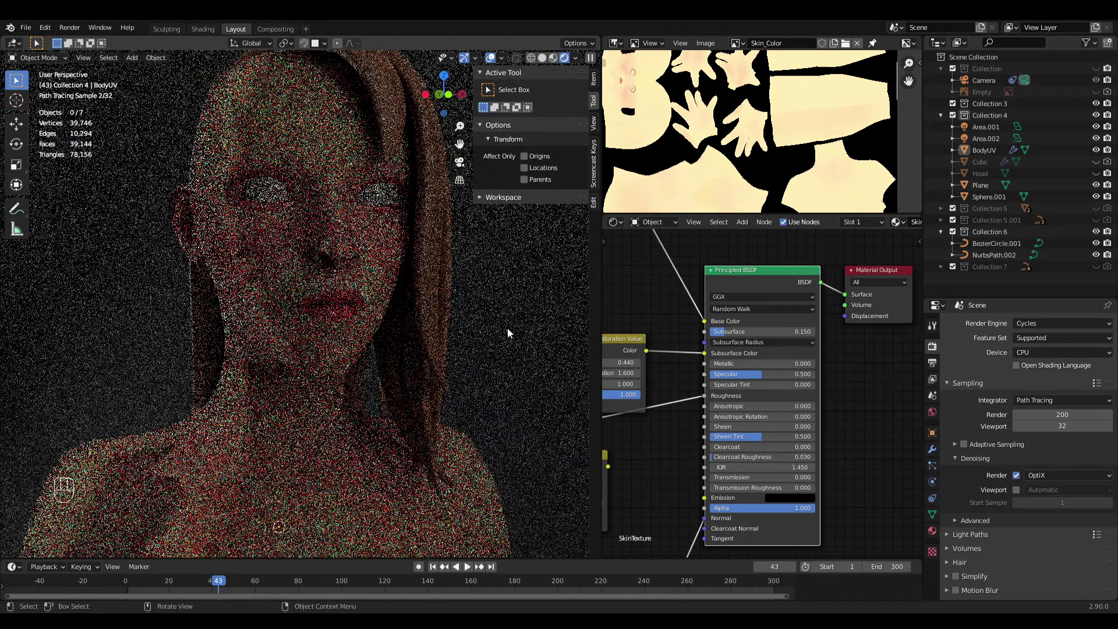
Step: Set the color management Look to High Contrast
scroll(1040, 476, down, 15)
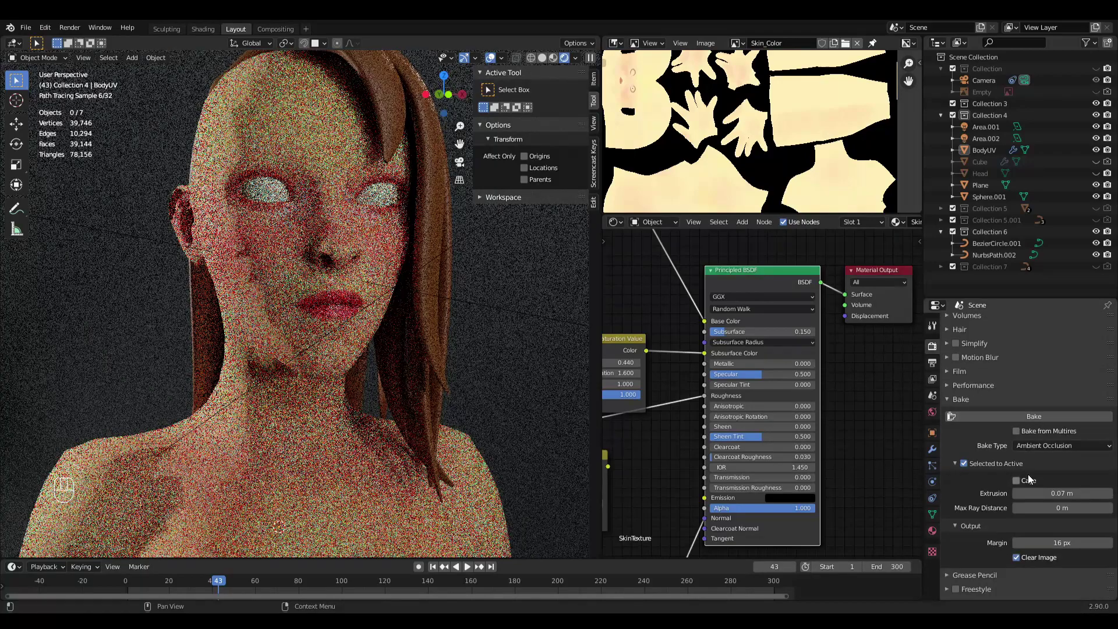
click(1042, 533)
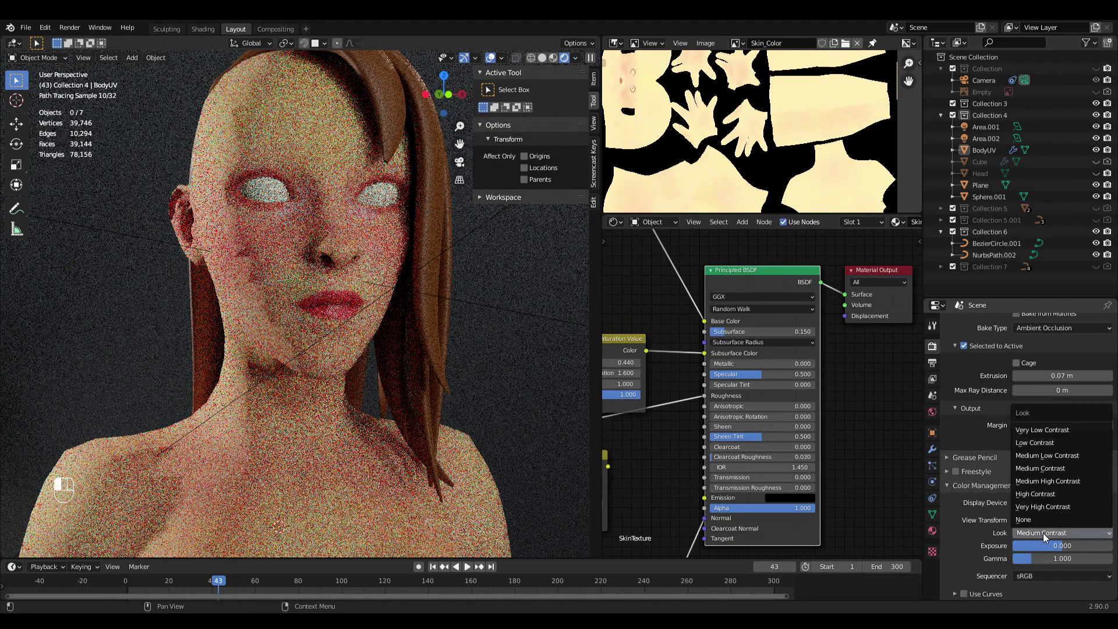
click(1039, 495)
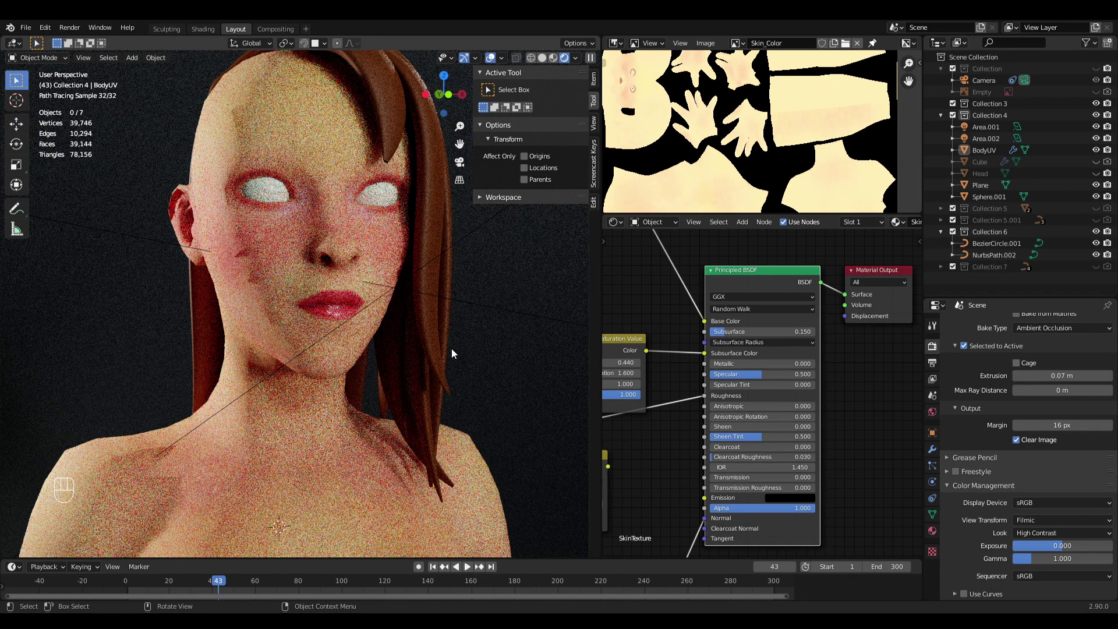
Step: Return the viewport to Material Preview shading, view the whole torso from the front, and save the file
scroll(462, 359, down, 4)
shift+middle_drag(427, 469, 435, 404)
click(552, 58)
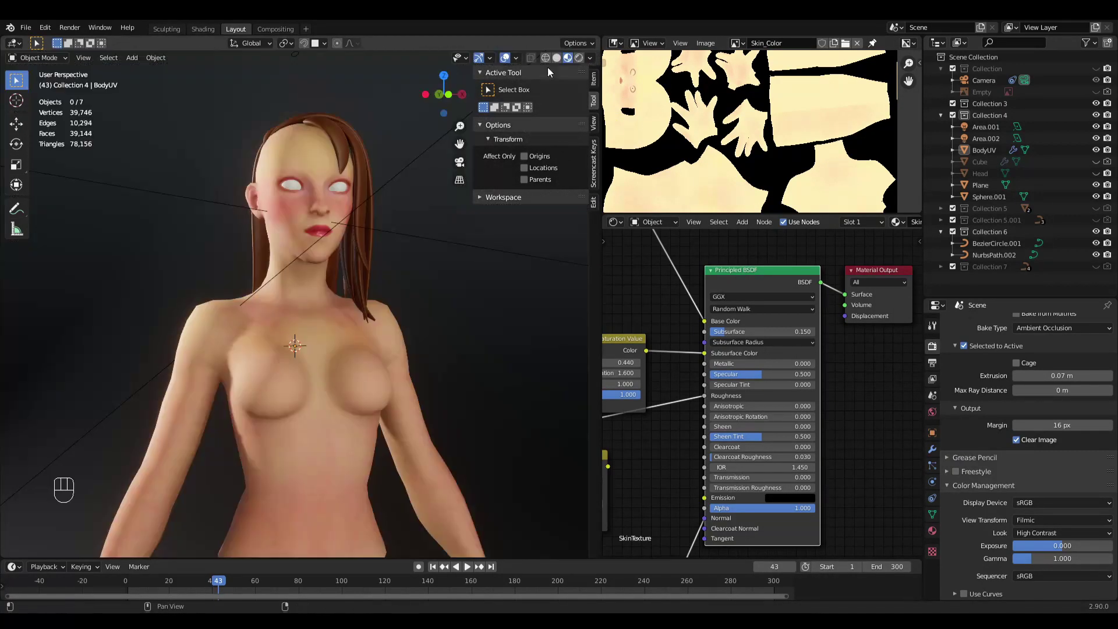
scroll(449, 297, down, 2)
mouse_move(450, 282)
middle_down()
mouse_move(512, 299)
mouse_move(290, 297)
mouse_move(165, 311)
mouse_move(361, 301)
middle_up()
key(ctrl+s)
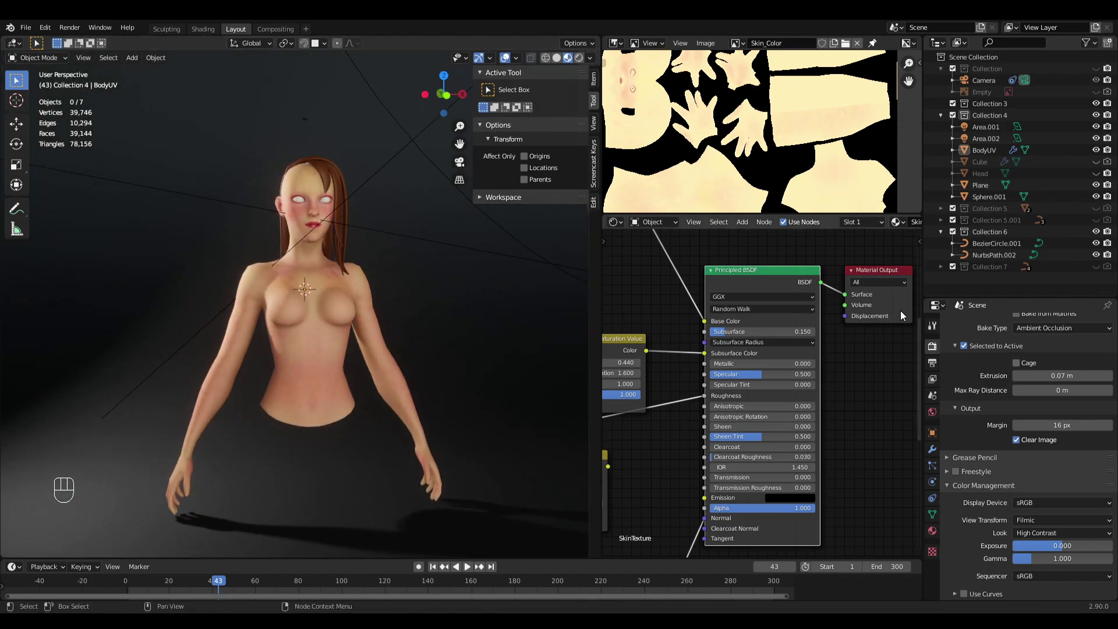